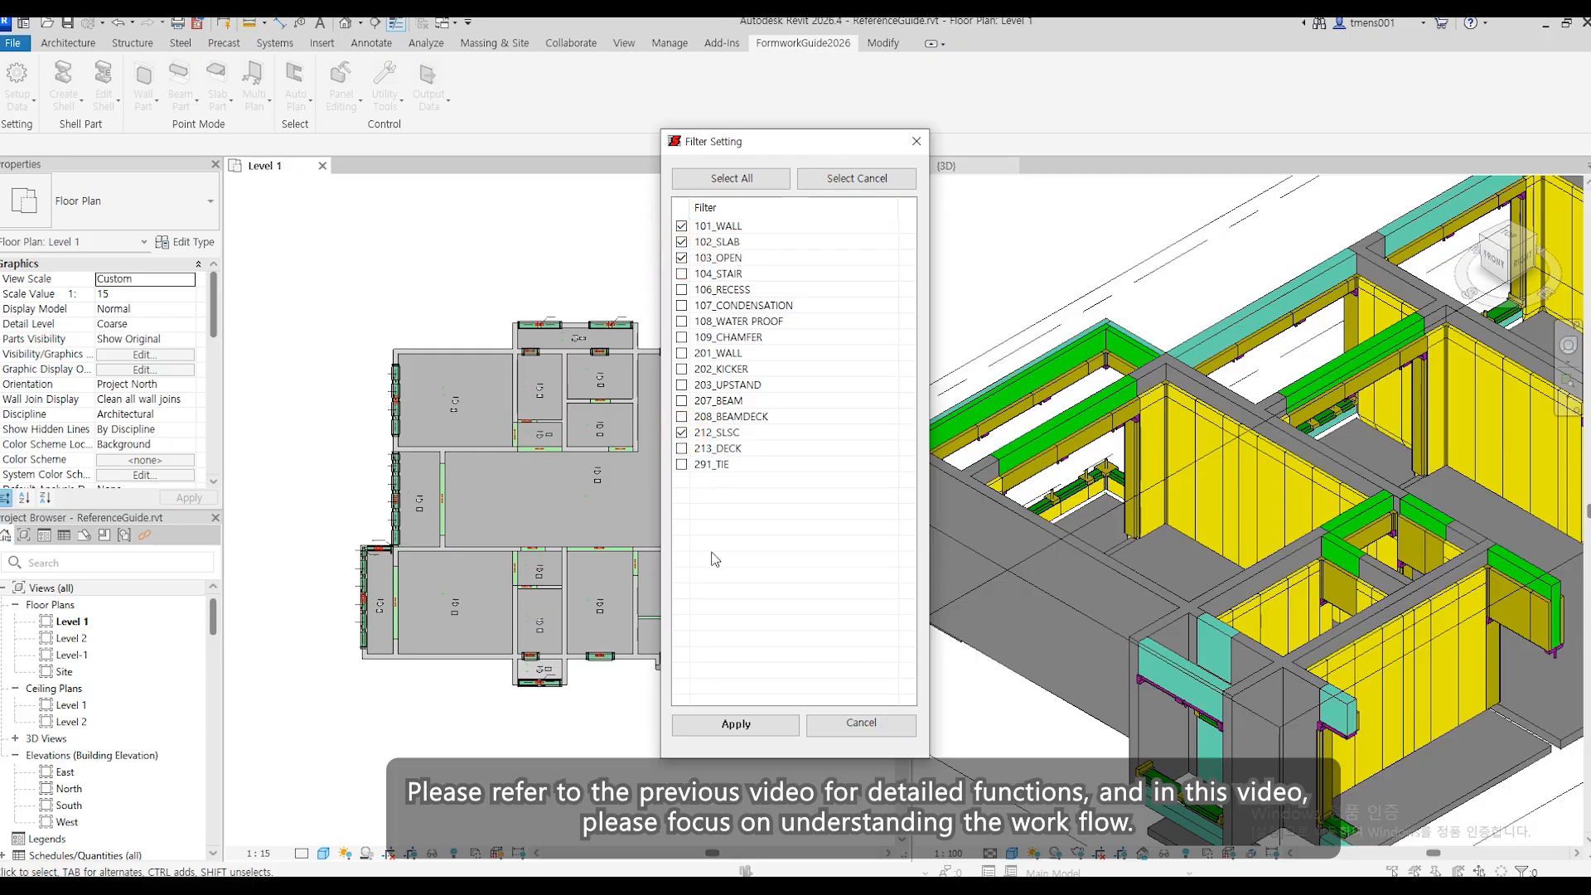
# Apply the display filter for 101_WALL, 102_SLAB, 103_OPEN and 212_SLSC.
pyautogui.click(755, 723)
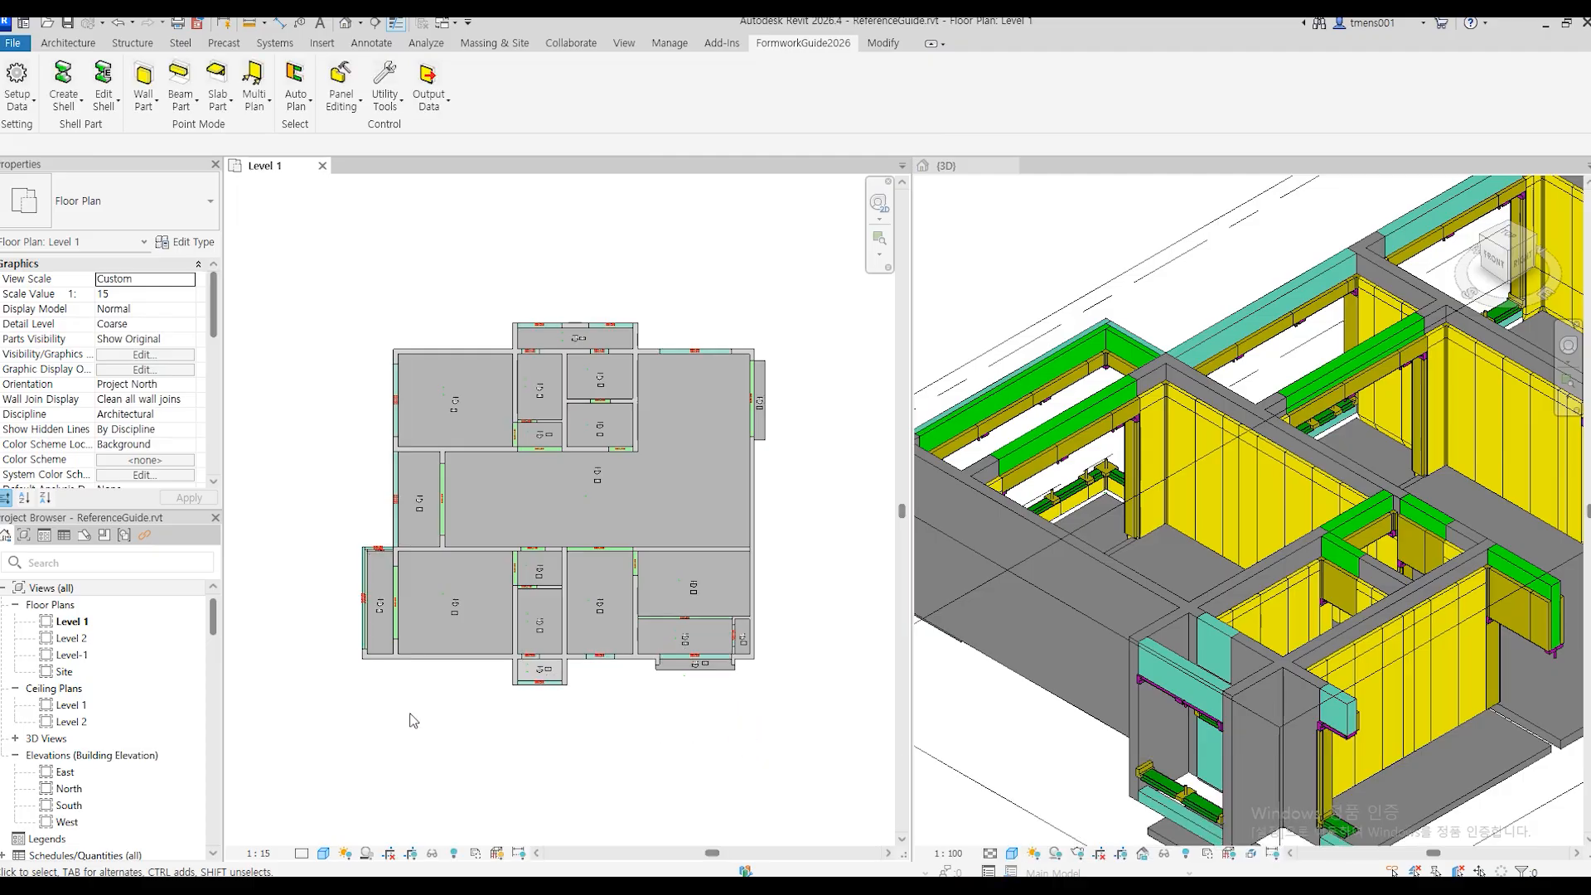
pyautogui.scroll(4, 355, 610)
pyautogui.moveTo(421, 682); pyautogui.dragTo(486, 618, button='middle')
pyautogui.scroll(1, 545, 605)
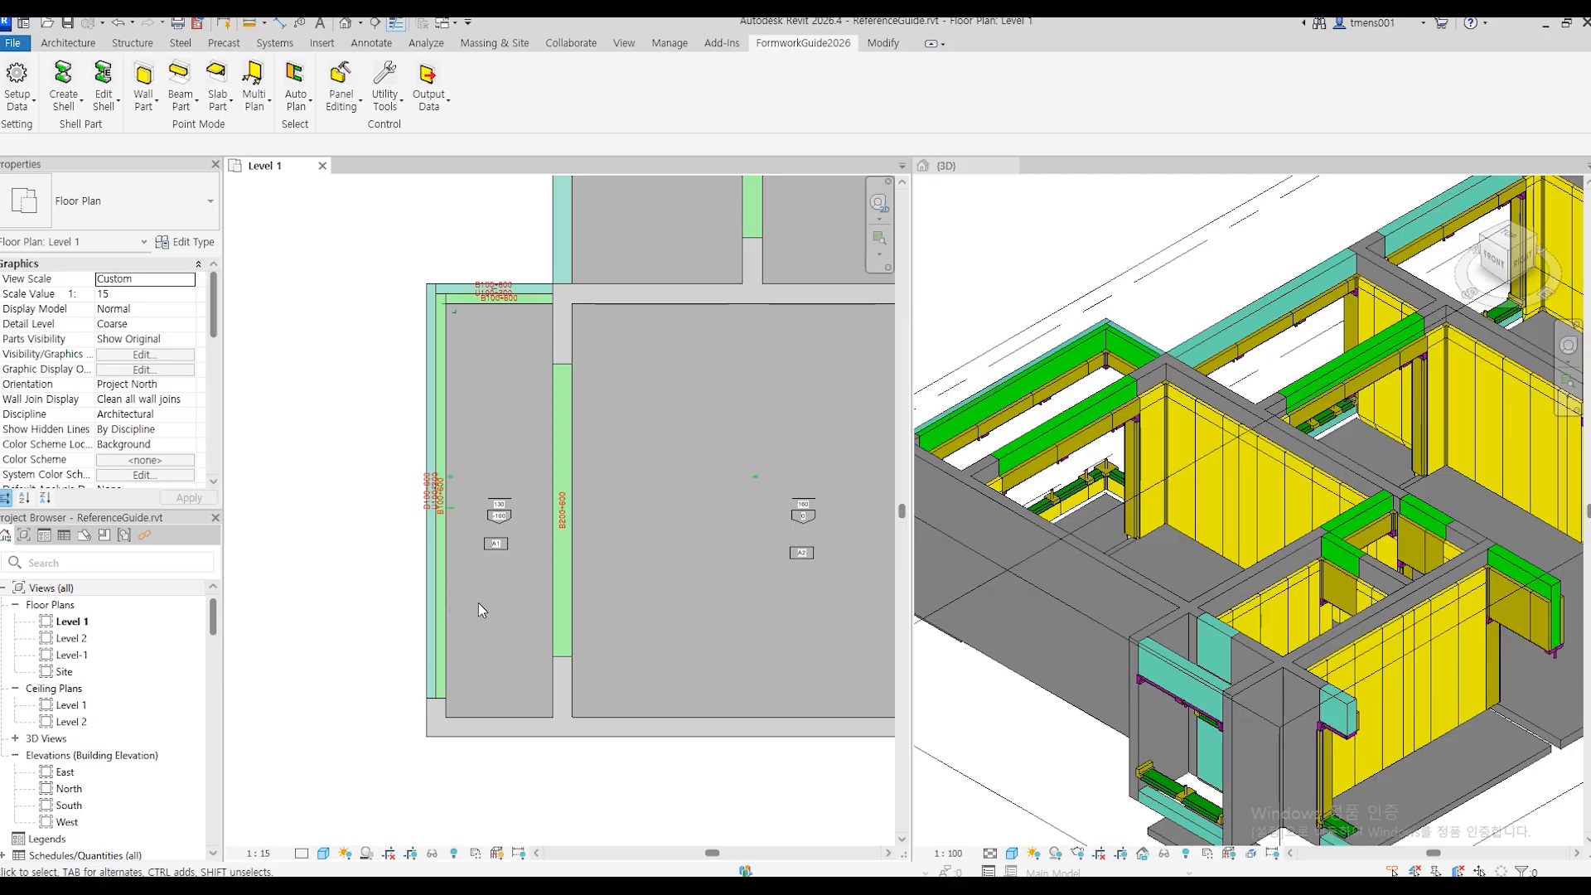
# Define an AL-SL run along the zone A1 room's left inner edge, from the lower to the upper corner, facing the room.
pyautogui.click(251, 104)
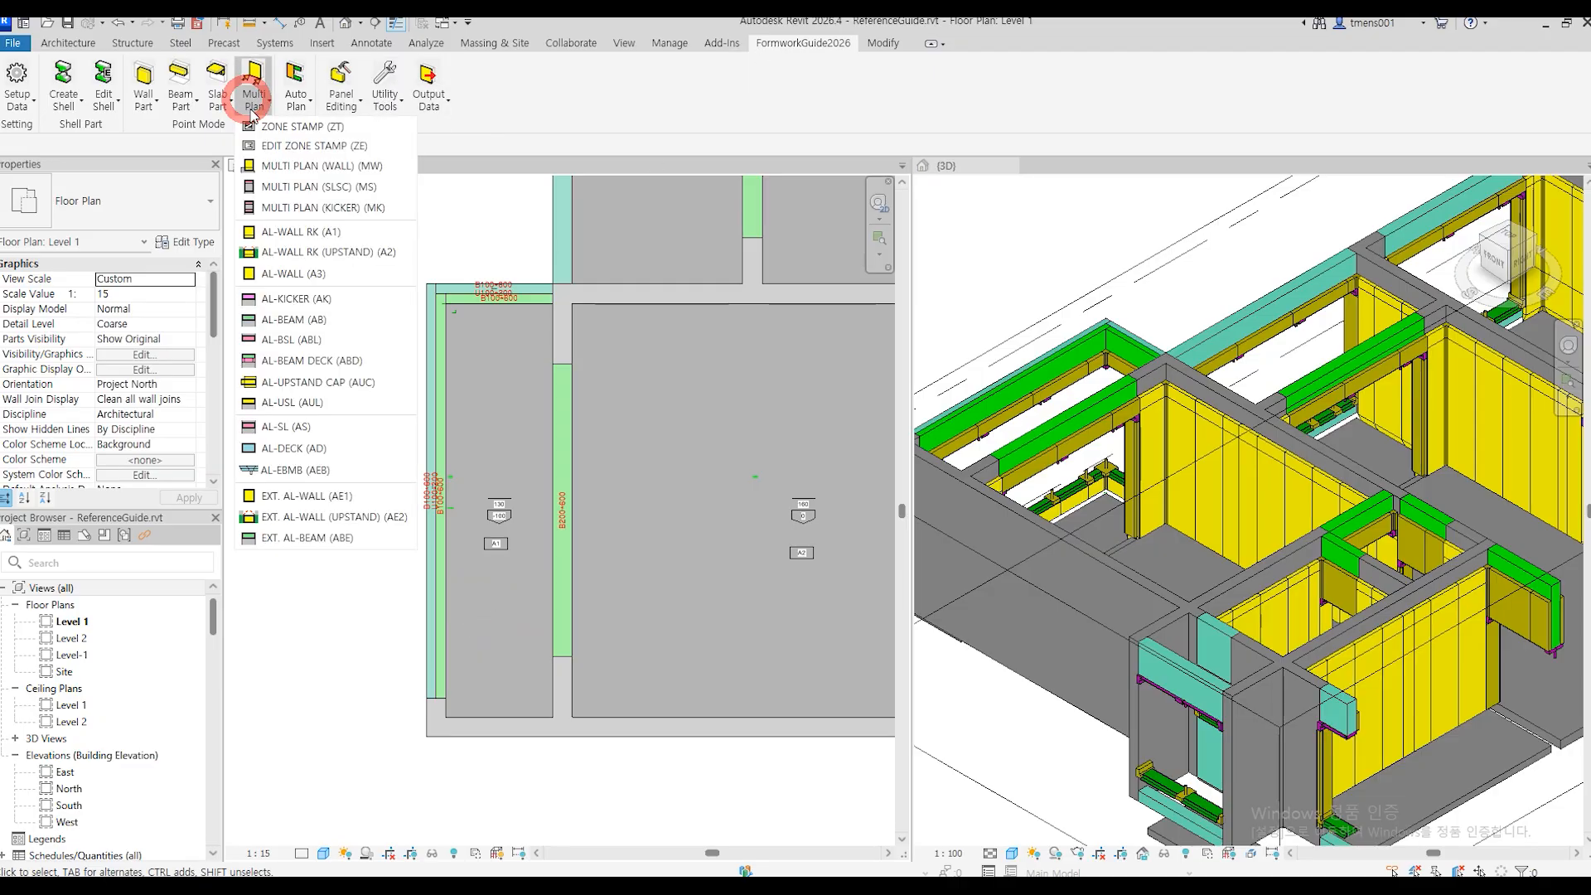
pyautogui.click(303, 426)
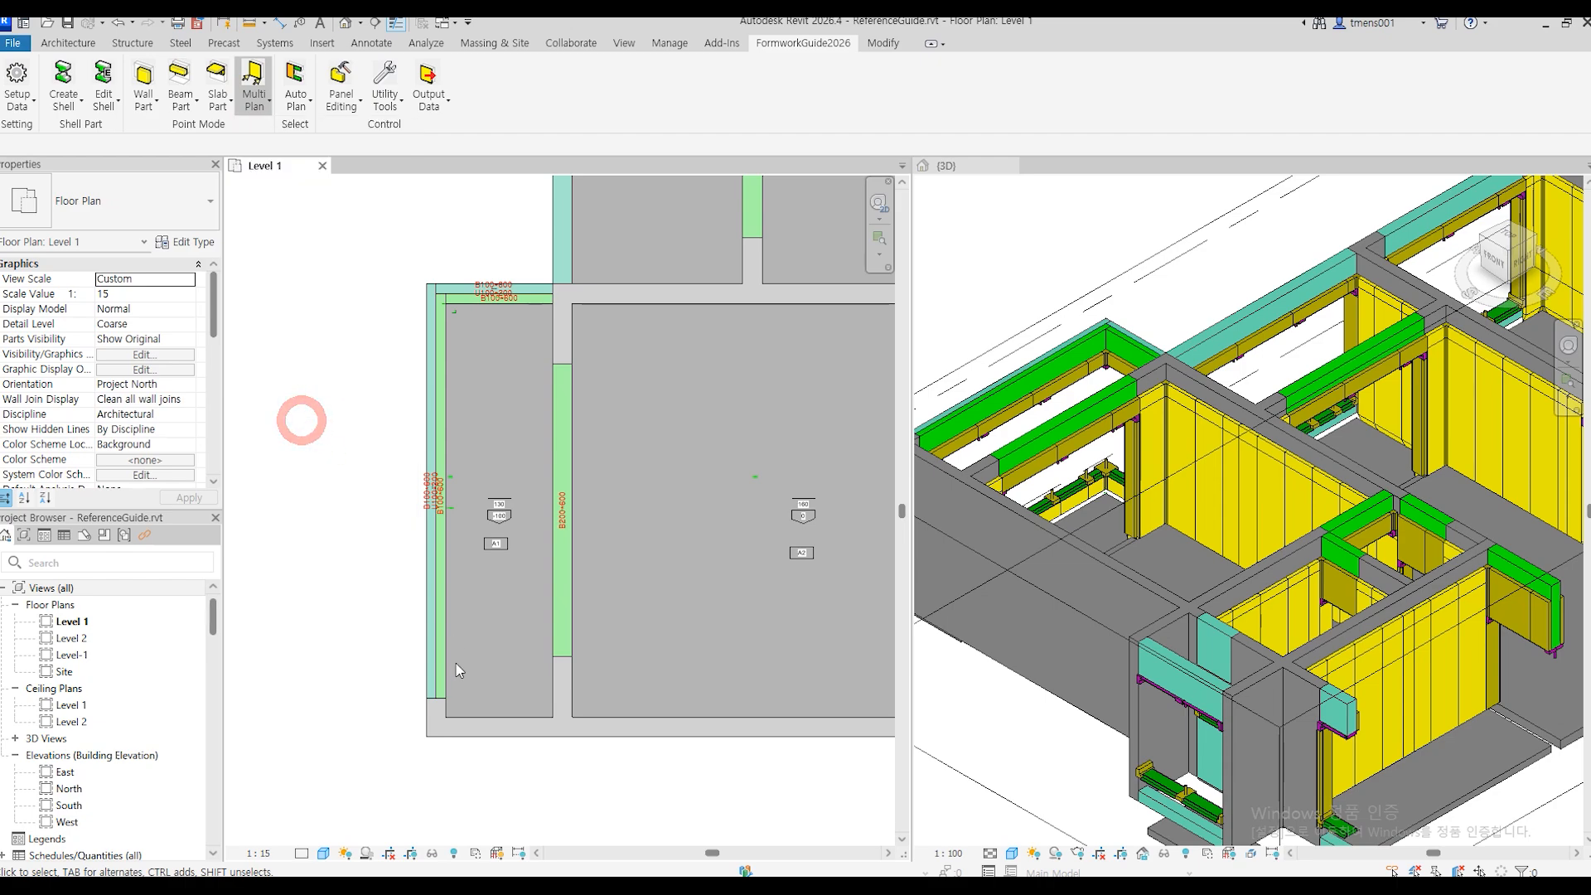
pyautogui.click(443, 712)
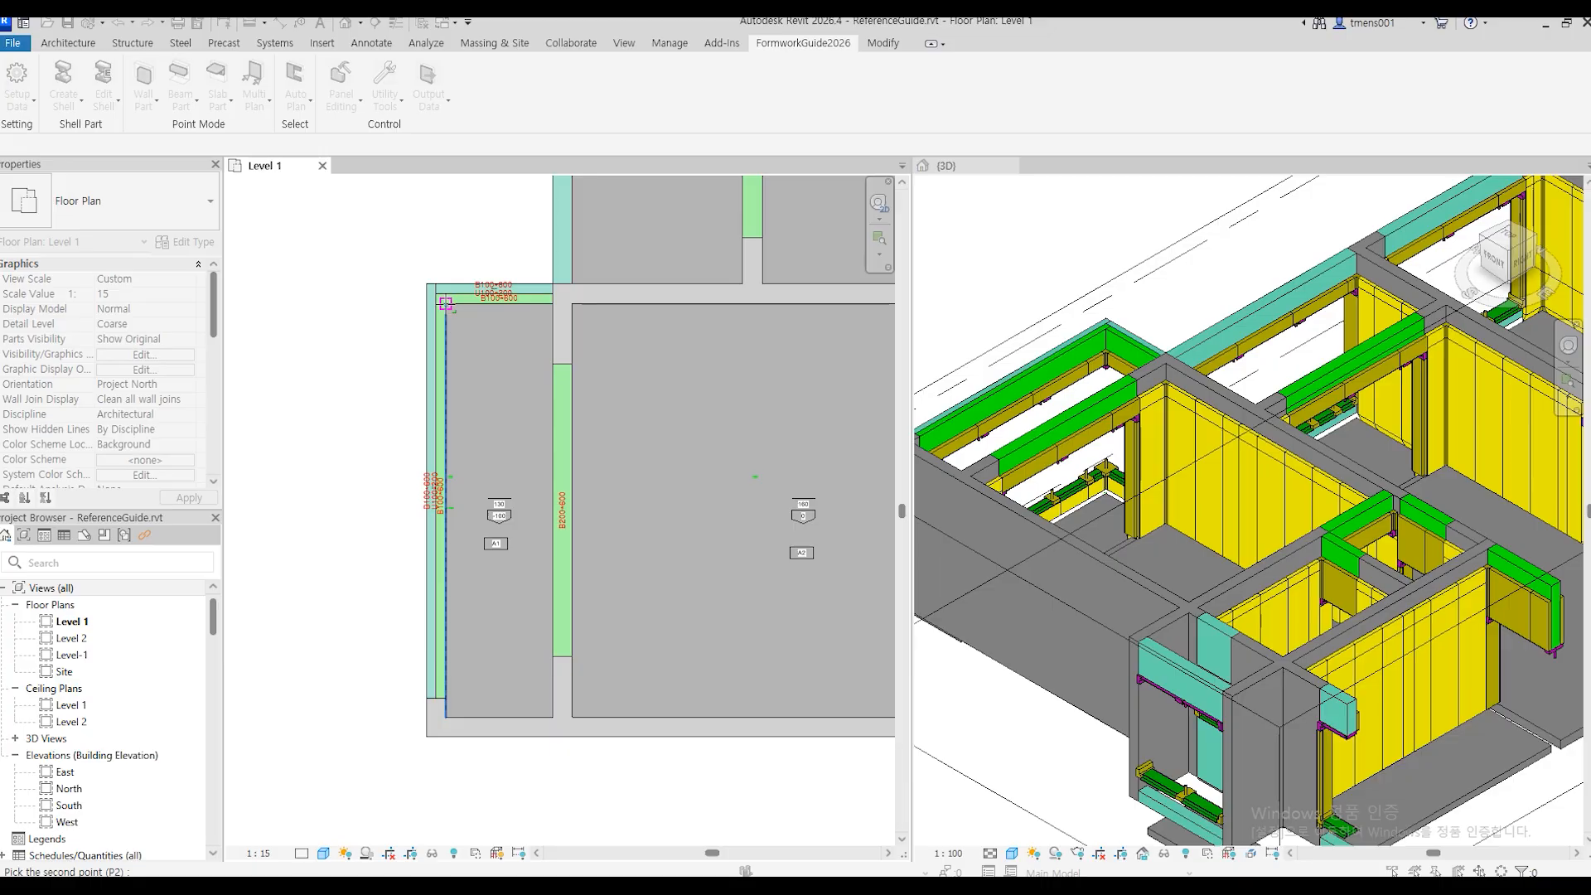
pyautogui.click(445, 300)
pyautogui.click(508, 398)
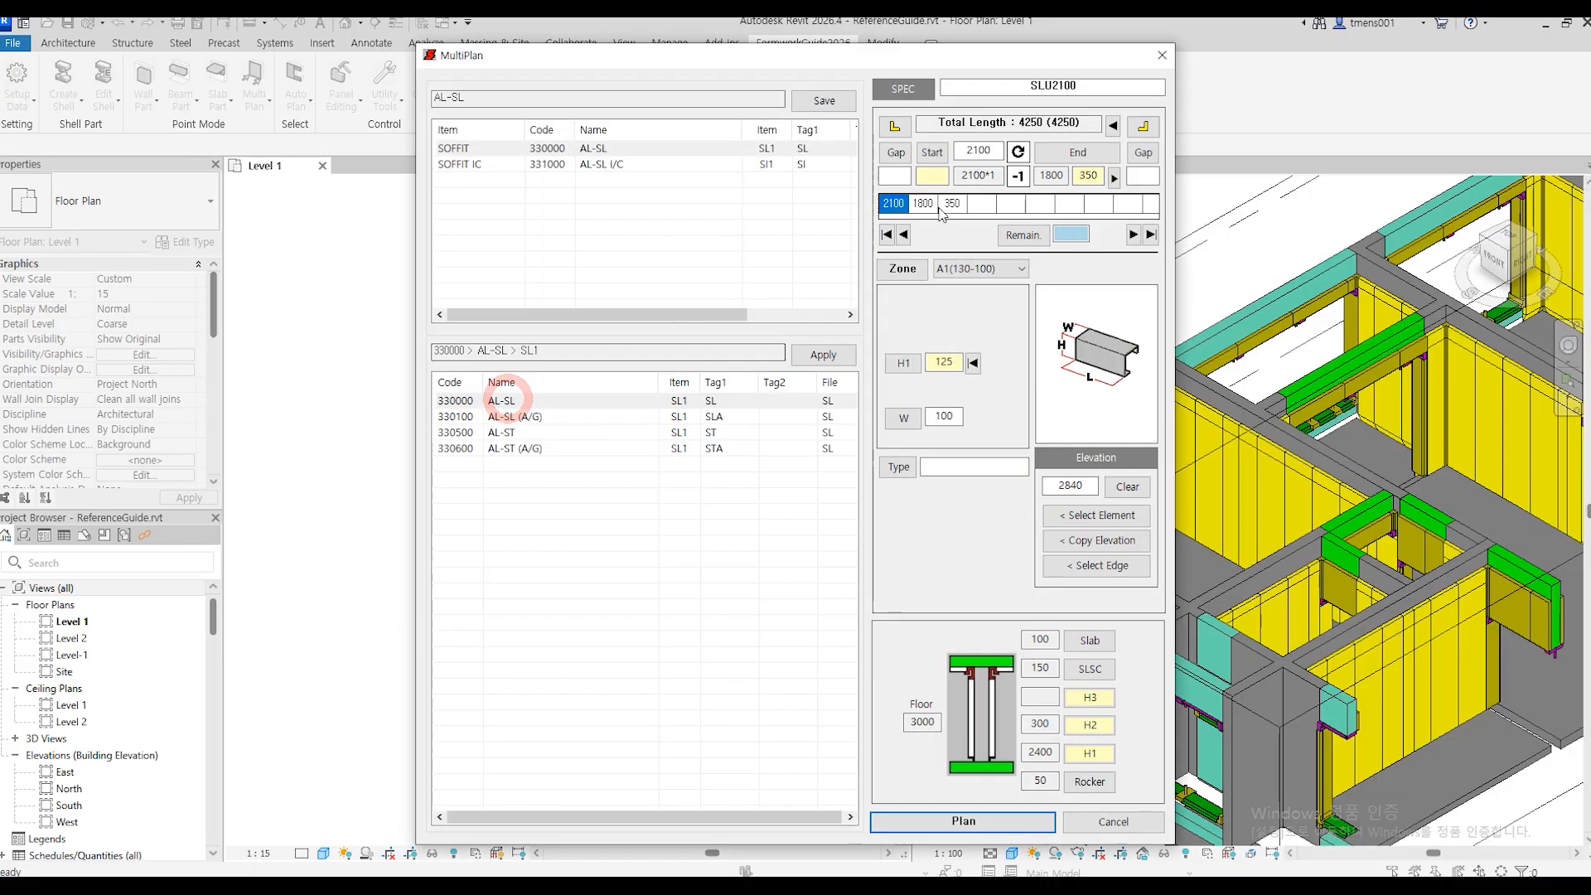
# Add corner pieces with 300 gaps at both ends, set the zone to A1(130-100) and generate the left-edge AL-SL panels.
pyautogui.click(894, 127)
pyautogui.click(1144, 126)
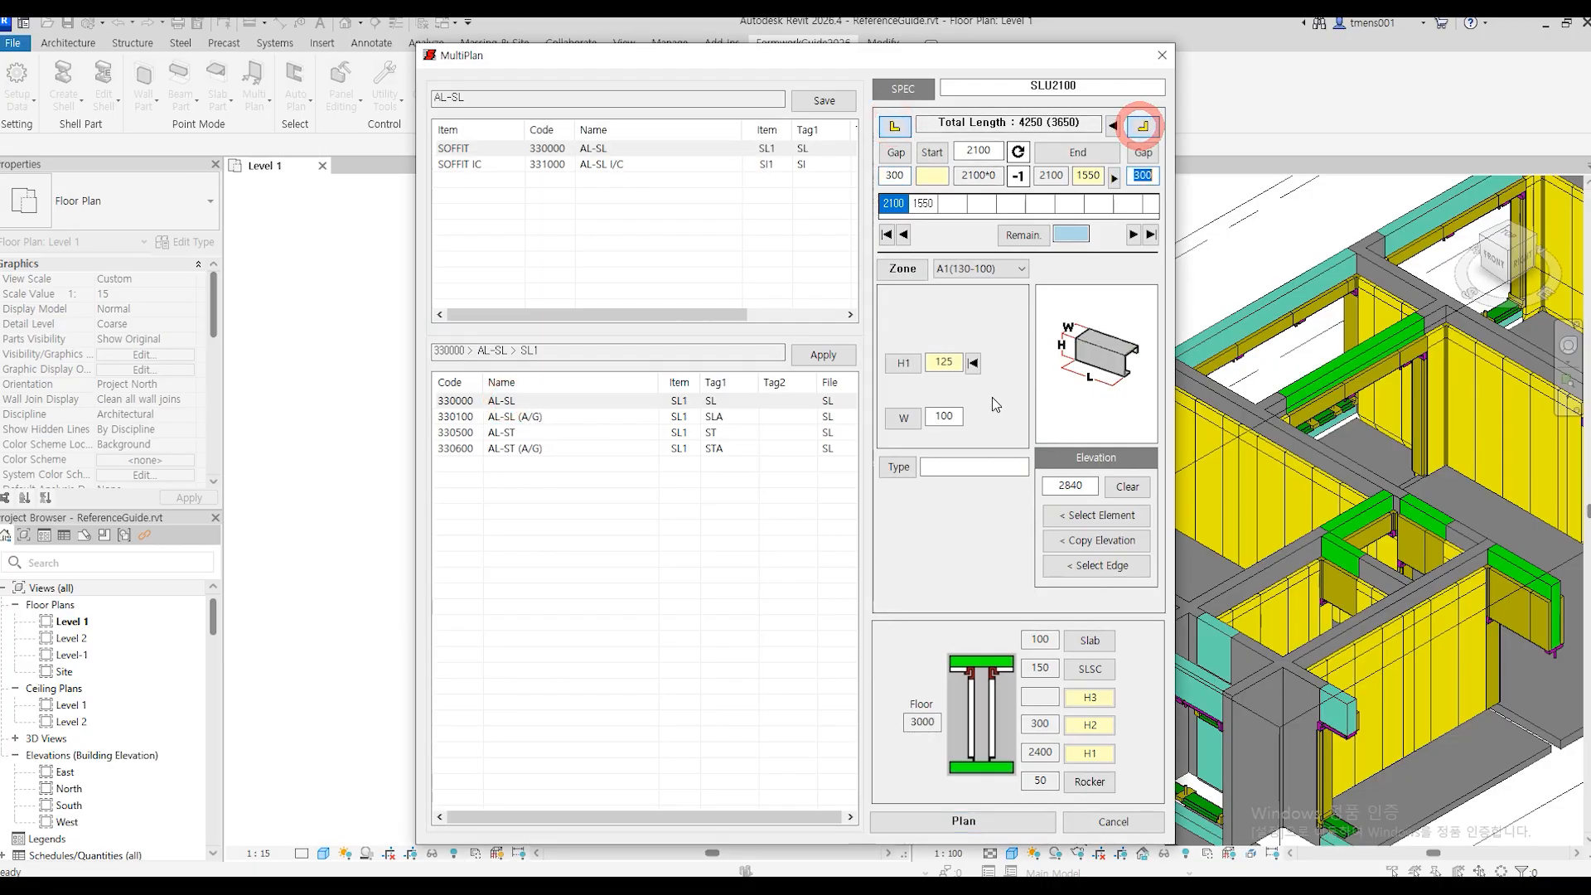
pyautogui.click(964, 270)
pyautogui.click(964, 285)
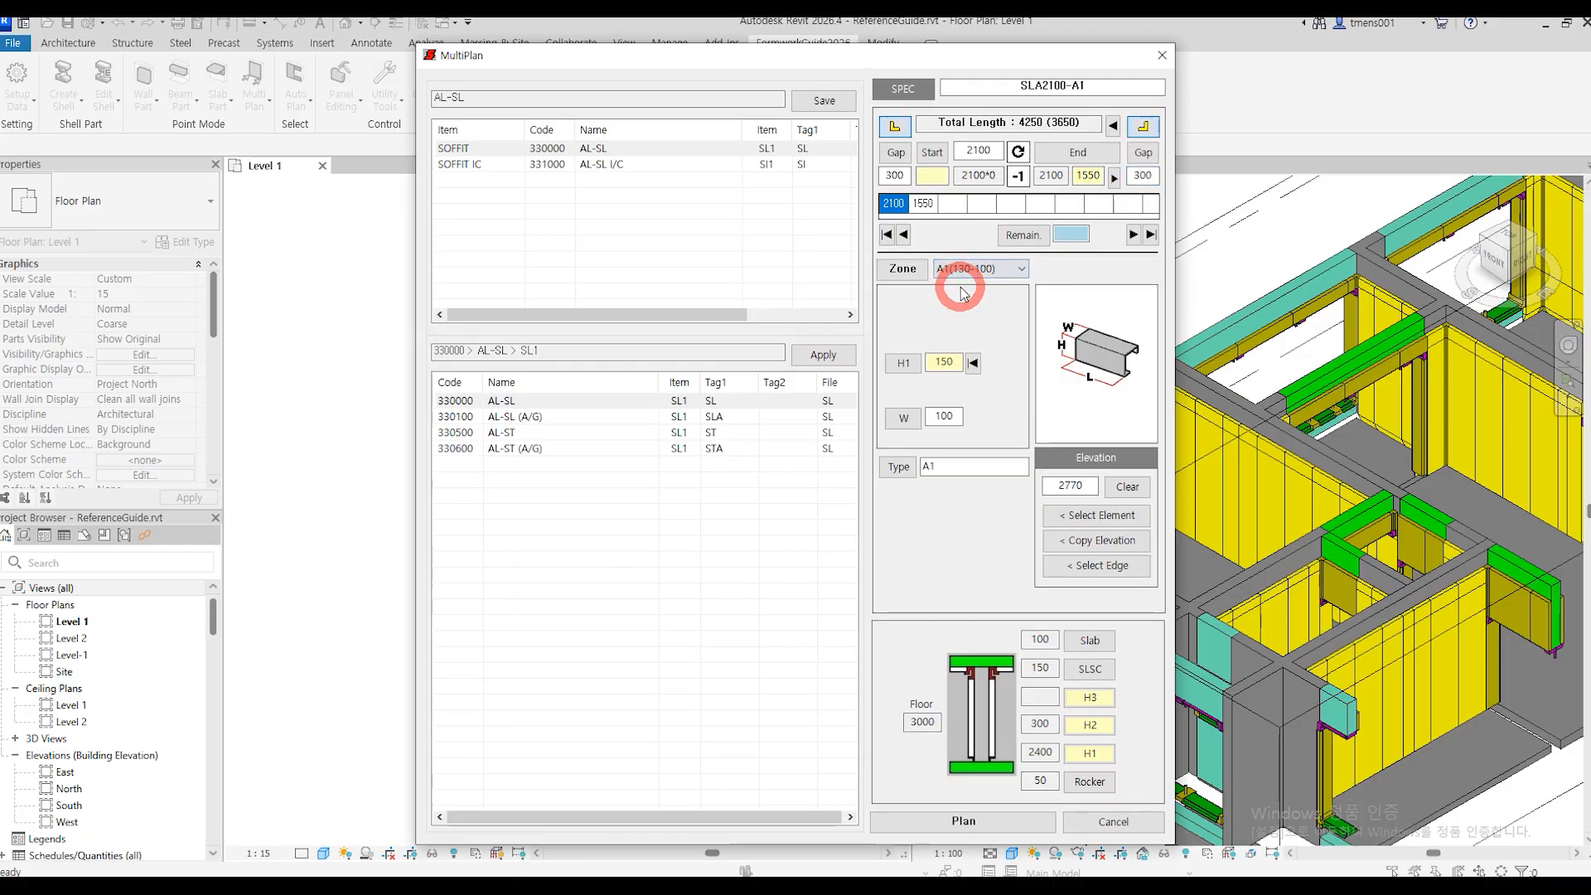
pyautogui.click(1028, 822)
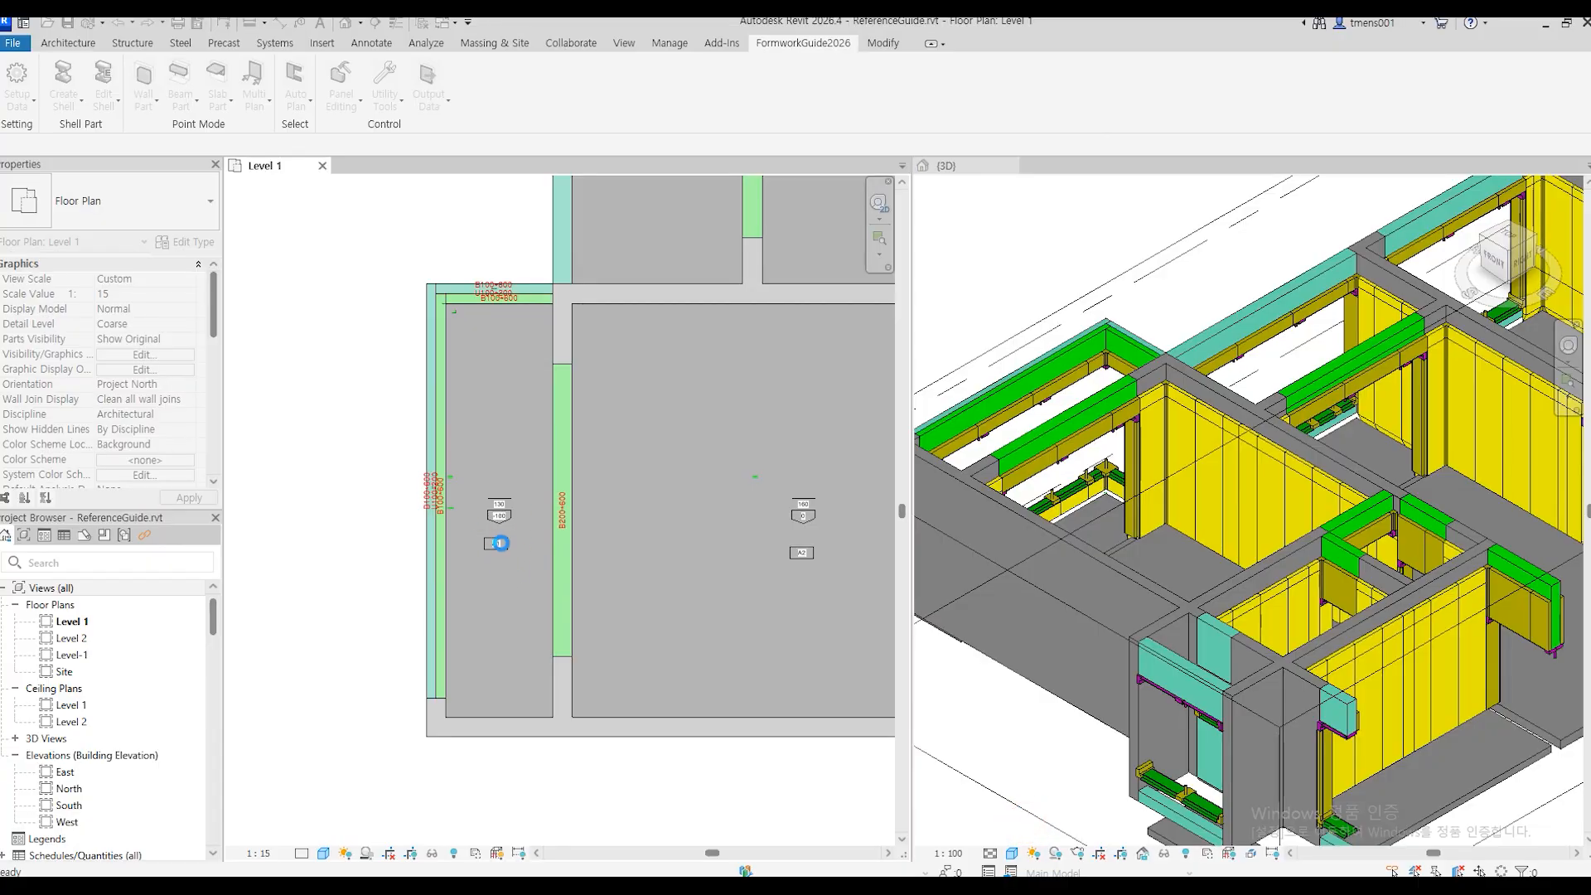
# Isolate the outer beam elements beside the left-edge AL-SL panels with a section box in the 3D view.
pyautogui.click(986, 714)
pyautogui.scroll(5, 1173, 497)
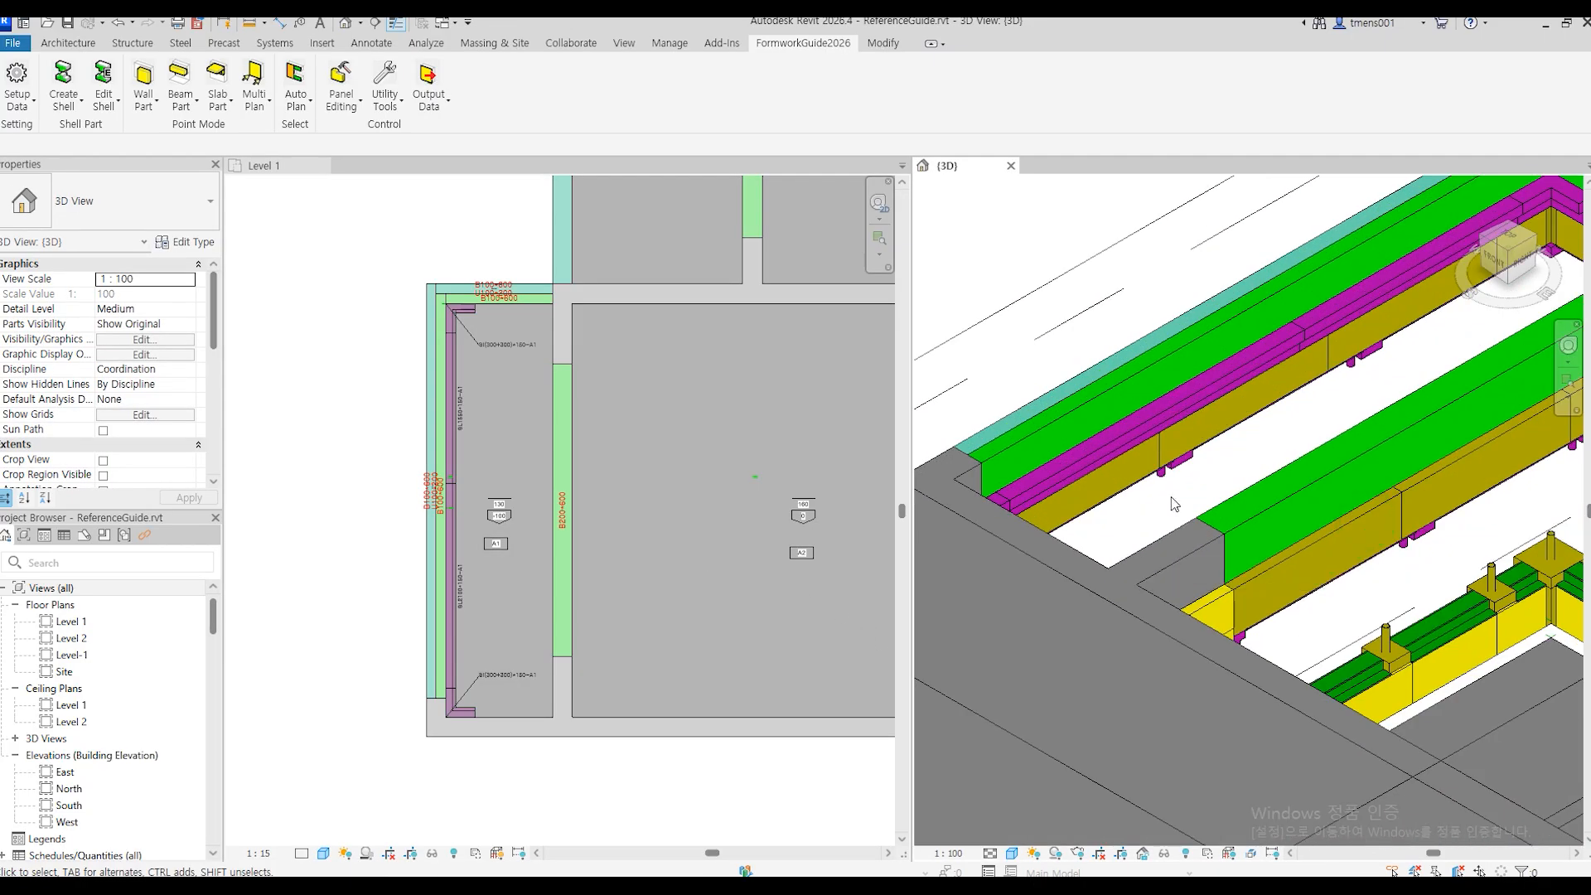
pyautogui.moveTo(1265, 458); pyautogui.dragTo(1165, 301)
pyautogui.press('b')
pyautogui.press('x')
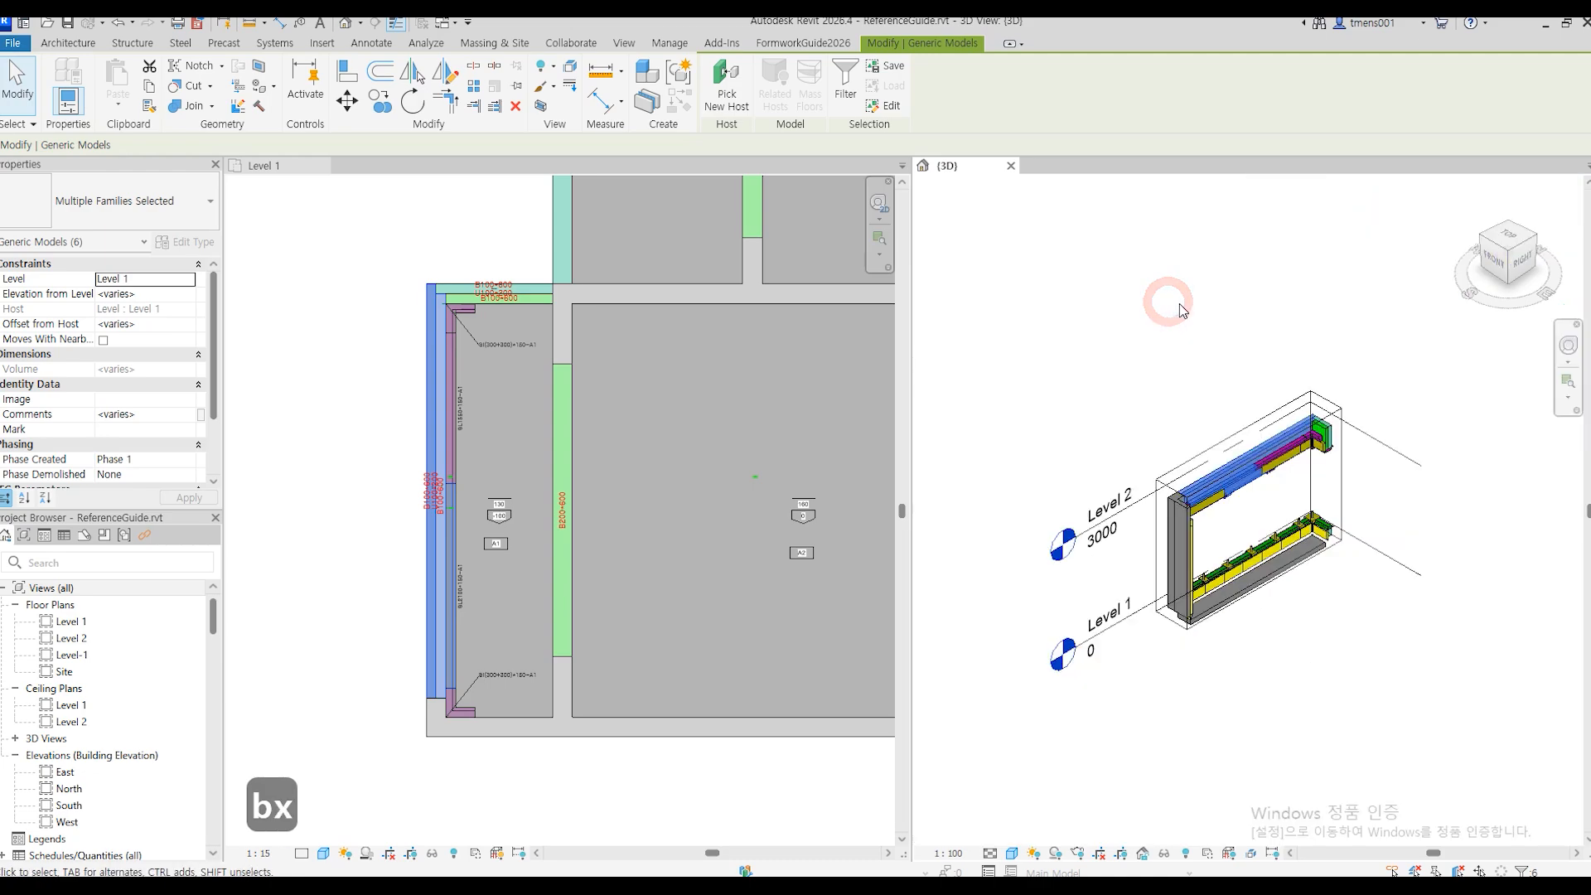
# Examine how the AL-SL panels meet the beam and wall panels from the right side and at an angle in 3D.
pyautogui.click(1334, 670)
pyautogui.click(1470, 188)
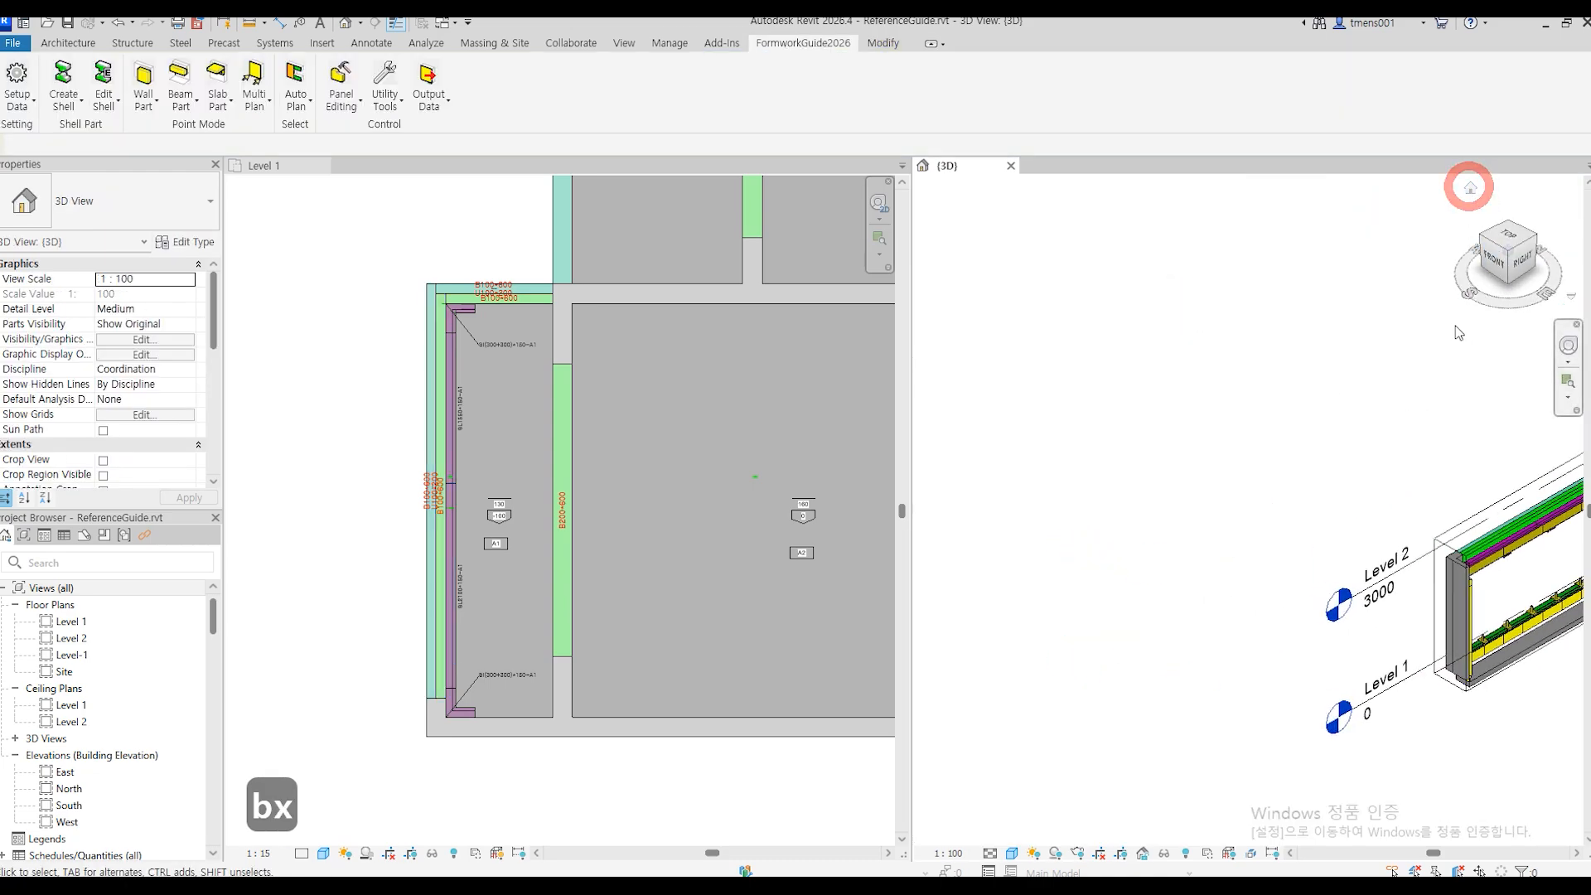
pyautogui.click(1522, 266)
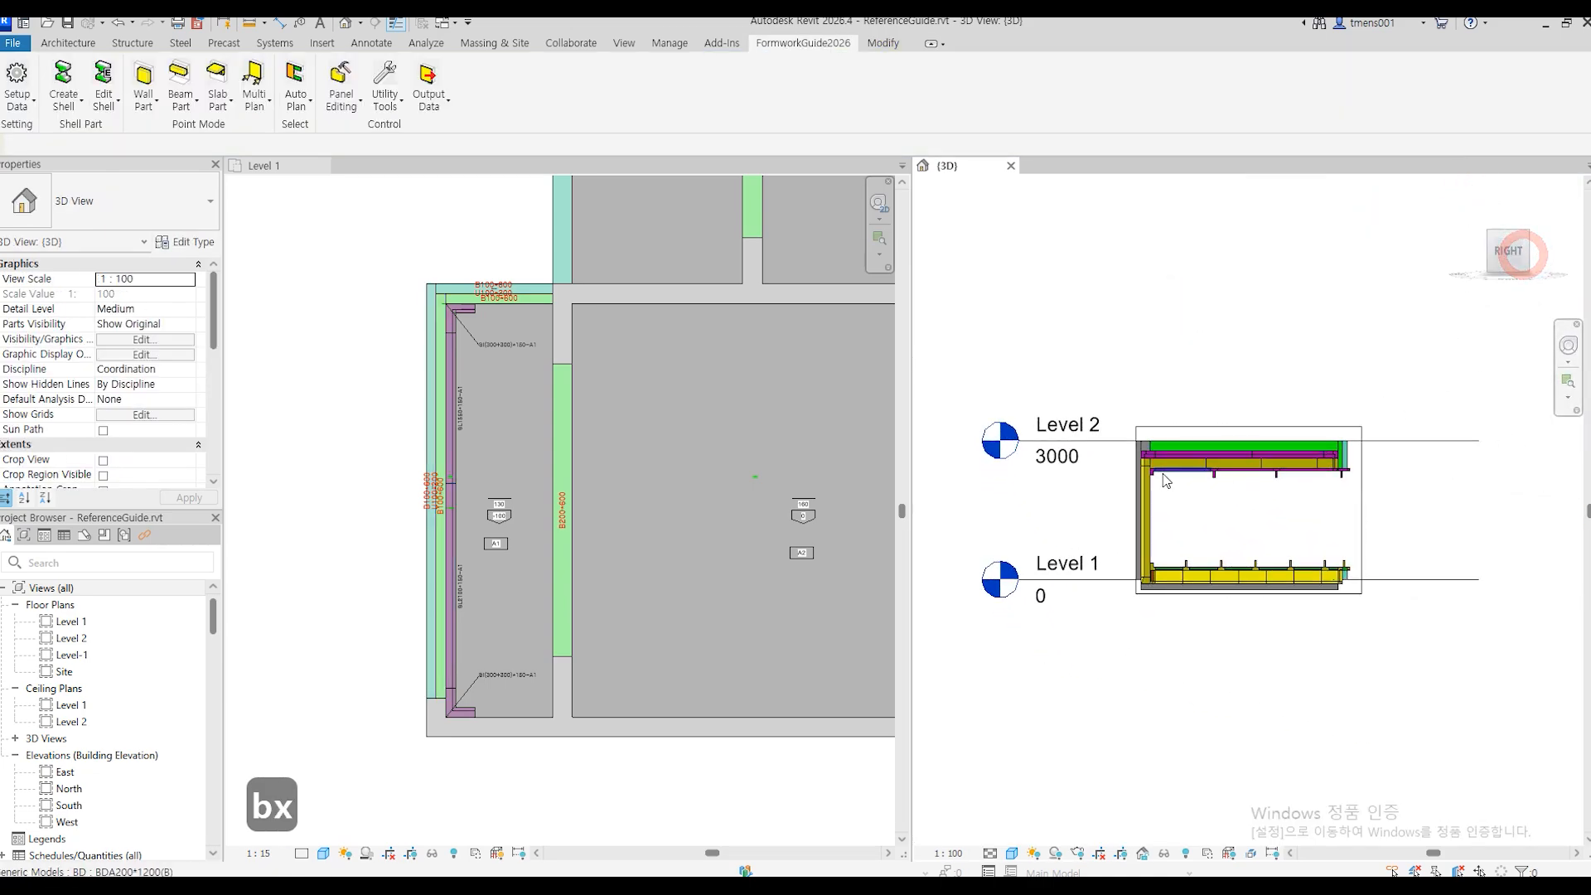
pyautogui.scroll(3, 1079, 423)
pyautogui.scroll(4, 1079, 418)
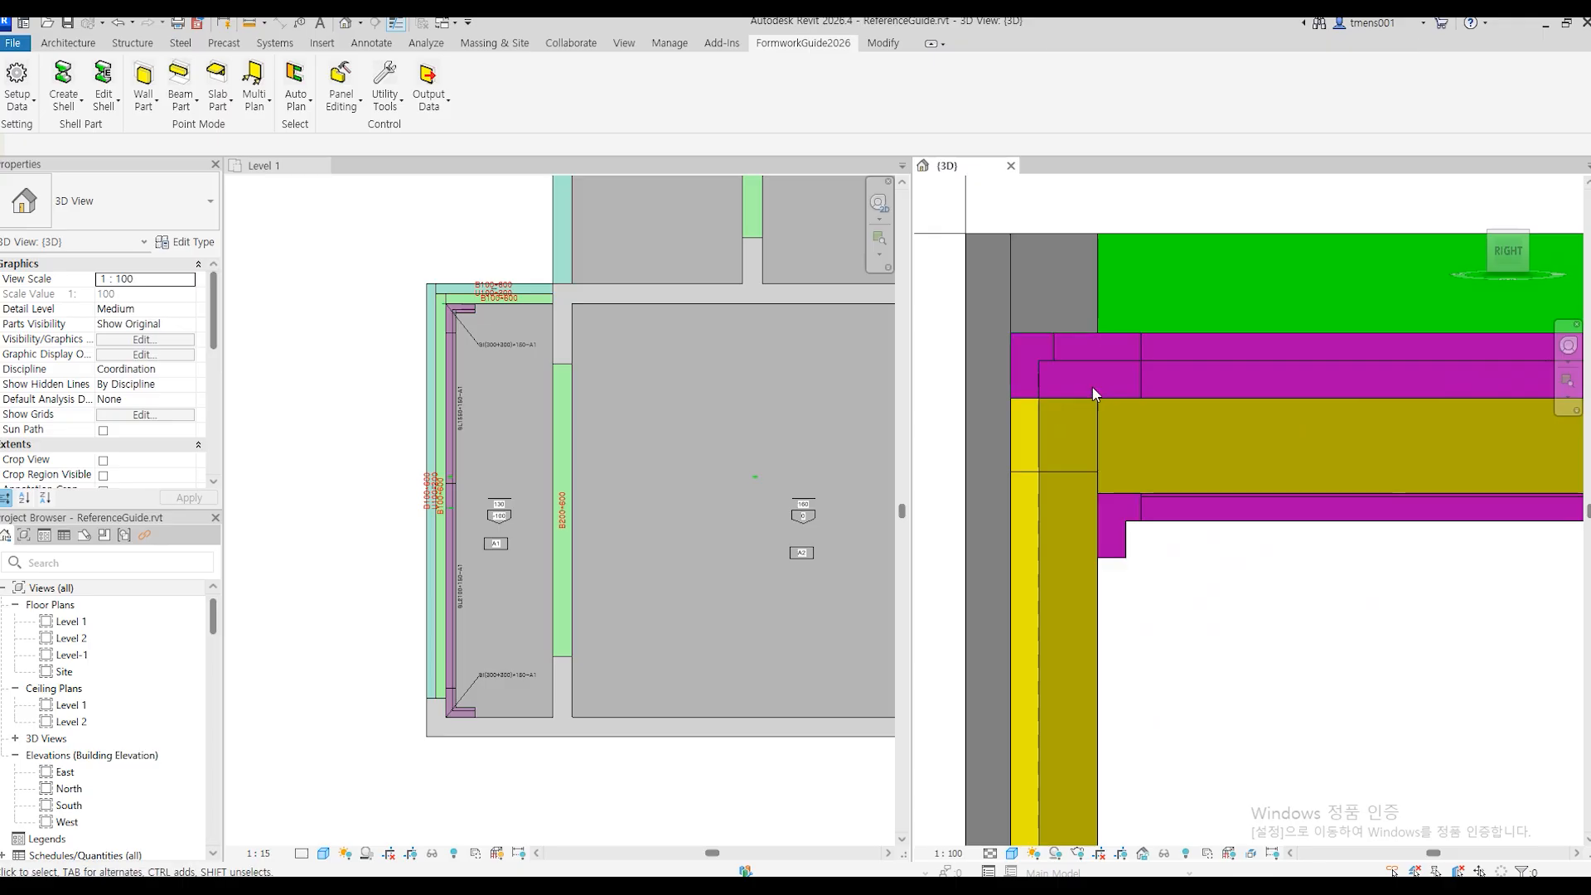
pyautogui.scroll(-5, 1085, 400)
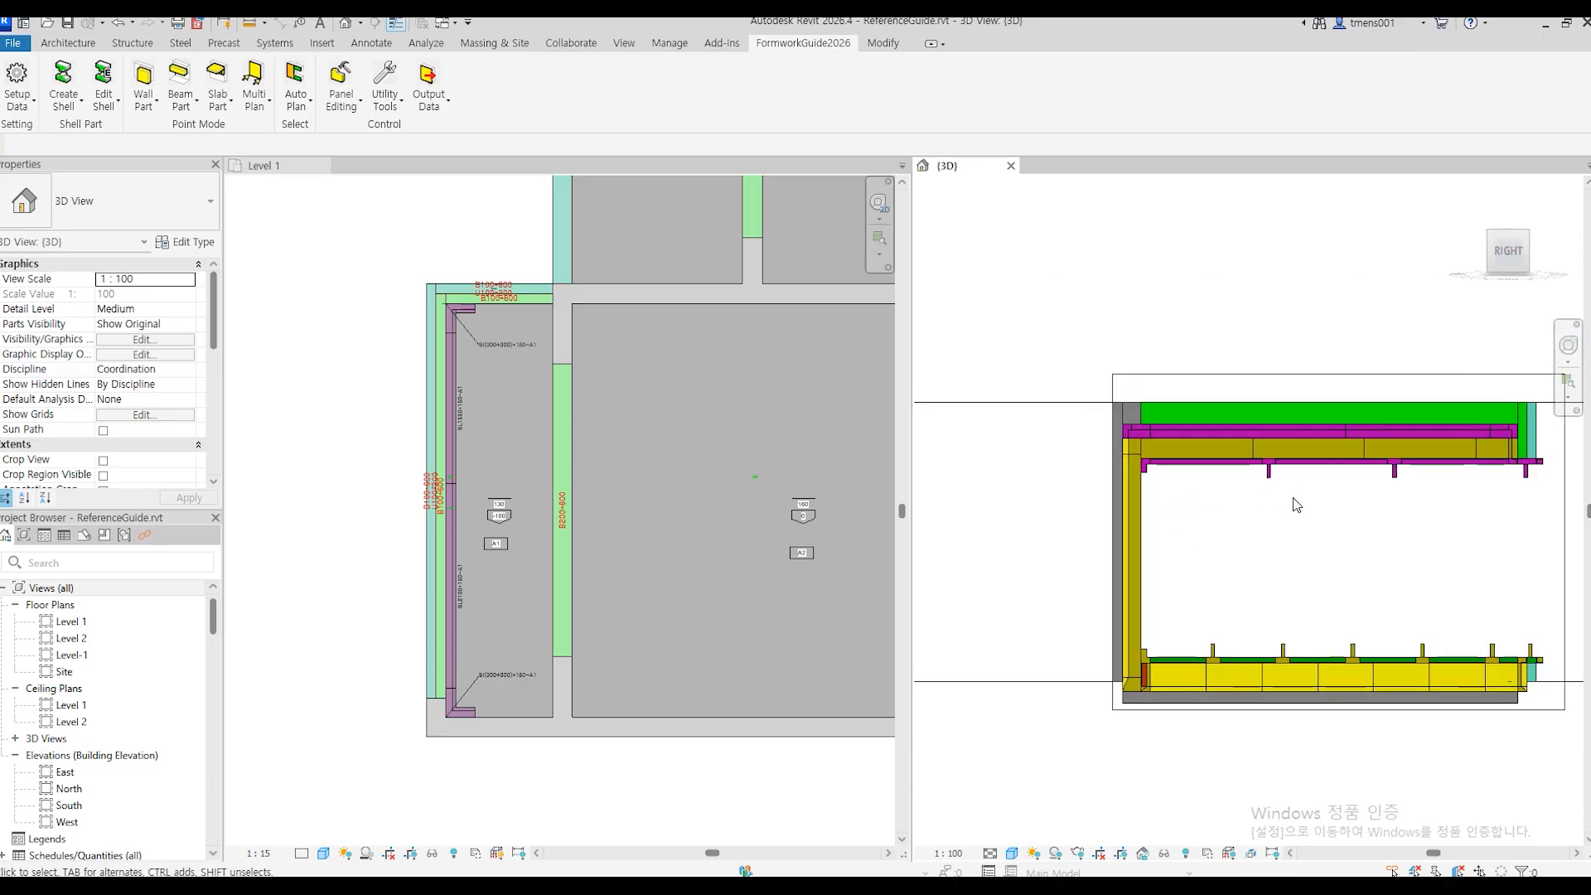
pyautogui.moveTo(1277, 492); pyautogui.dragTo(1153, 464, button='middle')
pyautogui.keyDown('shift'); pyautogui.moveTo(1408, 514); pyautogui.dragTo(1321, 522, button='middle'); pyautogui.keyUp('shift')
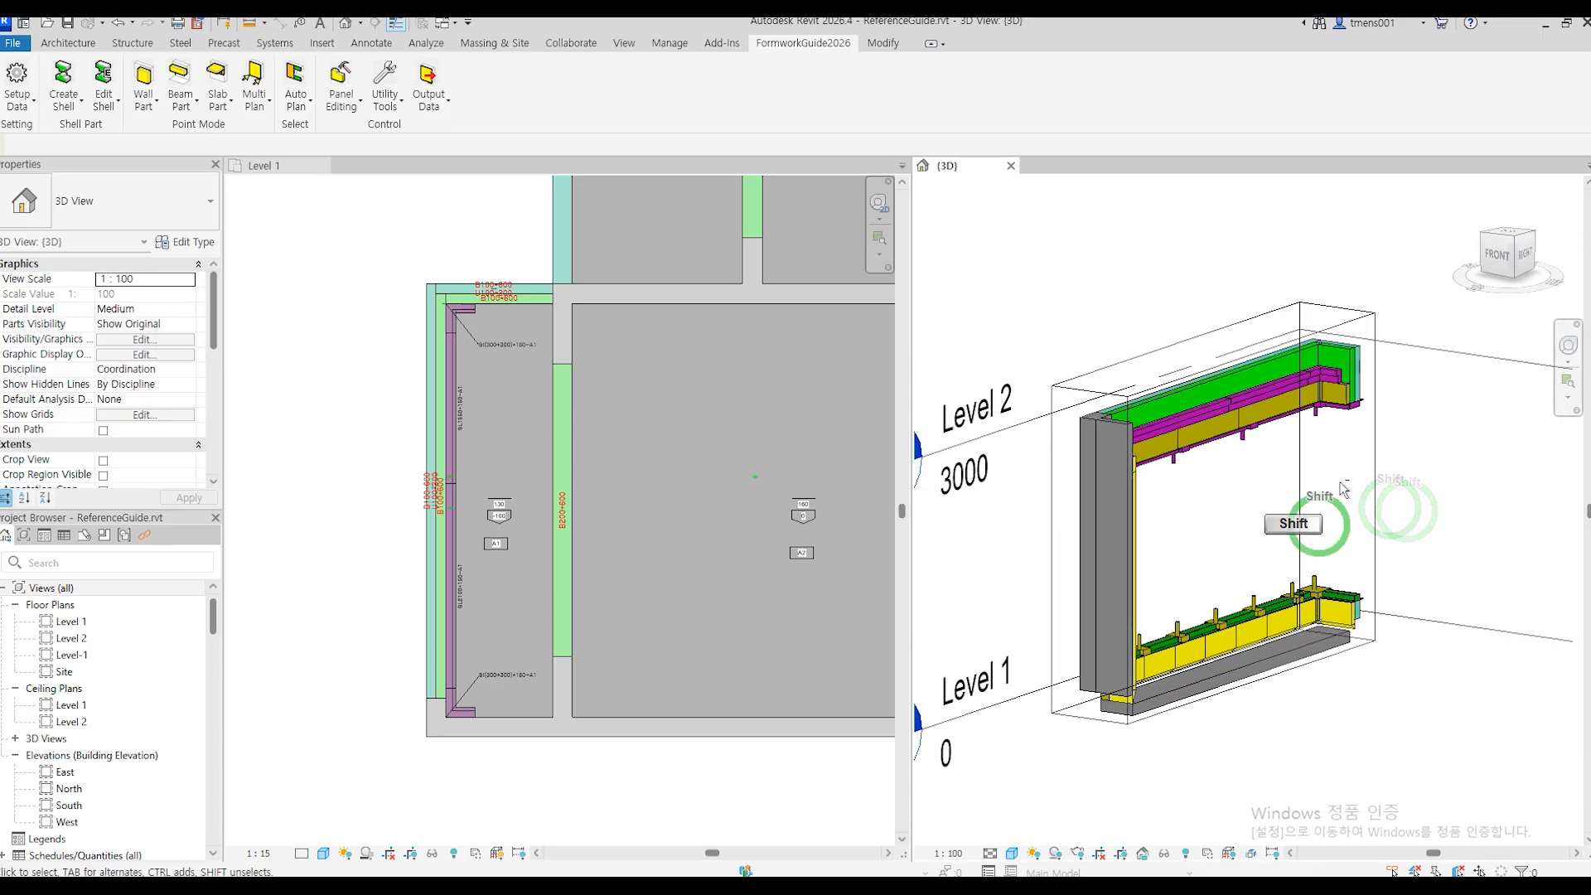
pyautogui.scroll(3, 1334, 383)
pyautogui.scroll(-5, 1412, 452)
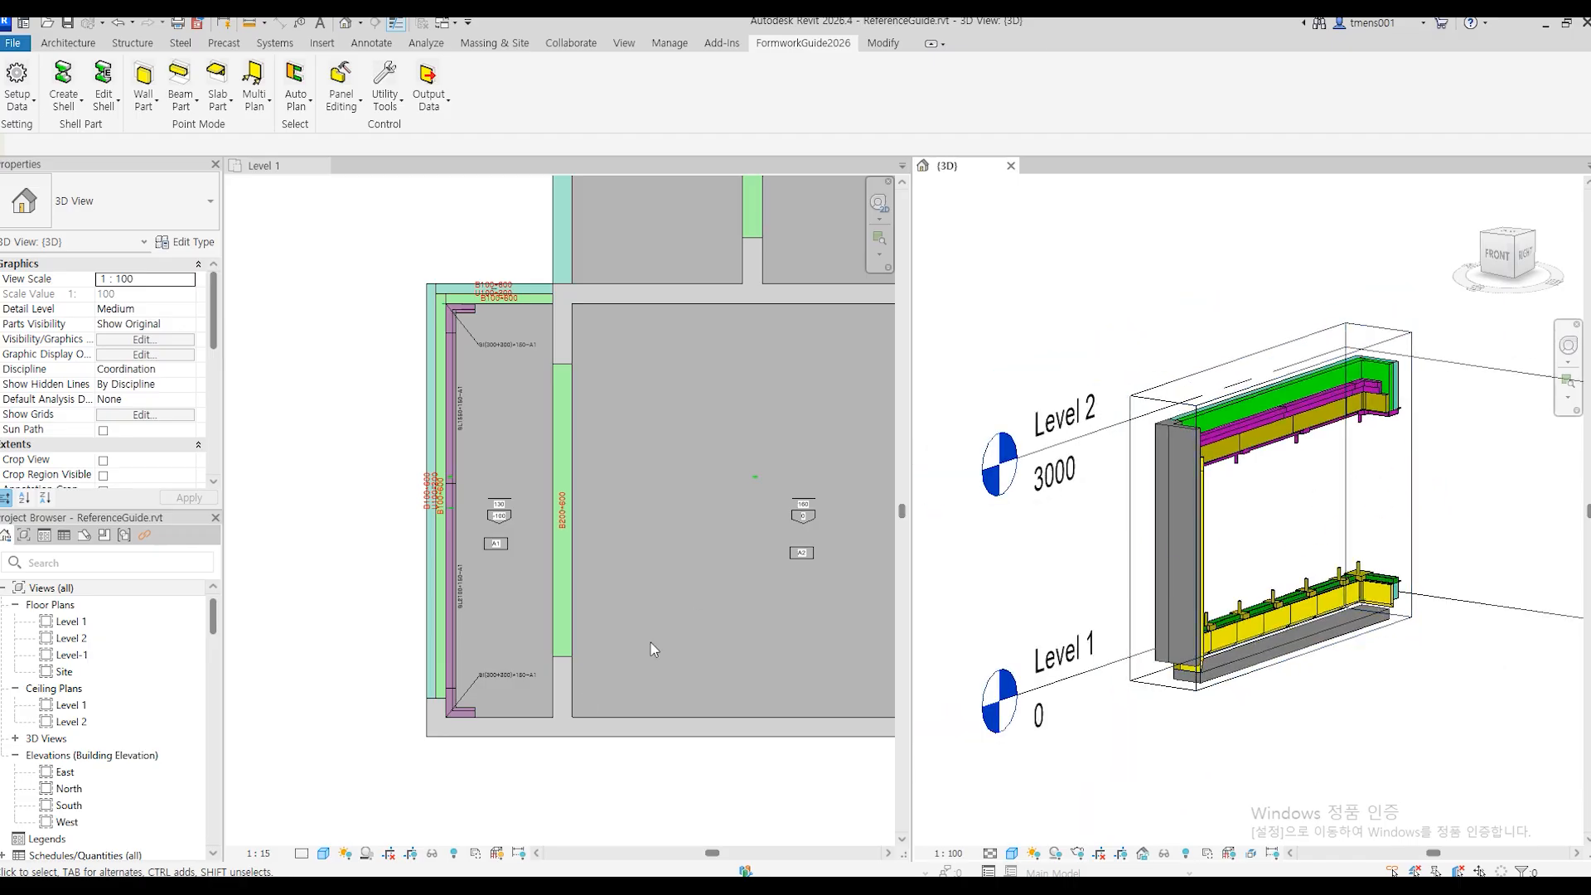
# Define a second AL-SL run along the zone A1 room's right inner edge, from the lower to the upper corner, facing the room.
pyautogui.click(538, 766)
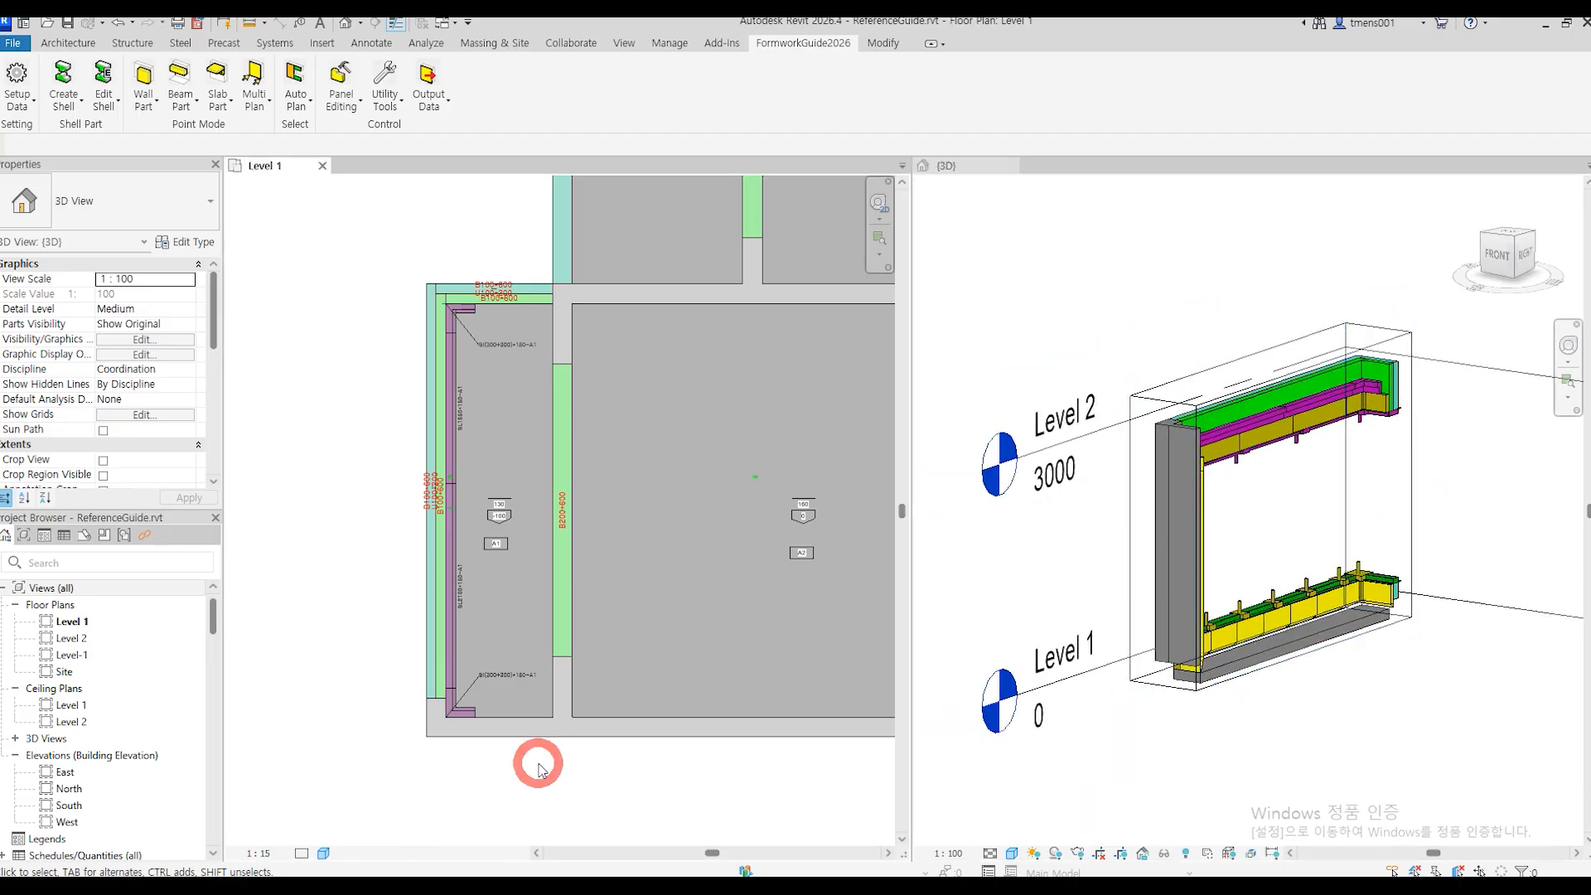
pyautogui.click(254, 93)
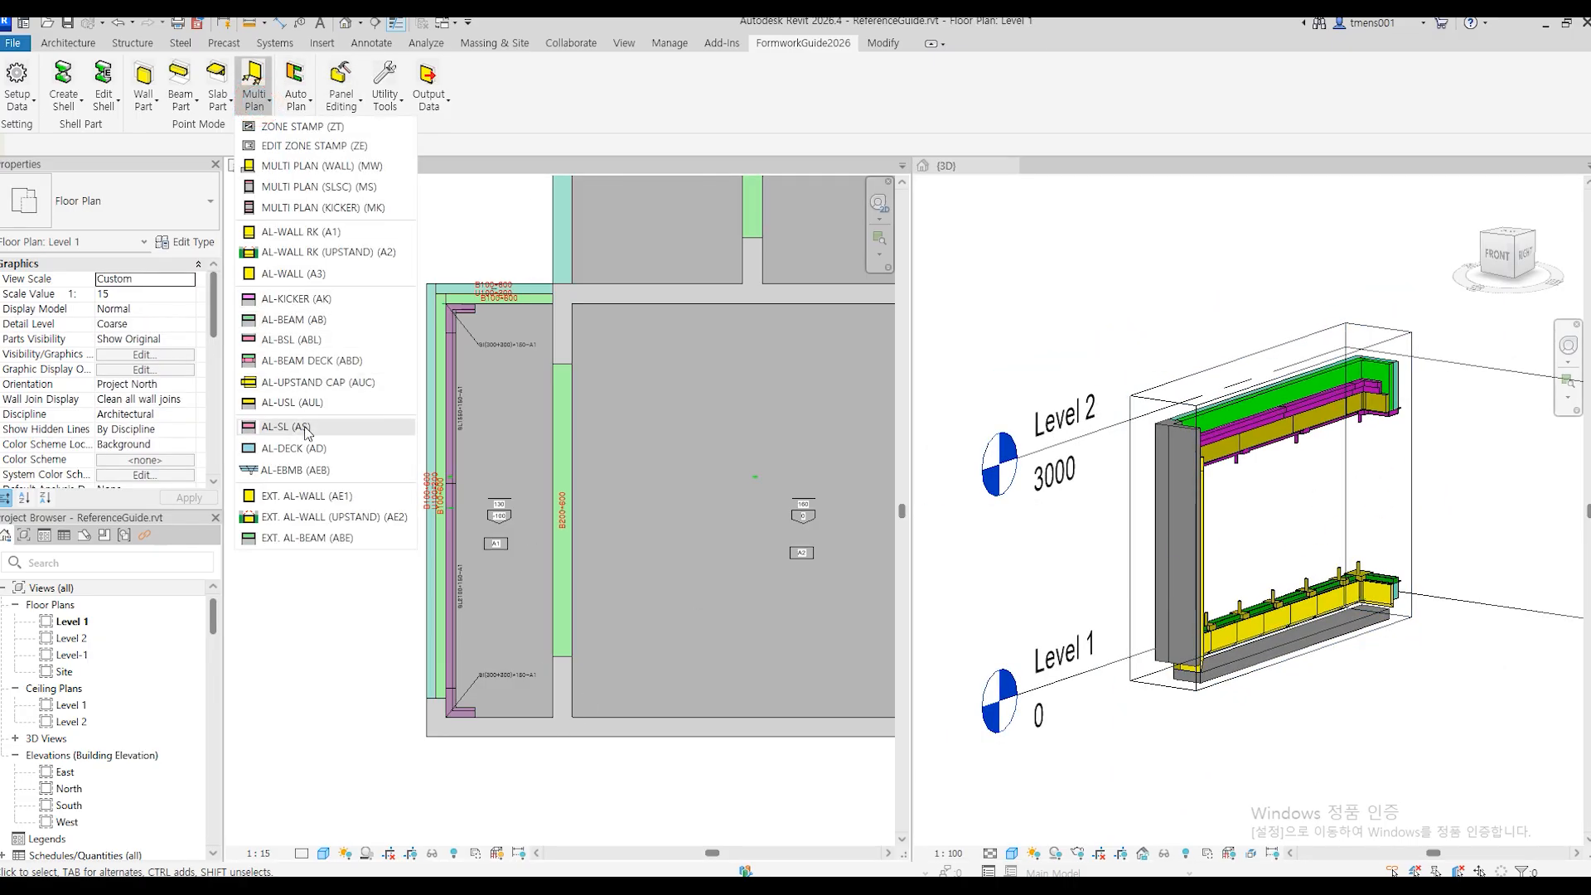
pyautogui.click(301, 427)
pyautogui.scroll(5, 551, 684)
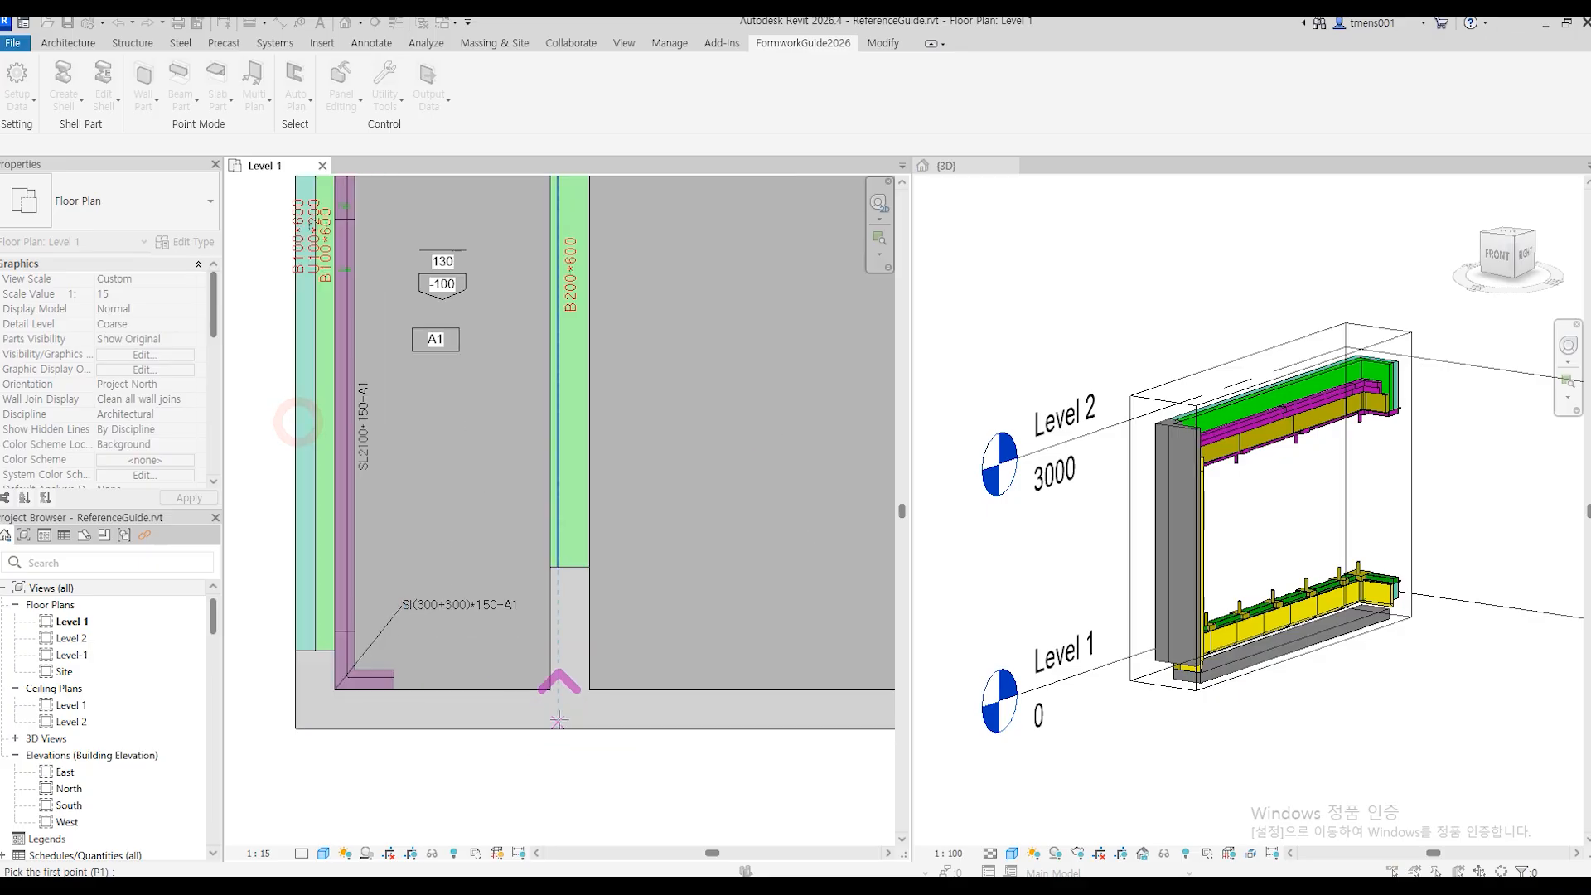
pyautogui.click(540, 671)
pyautogui.scroll(-5, 540, 671)
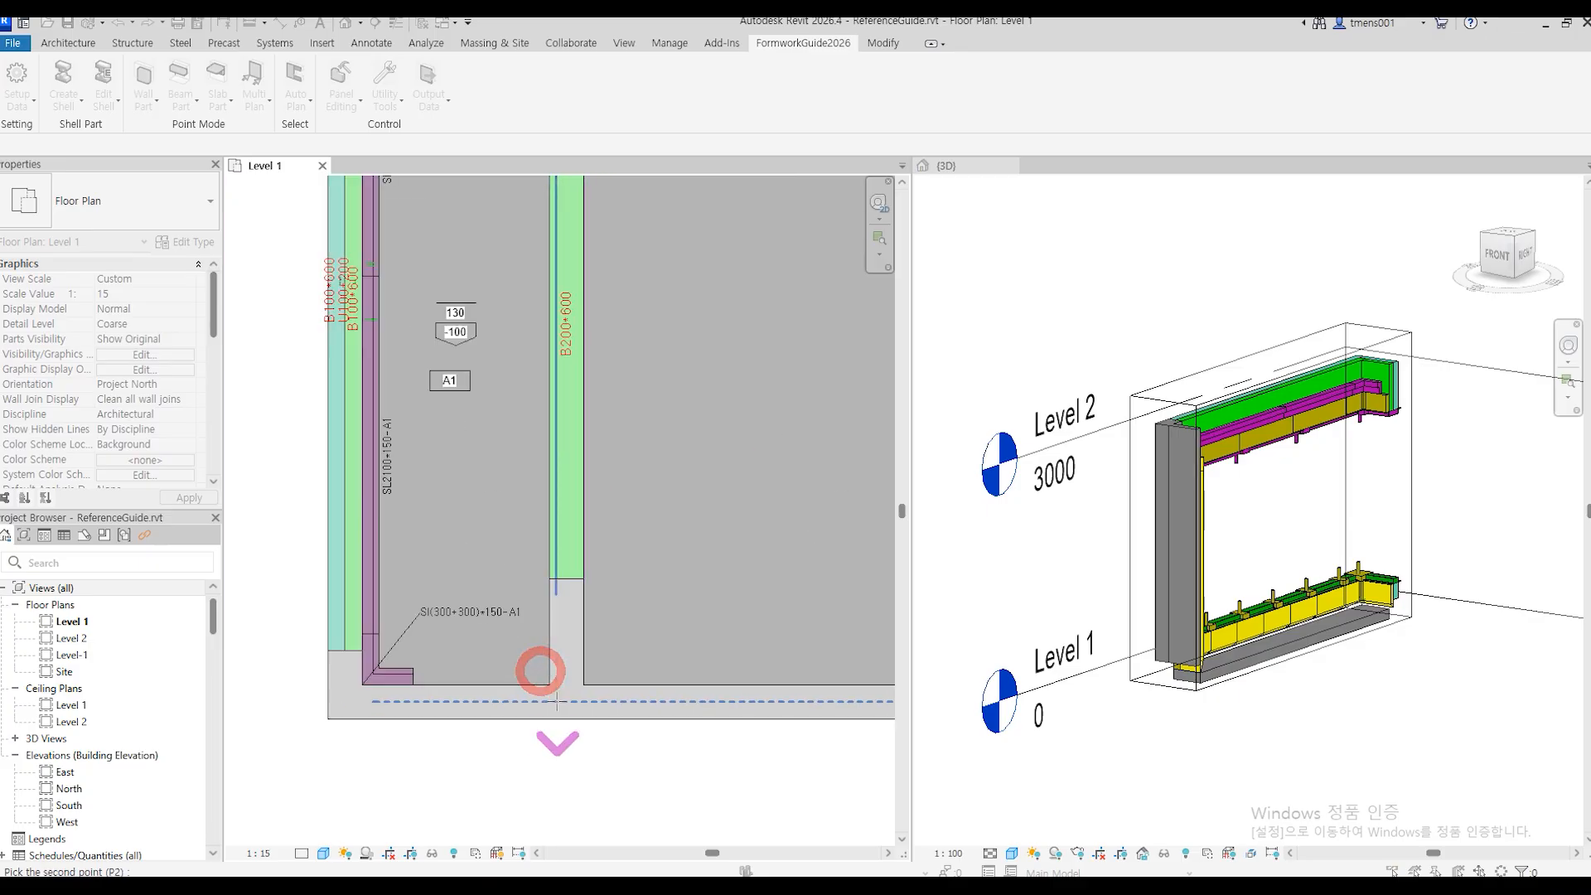
pyautogui.scroll(3, 547, 256)
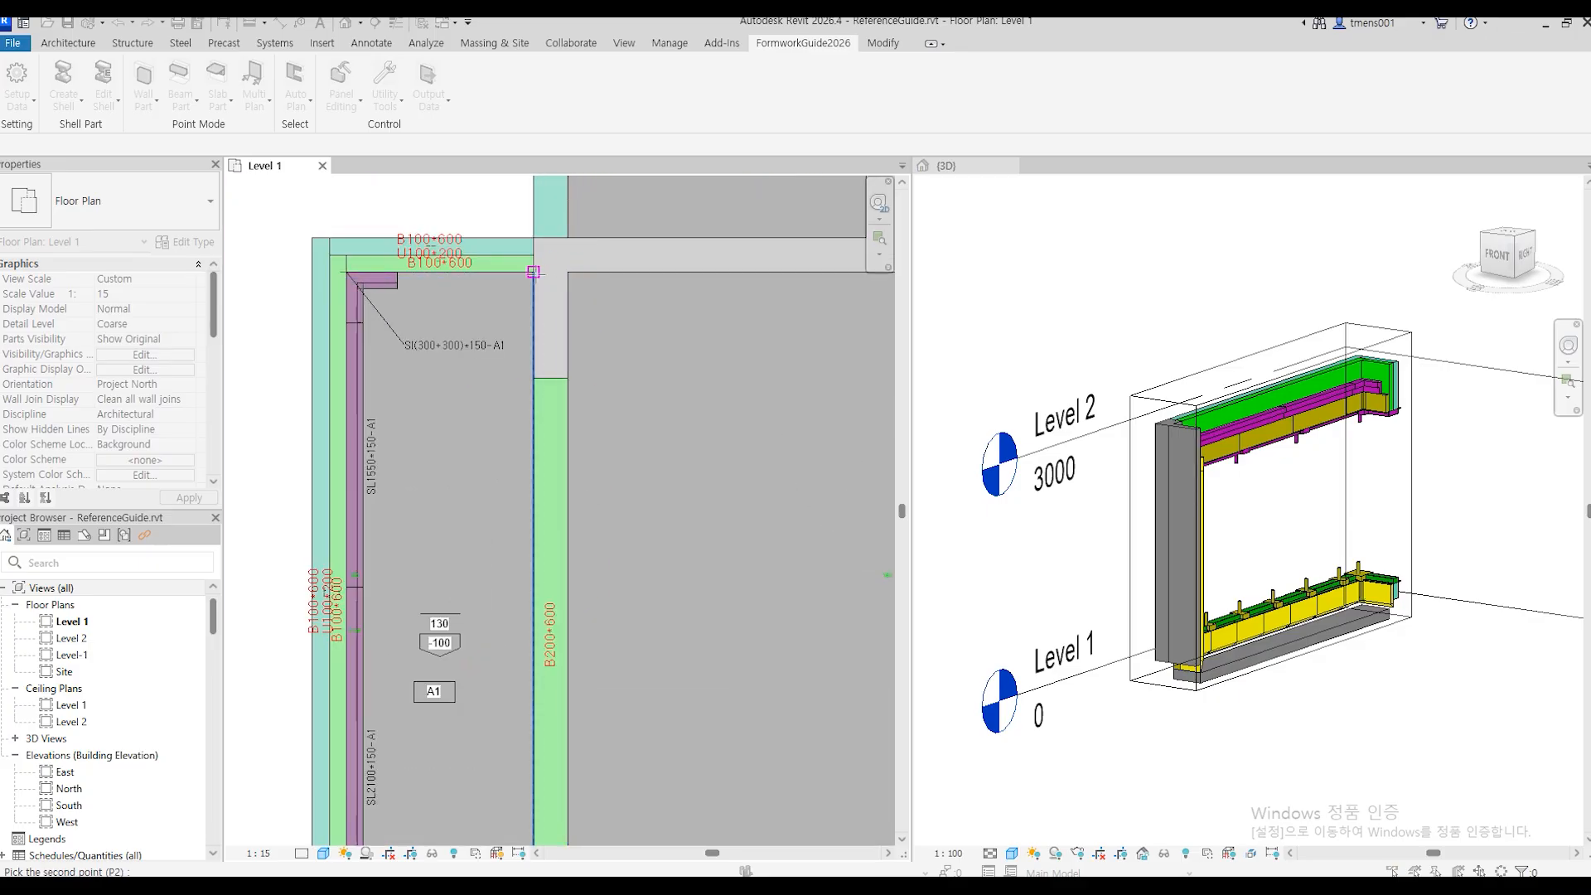
pyautogui.click(534, 271)
pyautogui.click(431, 314)
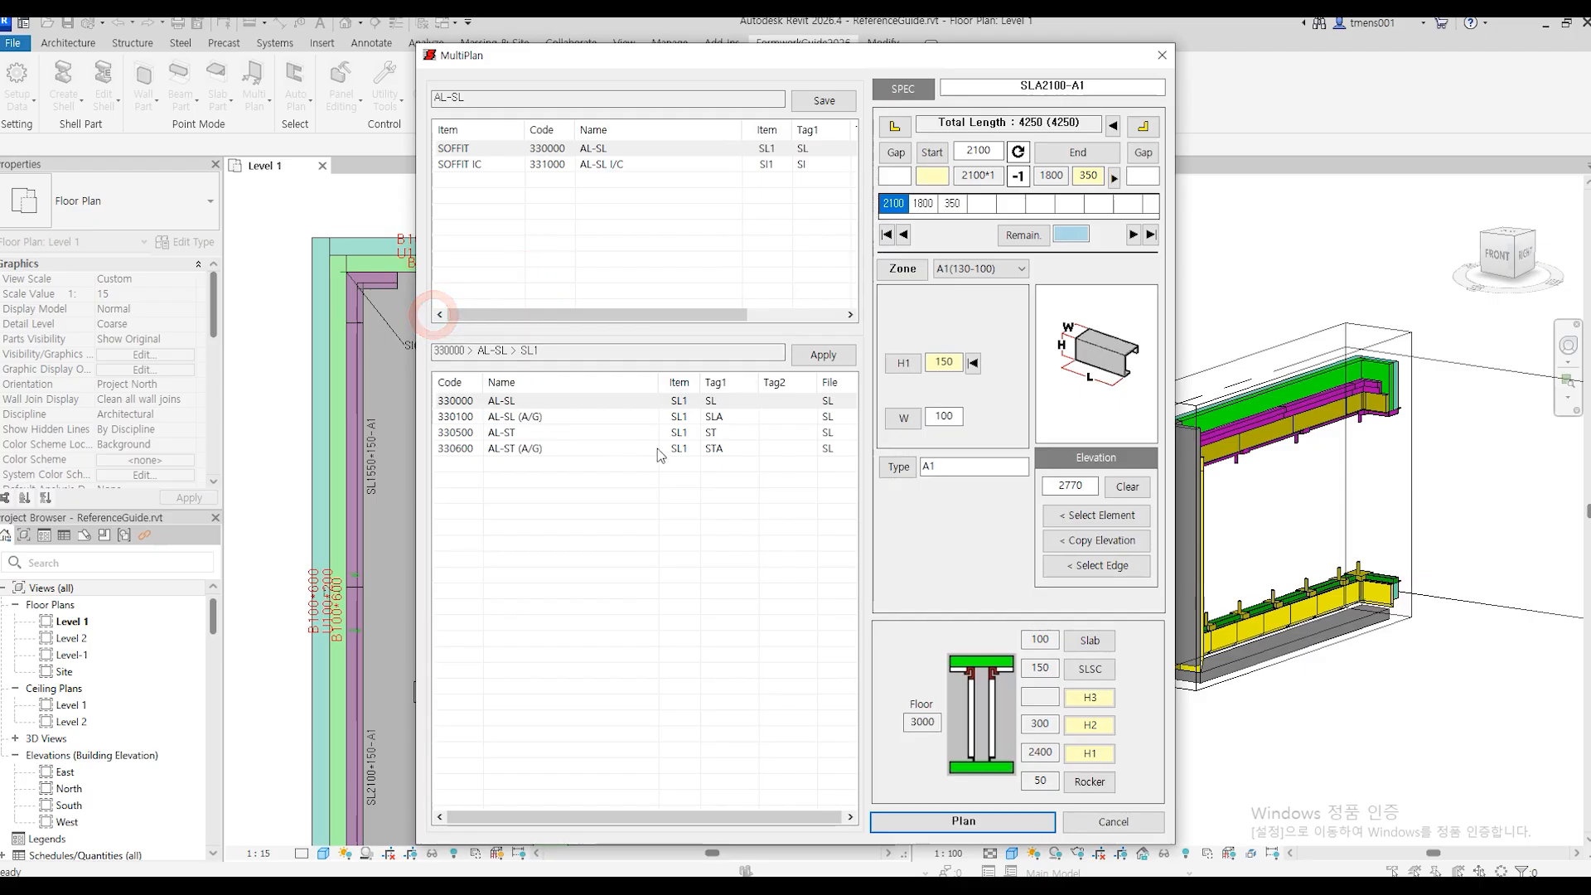
# Add corner pieces with 300 gaps at both ends and generate the right-edge AL-SL panels for zone A1(130-100).
pyautogui.click(896, 126)
pyautogui.click(1144, 126)
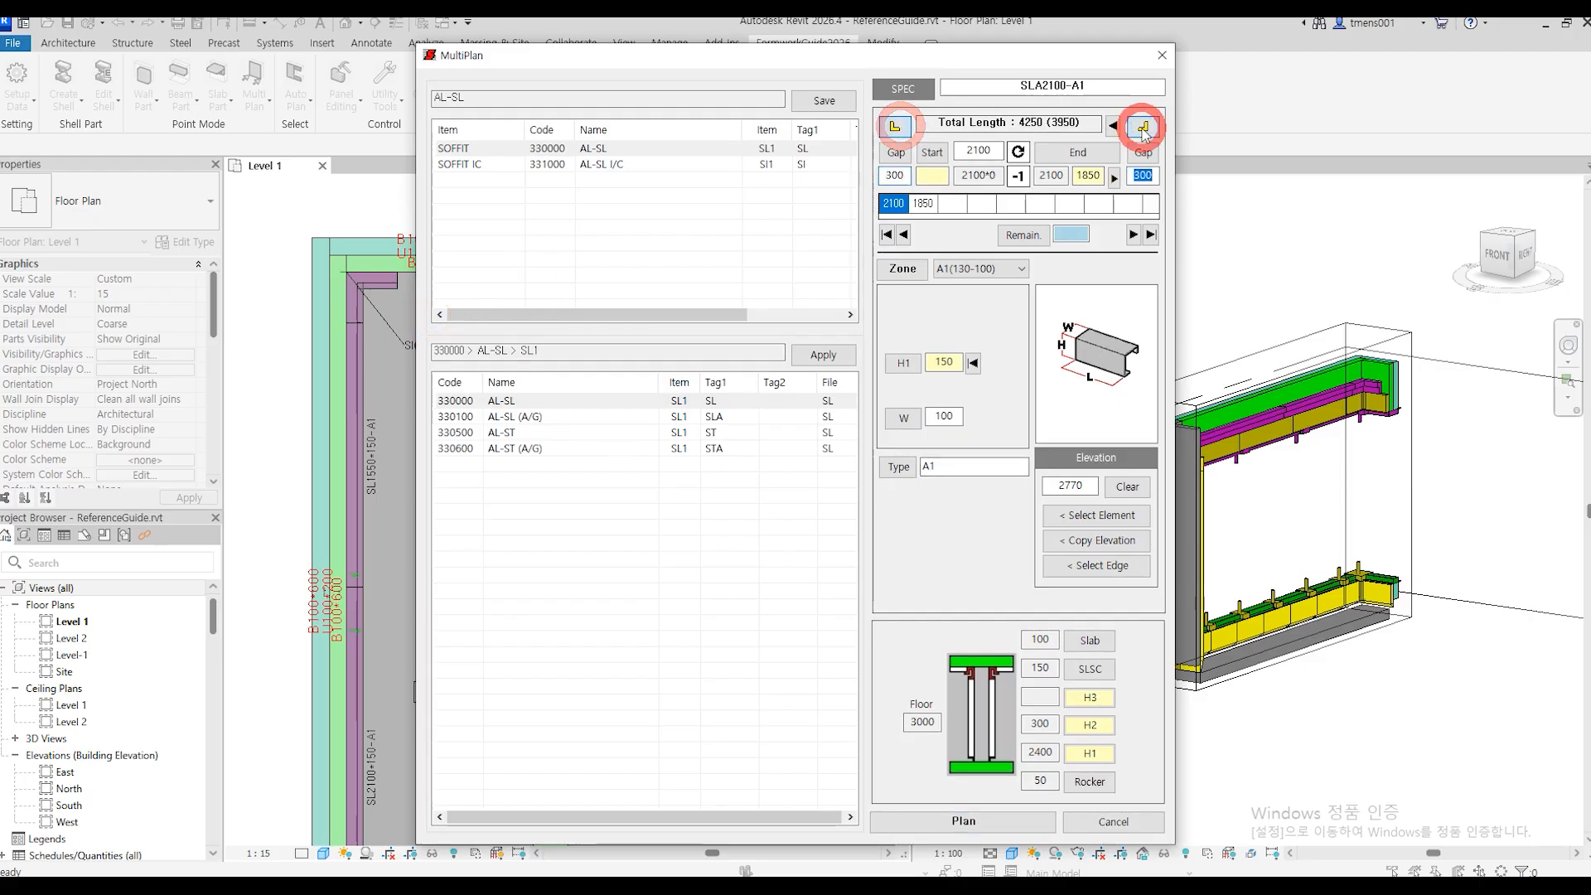
pyautogui.click(988, 823)
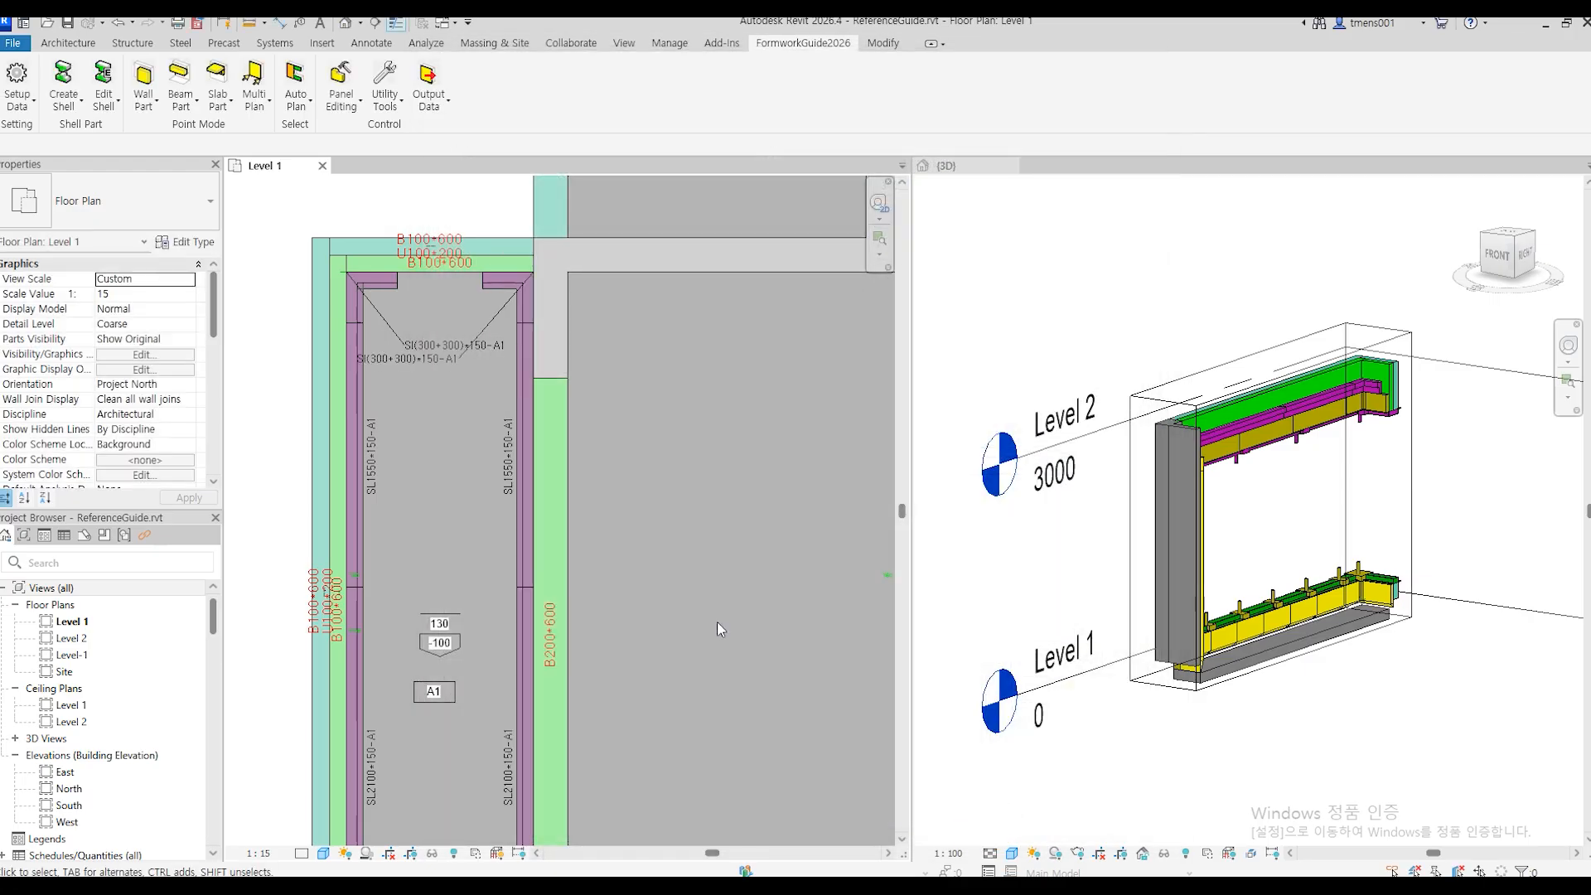
# Fill the space between the two corner pieces on the room's upper edge with a 500-long AL-SL panel.
pyautogui.click(440, 306)
pyautogui.scroll(5, 390, 279)
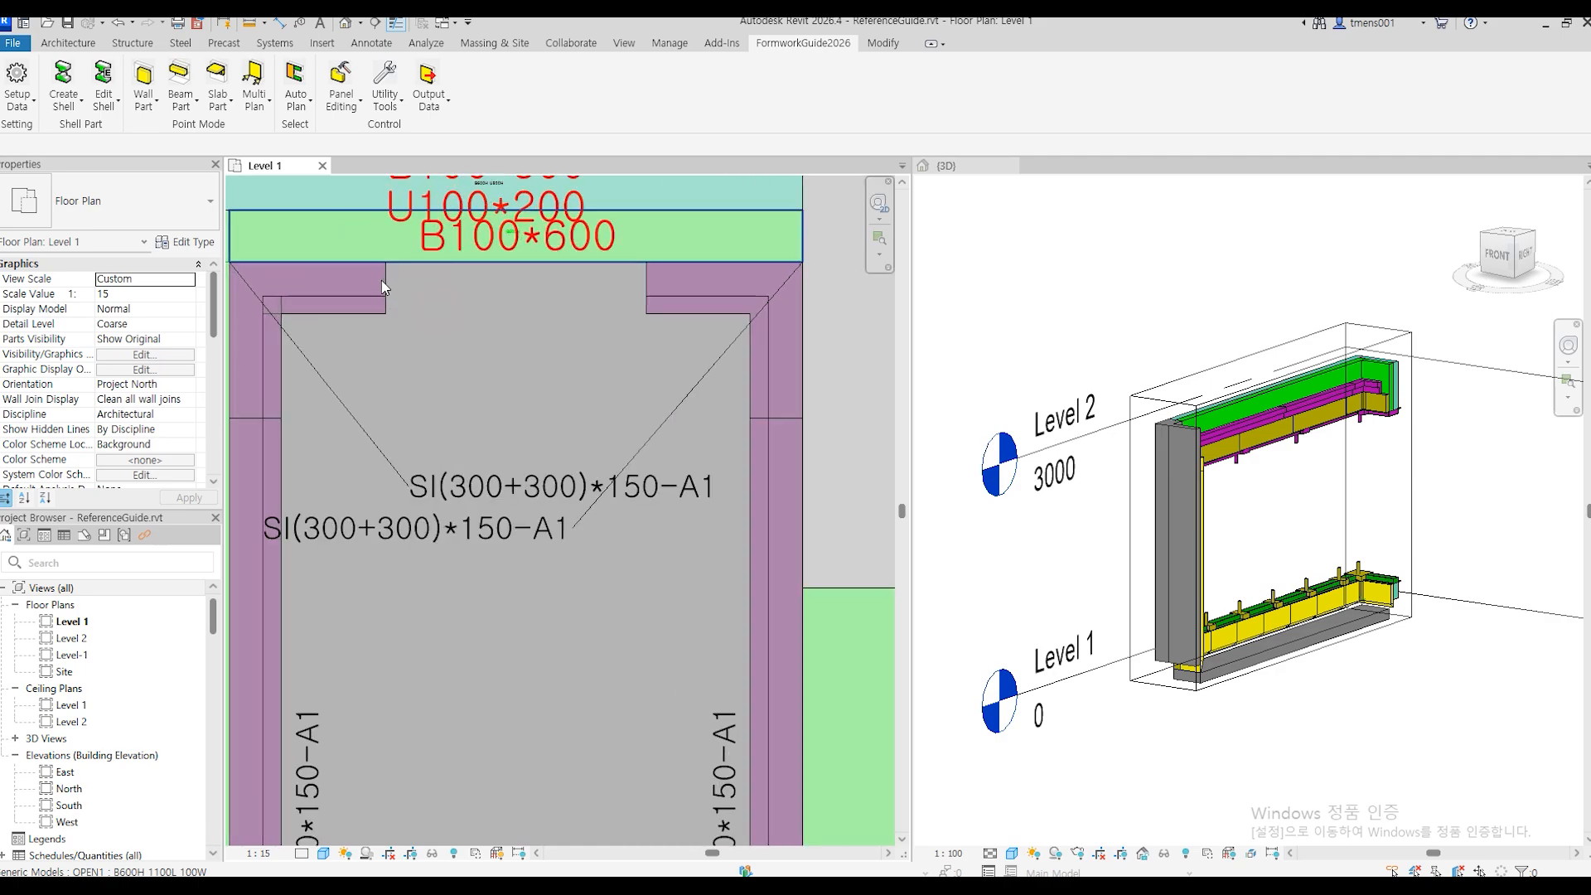
pyautogui.press('Return')
pyautogui.click(385, 263)
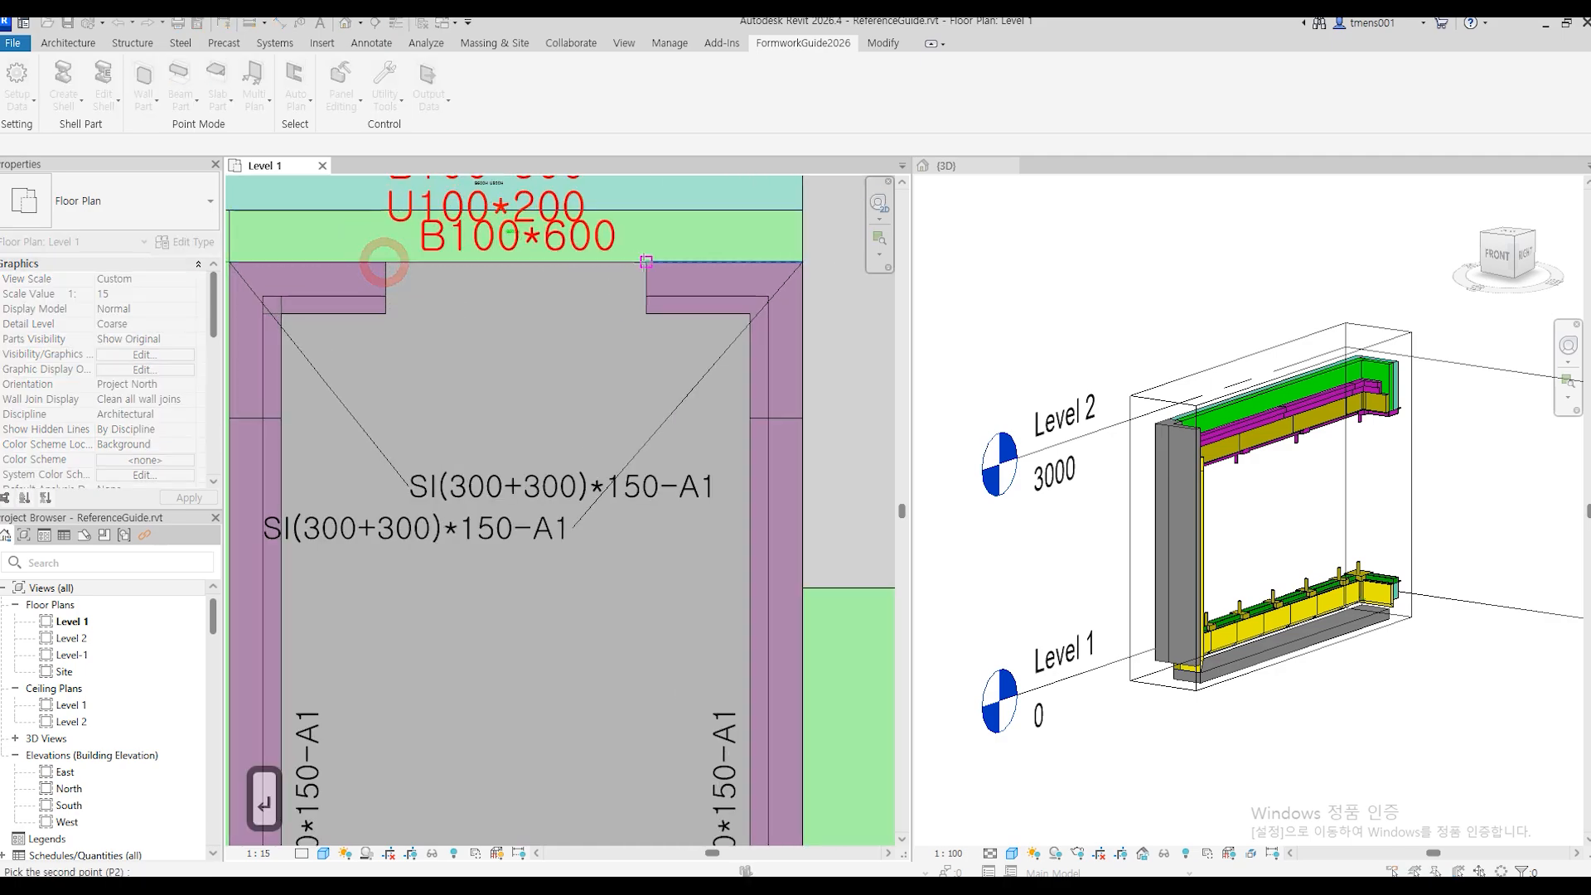
pyautogui.click(647, 262)
pyautogui.click(579, 401)
pyautogui.press('Return')
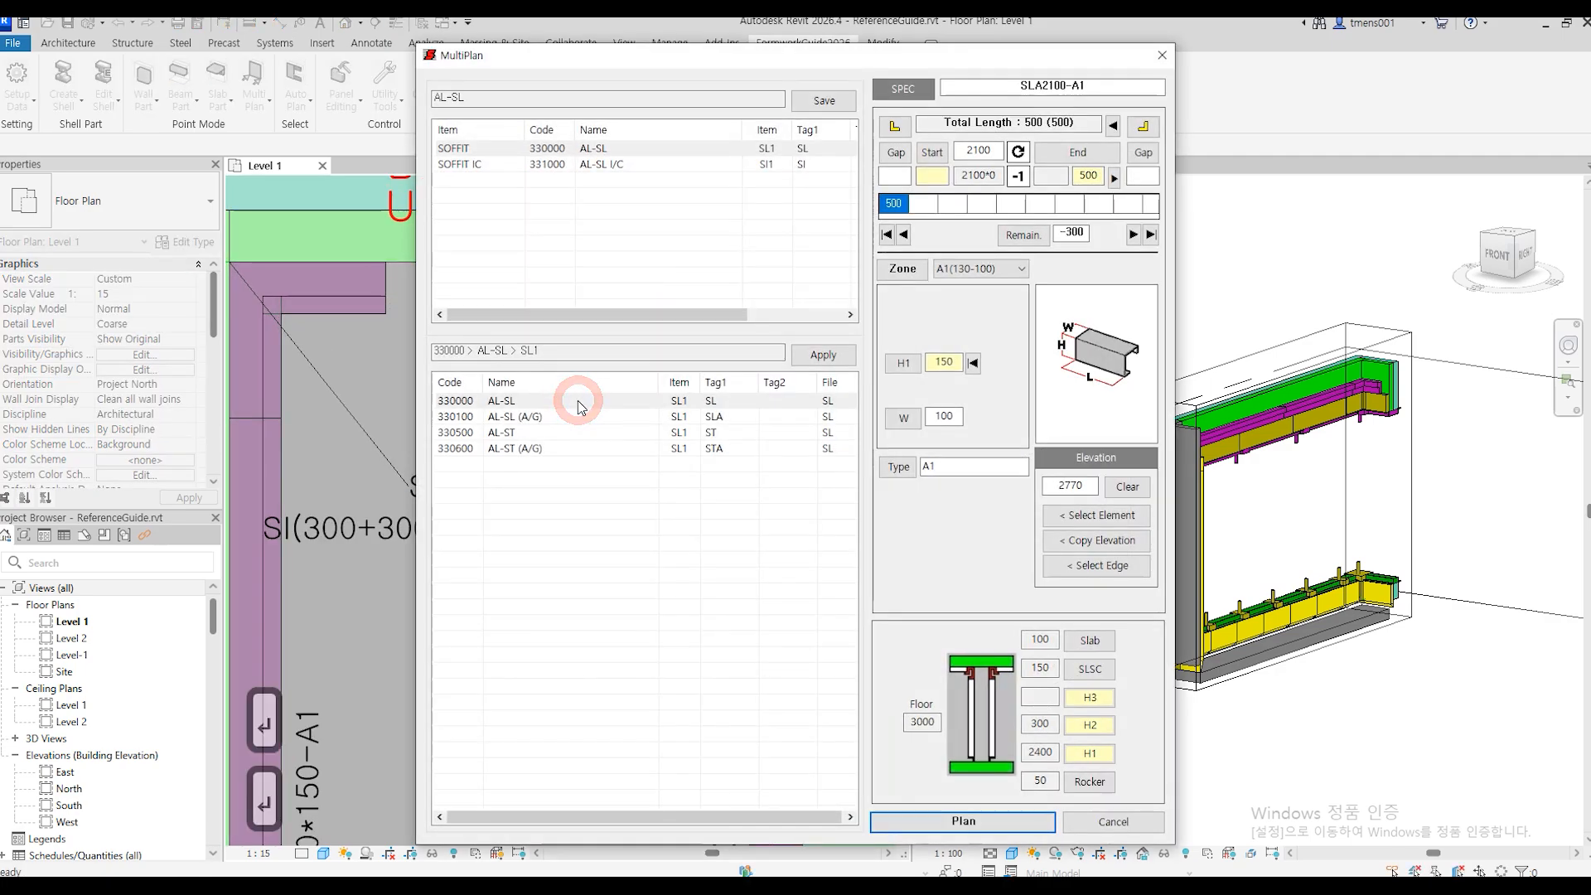
# Fill the space between the two corner pieces on the room's lower edge with a 500-long AL-SL panel.
pyautogui.scroll(-3, 574, 425)
pyautogui.moveTo(564, 660); pyautogui.dragTo(569, 136, button='middle')
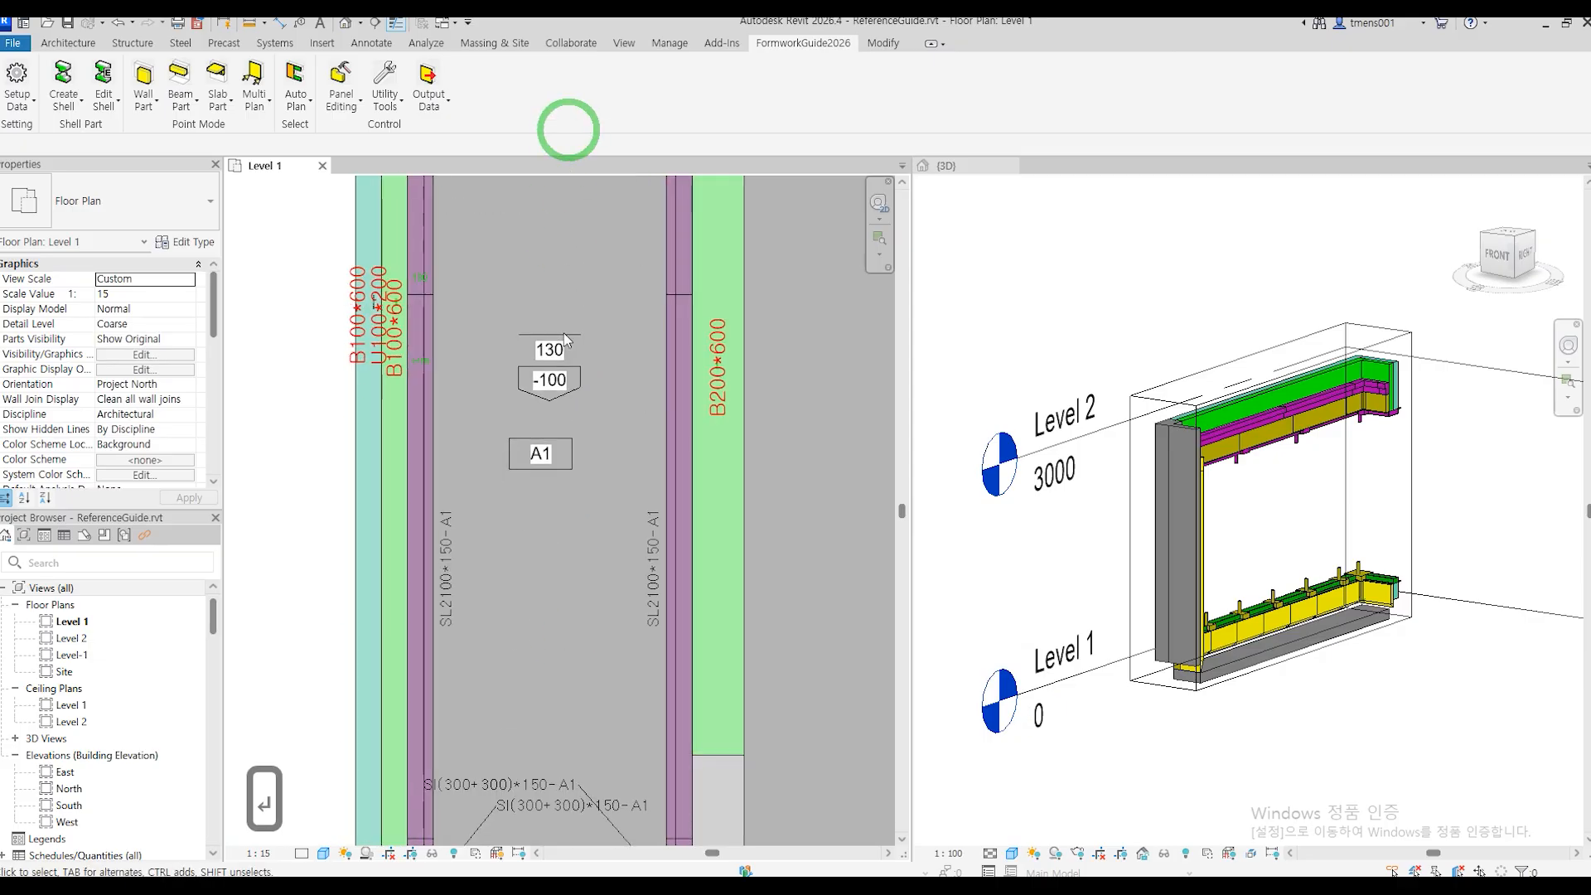
pyautogui.moveTo(562, 505); pyautogui.dragTo(571, 131, button='middle')
pyautogui.scroll(3, 522, 451)
pyautogui.press('Return')
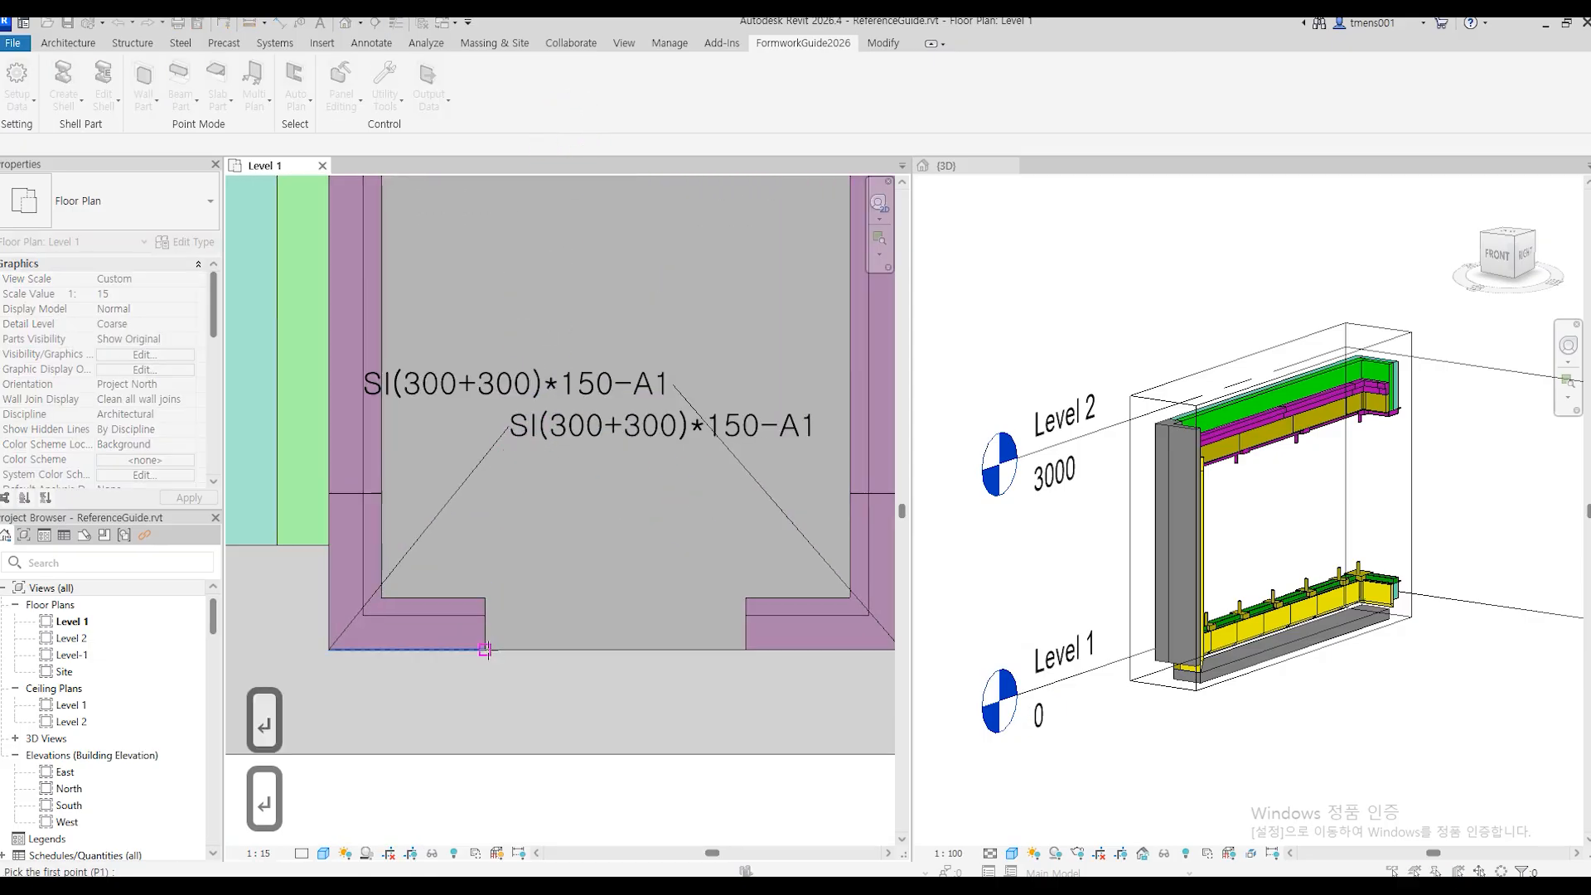
pyautogui.click(742, 650)
pyautogui.click(705, 544)
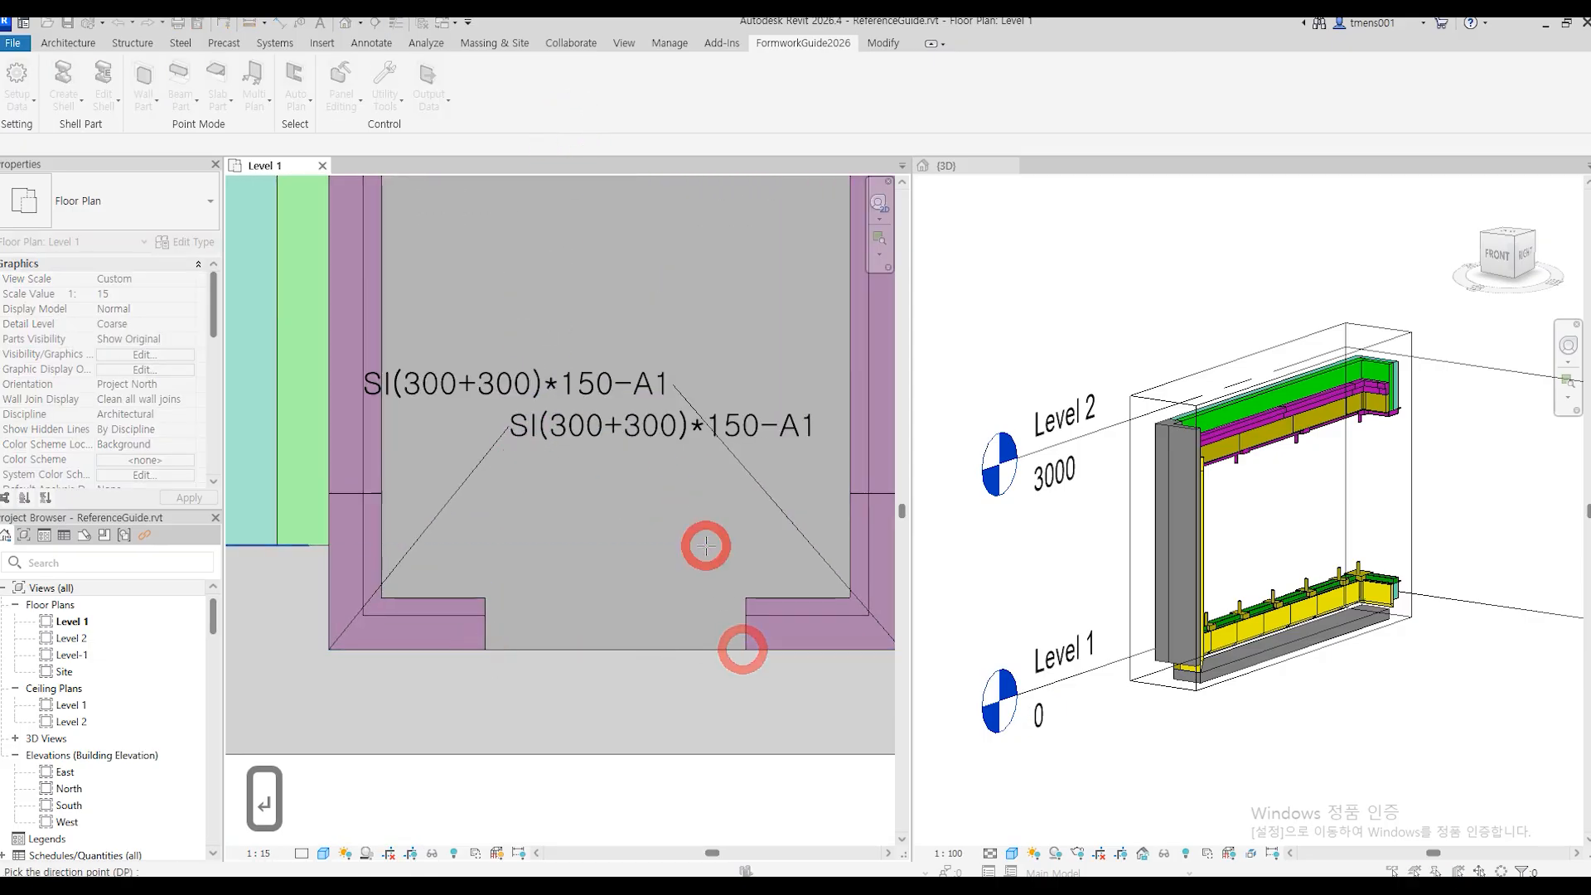
# Review the AL-SL panels around the zone A1 room and the zone stamp of the adjacent A2 room.
pyautogui.scroll(-4, 677, 405)
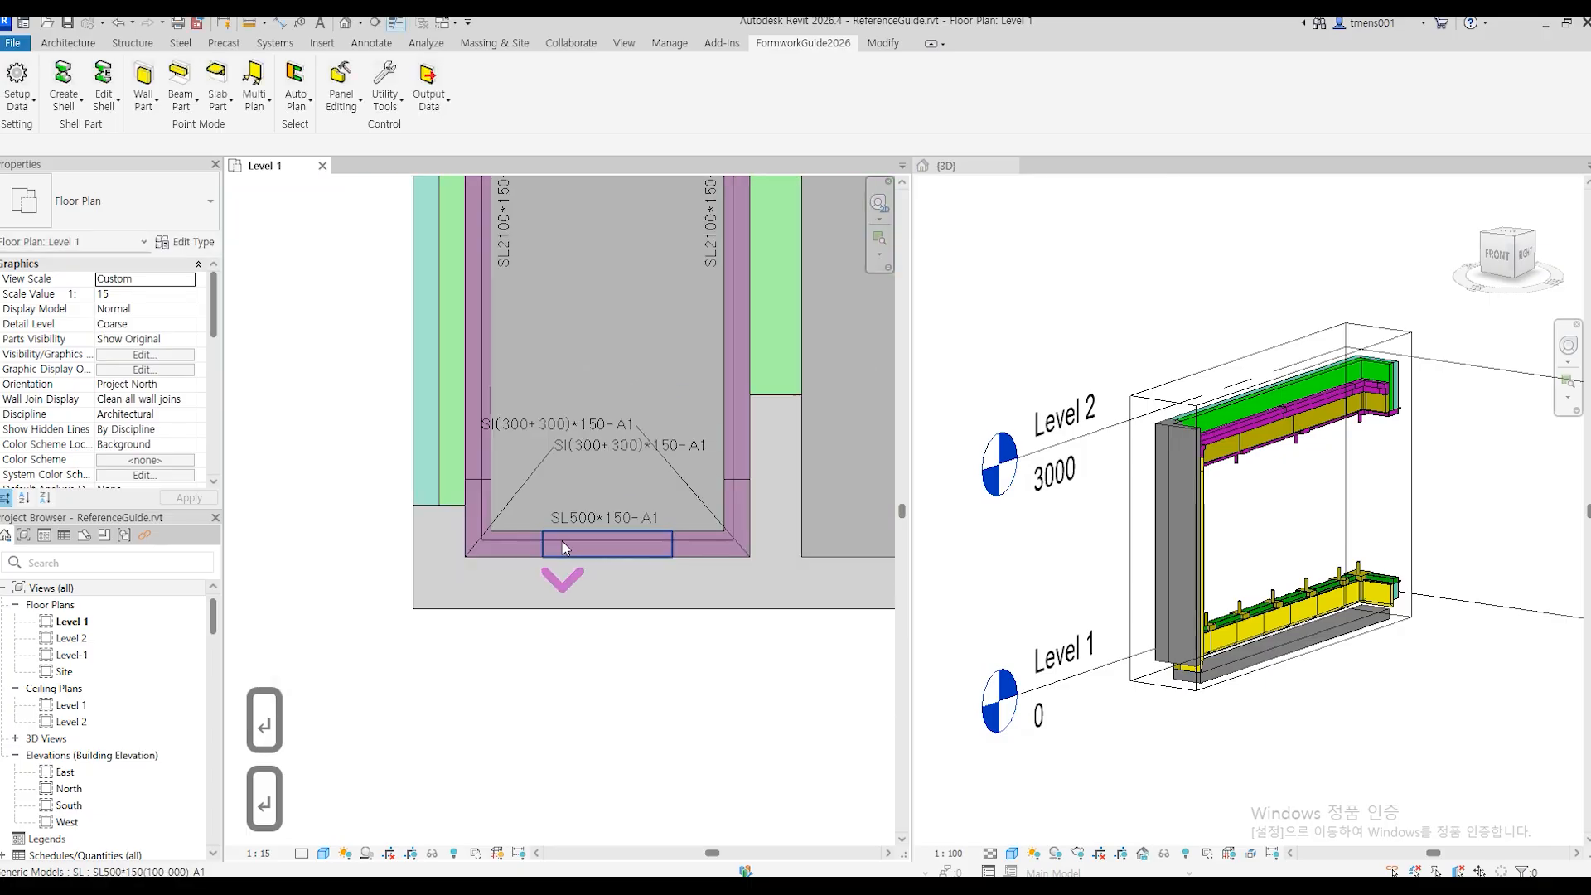
pyautogui.moveTo(677, 405); pyautogui.dragTo(618, 554, button='middle')
pyautogui.scroll(-3, 600, 464)
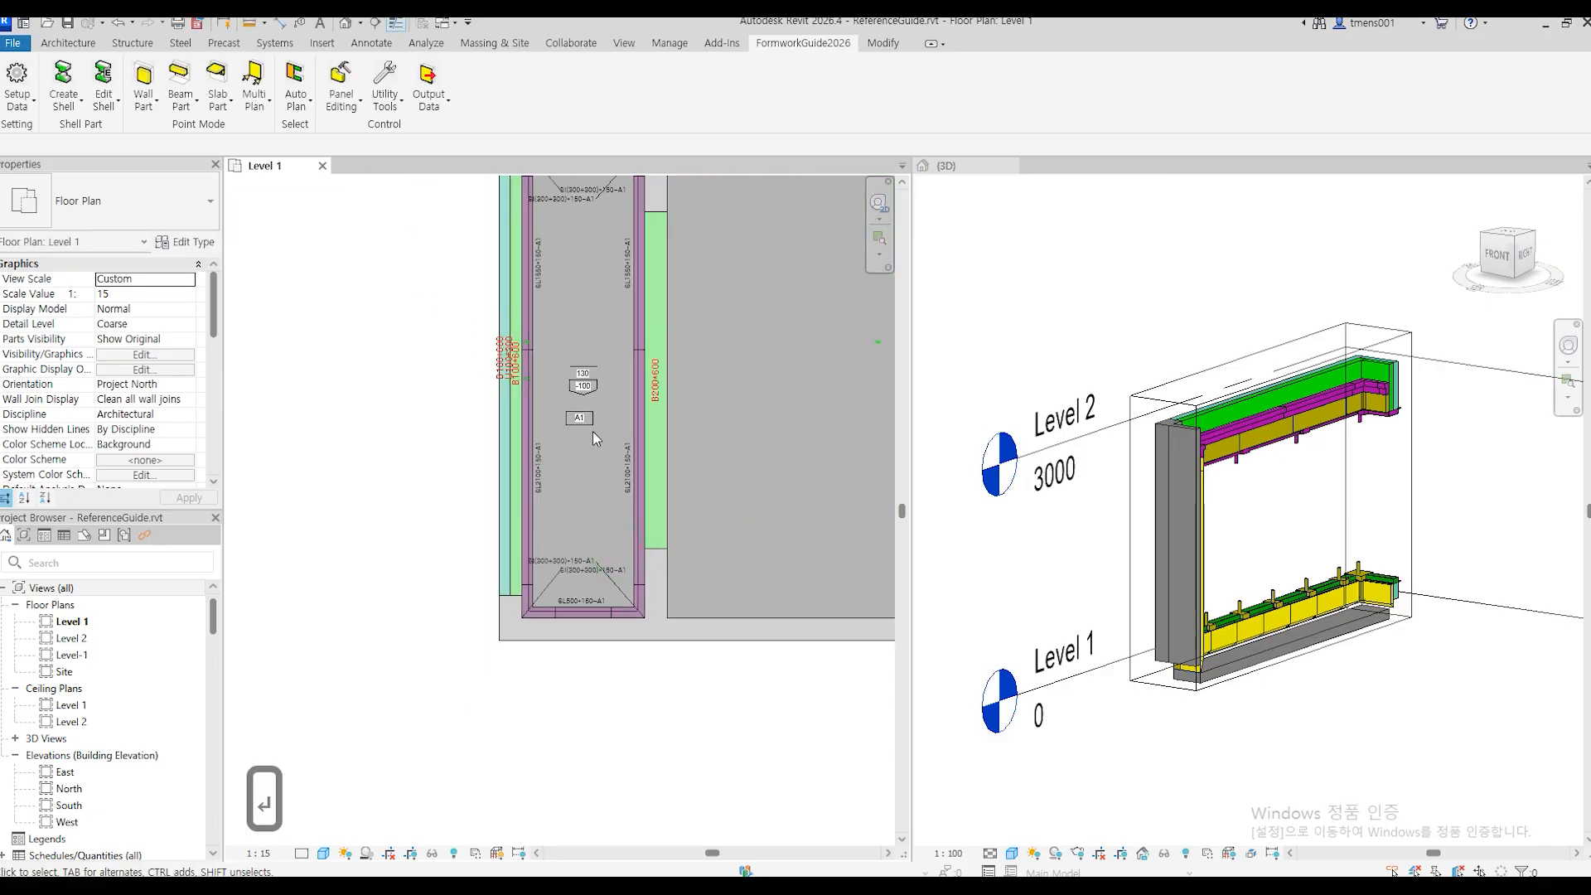
pyautogui.moveTo(737, 458); pyautogui.dragTo(449, 562, button='middle')
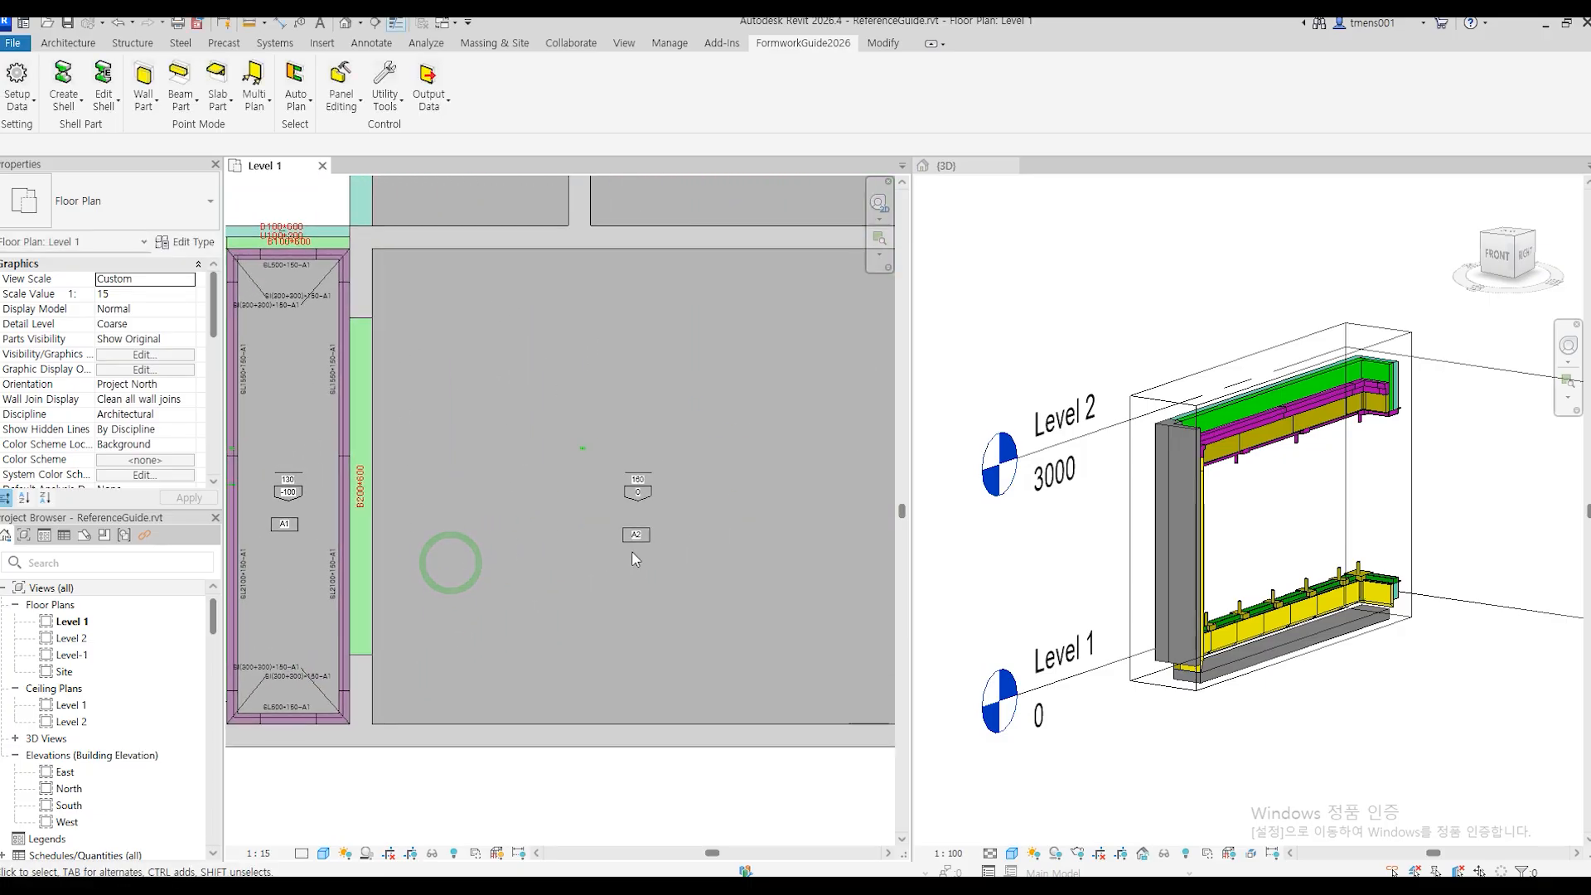
pyautogui.scroll(3, 631, 551)
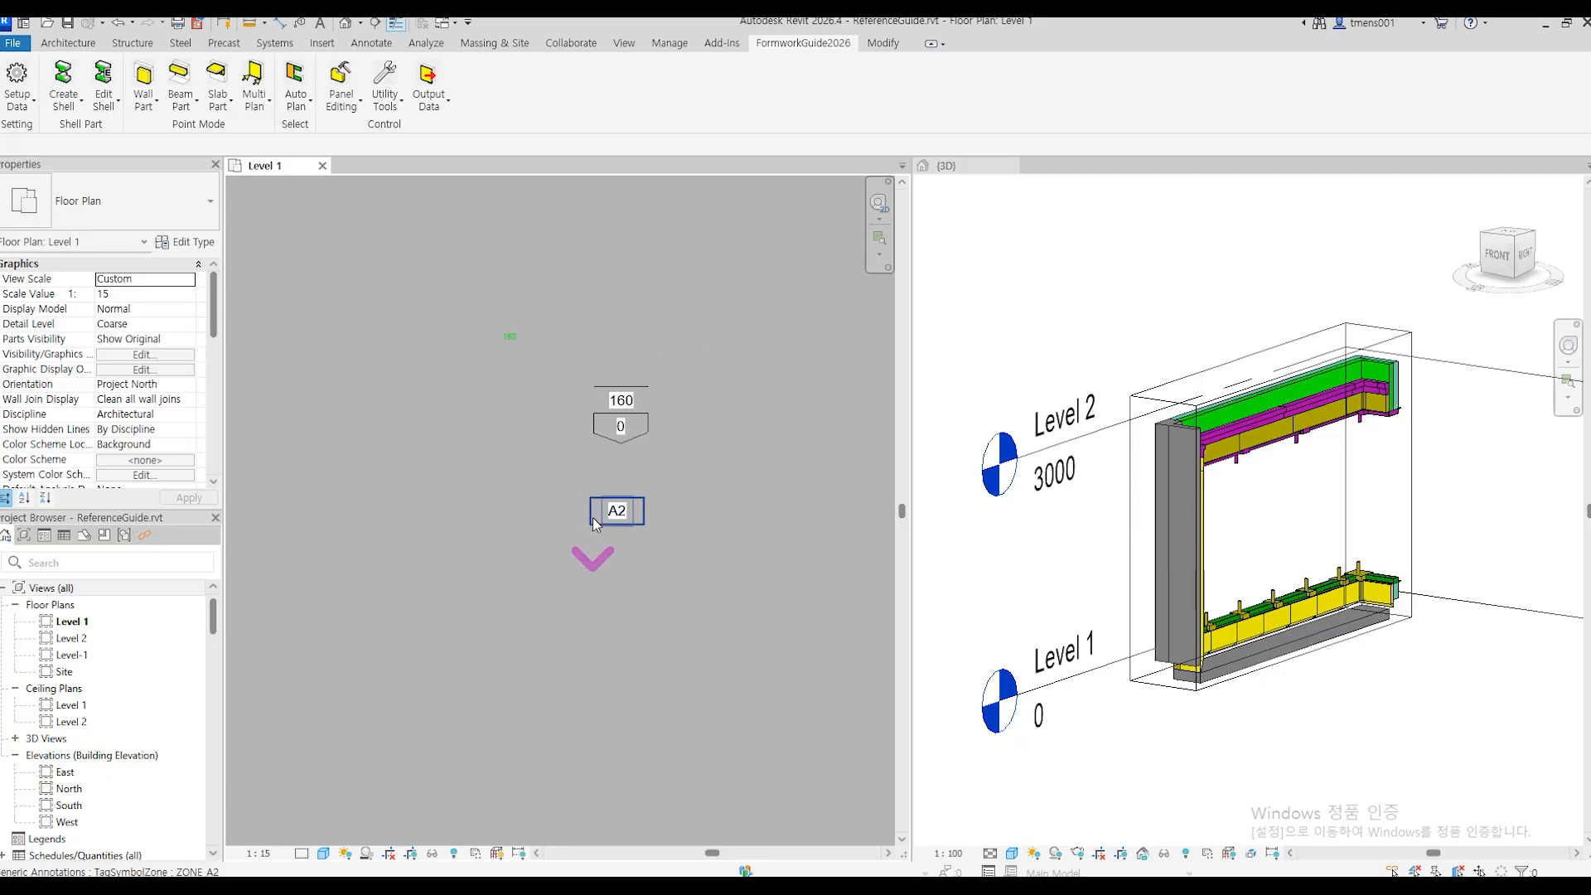
# Generate the left-edge AL-SL panels of the A2 room for zone A2(160), with corner pieces and 300 gaps at both ends.
pyautogui.scroll(-3, 594, 517)
pyautogui.moveTo(440, 568); pyautogui.dragTo(667, 564, button='middle')
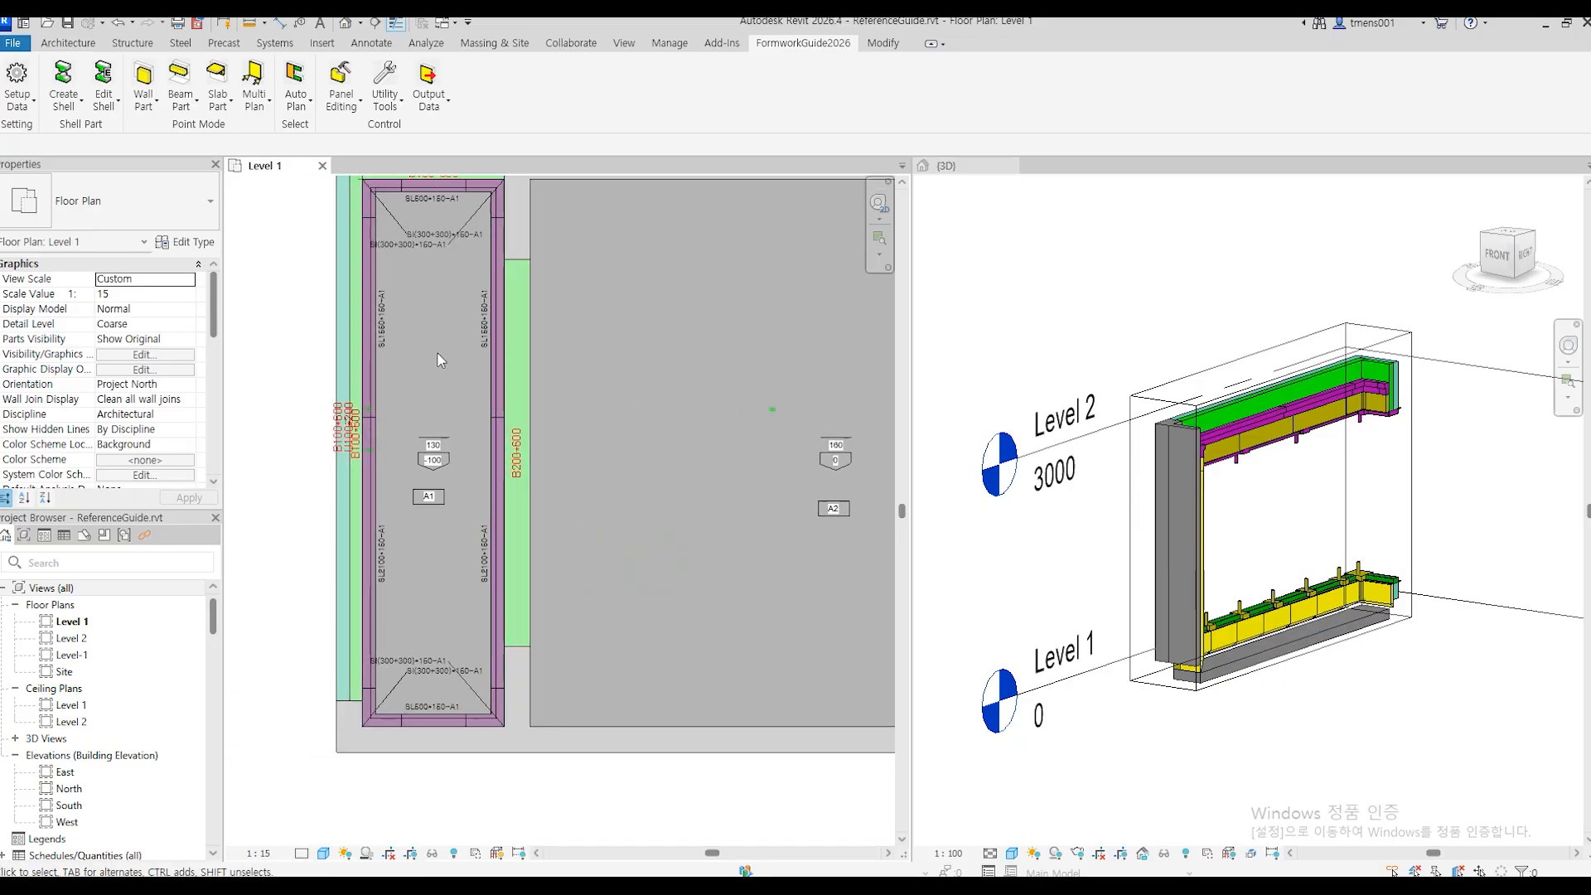
pyautogui.press('a')
pyautogui.press('s')
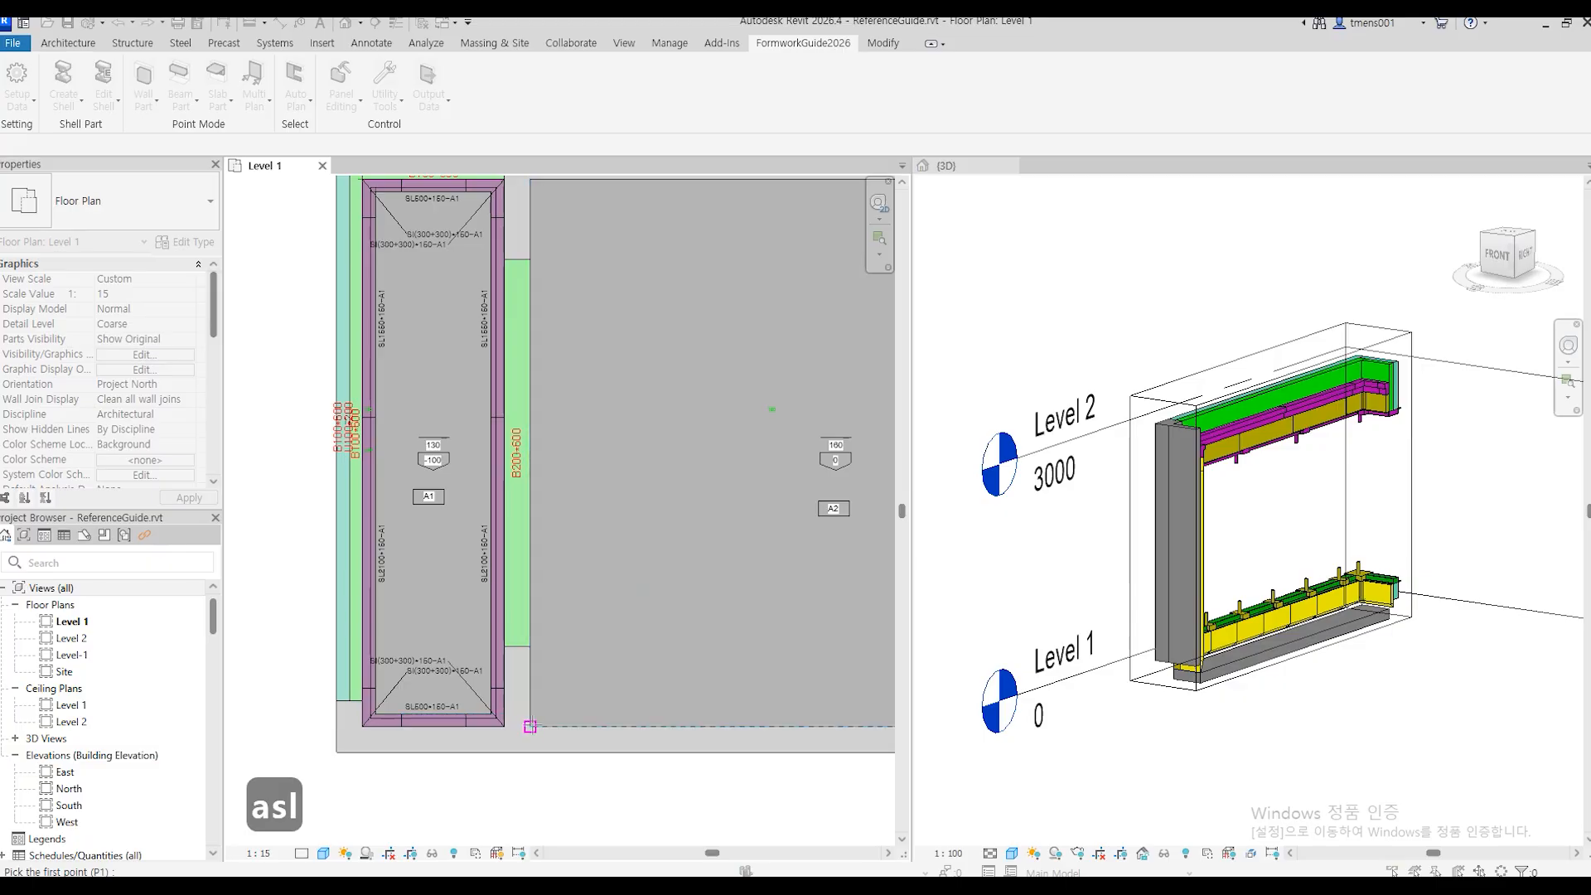
pyautogui.click(531, 725)
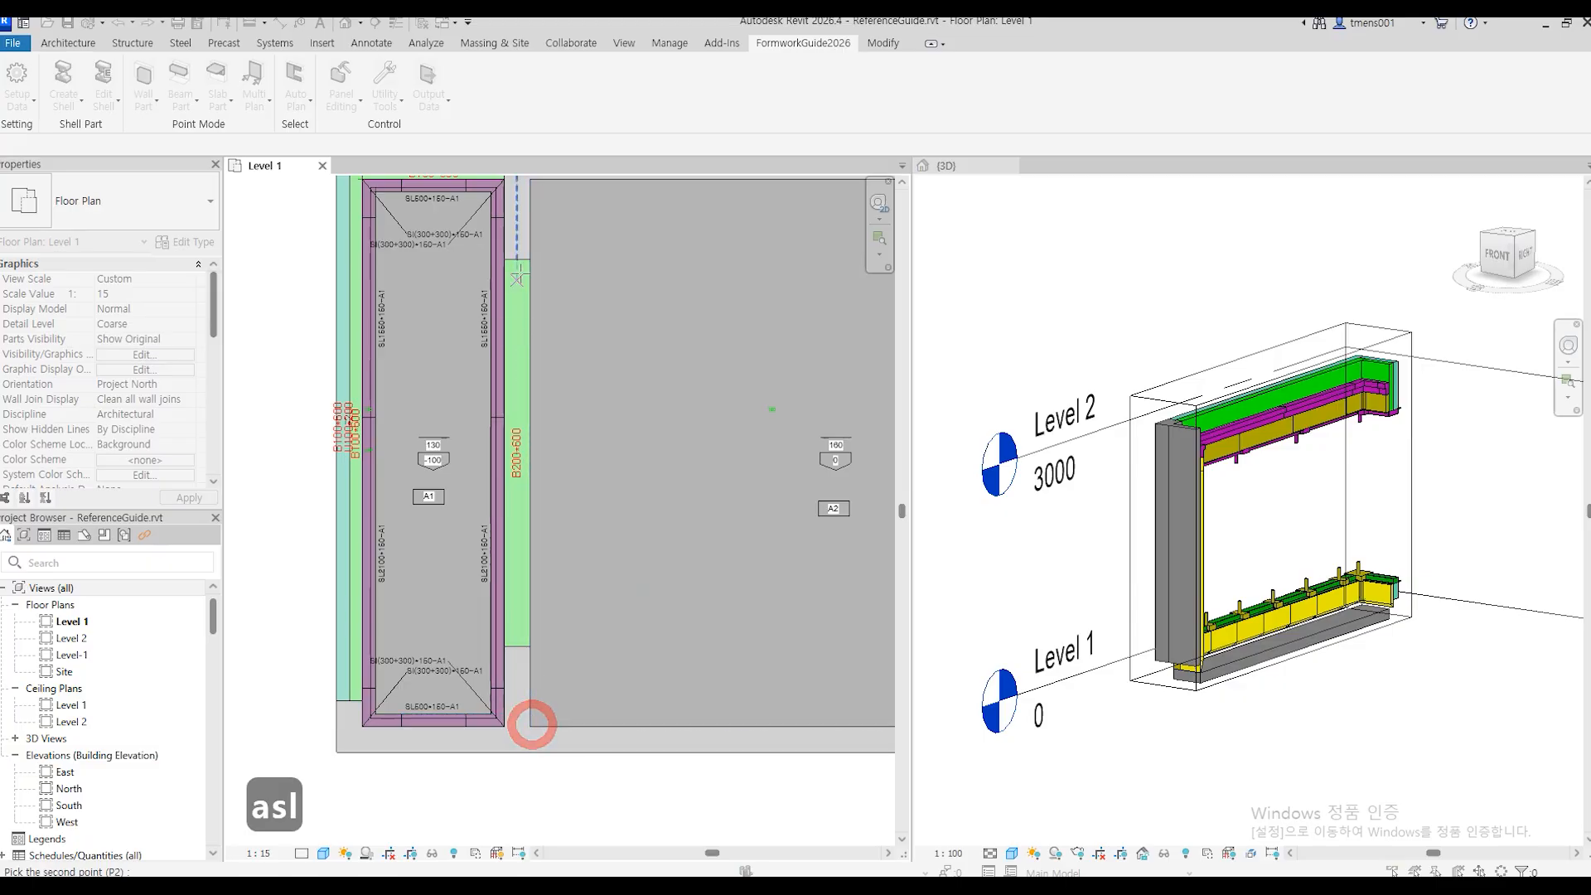
pyautogui.click(530, 179)
pyautogui.click(651, 399)
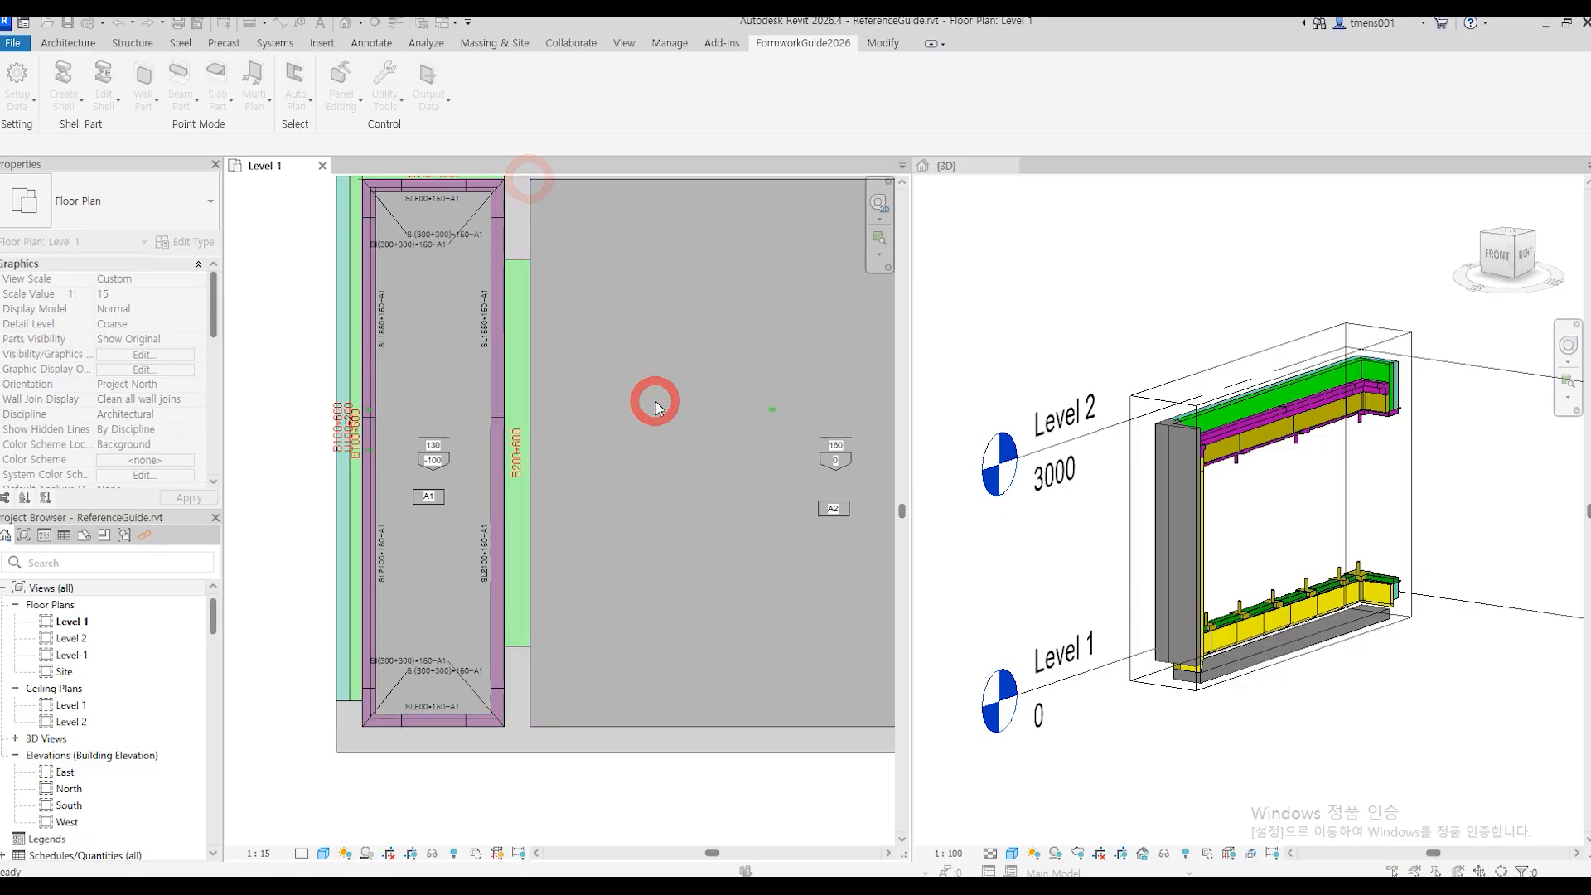
pyautogui.click(968, 268)
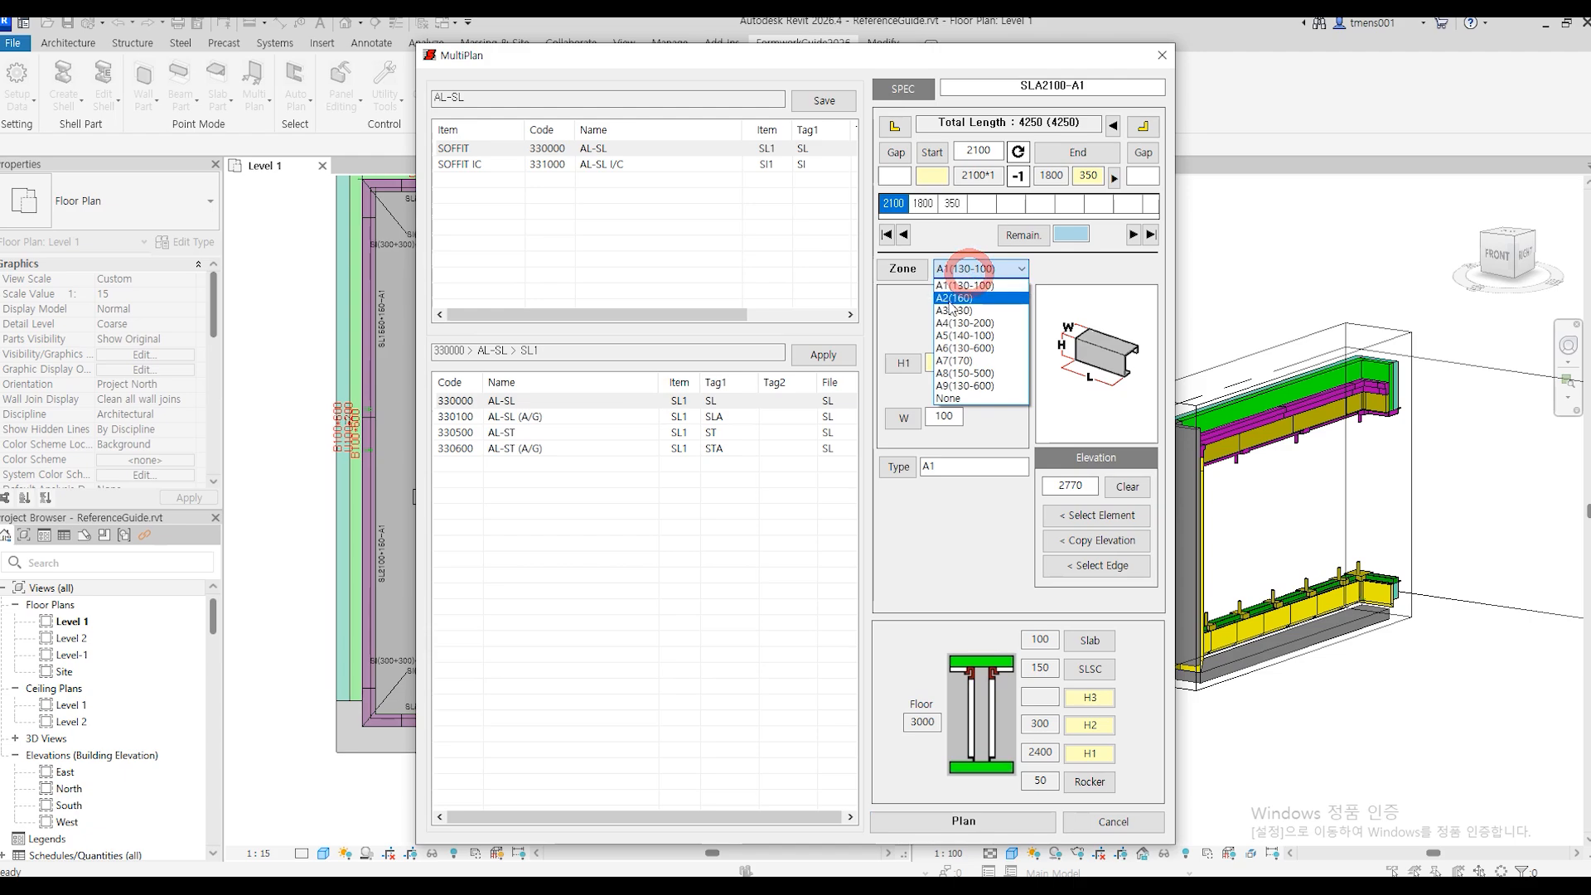
pyautogui.click(945, 298)
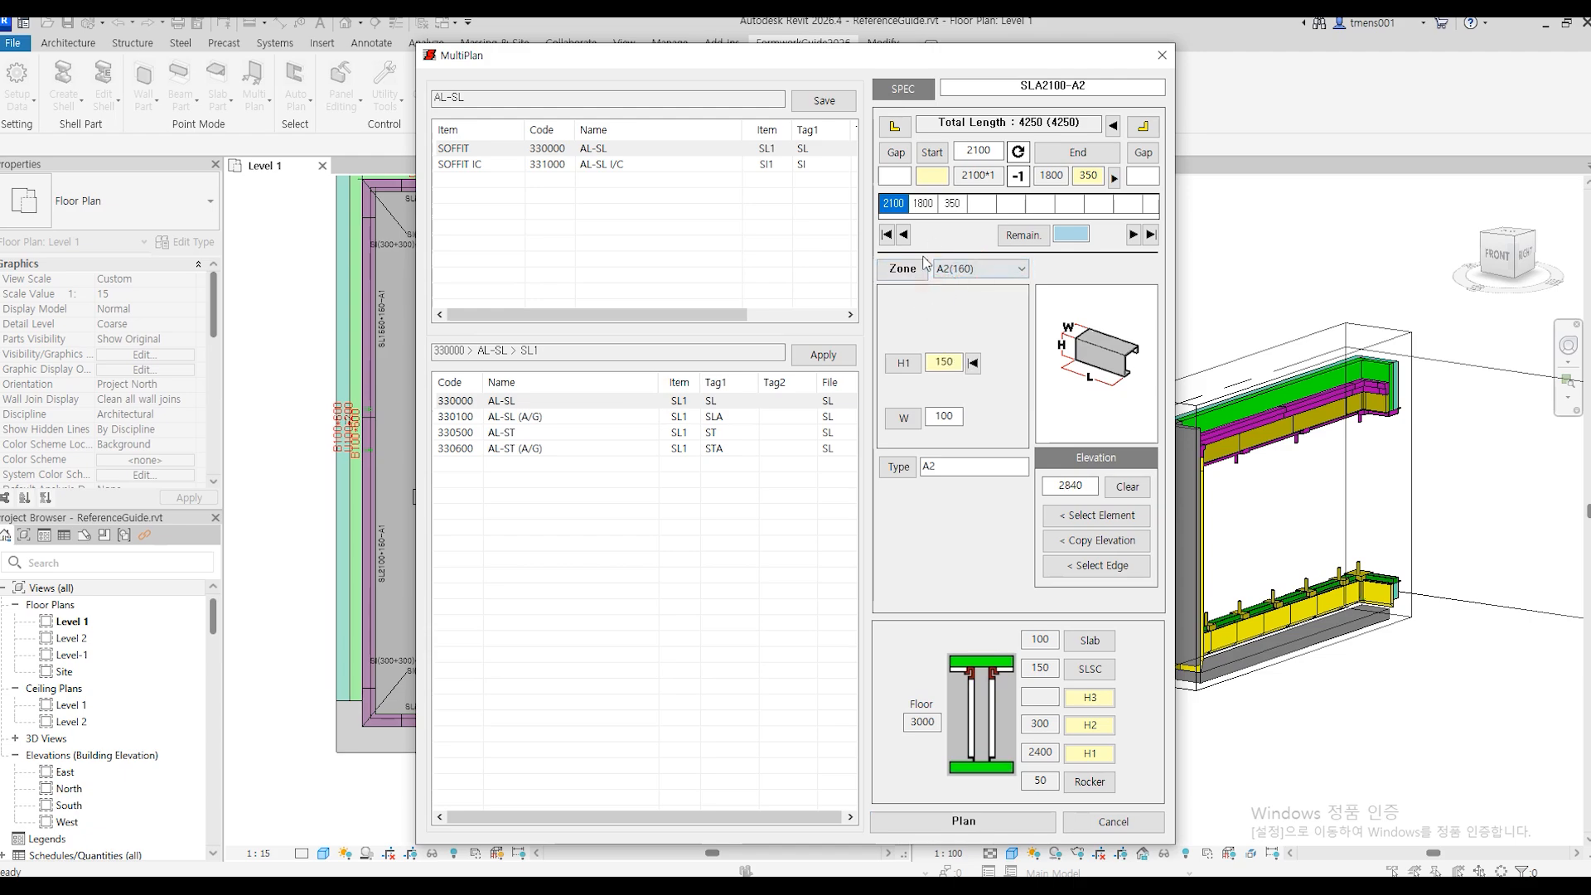
pyautogui.click(895, 126)
pyautogui.click(1143, 126)
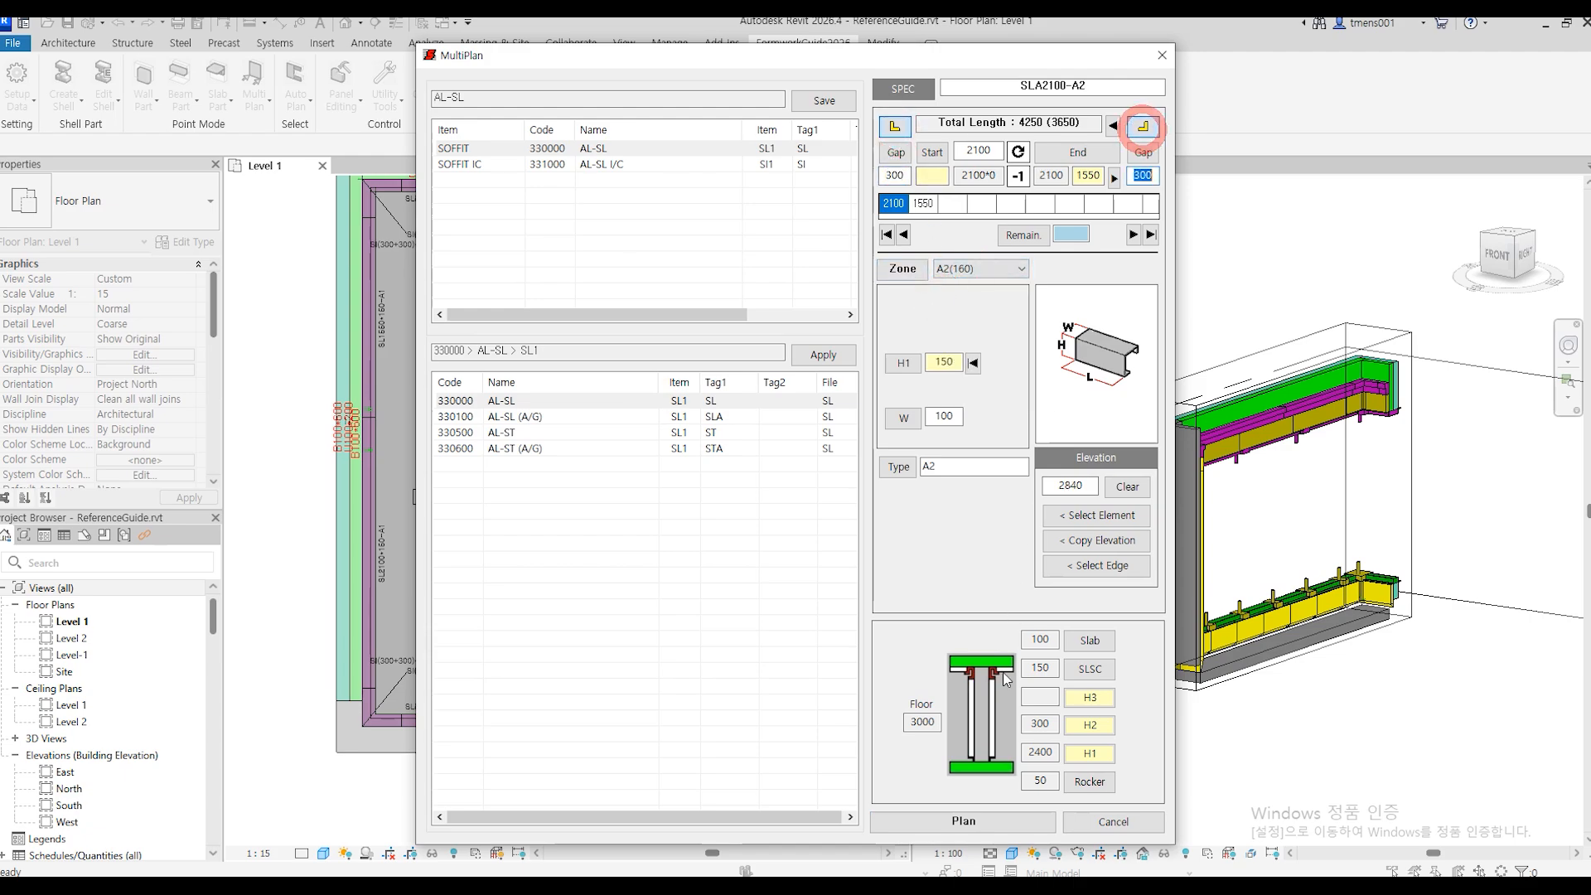
pyautogui.click(987, 814)
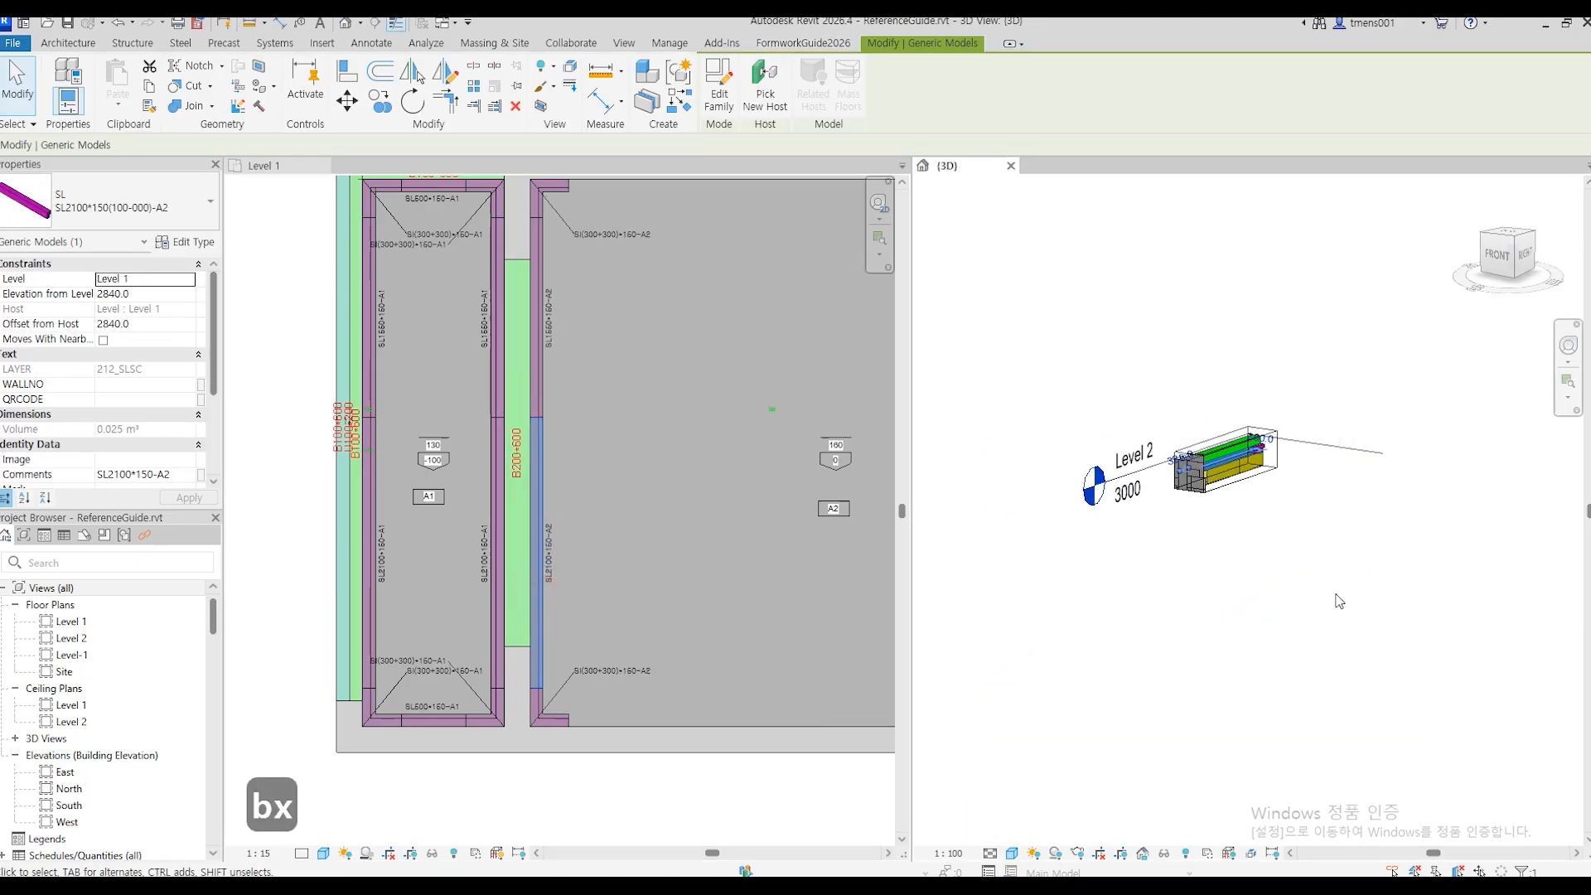
# Stretch the 3D section box down past Level 1 and view the new A2 panels above the wall from an angle.
pyautogui.click(1363, 592)
pyautogui.click(1470, 187)
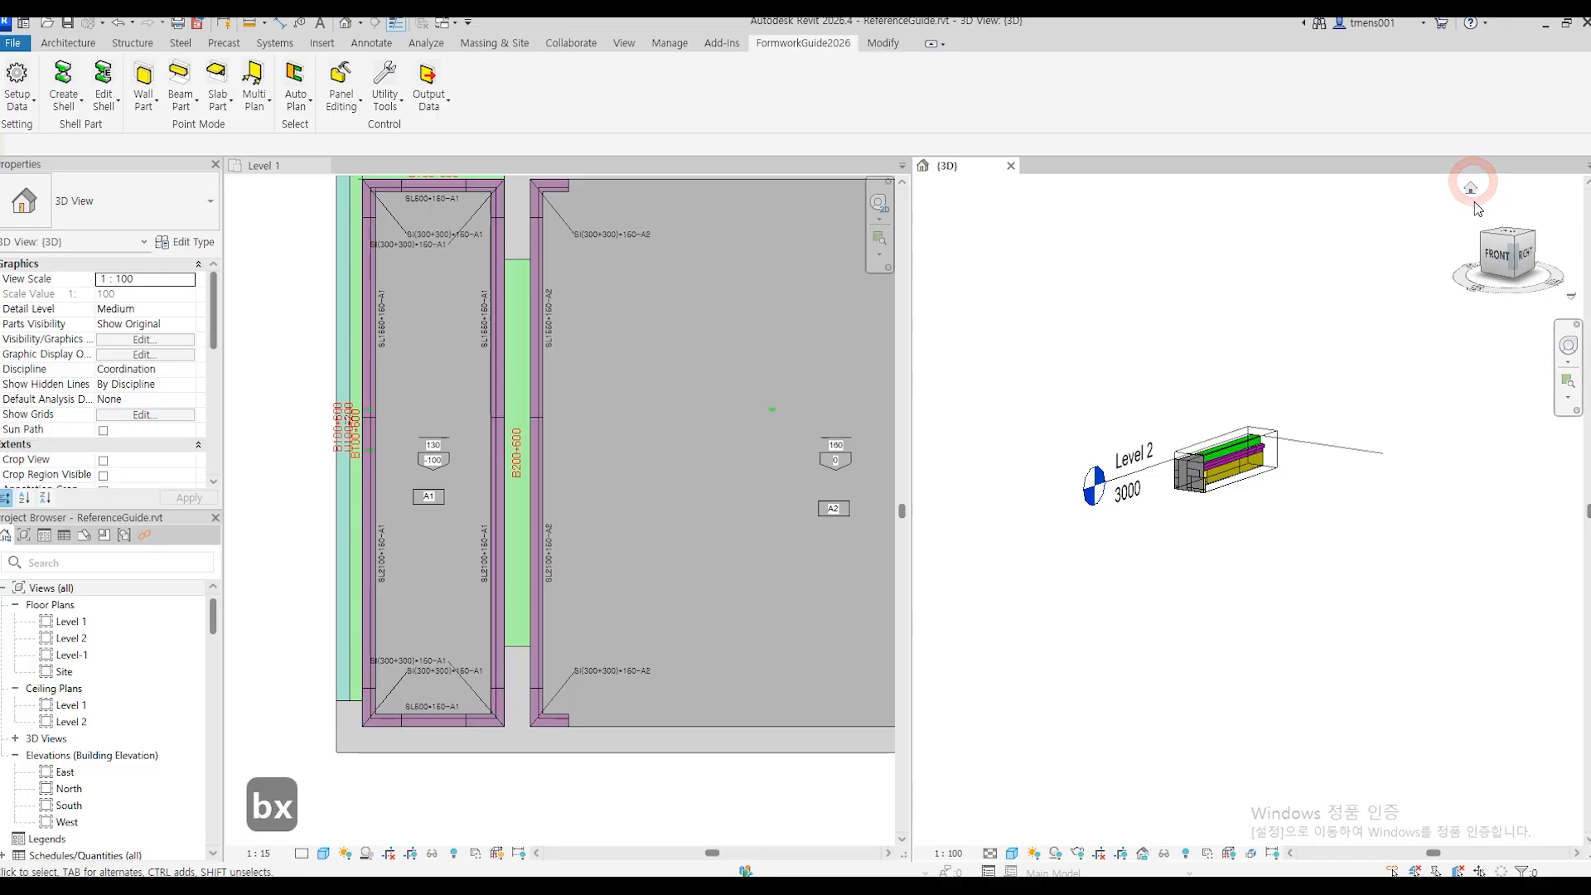
pyautogui.click(1524, 255)
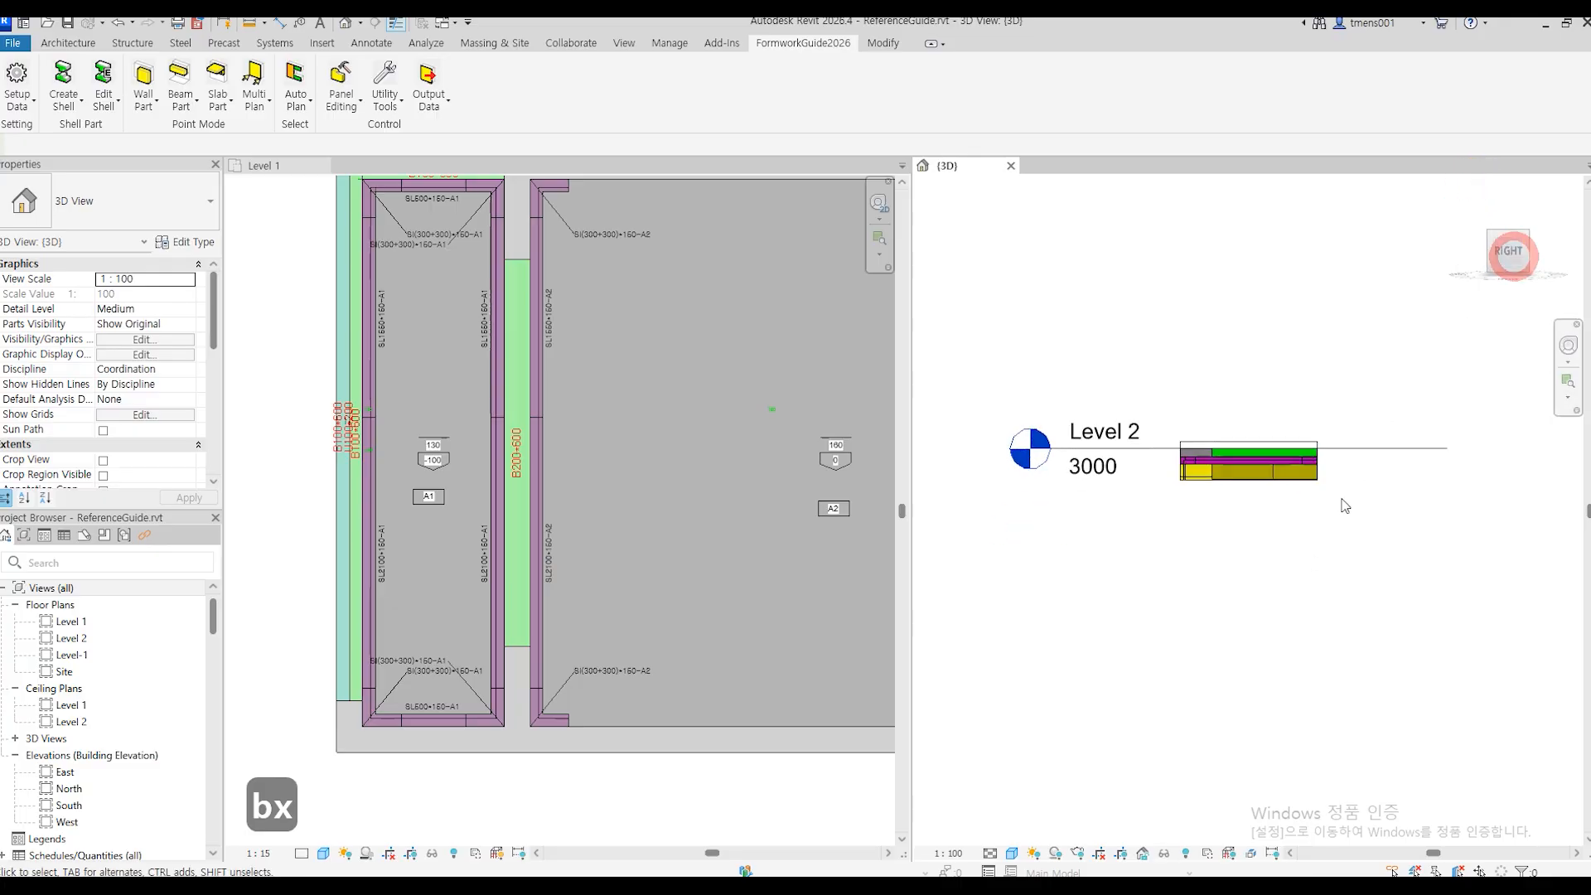
pyautogui.scroll(2, 1245, 523)
pyautogui.click(1152, 437)
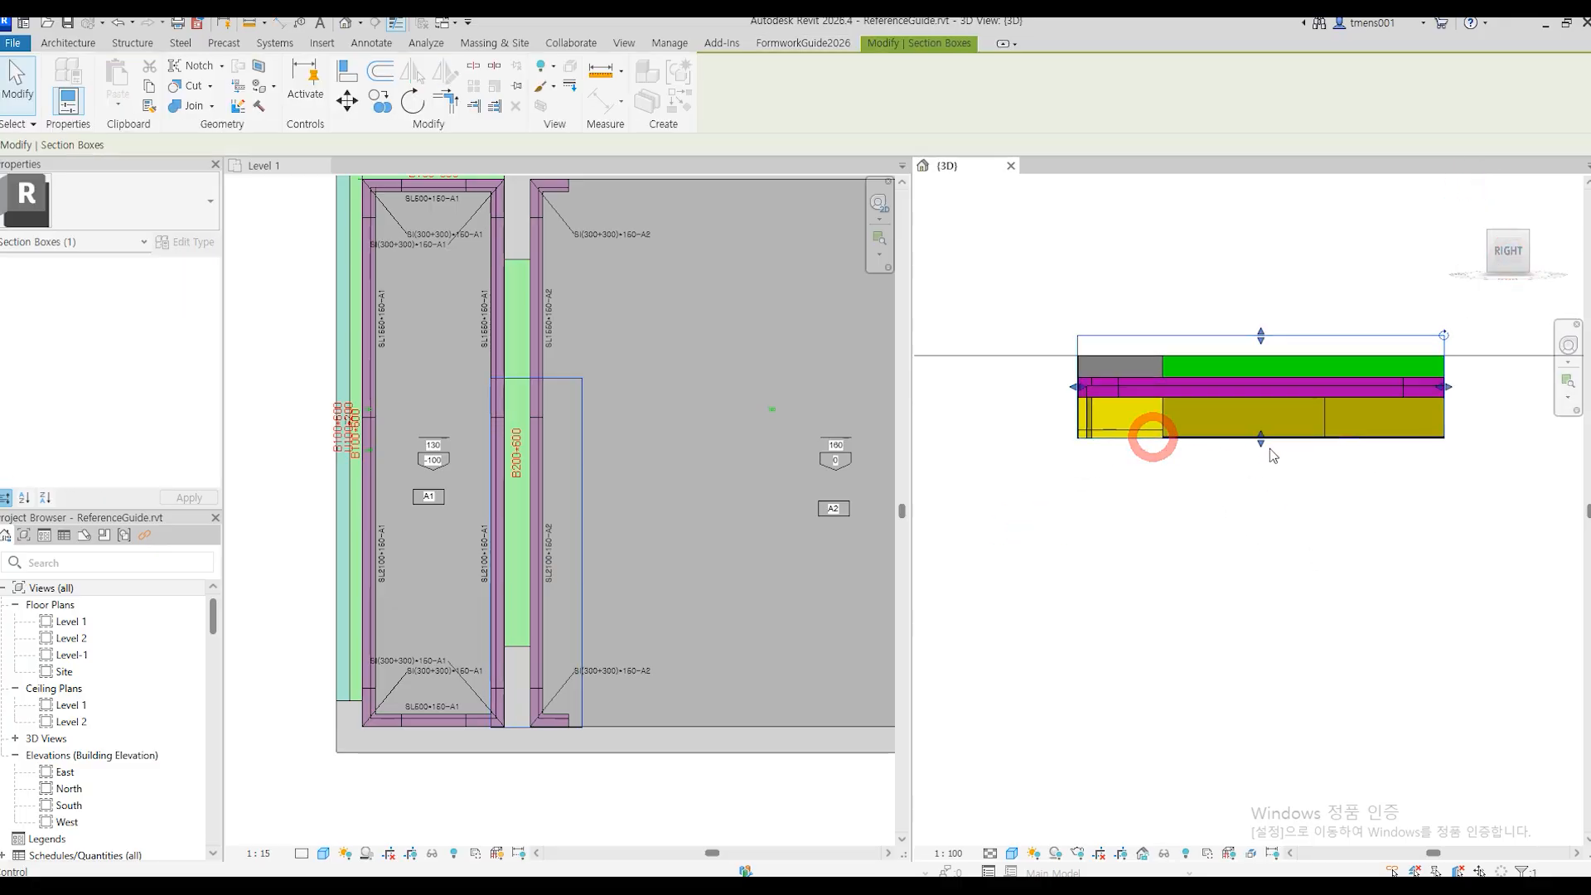
pyautogui.moveTo(1259, 442); pyautogui.dragTo(1260, 769)
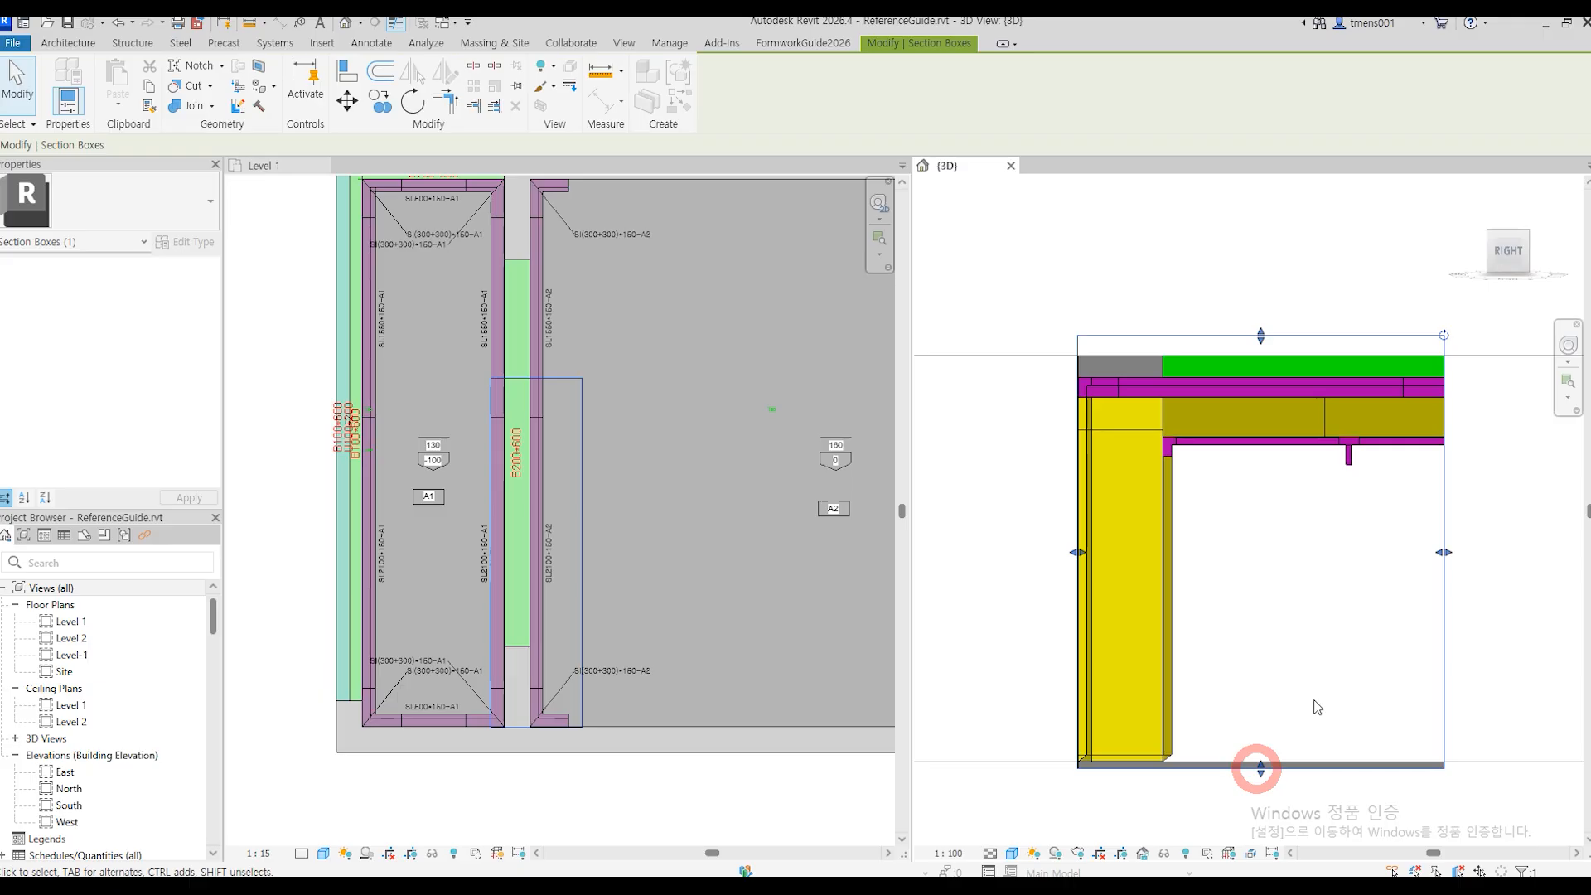
pyautogui.click(1508, 535)
pyautogui.keyDown('shift'); pyautogui.moveTo(1502, 527); pyautogui.dragTo(1382, 527, button='middle'); pyautogui.keyUp('shift')
pyautogui.click(736, 605)
# Generate the AL-SL panels along the A2 room's right edge, with corner pieces and 300 gaps at both ends.
pyautogui.scroll(-1, 595, 619)
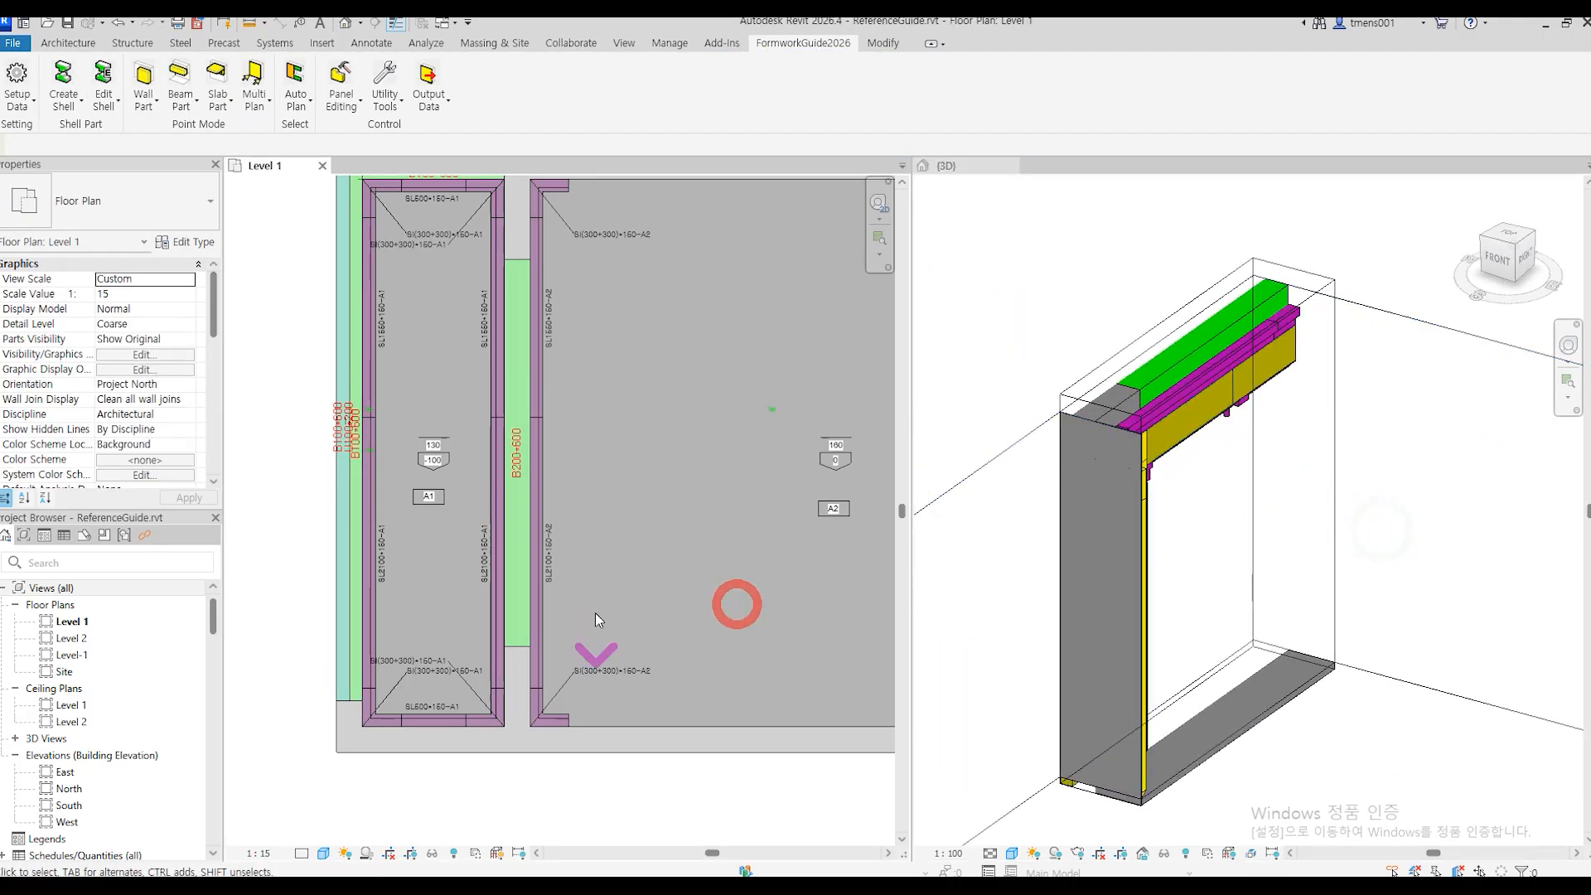
pyautogui.scroll(-3, 595, 619)
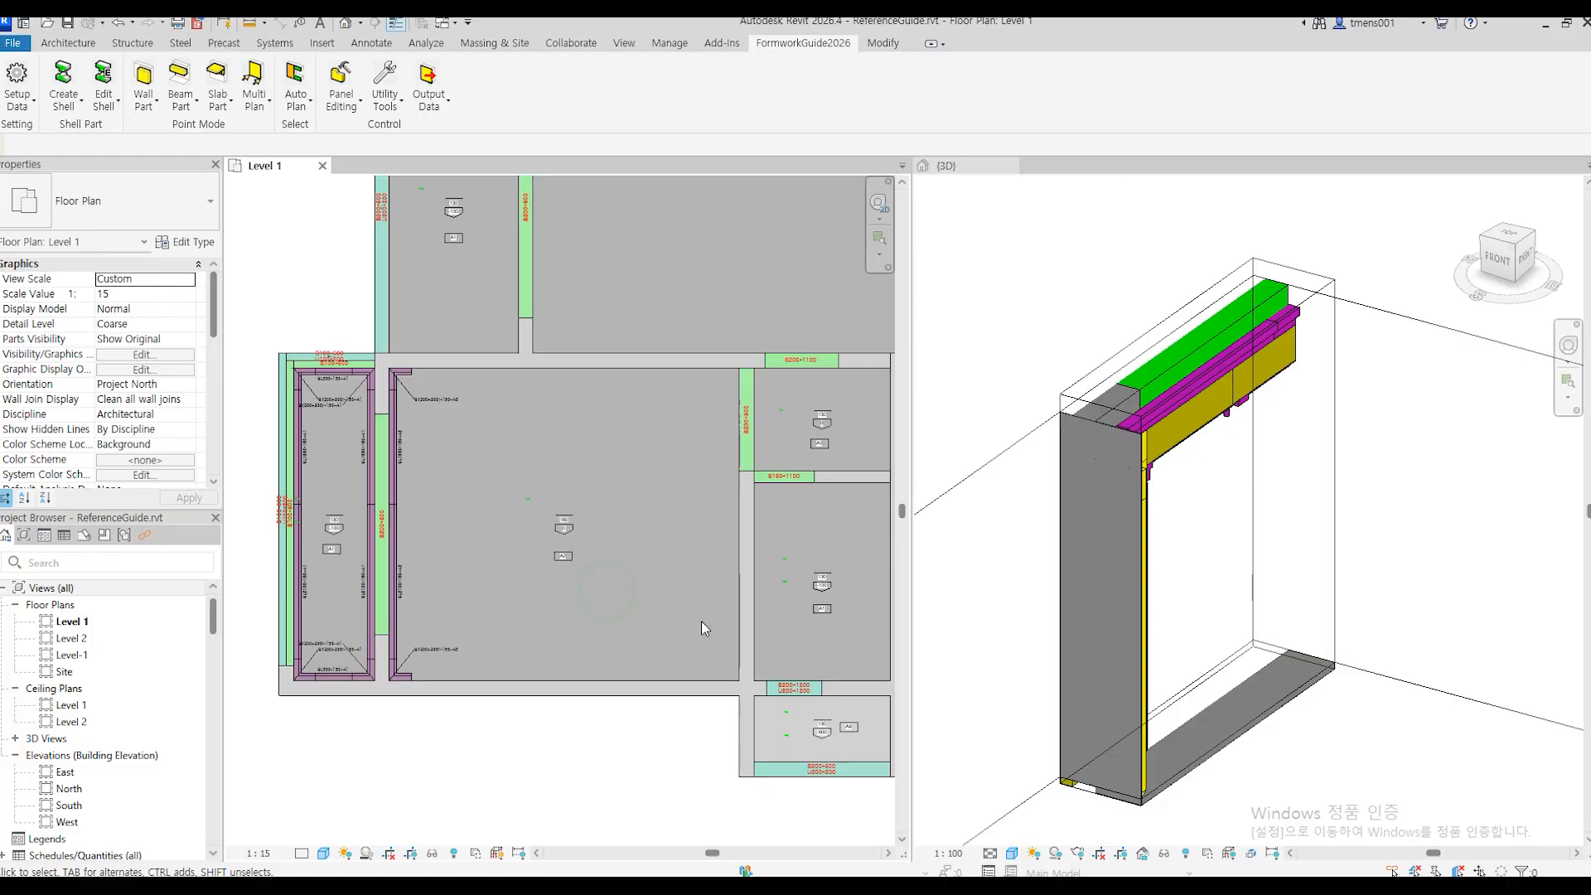
pyautogui.press('a')
pyautogui.press('s')
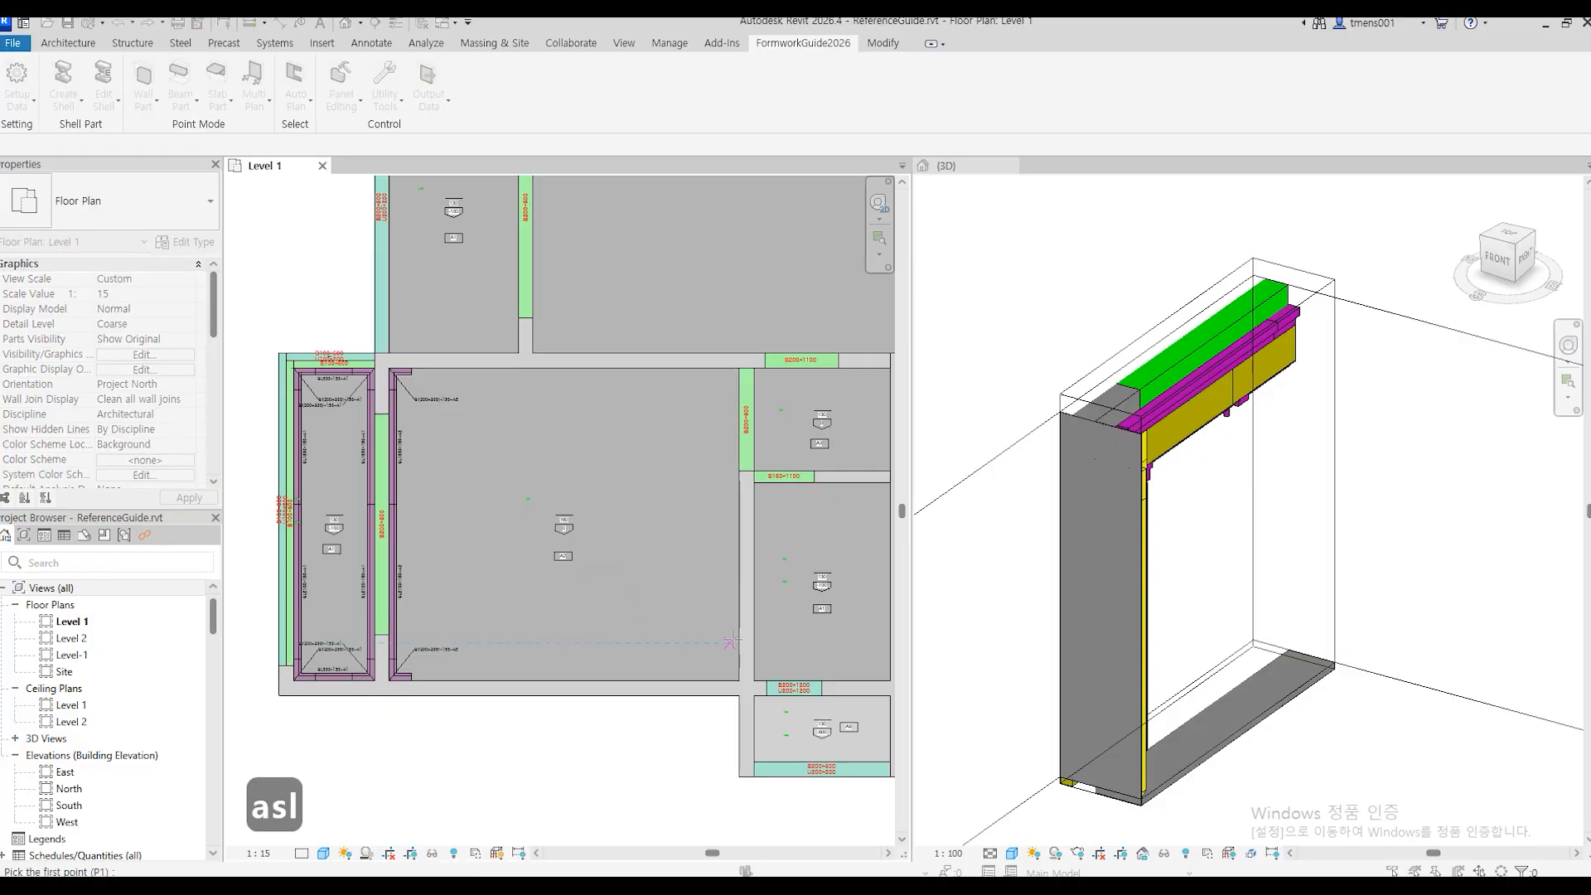
pyautogui.scroll(3, 745, 679)
pyautogui.click(731, 683)
pyautogui.moveTo(721, 400); pyautogui.dragTo(729, 712, button='middle')
pyautogui.click(721, 401)
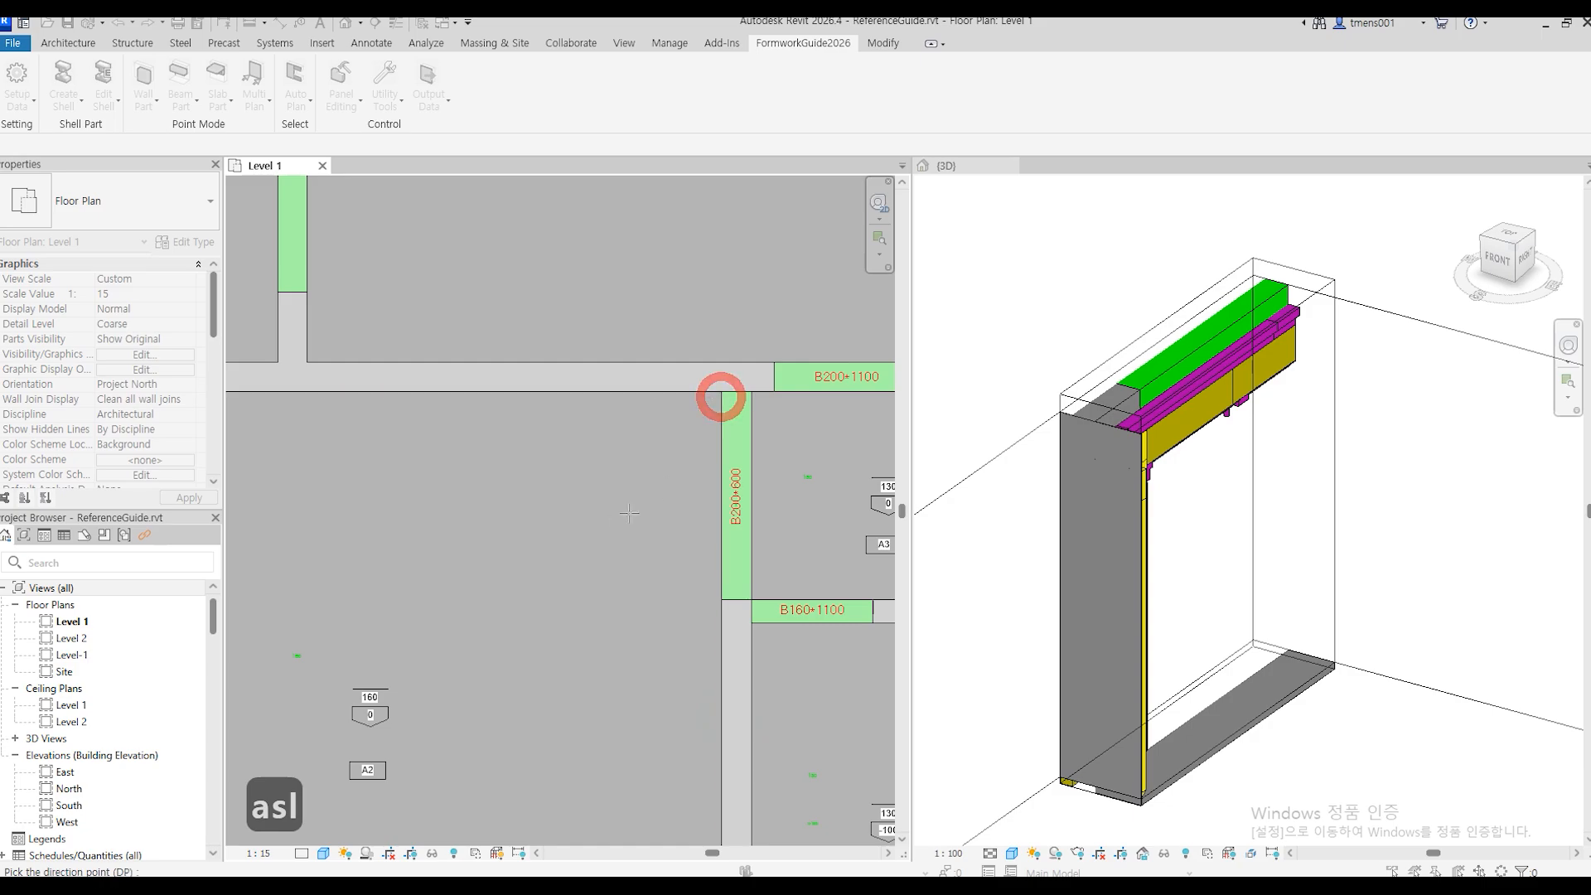
pyautogui.click(610, 520)
pyautogui.click(895, 126)
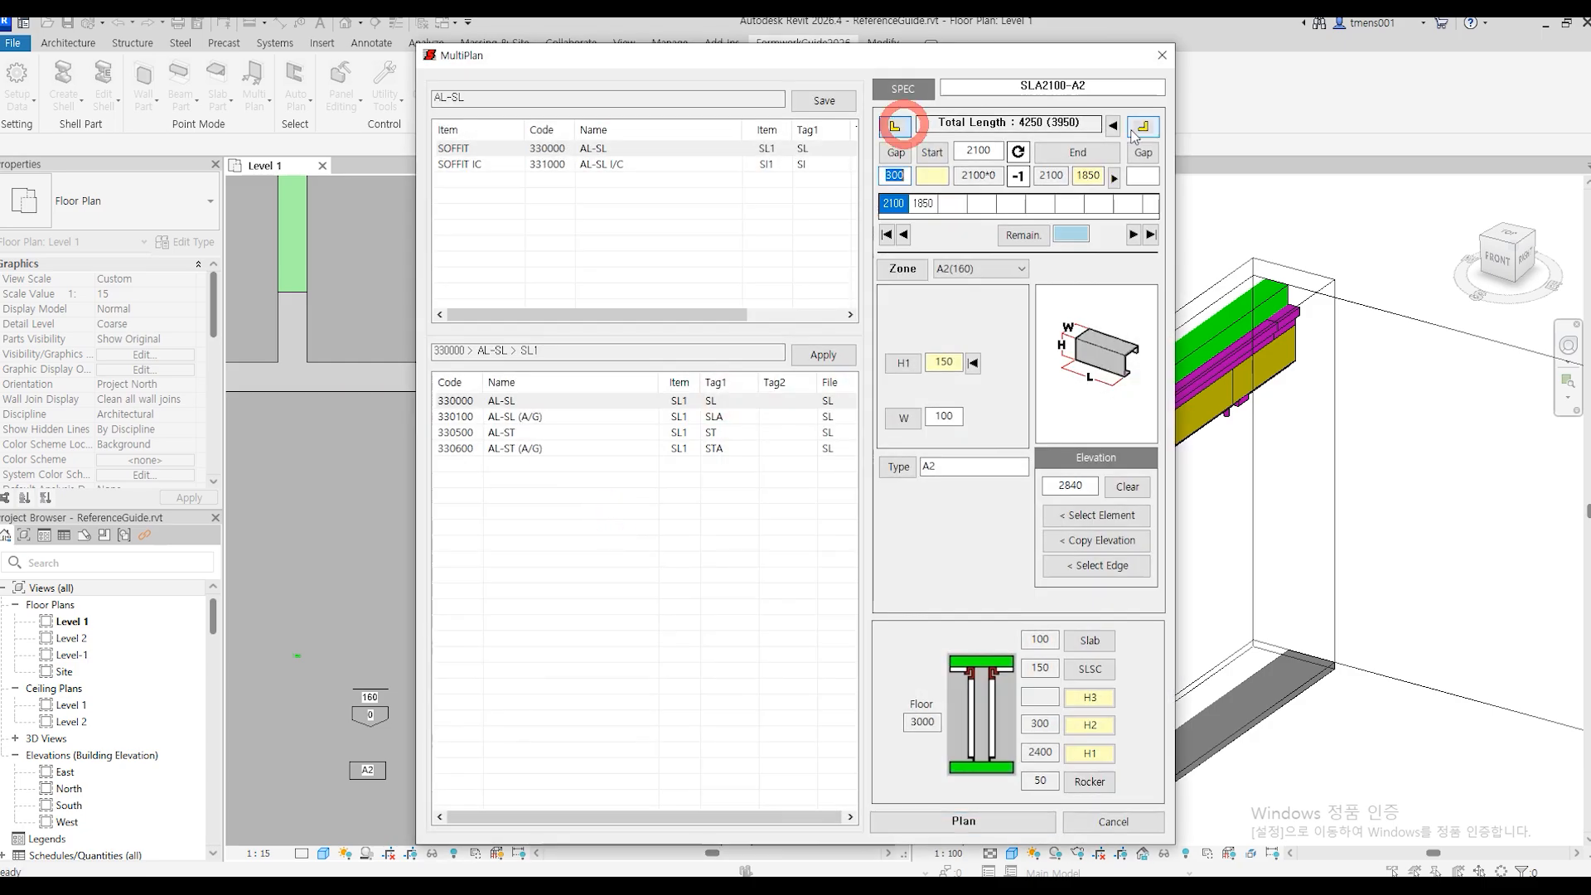
pyautogui.click(1143, 126)
pyautogui.click(961, 822)
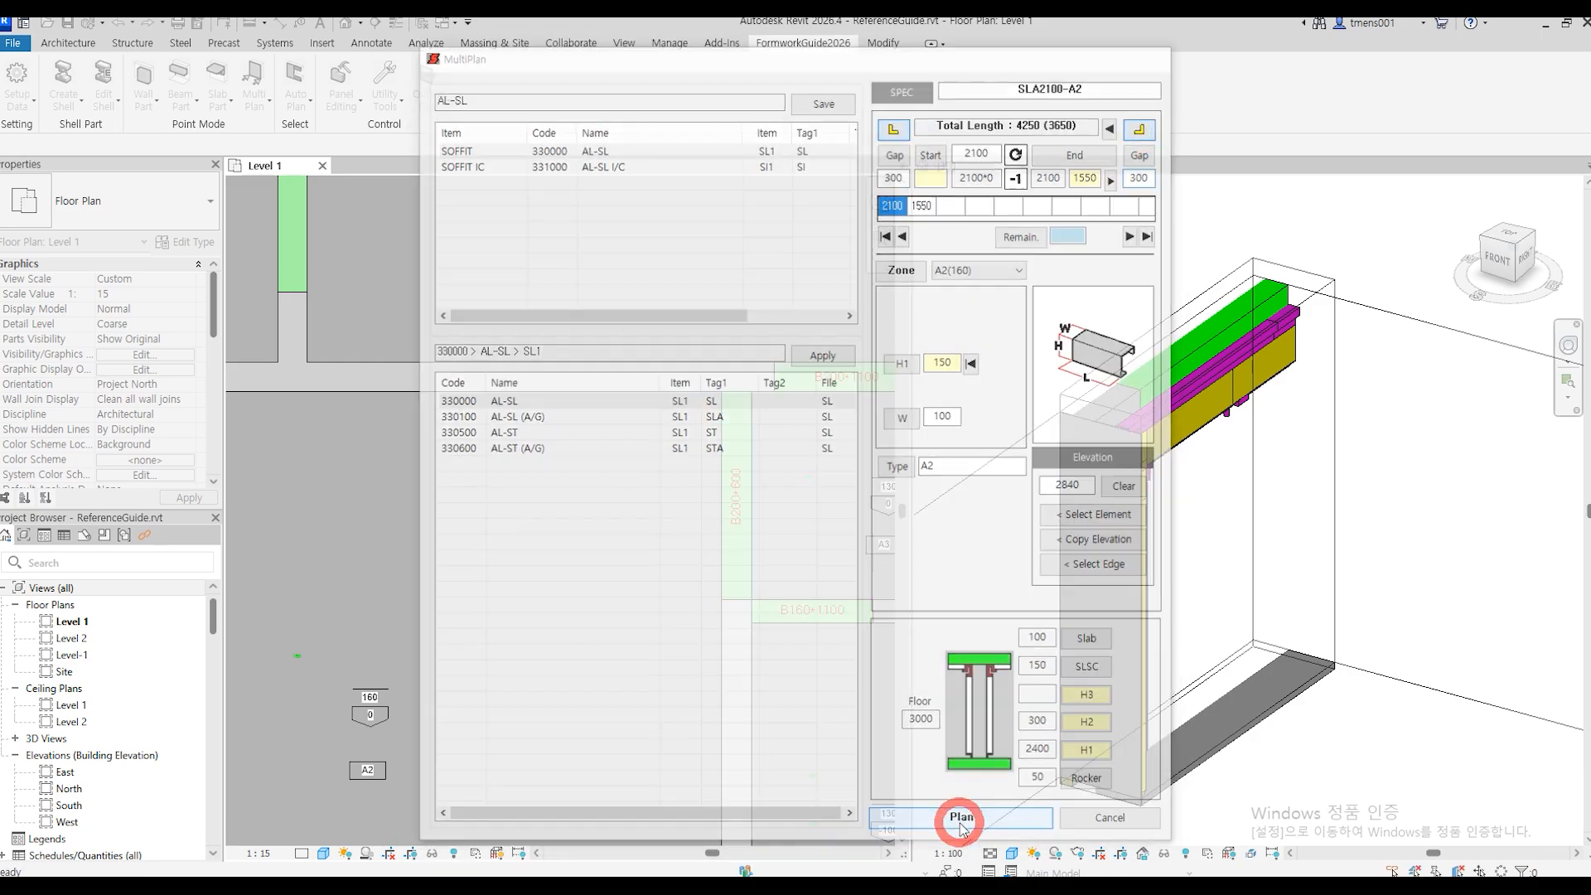
# Fill the space between the corner pieces on the A2 room's lower edge with 2100 and 2050 AL-SL panels.
pyautogui.scroll(-3, 652, 498)
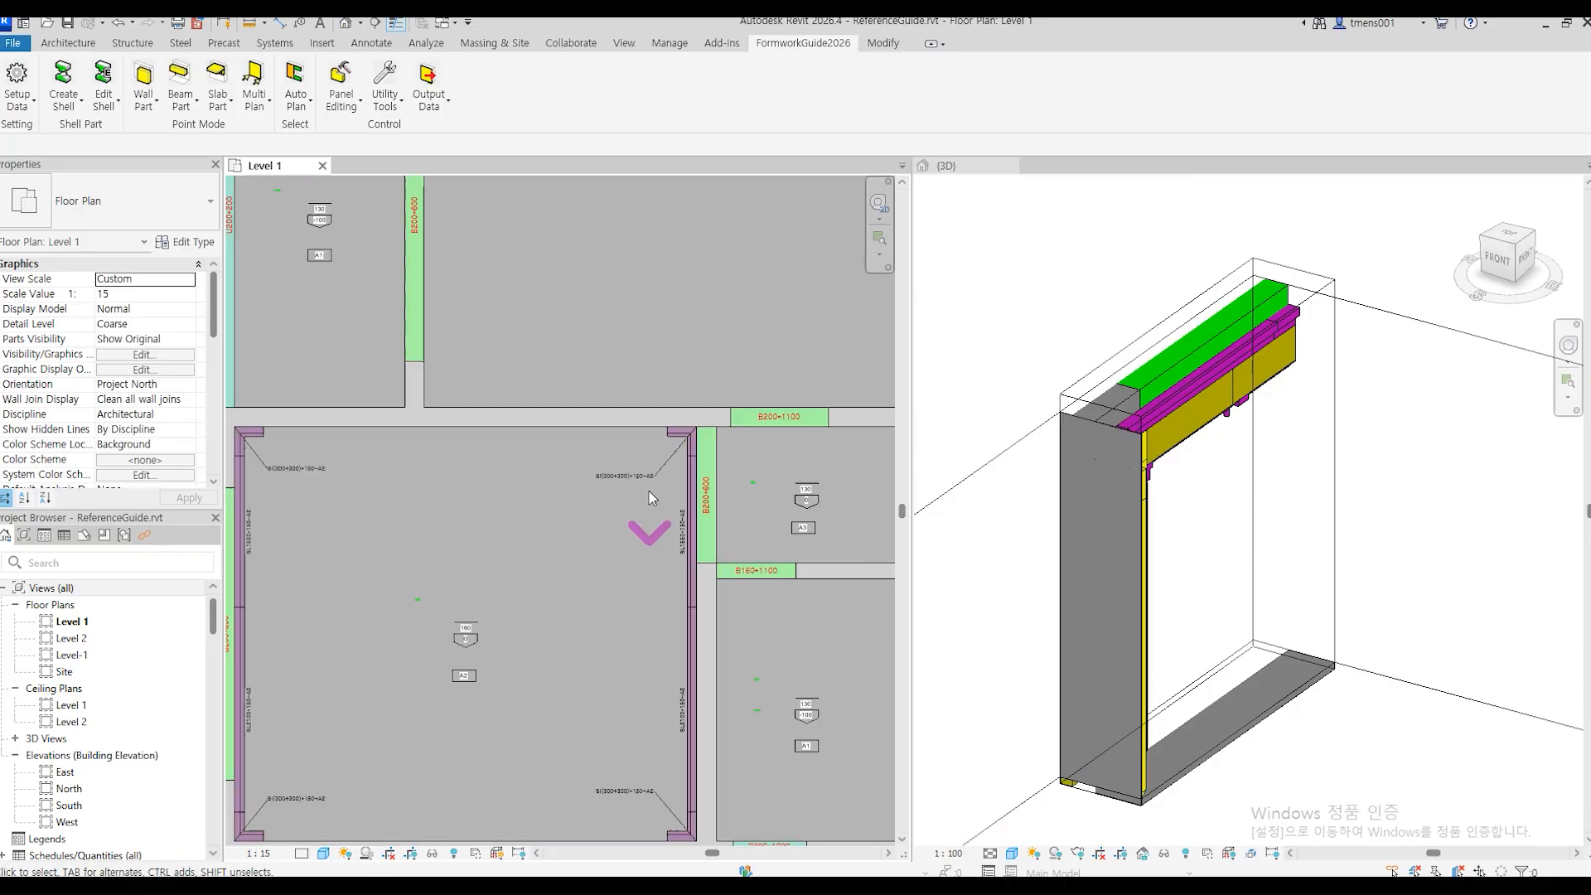
pyautogui.moveTo(580, 610); pyautogui.dragTo(660, 491, button='middle')
pyautogui.scroll(4, 419, 666)
pyautogui.scroll(3, 421, 677)
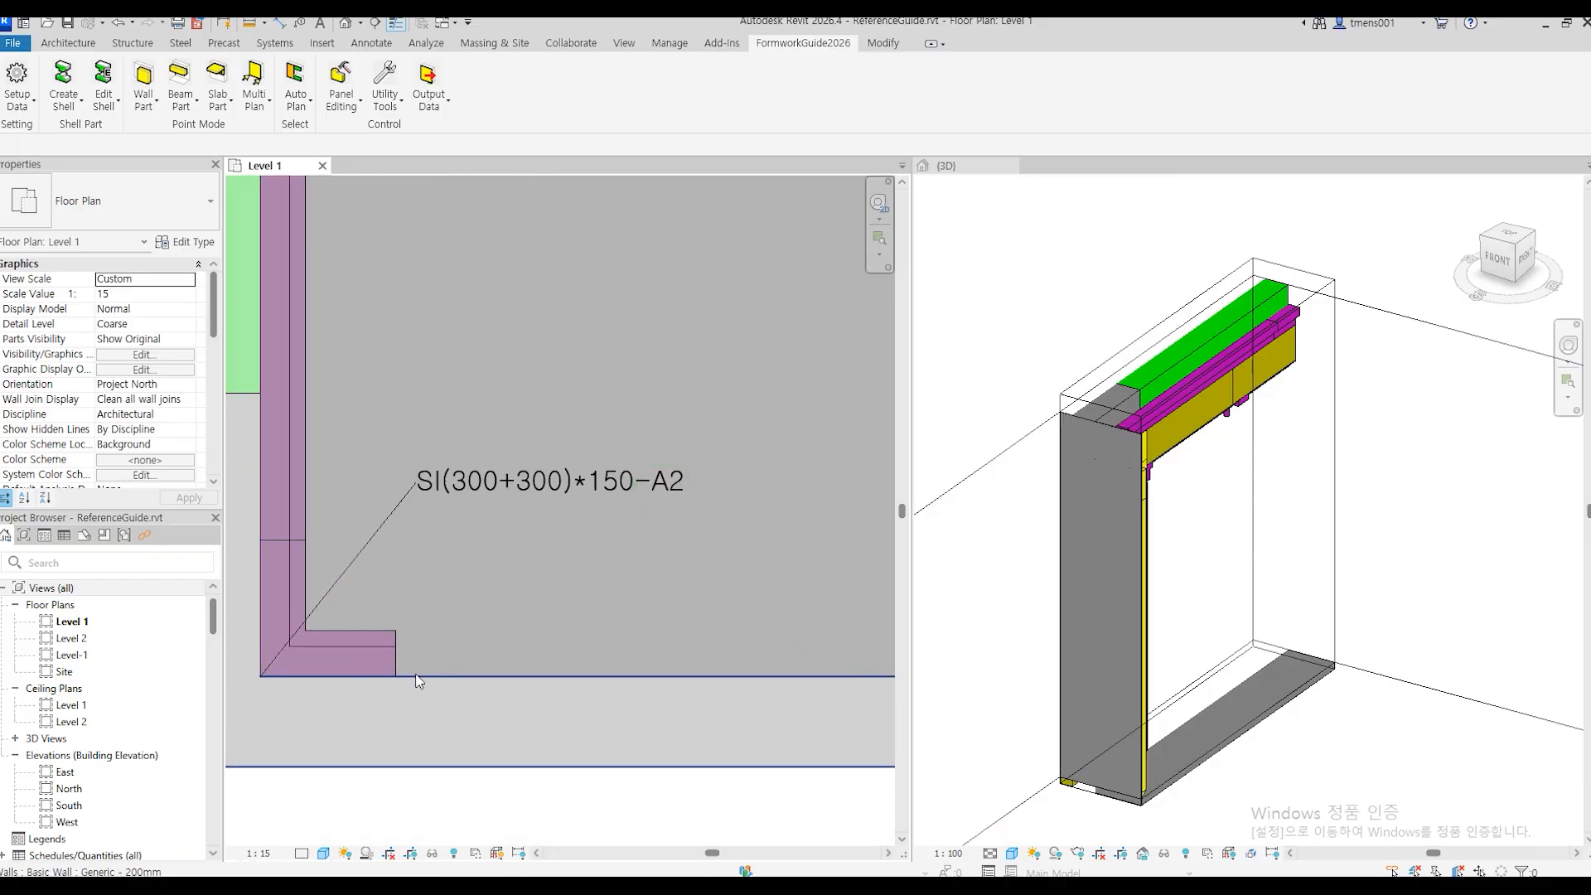
pyautogui.press('Return')
pyautogui.scroll(-3, 394, 676)
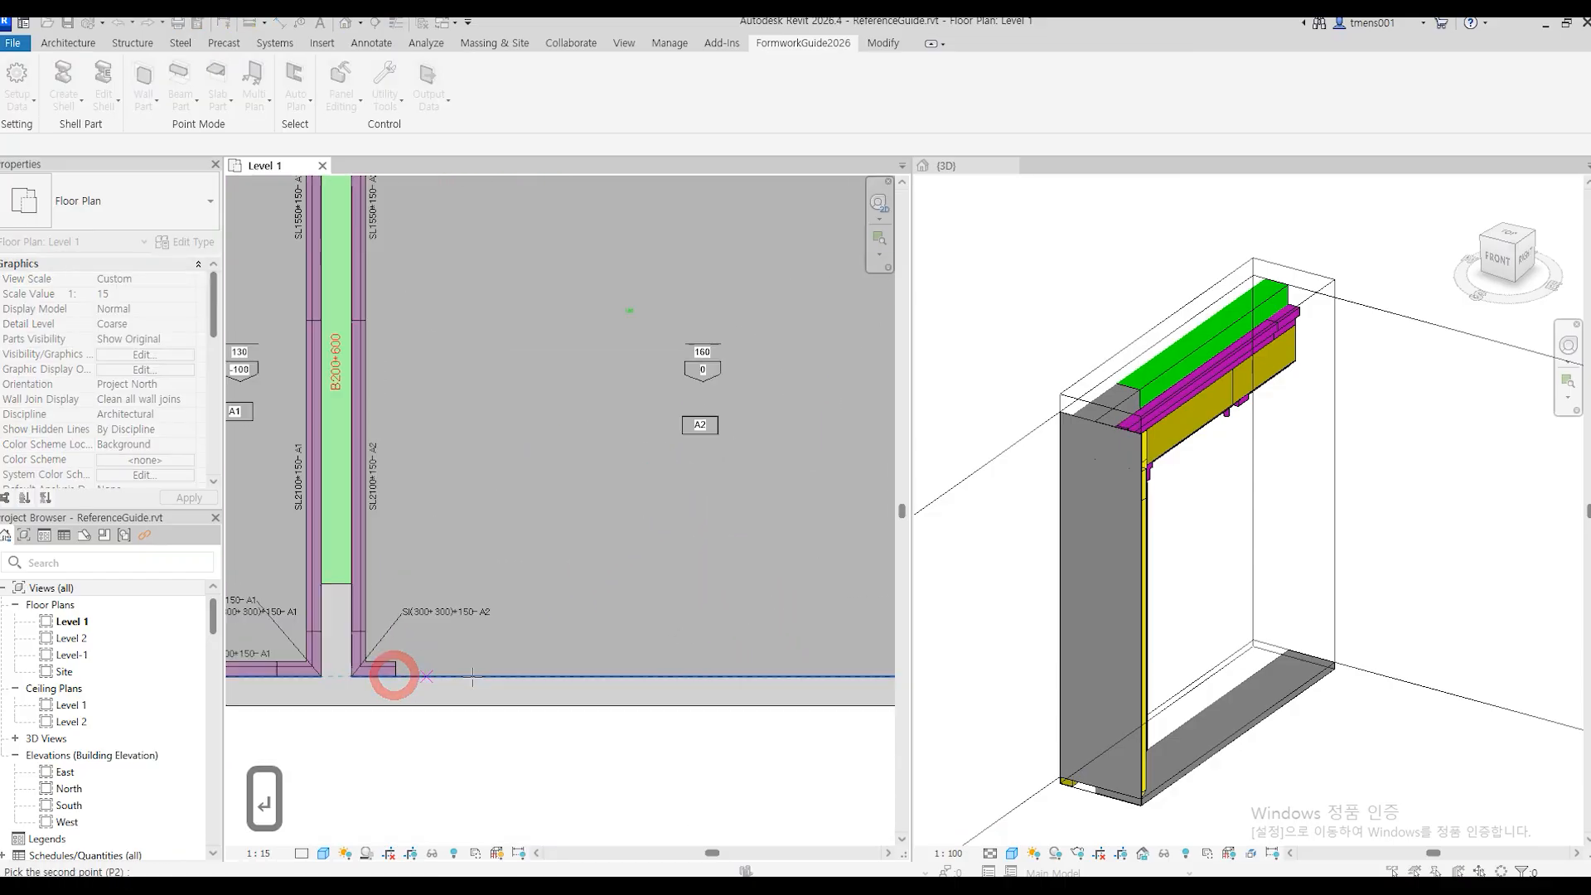
pyautogui.moveTo(807, 692); pyautogui.dragTo(621, 710, button='middle')
pyautogui.scroll(2, 797, 707)
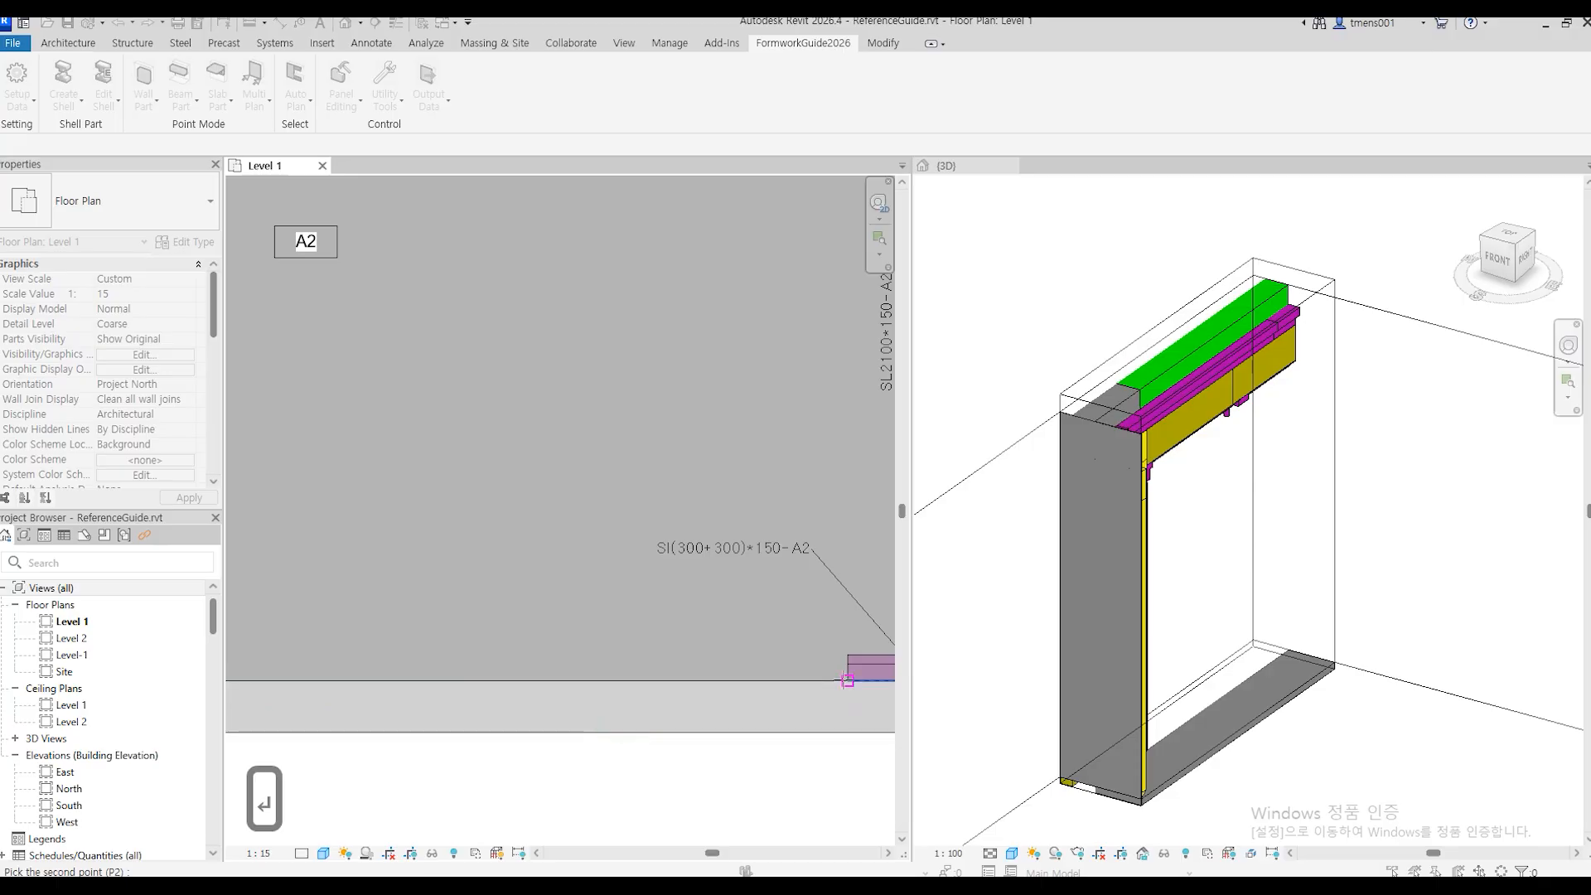
pyautogui.click(656, 559)
pyautogui.click(949, 820)
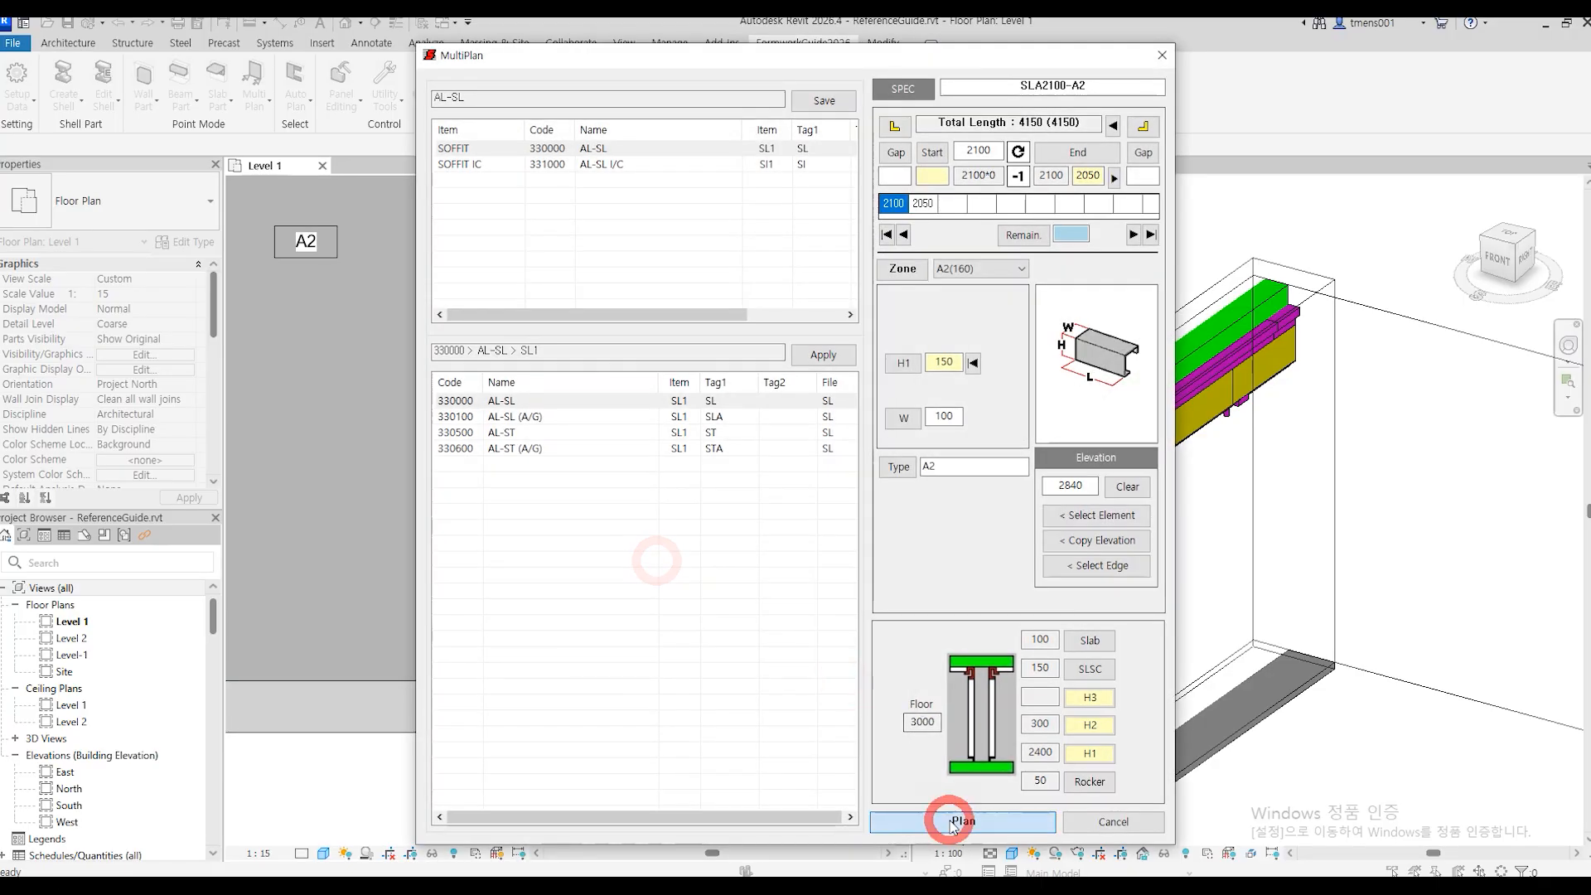
# Fill the space between the corner pieces on the A2 room's upper edge with AL-SL panels.
pyautogui.scroll(-4, 735, 512)
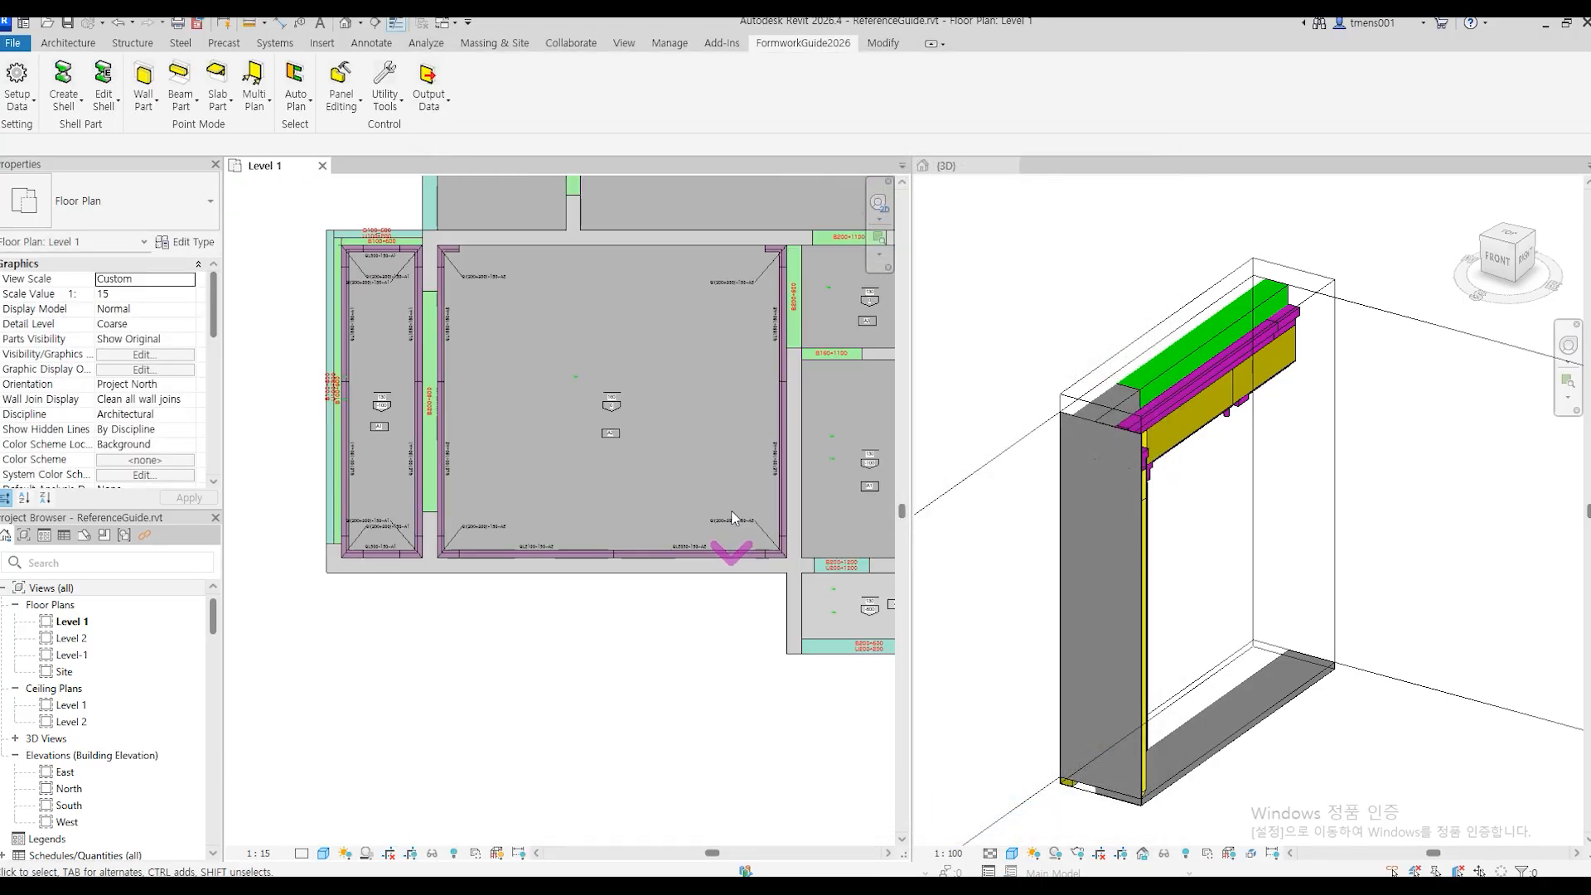
pyautogui.moveTo(568, 332); pyautogui.dragTo(574, 471, button='middle')
pyautogui.scroll(6, 468, 387)
pyautogui.press('Return')
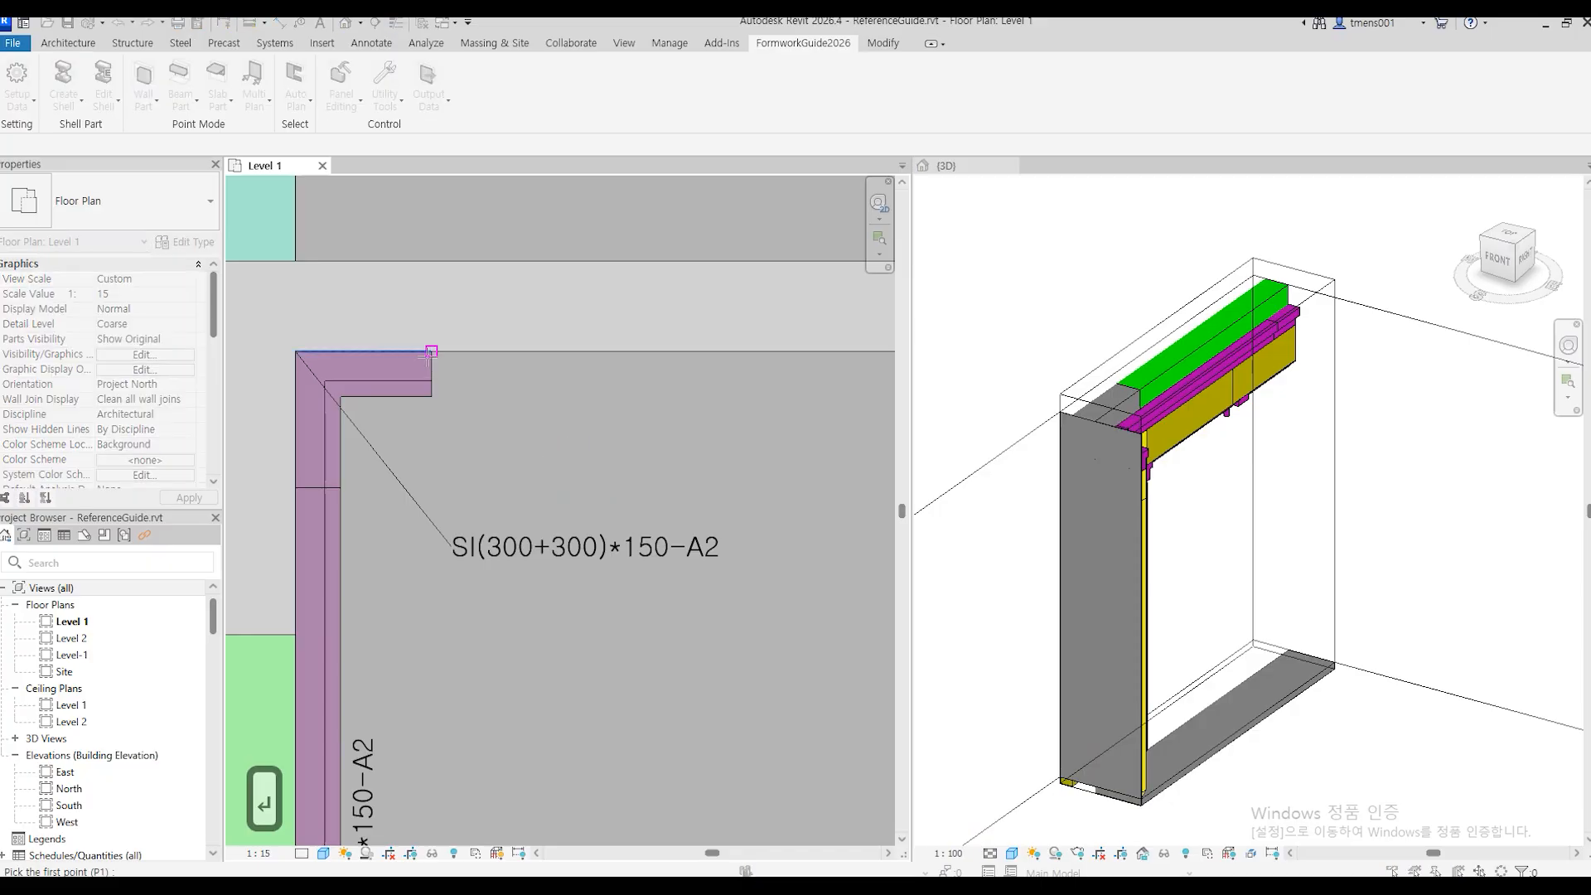
pyautogui.scroll(-2, 436, 361)
pyautogui.moveTo(717, 389); pyautogui.dragTo(343, 399, button='middle')
pyautogui.scroll(-2, 679, 398)
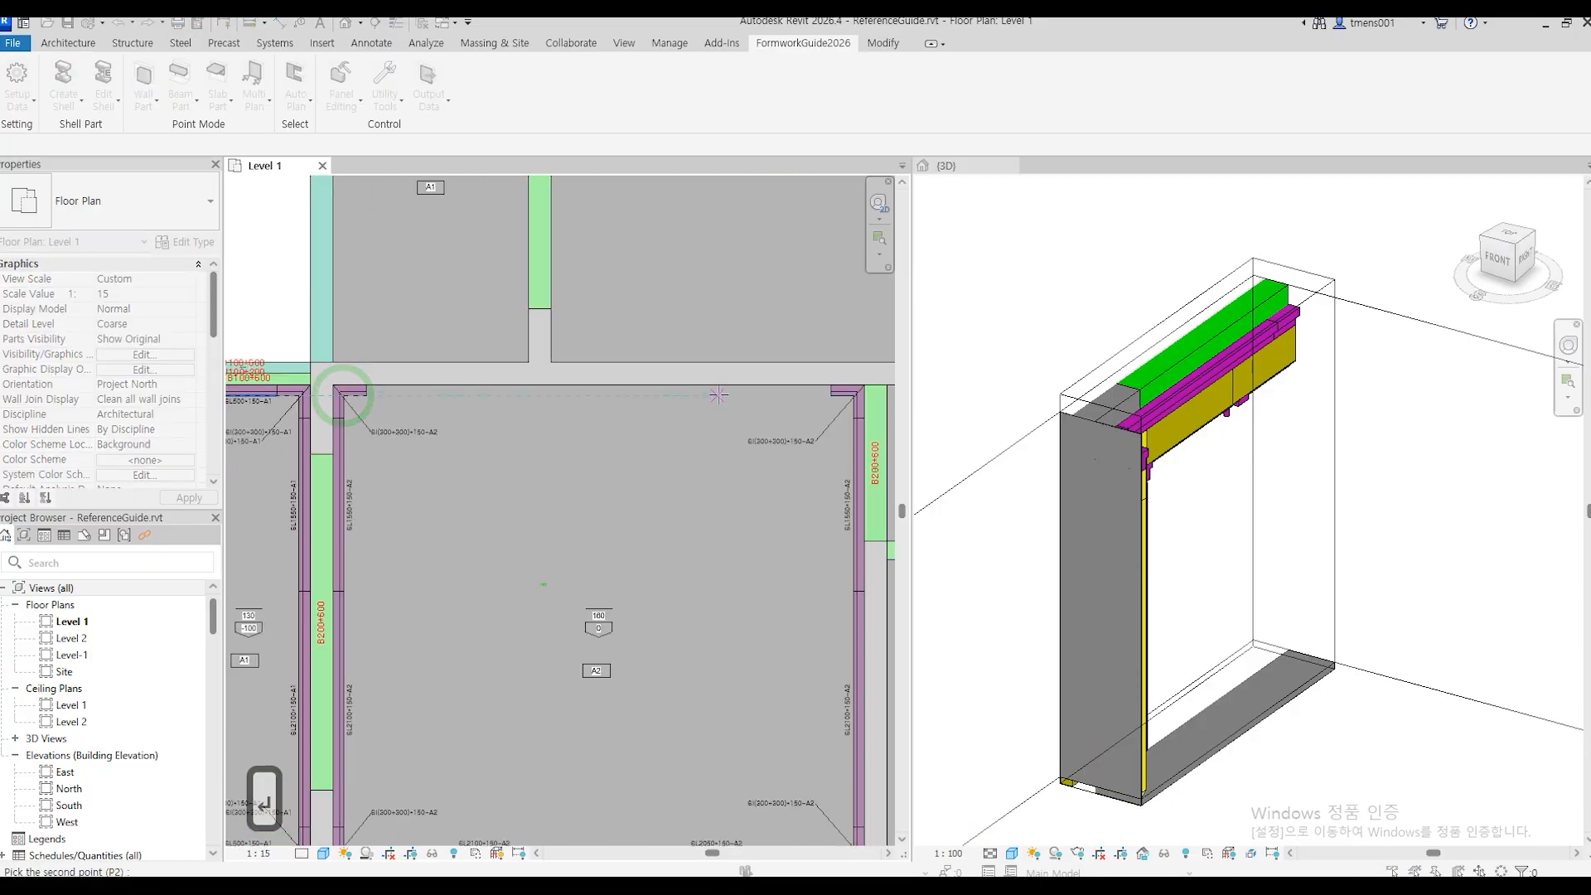
pyautogui.moveTo(723, 395); pyautogui.dragTo(636, 407, button='middle')
pyautogui.scroll(4, 721, 406)
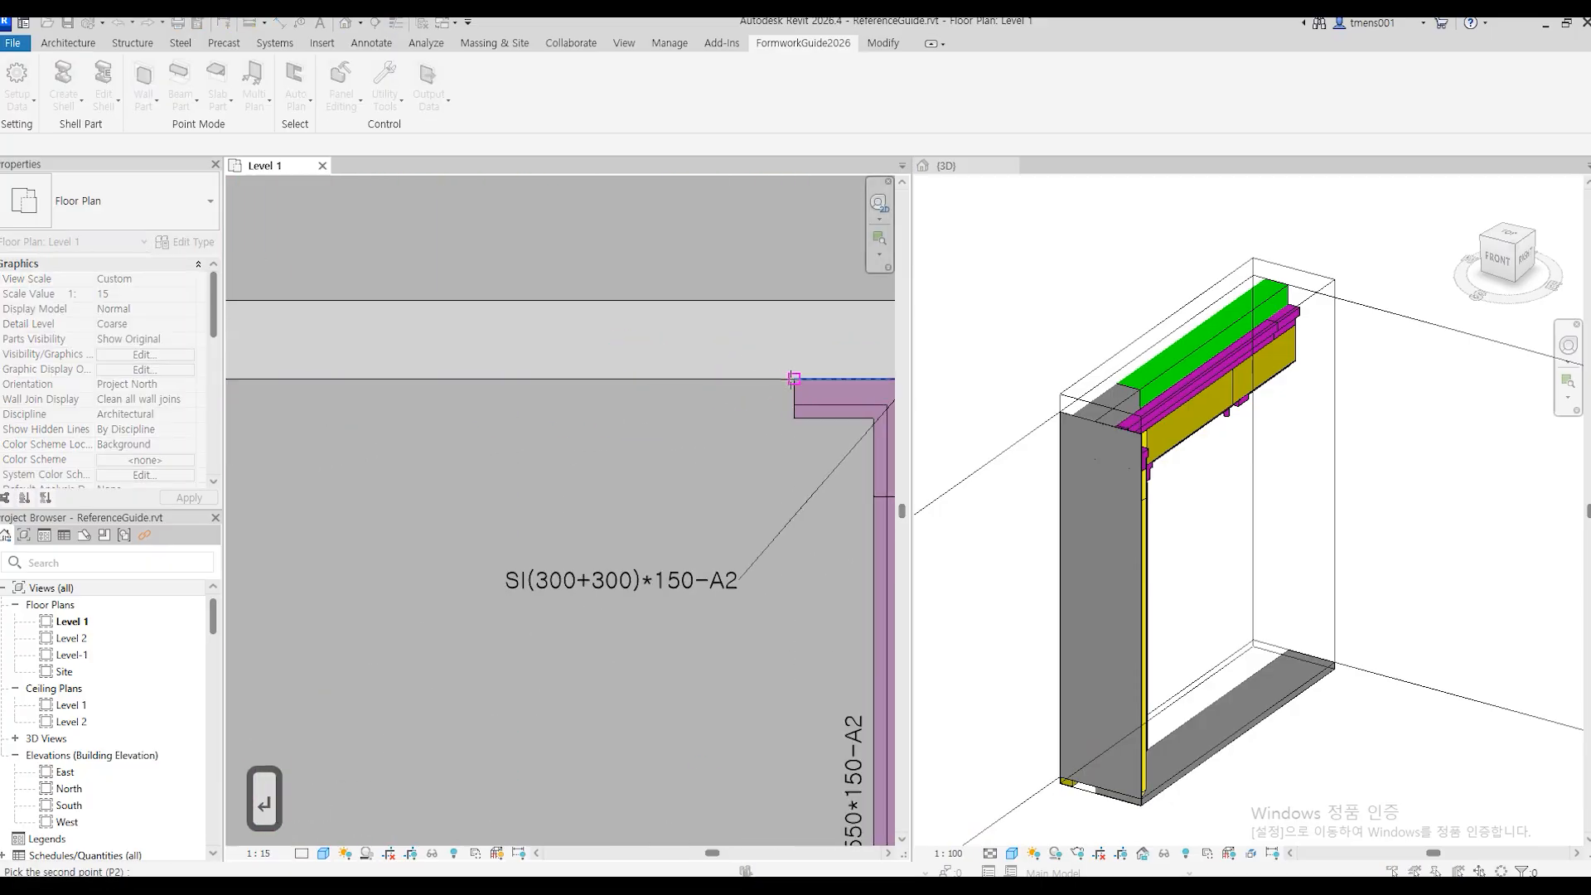
pyautogui.click(794, 378)
pyautogui.click(710, 499)
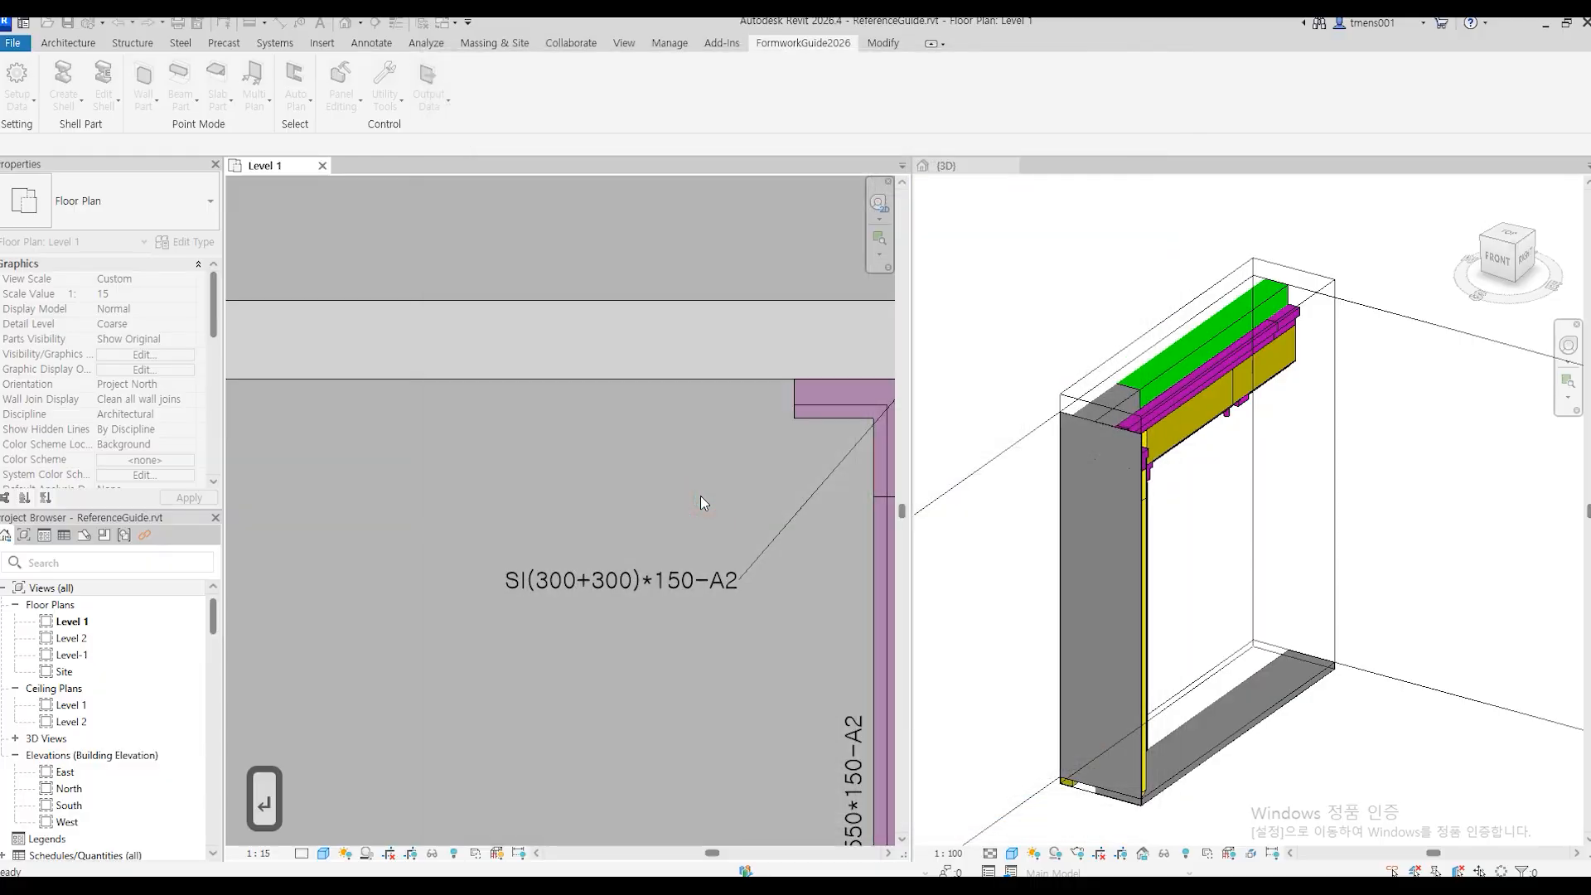
# Generate AL-SL panels along the A3 room's left edge with 300-gap corner pieces at both ends, using zone A2(160).
pyautogui.scroll(-6, 699, 503)
pyautogui.moveTo(700, 502); pyautogui.dragTo(636, 552, button='middle')
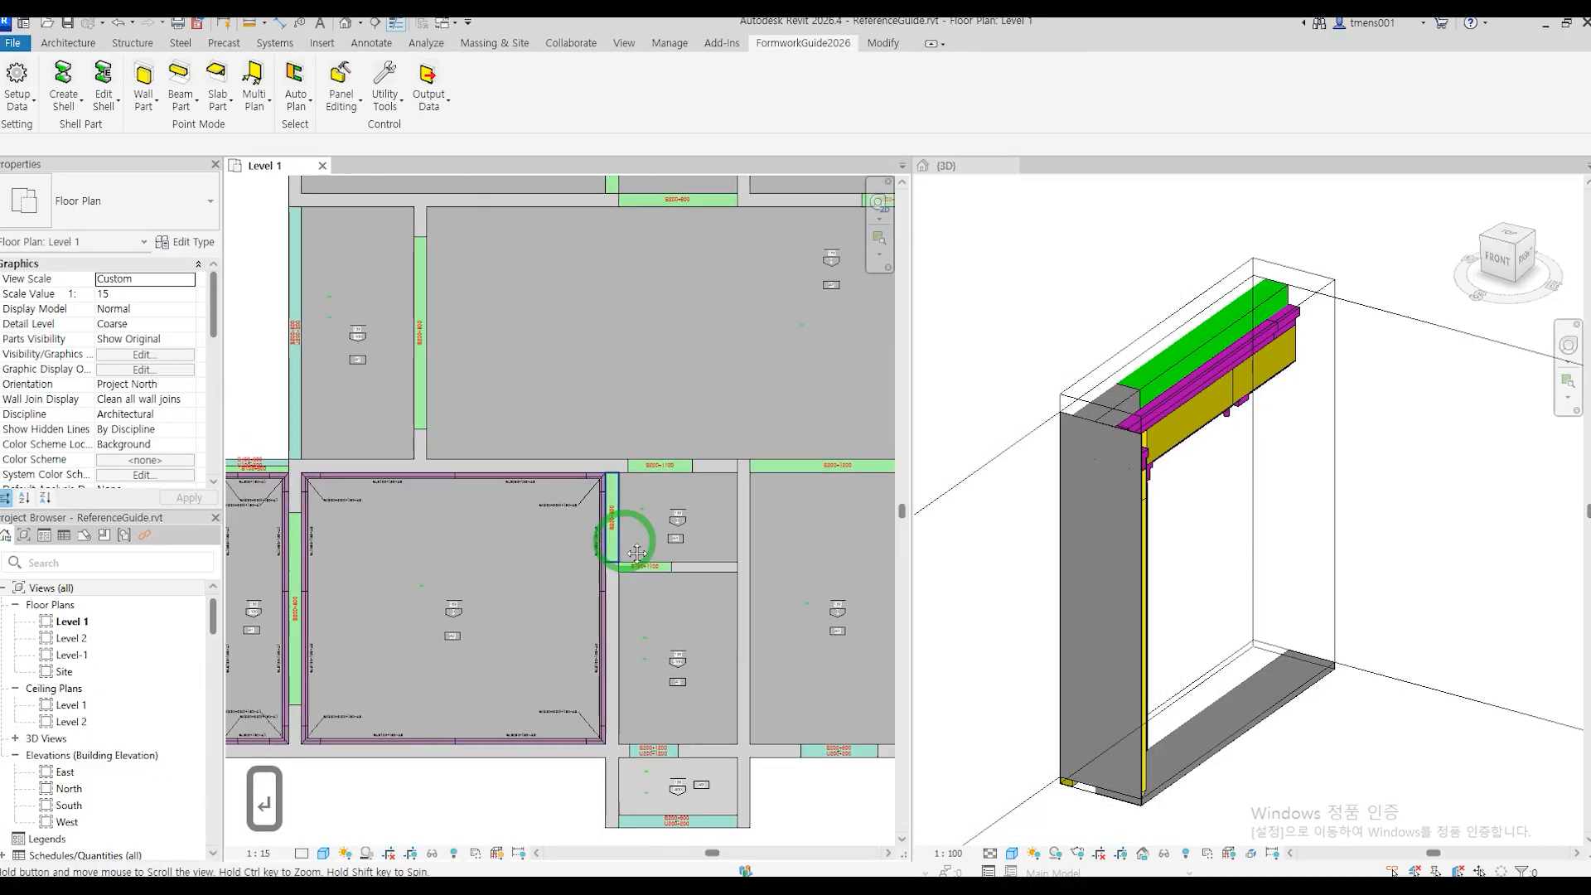
pyautogui.scroll(4, 637, 553)
pyautogui.press('Return')
pyautogui.click(527, 622)
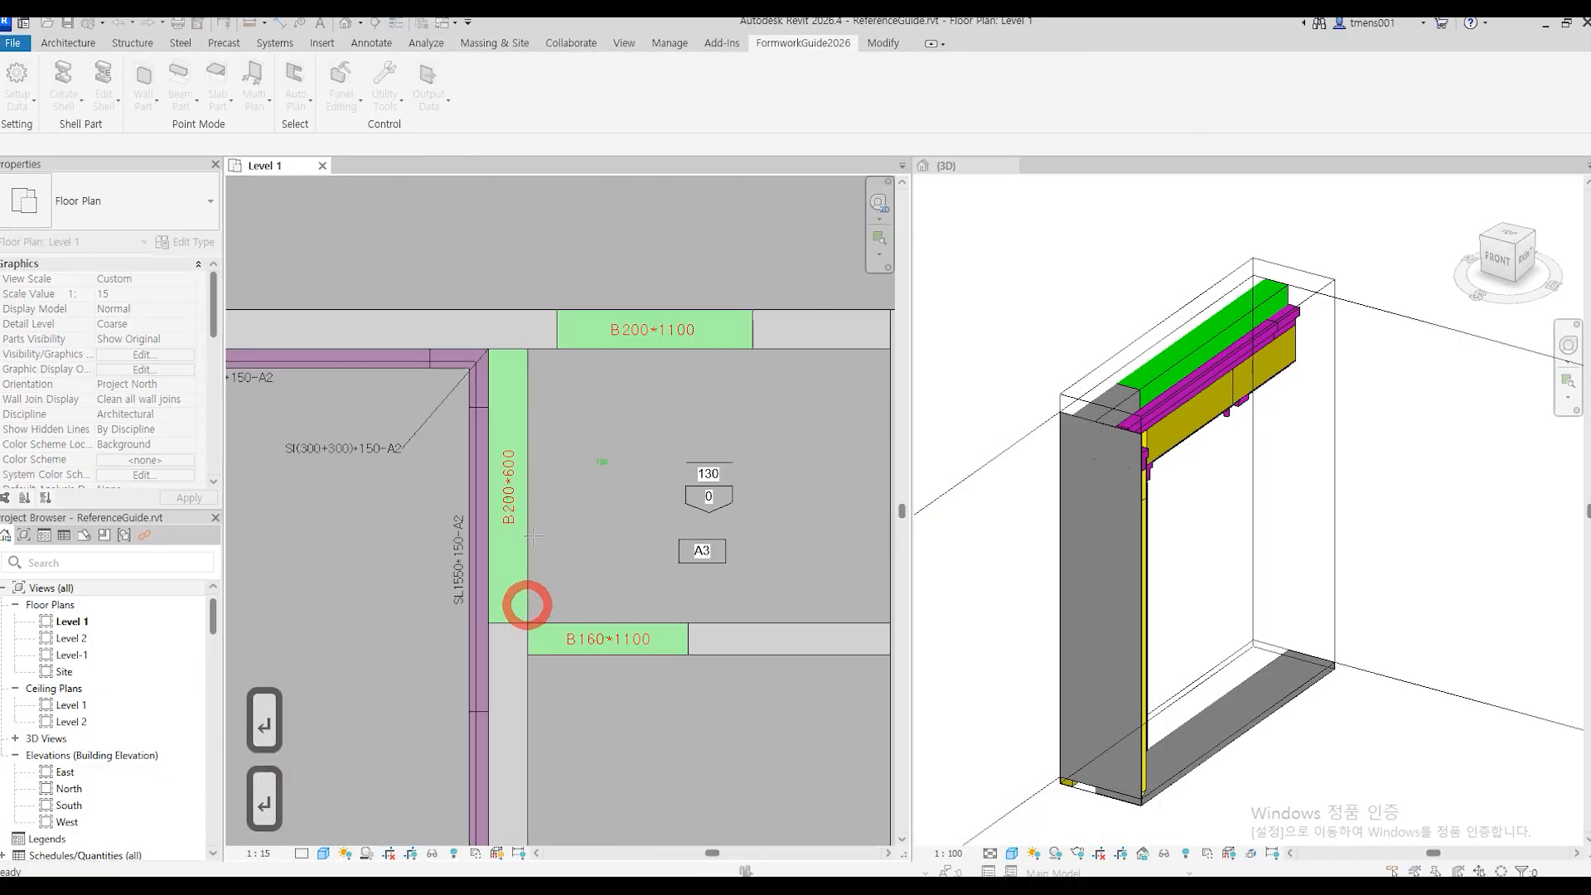
pyautogui.click(530, 348)
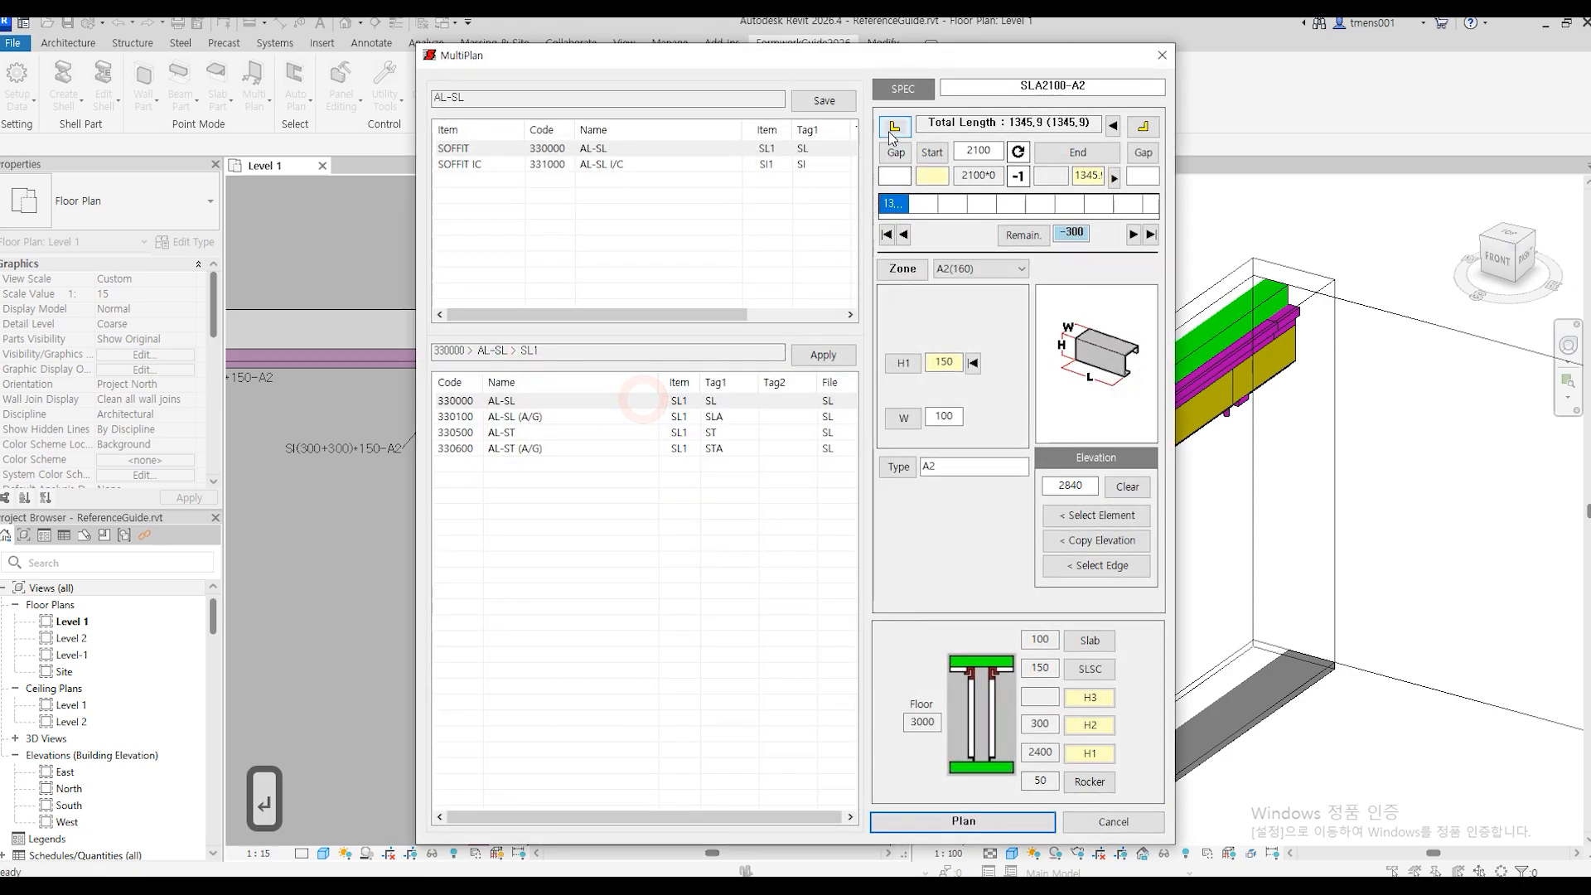
pyautogui.click(894, 127)
pyautogui.click(1144, 126)
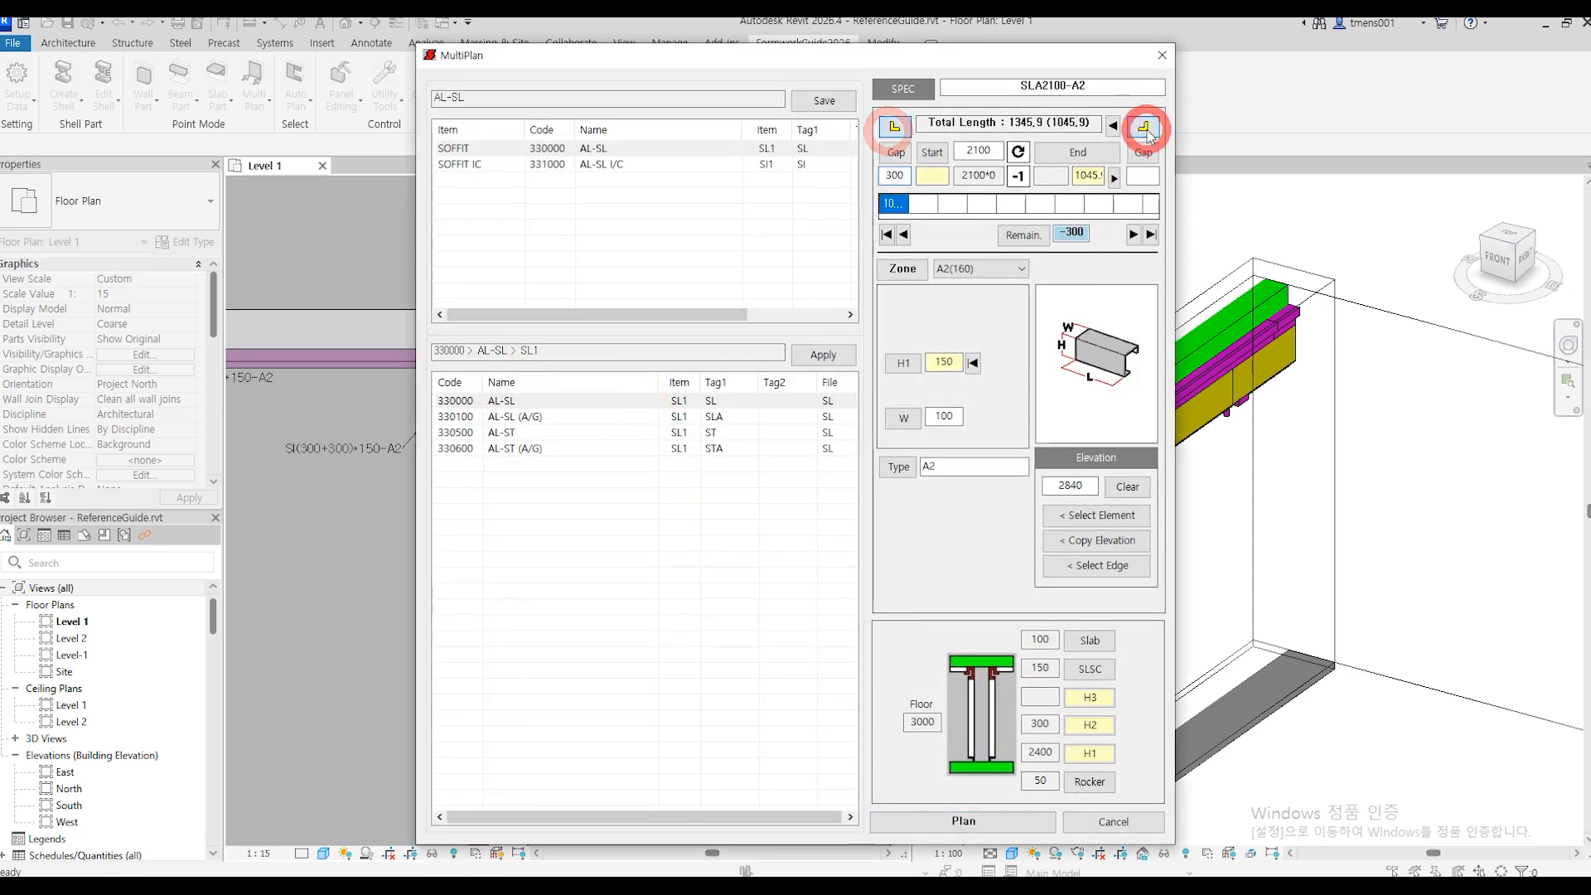
pyautogui.click(962, 821)
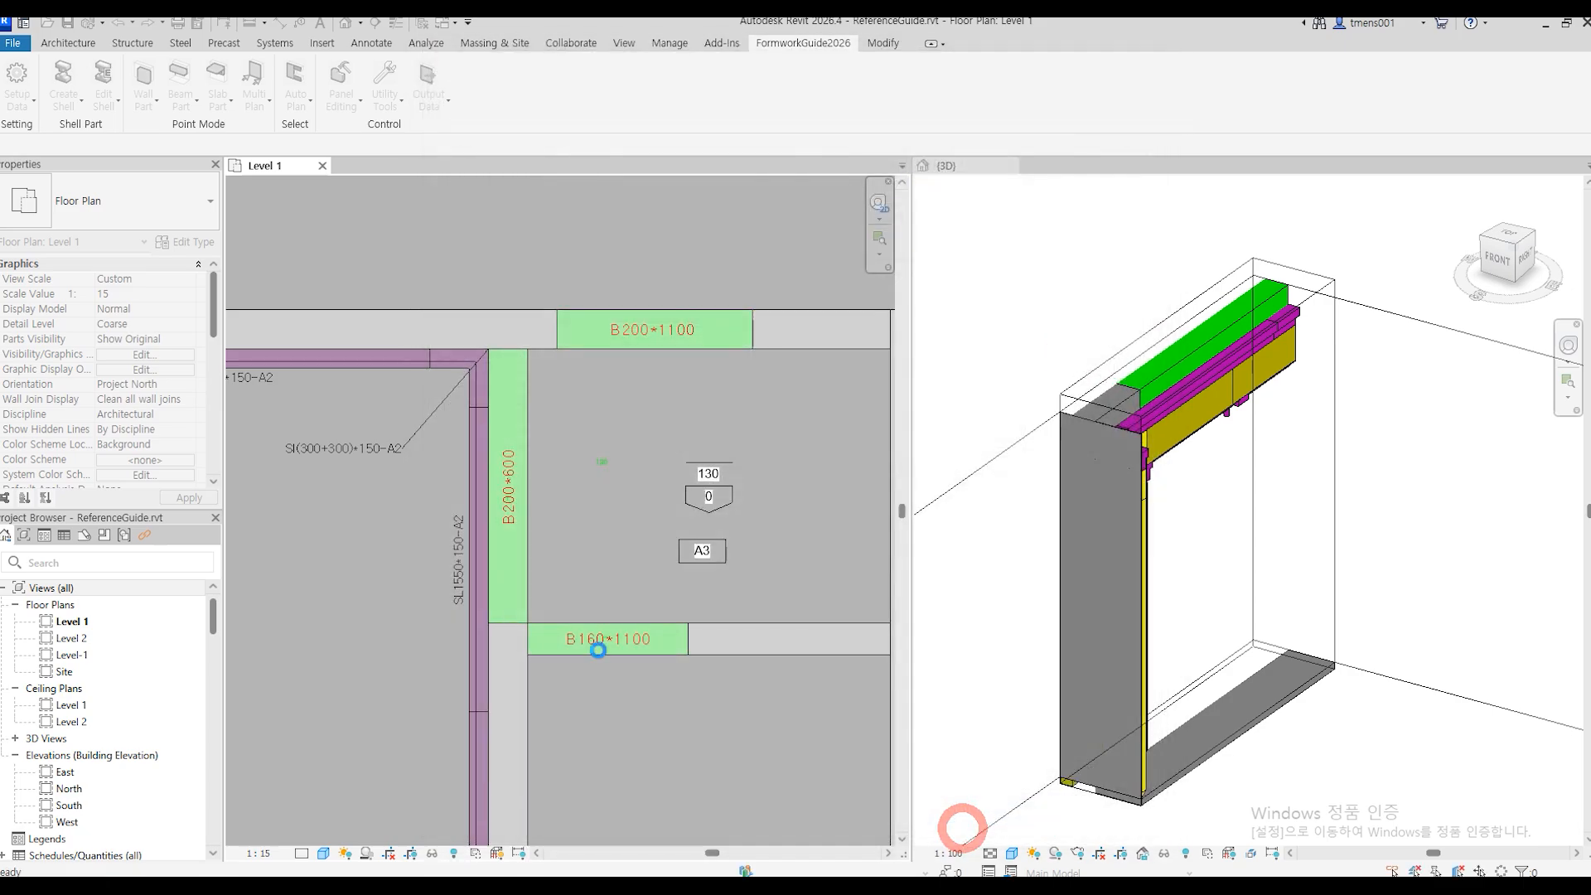
# Move the A3 room's lower-left corner piece down so its outer corner meets the corner at the B160*1100 beam.
pyautogui.scroll(5, 553, 625)
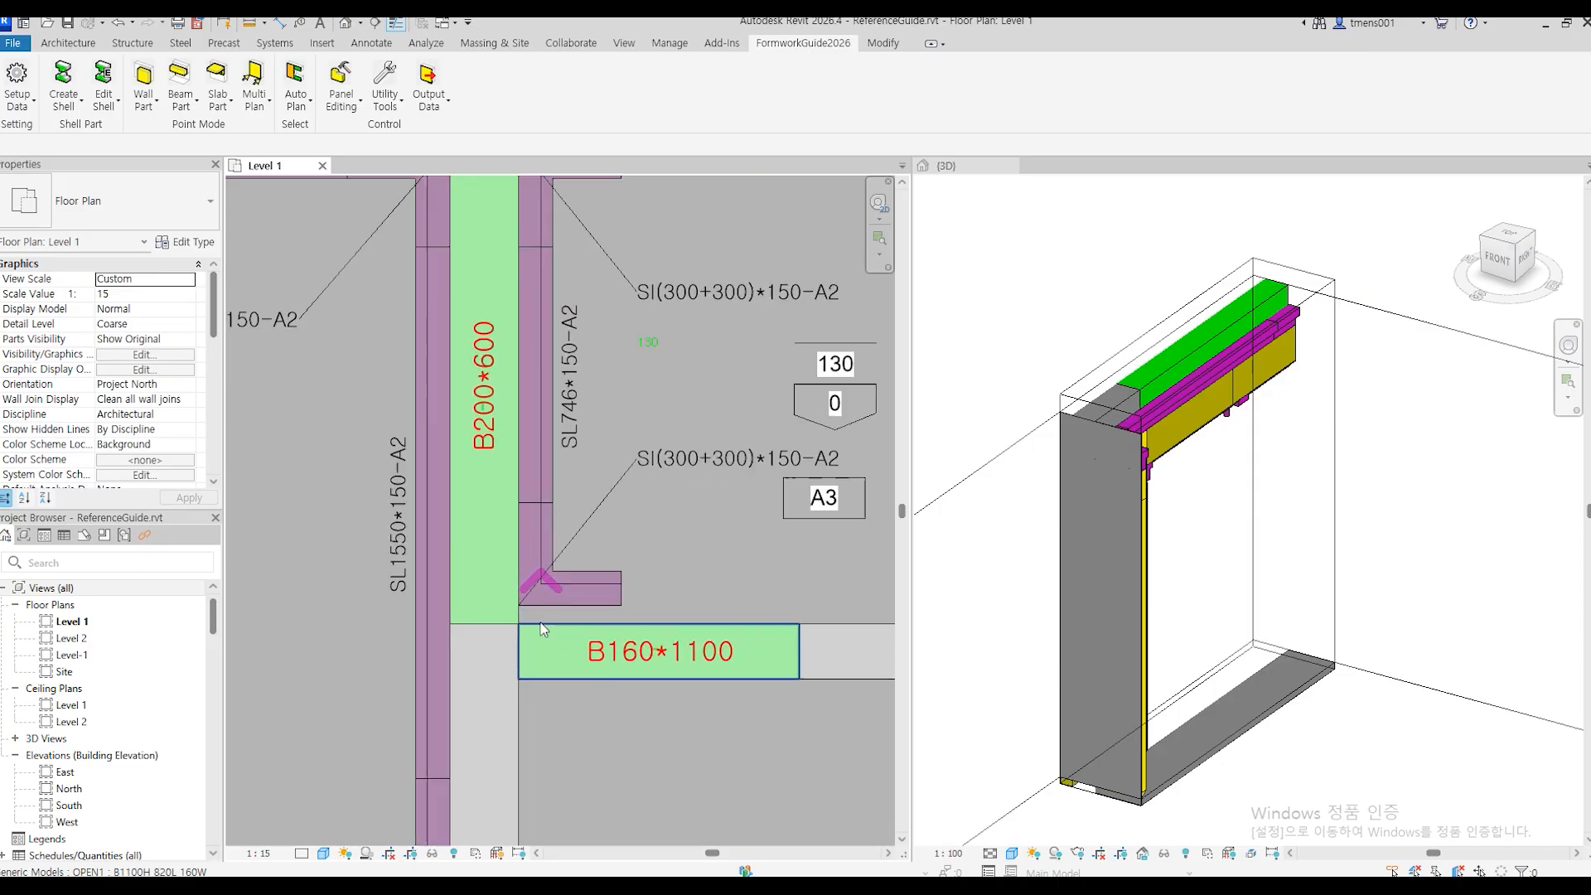
pyautogui.click(539, 598)
pyautogui.scroll(4, 503, 597)
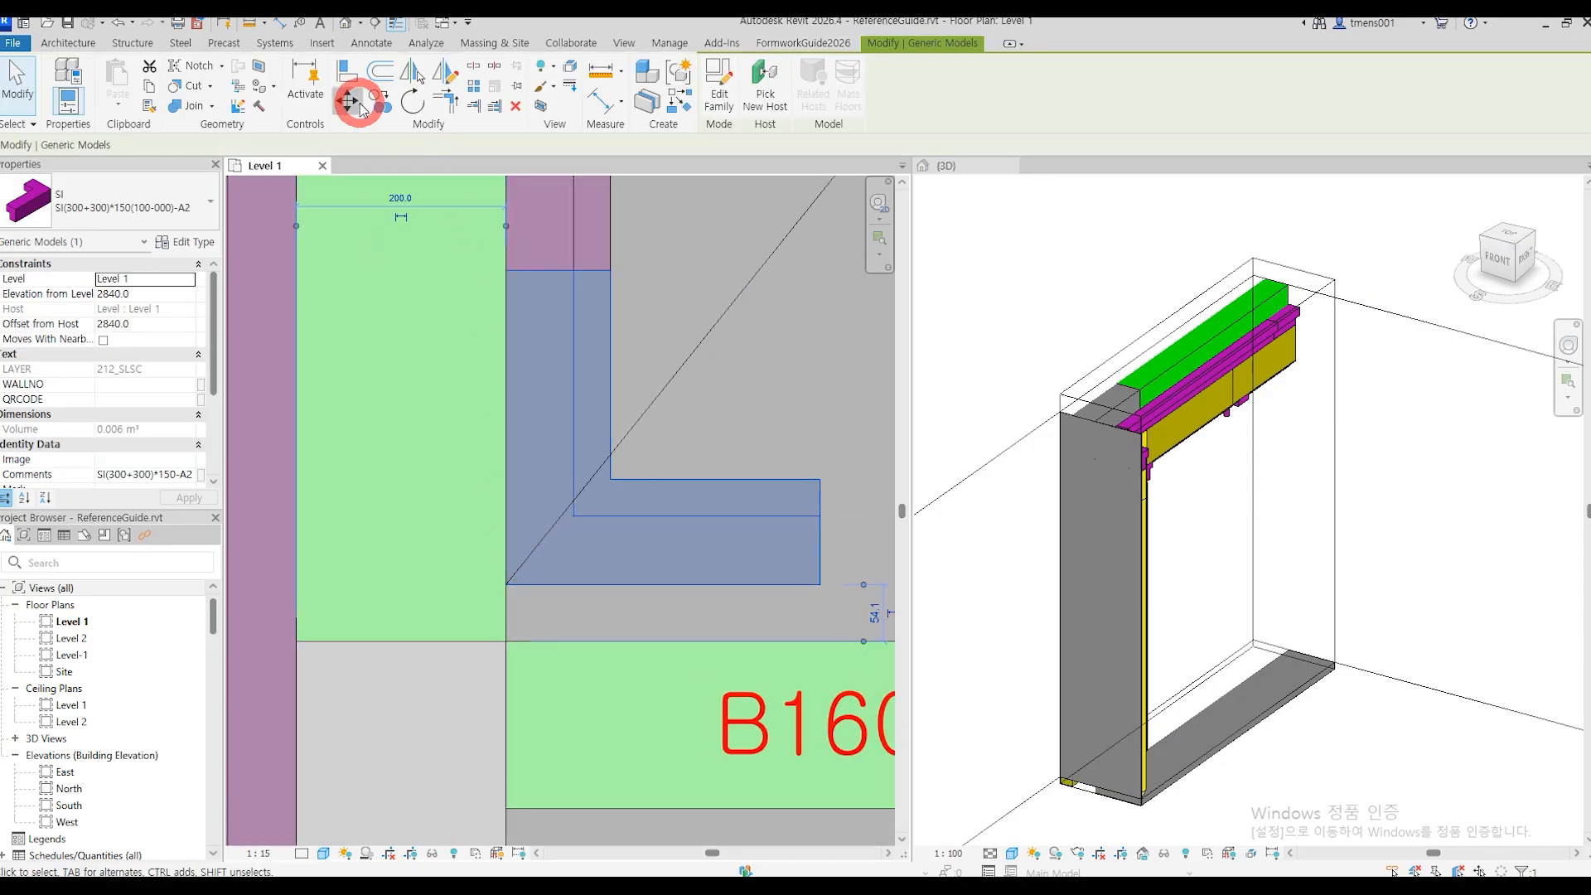
pyautogui.click(358, 105)
pyautogui.click(506, 584)
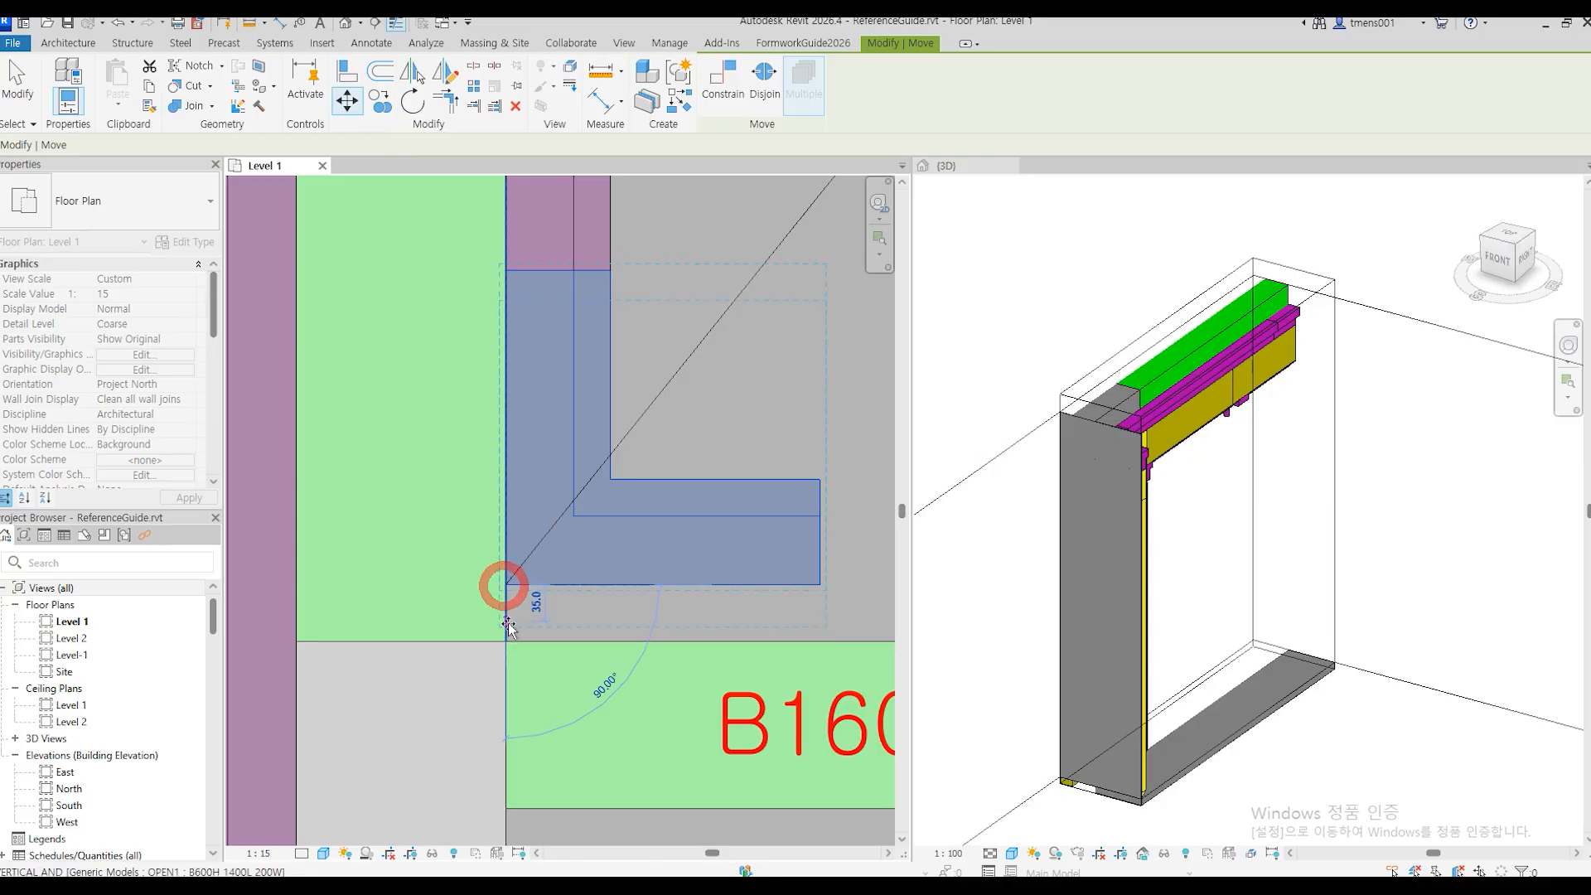
pyautogui.click(507, 642)
# Stretch the A3 room's left-edge AL-SL panel by 54.1 to close the gap above the lower corner piece.
pyautogui.click(557, 266)
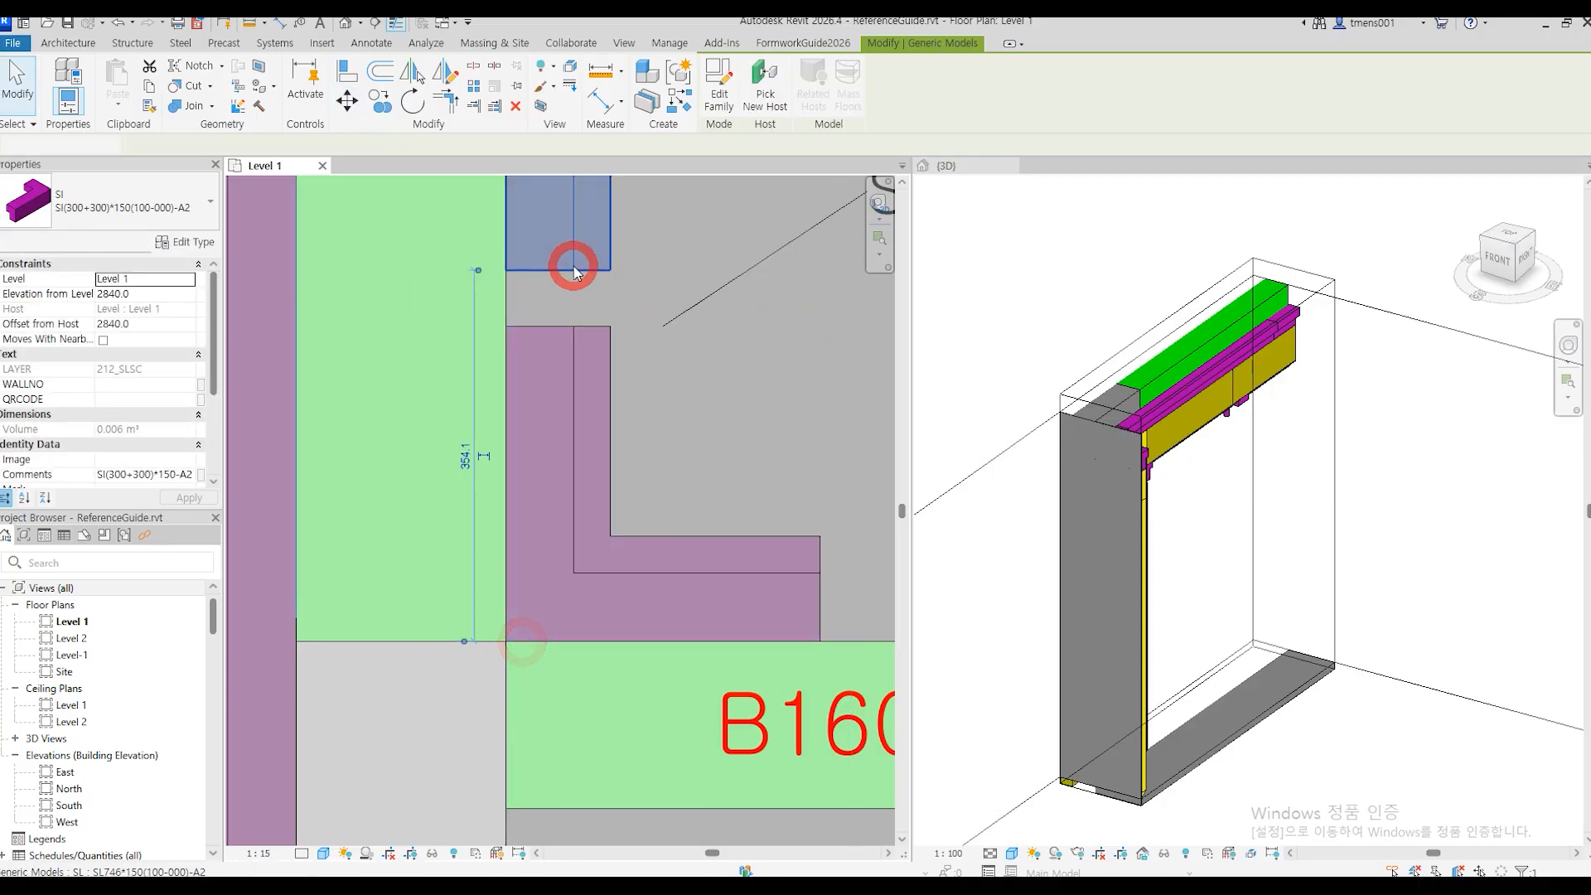
pyautogui.press('s')
pyautogui.press('s')
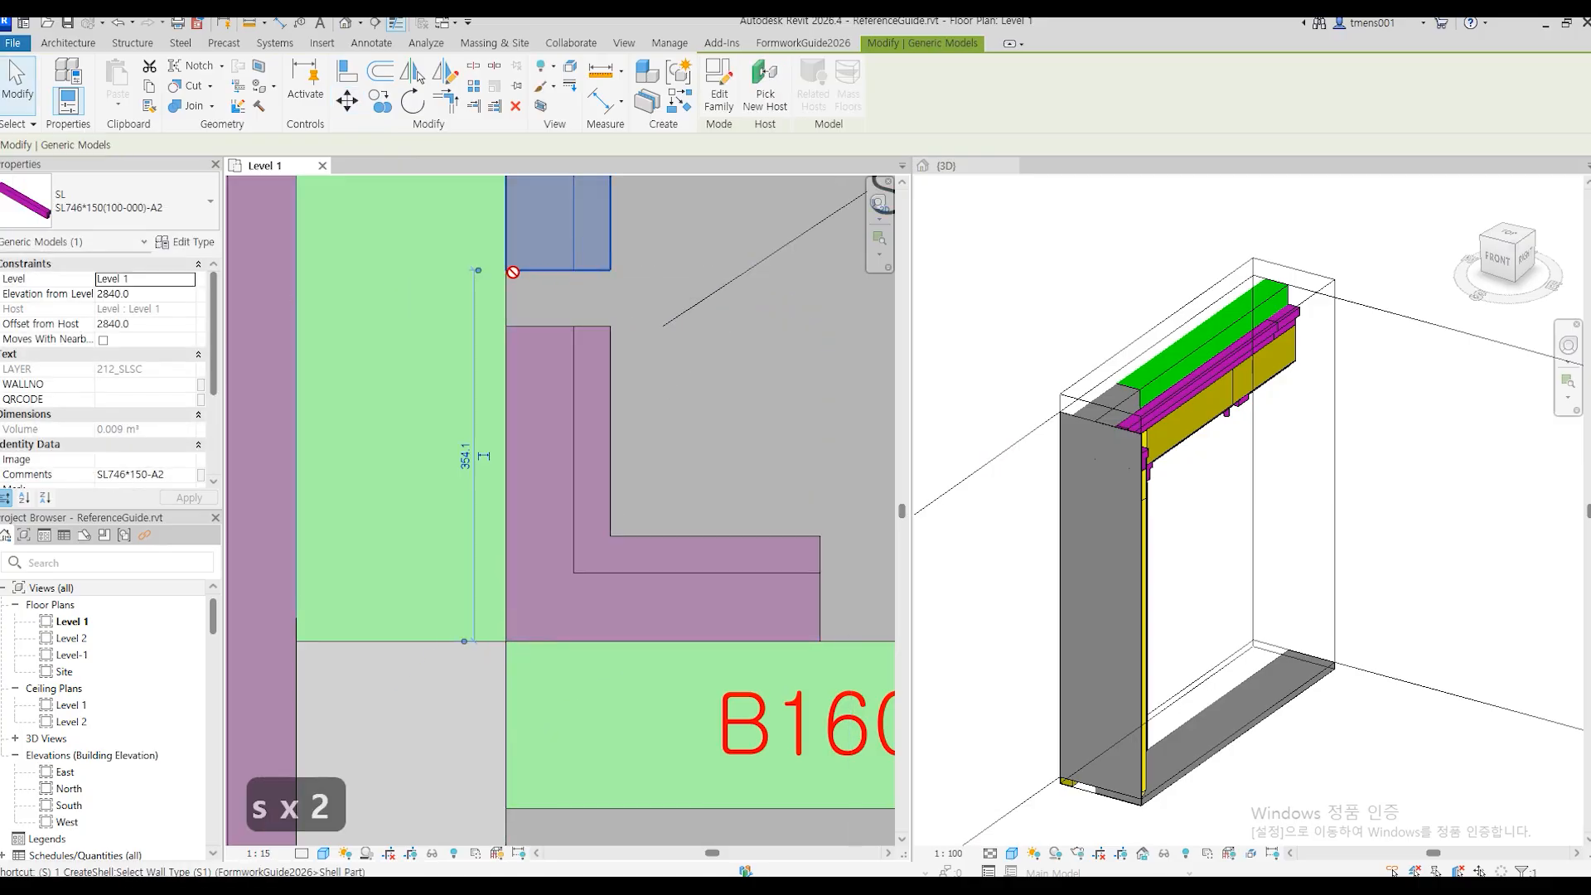
pyautogui.click(505, 326)
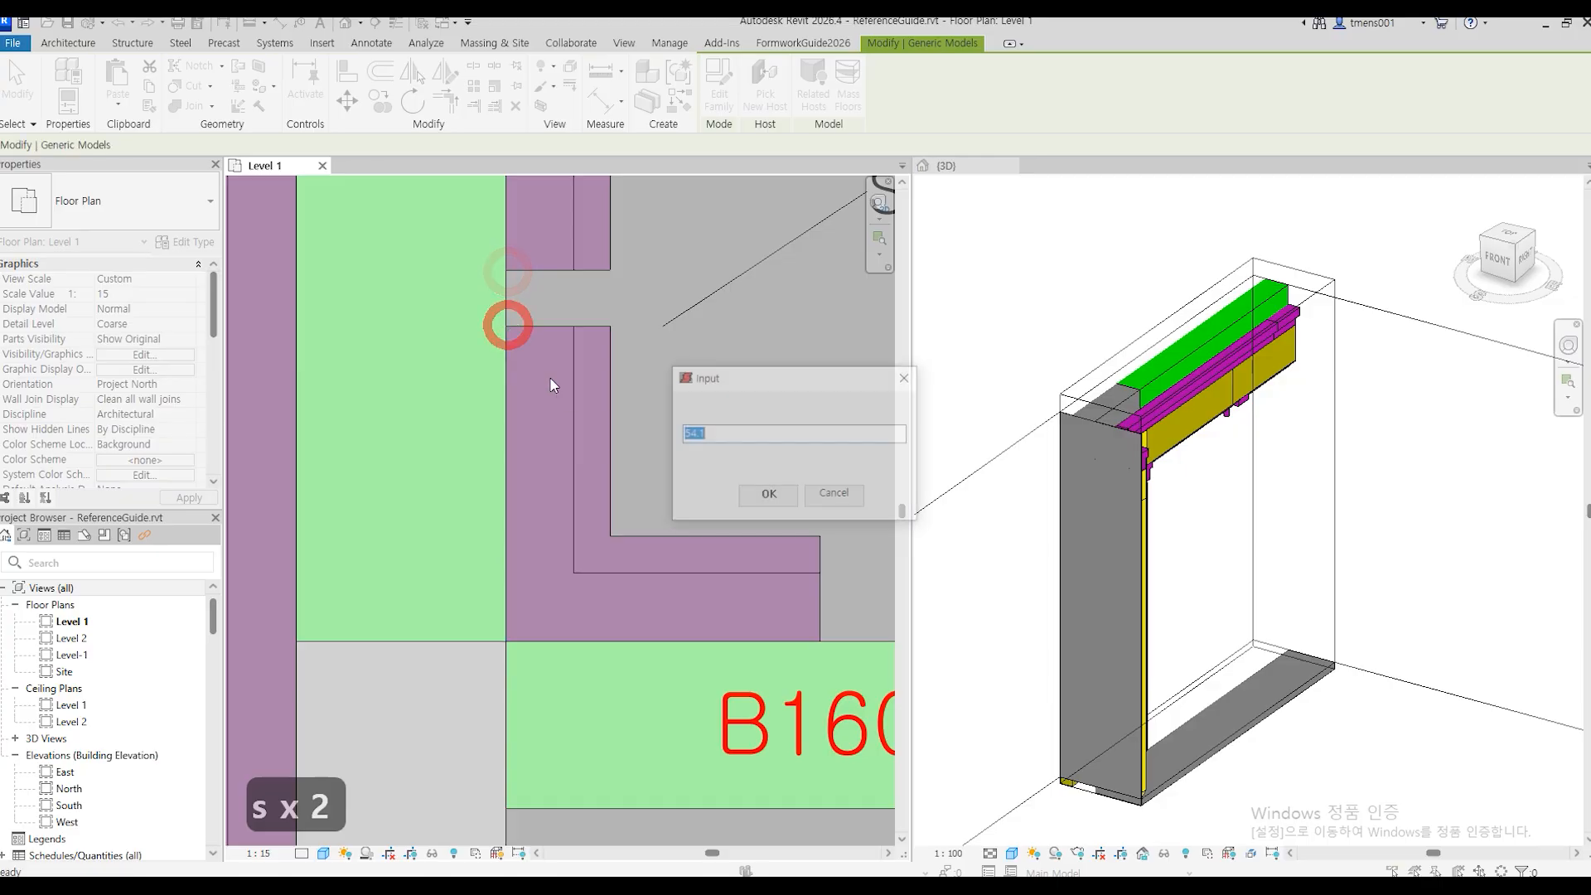
pyautogui.click(759, 499)
pyautogui.scroll(-5, 494, 544)
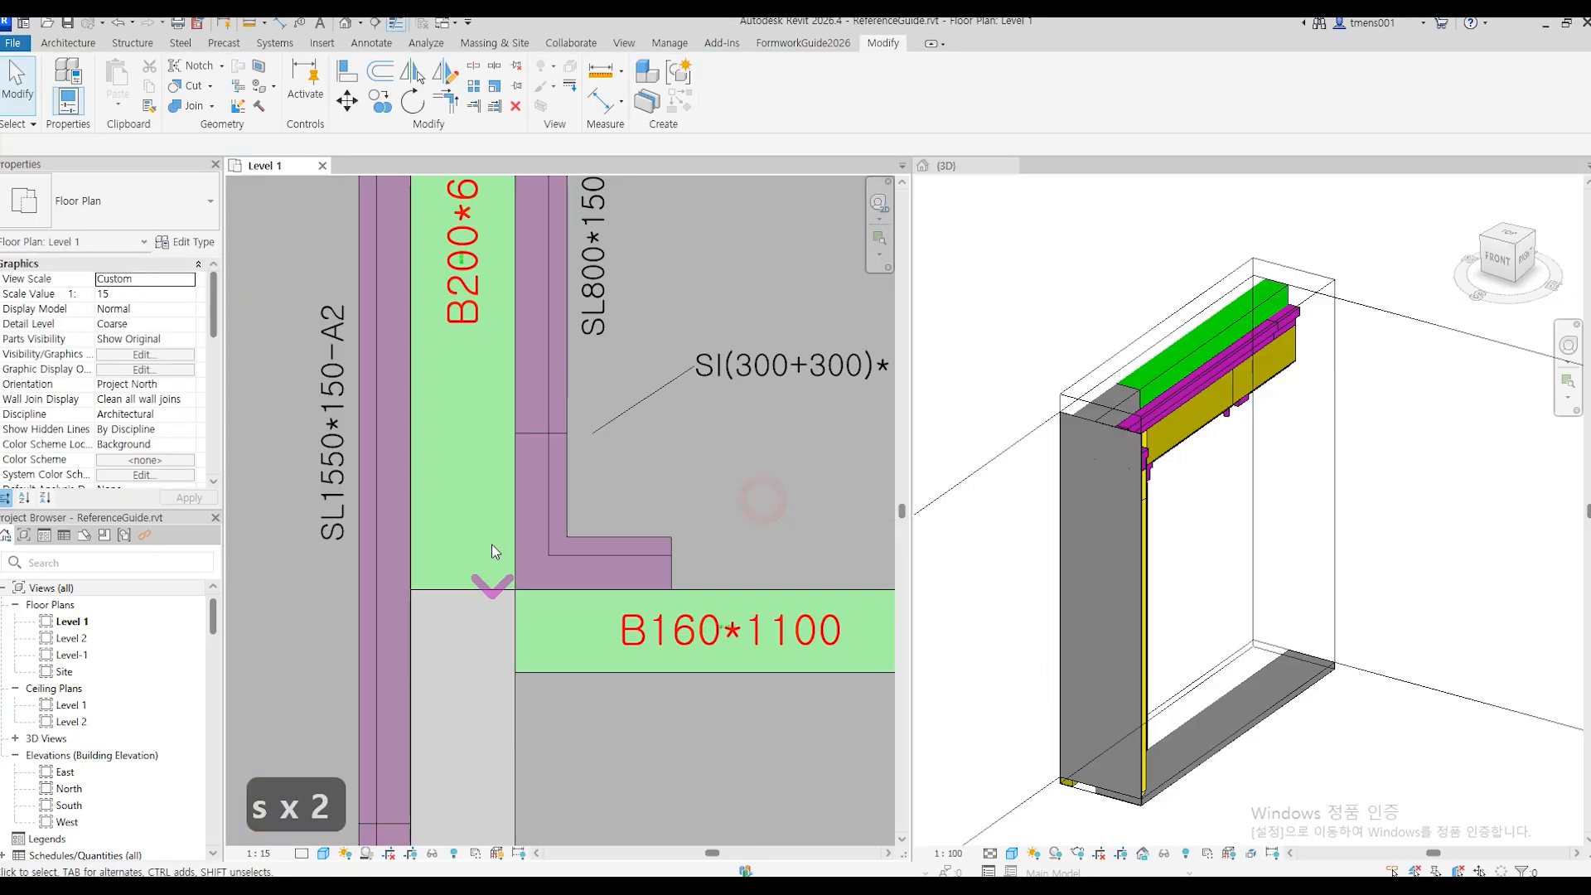
# Generate AL-SL panels along the A3 room's right edge, with corner pieces and 300 gaps at both ends, using zone A2(160).
pyautogui.moveTo(662, 499); pyautogui.dragTo(517, 516, button='middle')
pyautogui.press('a')
pyautogui.press('s')
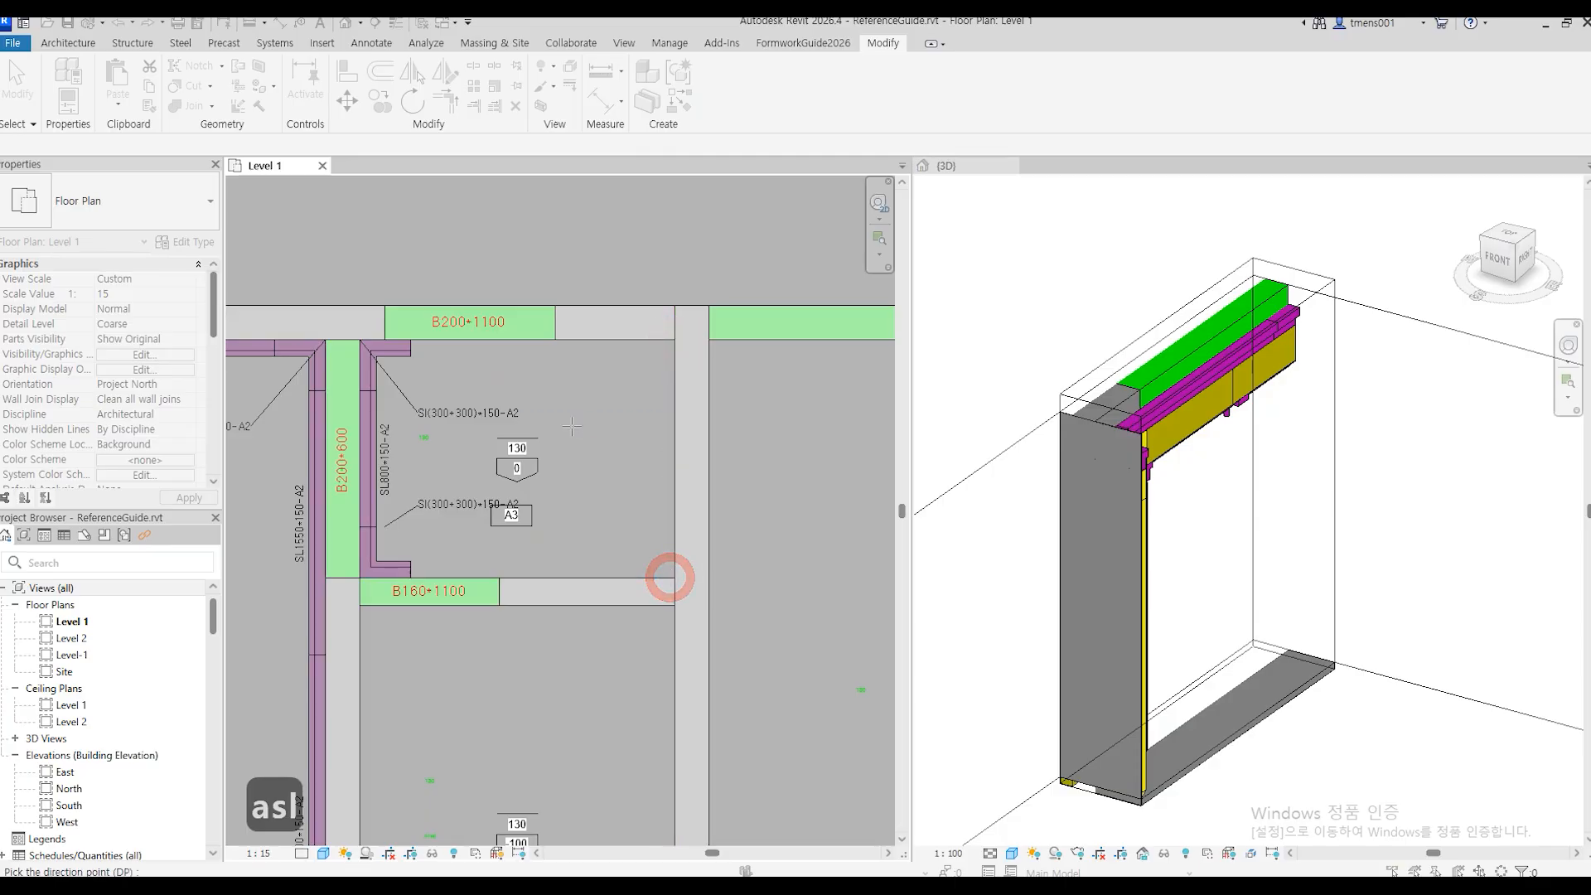
pyautogui.click(569, 426)
pyautogui.click(893, 127)
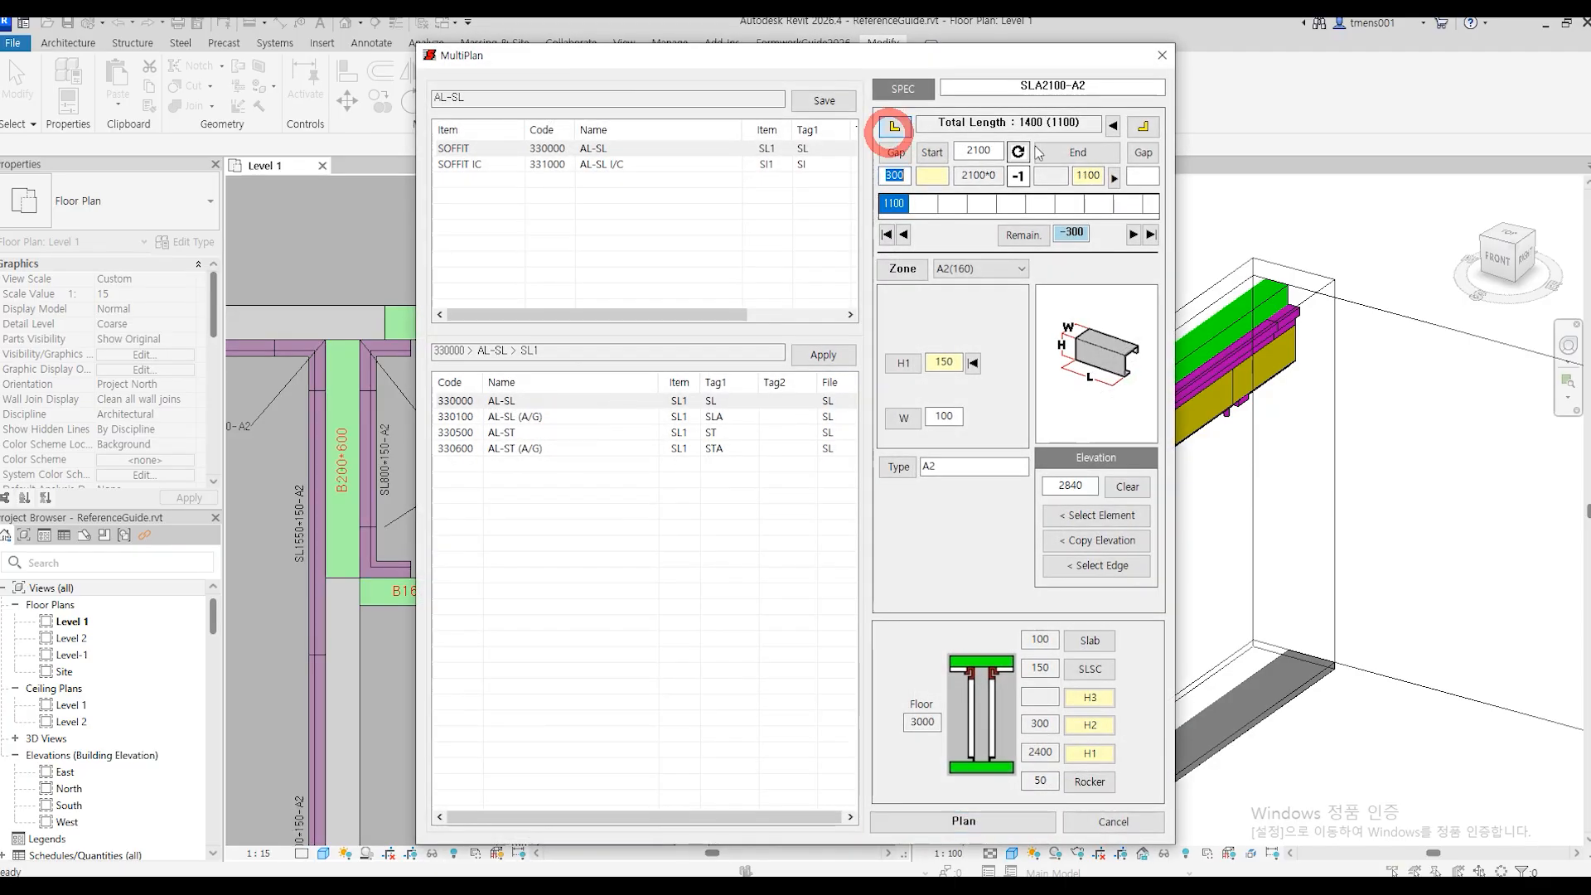
pyautogui.click(1143, 128)
pyautogui.click(994, 822)
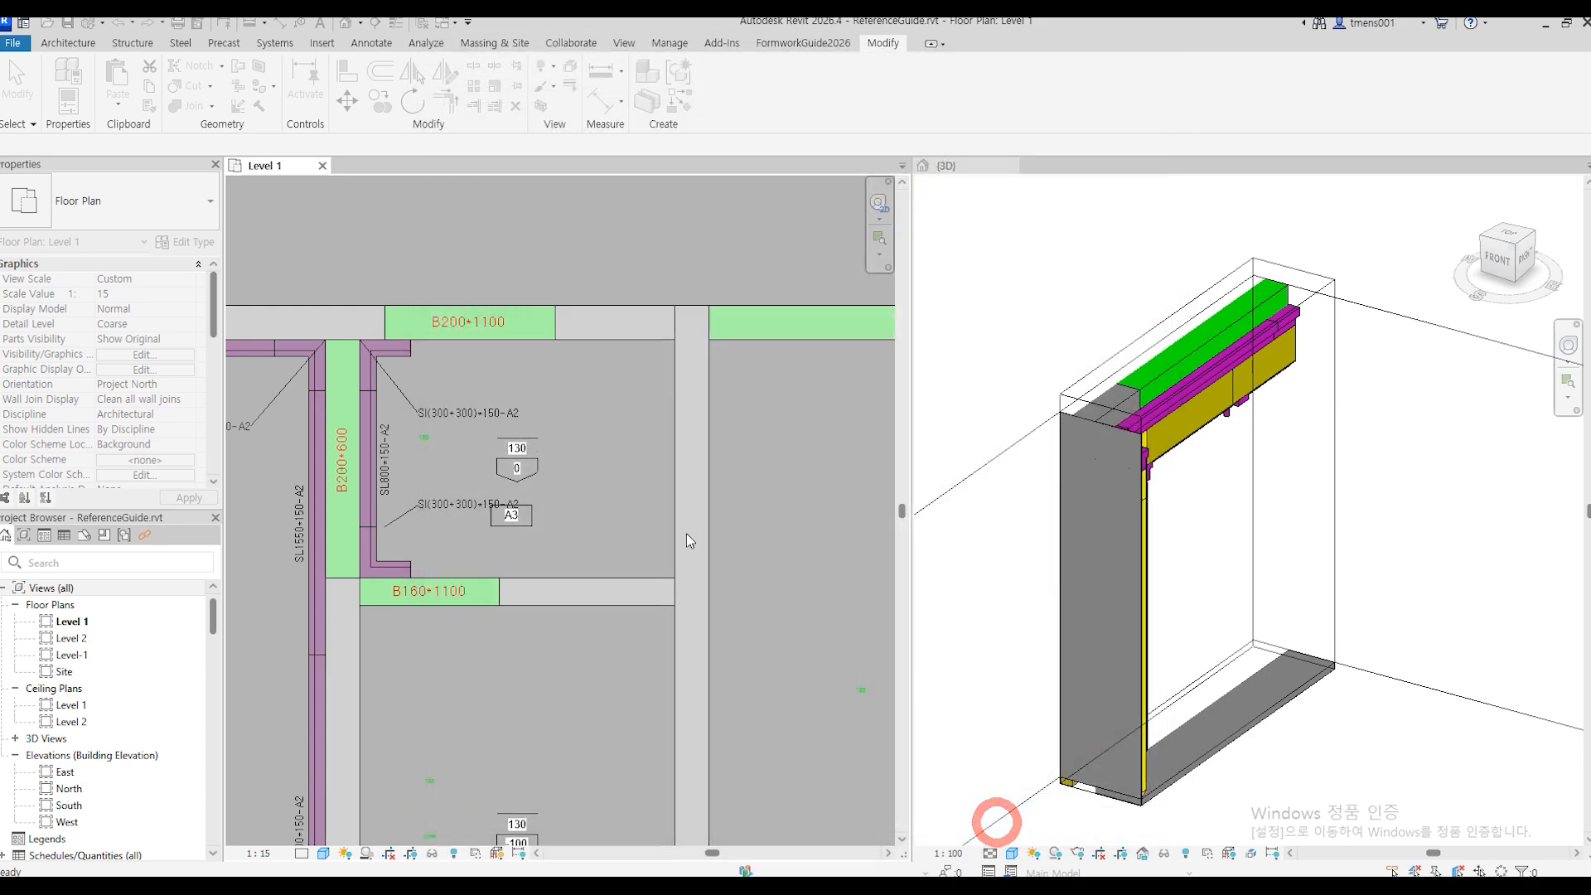
# Fill the A3 room's upper and lower edges between the corner pieces with 1250 AL-SL panels.
pyautogui.press('Return')
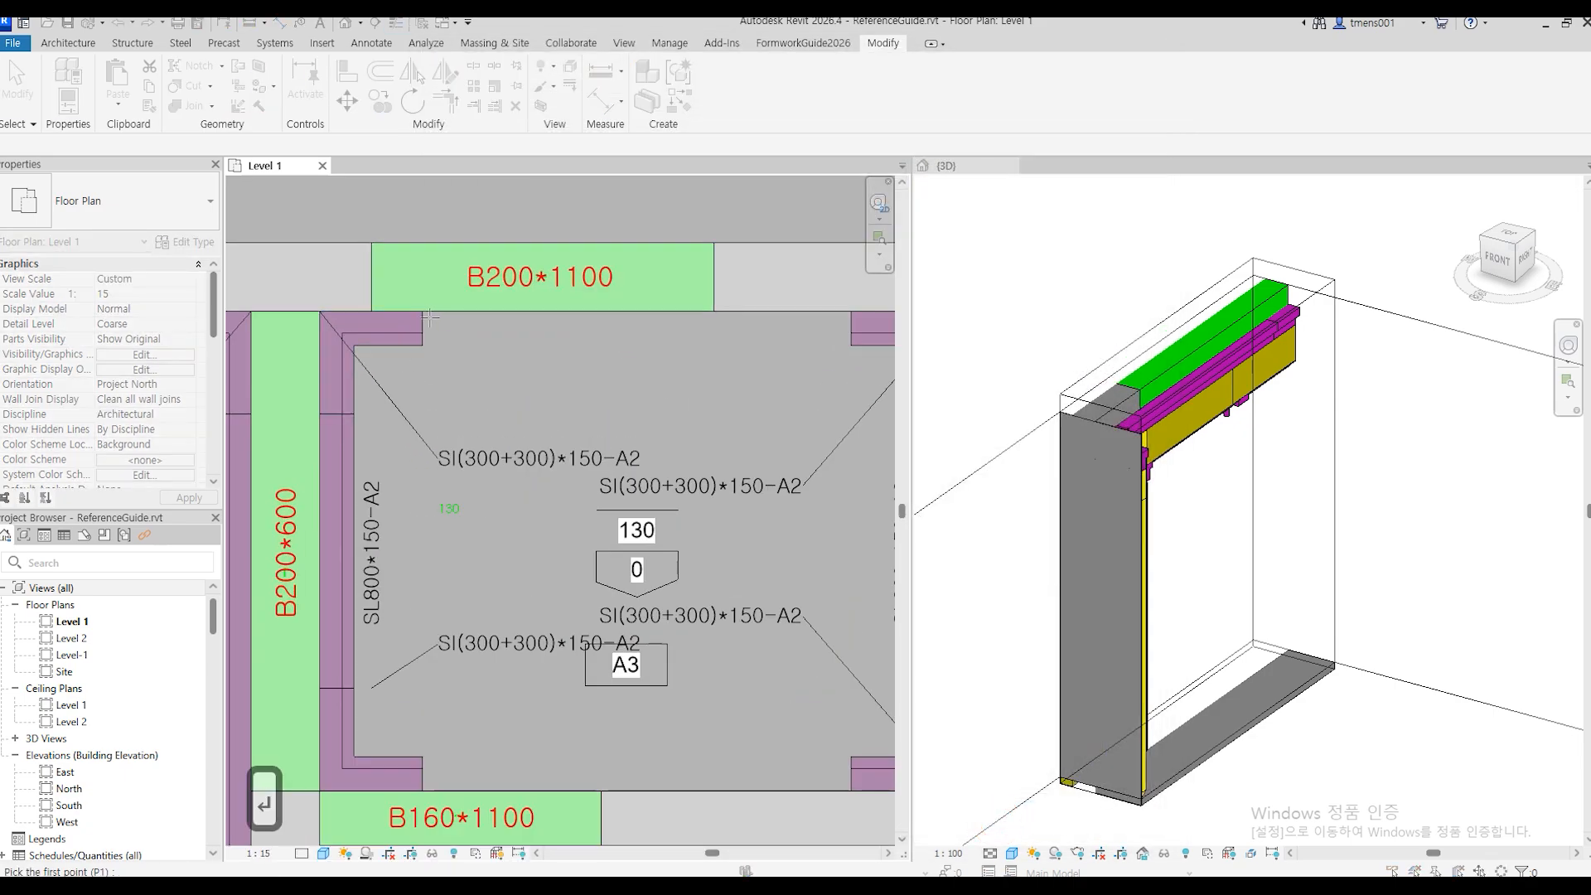
pyautogui.click(423, 310)
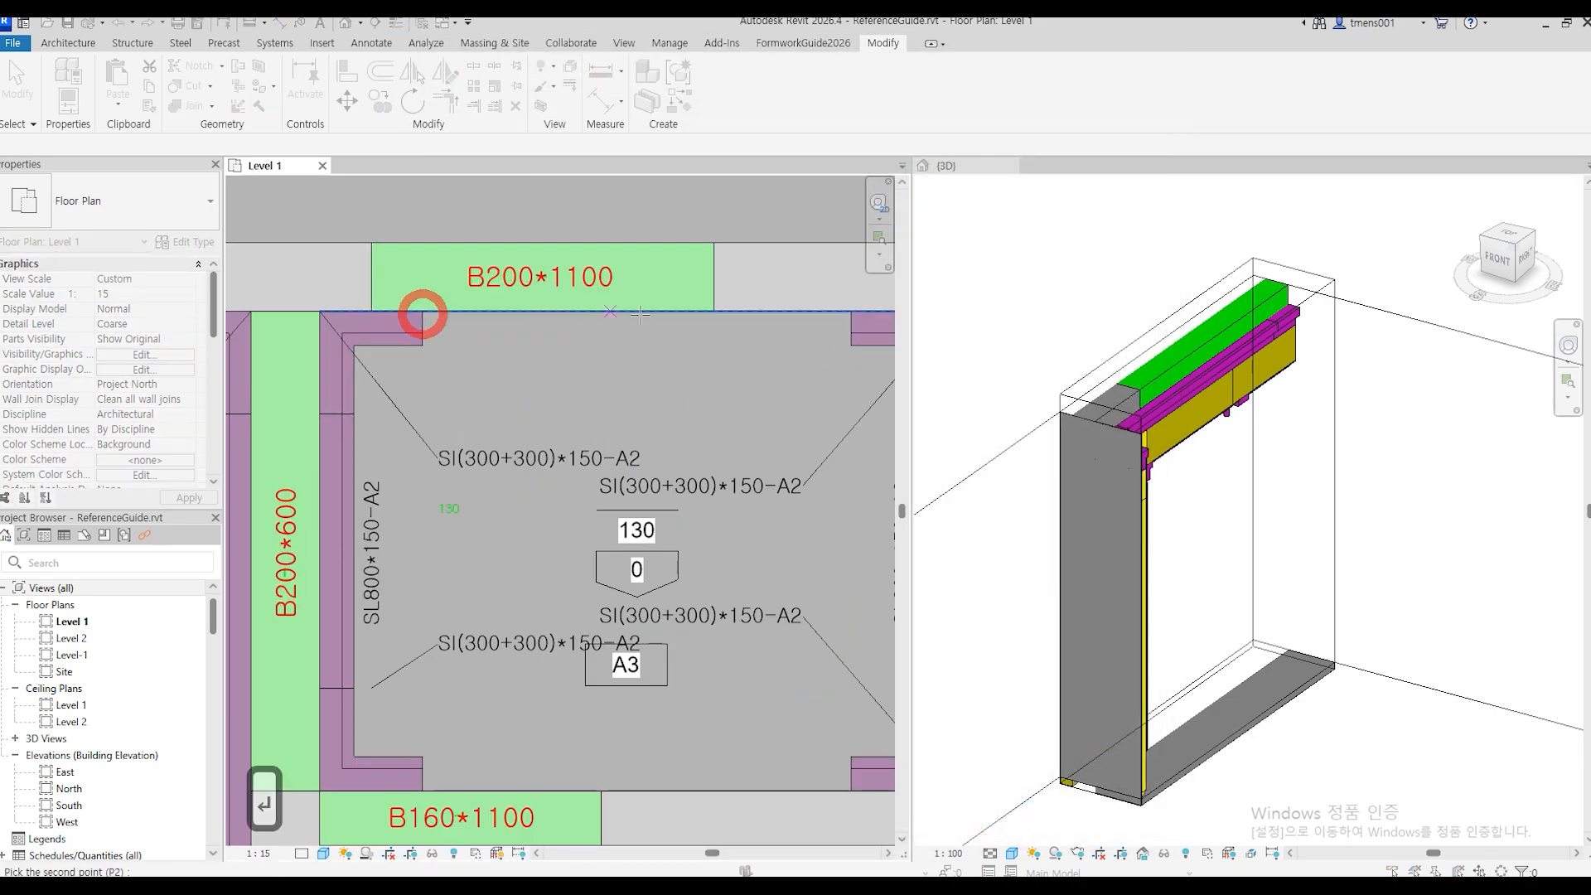
pyautogui.click(849, 311)
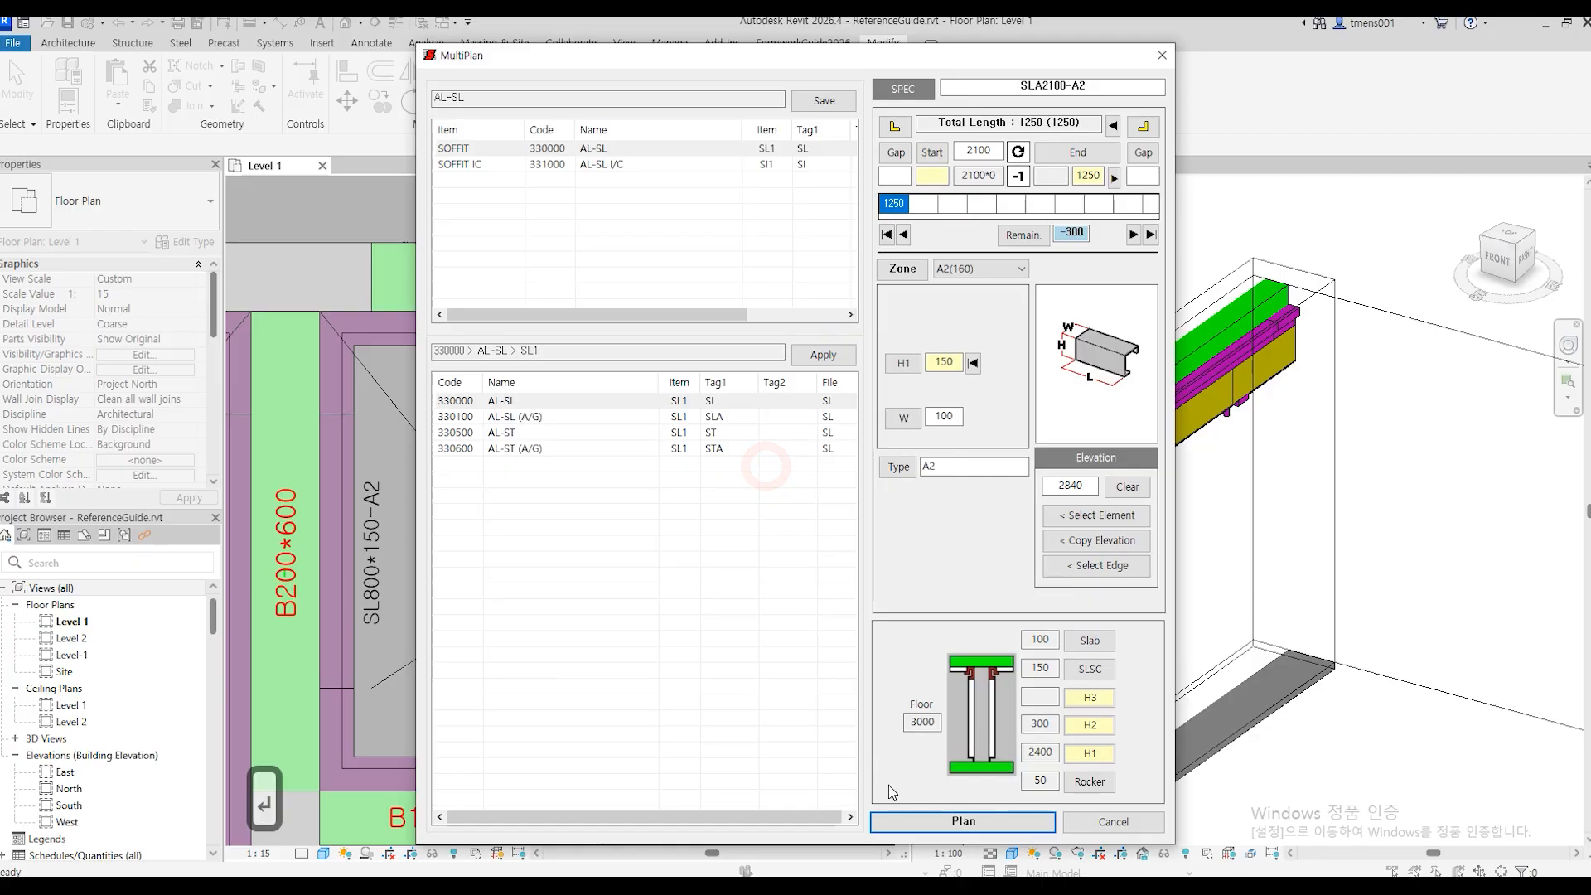
pyautogui.click(913, 817)
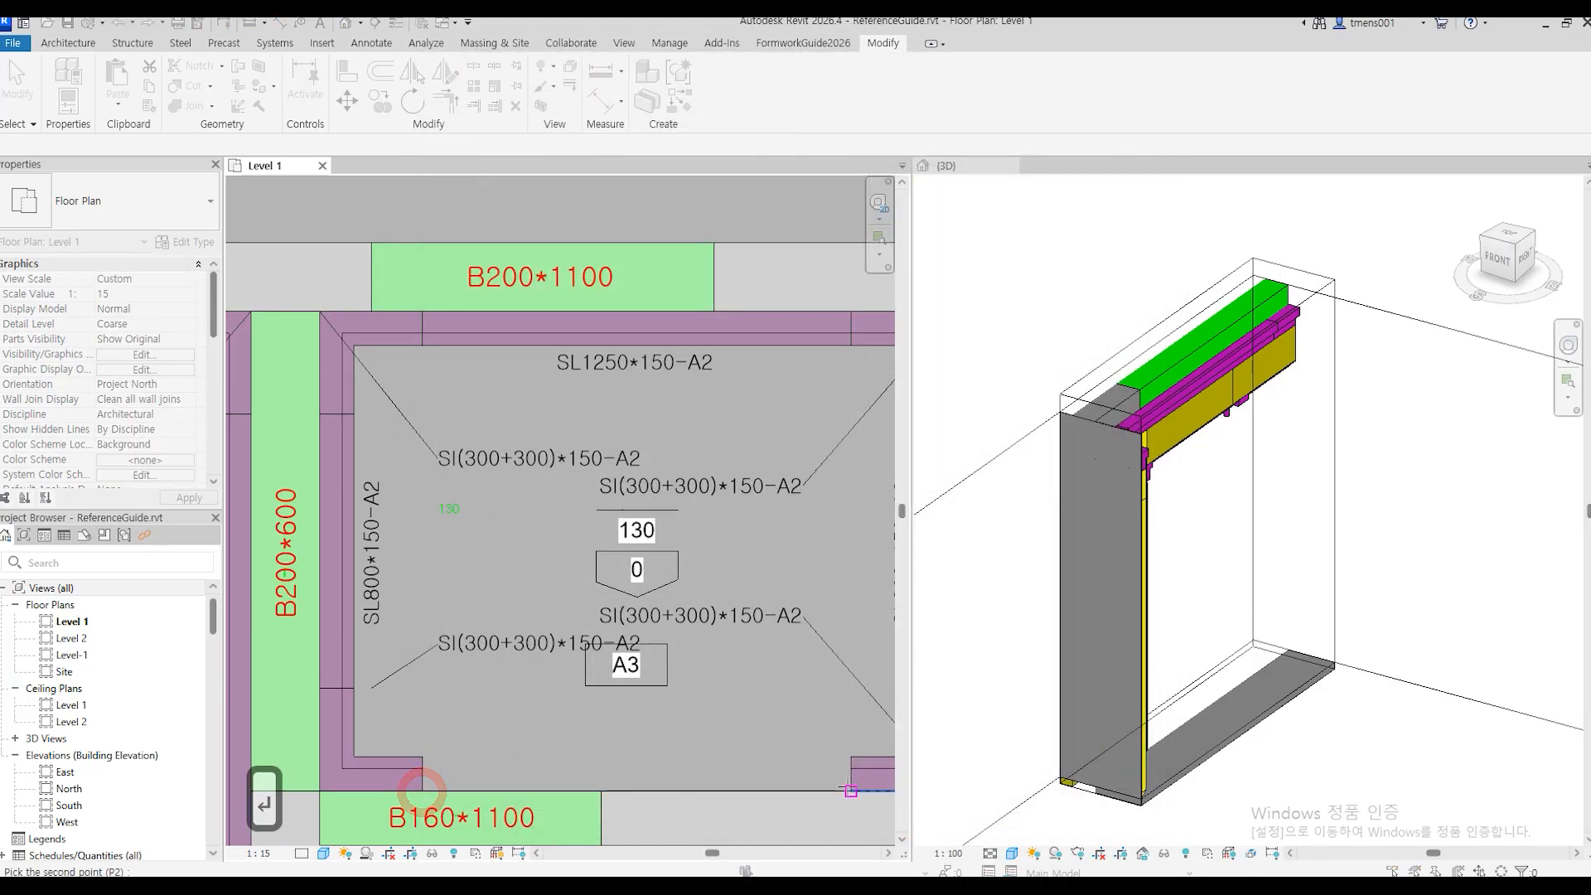
pyautogui.press('Return')
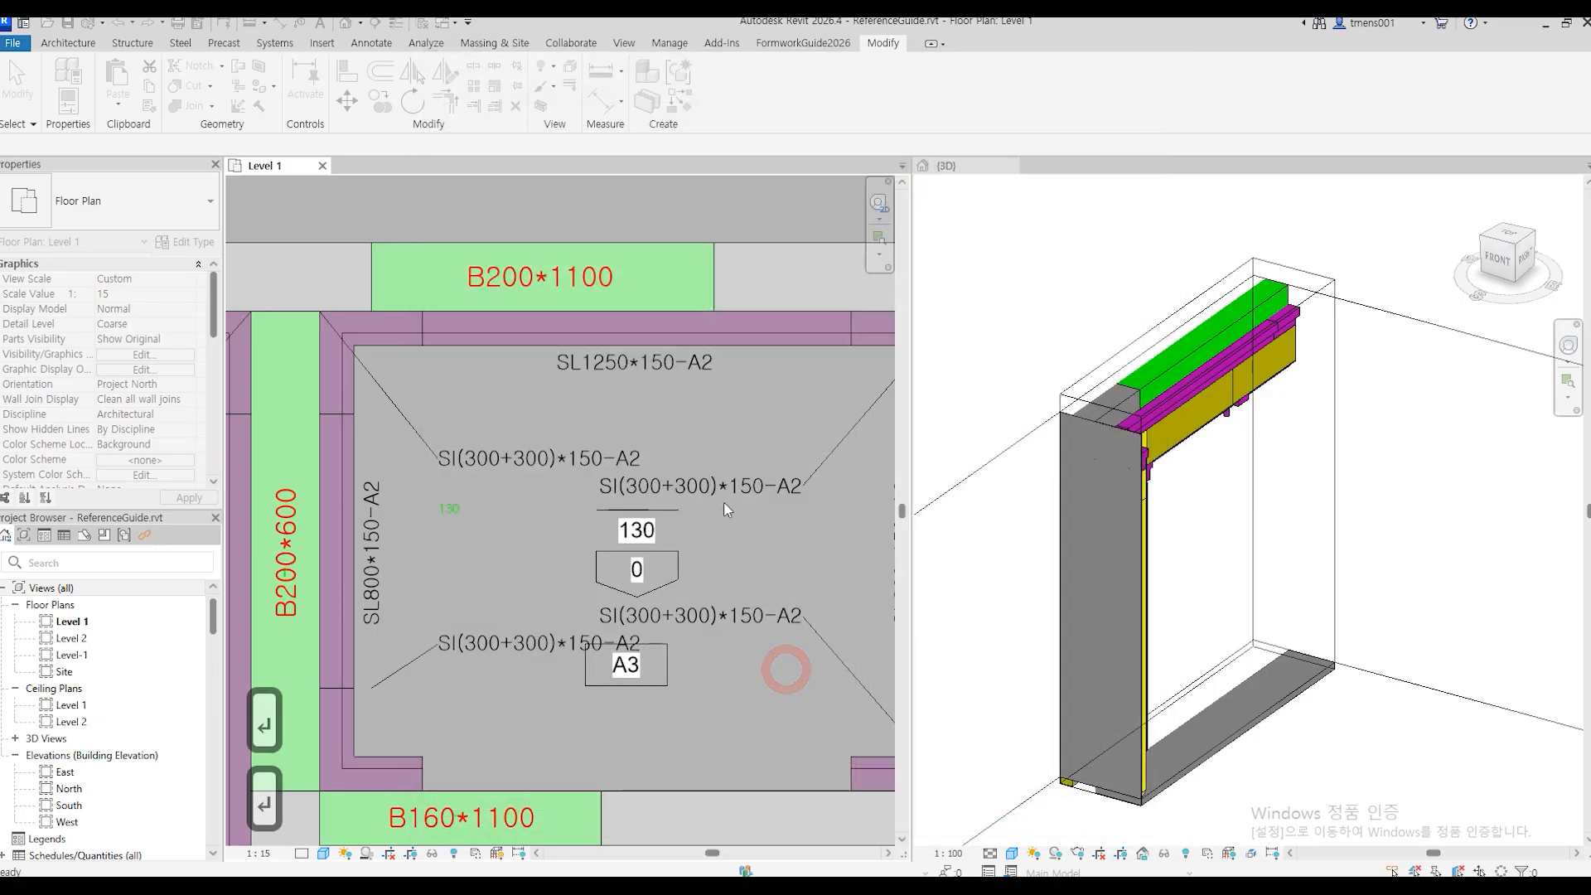
# Generate AL-SL panels along the lower edge of the A1 room below A3, with 300-gap corner pieces at both ends and zone A1(130-100).
pyautogui.scroll(-3, 467, 542)
pyautogui.moveTo(524, 735); pyautogui.dragTo(642, 439, button='middle')
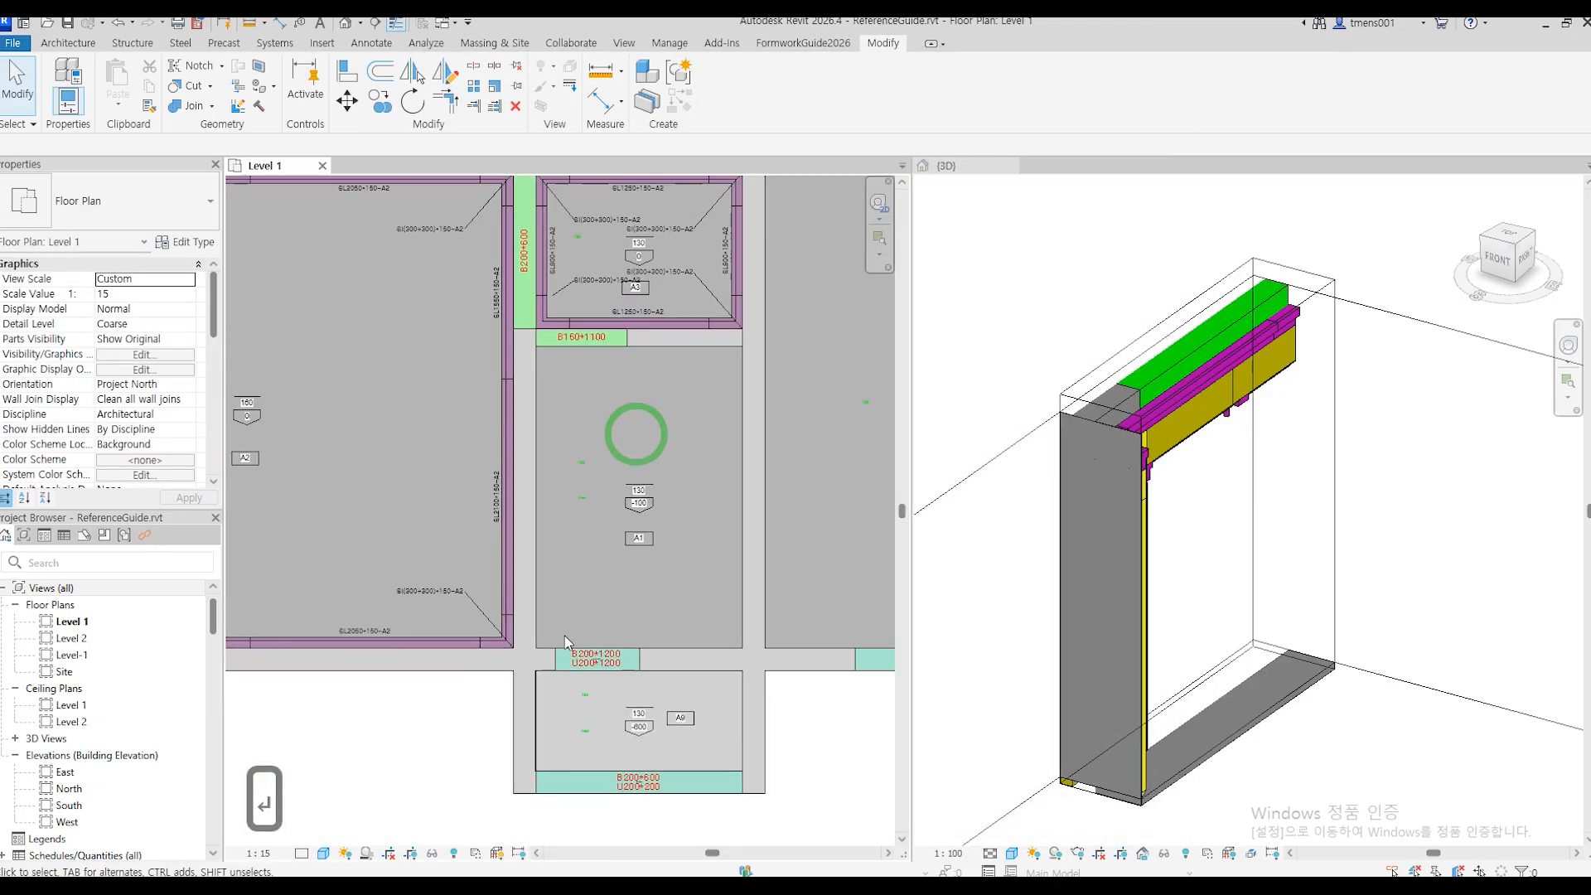
pyautogui.scroll(3, 571, 639)
pyautogui.press('Return')
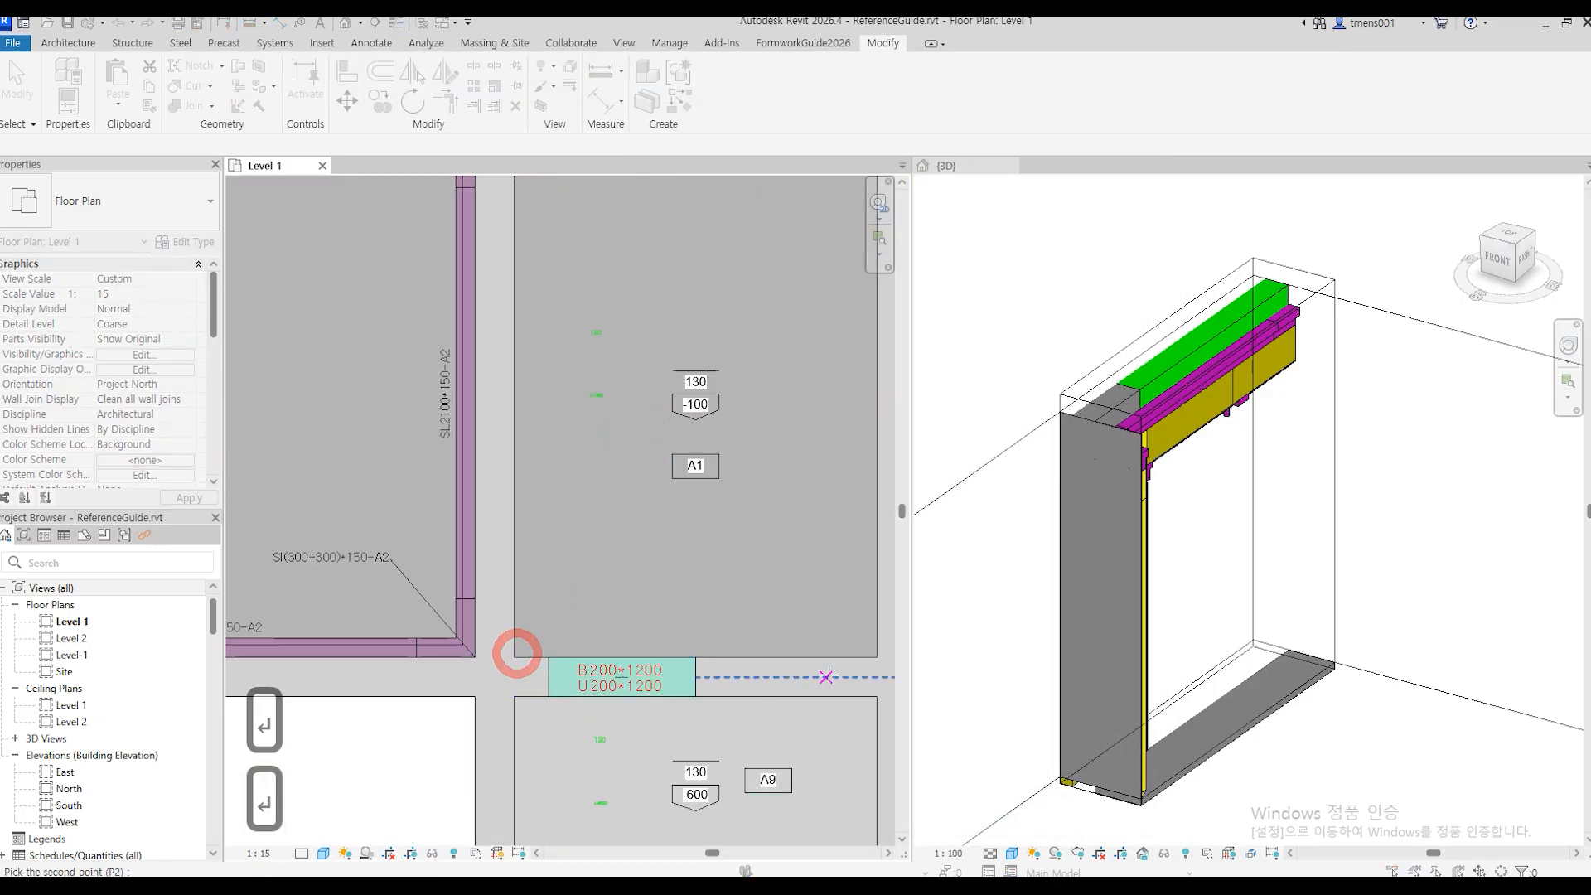
pyautogui.click(870, 657)
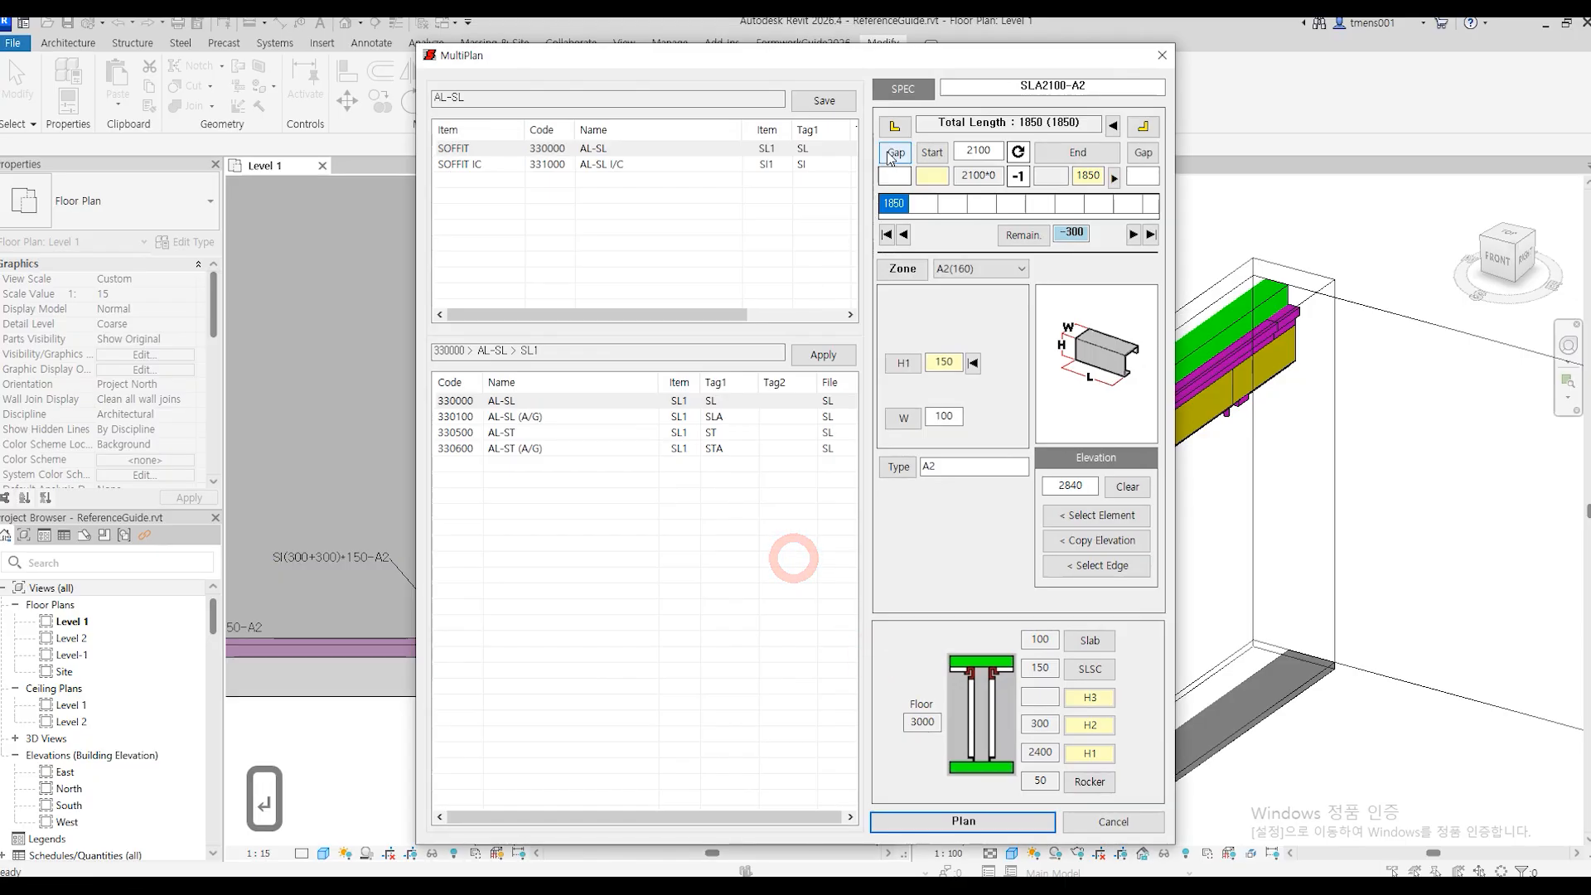
pyautogui.click(893, 129)
pyautogui.click(1143, 127)
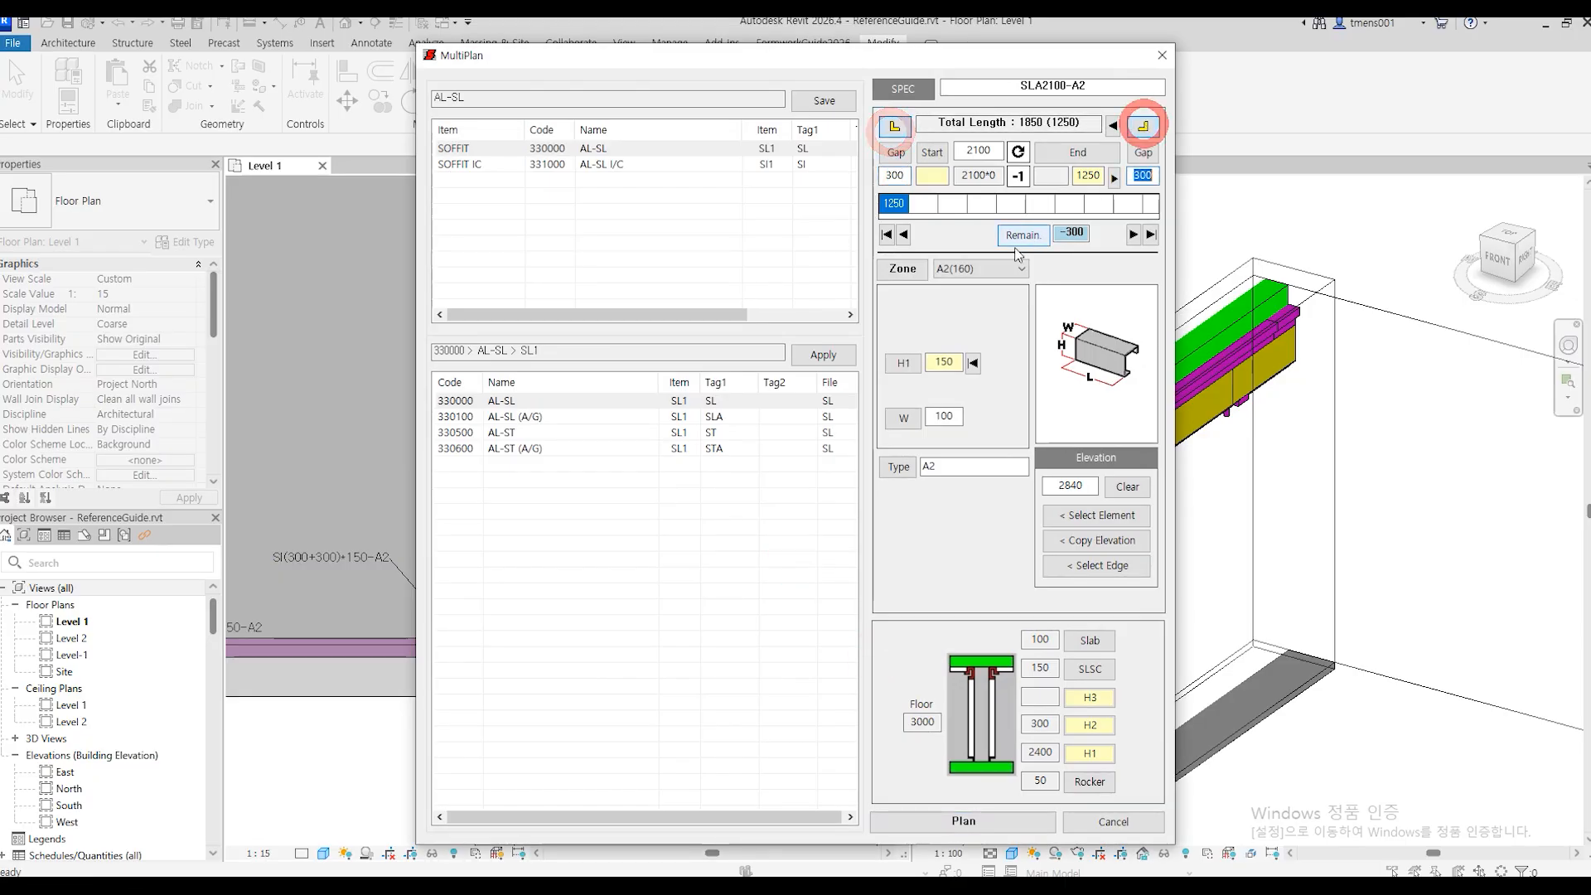
pyautogui.click(964, 269)
pyautogui.click(945, 282)
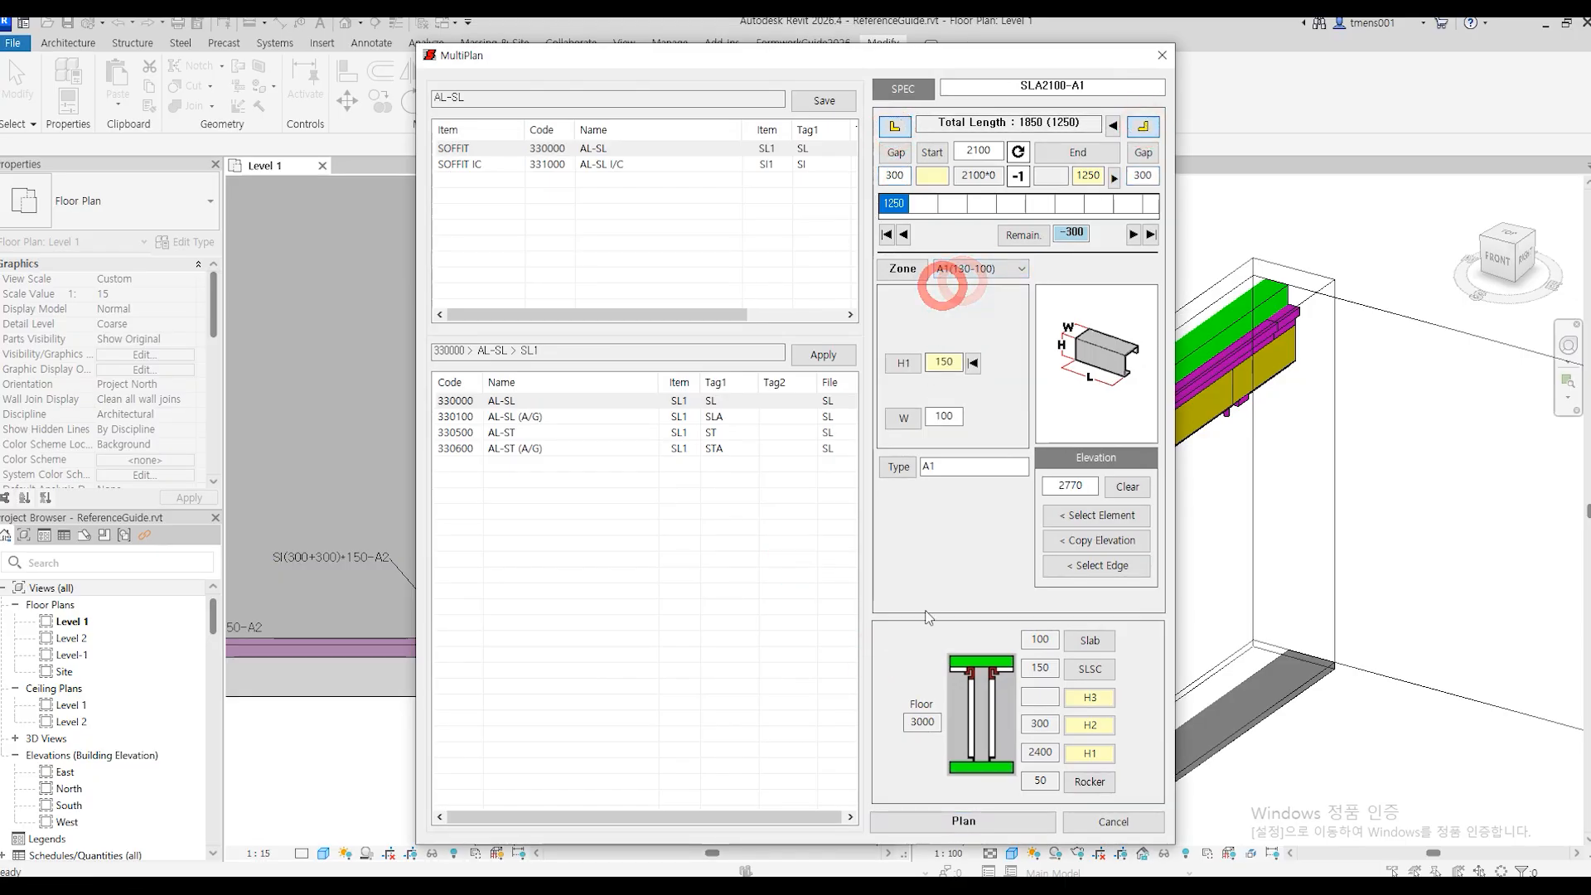
pyautogui.click(955, 819)
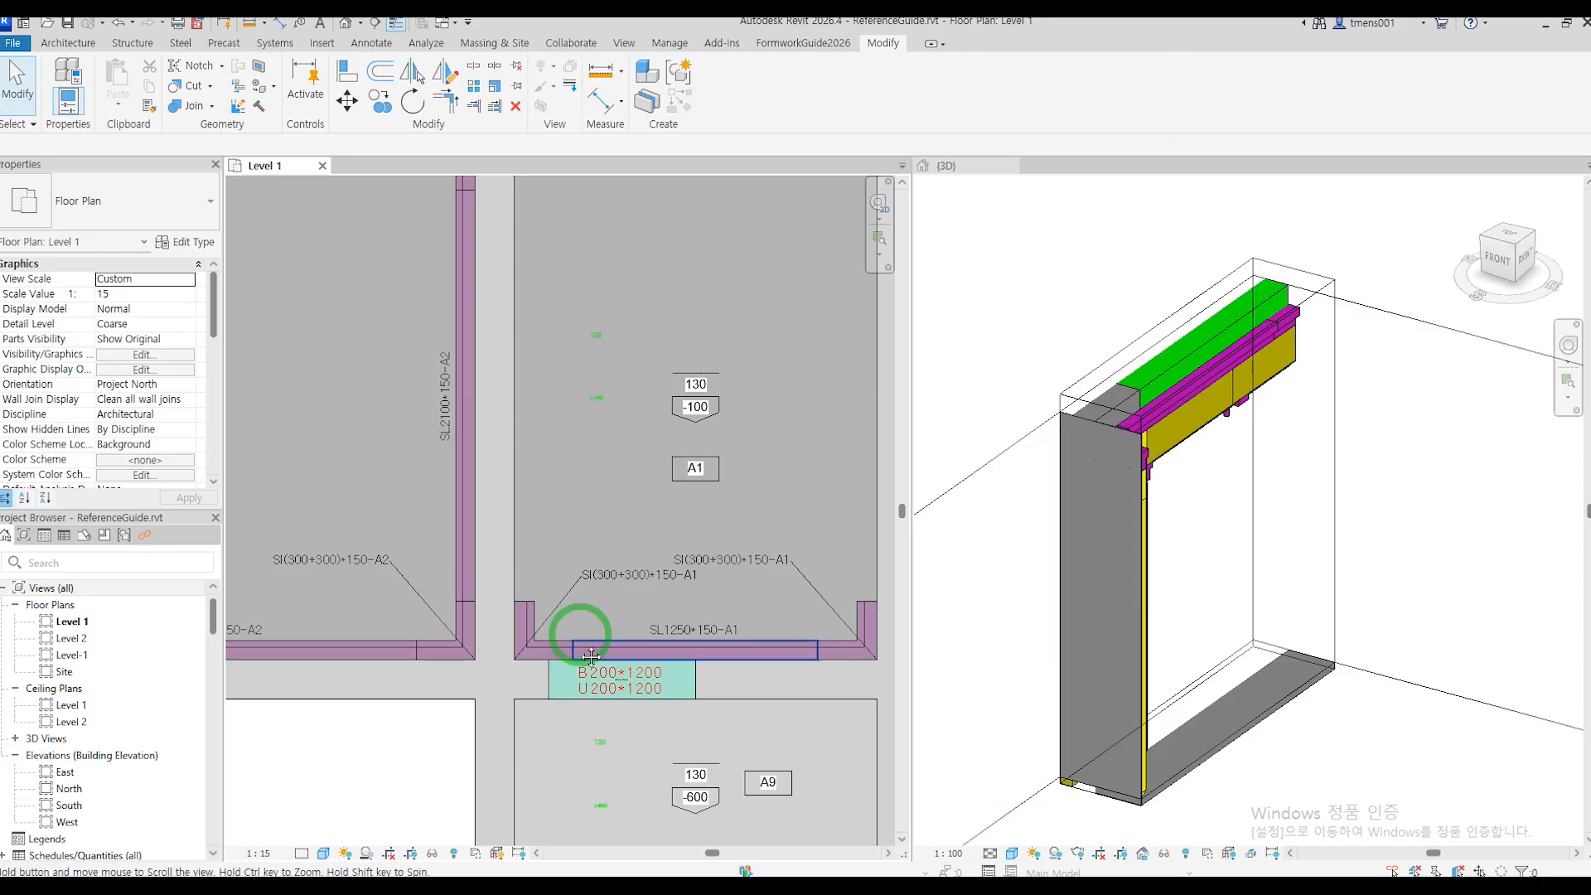
# Generate AL-SL panels along this A1 room's upper edge under the B160*1100 beam, with corner pieces and 300 gaps at both ends.
pyautogui.moveTo(580, 633); pyautogui.dragTo(547, 778, button='middle')
pyautogui.scroll(-1, 546, 778)
pyautogui.press('Return')
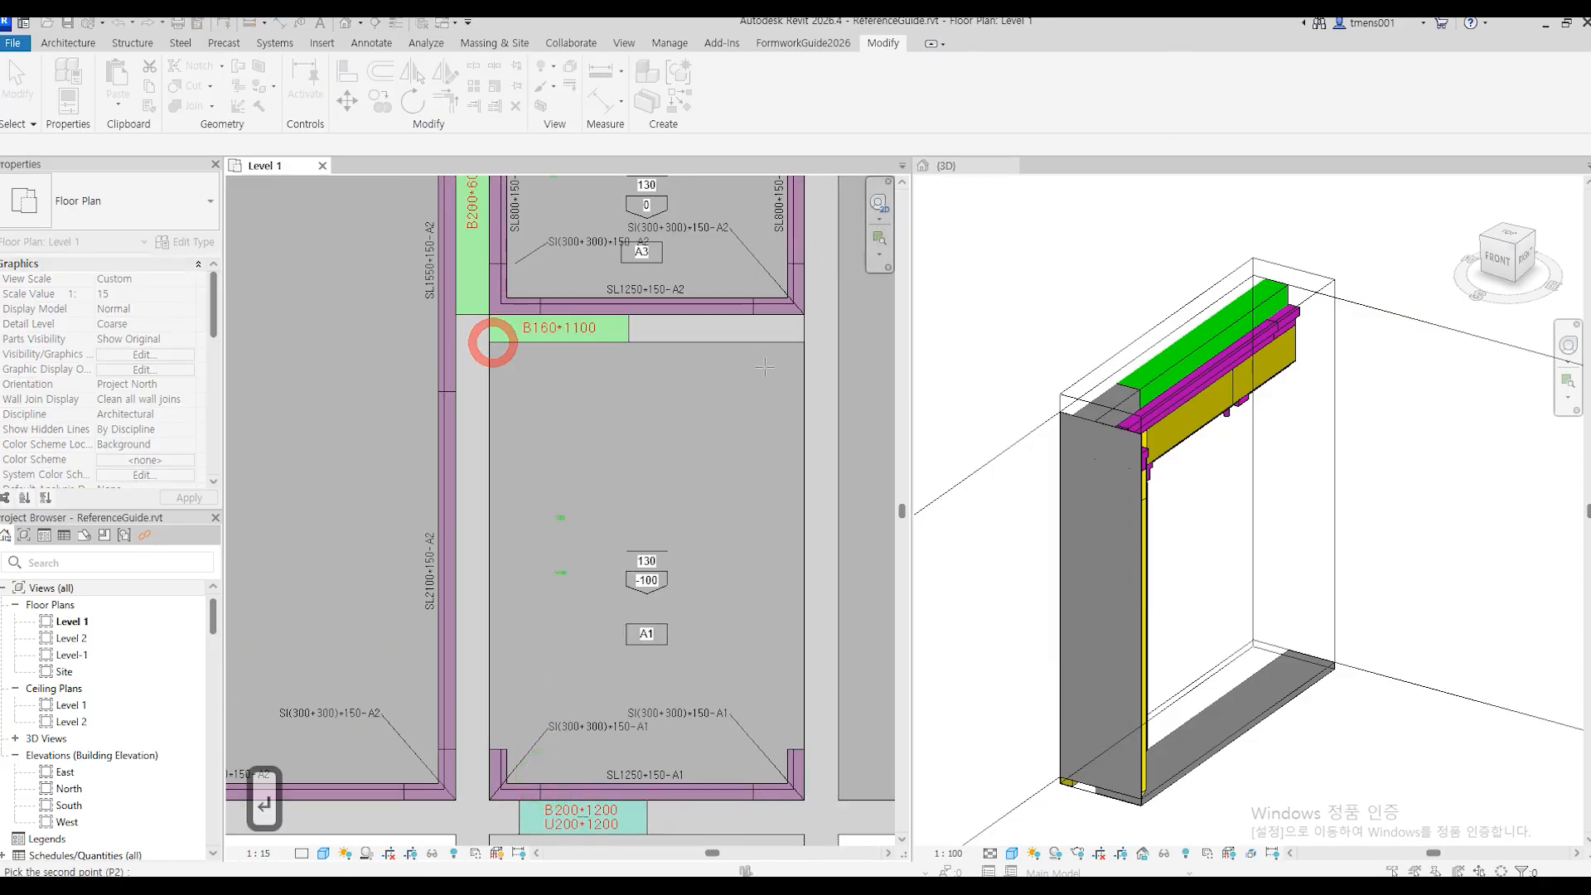
pyautogui.click(803, 342)
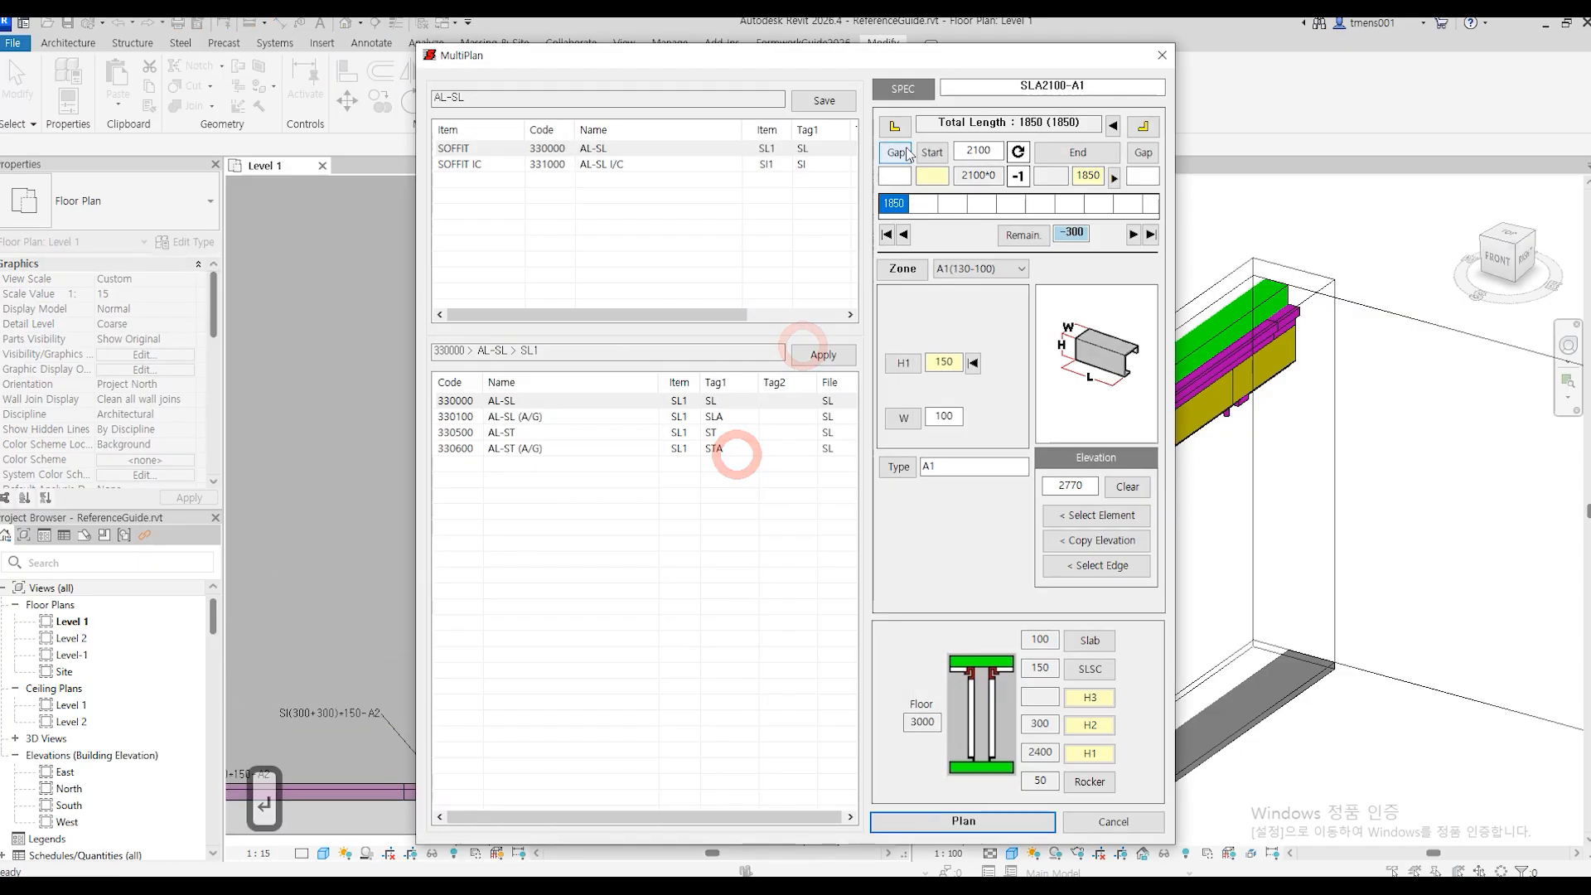
pyautogui.click(895, 126)
pyautogui.click(997, 822)
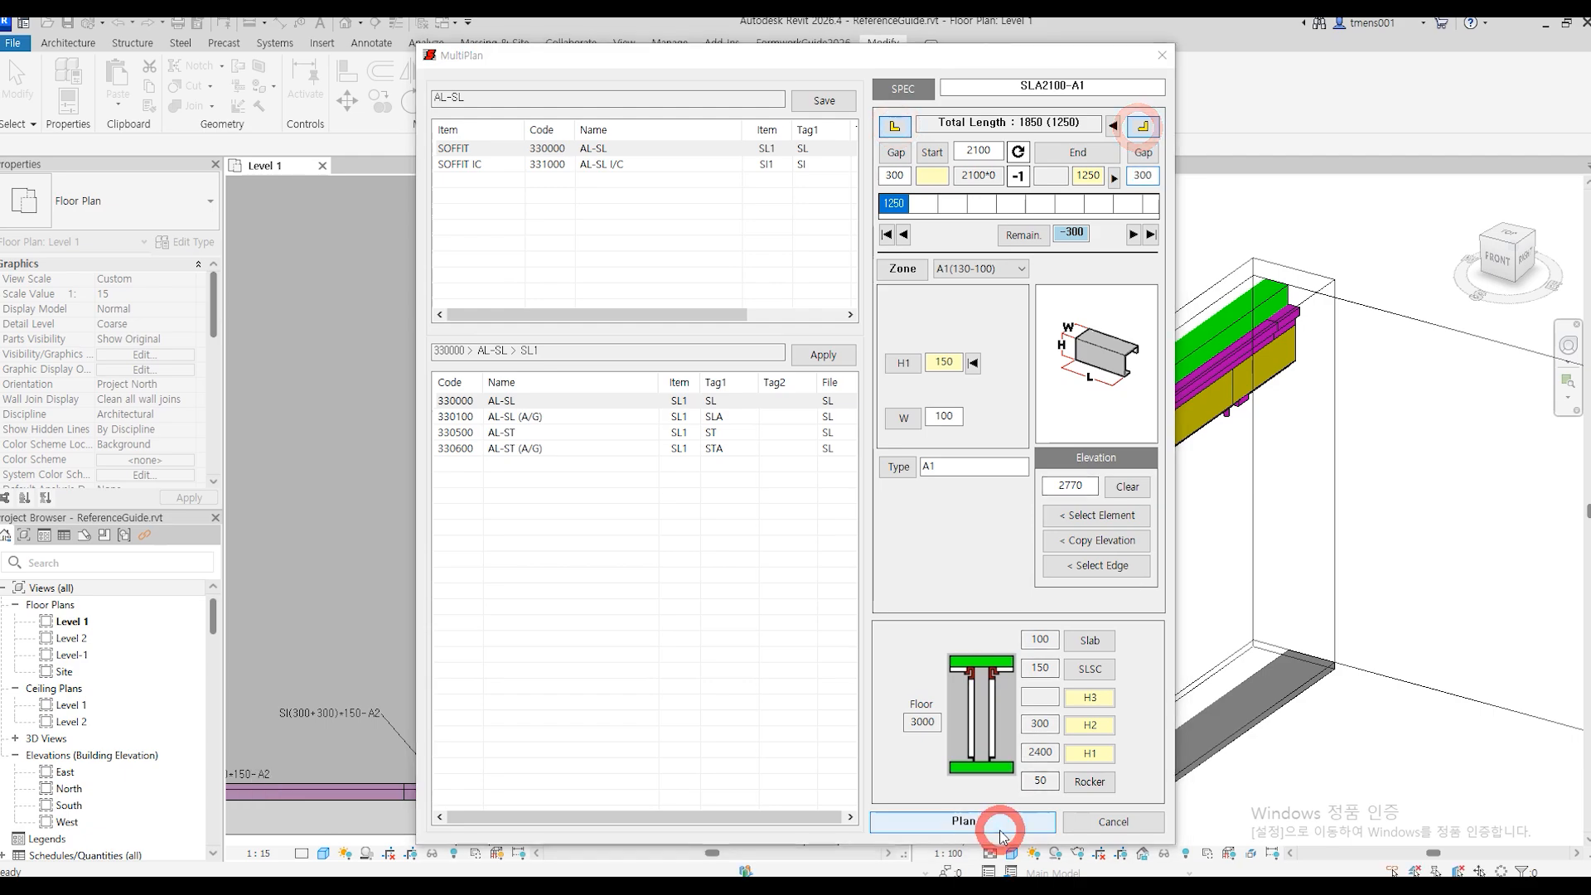
# Fill the space between the corner pieces on this A1 room's left edge with a 2090 AL-SL panel.
pyautogui.scroll(5, 509, 742)
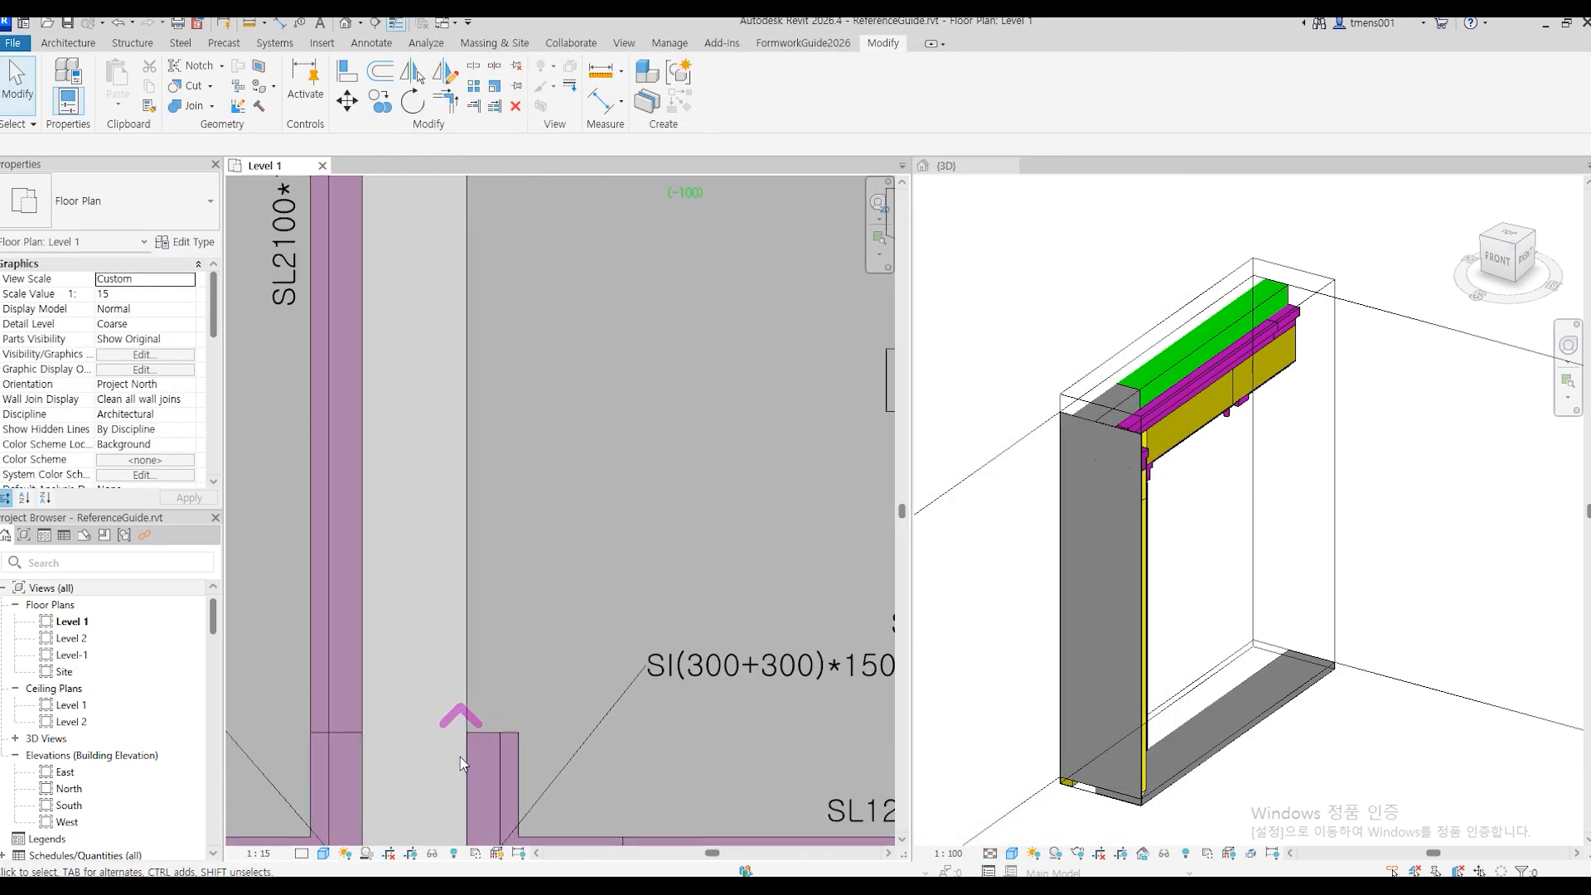
pyautogui.press('Return')
pyautogui.click(468, 734)
pyautogui.scroll(-4, 472, 732)
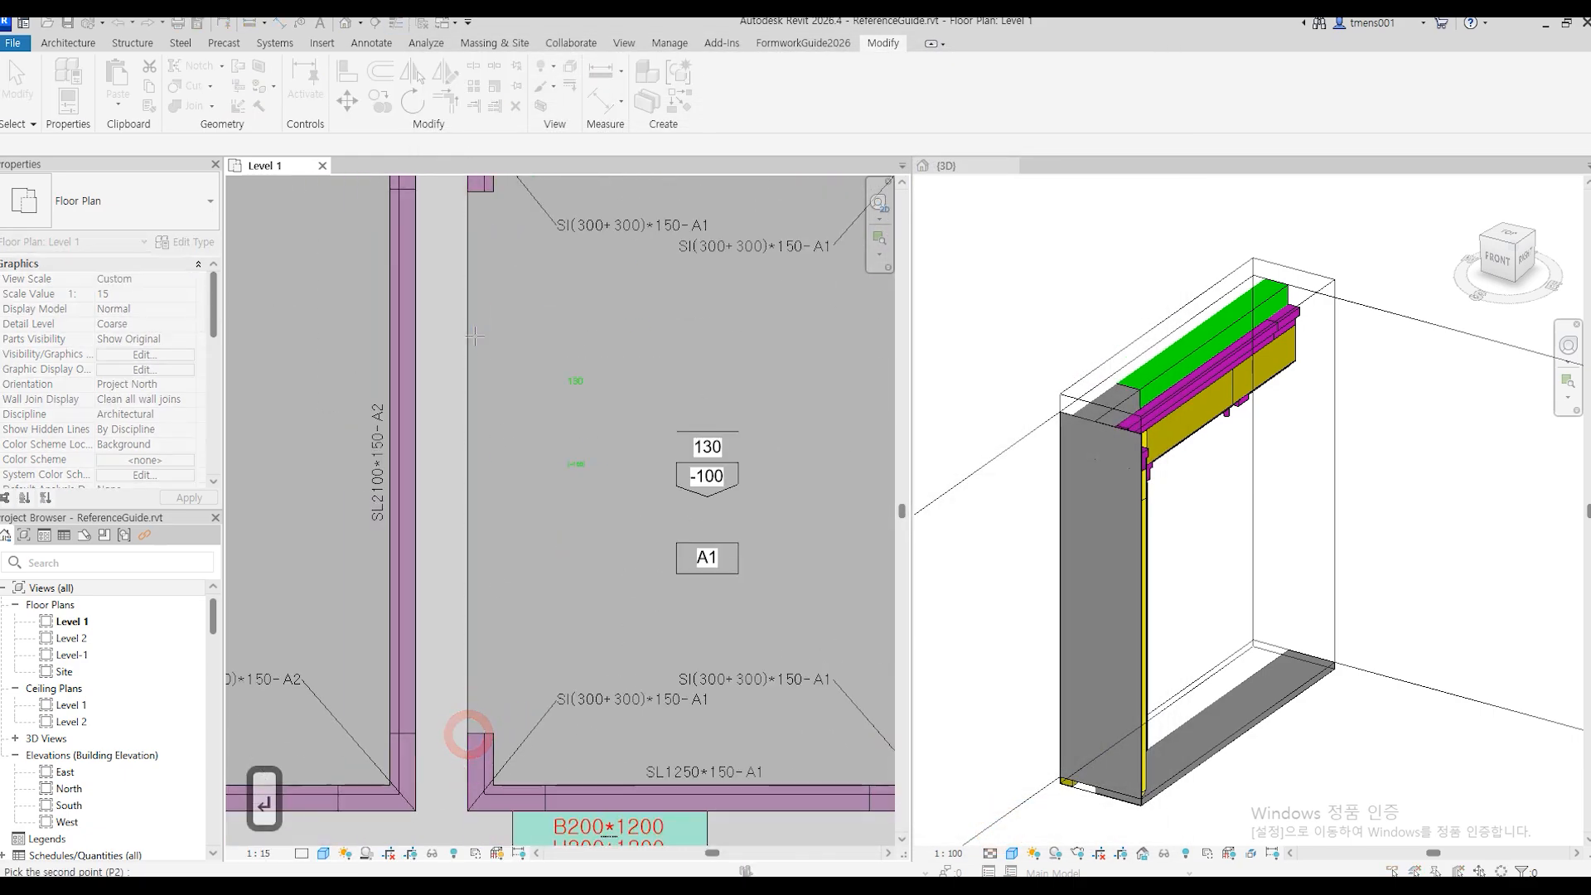
pyautogui.moveTo(469, 280); pyautogui.dragTo(509, 374, button='middle')
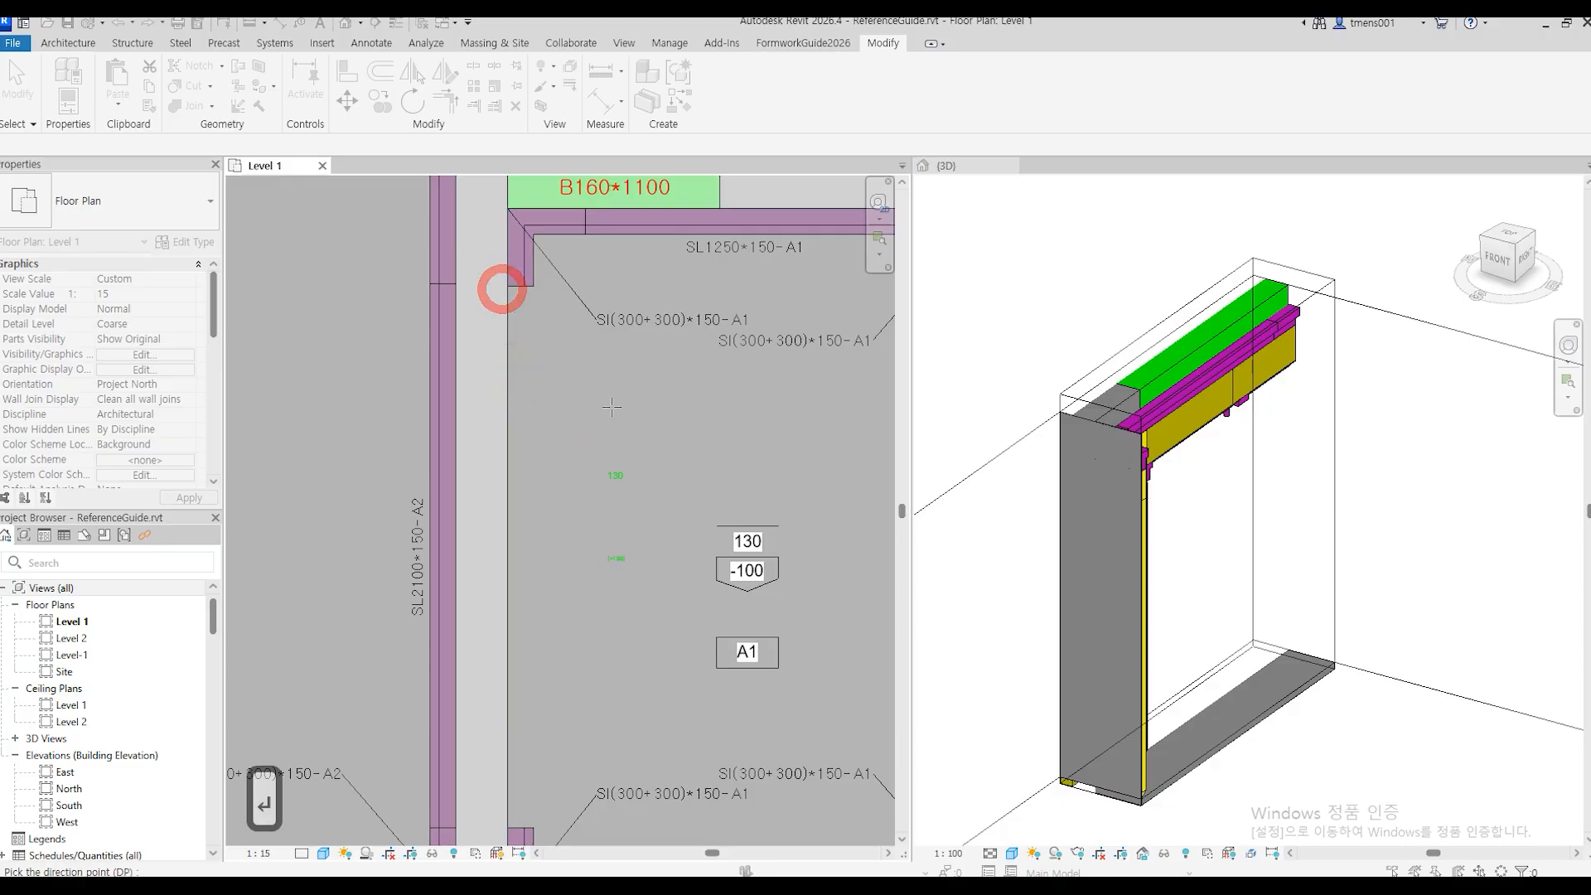
pyautogui.press('Return')
# Fill the space between the corner pieces on this A1 room's right edge with a 2090 AL-SL panel.
pyautogui.scroll(-3, 584, 423)
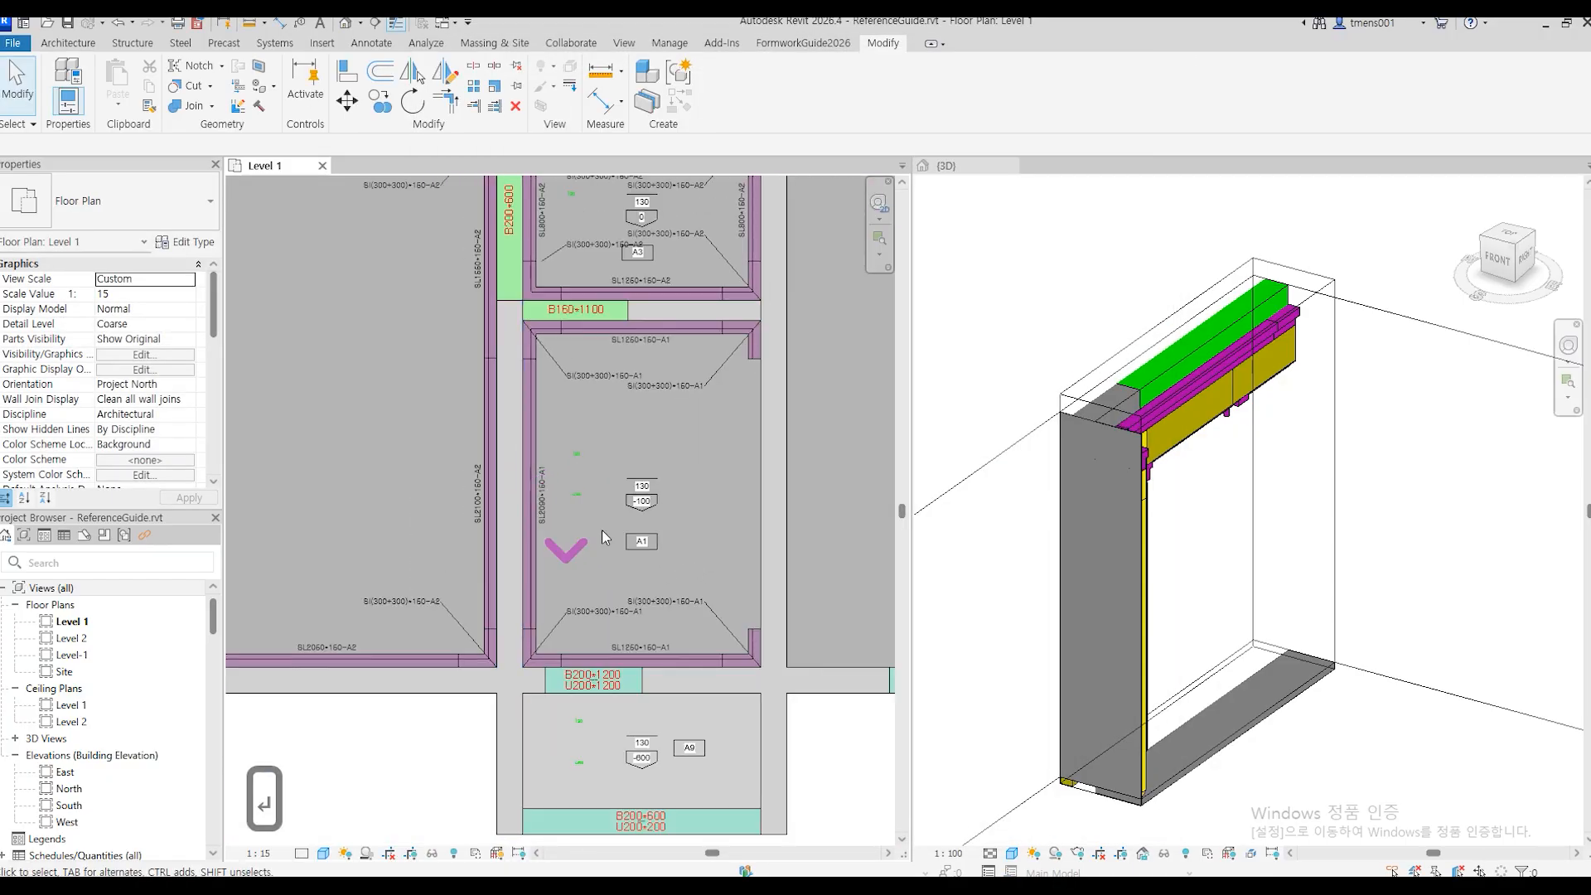
pyautogui.scroll(2, 760, 635)
pyautogui.press('Return')
pyautogui.click(761, 629)
pyautogui.moveTo(770, 316); pyautogui.dragTo(740, 655, button='middle')
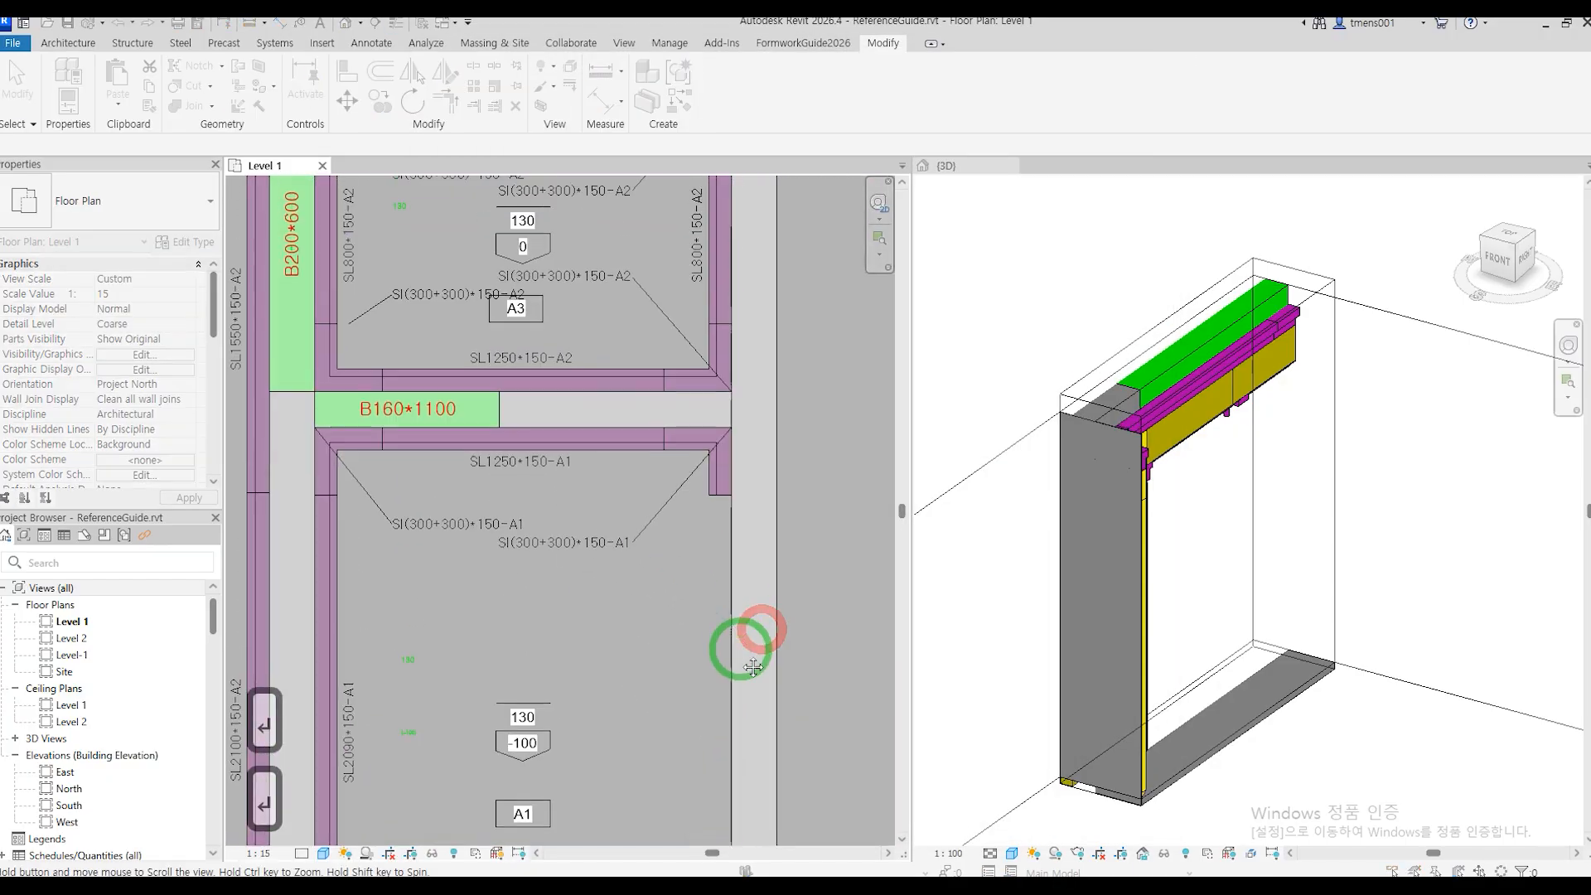
pyautogui.click(585, 603)
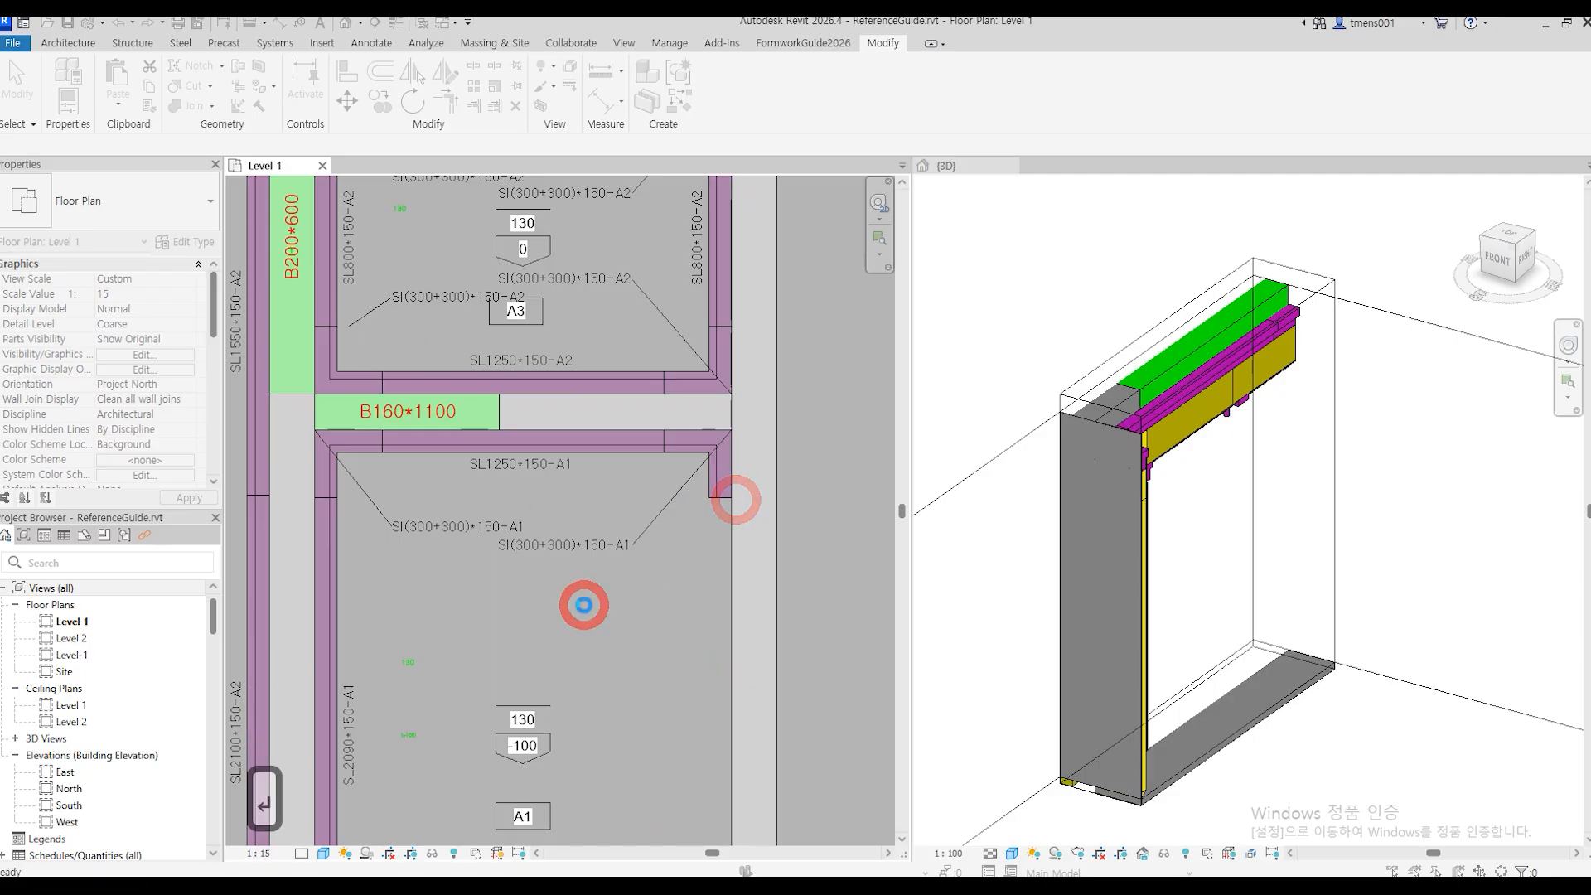
pyautogui.press('Return')
# Generate AL-SL panels of 1800 and 350 along the large A3 room's lower edge, with corner pieces, 300 gaps at both ends and zone A3(130).
pyautogui.scroll(-4, 578, 575)
pyautogui.scroll(-1, 579, 575)
pyautogui.scroll(2, 689, 712)
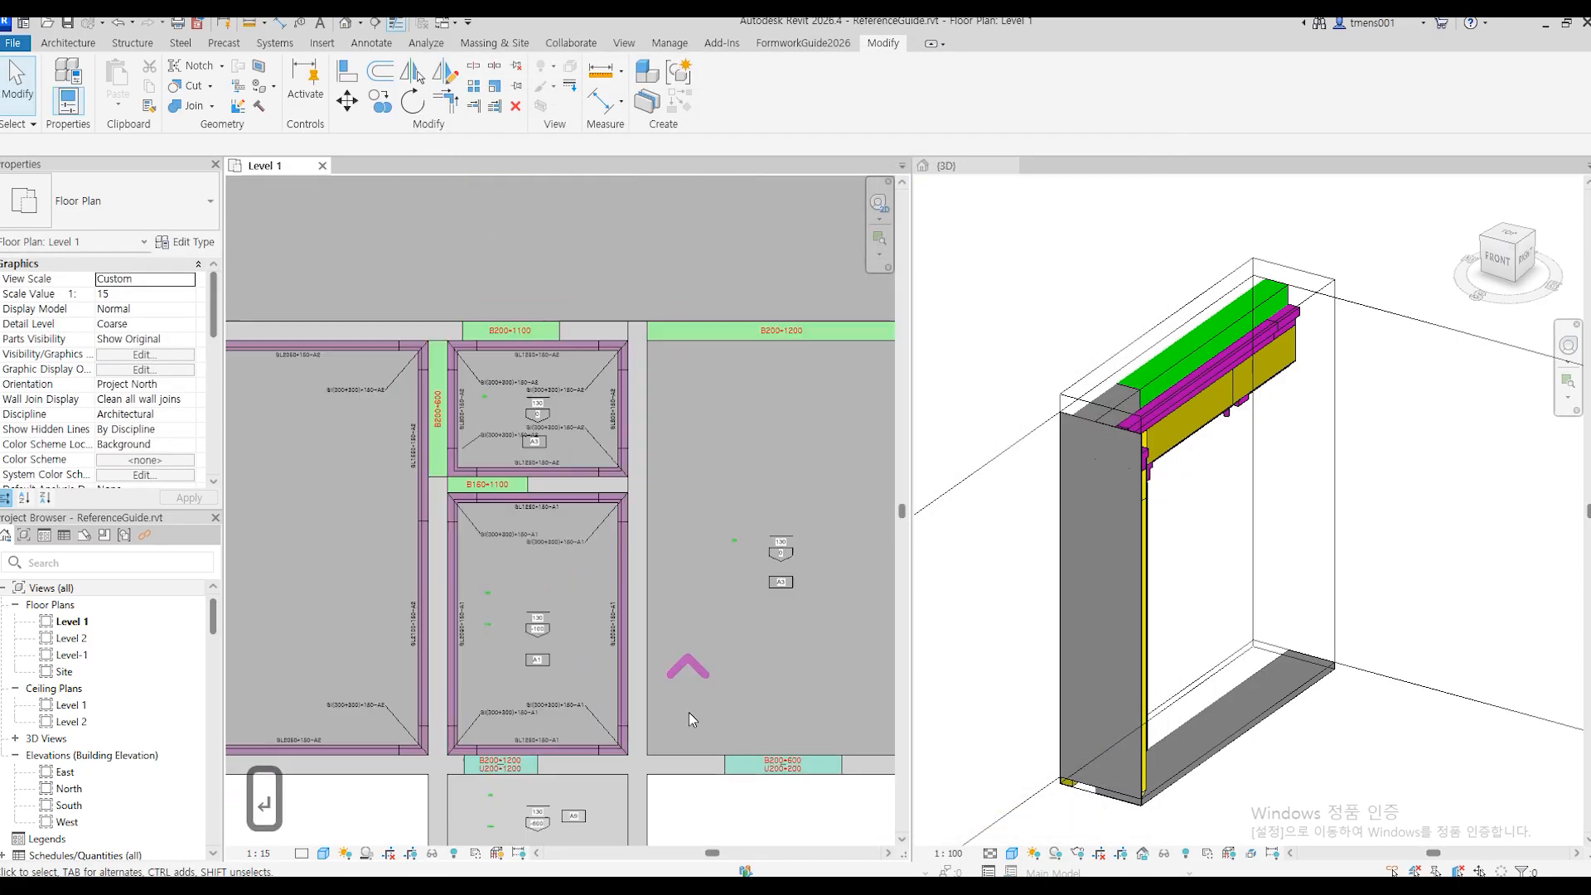
pyautogui.moveTo(722, 758); pyautogui.dragTo(590, 708, button='middle')
pyautogui.scroll(2, 708, 535)
pyautogui.scroll(-1, 687, 539)
pyautogui.scroll(-1, 653, 539)
pyautogui.press('Return')
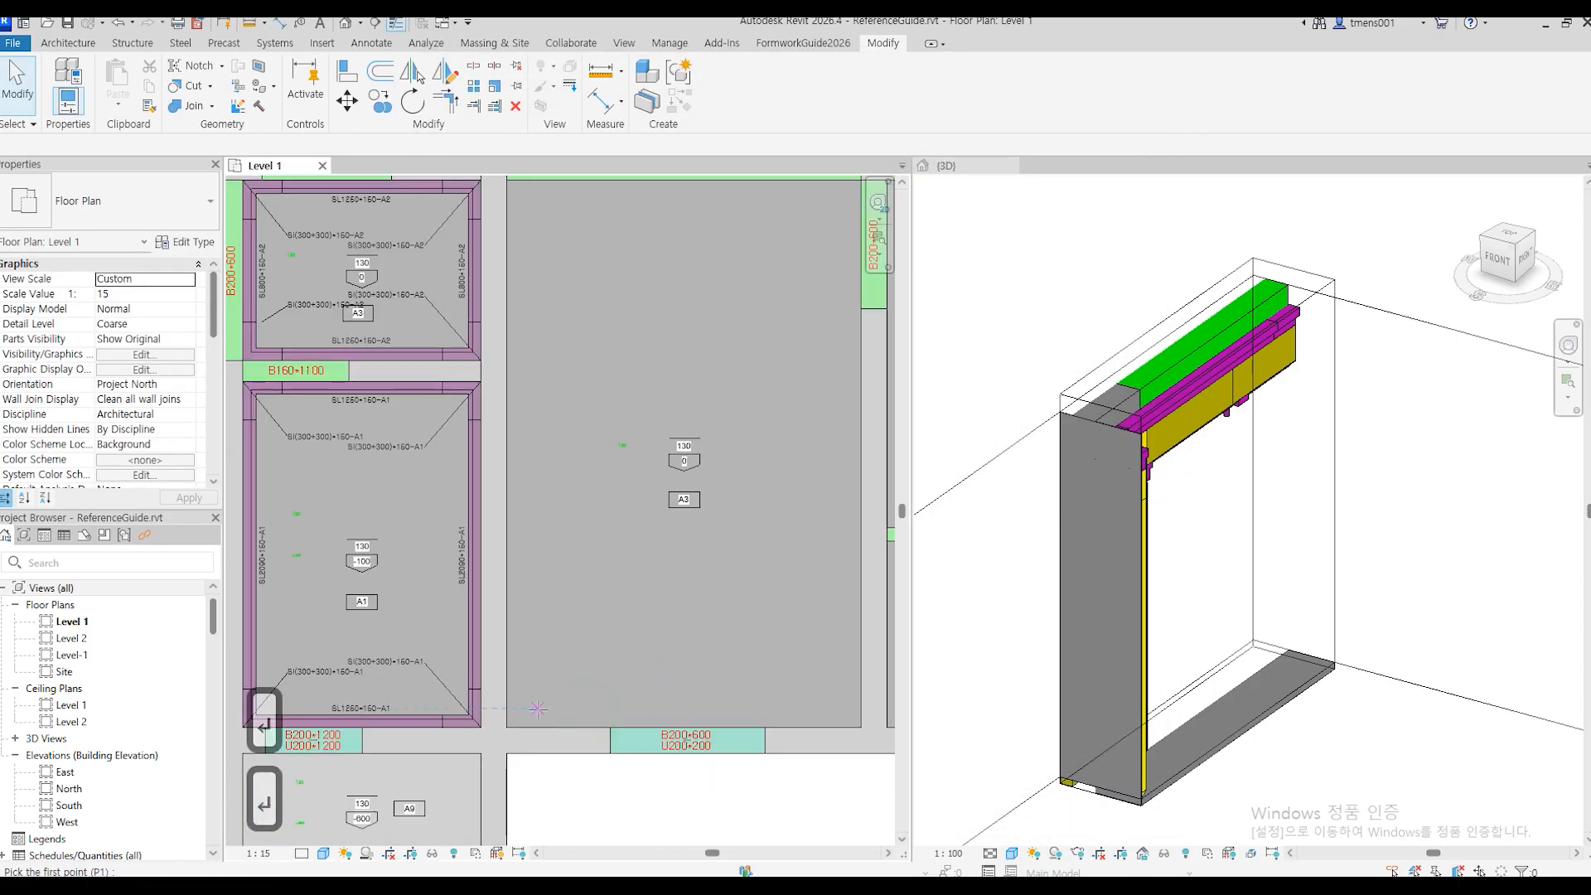
pyautogui.click(856, 725)
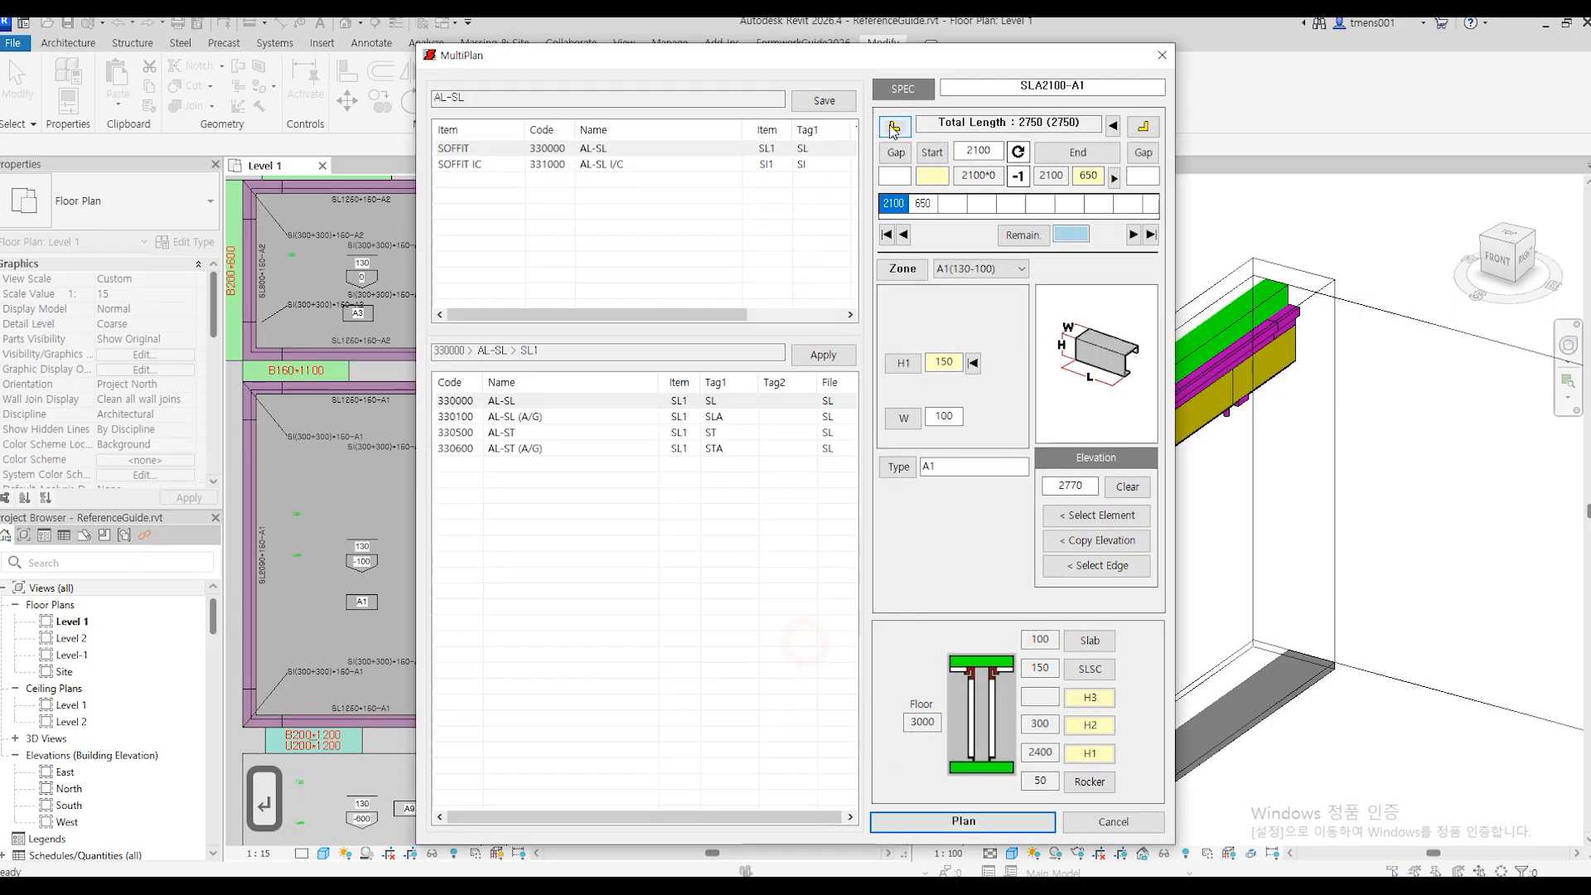
pyautogui.click(1142, 127)
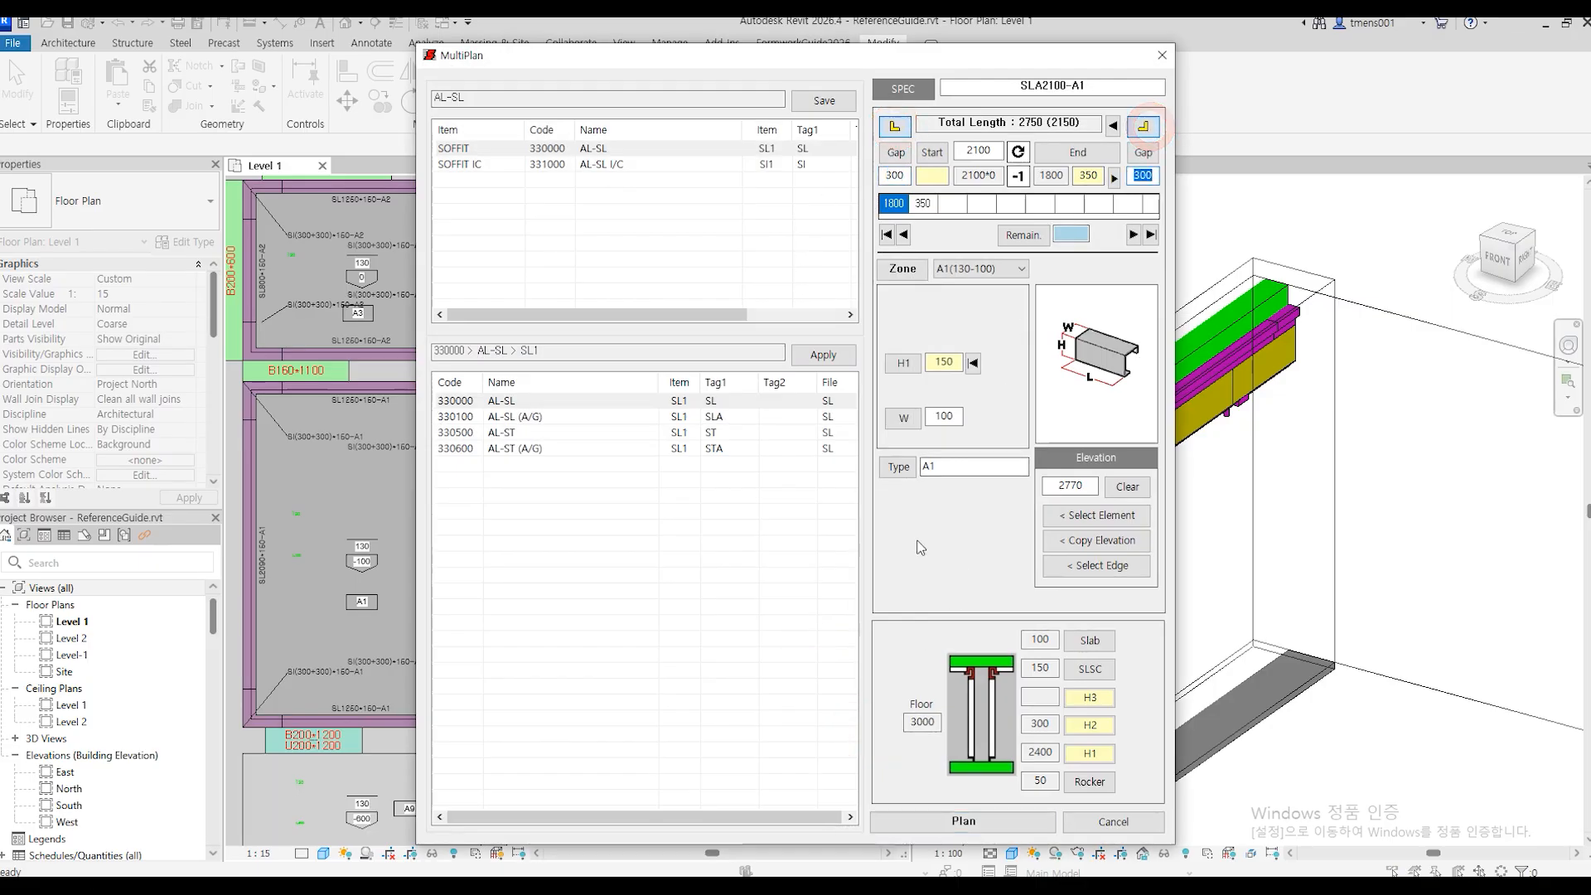
pyautogui.click(961, 269)
pyautogui.click(951, 305)
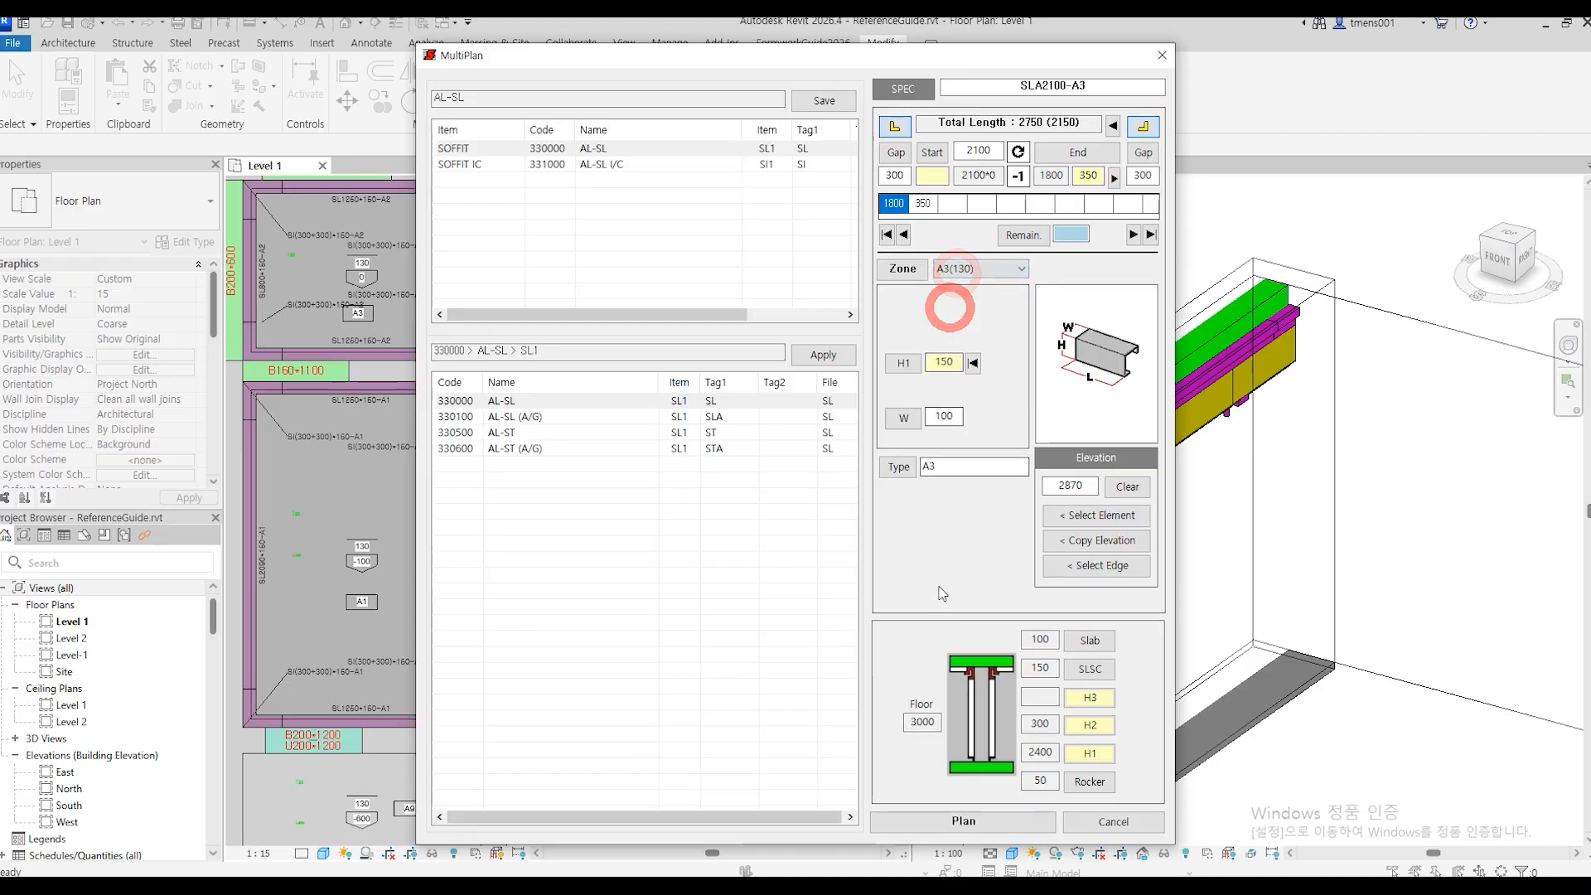
pyautogui.click(962, 820)
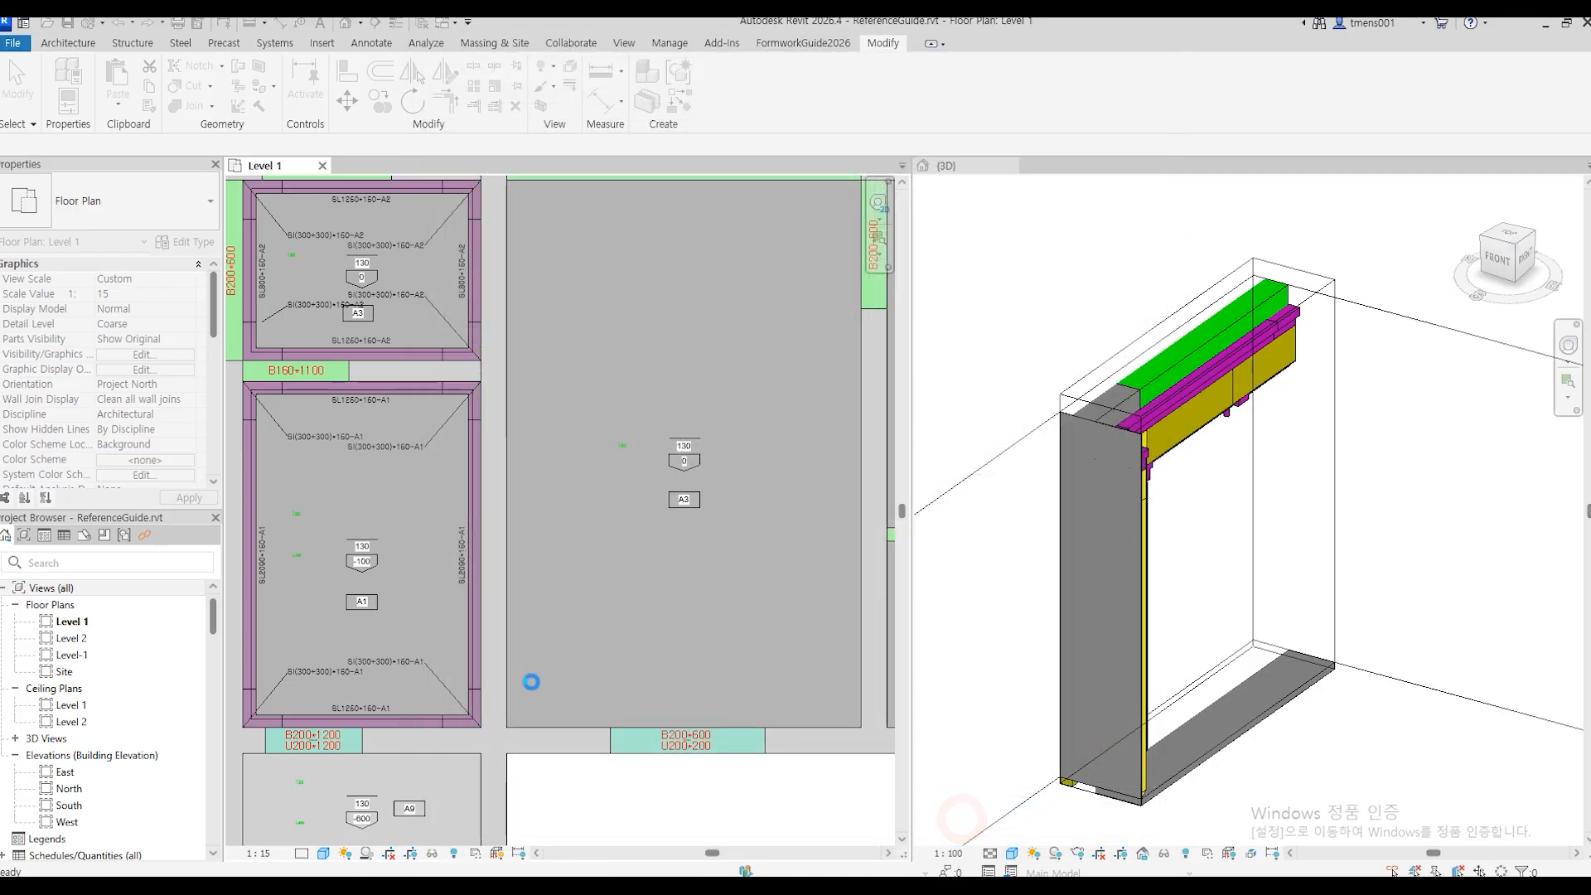
# Generate an AL-SL panel along this A3 room's upper edge under the B200*1200 beam, with corner pieces and 300 gaps at both ends.
pyautogui.moveTo(639, 349); pyautogui.dragTo(636, 459, button='middle')
pyautogui.press('Return')
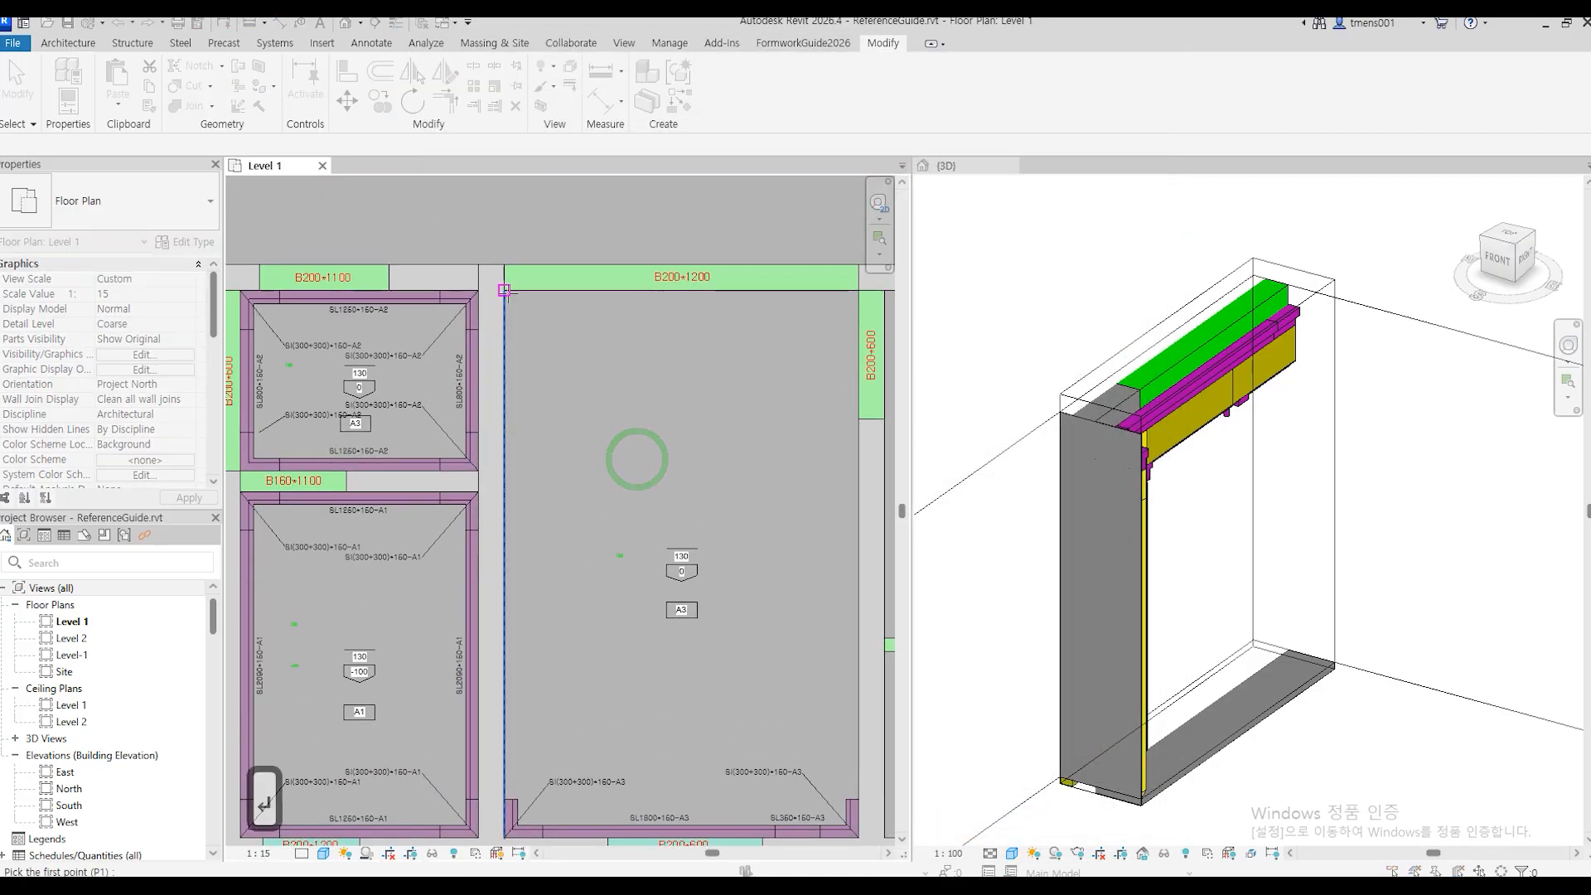
pyautogui.click(504, 289)
pyautogui.click(859, 290)
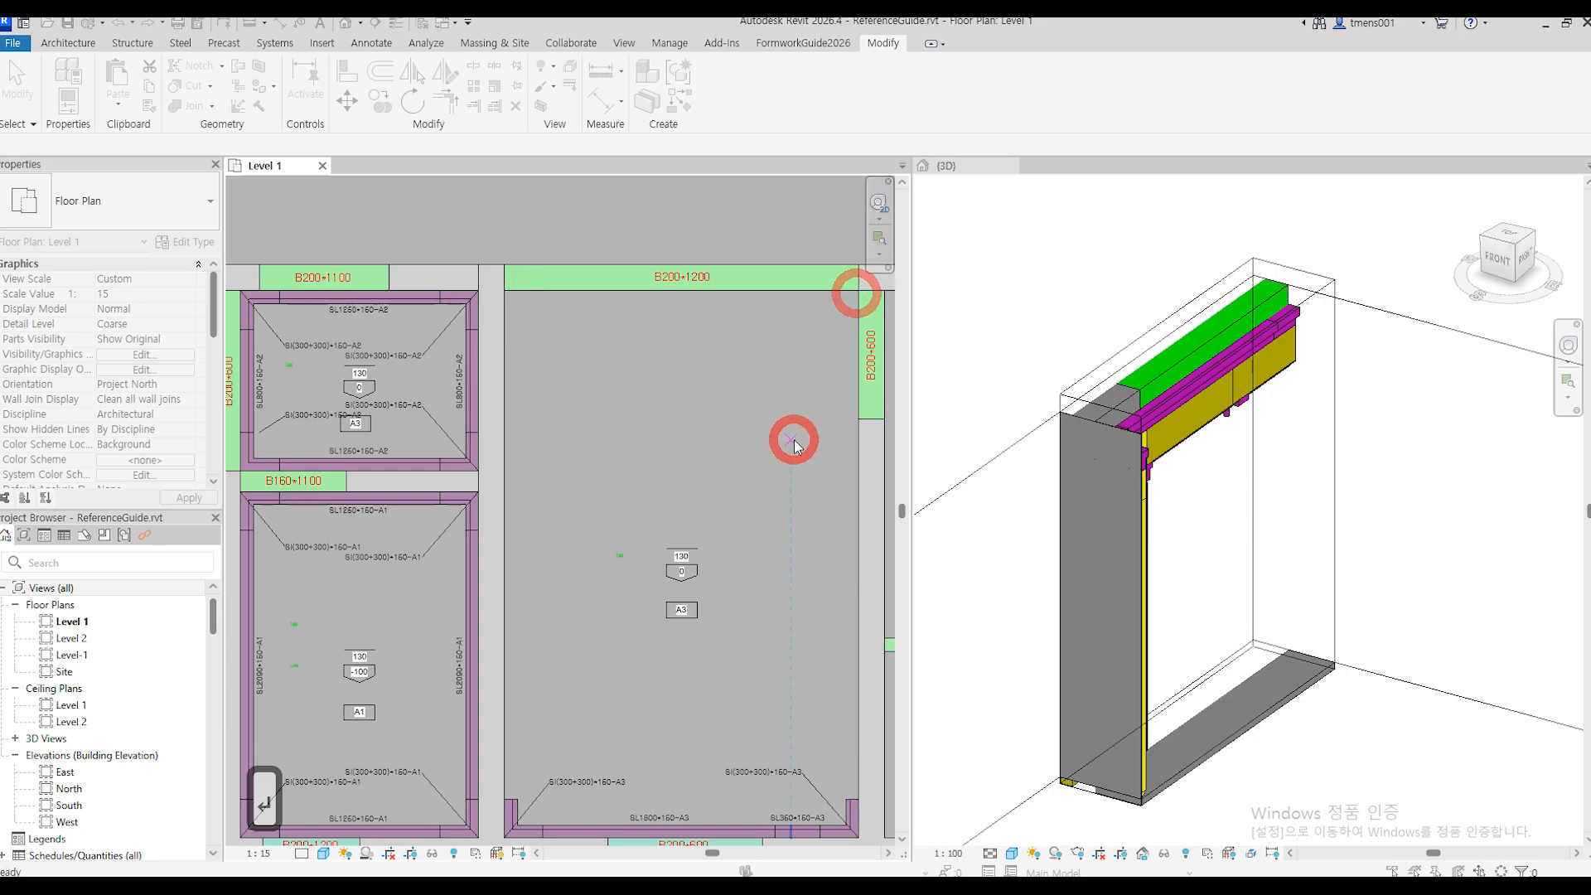
pyautogui.click(896, 125)
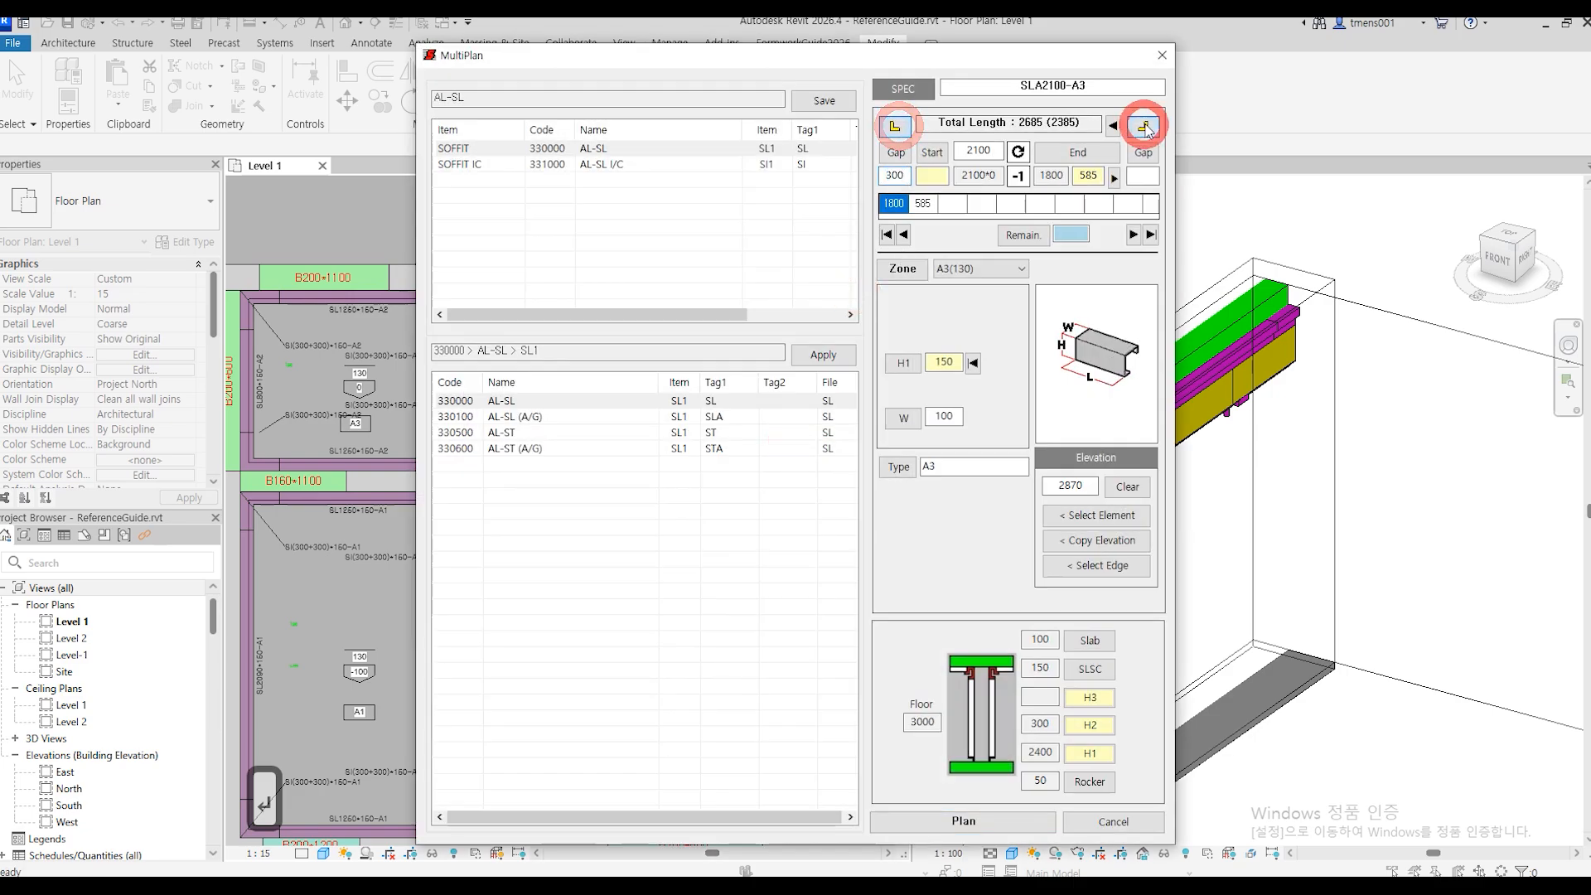
pyautogui.click(964, 821)
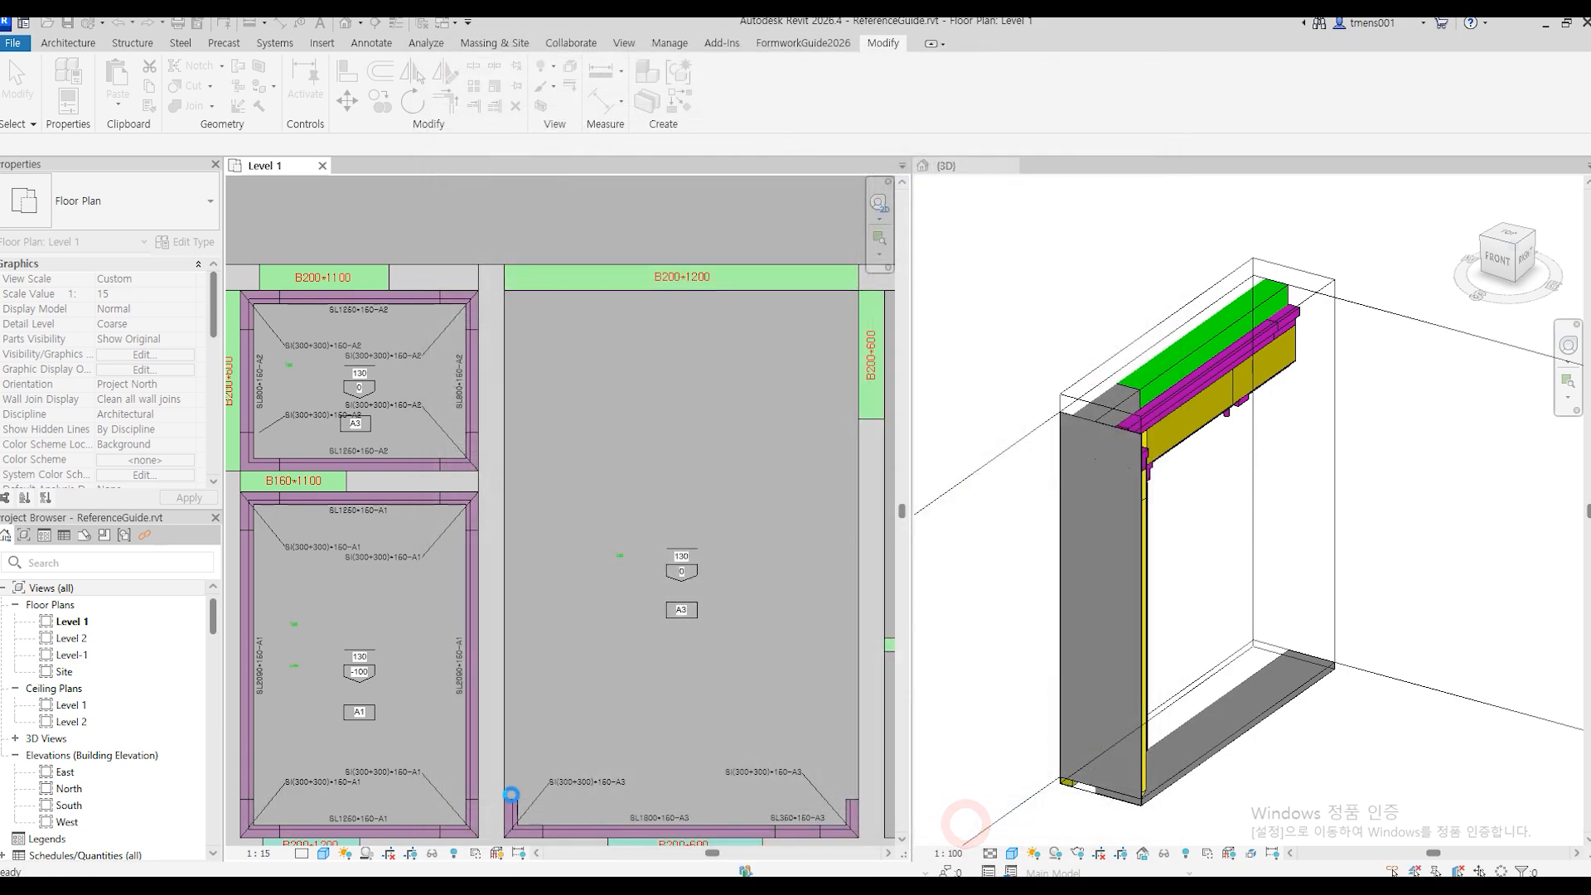
pyautogui.scroll(3, 509, 795)
pyautogui.press('Return')
pyautogui.click(504, 802)
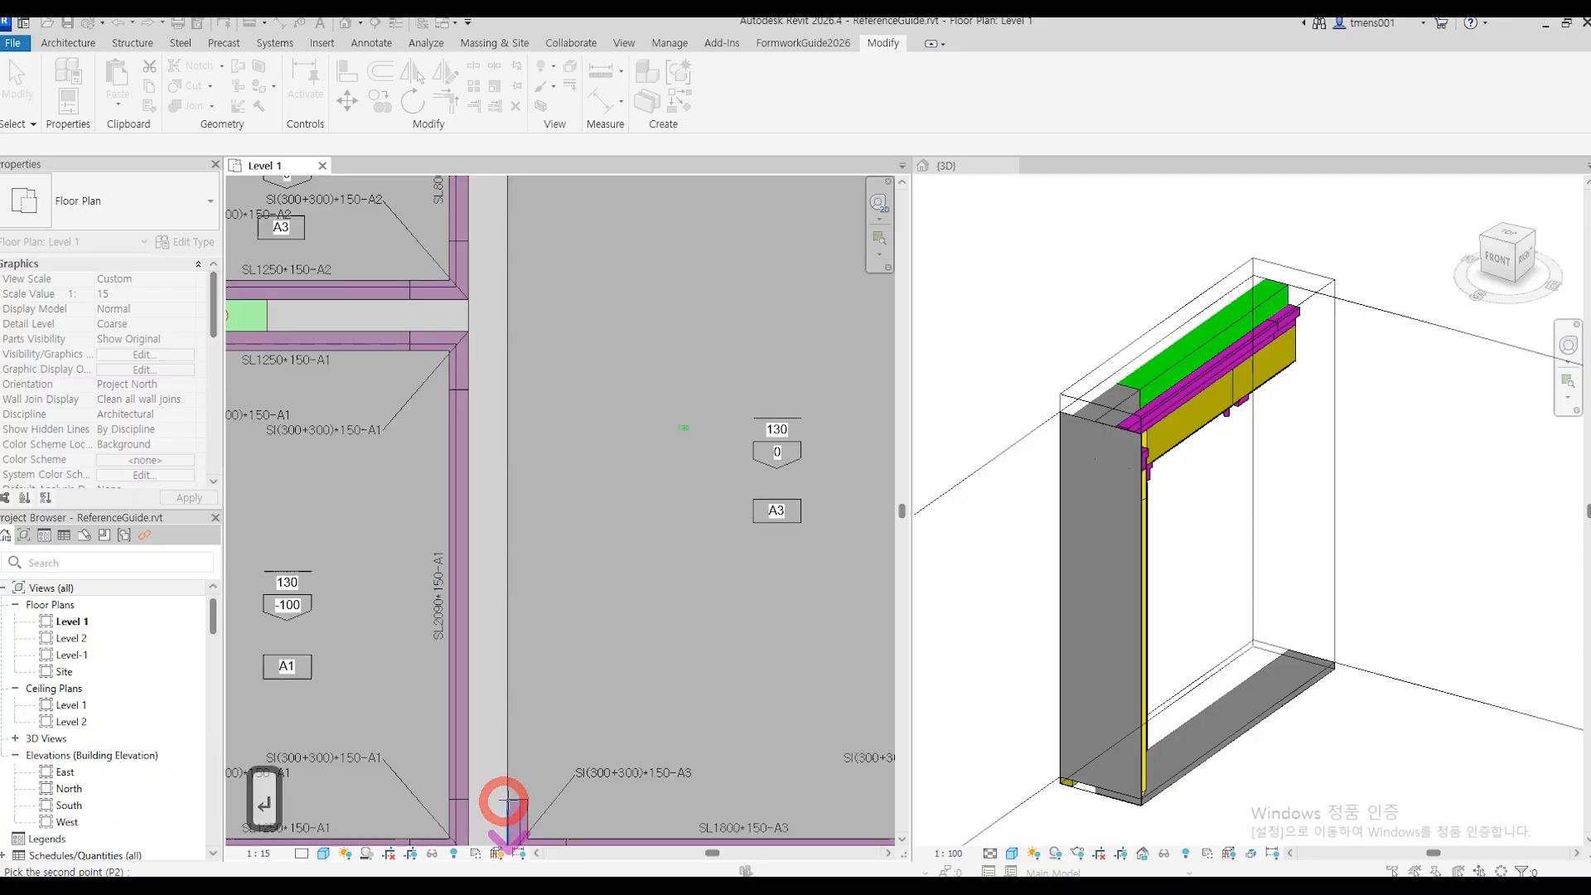
pyautogui.scroll(-3, 508, 802)
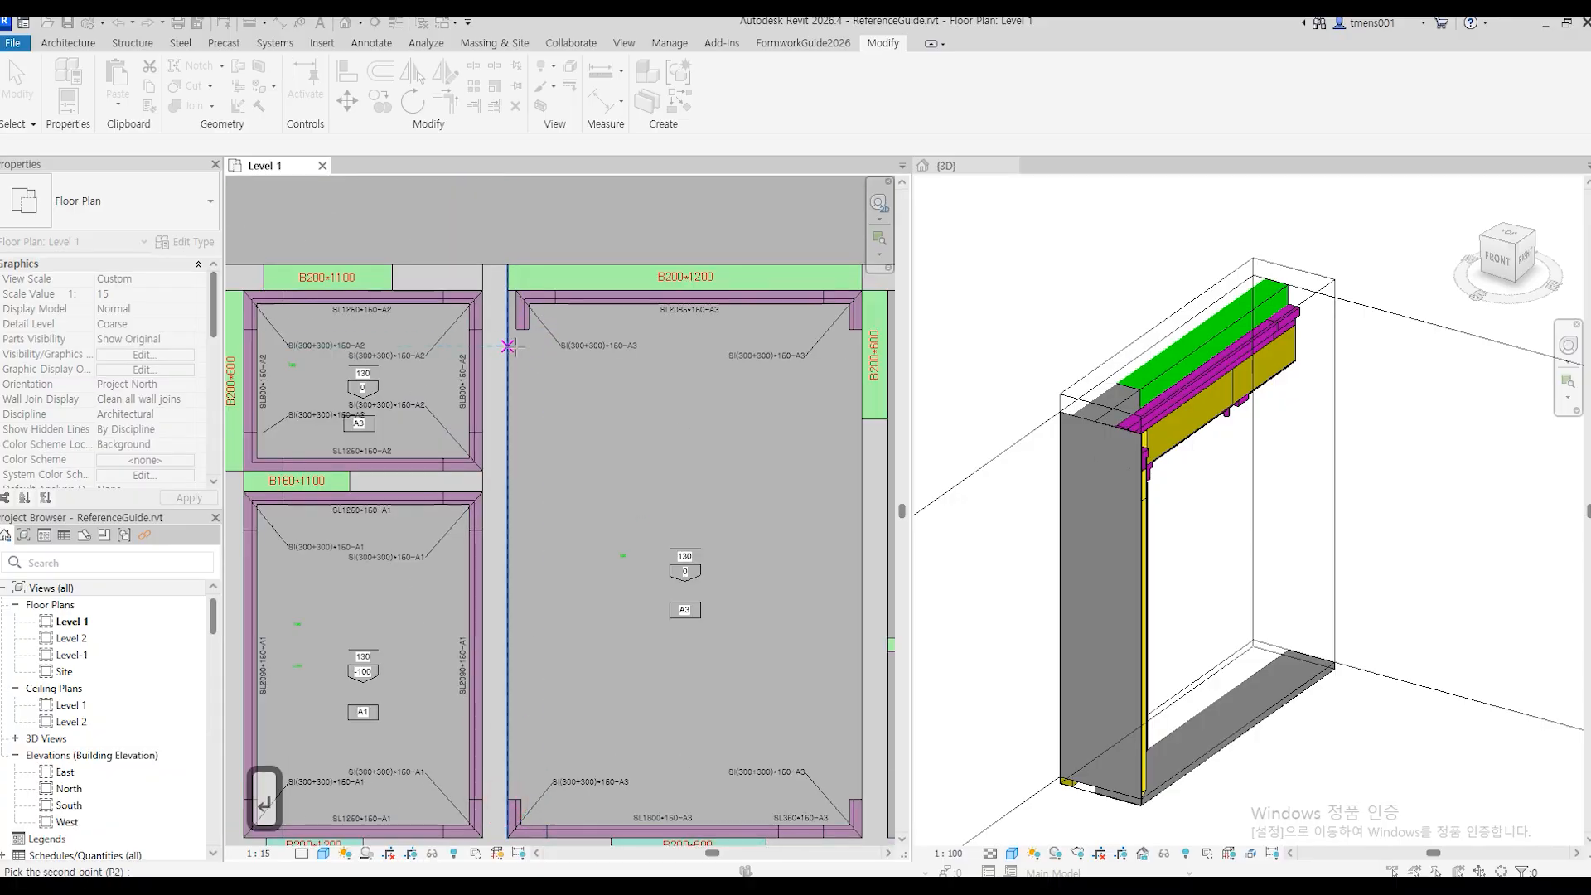
pyautogui.press('Escape')
# Move the A3 room's upper-left corner piece sideways so its outer corner meets the wall and beam corner.
pyautogui.scroll(4, 512, 286)
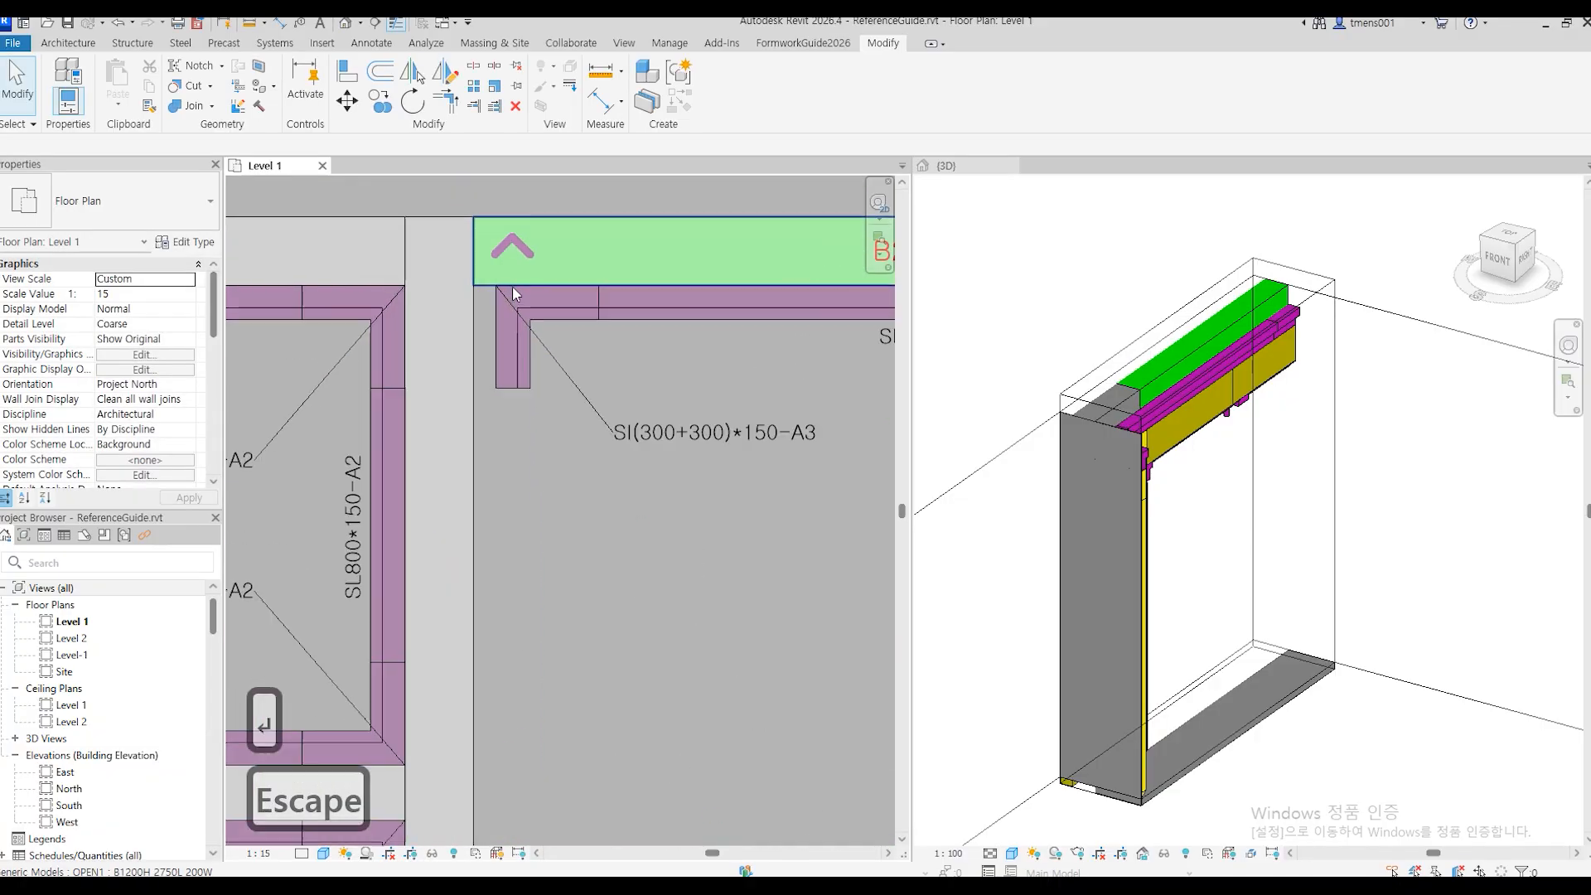
pyautogui.click(496, 326)
pyautogui.click(348, 101)
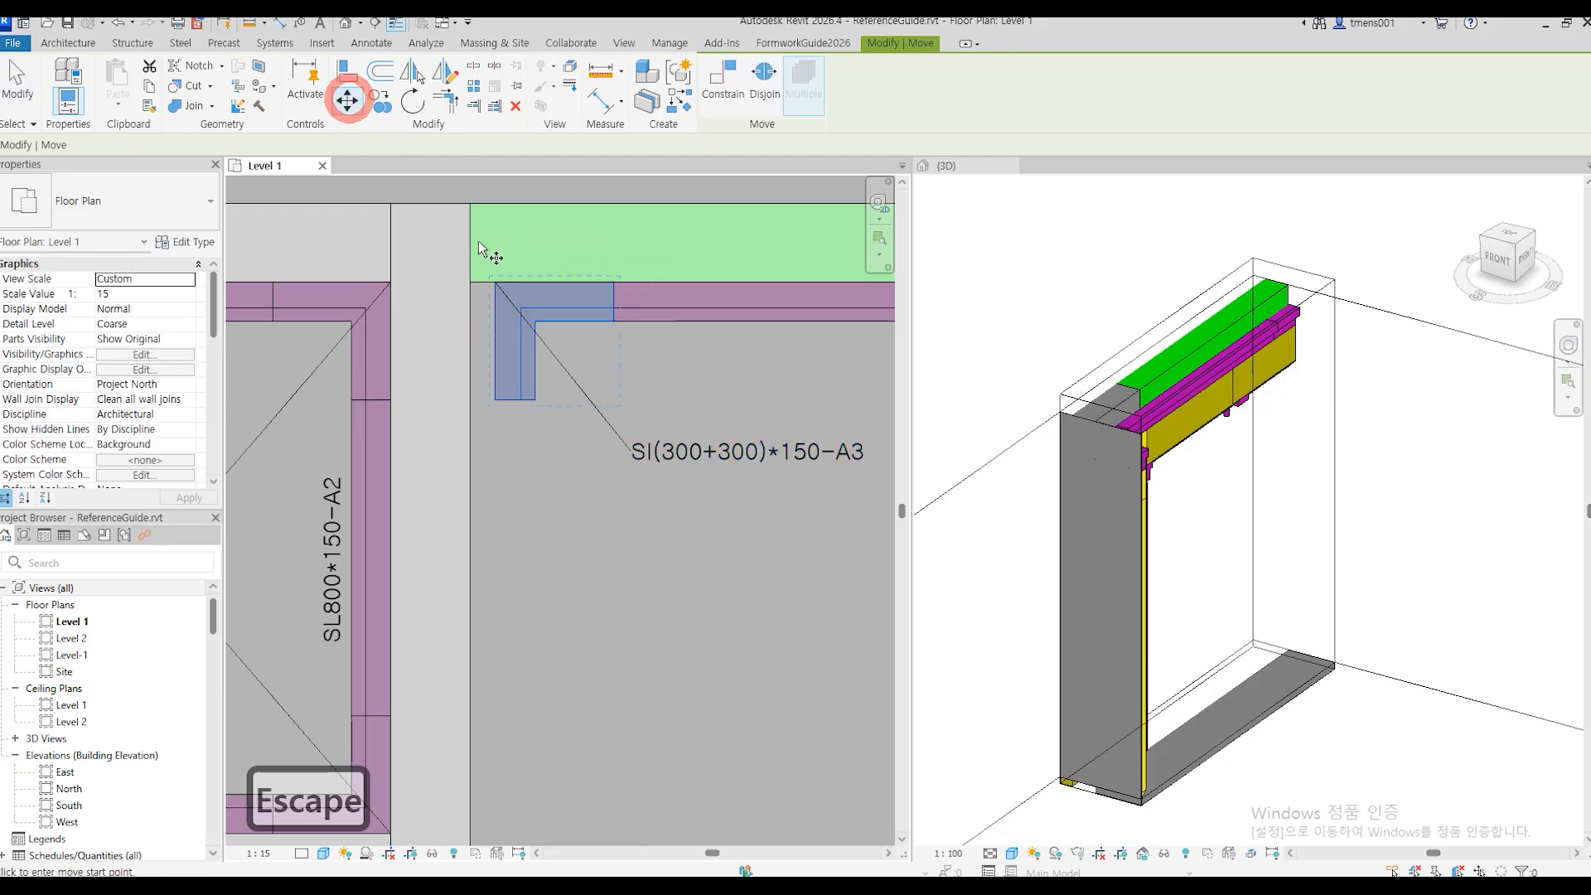
pyautogui.click(493, 281)
pyautogui.click(467, 282)
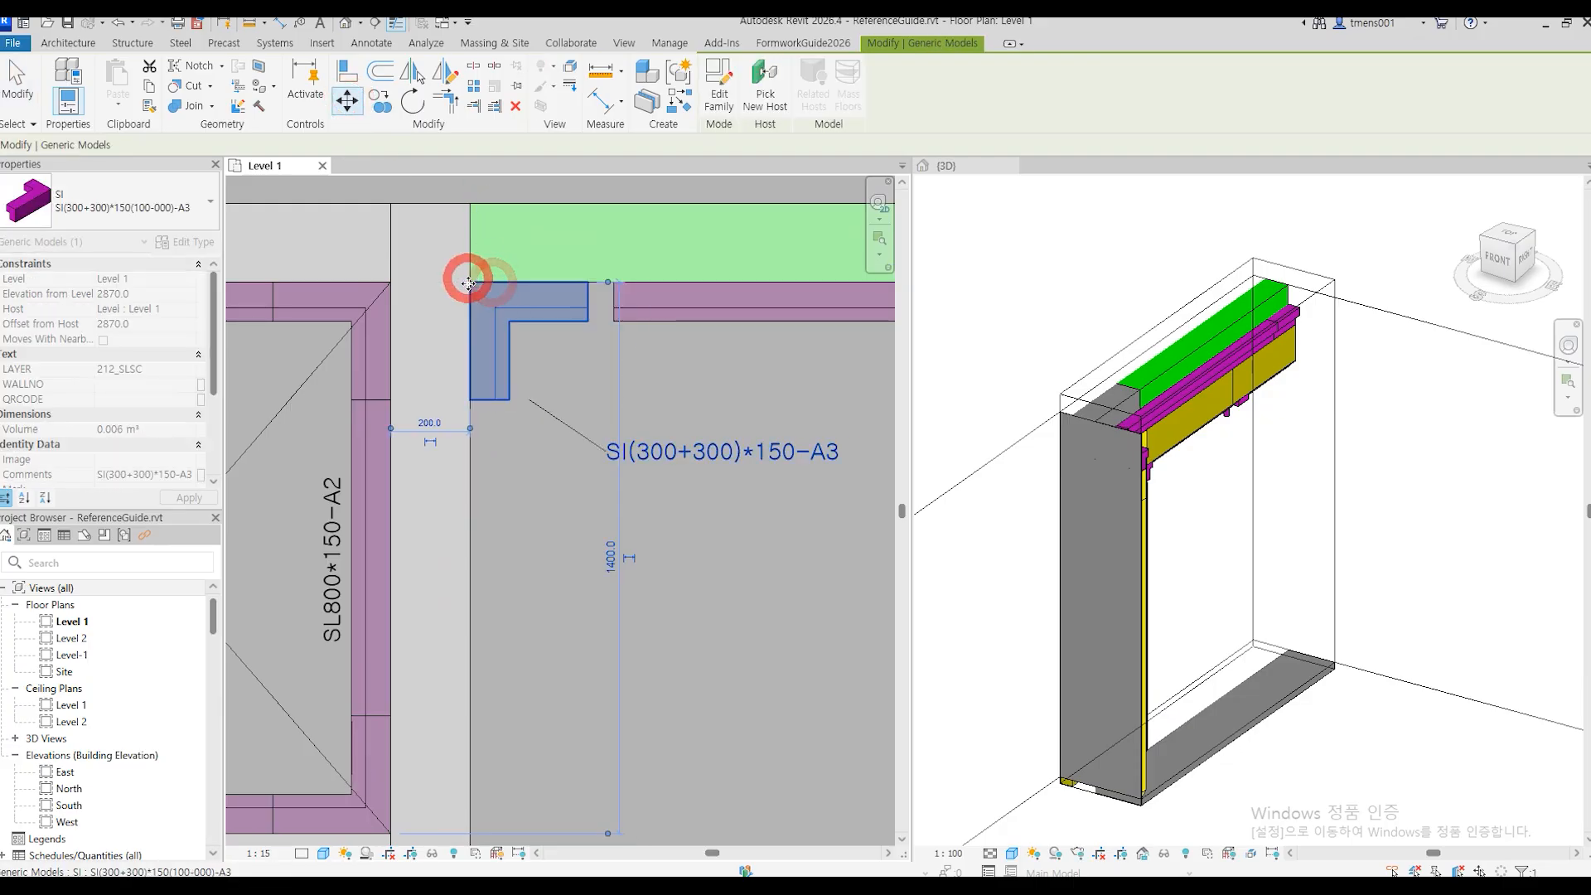
pyautogui.press('Escape')
# Stretch the AL-SL panel on the A3 room's upper edge by 65 so it meets the moved corner piece.
pyautogui.click(625, 321)
pyautogui.press('Escape')
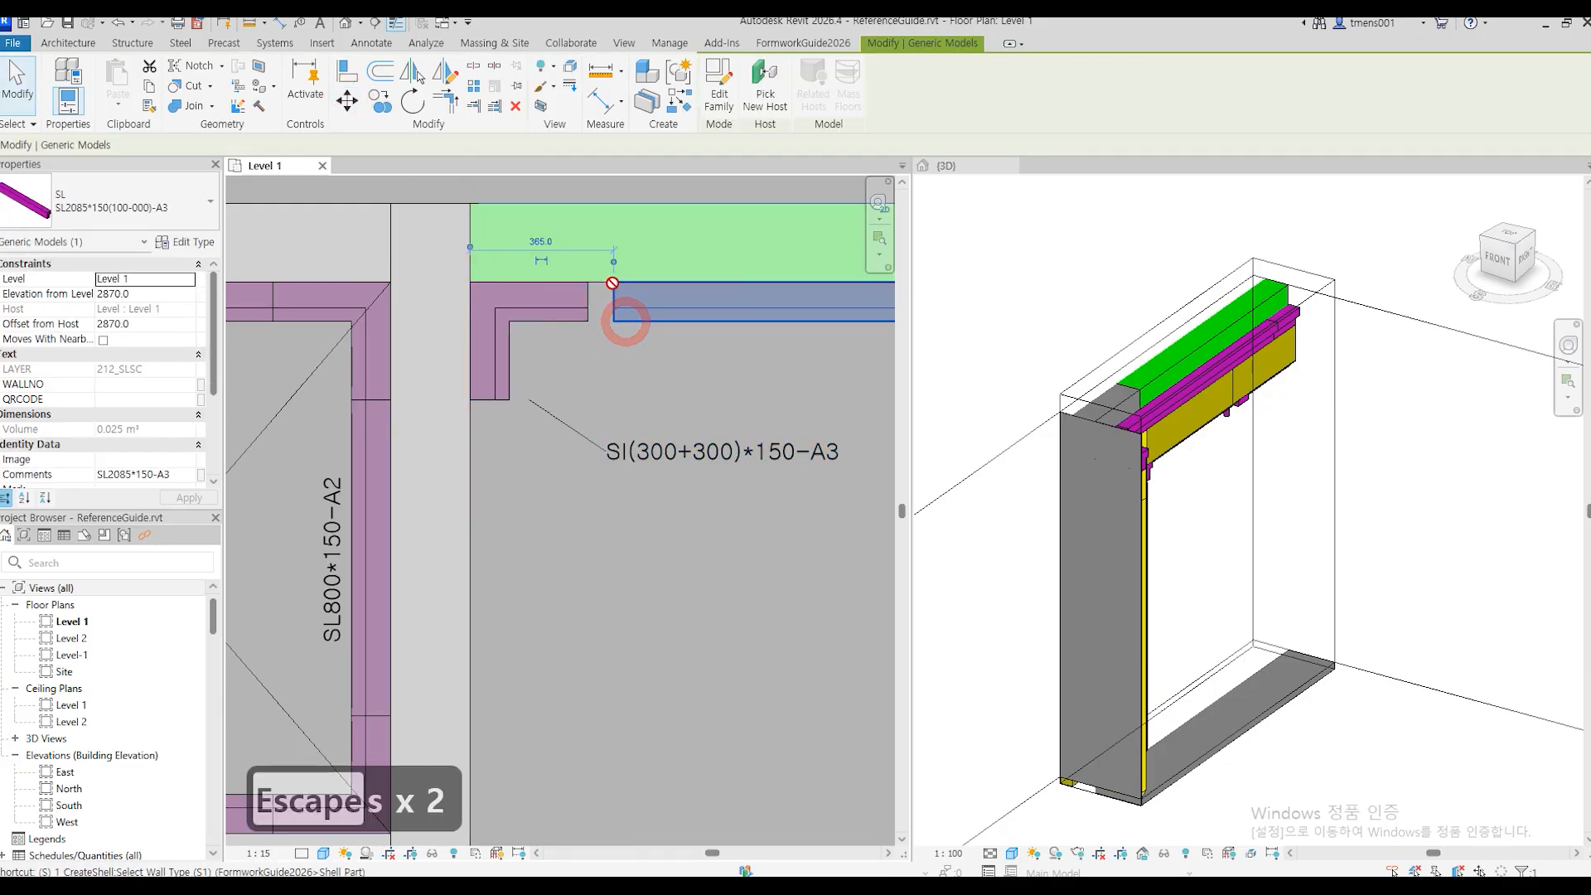
pyautogui.click(588, 282)
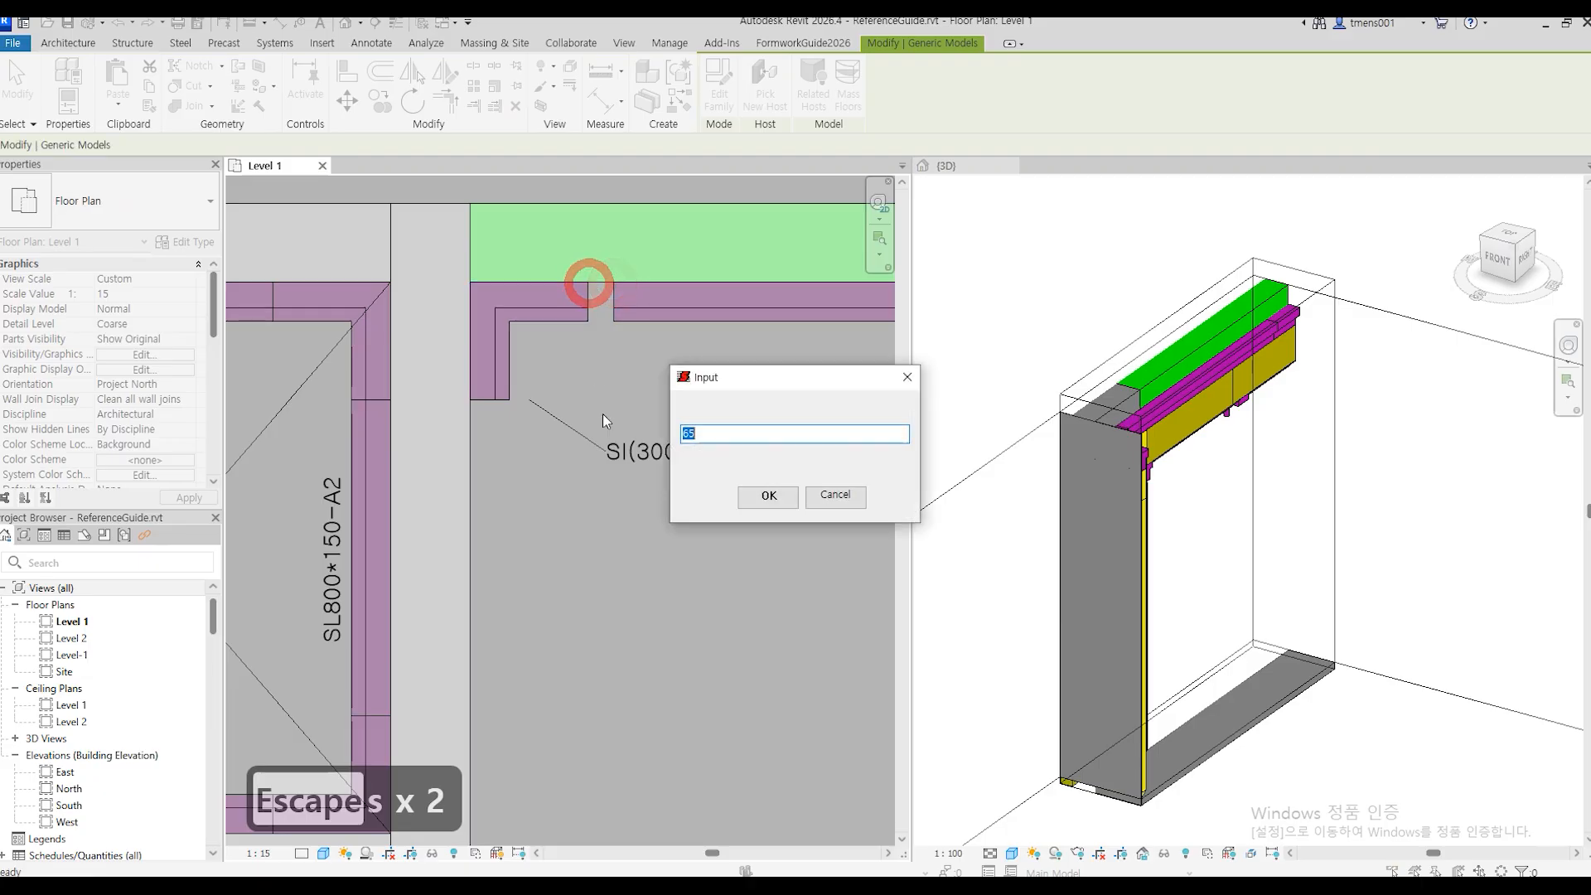
pyautogui.click(754, 490)
pyautogui.press('Escape')
pyautogui.scroll(-5, 525, 418)
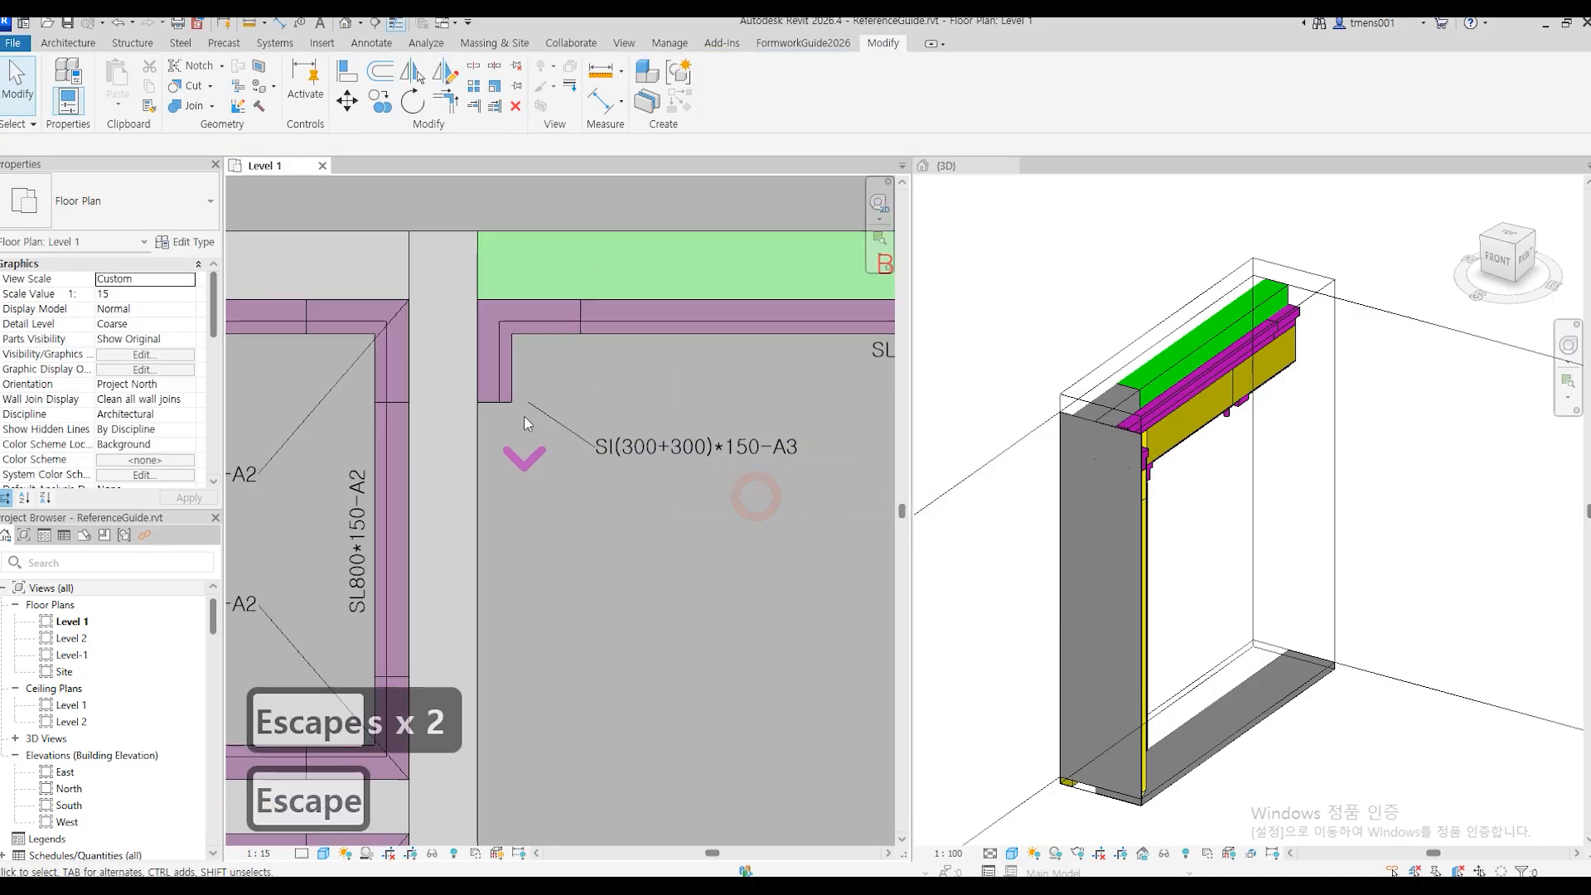
# Fill the space between the corner pieces on the A3 room's left edge with 2100 and 1550 AL-SL panels.
pyautogui.moveTo(564, 587); pyautogui.dragTo(574, 366, button='middle')
pyautogui.scroll(3, 538, 601)
pyautogui.press('a')
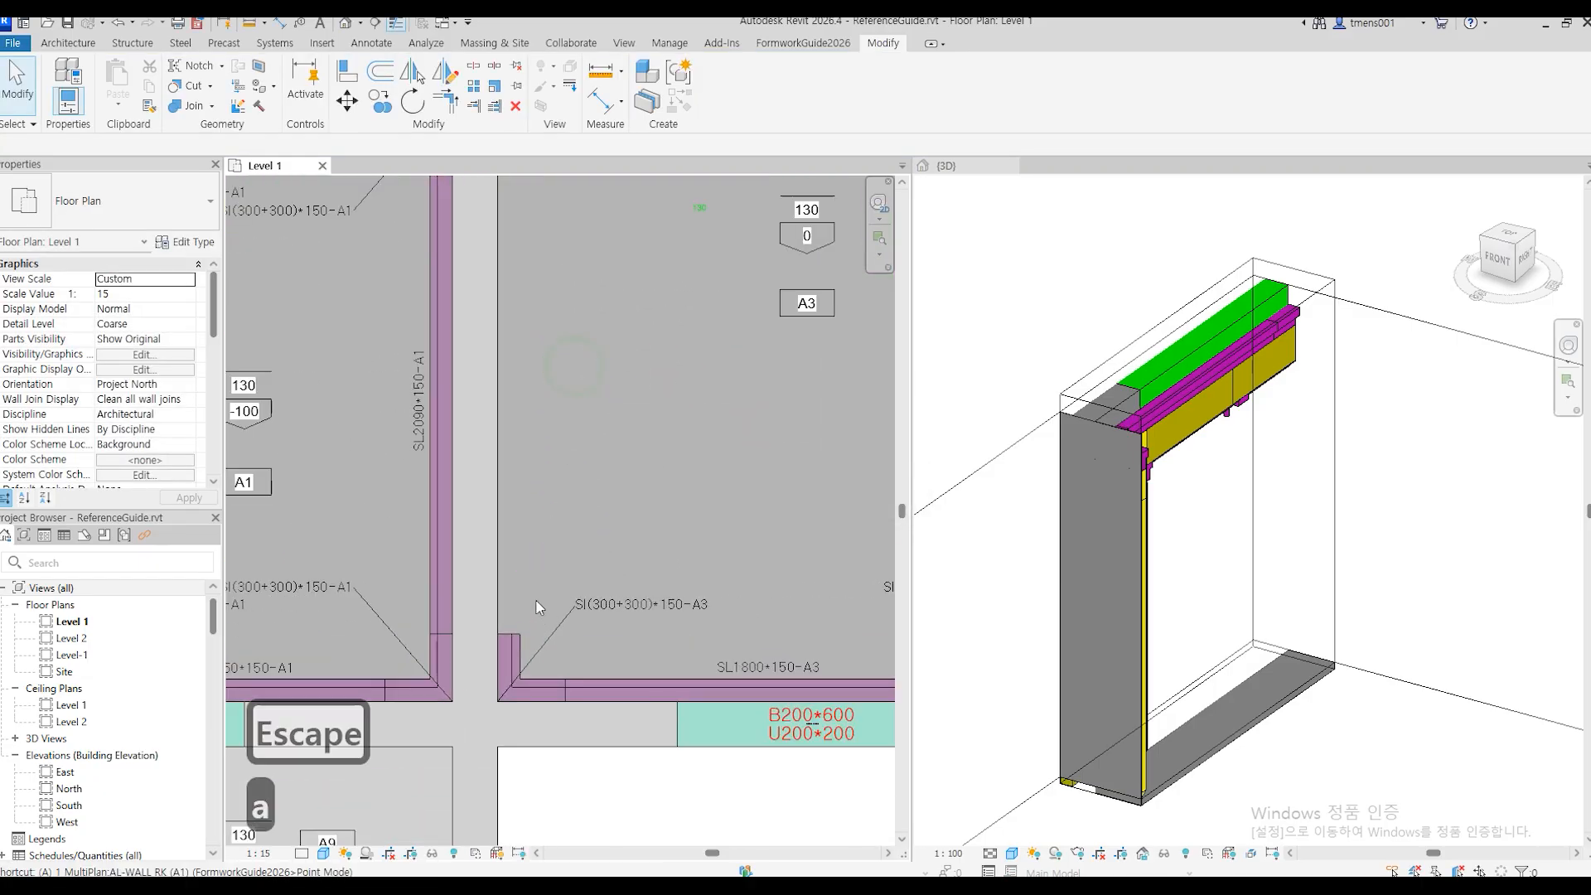
pyautogui.press('s')
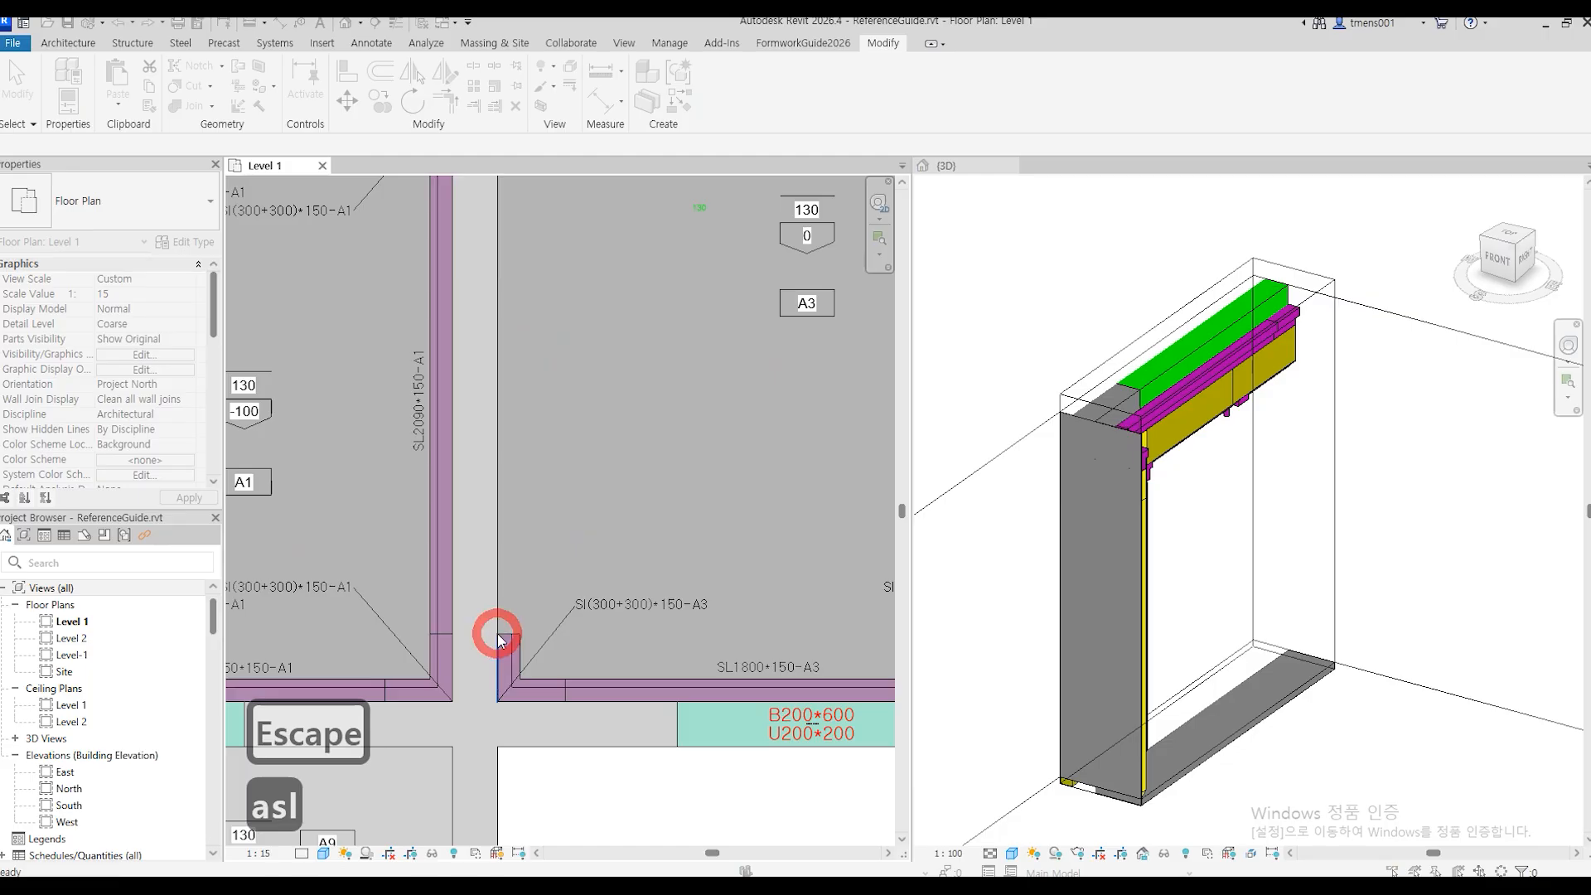
pyautogui.scroll(-3, 502, 623)
pyautogui.moveTo(529, 287); pyautogui.dragTo(564, 468, button='middle')
pyautogui.scroll(5, 541, 451)
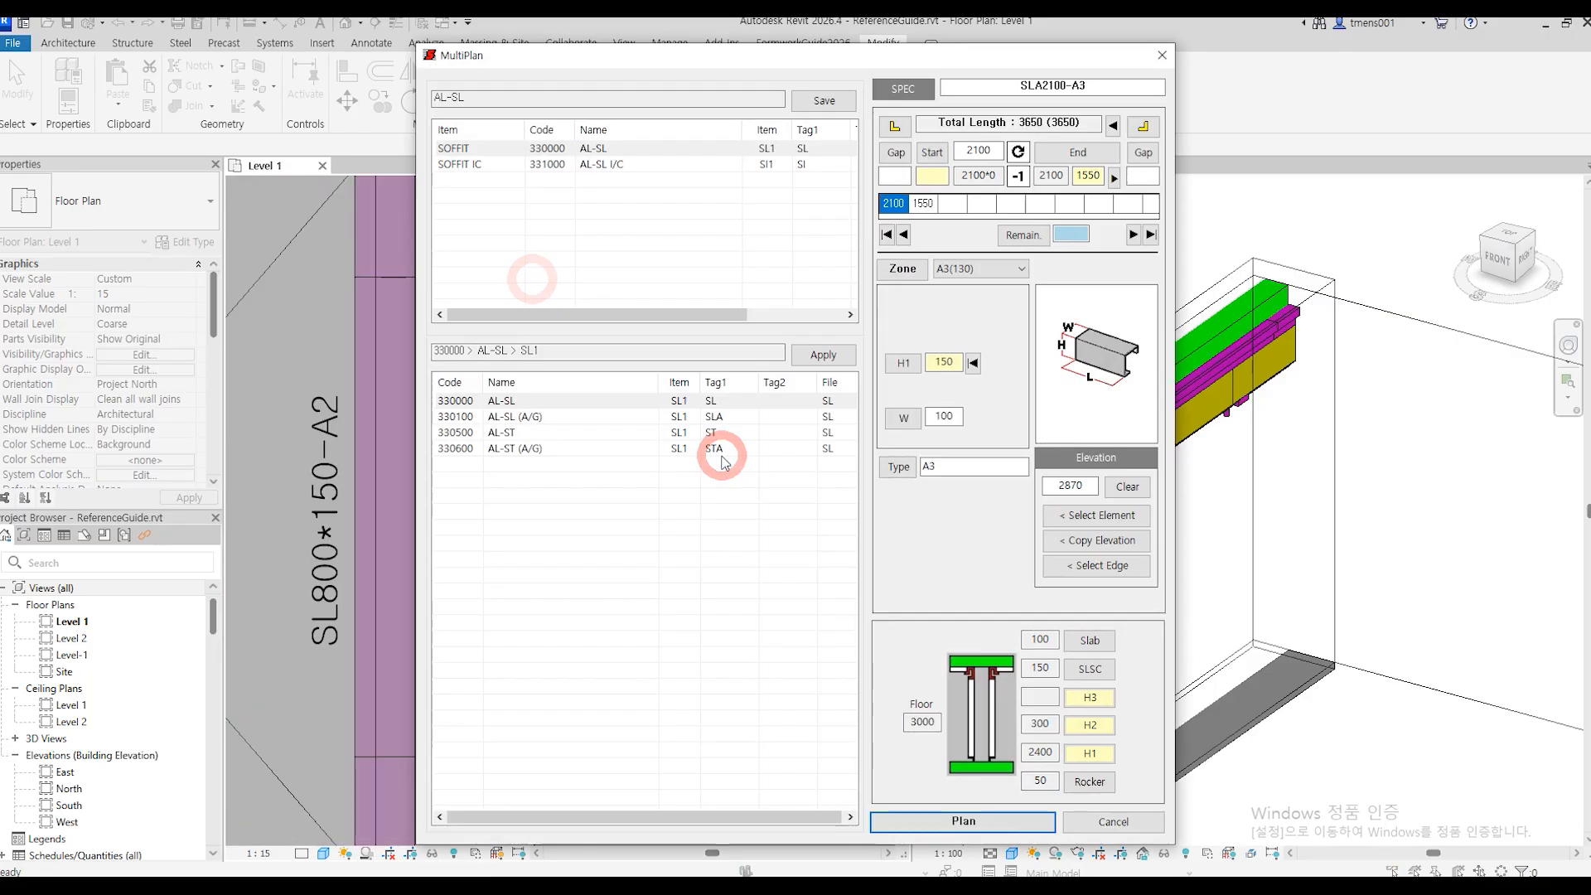
pyautogui.press('Return')
pyautogui.scroll(-5, 655, 411)
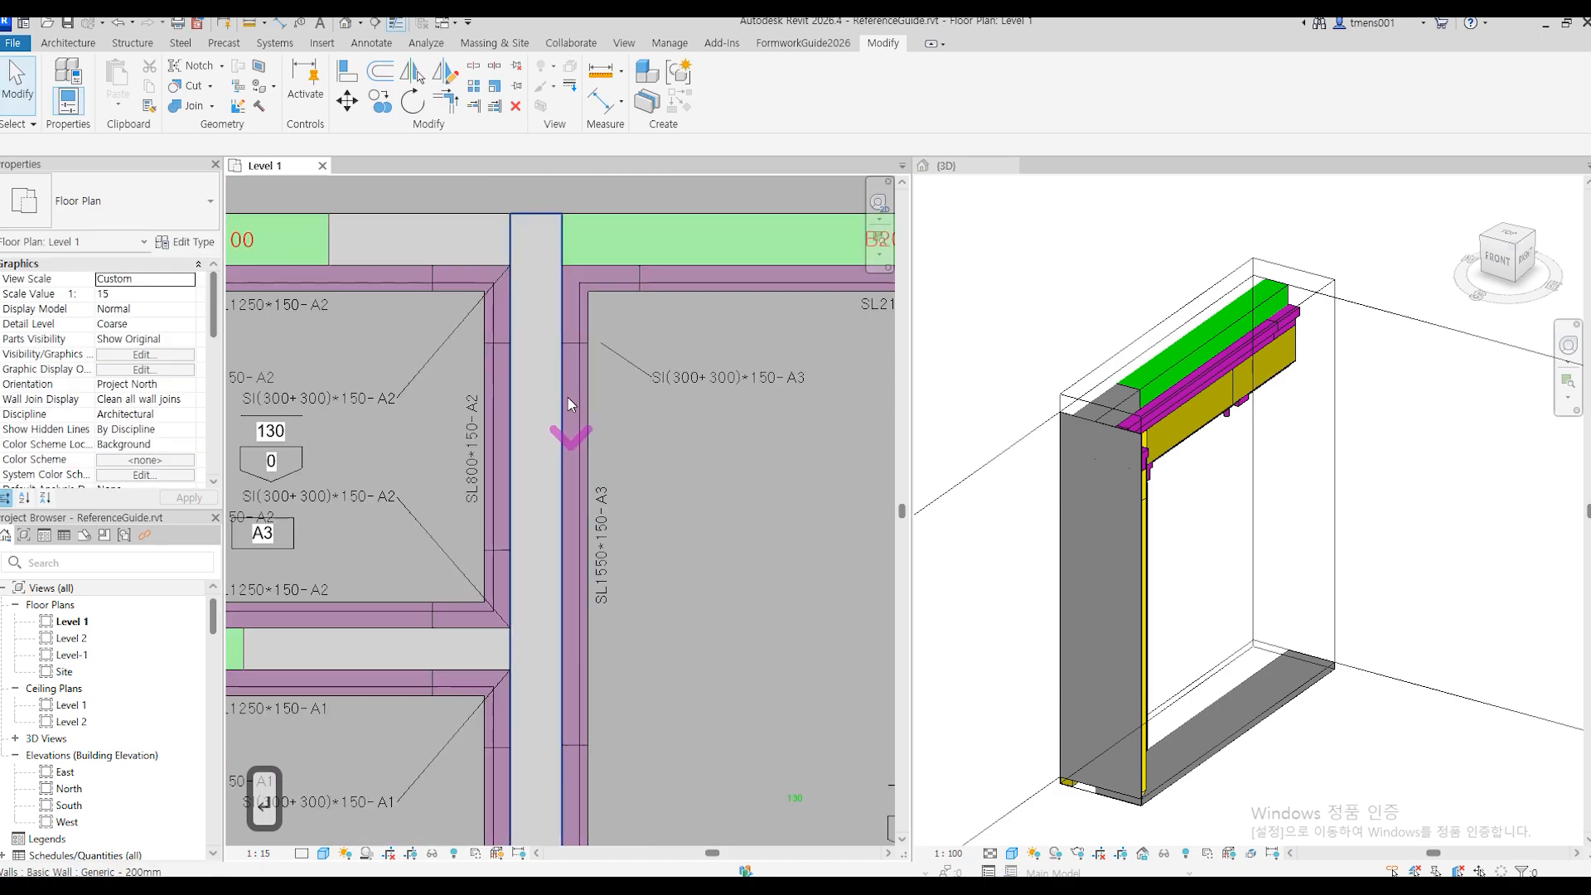
# Fill the space between the corner pieces on the A3 room's right edge with AL-SL panels.
pyautogui.scroll(5, 682, 629)
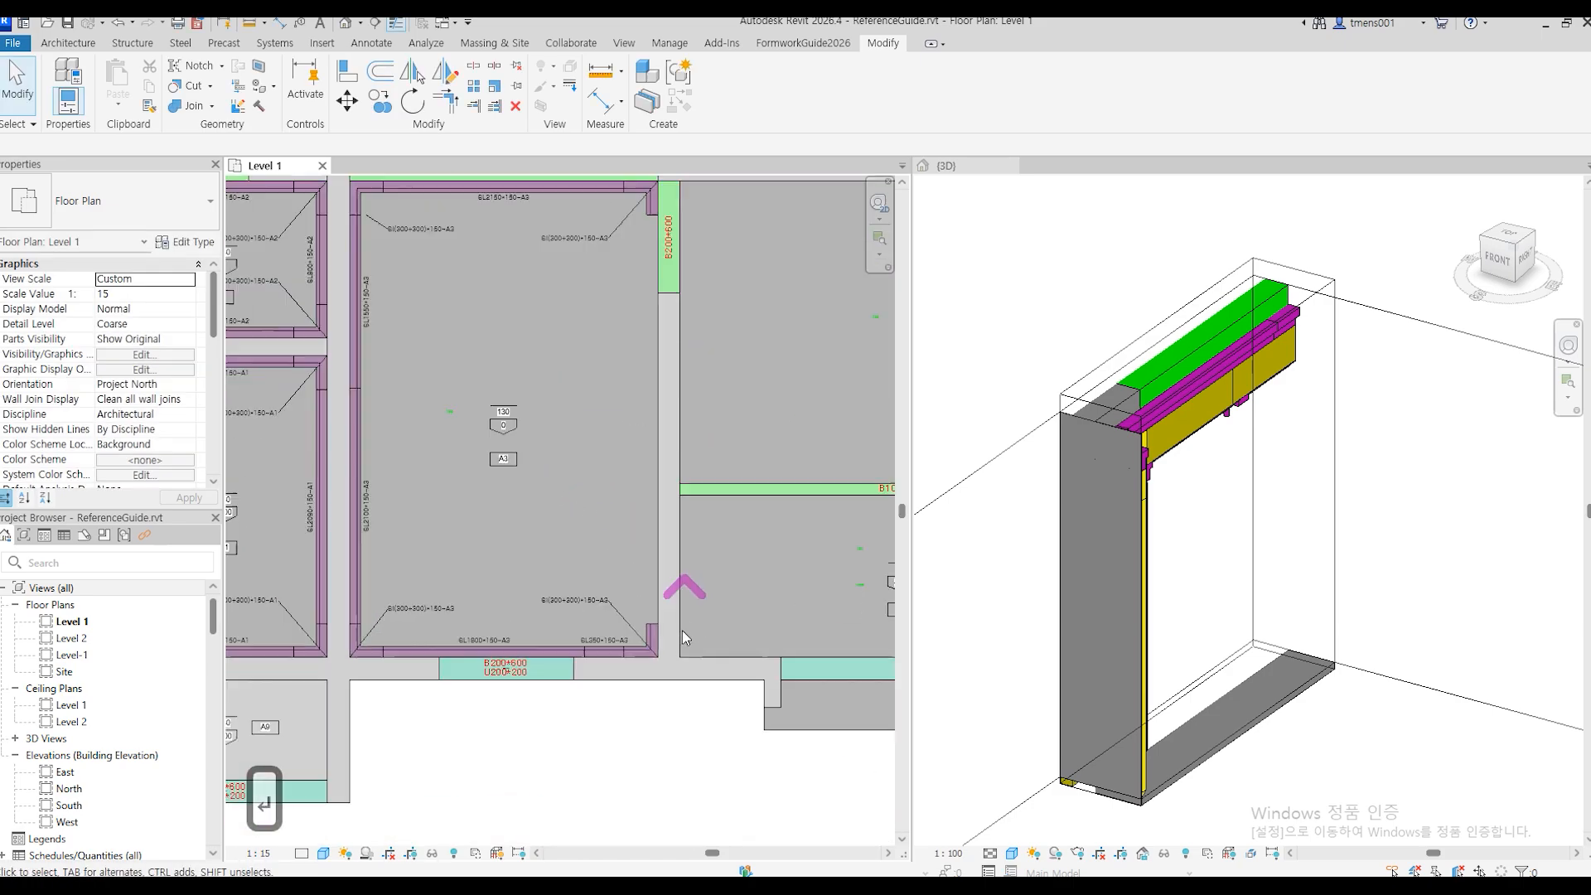
pyautogui.press('Return')
pyautogui.click(643, 608)
pyautogui.scroll(-5, 645, 607)
pyautogui.moveTo(650, 255); pyautogui.dragTo(686, 507, button='middle')
pyautogui.scroll(4, 672, 382)
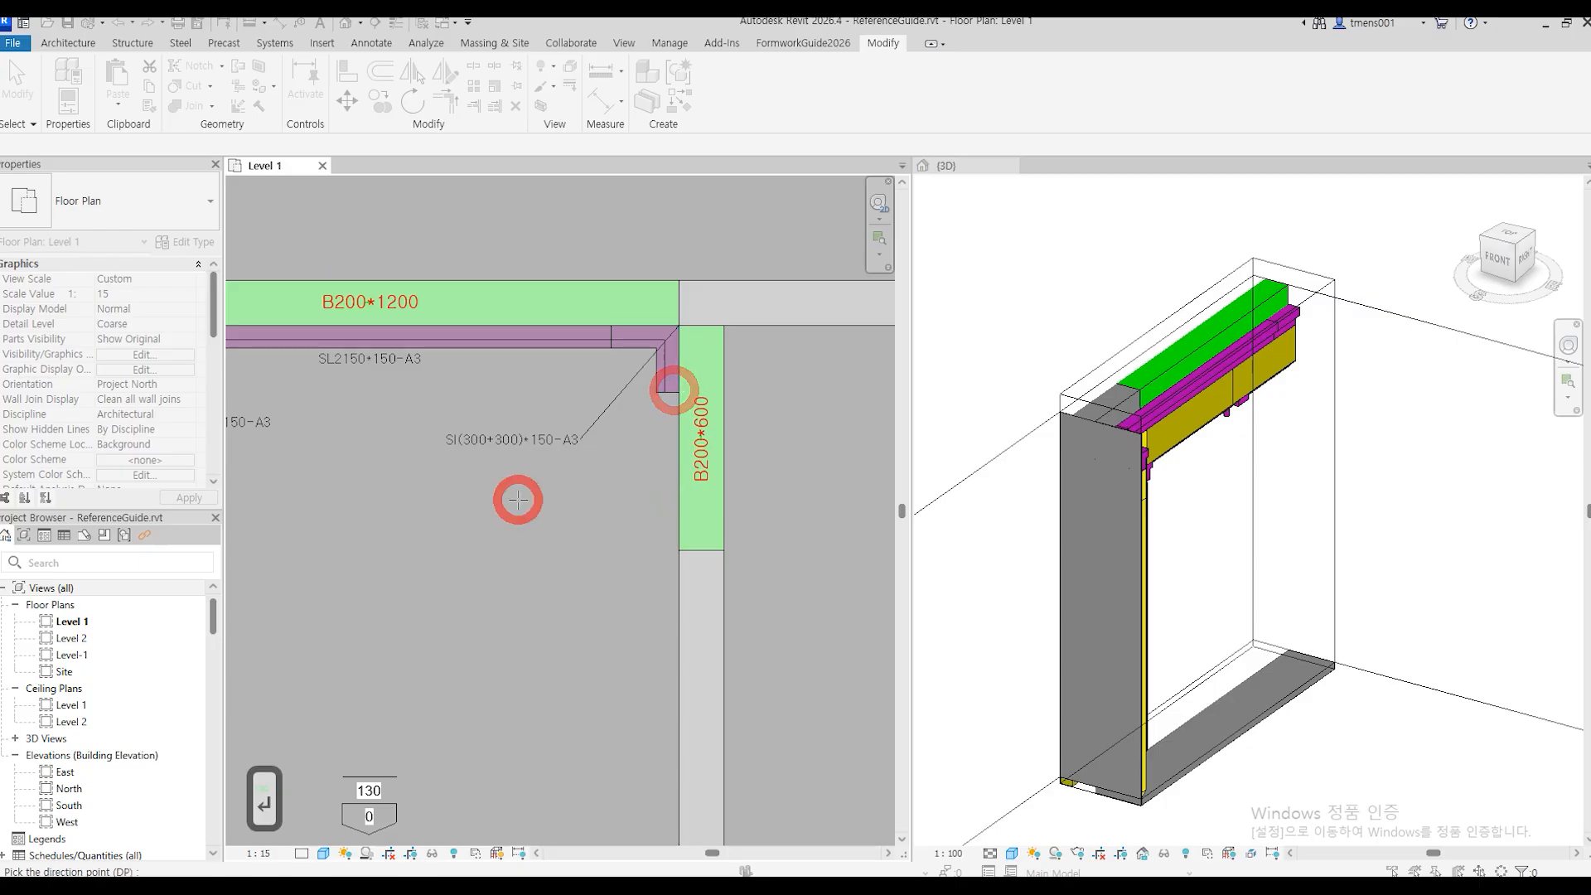
pyautogui.click(518, 499)
pyautogui.press('Return')
pyautogui.scroll(-4, 454, 515)
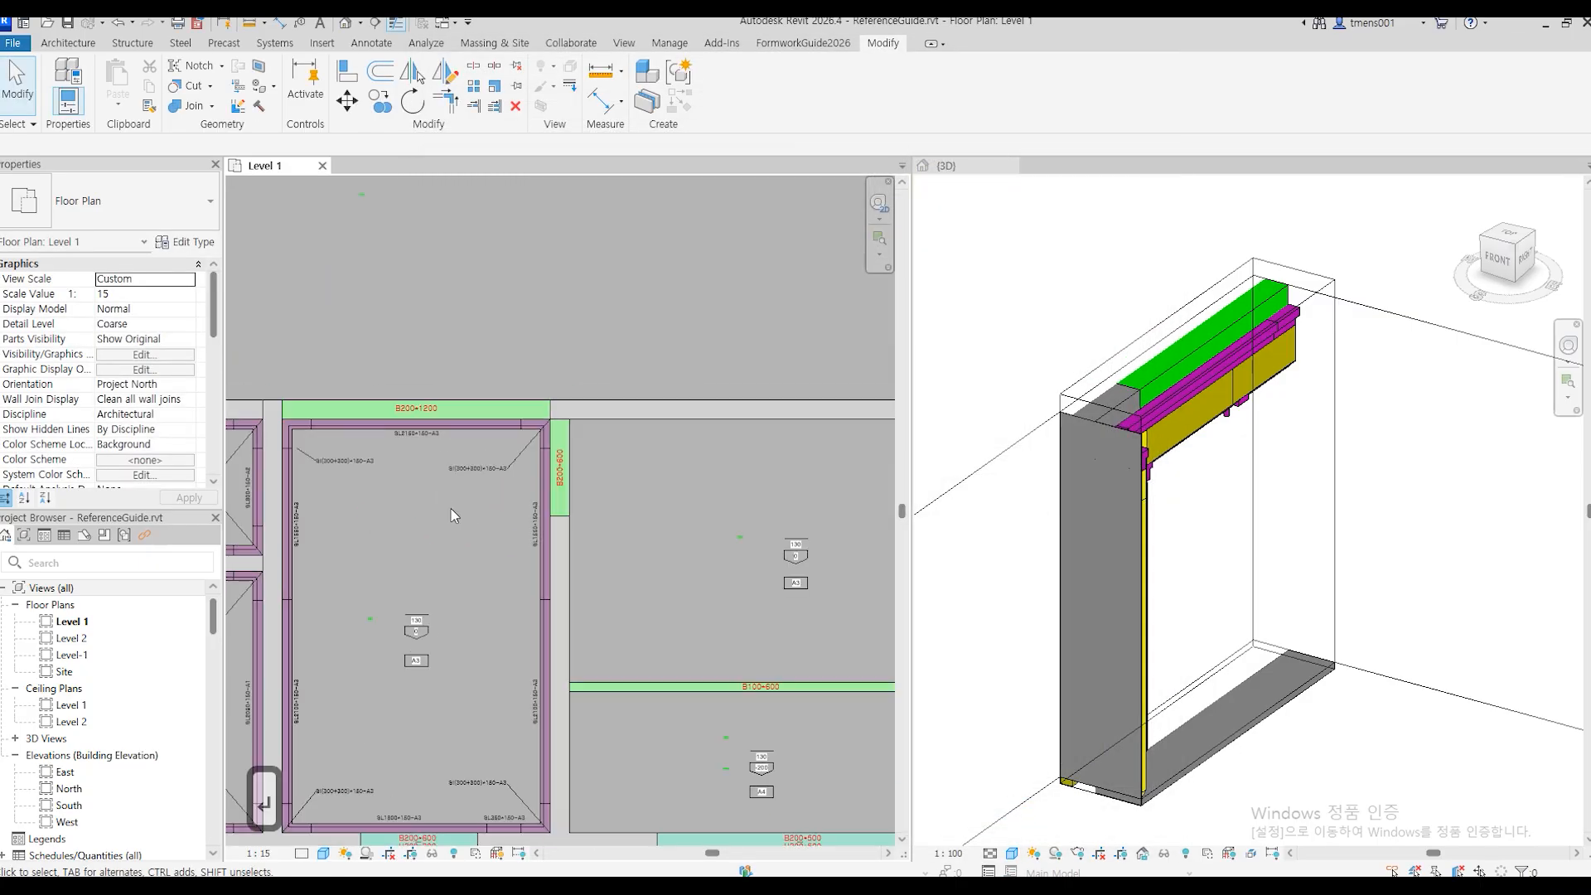
# Generate an 850 AL-SL panel along the A4 room's left edge below the B100*600 beam, with 300 corner pieces at both ends and zone A3(130).
pyautogui.scroll(5, 543, 607)
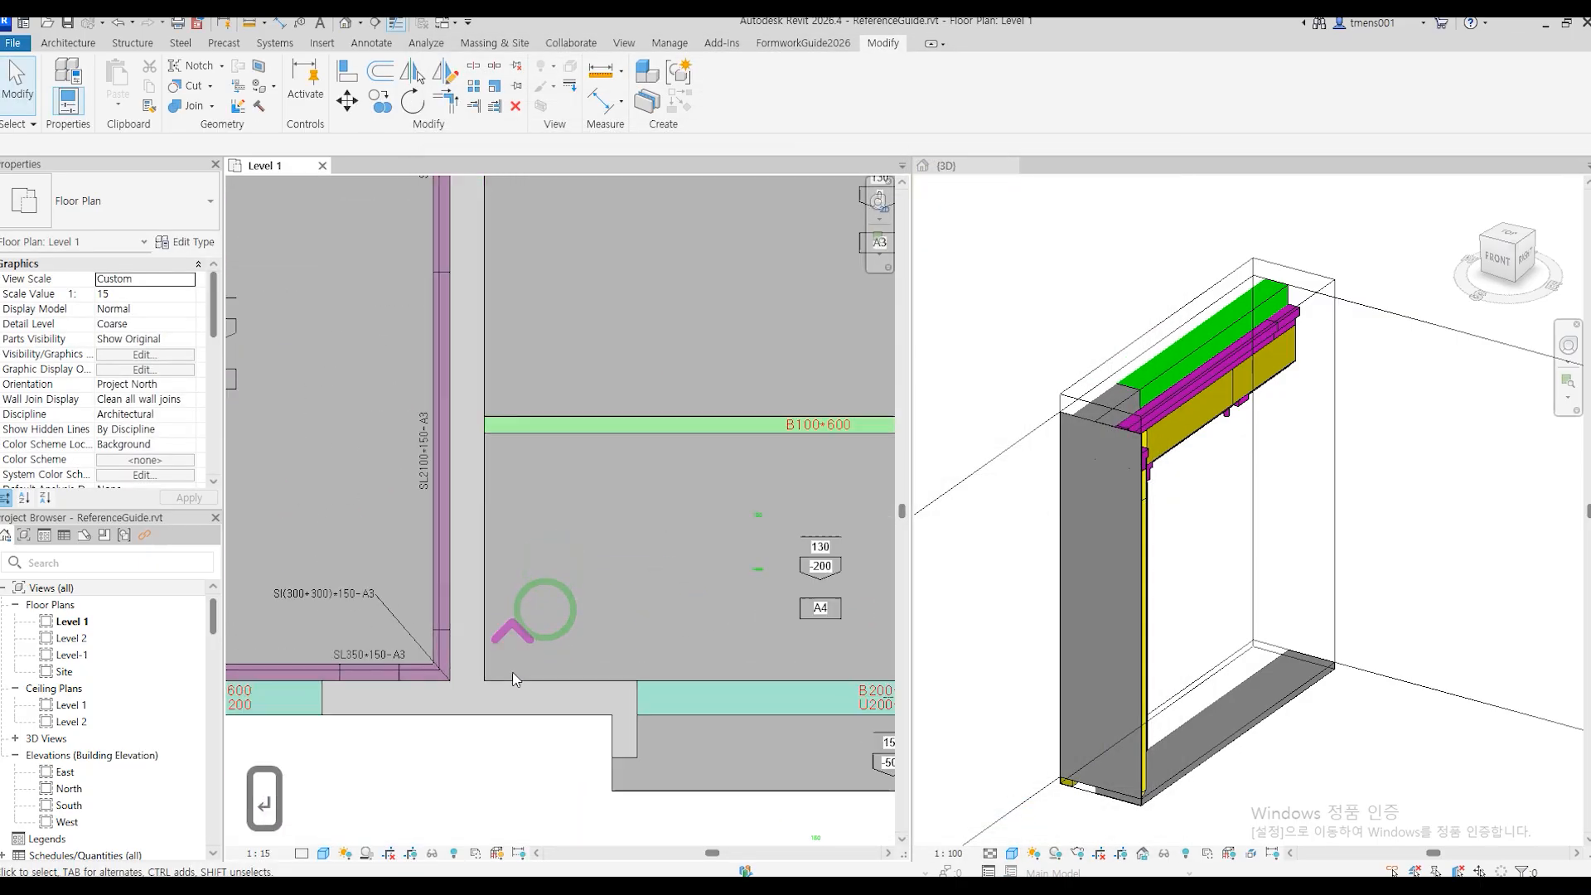
pyautogui.scroll(1, 513, 677)
pyautogui.press('Return')
pyautogui.click(483, 670)
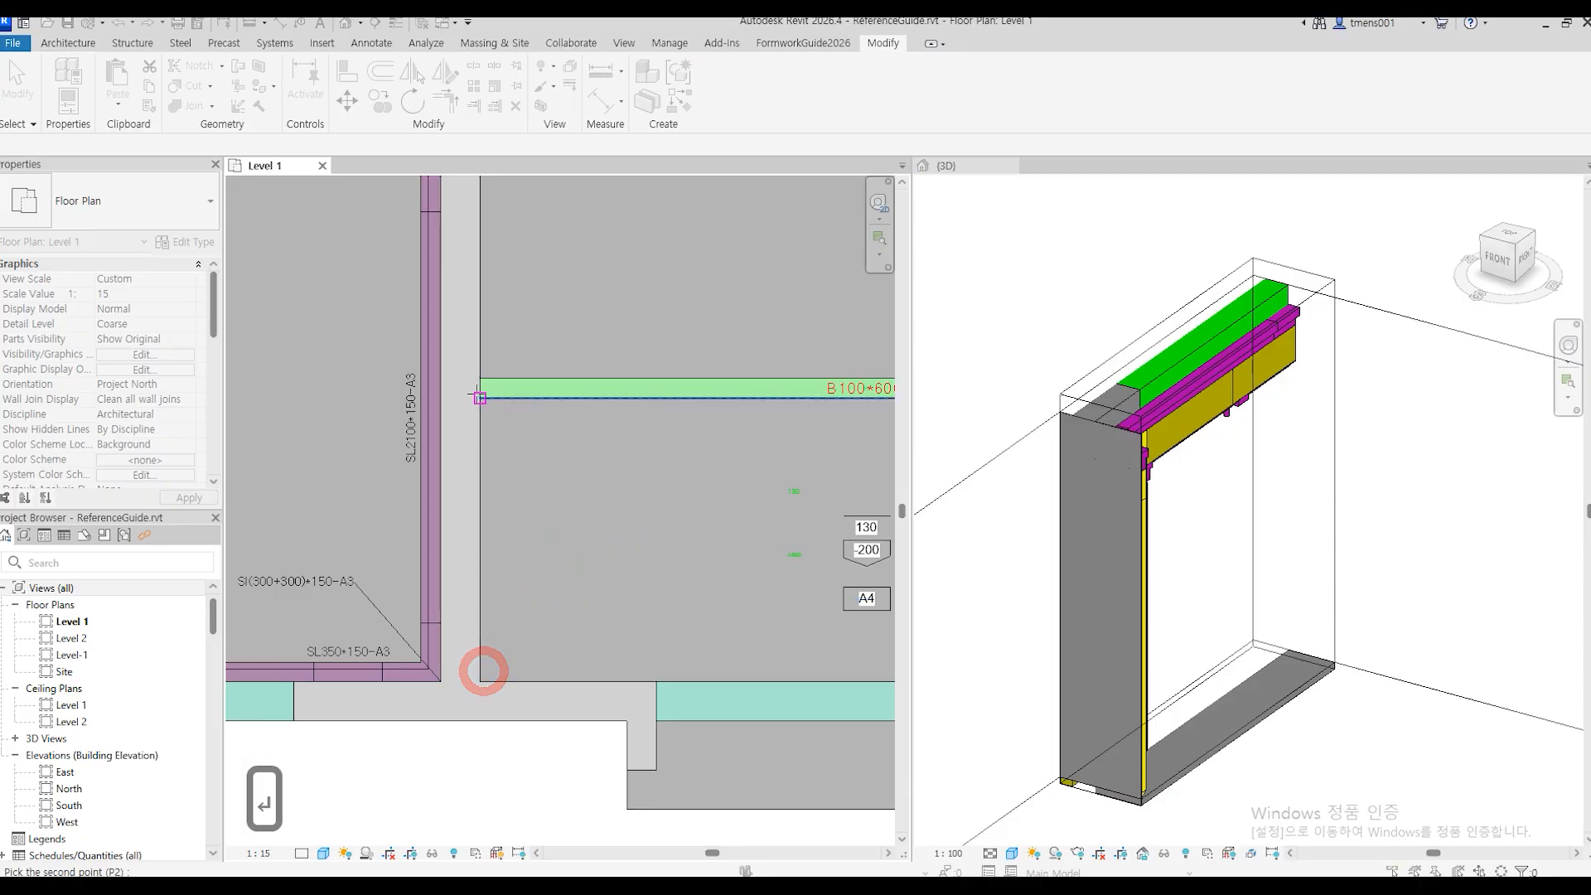
pyautogui.click(477, 392)
pyautogui.click(664, 505)
pyautogui.click(895, 129)
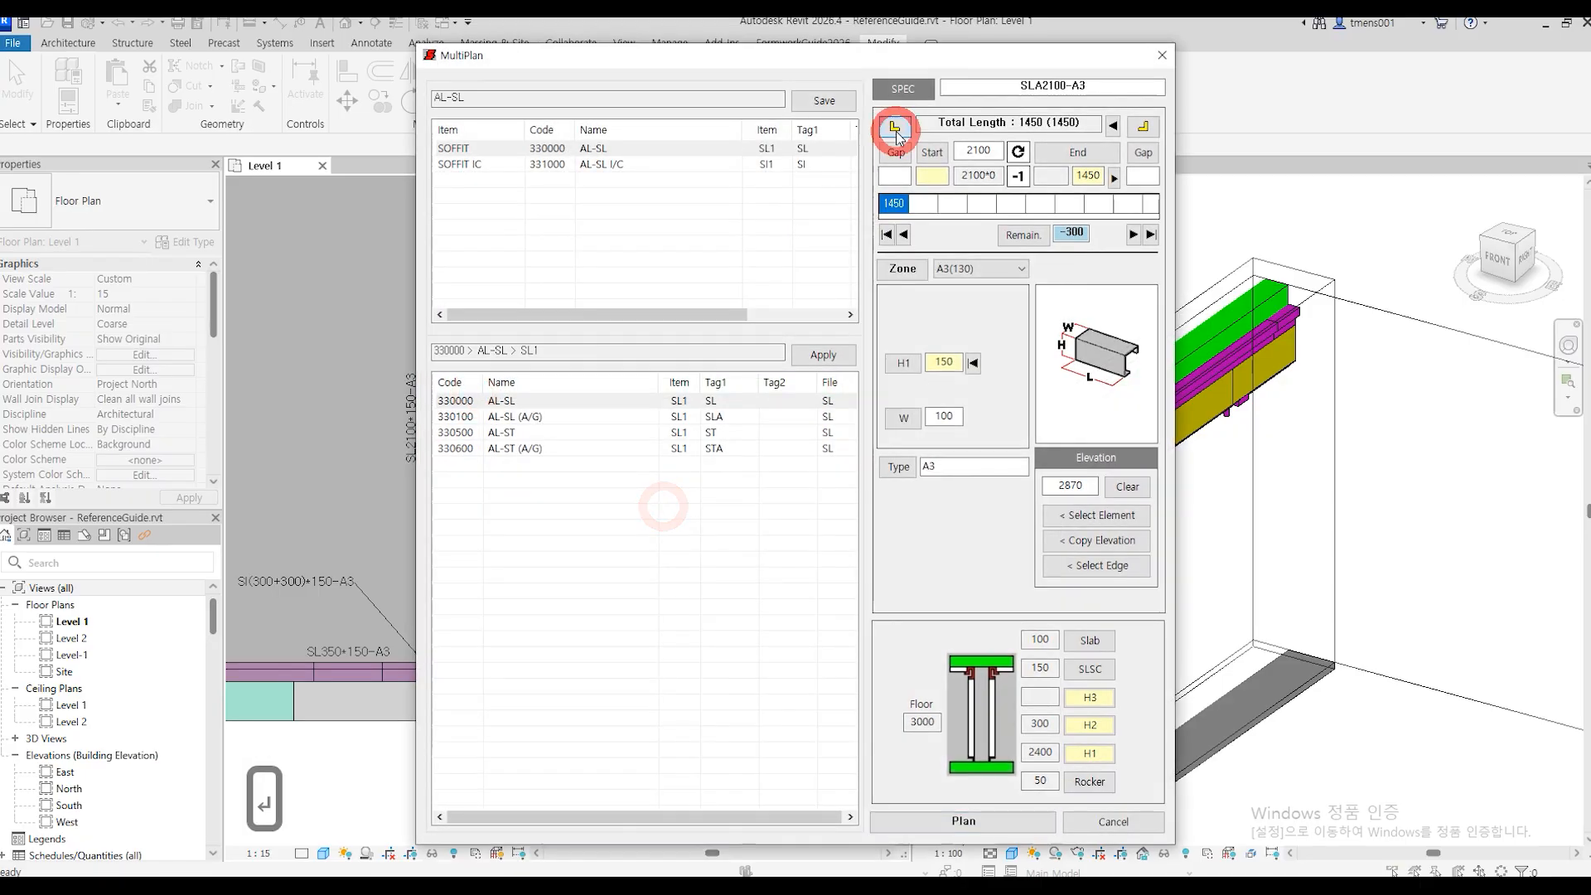
pyautogui.click(1140, 128)
pyautogui.click(963, 821)
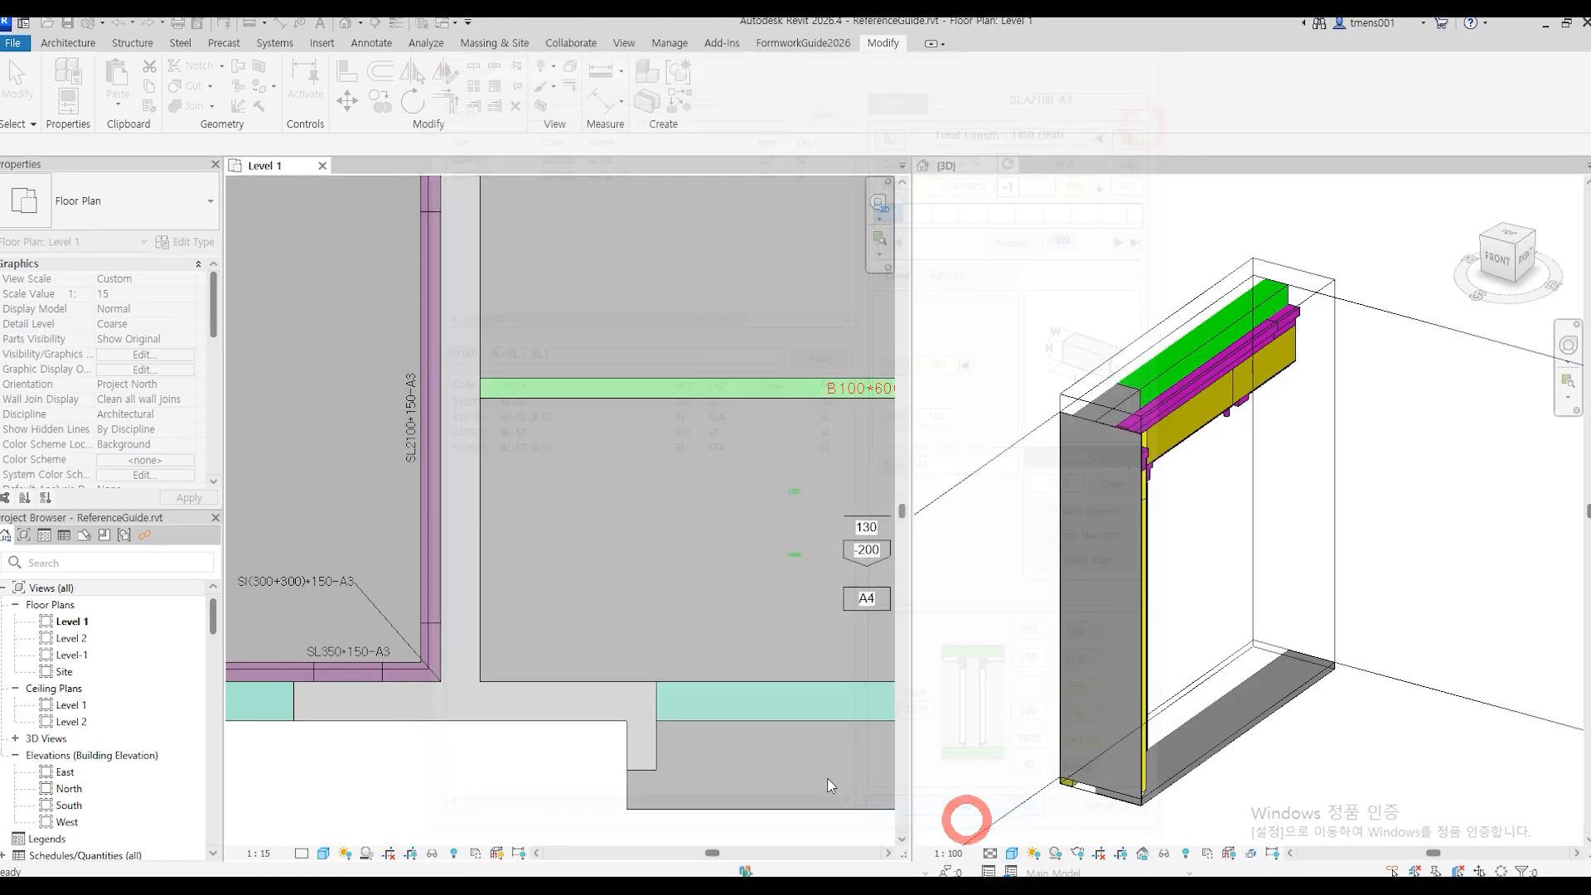
pyautogui.scroll(-5, 524, 595)
pyautogui.moveTo(693, 593); pyautogui.dragTo(716, 636, button='middle')
pyautogui.scroll(1, 713, 572)
pyautogui.scroll(2, 469, 618)
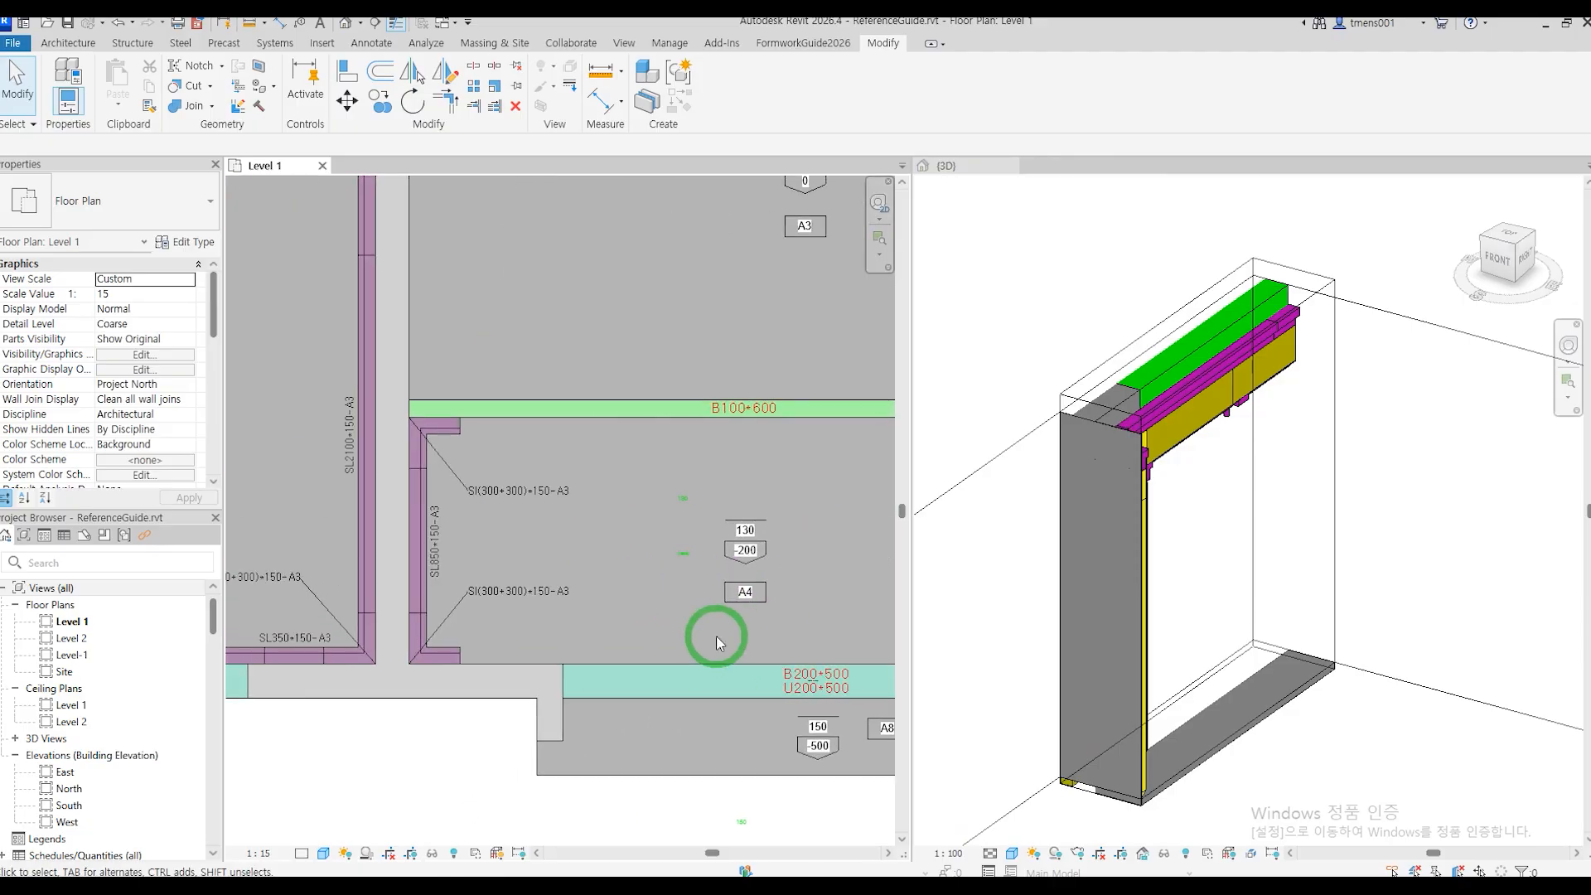
# Undo the panel layouts on the A4 room's left edge and the A3 room's right edge.
pyautogui.hotkey('ctrl', 'x')
pyautogui.hotkey('ctrl', 'x')
pyautogui.hotkey('ctrl', 'x')
pyautogui.hotkey('ctrl', 'x')
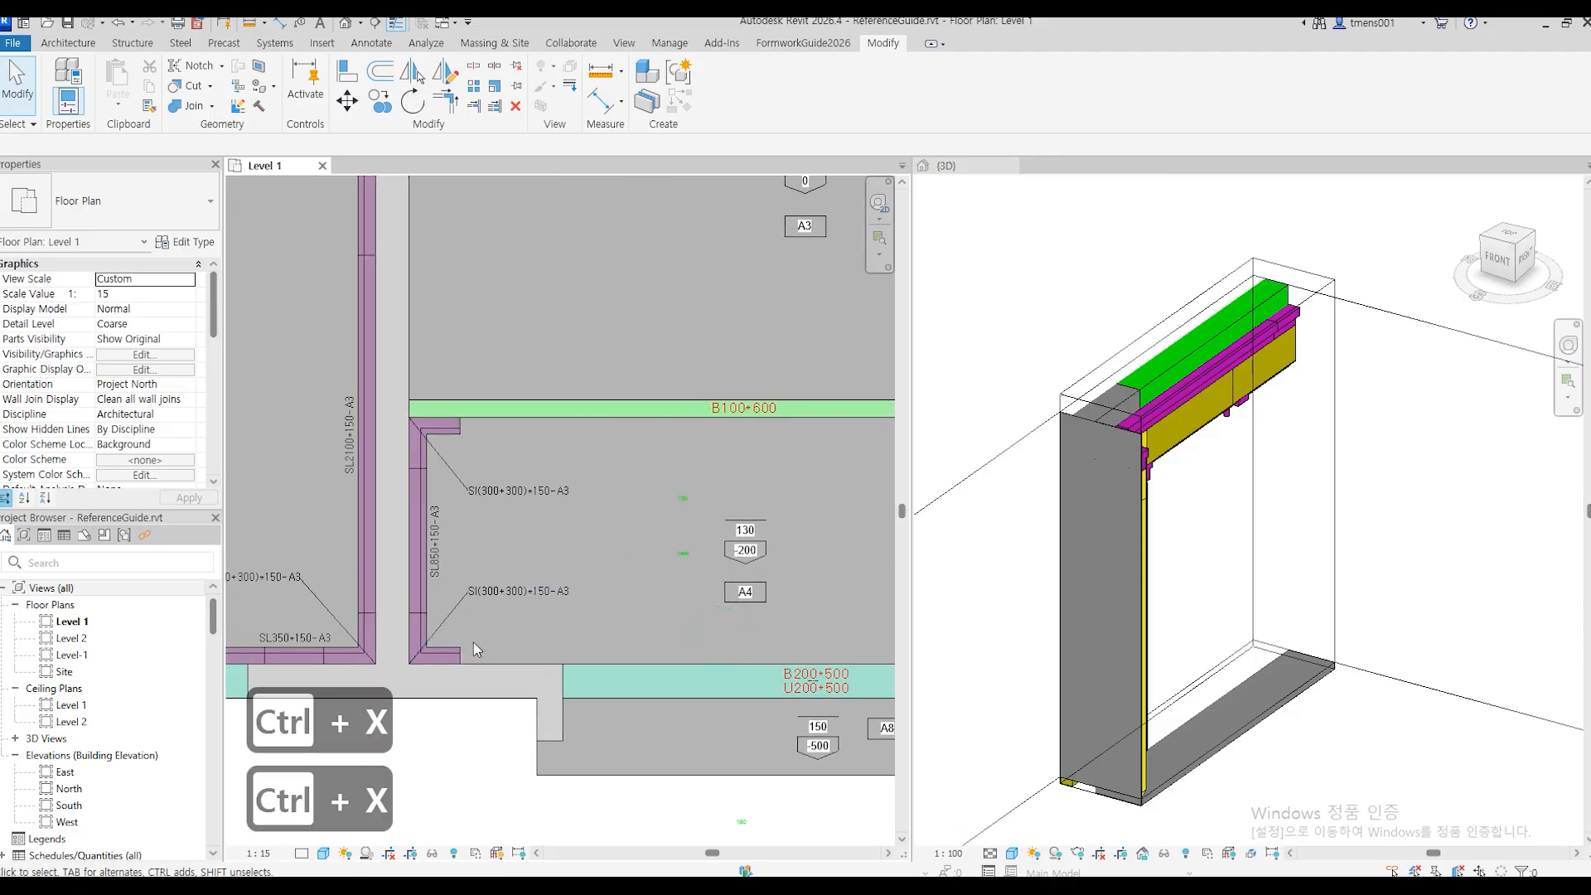
pyautogui.hotkey('ctrl', 'x')
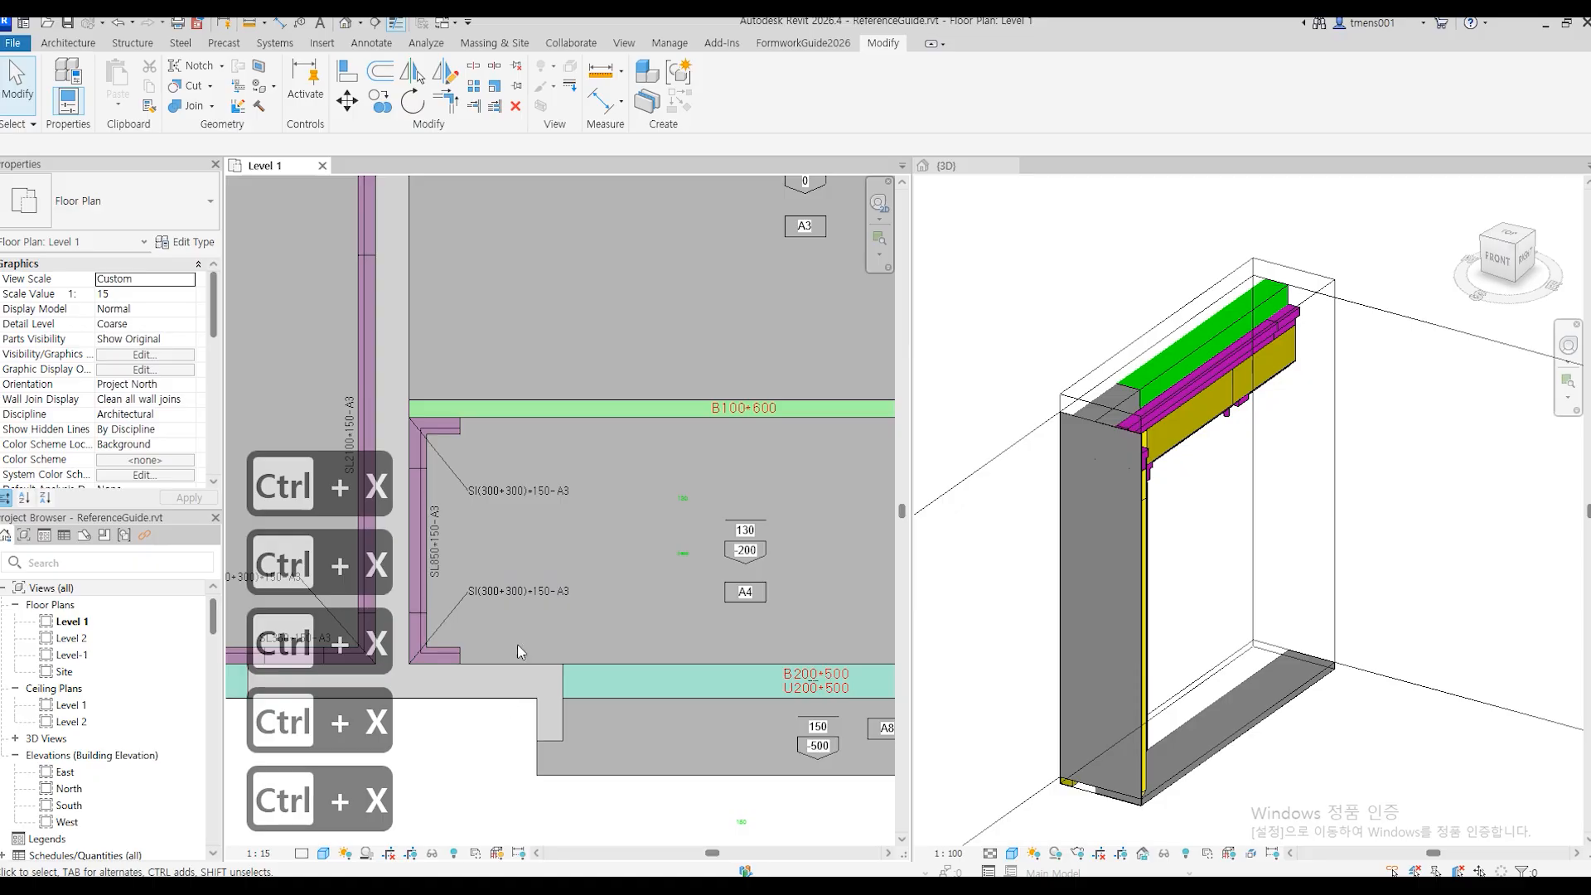
pyautogui.hotkey('ctrl', 'z')
pyautogui.hotkey('ctrl', 'z')
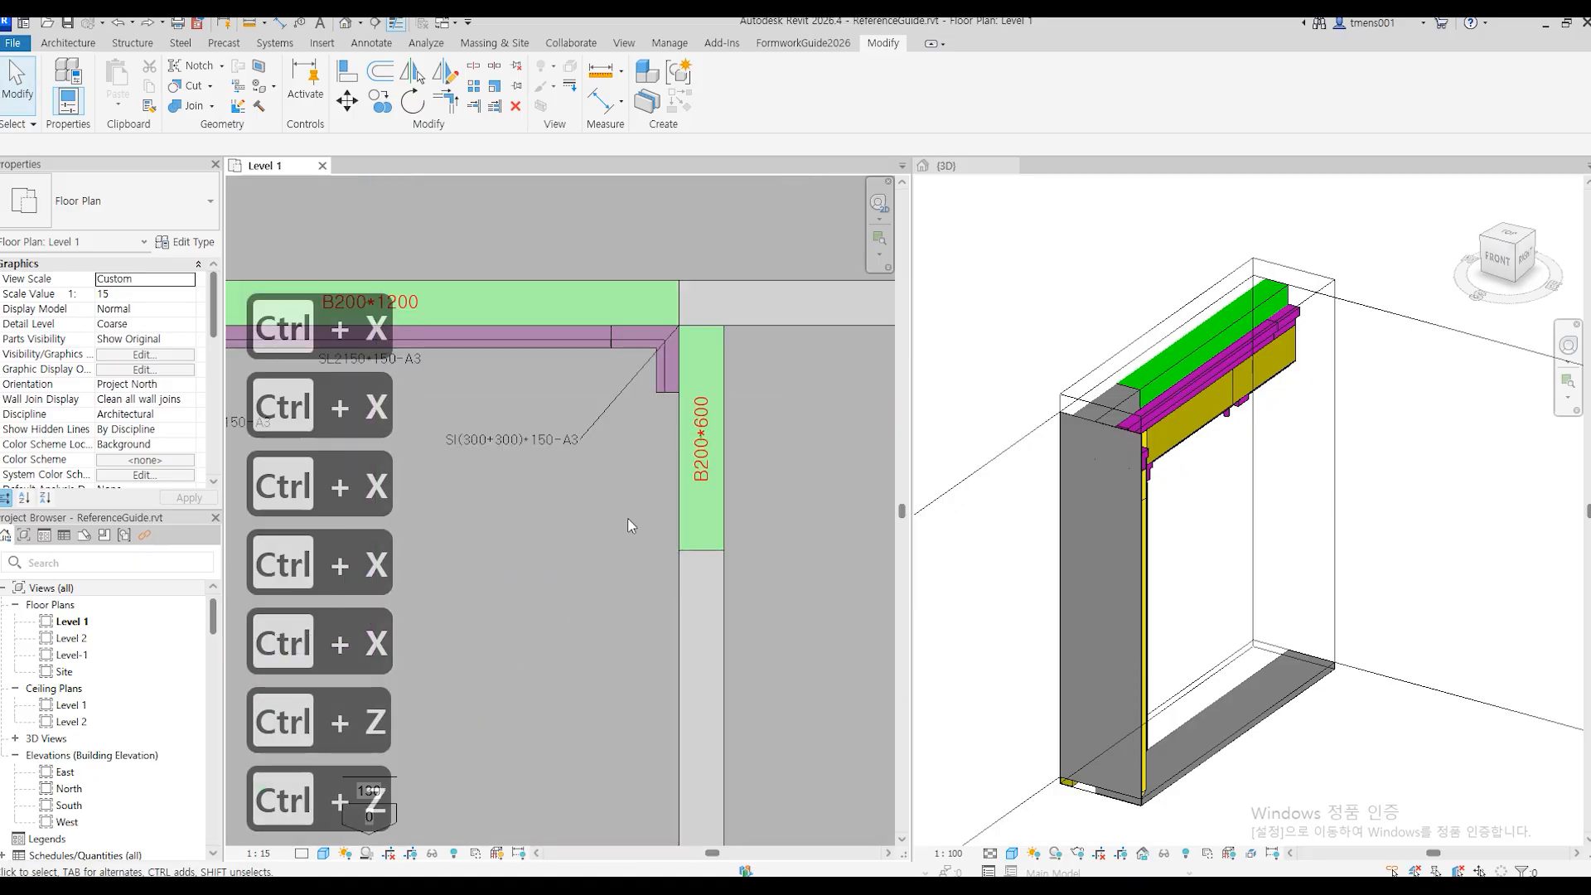
pyautogui.scroll(-3, 619, 548)
pyautogui.scroll(5, 618, 548)
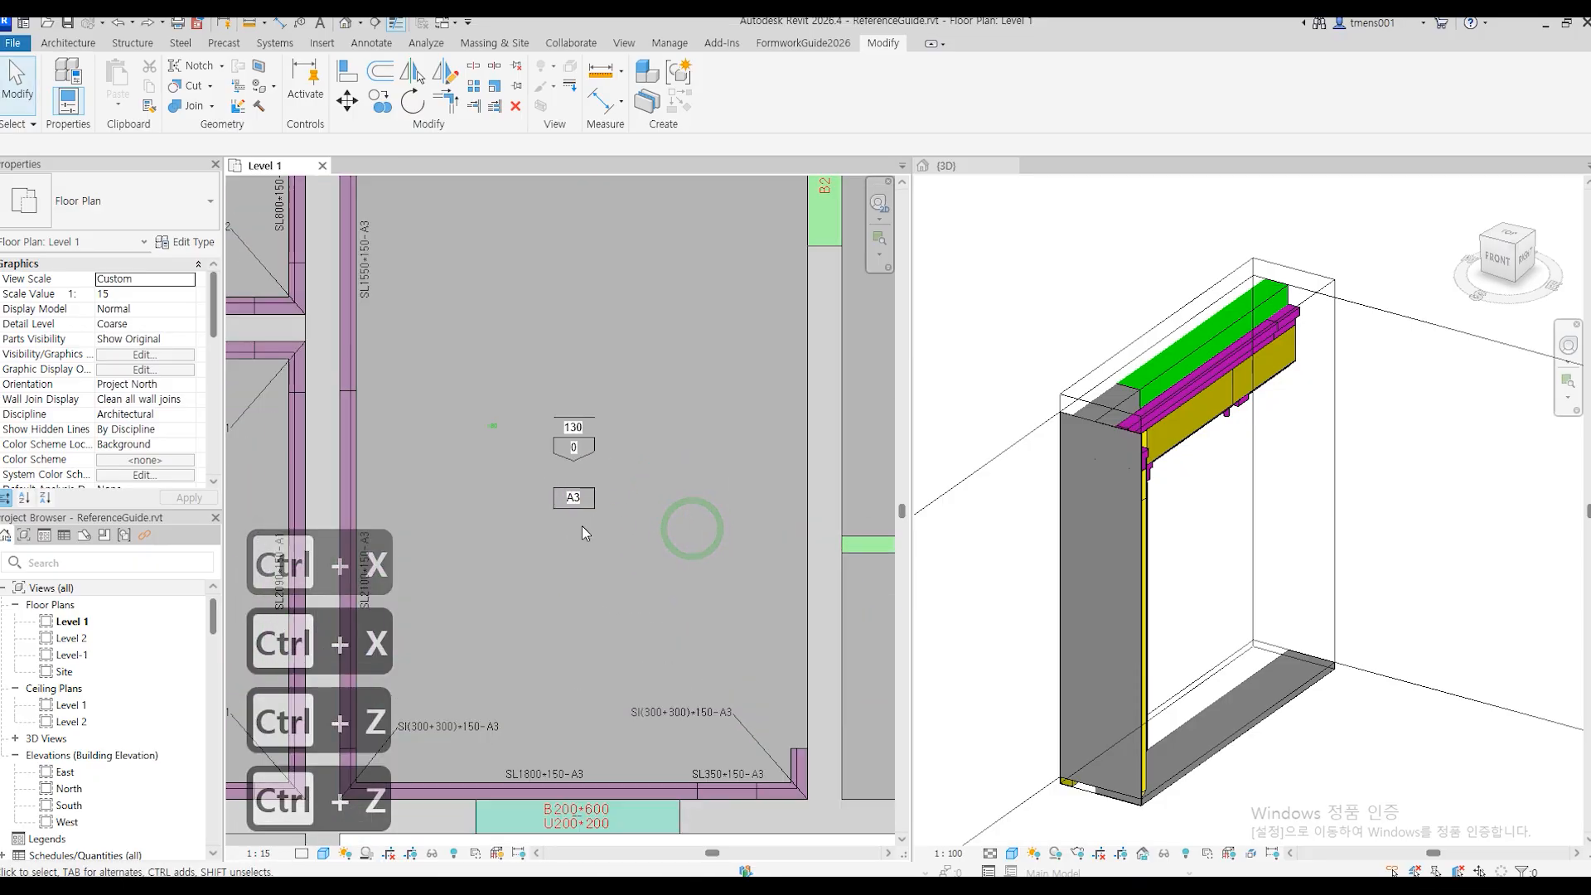
pyautogui.press('Escape')
pyautogui.scroll(-4, 700, 568)
pyautogui.moveTo(714, 558); pyautogui.dragTo(694, 596, button='middle')
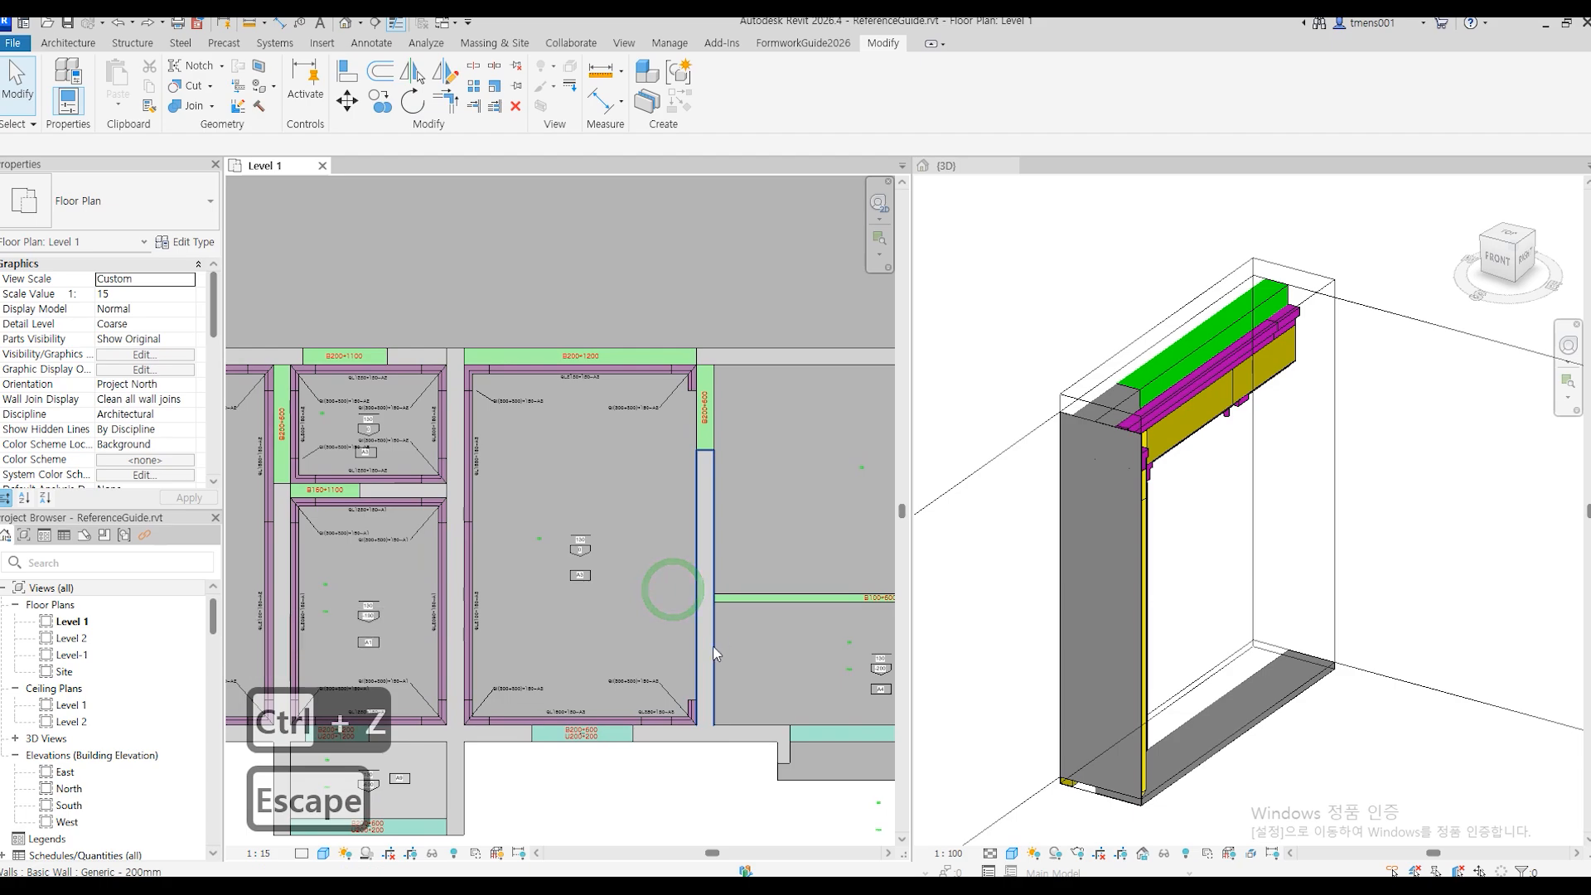
# Fill the space between the corner pieces on the right edge of the A3 room below the B200*1200 beam with 2100 and 1550 AL-SL panels.
pyautogui.scroll(4, 711, 671)
pyautogui.scroll(1, 708, 703)
pyautogui.press('a')
pyautogui.press('s')
pyautogui.press('l')
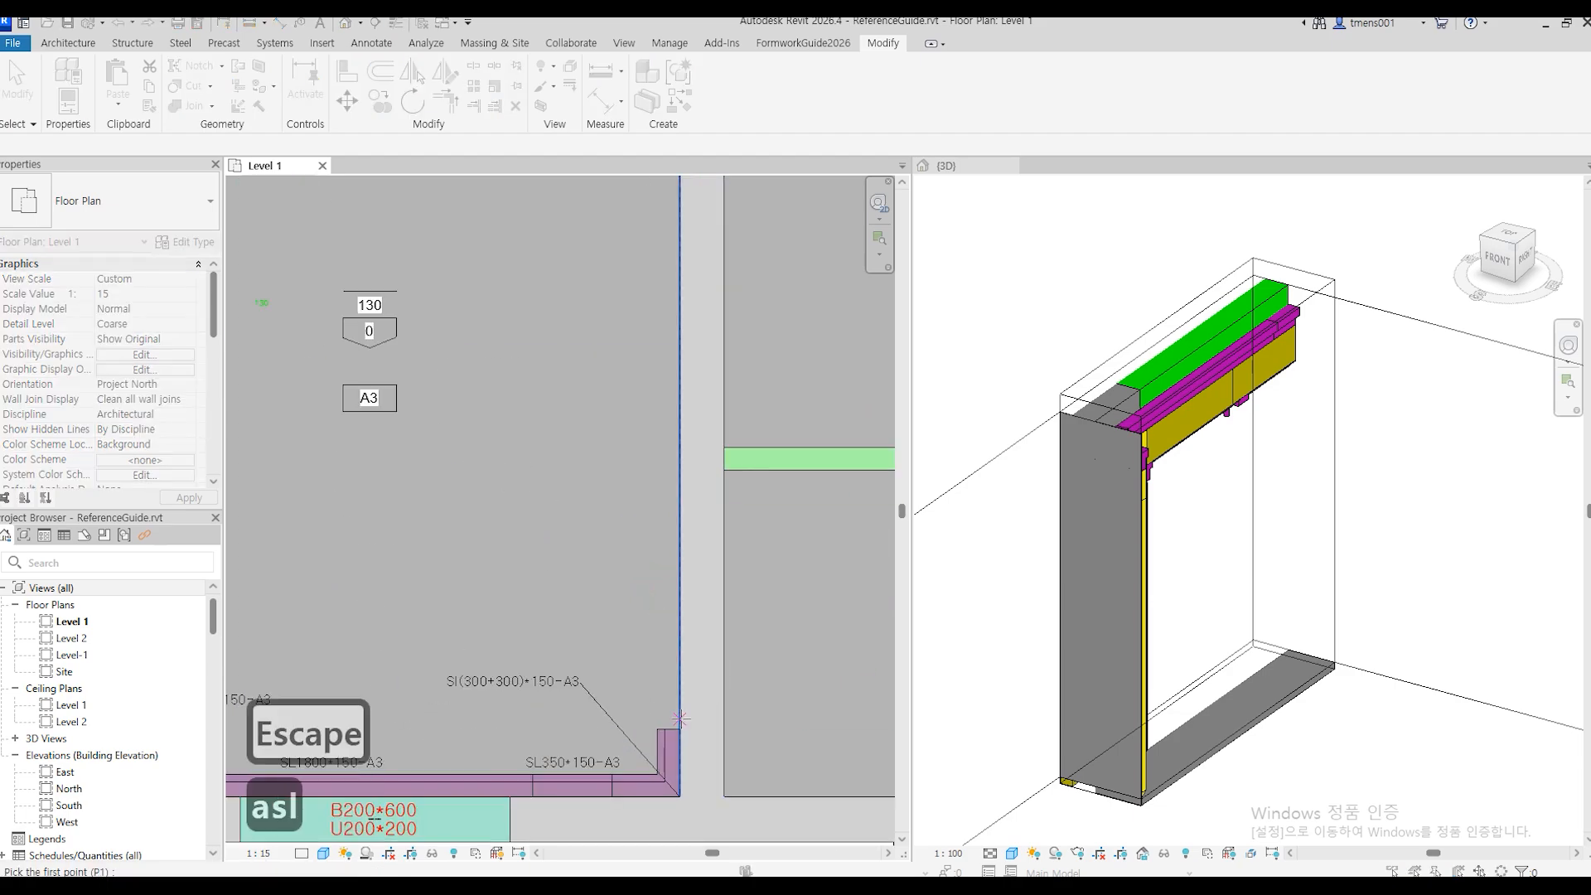
pyautogui.moveTo(654, 261); pyautogui.dragTo(675, 631, button='middle')
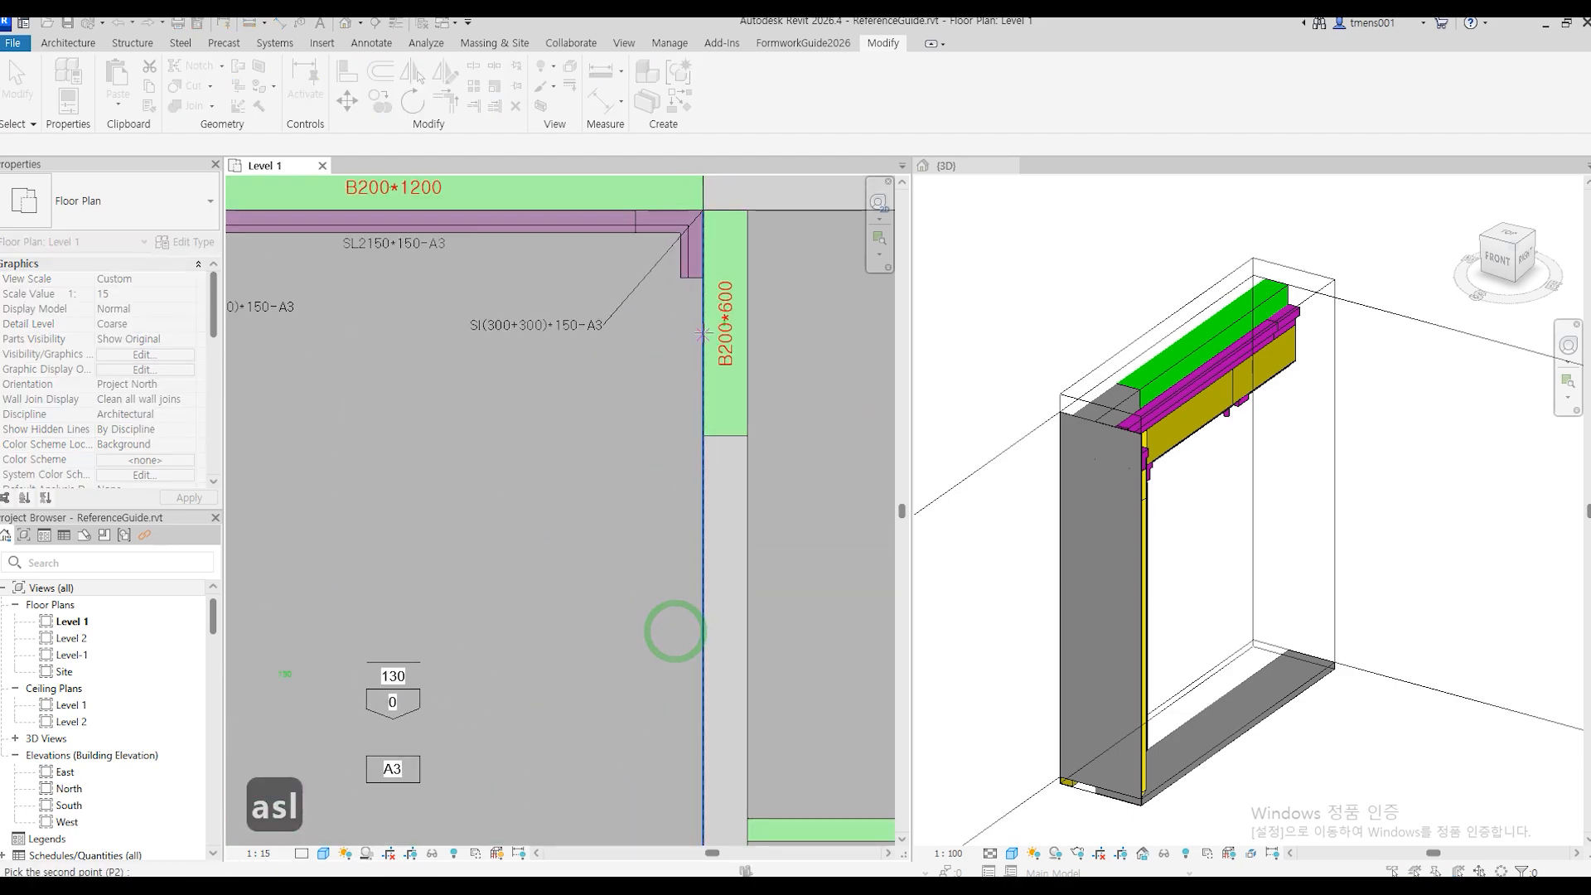
pyautogui.click(594, 391)
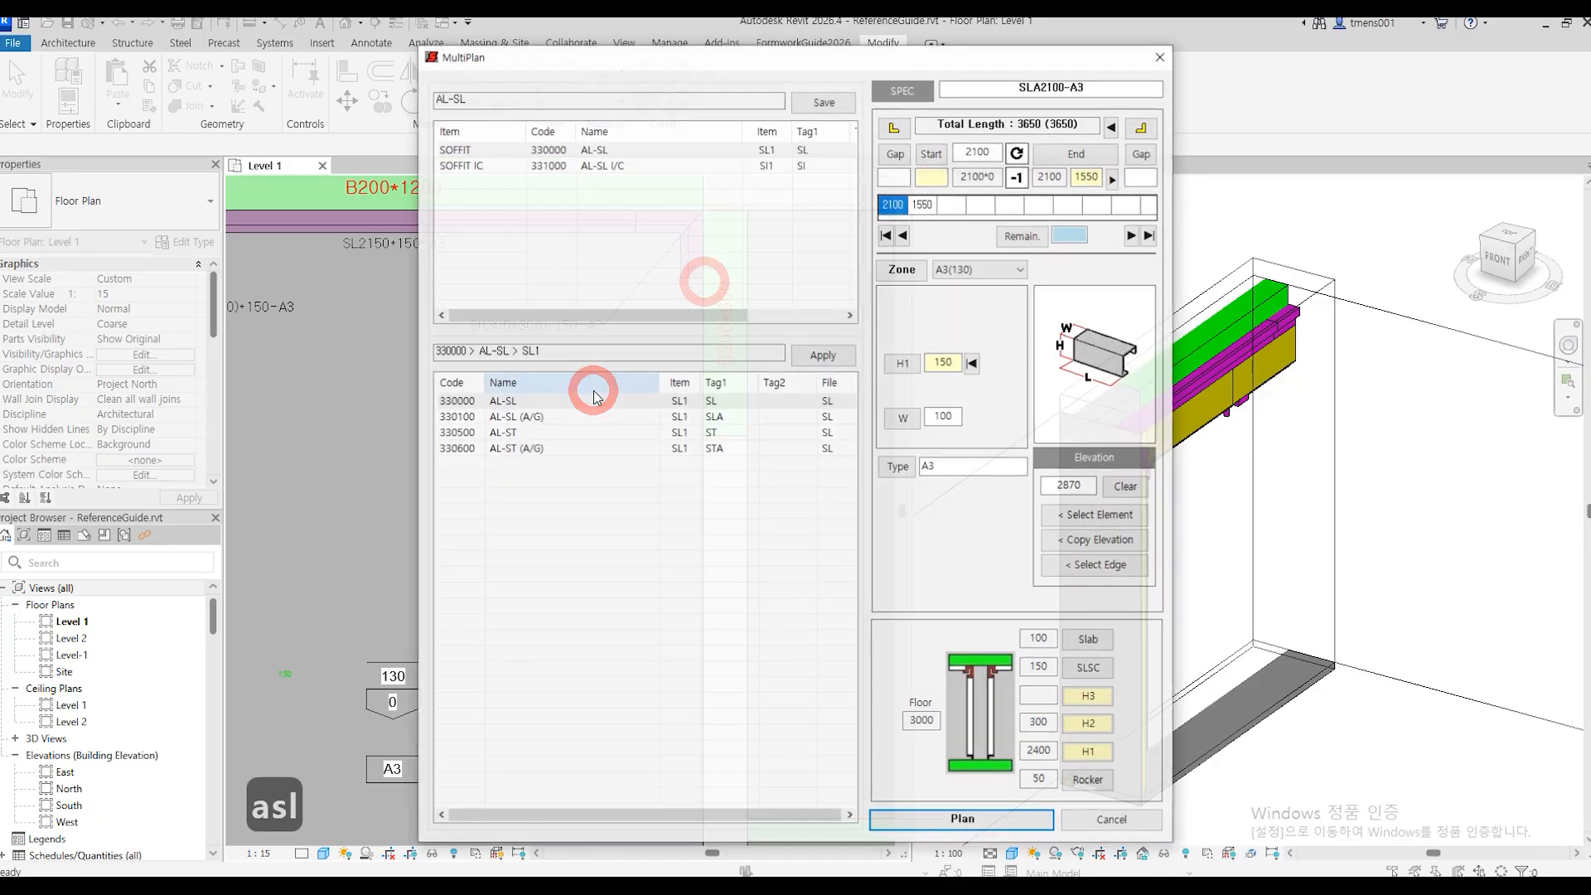
pyautogui.click(953, 820)
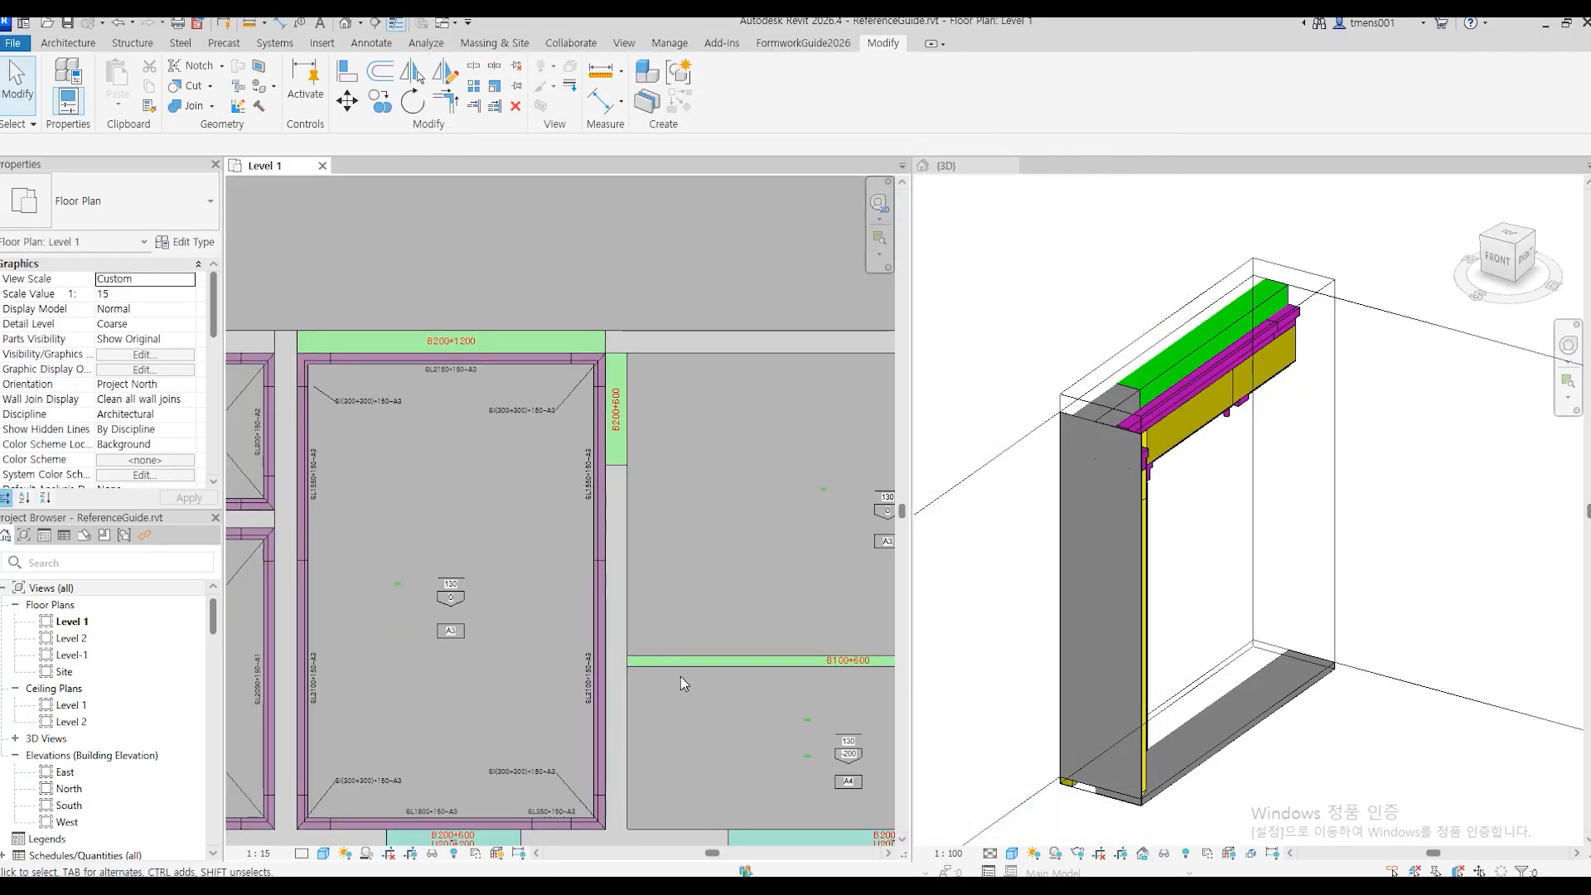
# Lay out 1800 and 300 AL-SL panels with 300 corner pieces at both ends along the left edge of the A3 room above the B100*600 beam.
pyautogui.moveTo(679, 676); pyautogui.dragTo(540, 644, button='middle')
pyautogui.scroll(3, 522, 623)
pyautogui.press('Return')
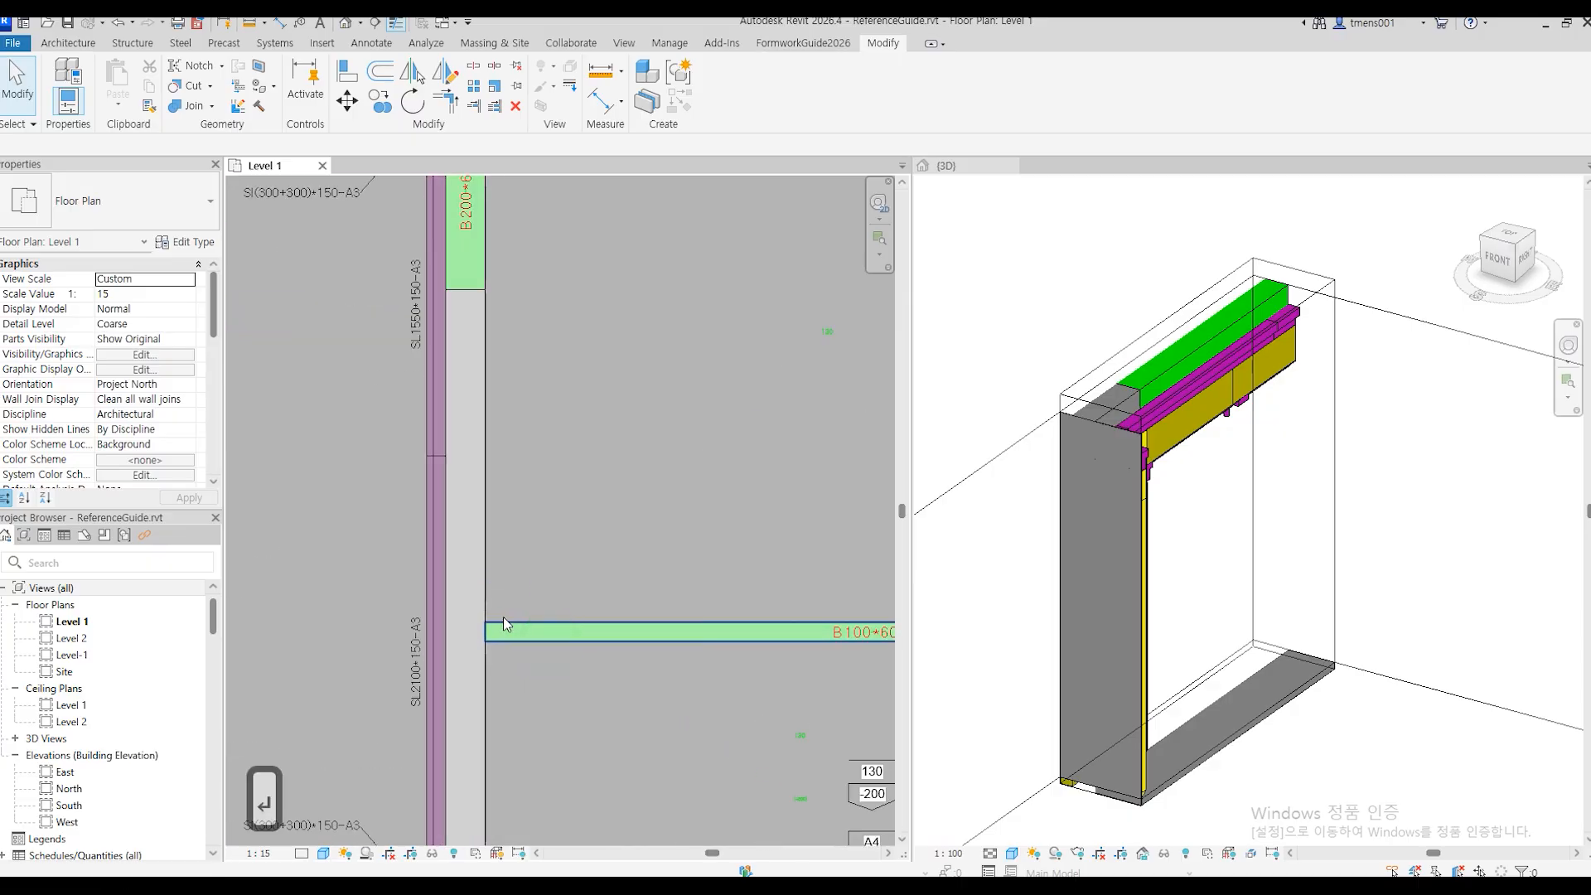
pyautogui.moveTo(590, 291); pyautogui.dragTo(673, 623, button='middle')
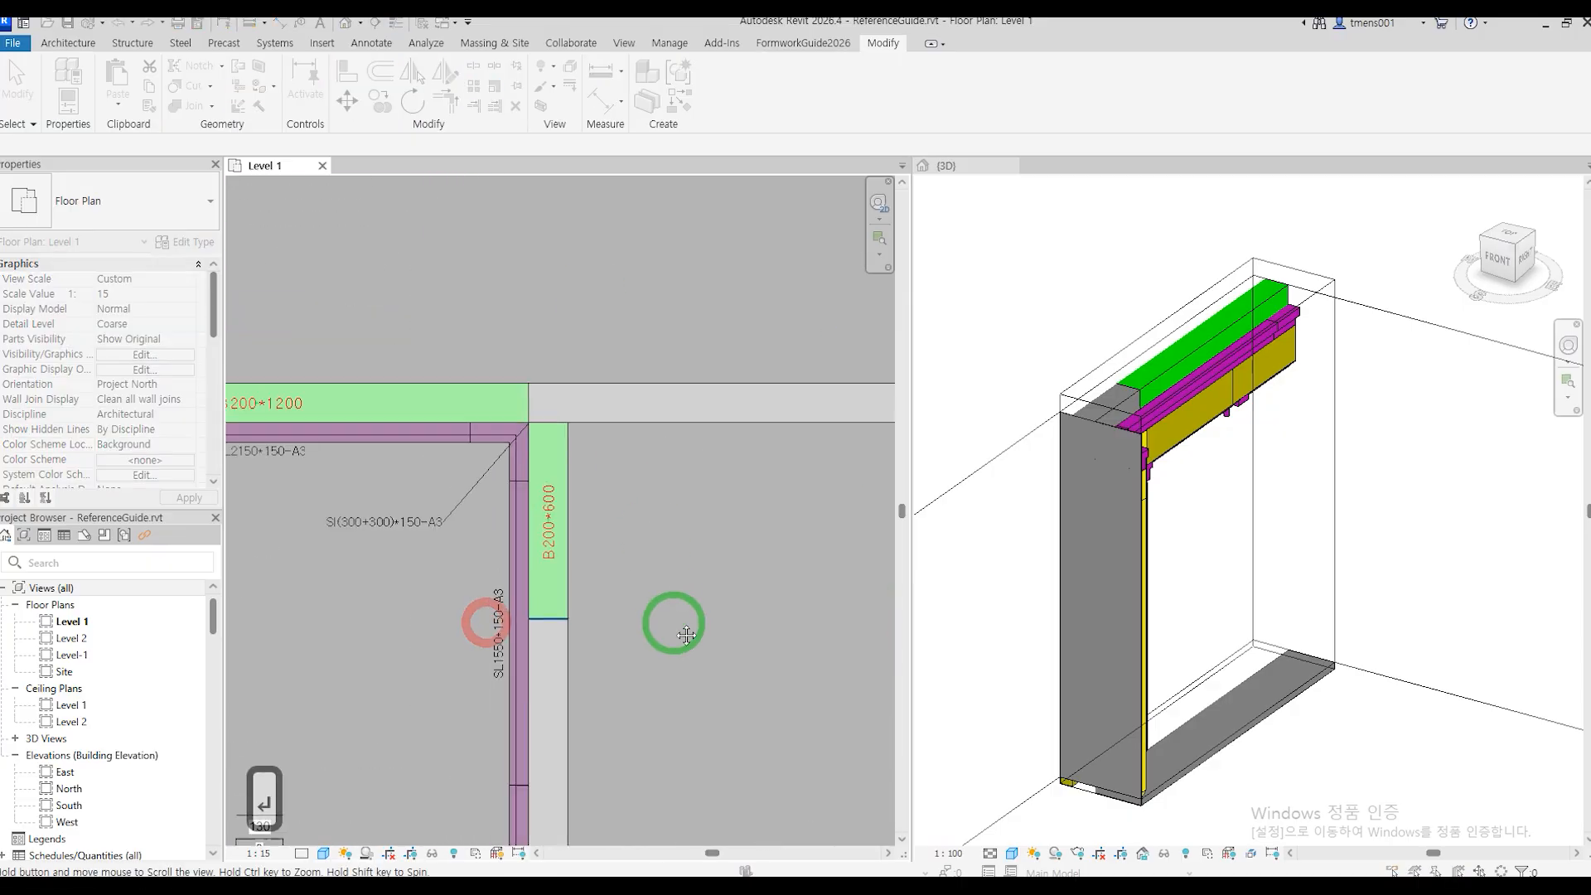
pyautogui.click(568, 423)
pyautogui.click(689, 533)
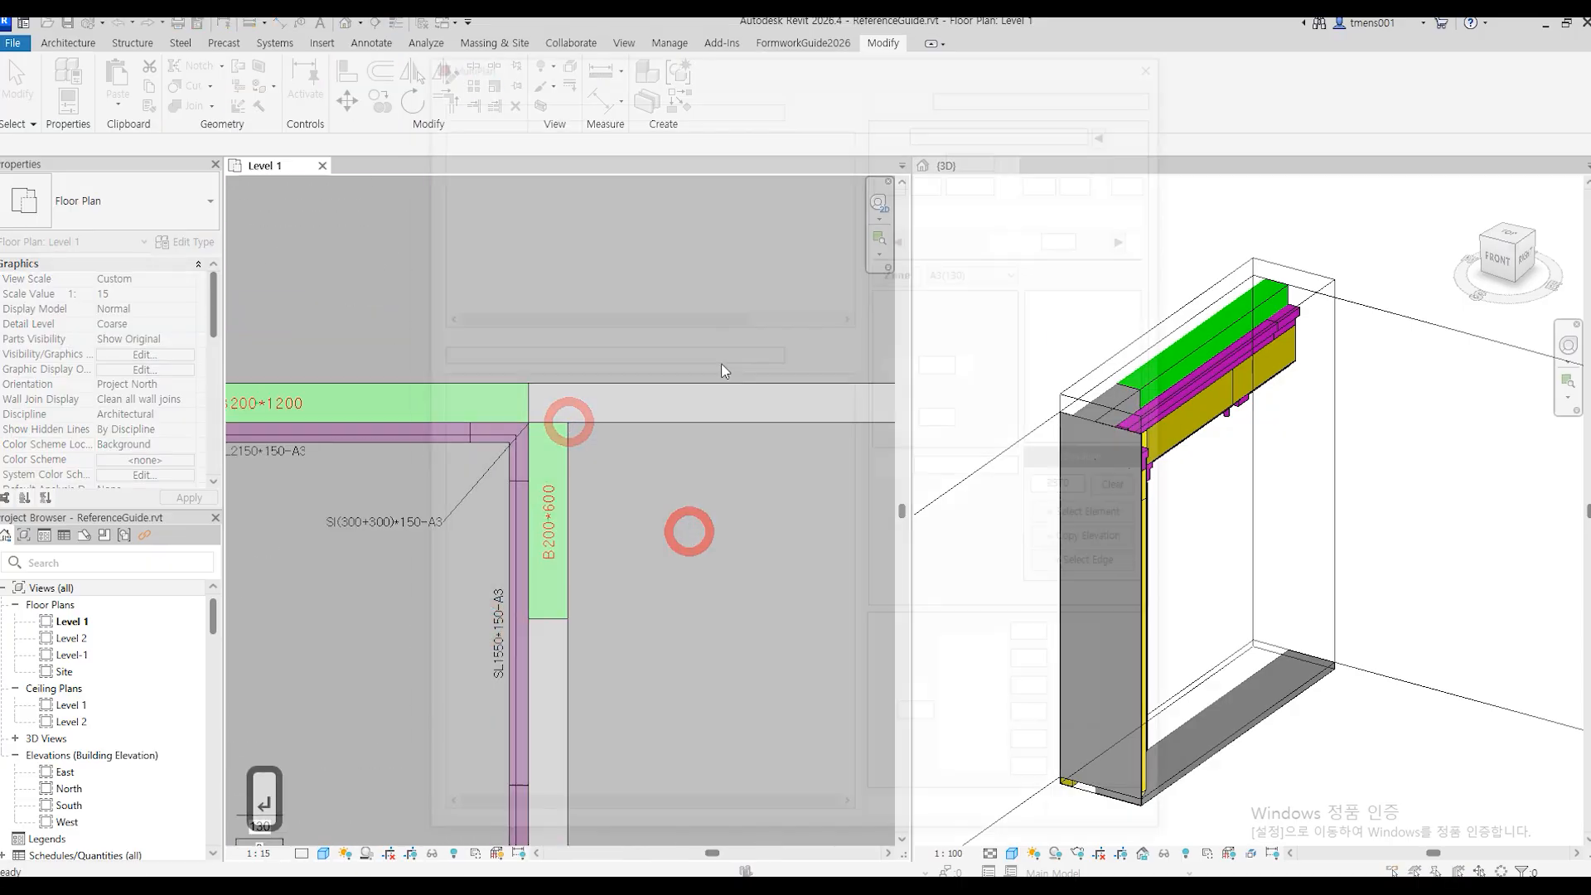
pyautogui.click(893, 125)
pyautogui.click(1145, 126)
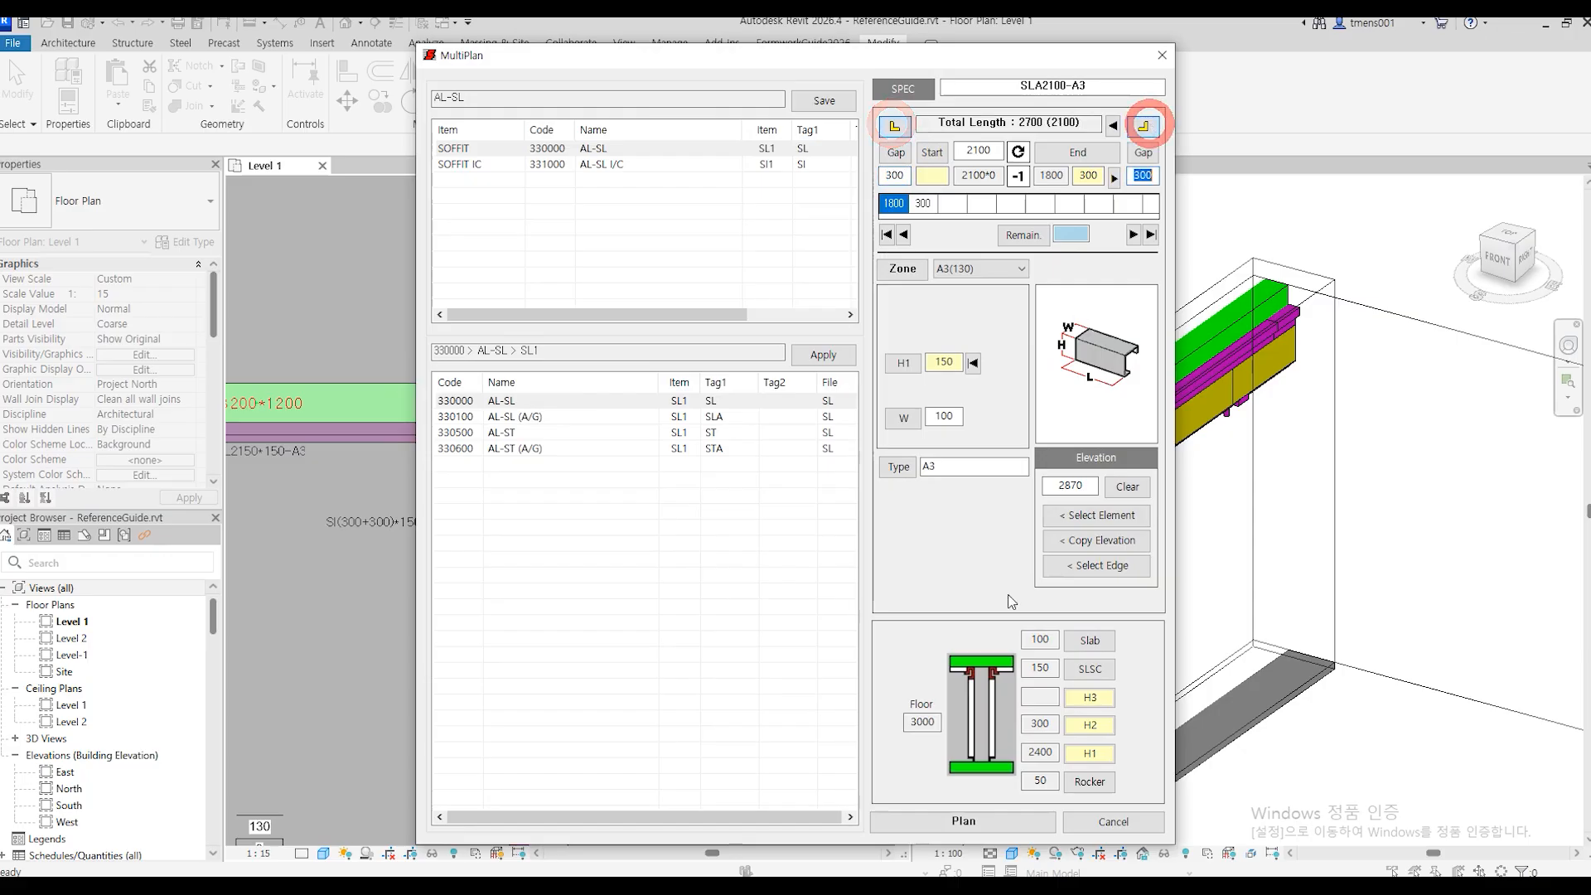
pyautogui.click(948, 819)
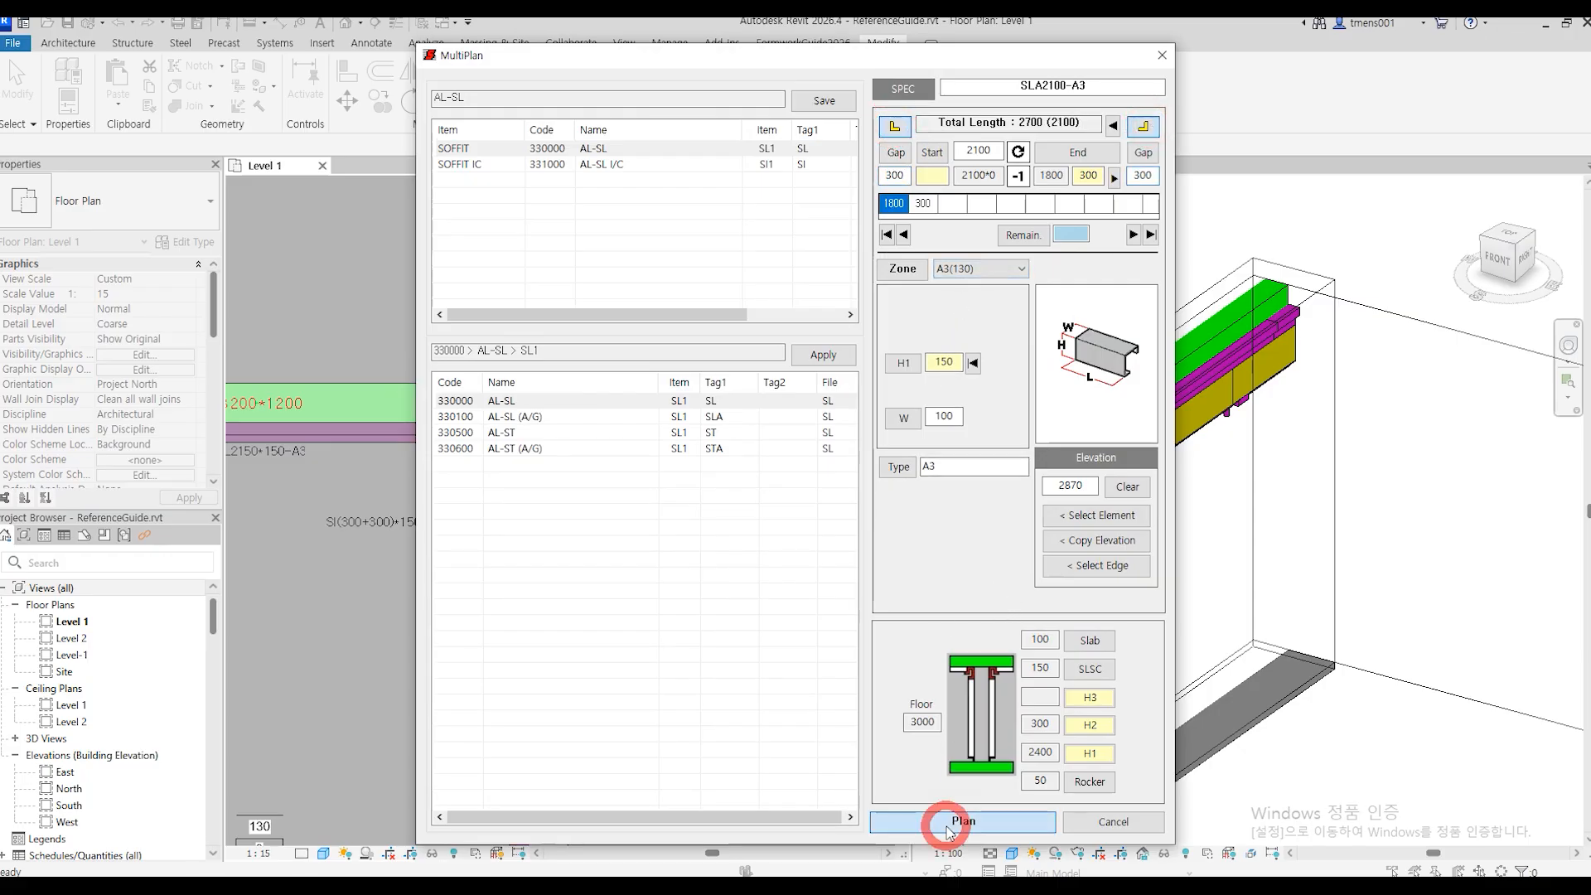
# Lay out 1800 and 300 AL-SL panels with 300 corner pieces at both ends along the same A3 room's right edge.
pyautogui.scroll(-3, 534, 518)
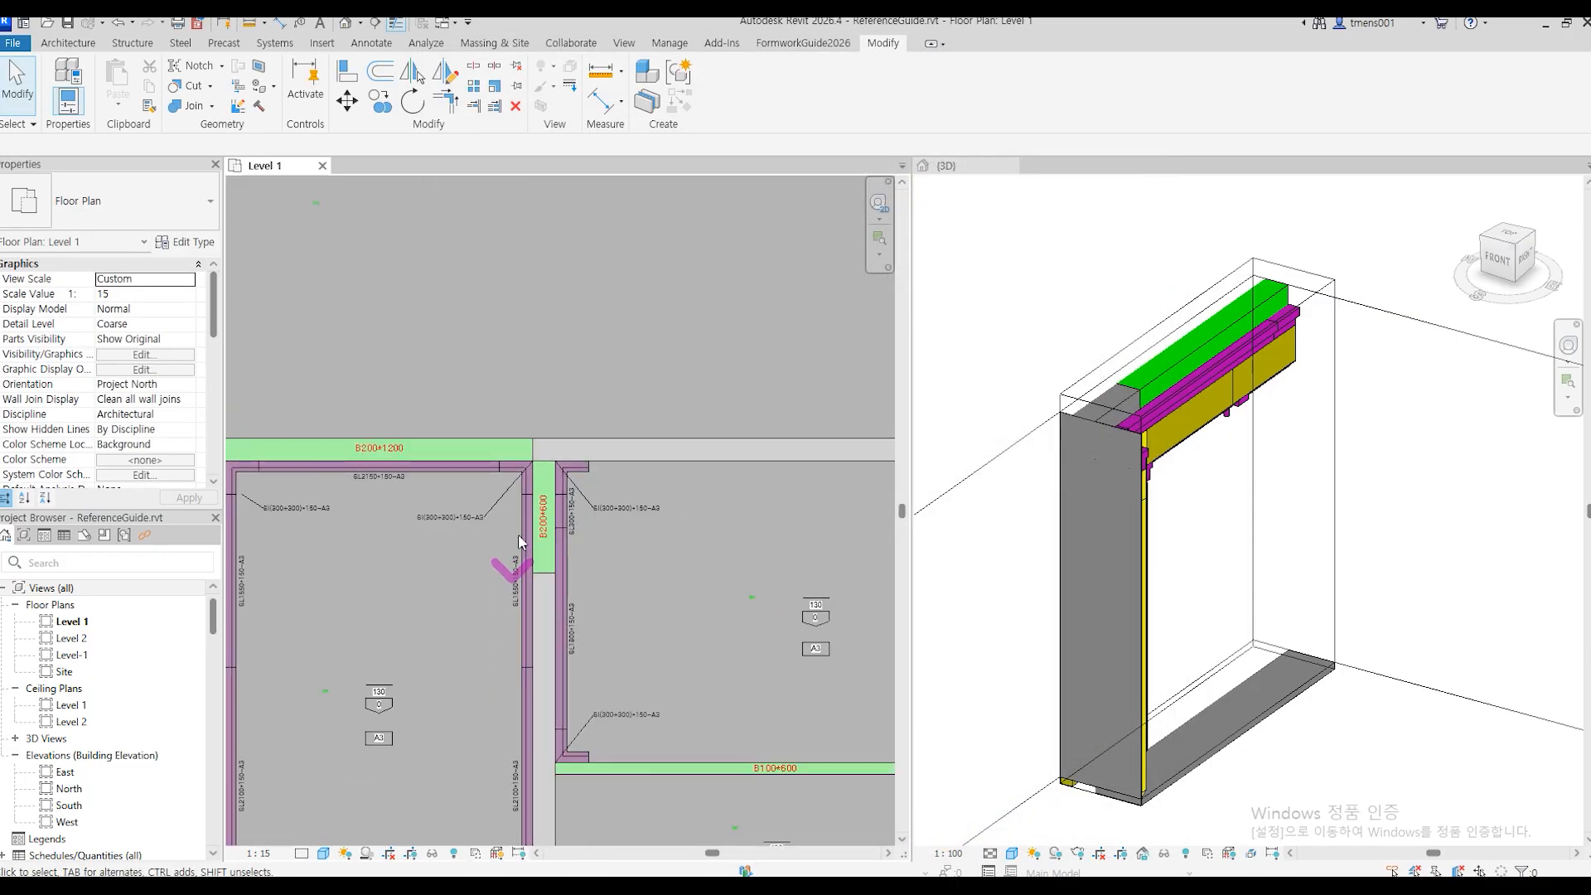
pyautogui.moveTo(686, 634); pyautogui.dragTo(530, 597, button='middle')
pyautogui.moveTo(719, 673); pyautogui.dragTo(539, 673, button='middle')
pyautogui.press('Return')
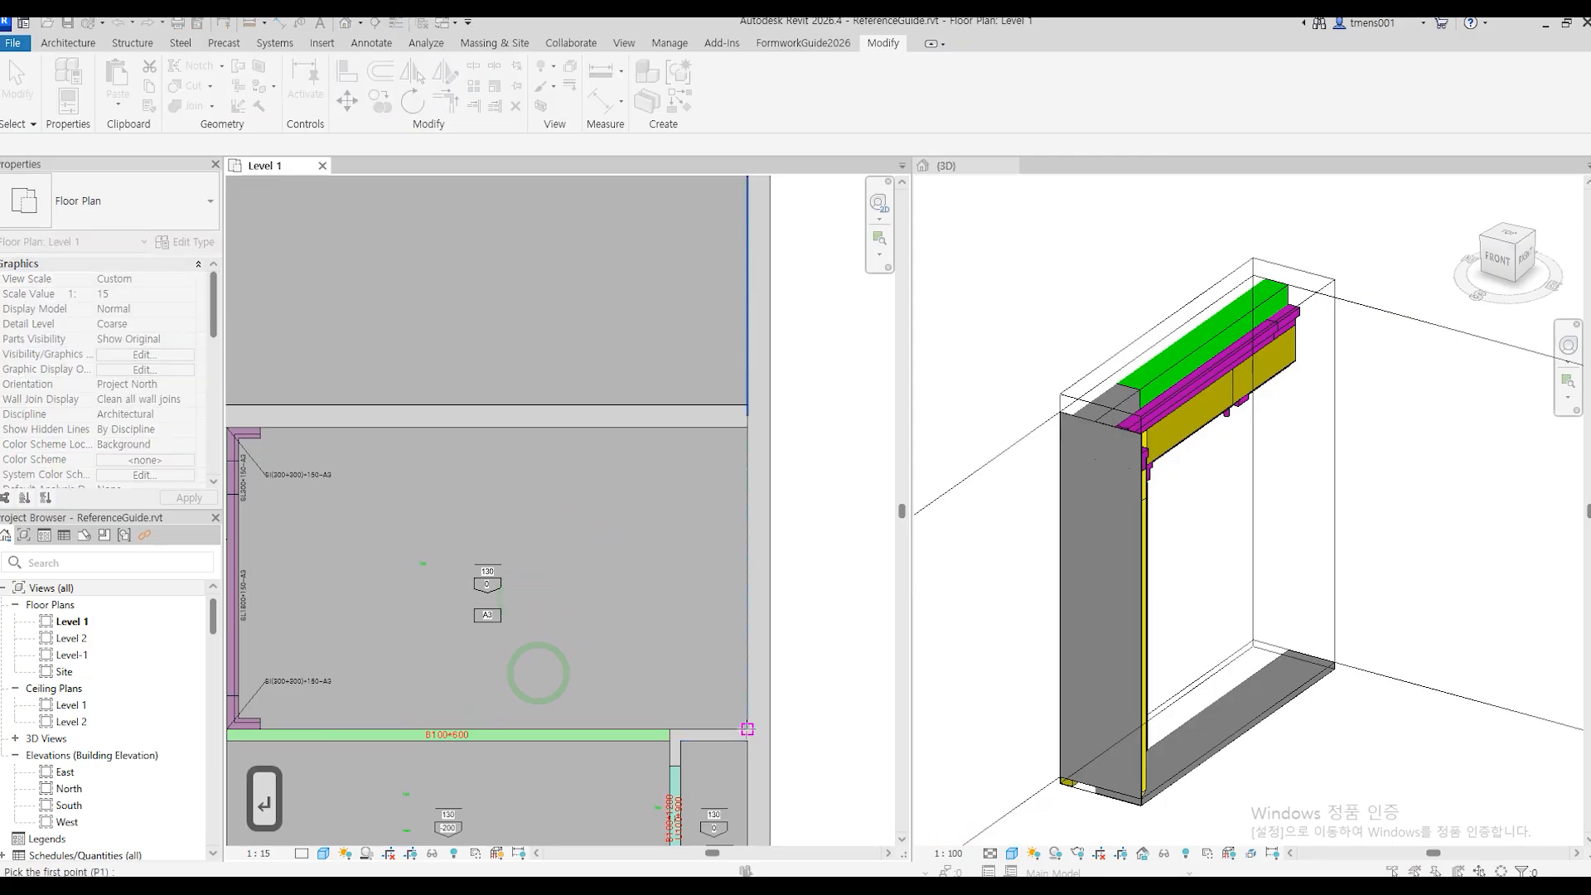
pyautogui.click(745, 721)
pyautogui.click(742, 427)
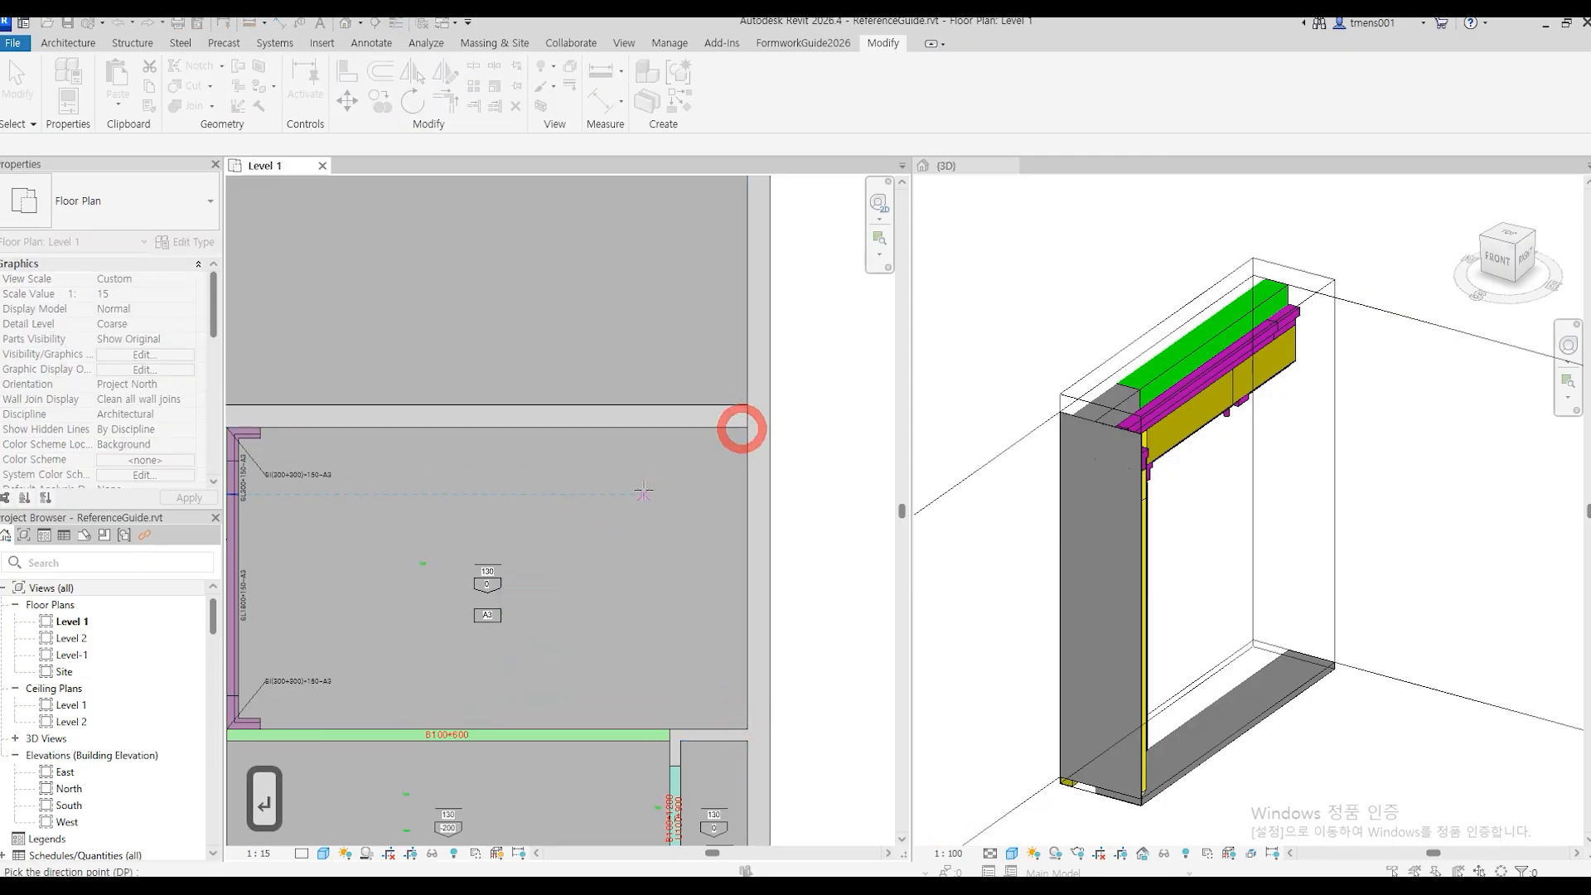
pyautogui.click(643, 489)
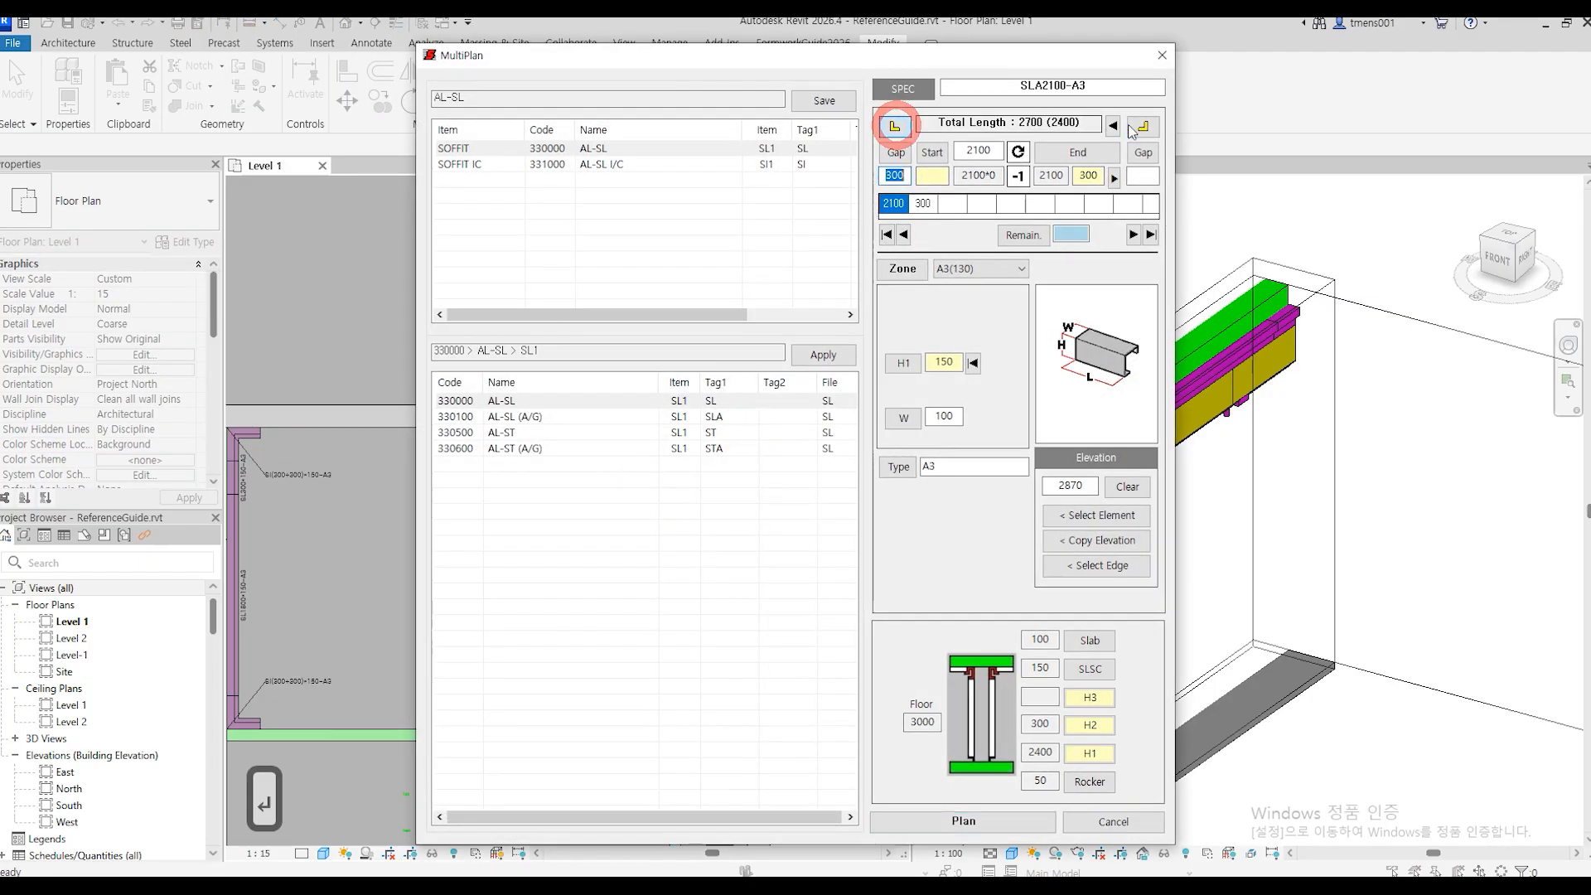
pyautogui.click(1142, 126)
pyautogui.click(960, 821)
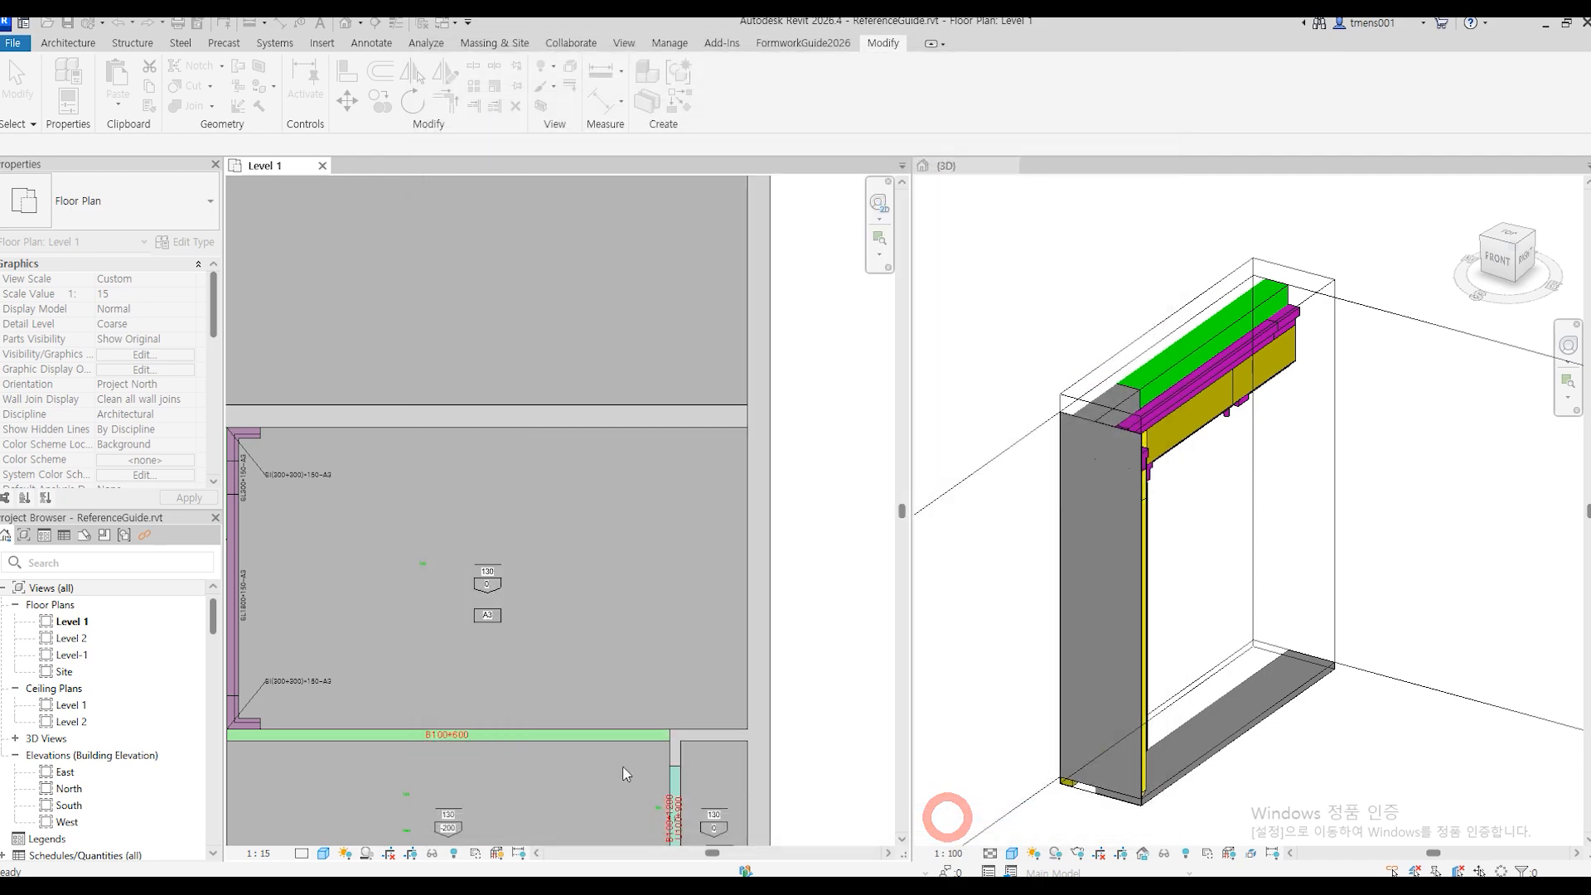
# Fill the A3 room's lower edge along the B100*600 beam with 2100 and 1950 AL-SL panels between the corner pieces.
pyautogui.scroll(5, 549, 727)
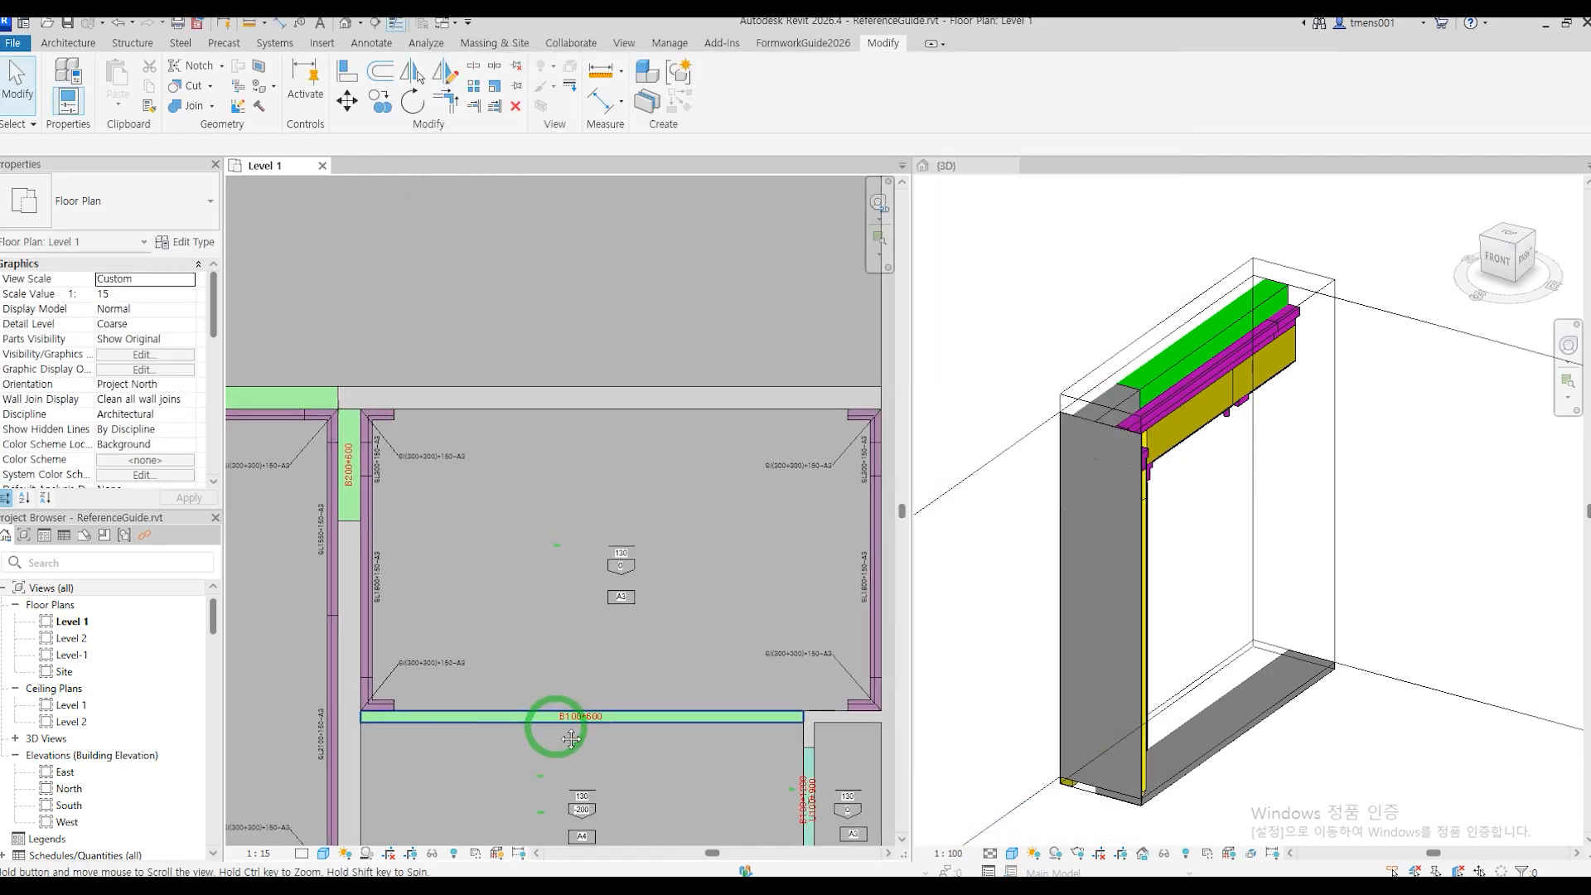
pyautogui.press('Return')
pyautogui.click(394, 705)
pyautogui.scroll(-4, 395, 704)
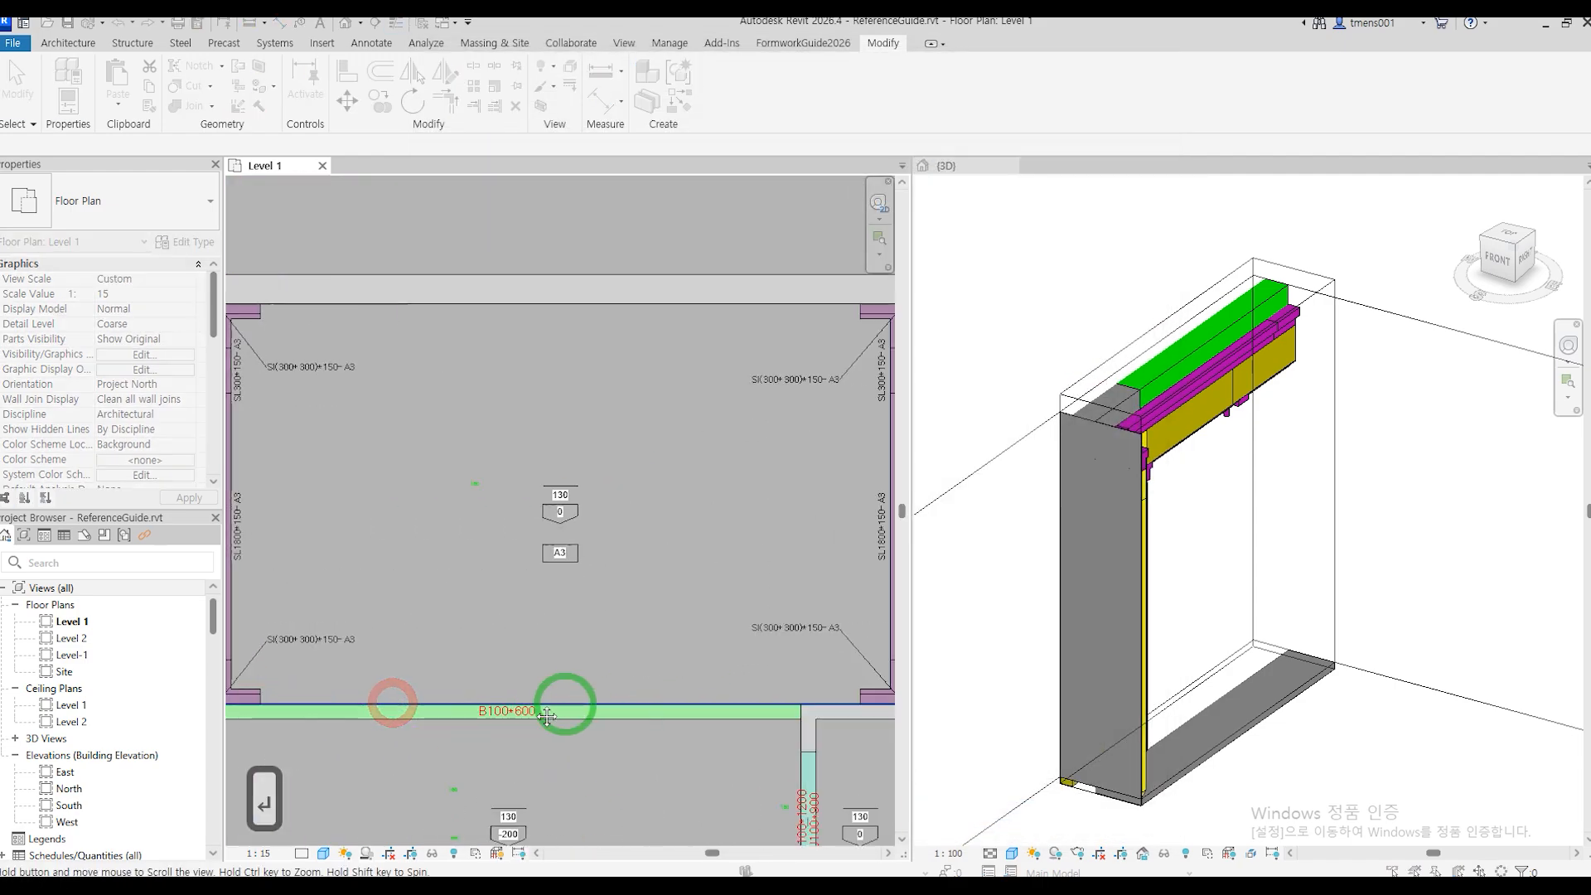
pyautogui.scroll(4, 787, 696)
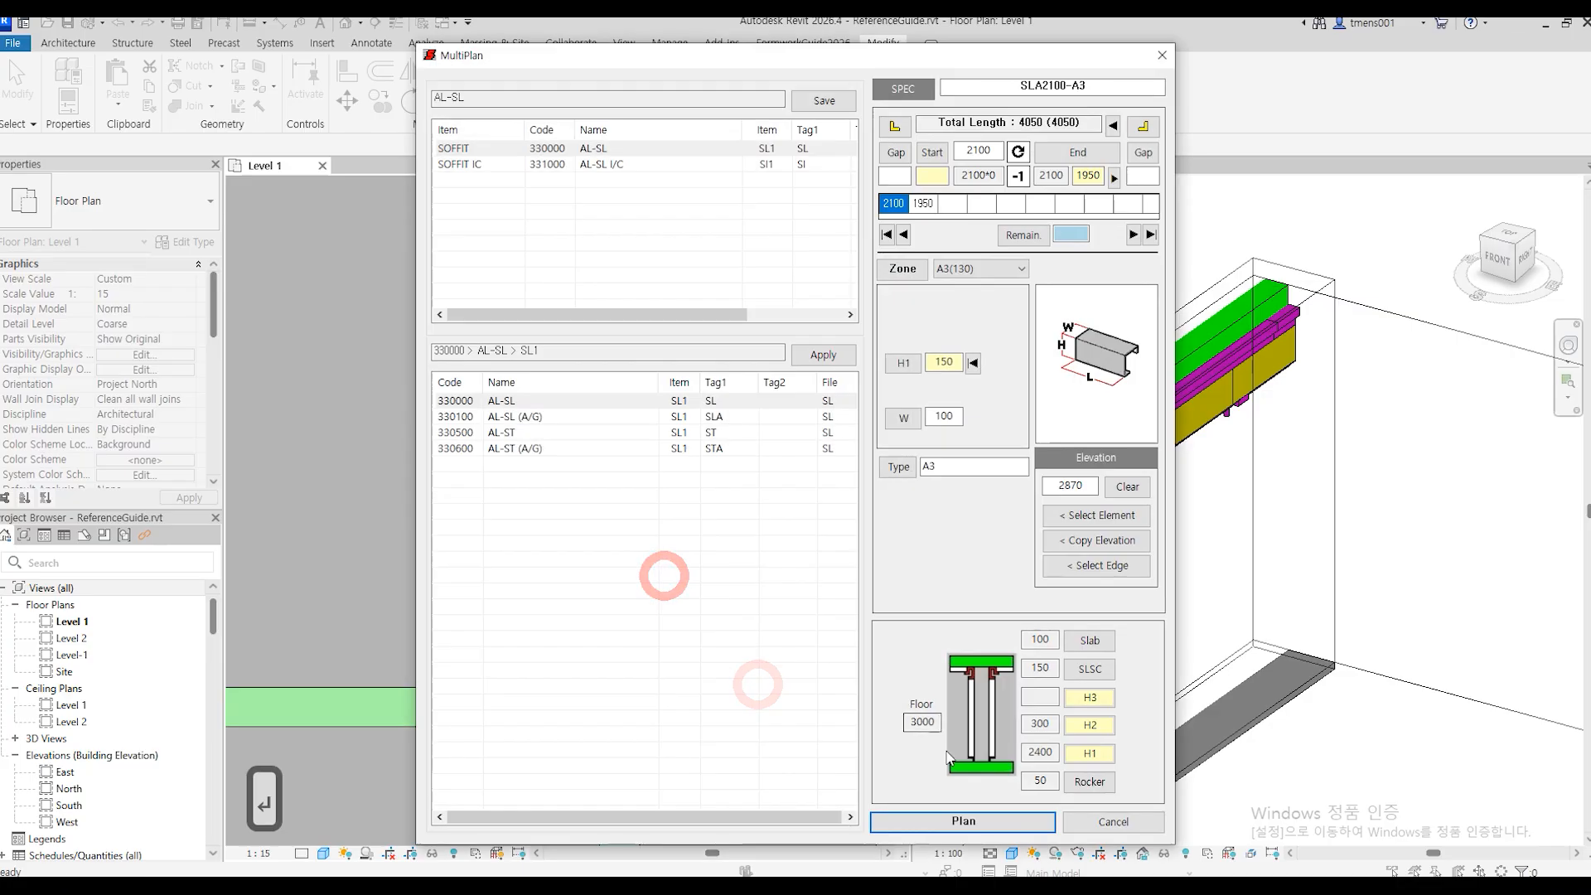
pyautogui.click(965, 822)
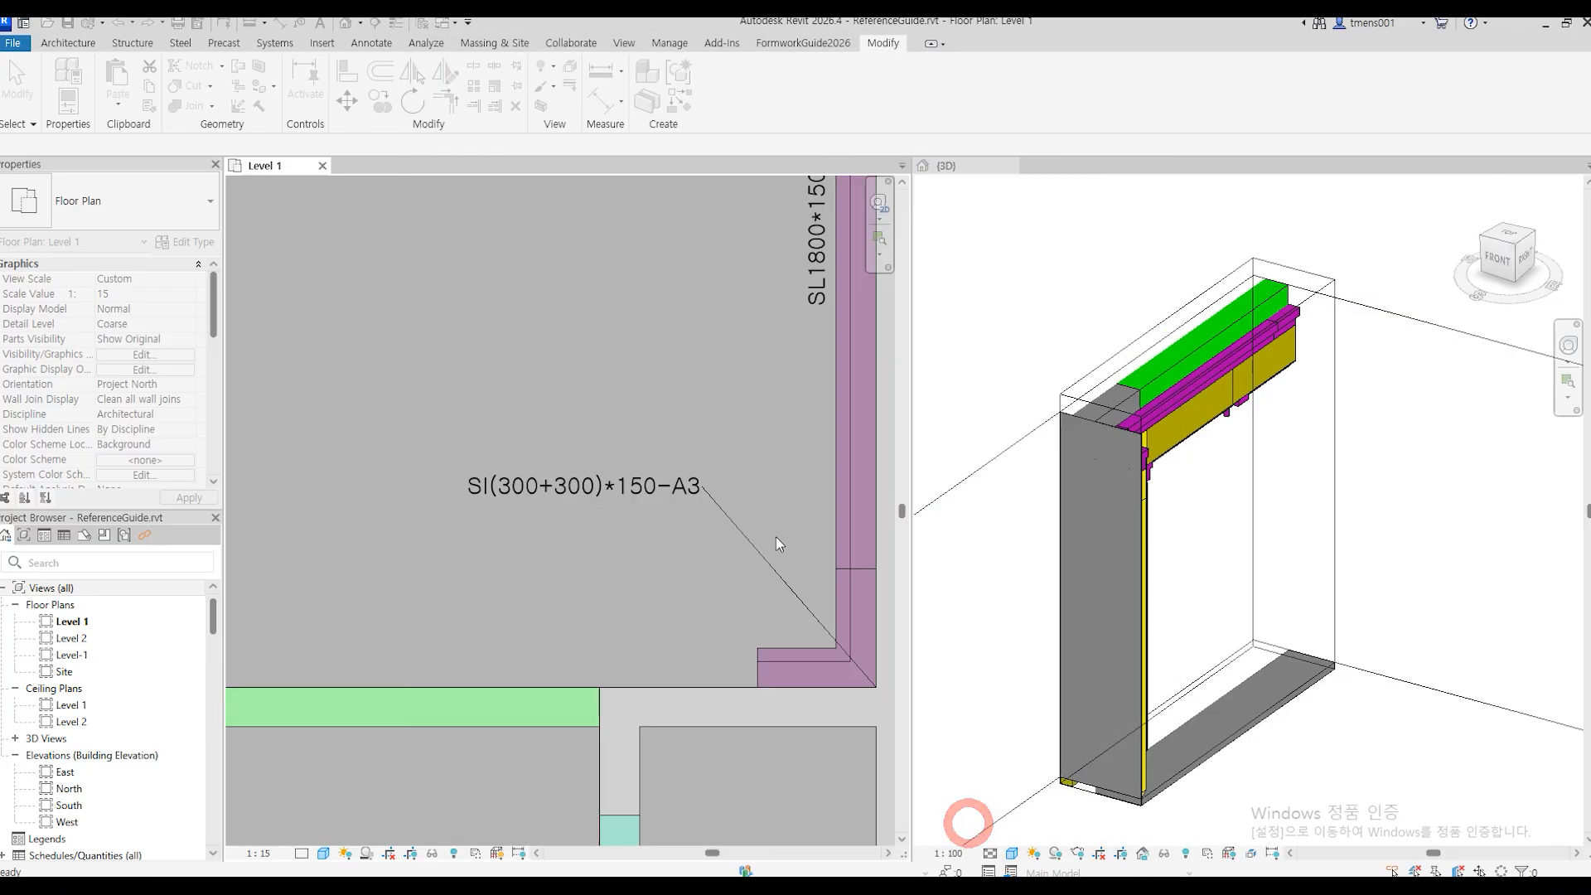
# Fill the A3 room's upper edge between the corner pieces with 2100 and 1950 AL-SL panels.
pyautogui.scroll(-3, 766, 525)
pyautogui.moveTo(445, 371); pyautogui.dragTo(696, 625, button='middle')
pyautogui.moveTo(317, 382); pyautogui.dragTo(360, 466, button='middle')
pyautogui.scroll(1, 532, 485)
pyautogui.scroll(2, 532, 486)
pyautogui.press('Return')
pyautogui.scroll(-3, 518, 421)
pyautogui.scroll(4, 613, 433)
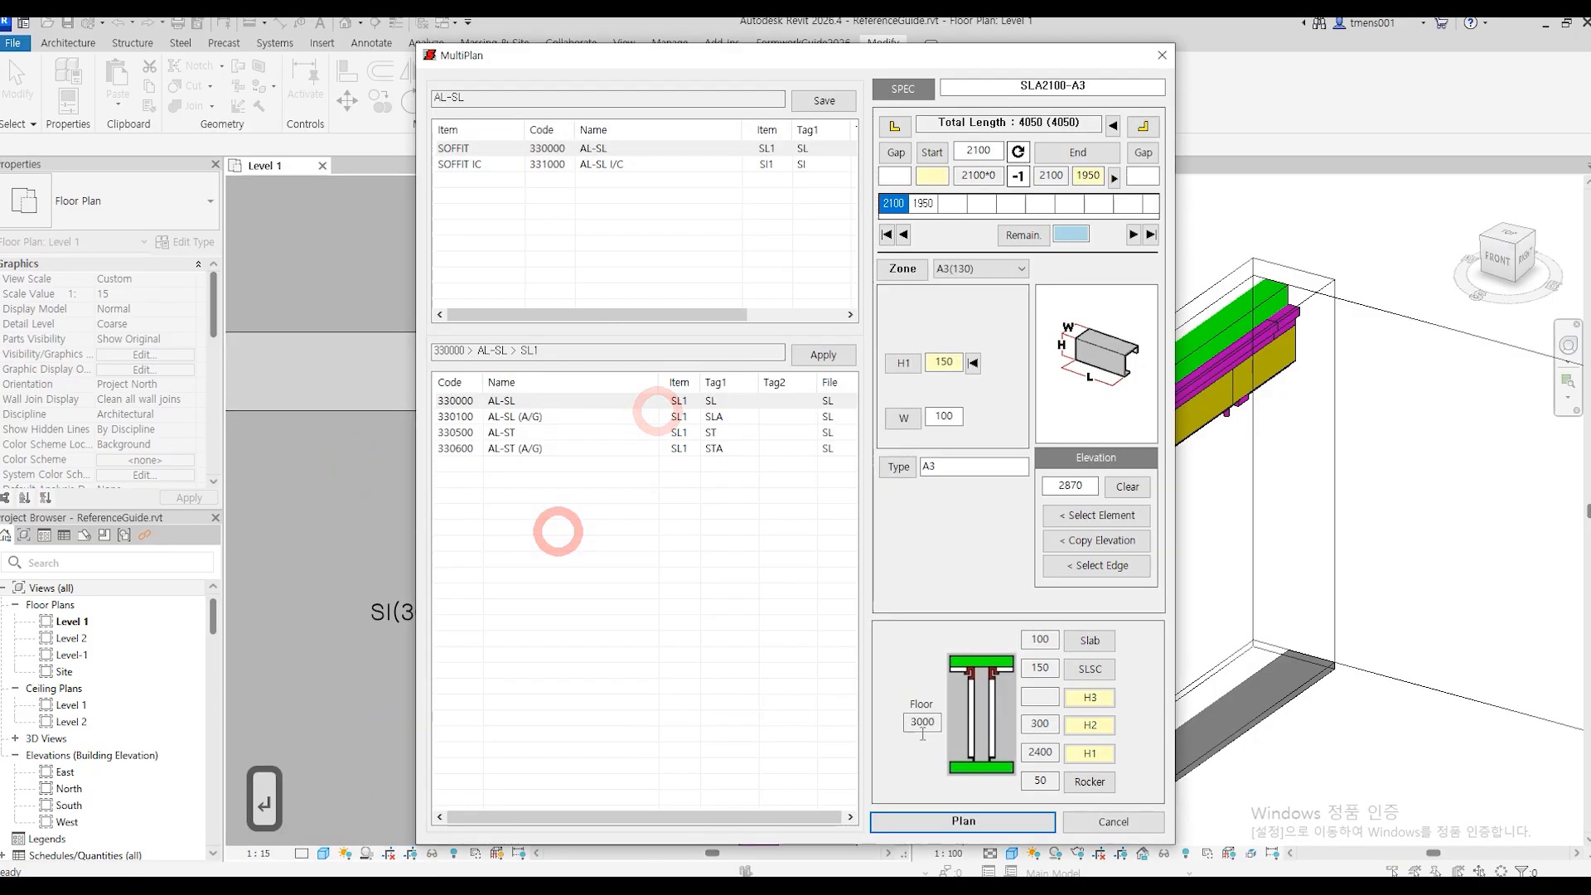
pyautogui.click(956, 823)
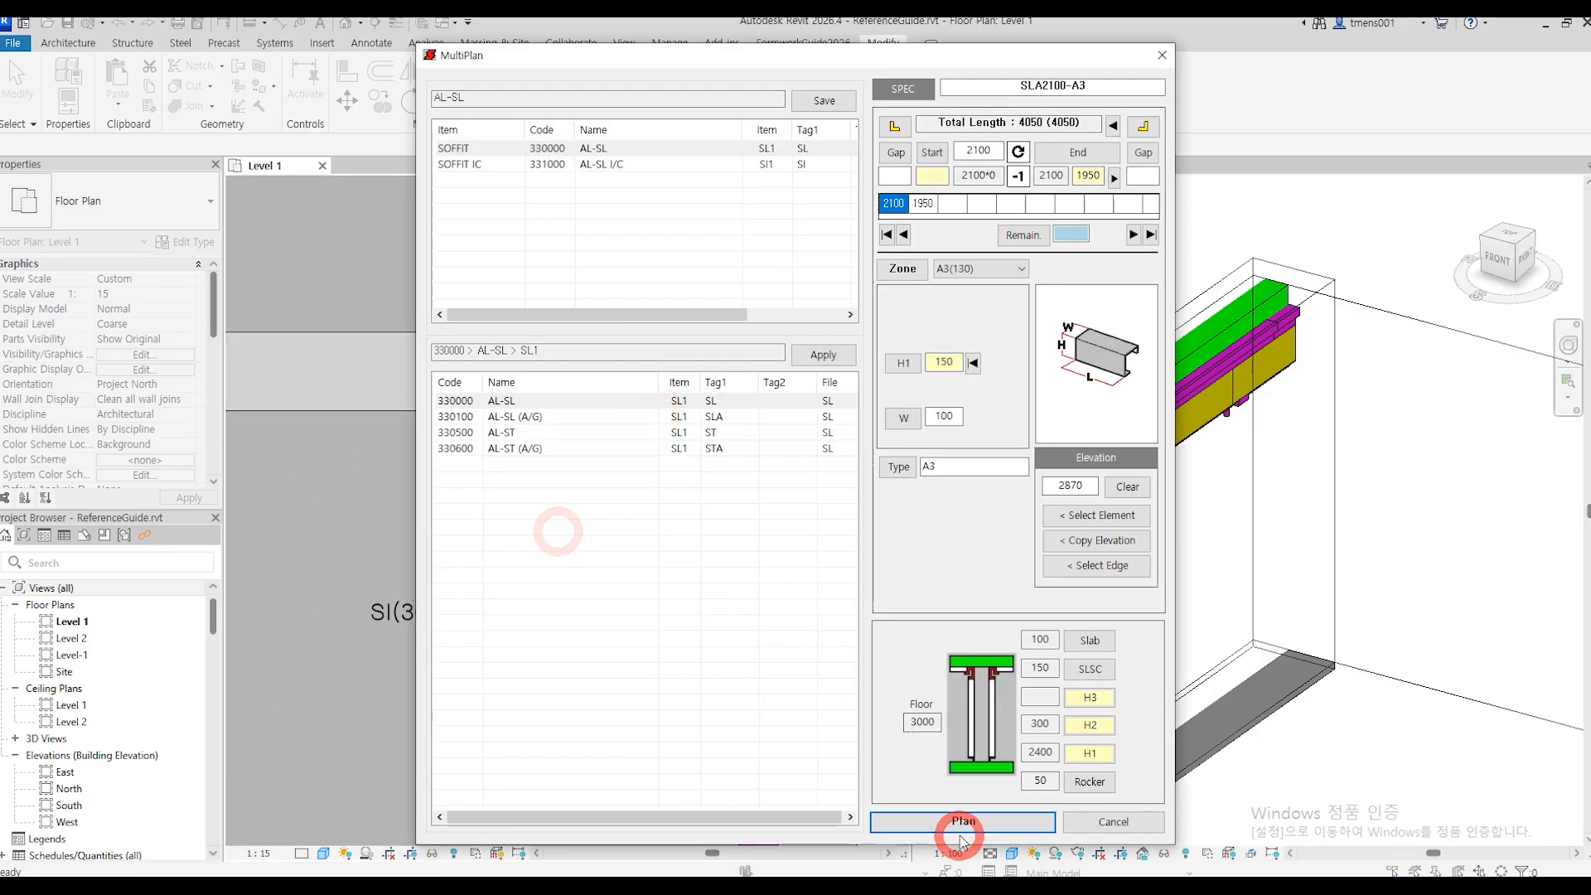
pyautogui.scroll(-5, 705, 541)
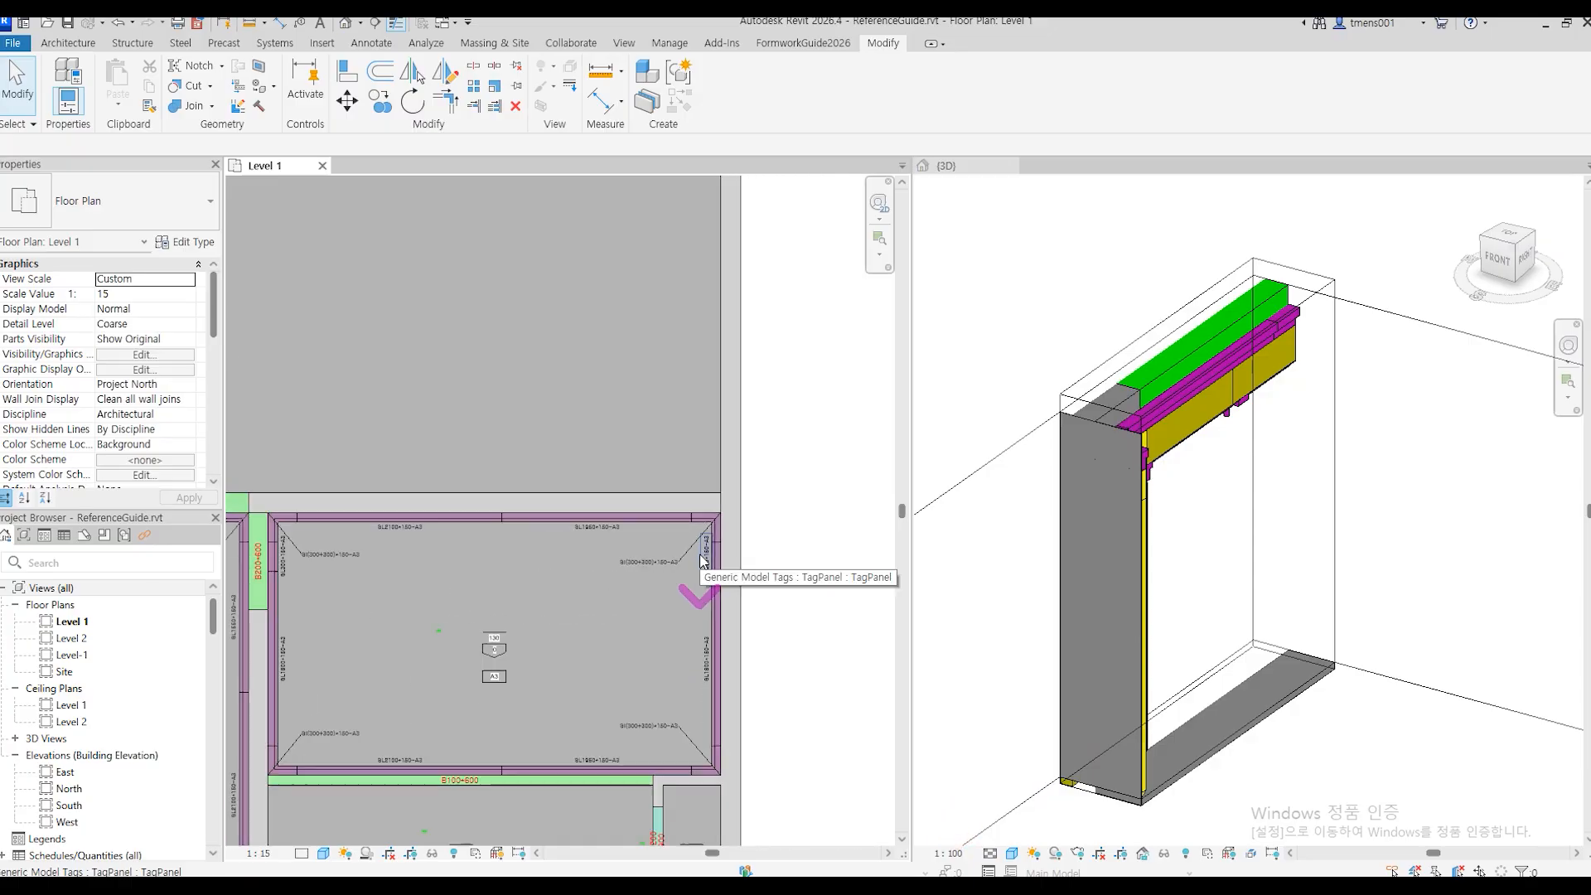
# Generate an 850 AL-SL panel along the A4 room's left edge with zone A4(130-200) and 300 corner pieces at both ends.
pyautogui.moveTo(570, 678); pyautogui.dragTo(610, 470, button='middle')
pyautogui.scroll(3, 531, 568)
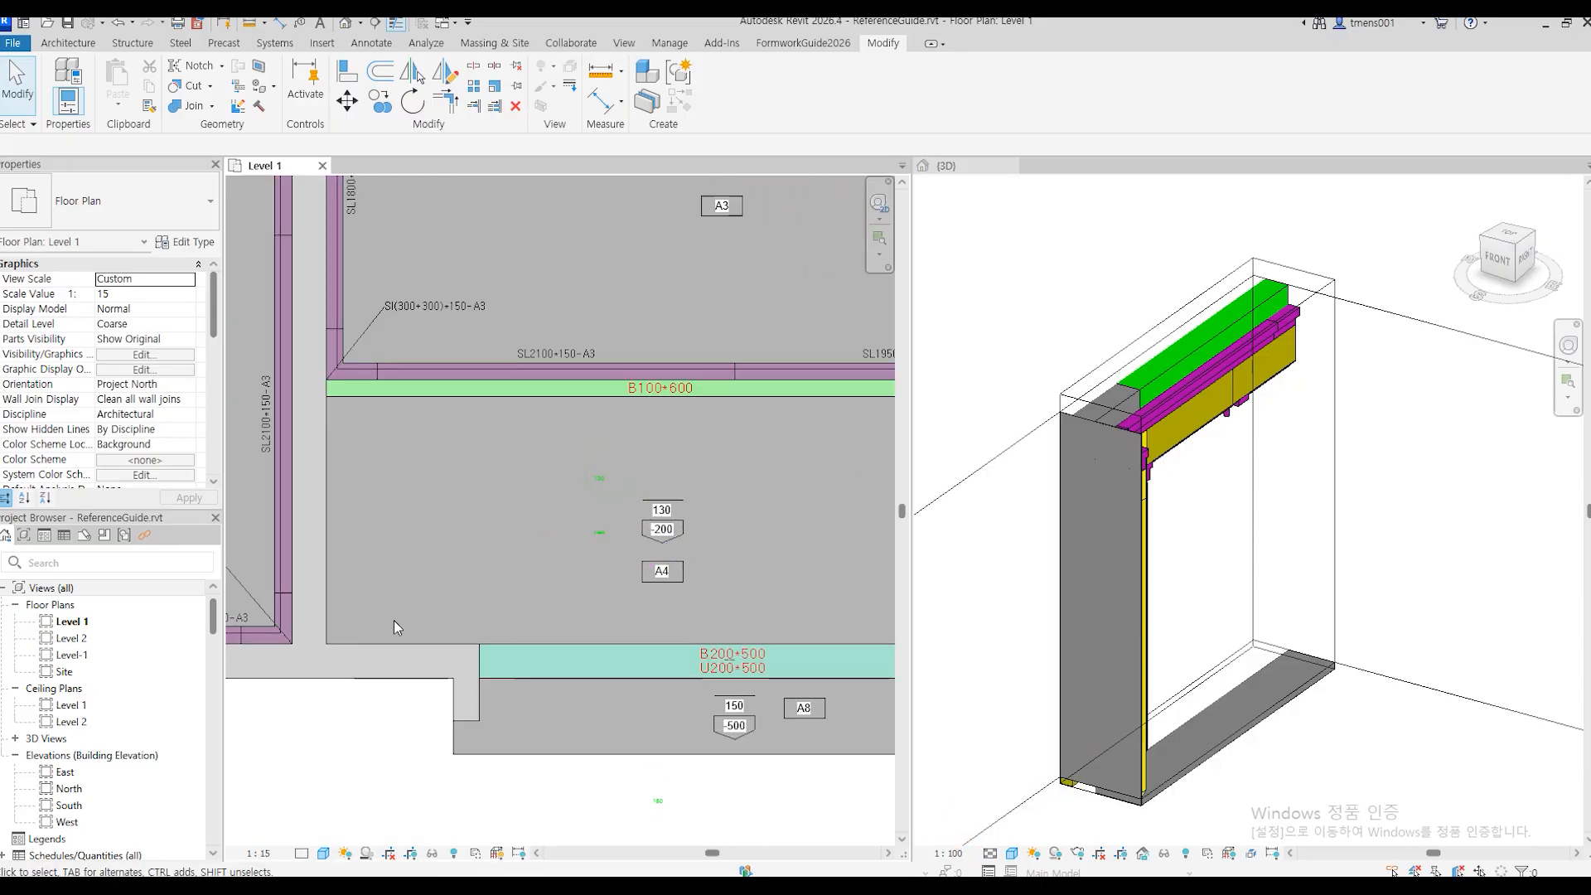
pyautogui.press('Return')
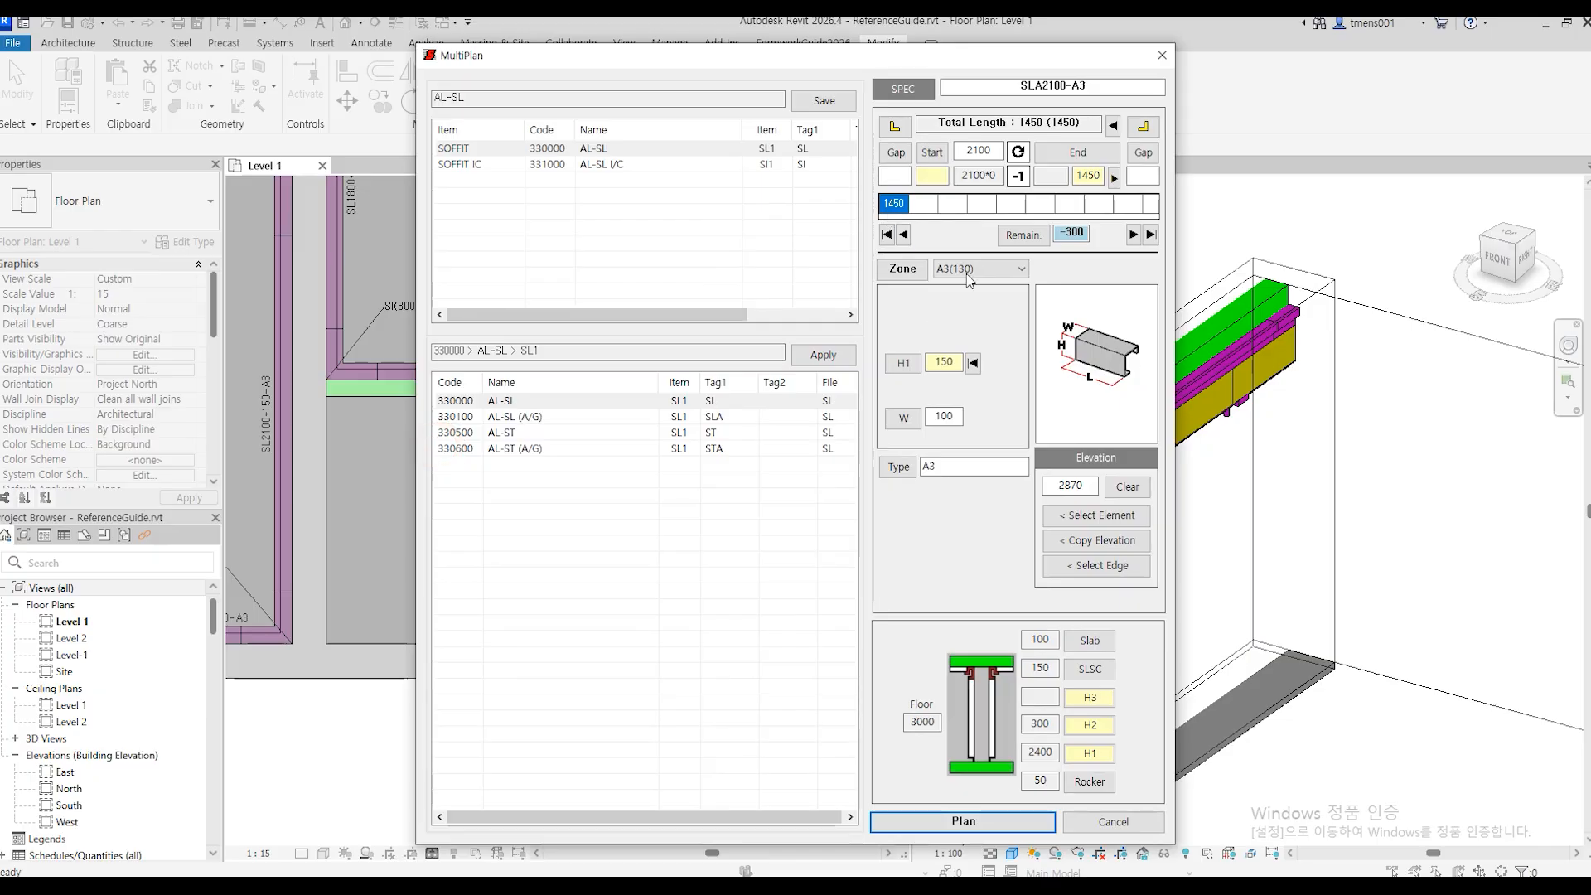
pyautogui.click(971, 269)
pyautogui.click(957, 325)
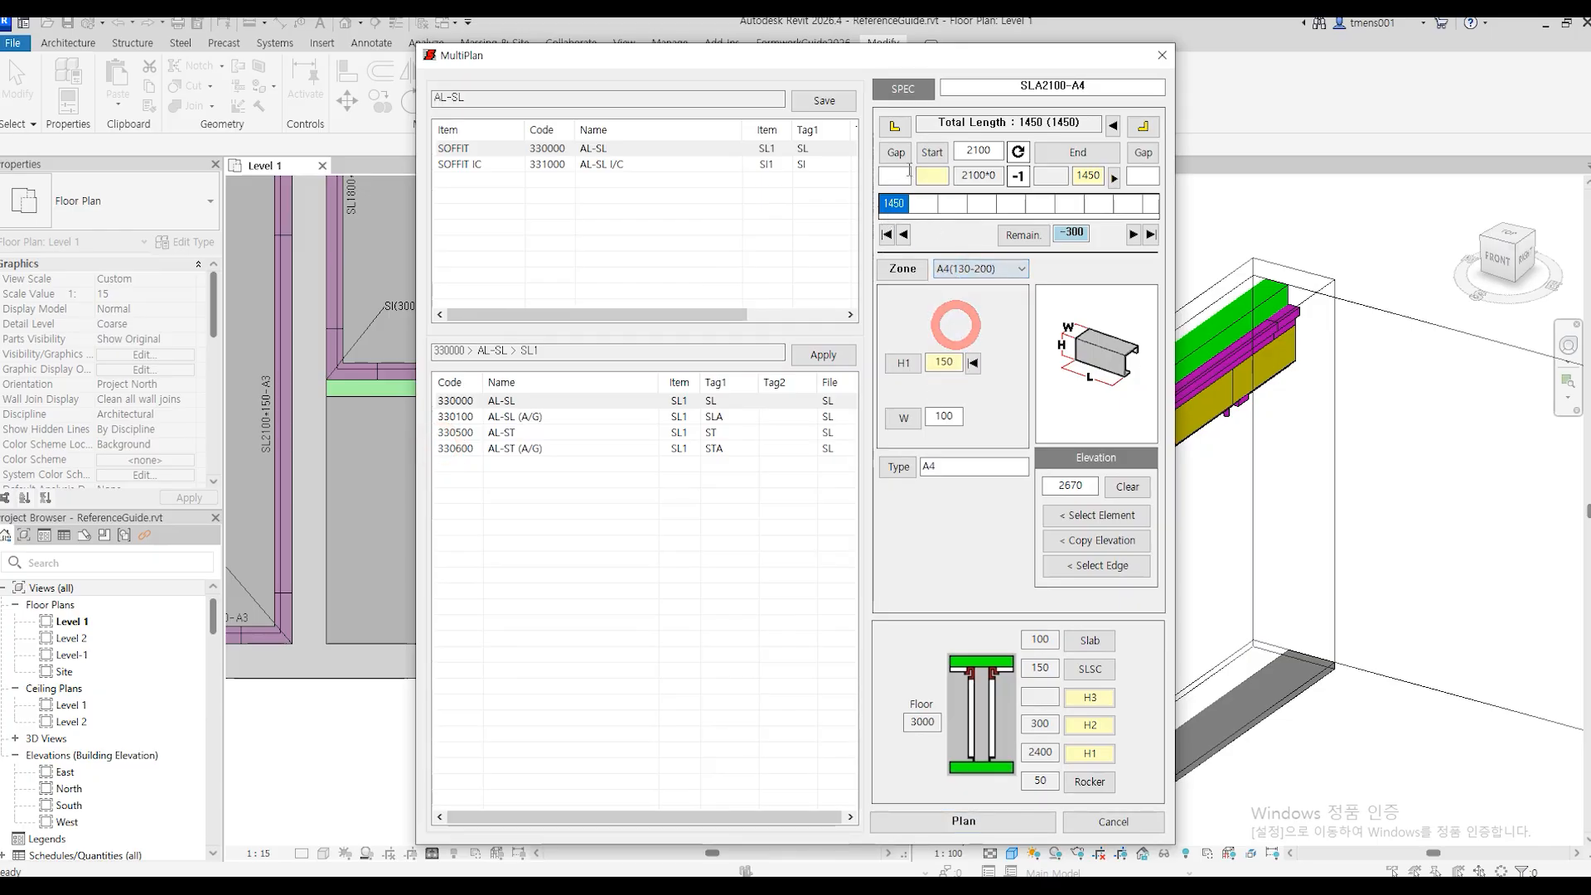
pyautogui.click(1141, 128)
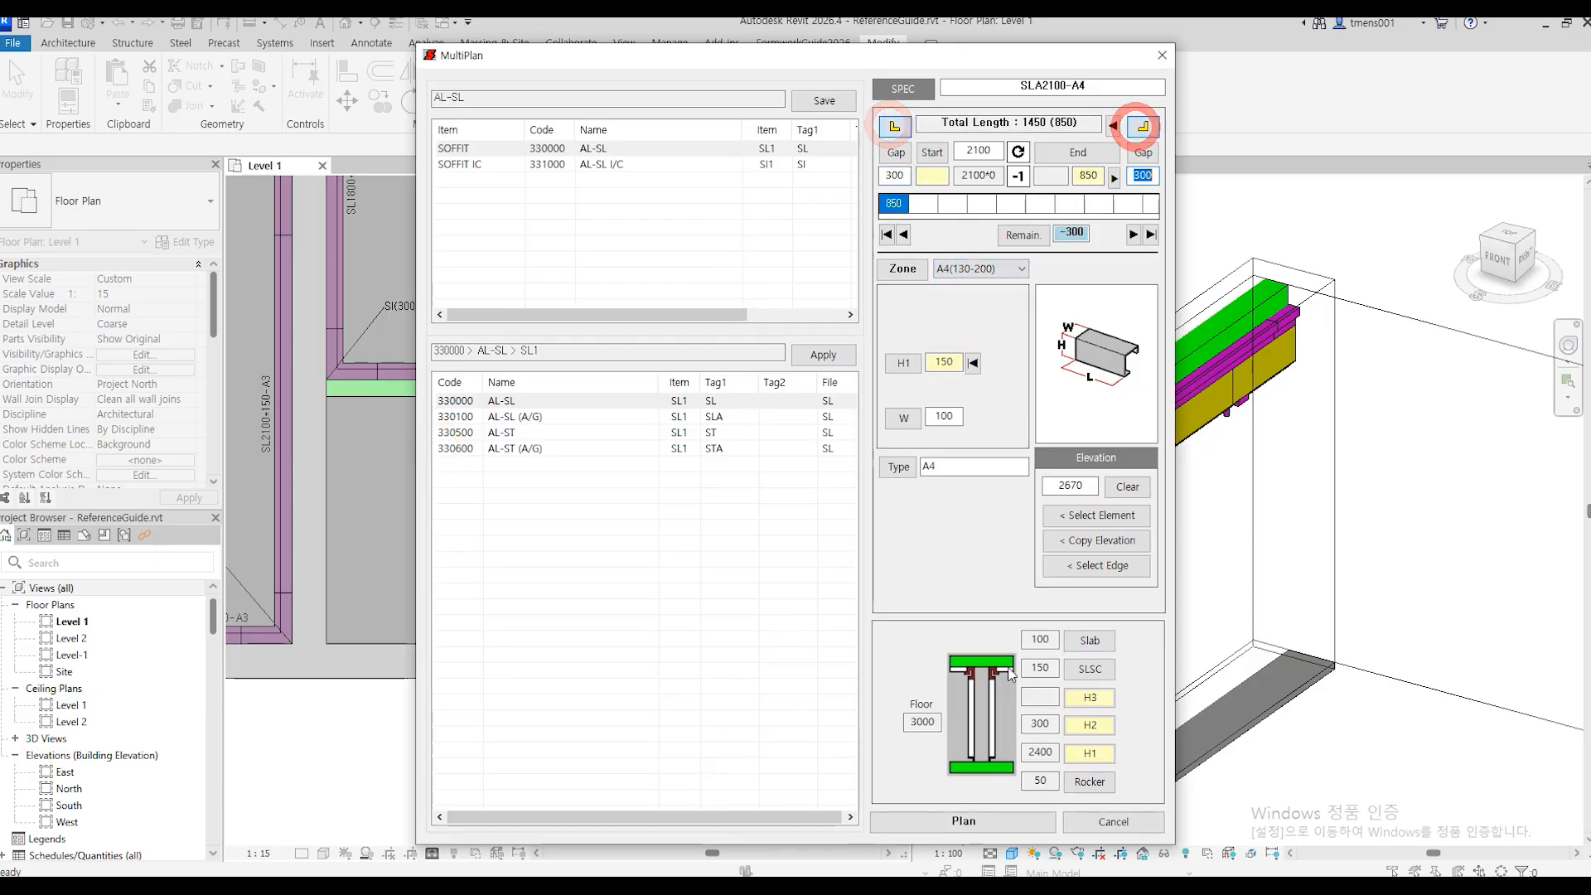
pyautogui.click(977, 822)
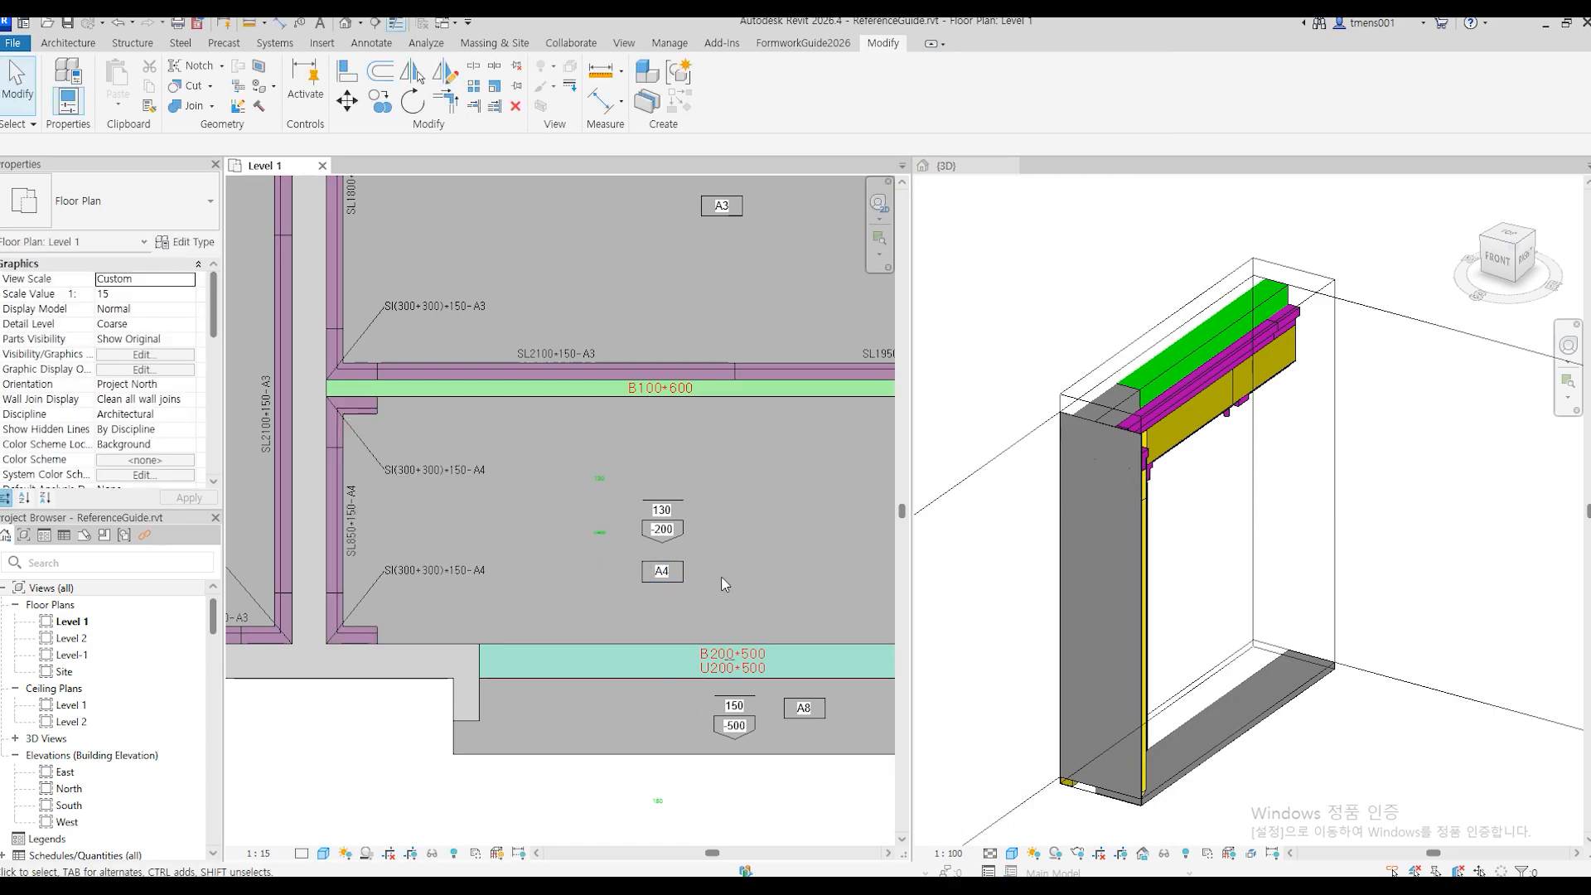
# Try an AL-SL panel with 300 corner pieces at both ends along the A4 room's right edge, and undo it.
pyautogui.moveTo(723, 577); pyautogui.dragTo(547, 575, button='middle')
pyautogui.moveTo(808, 597); pyautogui.dragTo(720, 600, button='middle')
pyautogui.press('Return')
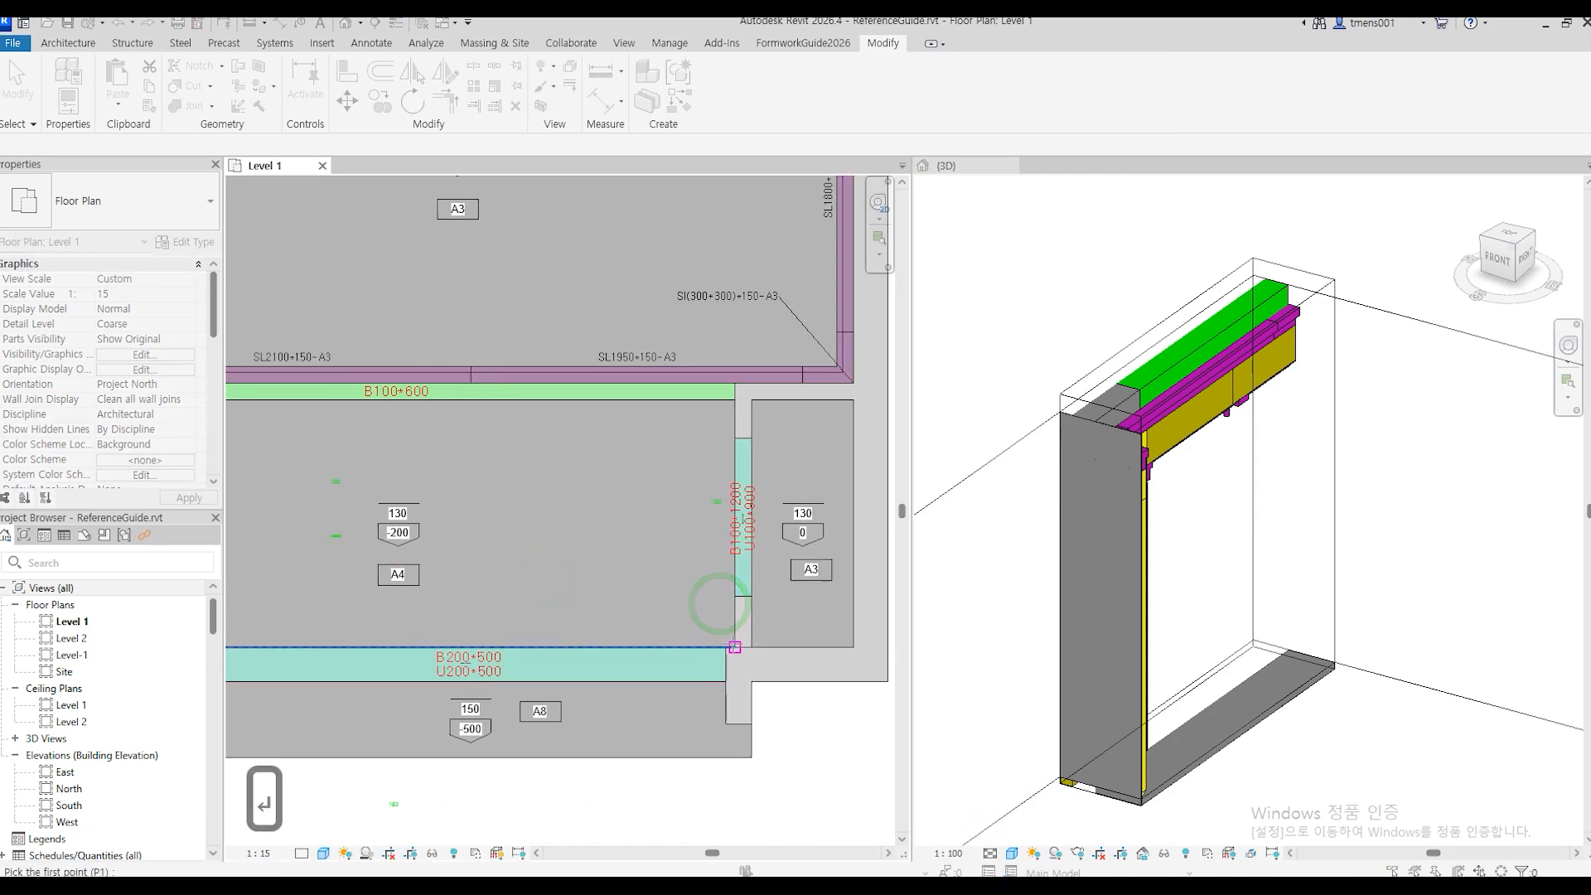
pyautogui.click(734, 400)
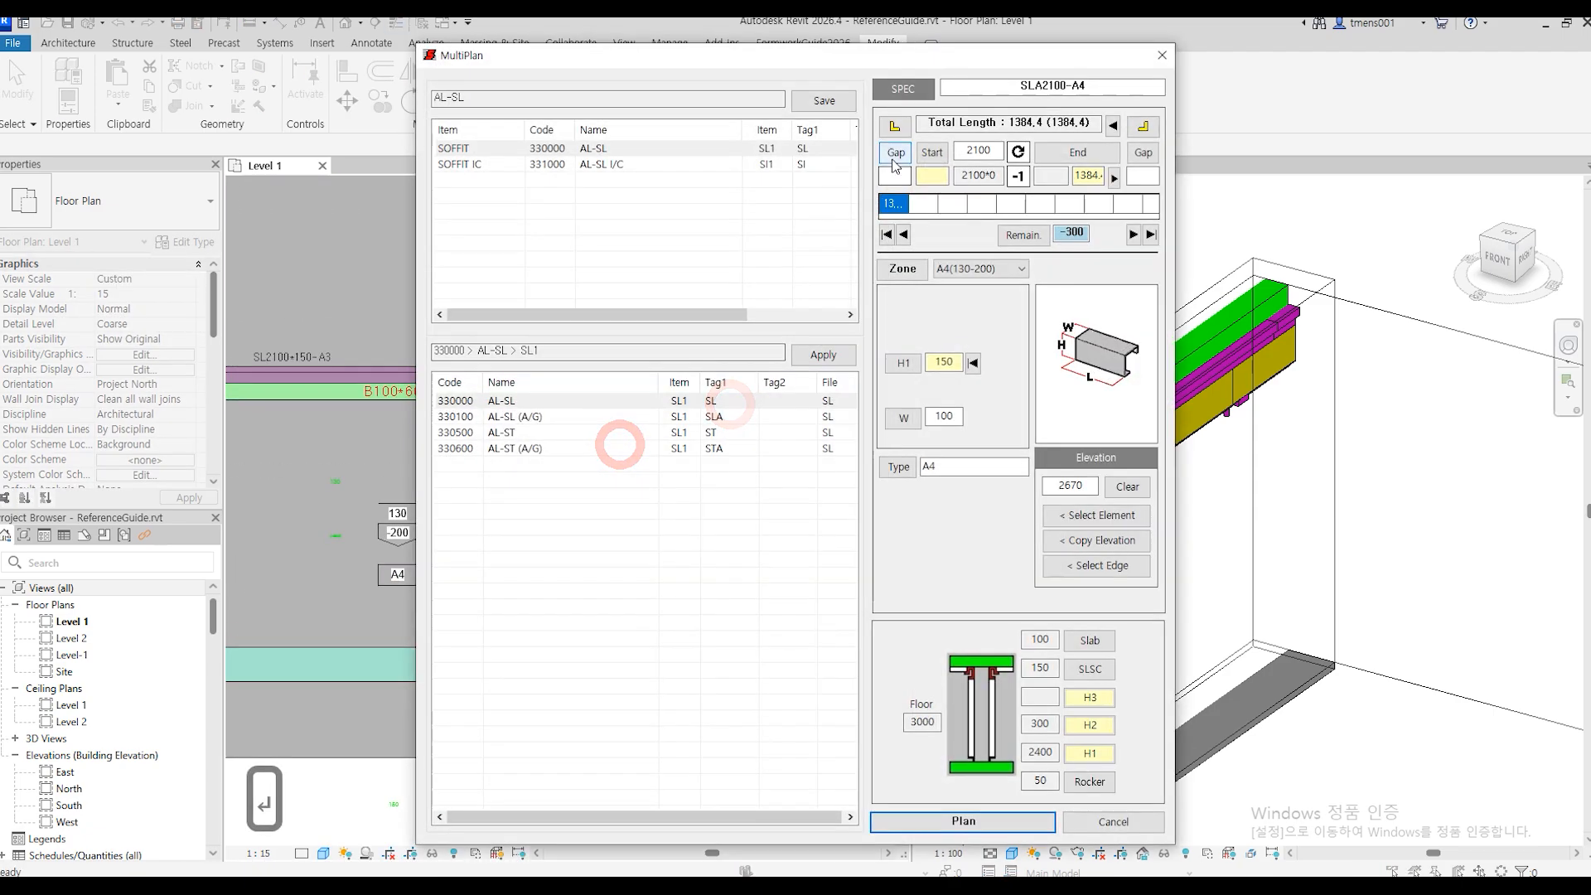
pyautogui.click(893, 126)
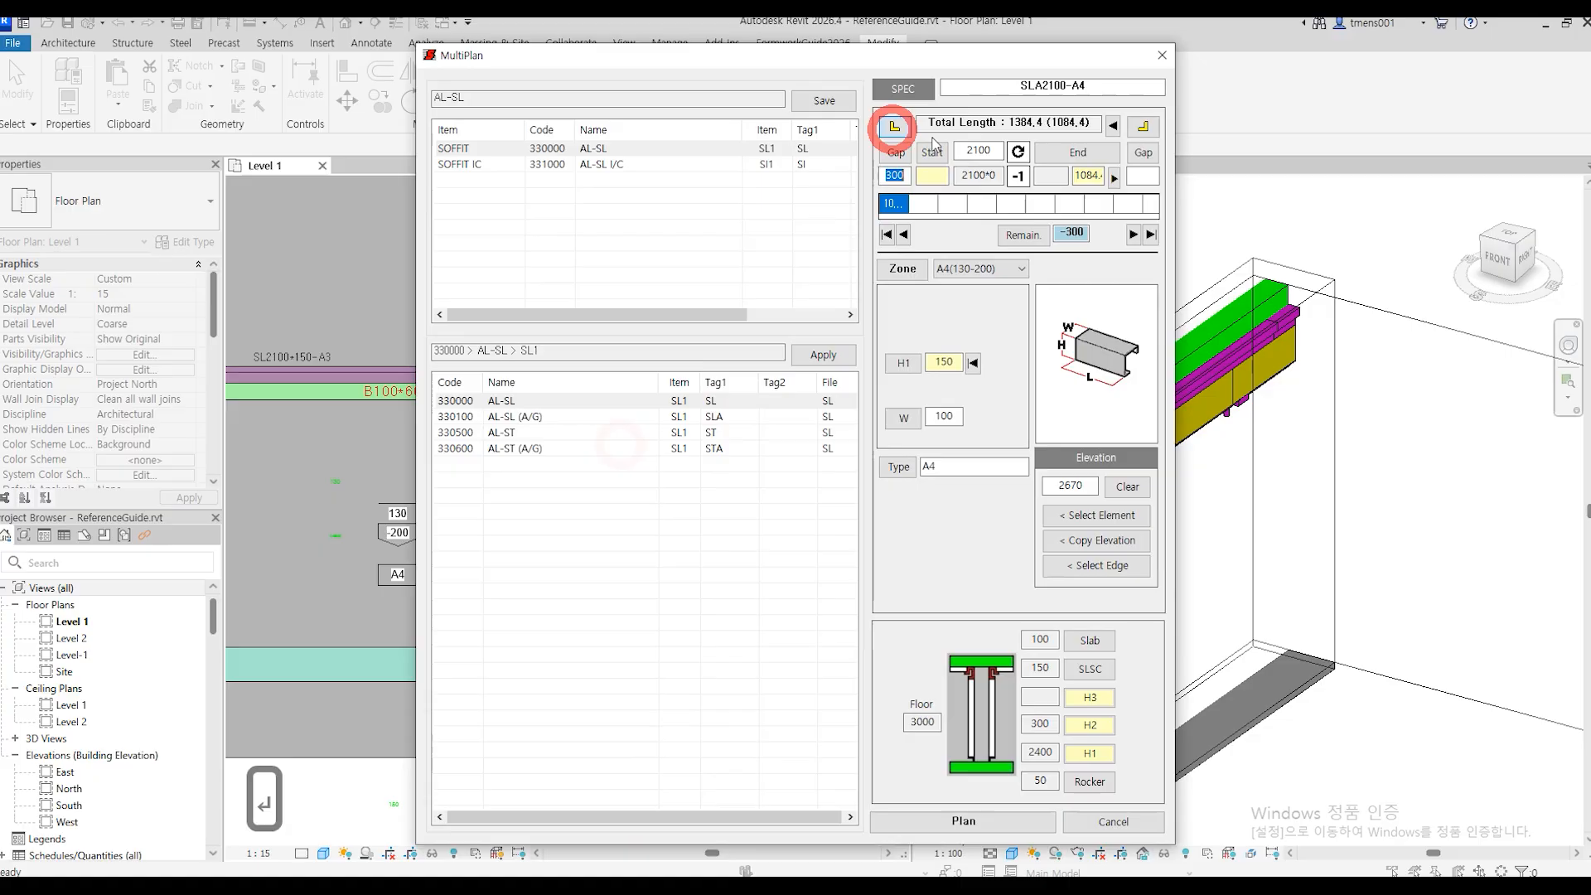
pyautogui.click(1143, 126)
pyautogui.click(950, 821)
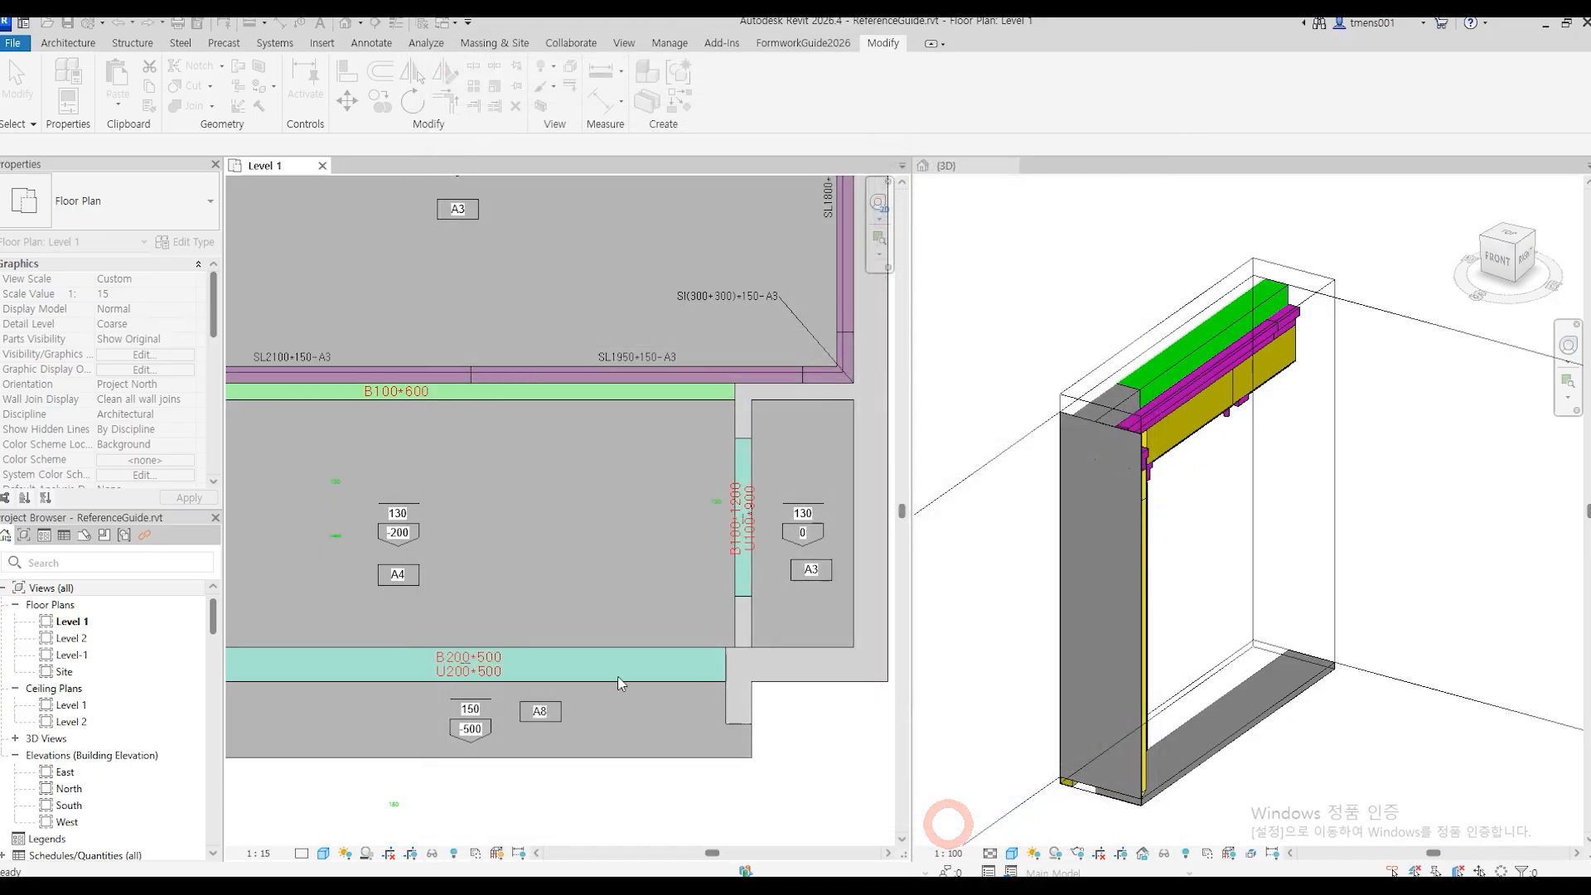
pyautogui.moveTo(526, 630); pyautogui.dragTo(620, 621, button='middle')
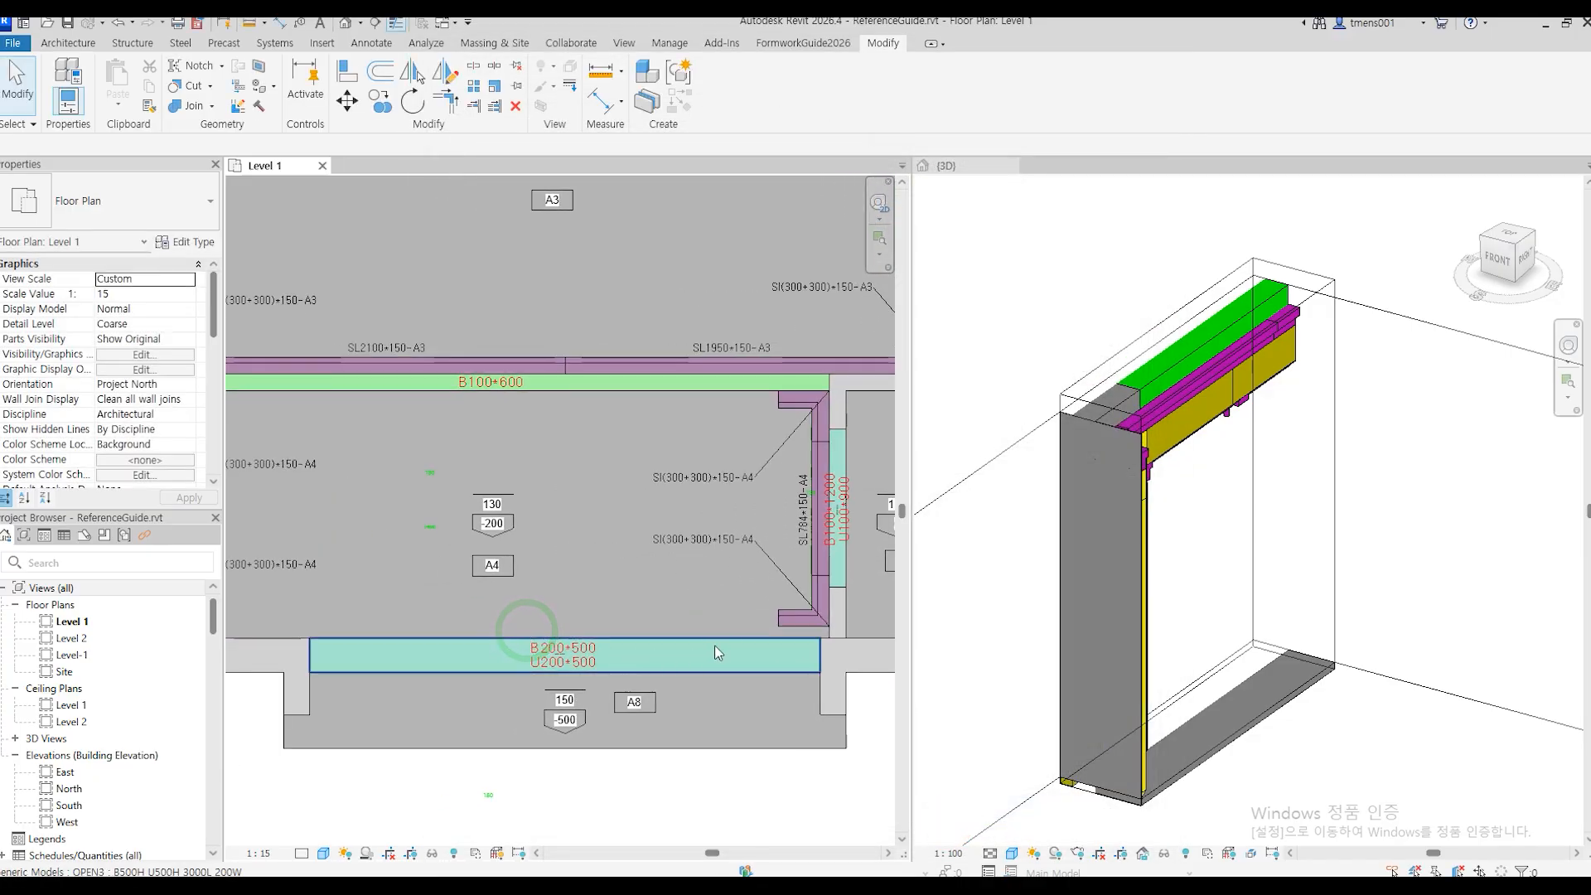
pyautogui.hotkey('ctrl', 'z')
# Generate an 850 AL-SL panel along the A4 room's right edge with 300 corner pieces at both ends.
pyautogui.press('a')
pyautogui.press('s')
pyautogui.press('l')
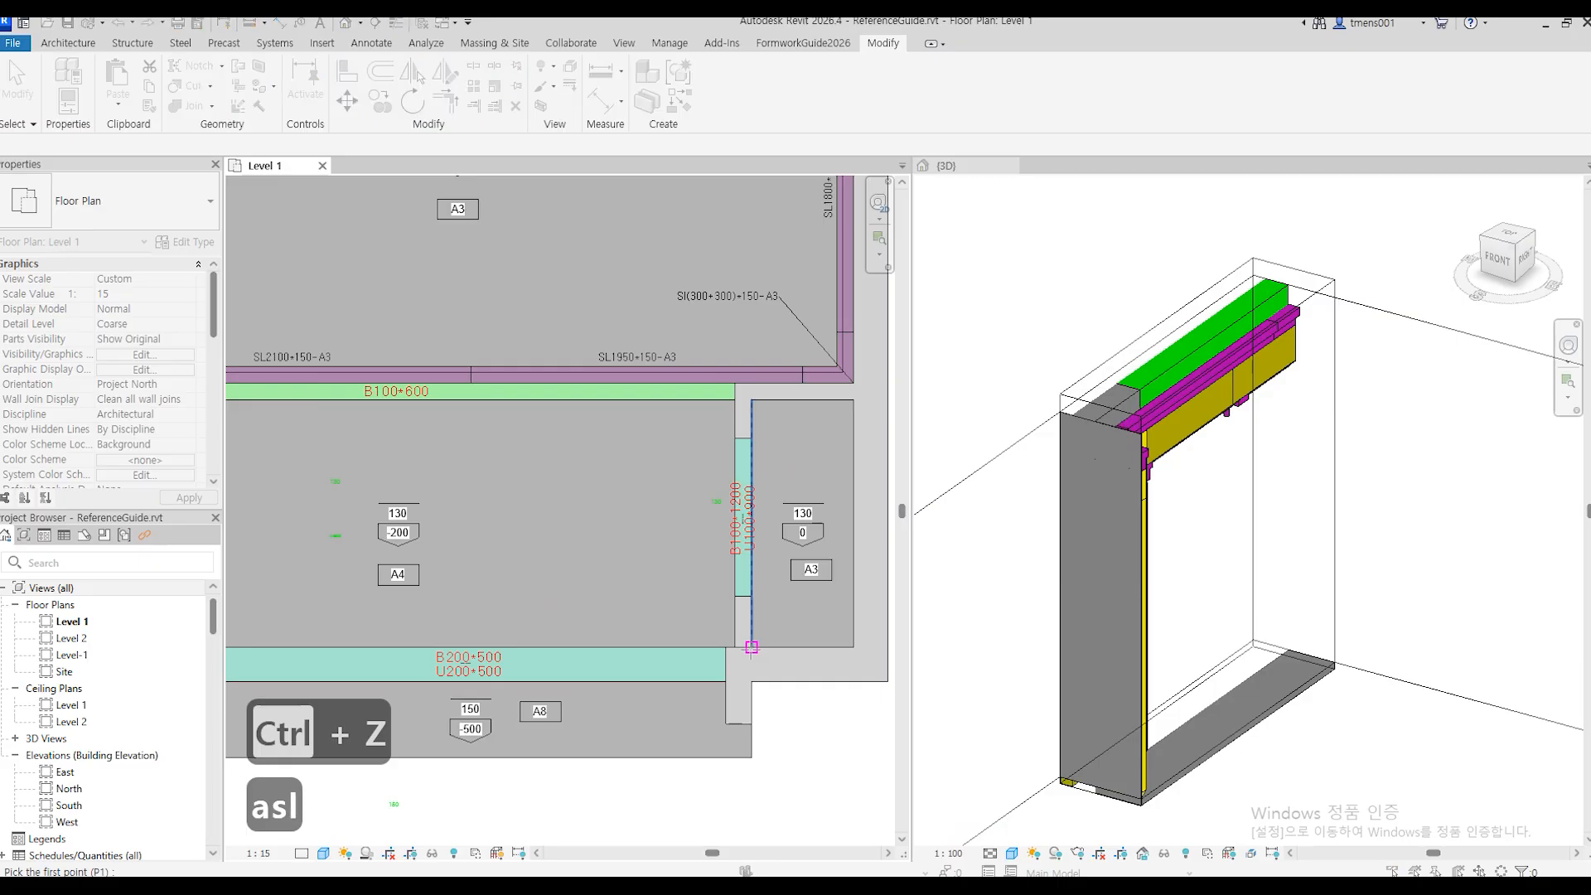
pyautogui.scroll(2, 751, 647)
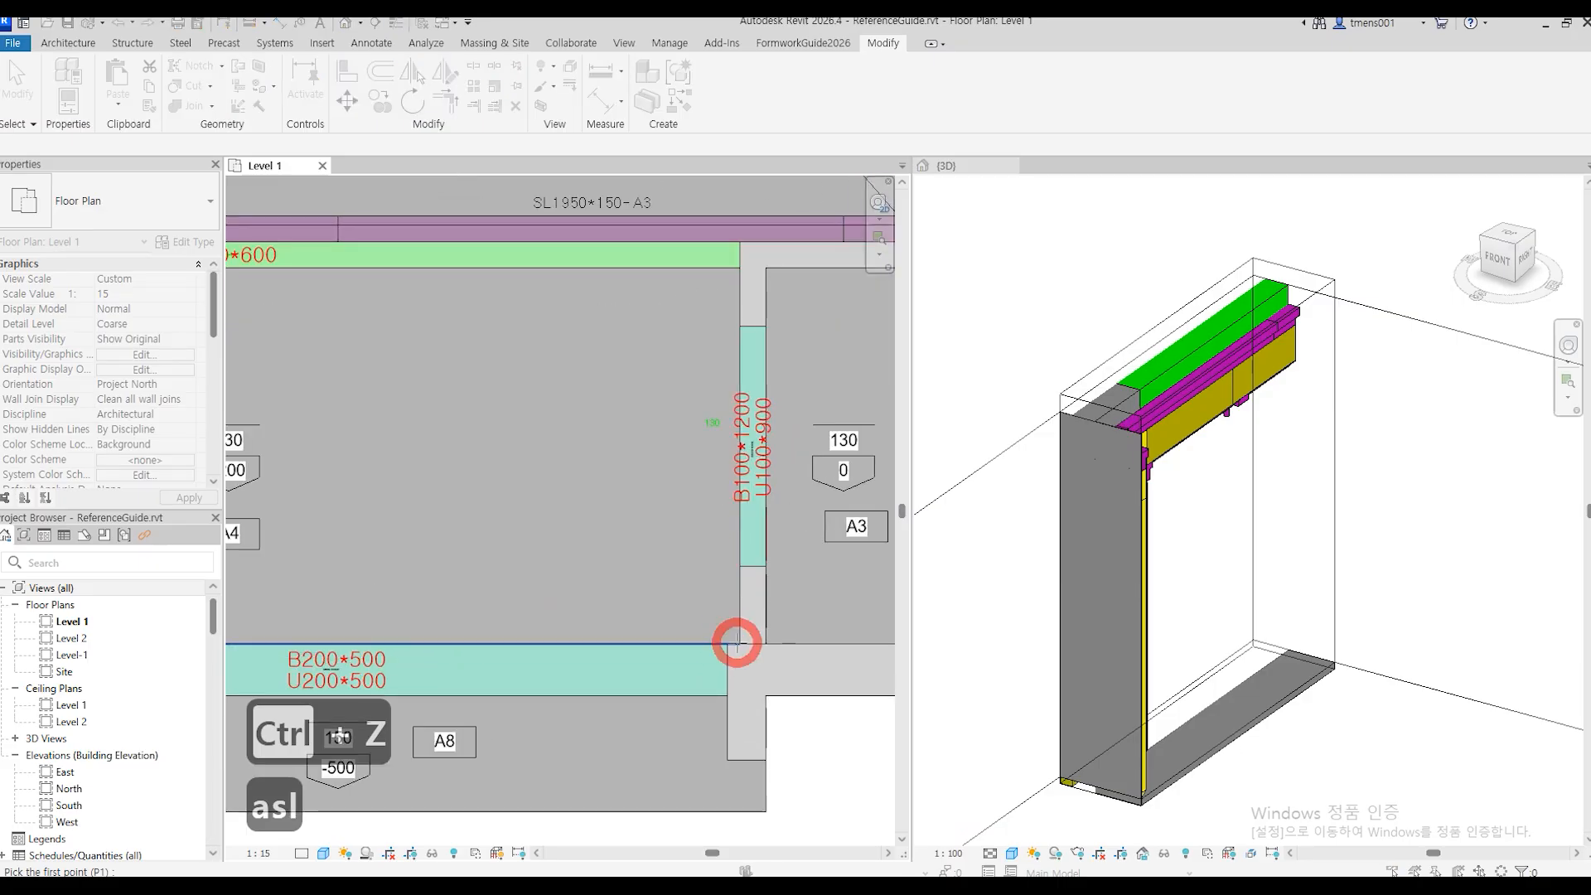
pyautogui.click(737, 643)
pyautogui.click(738, 267)
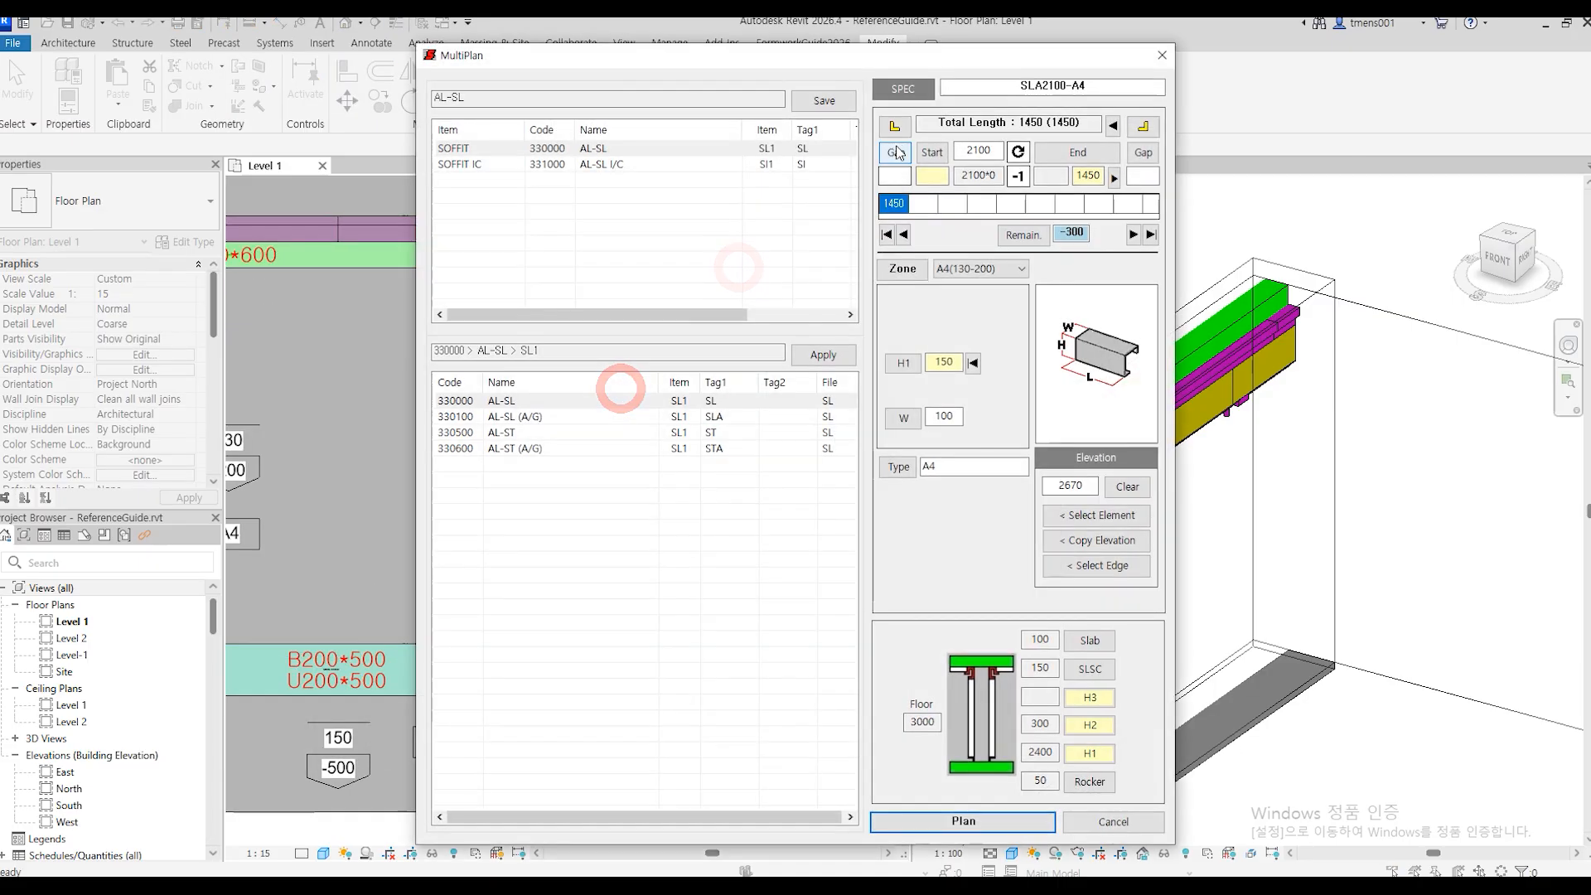
pyautogui.click(894, 126)
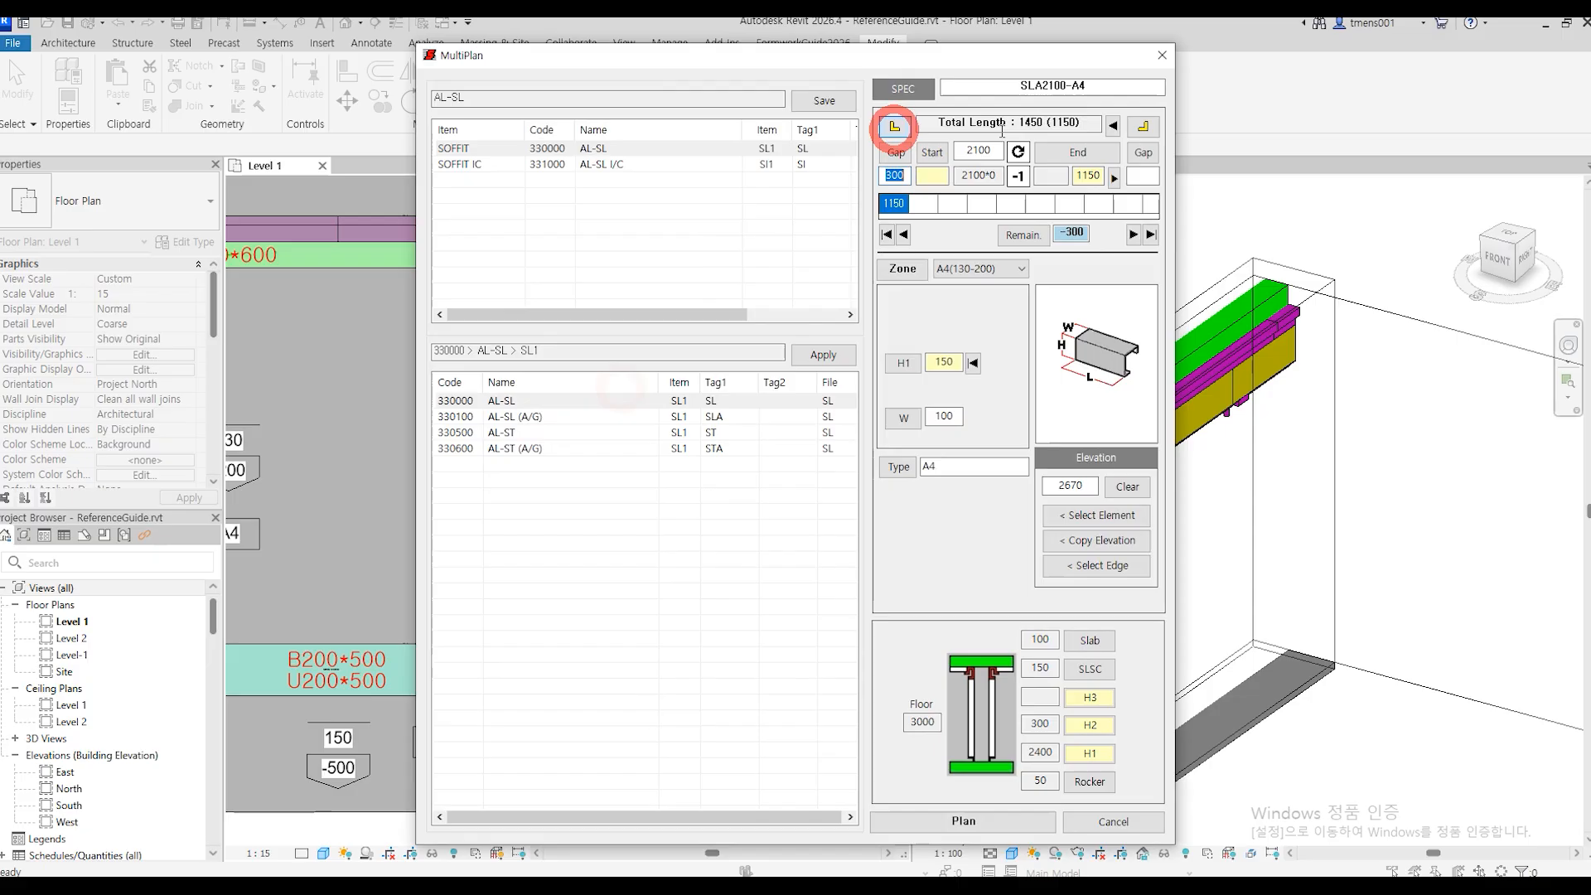
pyautogui.click(1144, 128)
pyautogui.click(976, 825)
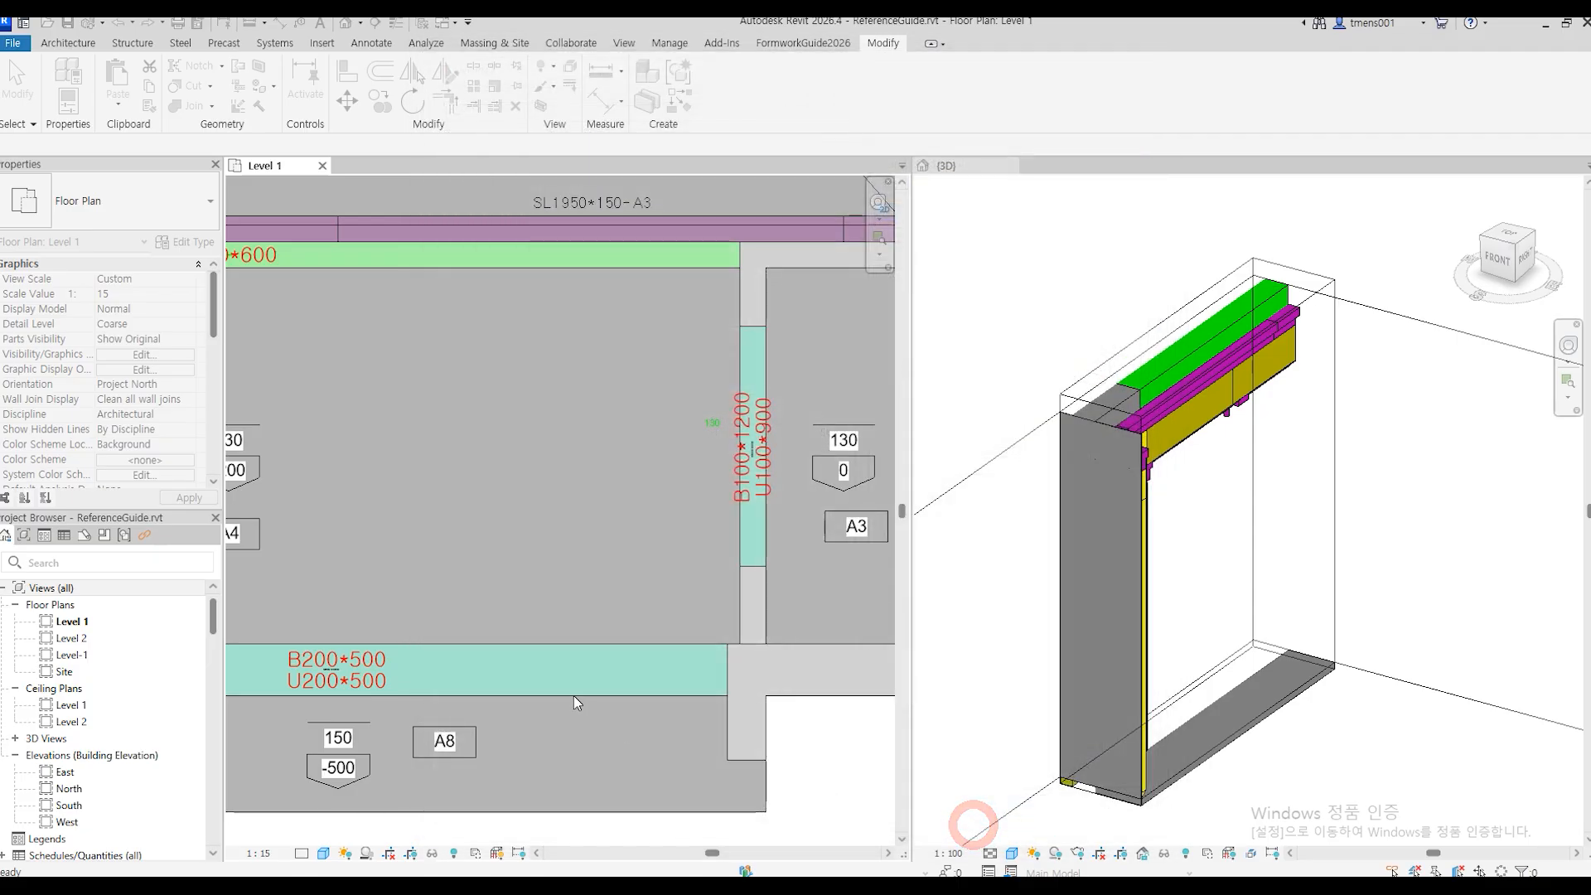
# Fill the A4 room's lower edge along the B200*500 beam with 2100 and 1250 AL-SL panels between the corner pieces.
pyautogui.moveTo(472, 669); pyautogui.dragTo(715, 636, button='middle')
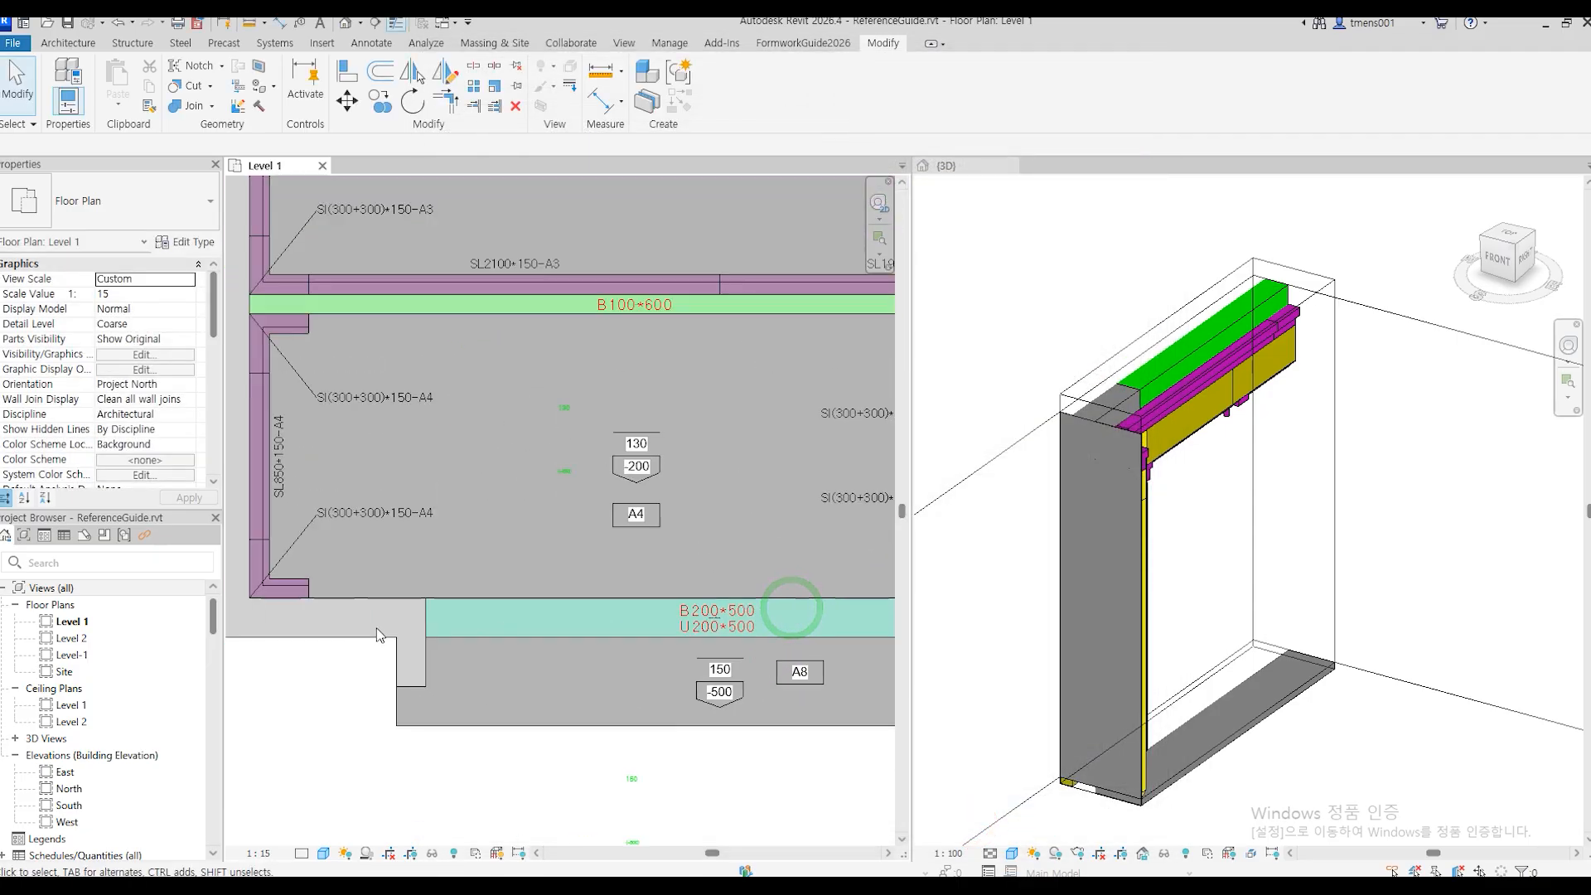
pyautogui.scroll(2, 344, 613)
pyautogui.press('Return')
pyautogui.click(295, 589)
pyautogui.scroll(-2, 295, 588)
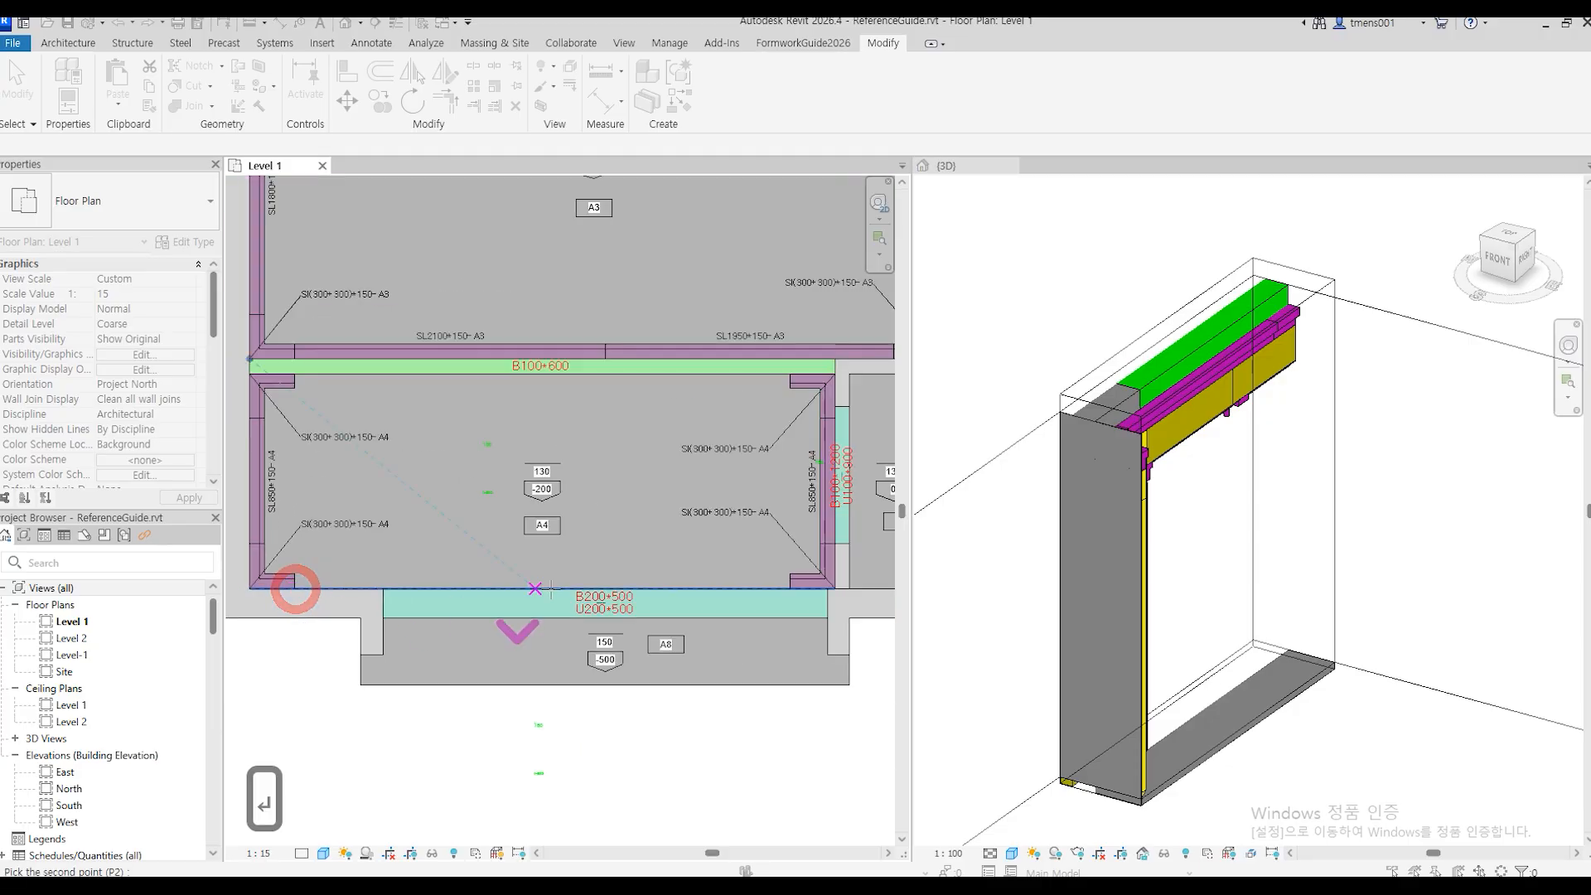
pyautogui.moveTo(658, 589); pyautogui.dragTo(494, 589, button='middle')
pyautogui.scroll(2, 599, 588)
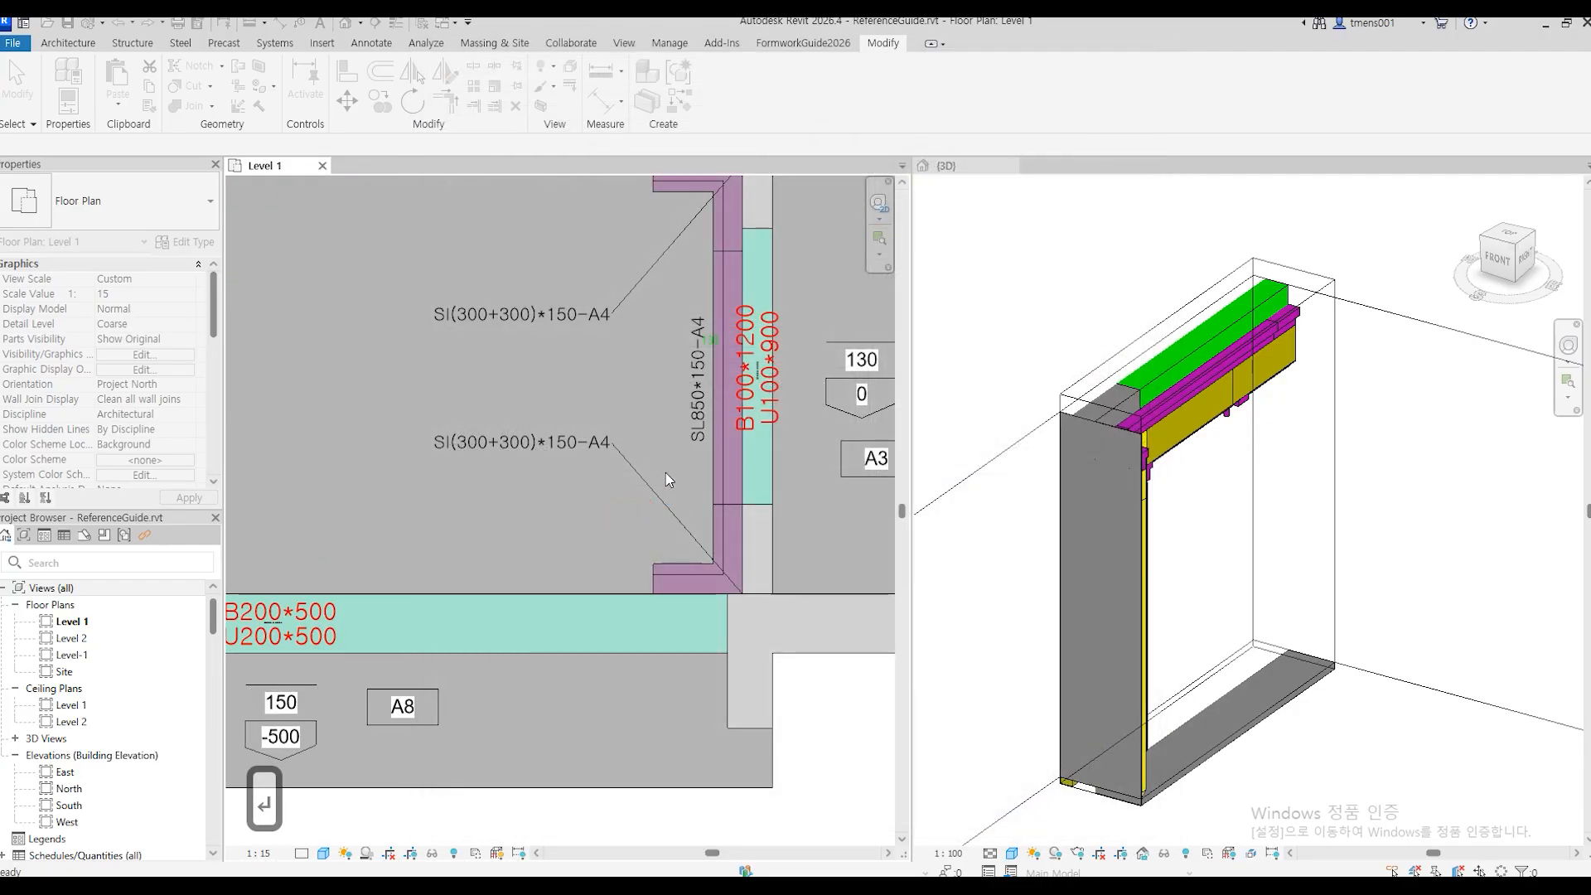
# Fill the A4 room's upper edge along the B100*600 beam with 2100 and 1250 AL-SL panels between the corner pieces.
pyautogui.moveTo(672, 375); pyautogui.dragTo(689, 563, button='middle')
pyautogui.press('Return')
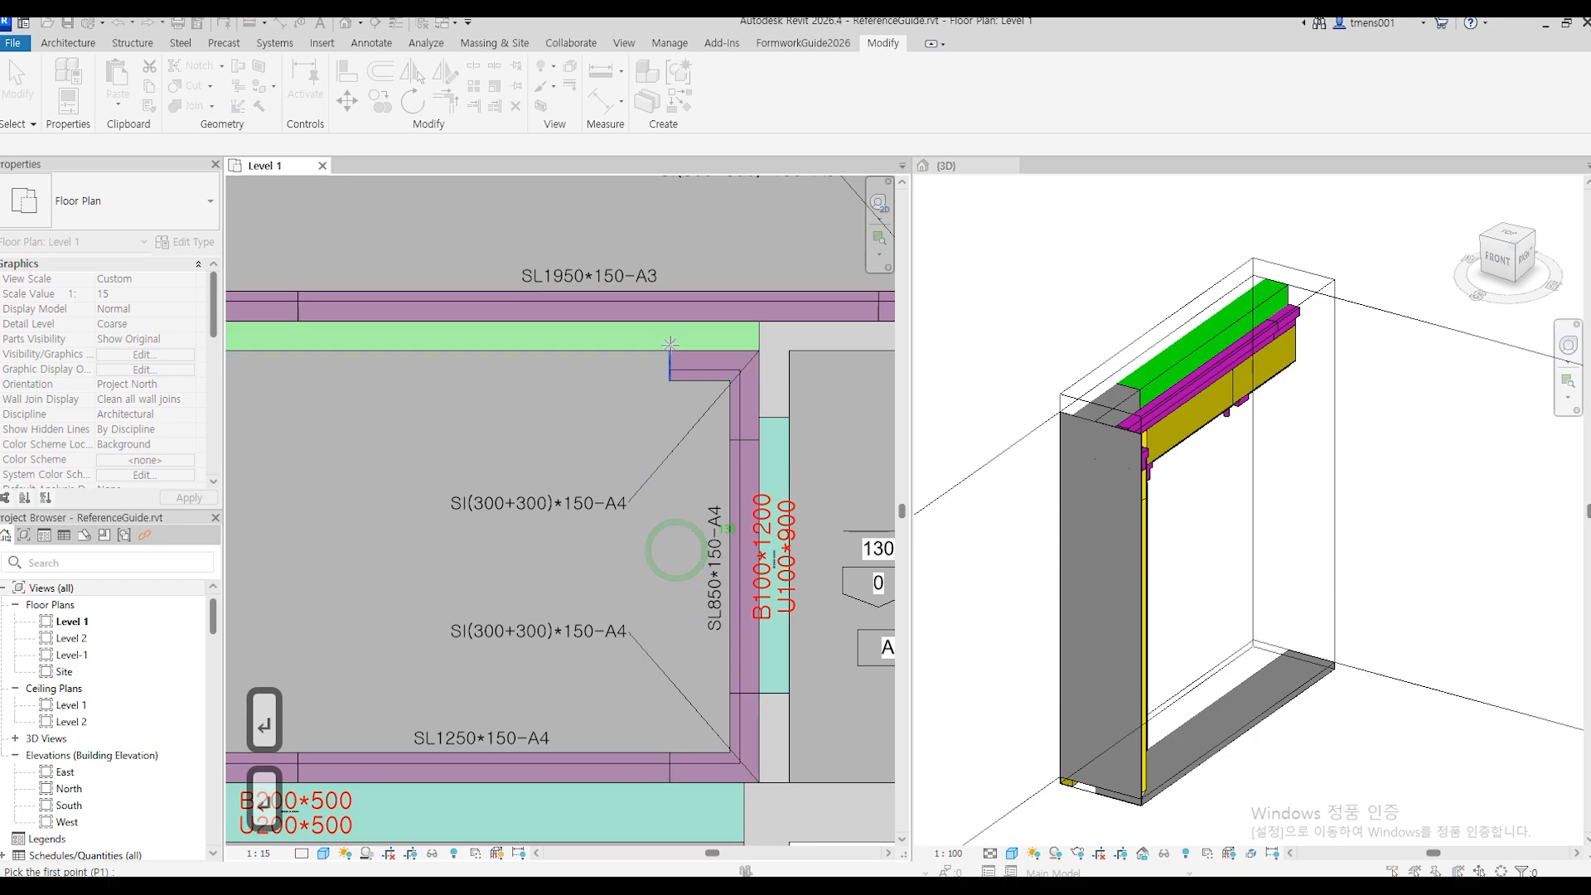
pyautogui.click(668, 350)
pyautogui.scroll(-2, 668, 426)
pyautogui.moveTo(447, 427); pyautogui.dragTo(778, 465, button='middle')
pyautogui.scroll(4, 471, 435)
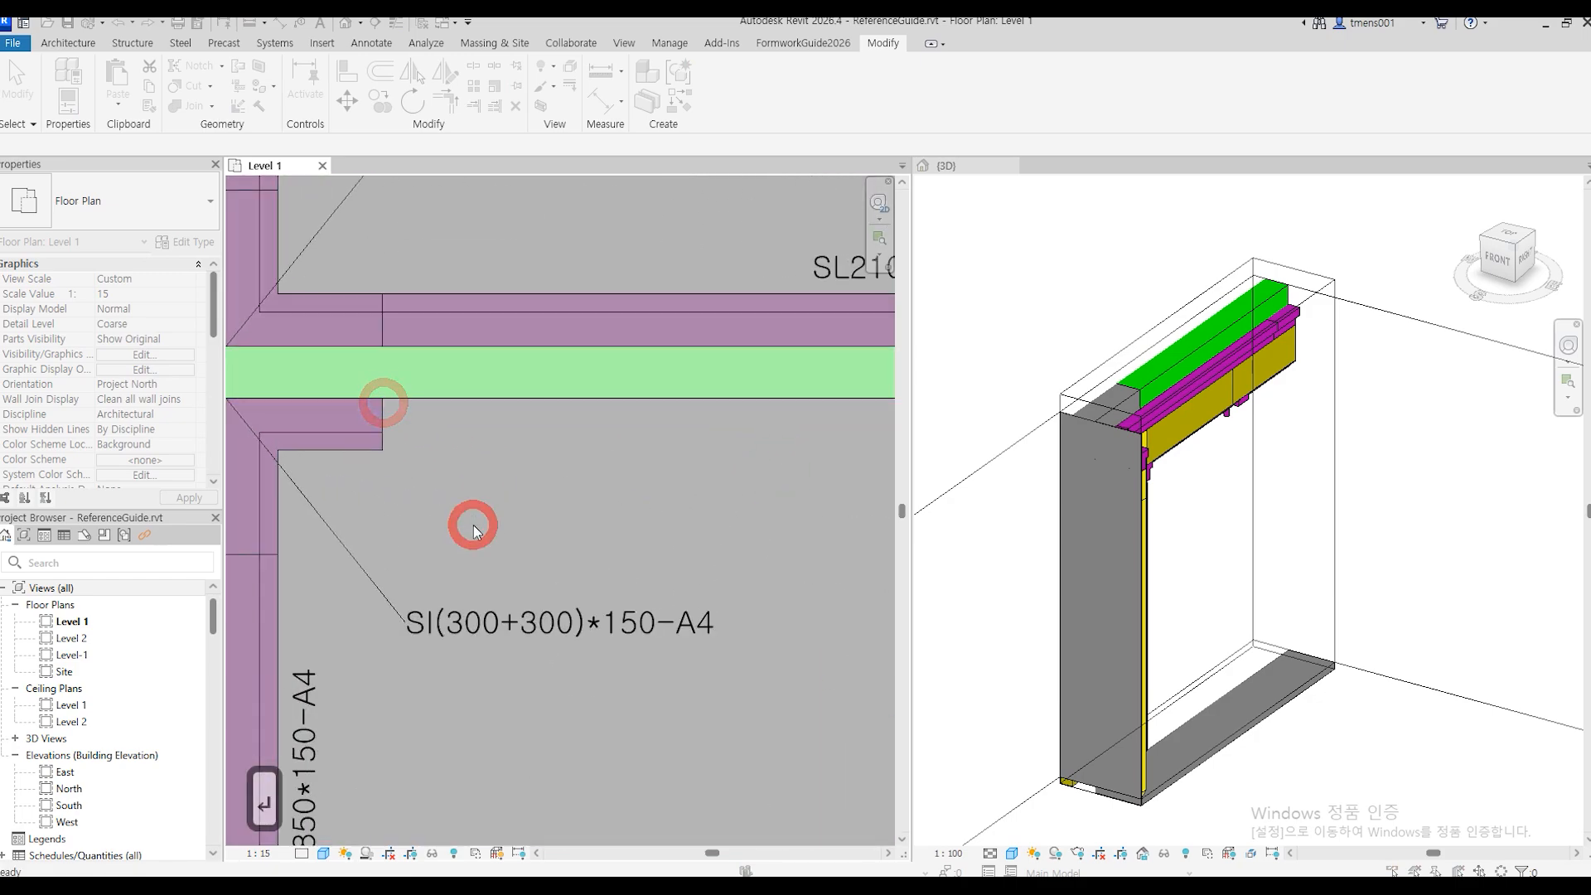
# Generate an 850 AL-SL panel along the left edge of the small A3 room beside A4, with zone A3(130) and 300 corner pieces at both ends.
pyautogui.scroll(-4, 464, 524)
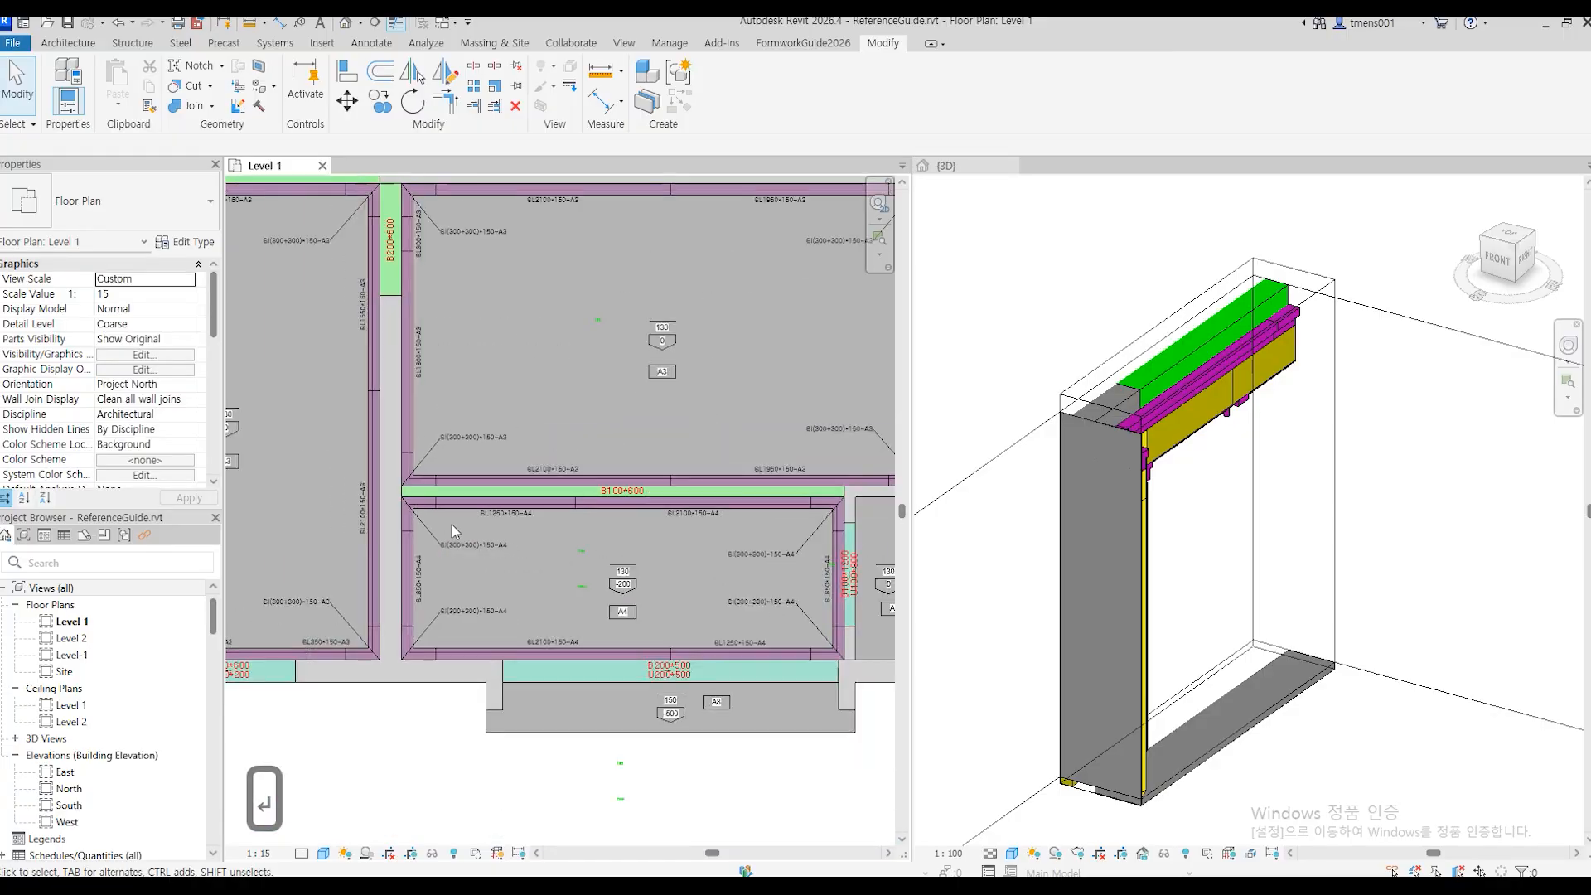
pyautogui.moveTo(713, 584); pyautogui.dragTo(481, 580, button='middle')
pyautogui.scroll(3, 634, 625)
pyautogui.press('Return')
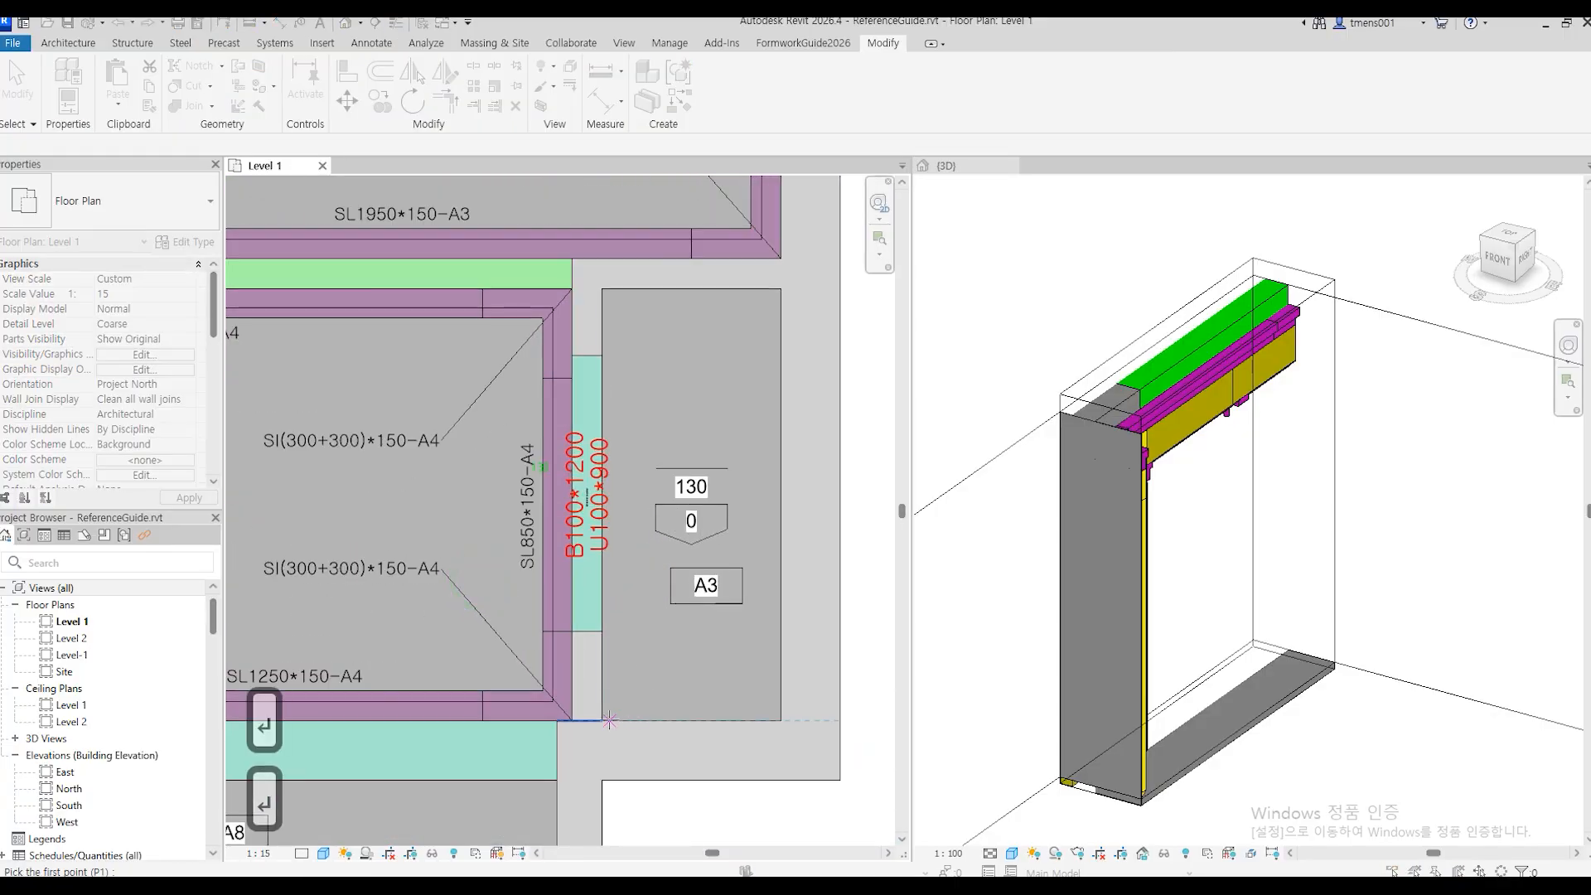
pyautogui.click(603, 714)
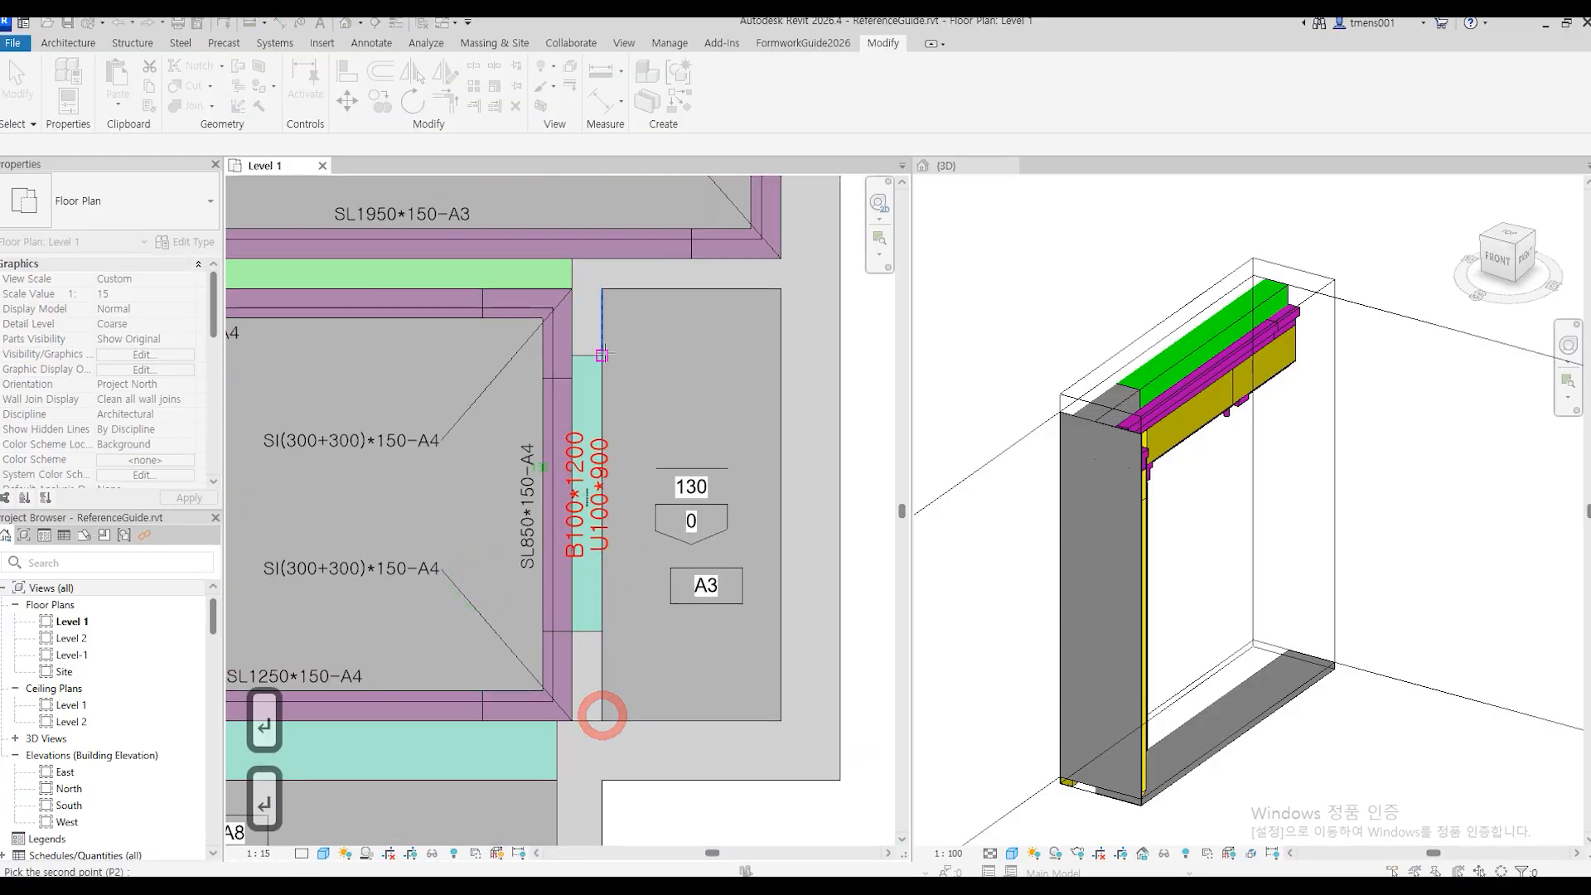
pyautogui.click(602, 288)
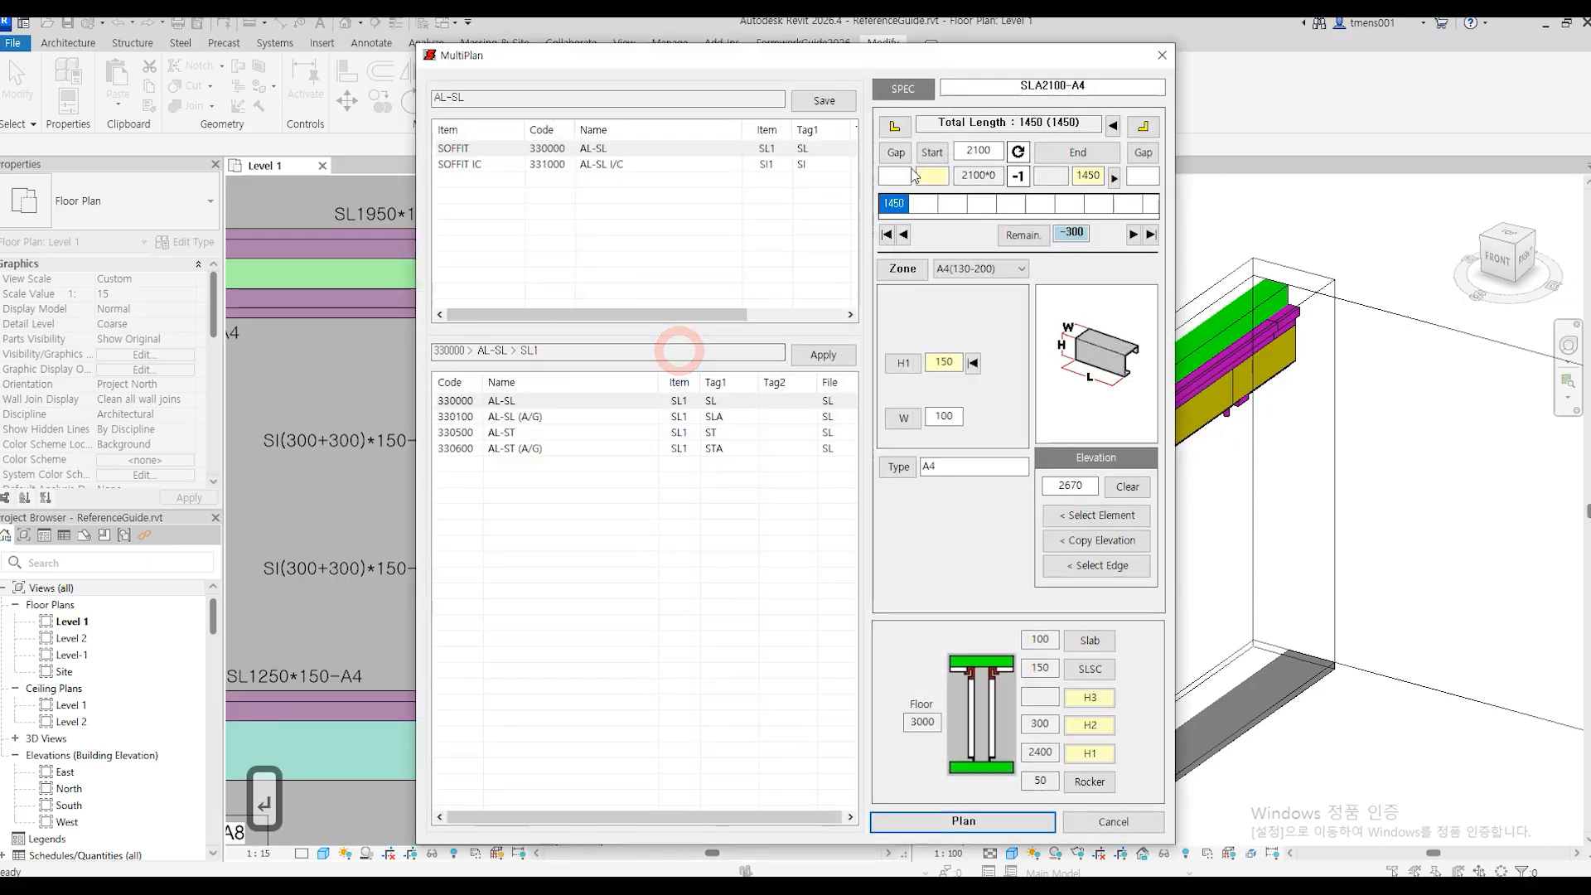
pyautogui.click(894, 127)
pyautogui.click(1145, 129)
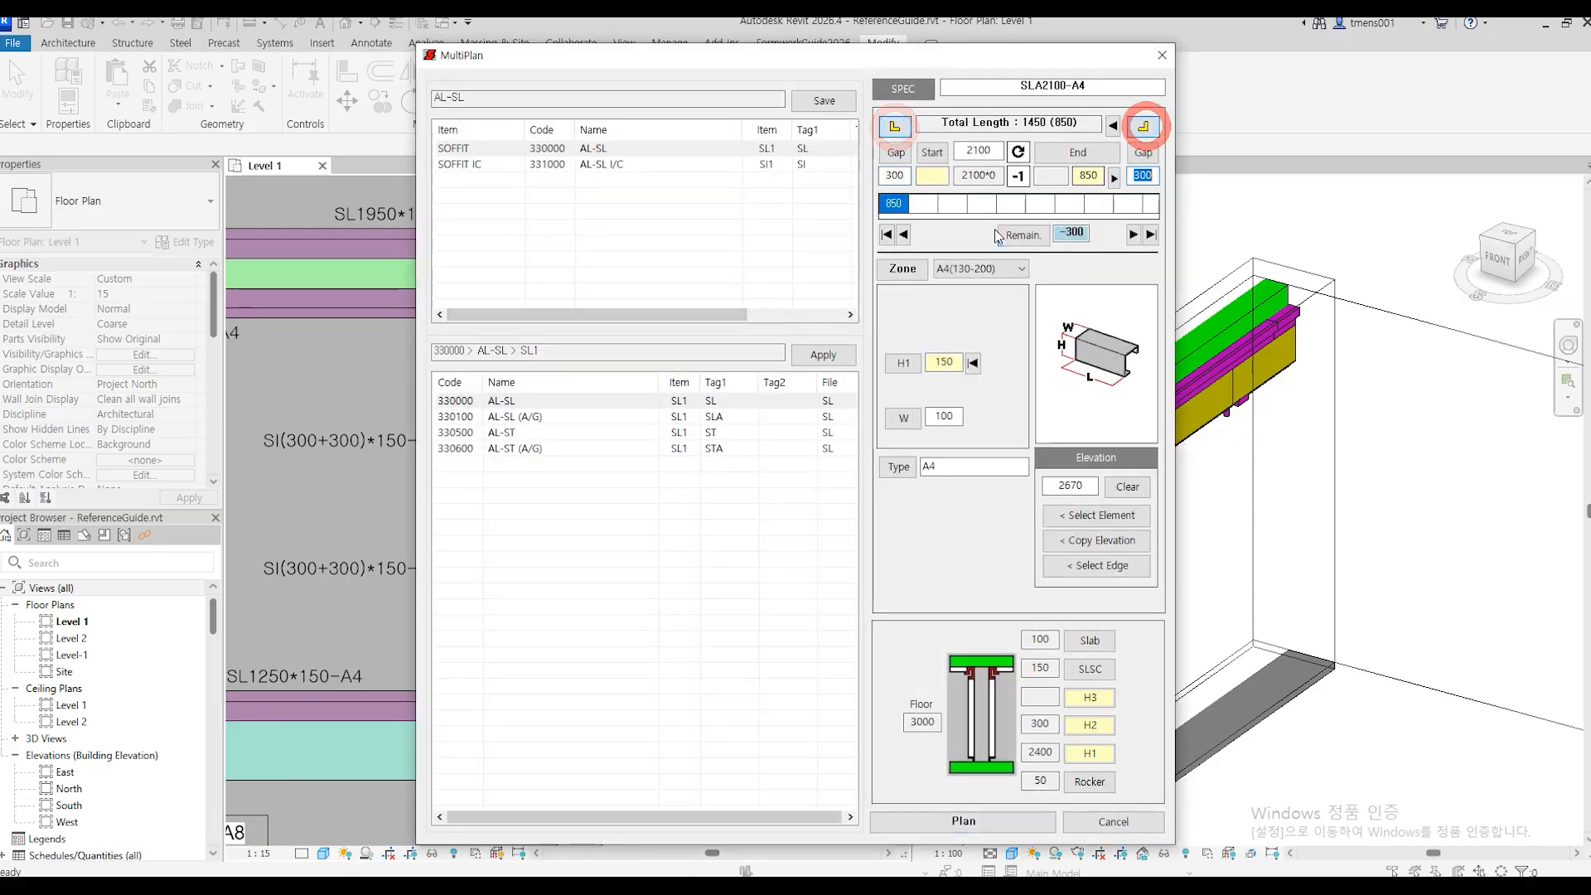
pyautogui.click(953, 267)
pyautogui.click(952, 306)
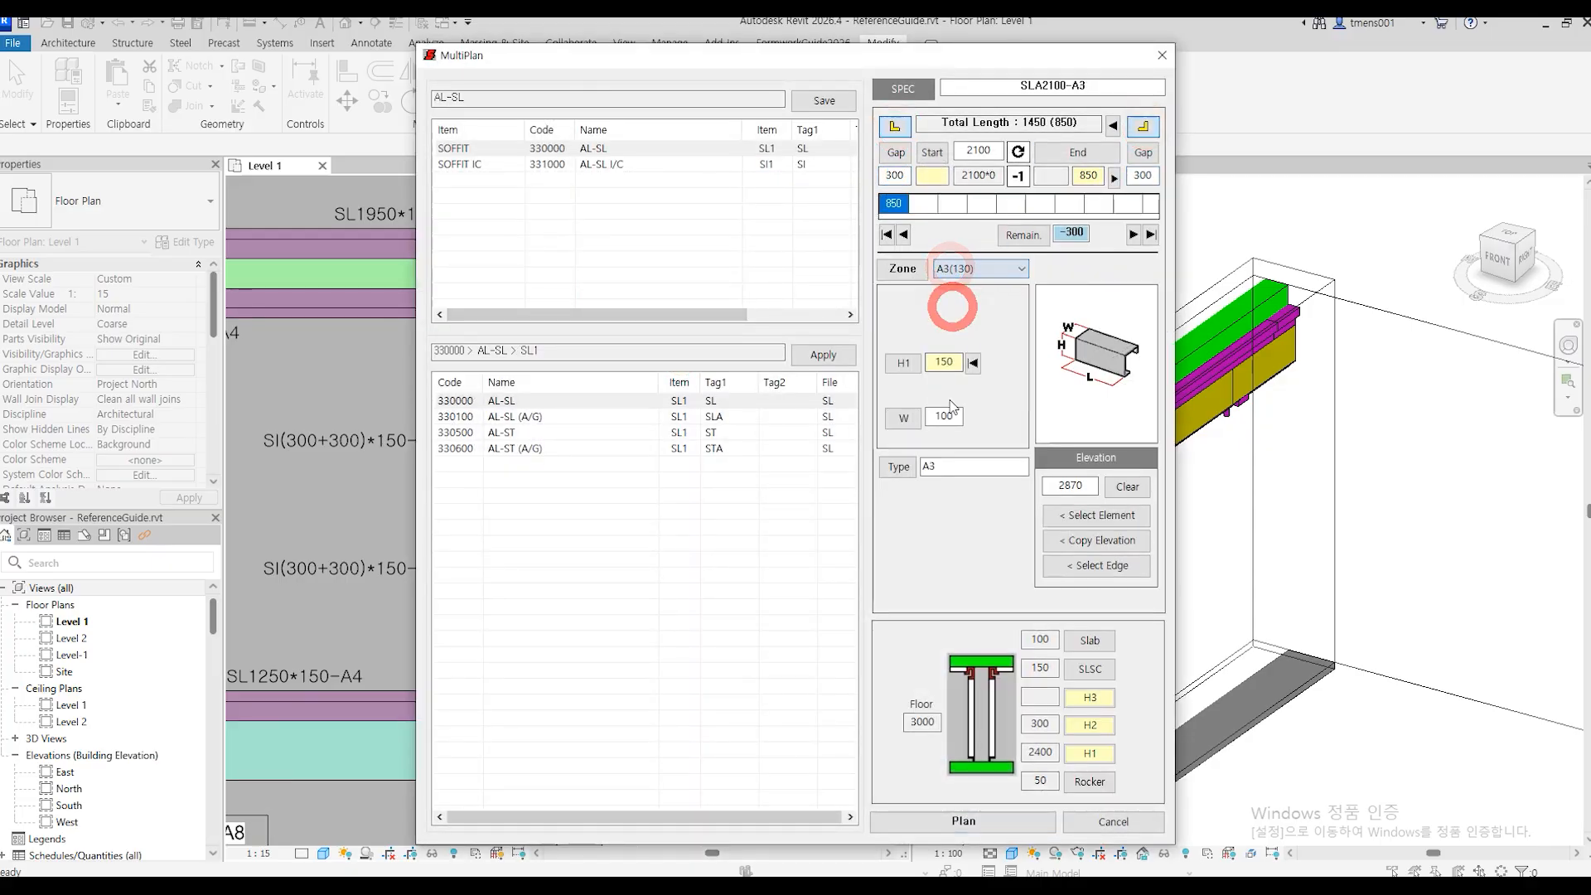
pyautogui.click(1010, 823)
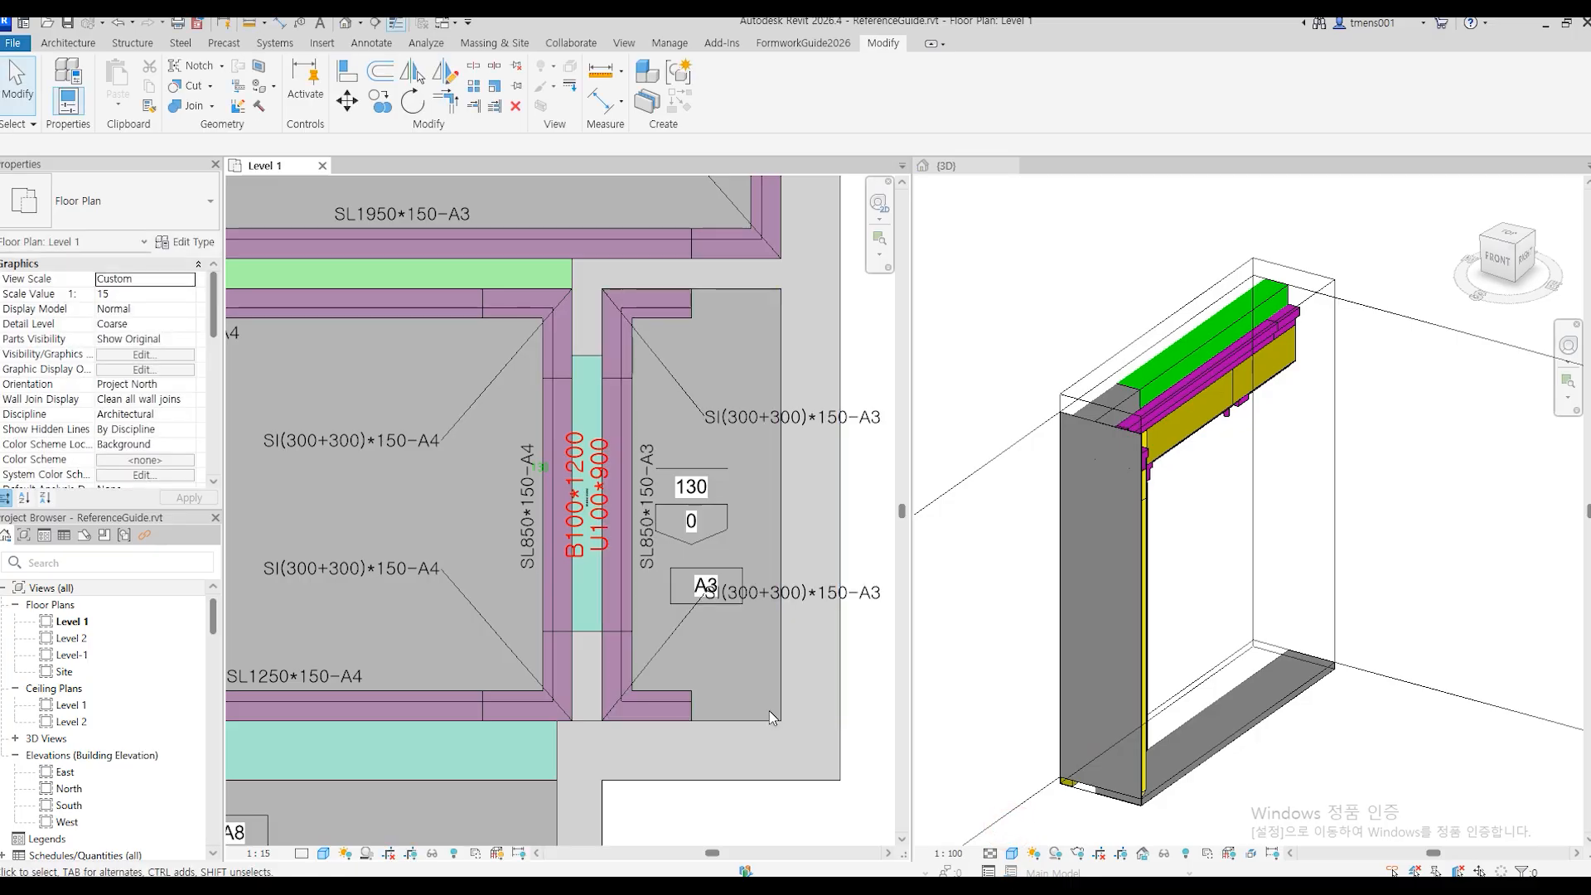
# Try an AL-SL panel with 300 corner pieces at both ends along the small A3 room's right edge, and undo it.
pyautogui.press('Return')
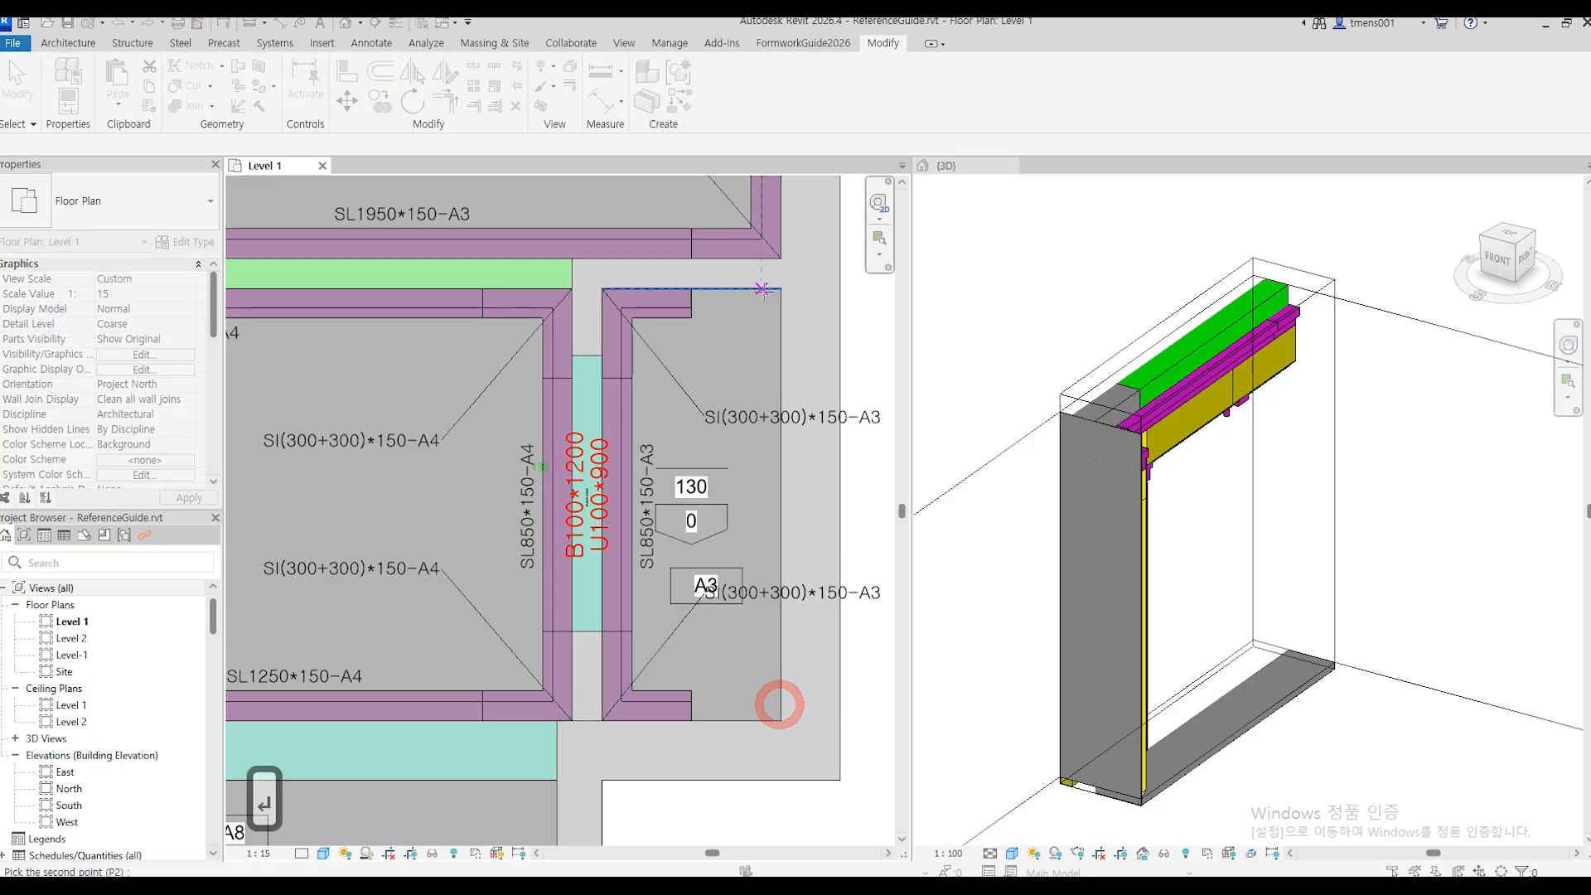
pyautogui.click(696, 346)
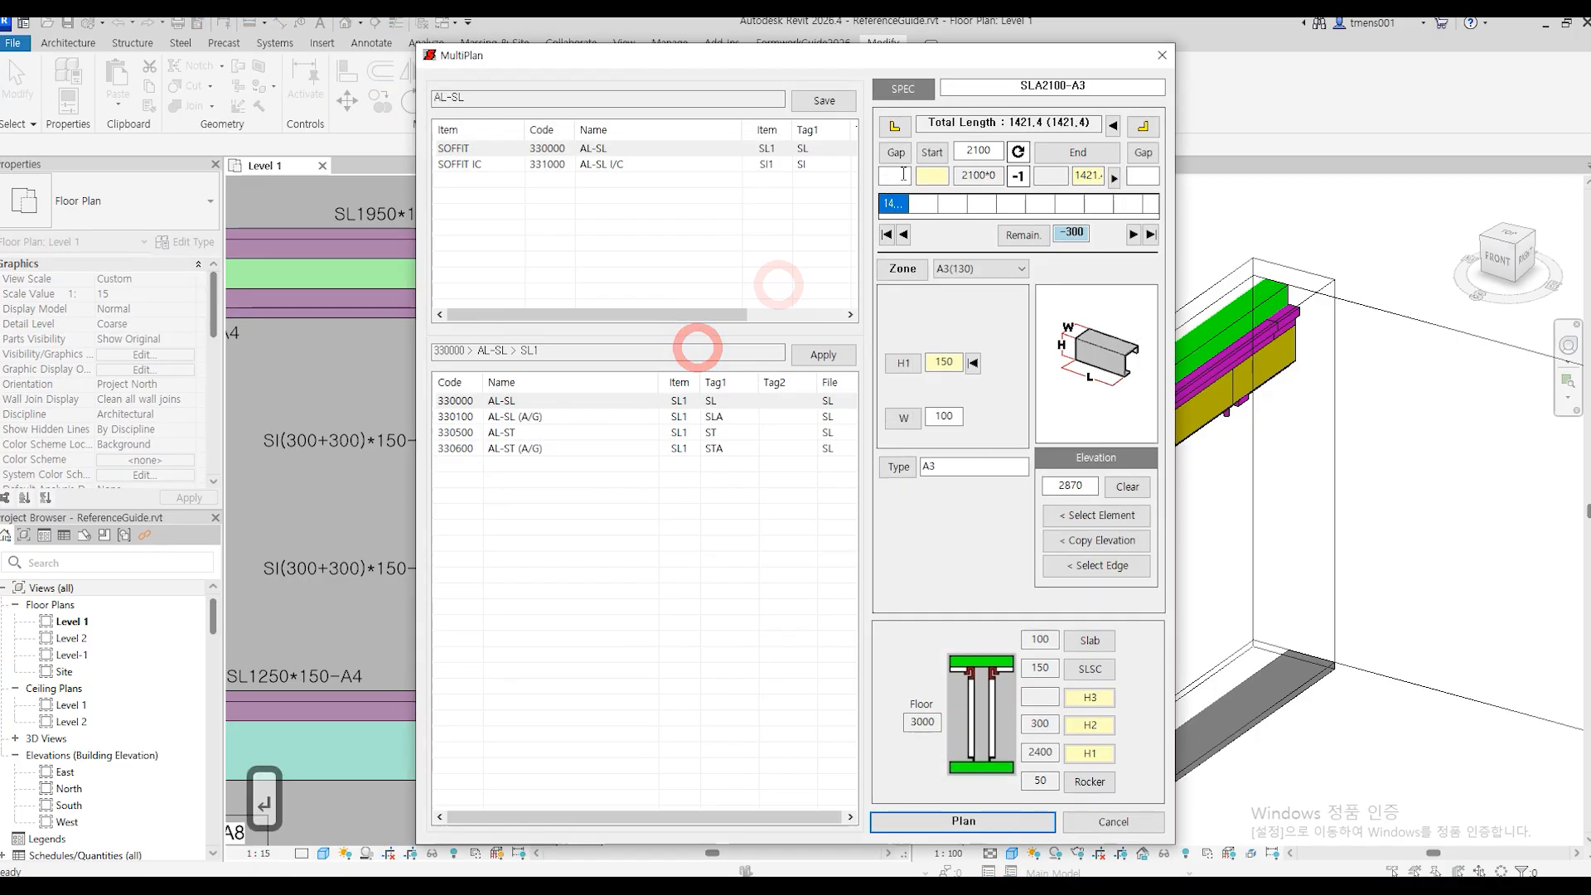
pyautogui.click(895, 125)
pyautogui.click(1152, 129)
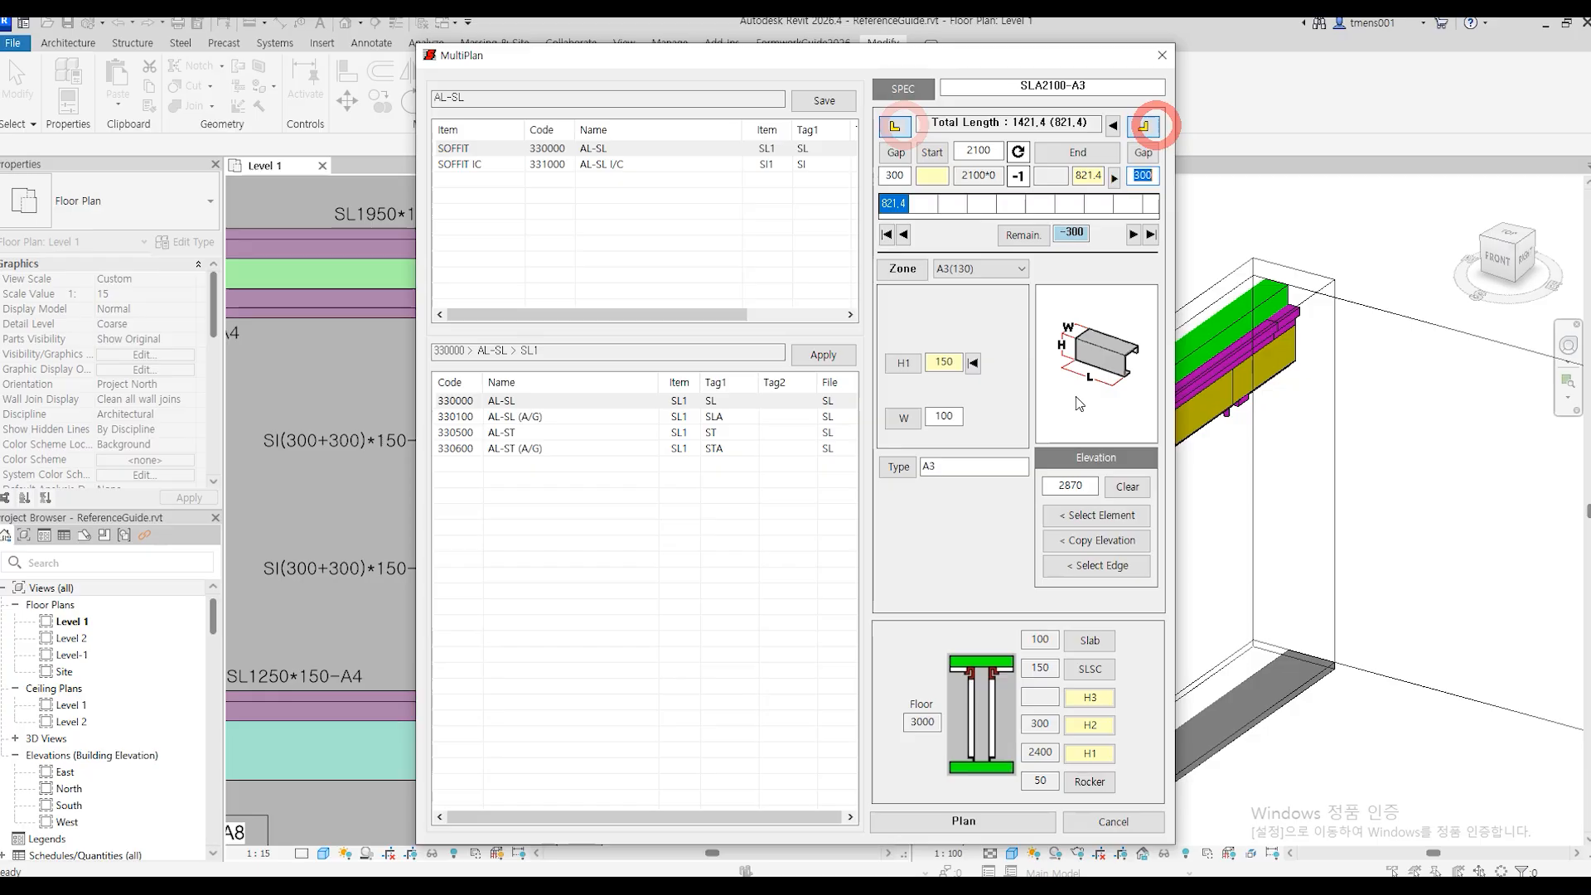
pyautogui.click(1034, 825)
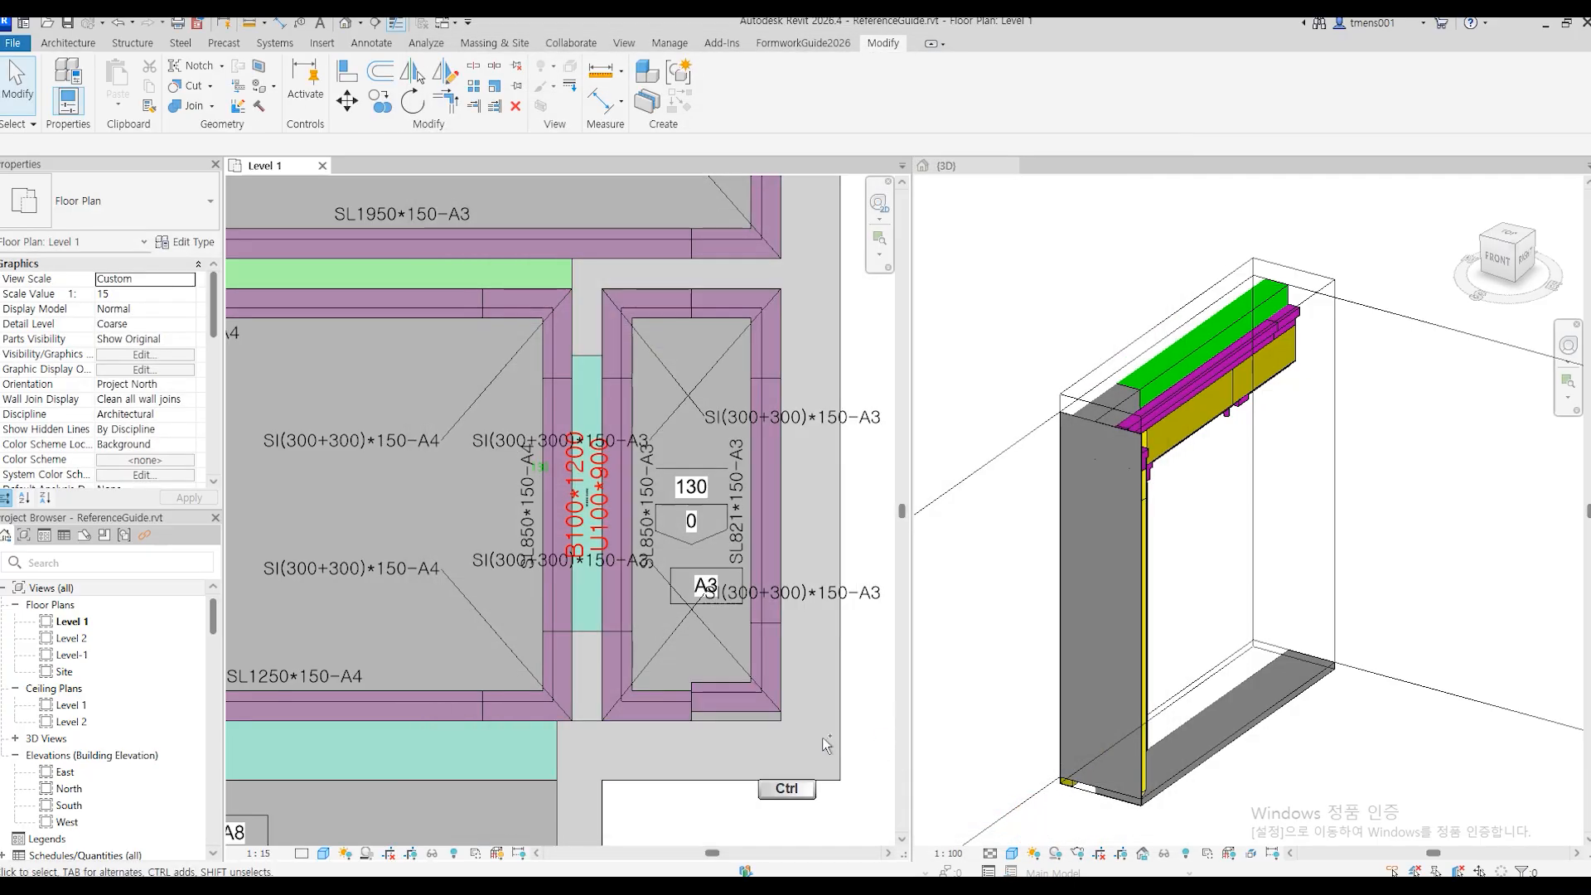
pyautogui.hotkey('ctrl', 'z')
# Generate an 850 AL-SL panel along the full right edge of the small A3 room with 300 corner pieces at both ends.
pyautogui.press('a')
pyautogui.press('s')
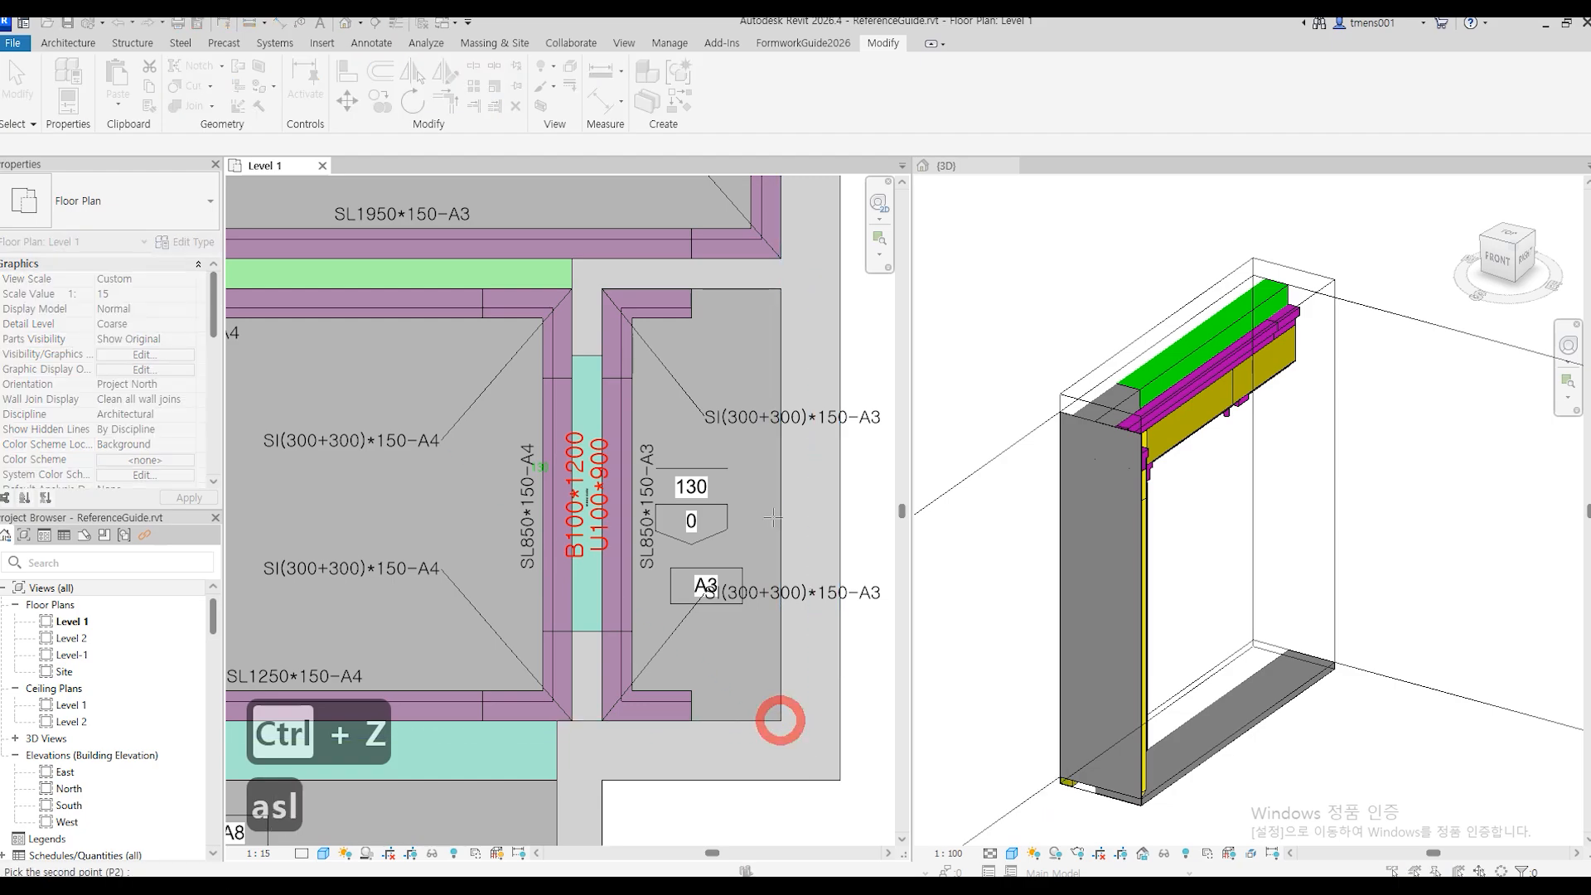
pyautogui.click(775, 292)
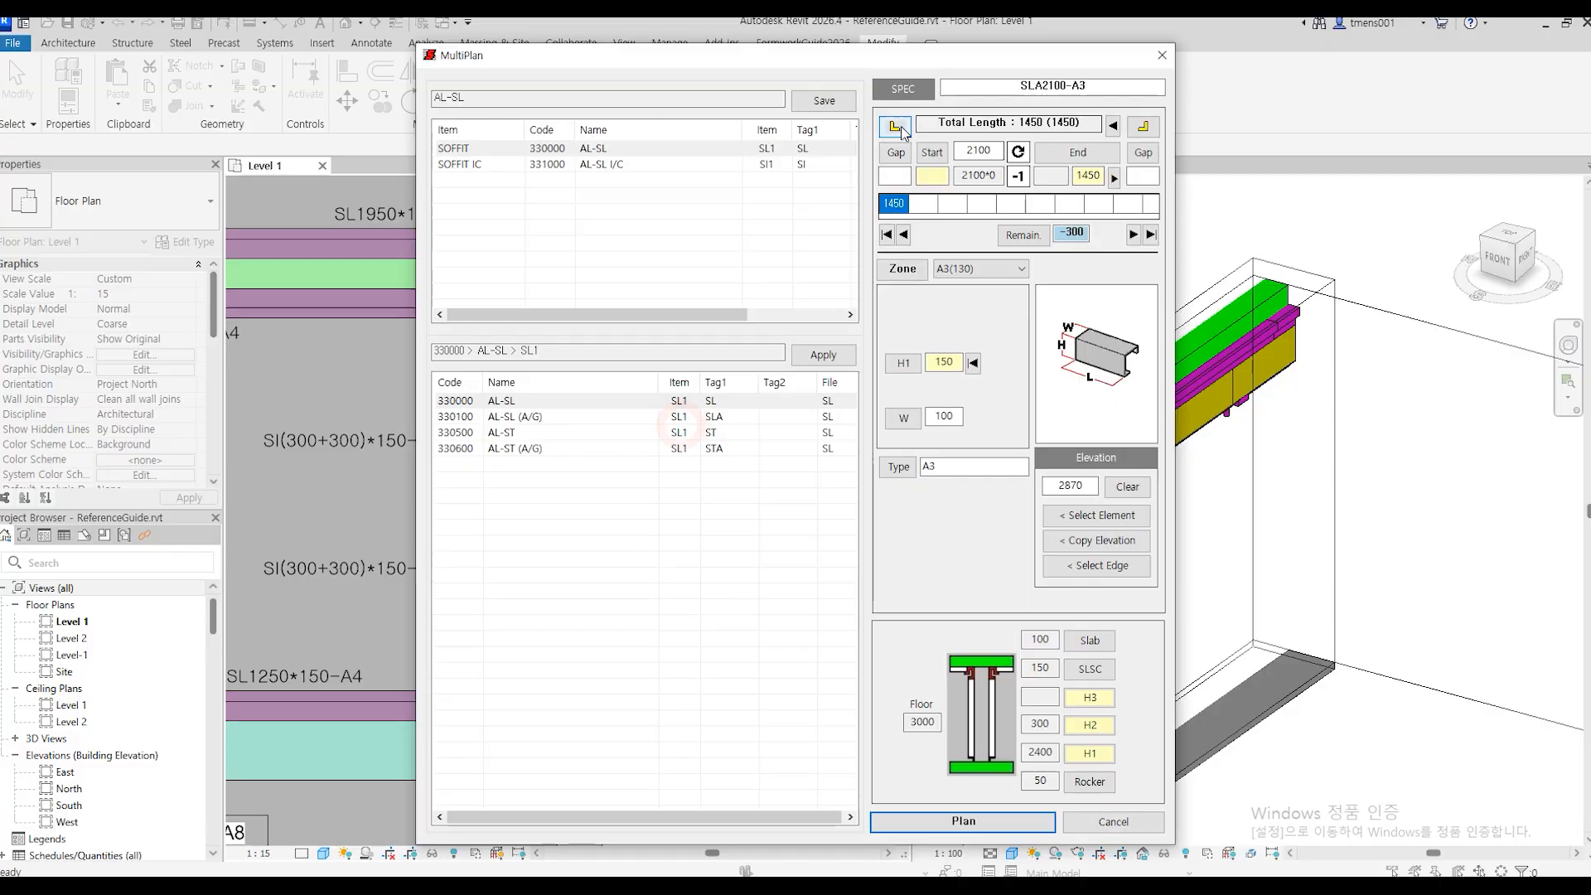
pyautogui.click(895, 125)
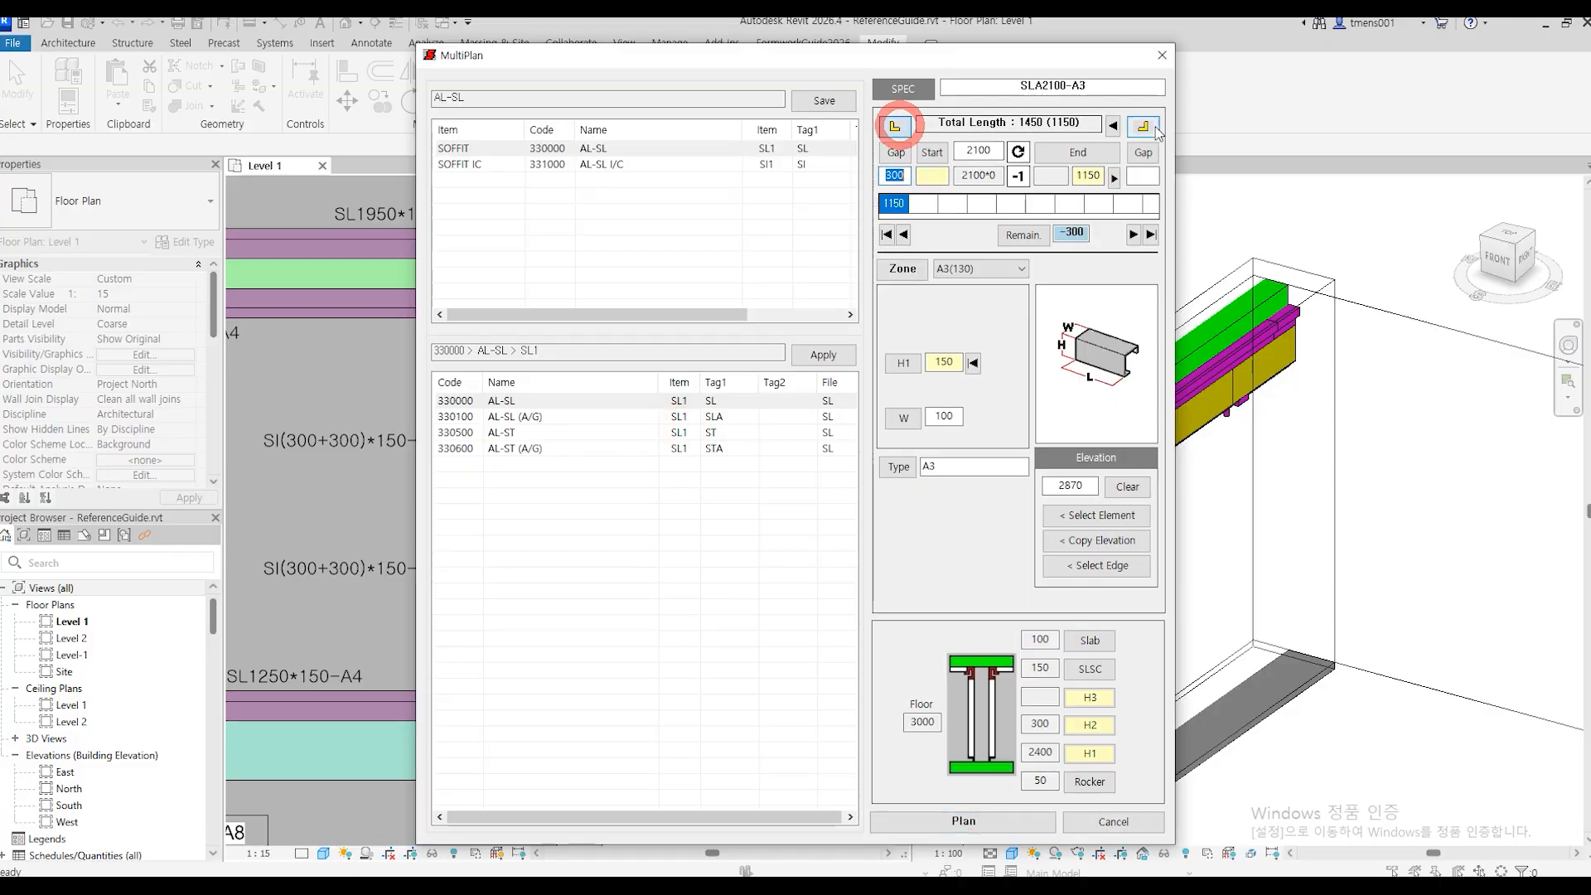
pyautogui.click(1145, 126)
pyautogui.click(965, 821)
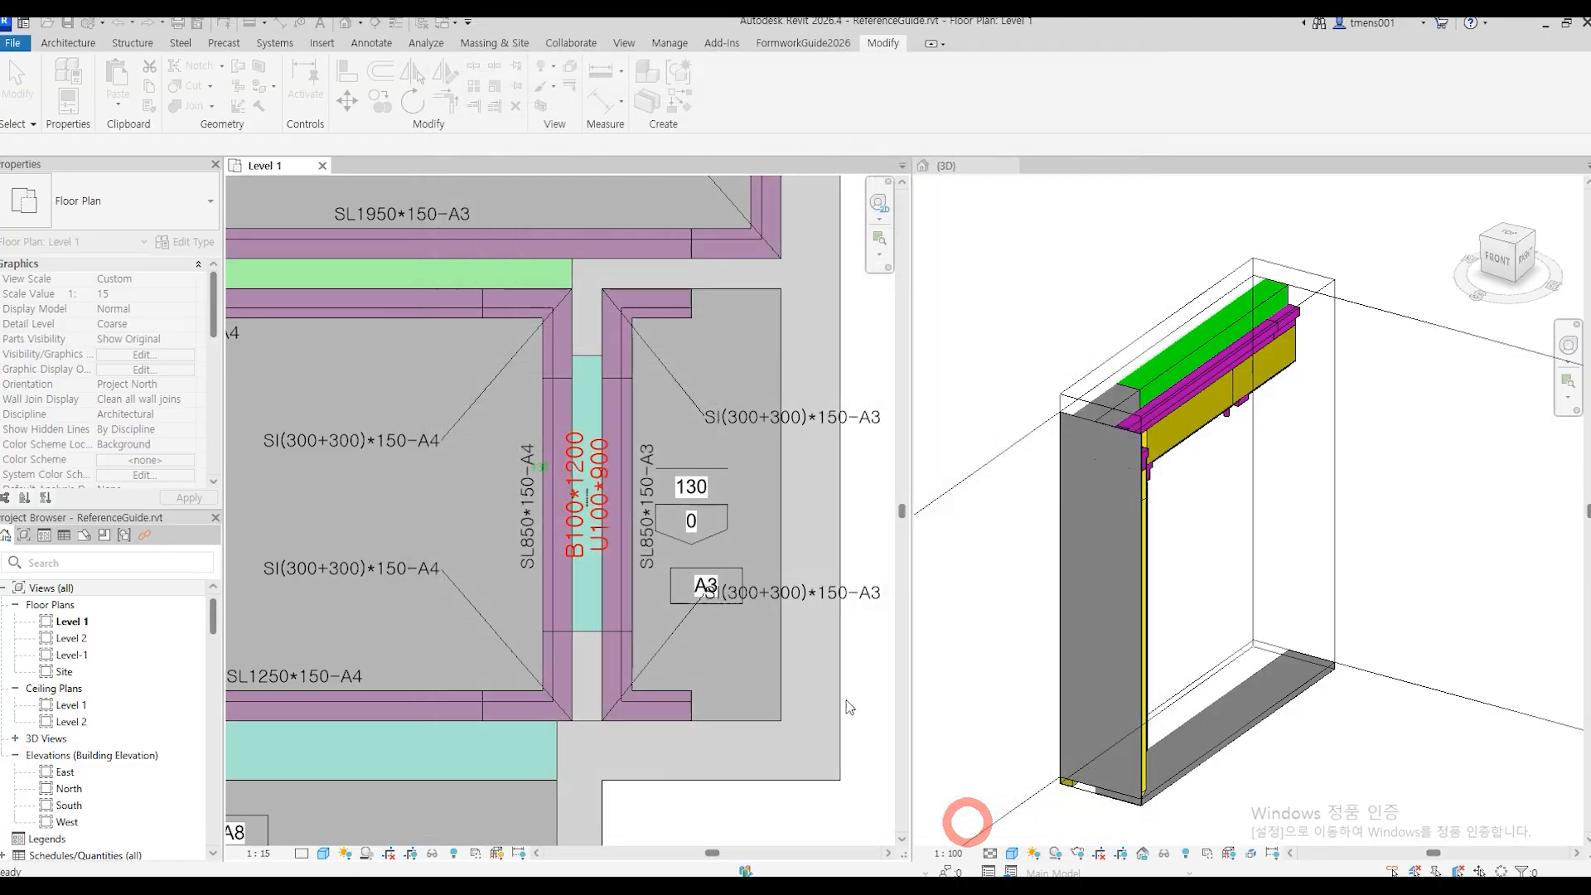
pyautogui.scroll(2, 687, 282)
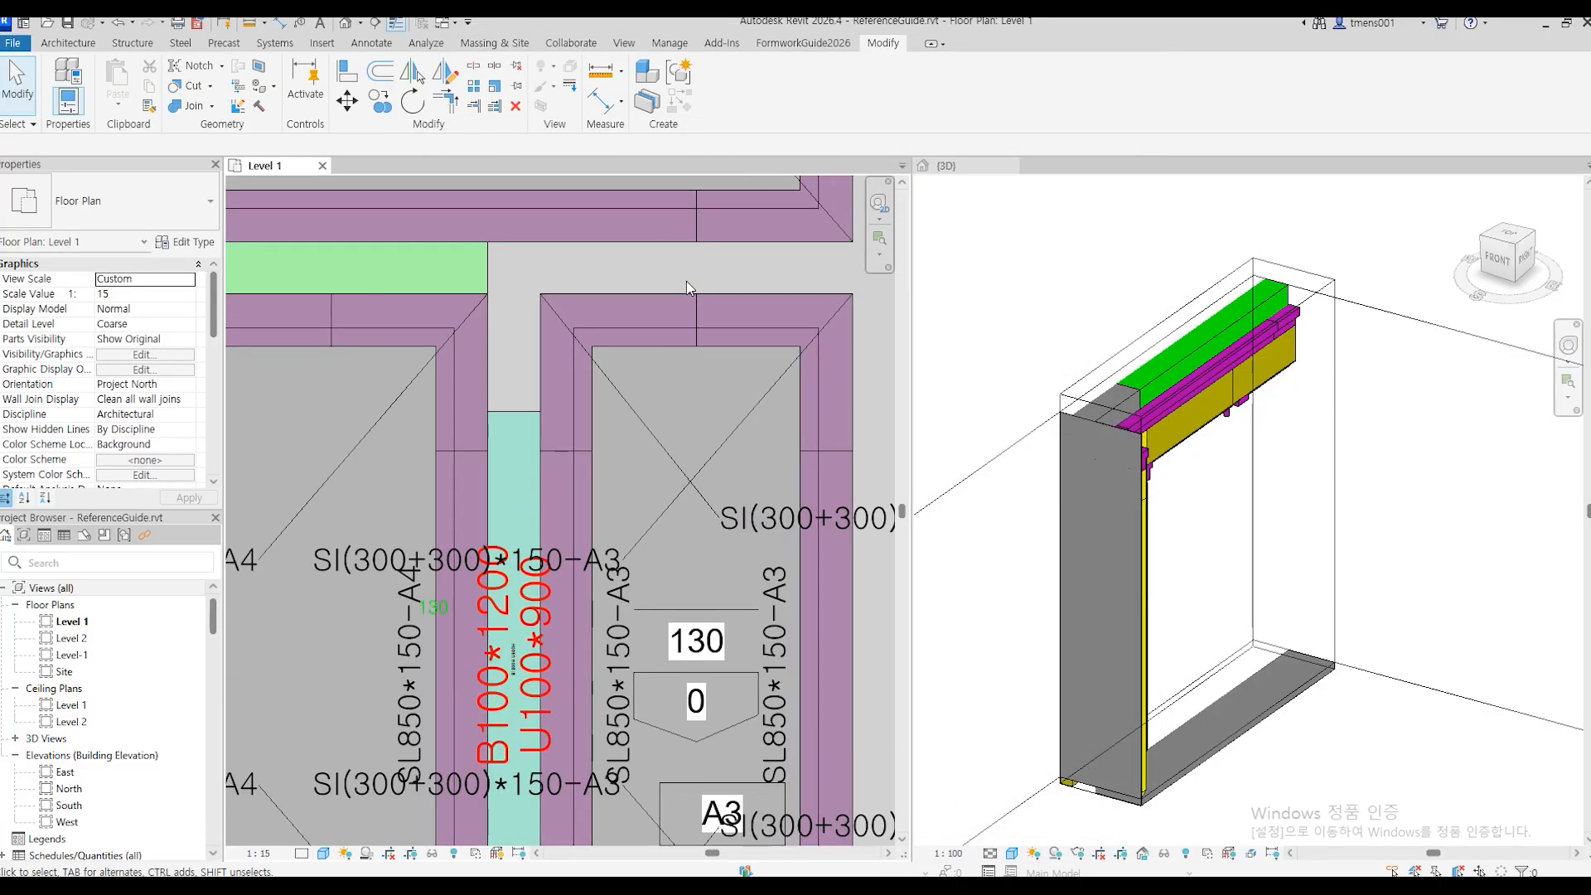
# Generate a 300 AL-SL panel along the A9 area's left edge with zone A9(130-600) and 300 corner pieces at both ends.
pyautogui.scroll(-8, 723, 476)
pyautogui.moveTo(528, 443); pyautogui.dragTo(752, 499, button='middle')
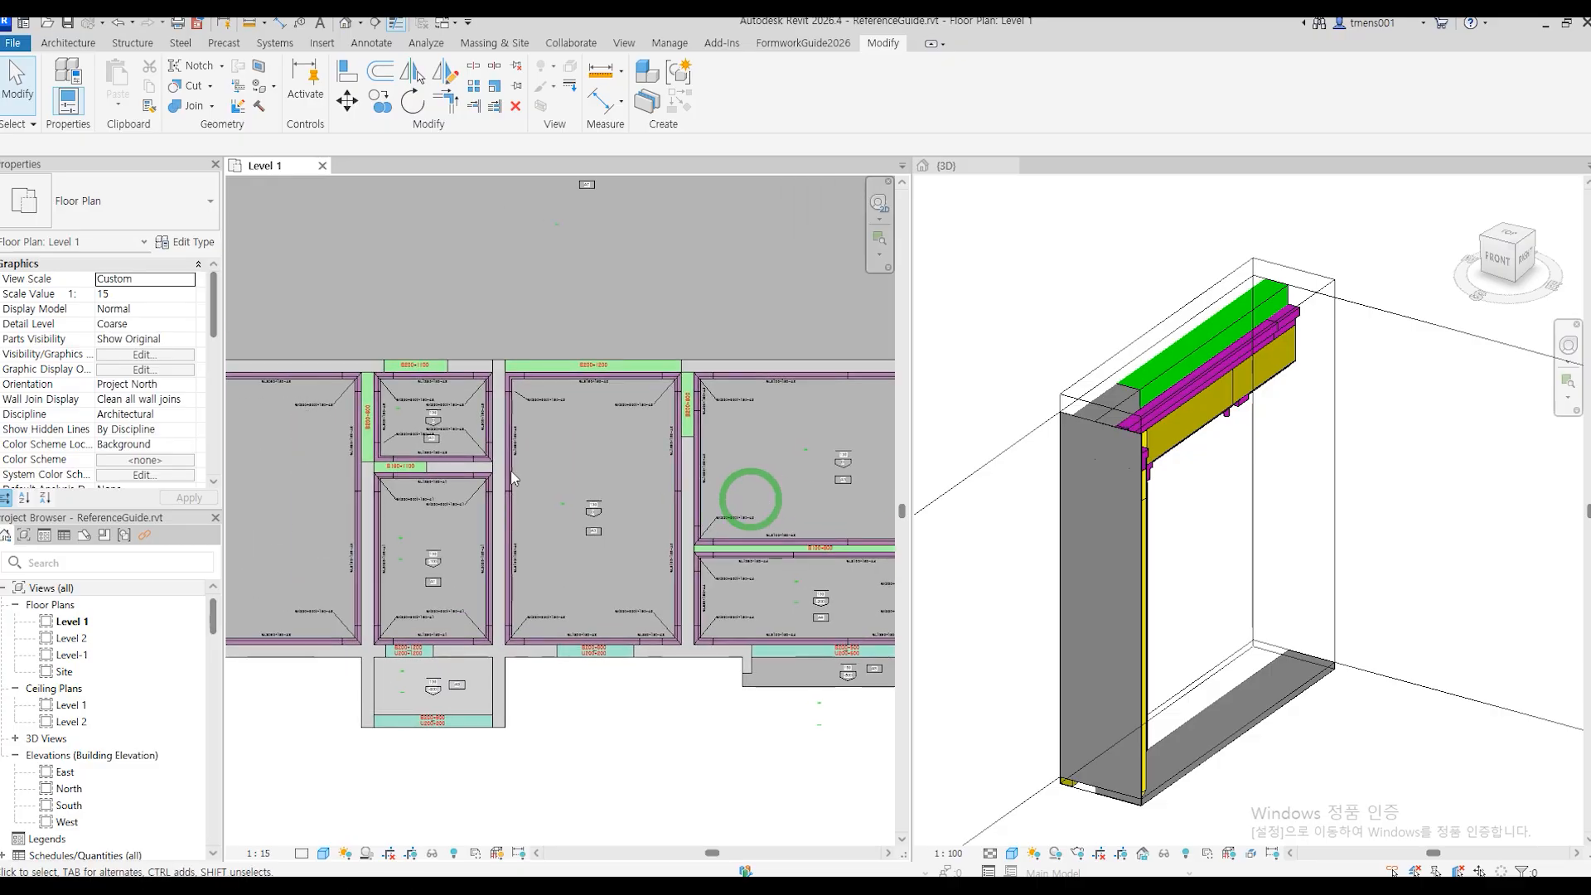
pyautogui.moveTo(480, 464); pyautogui.dragTo(658, 494, button='middle')
pyautogui.scroll(4, 618, 727)
pyautogui.moveTo(627, 756); pyautogui.dragTo(627, 588, button='middle')
pyautogui.scroll(1, 628, 588)
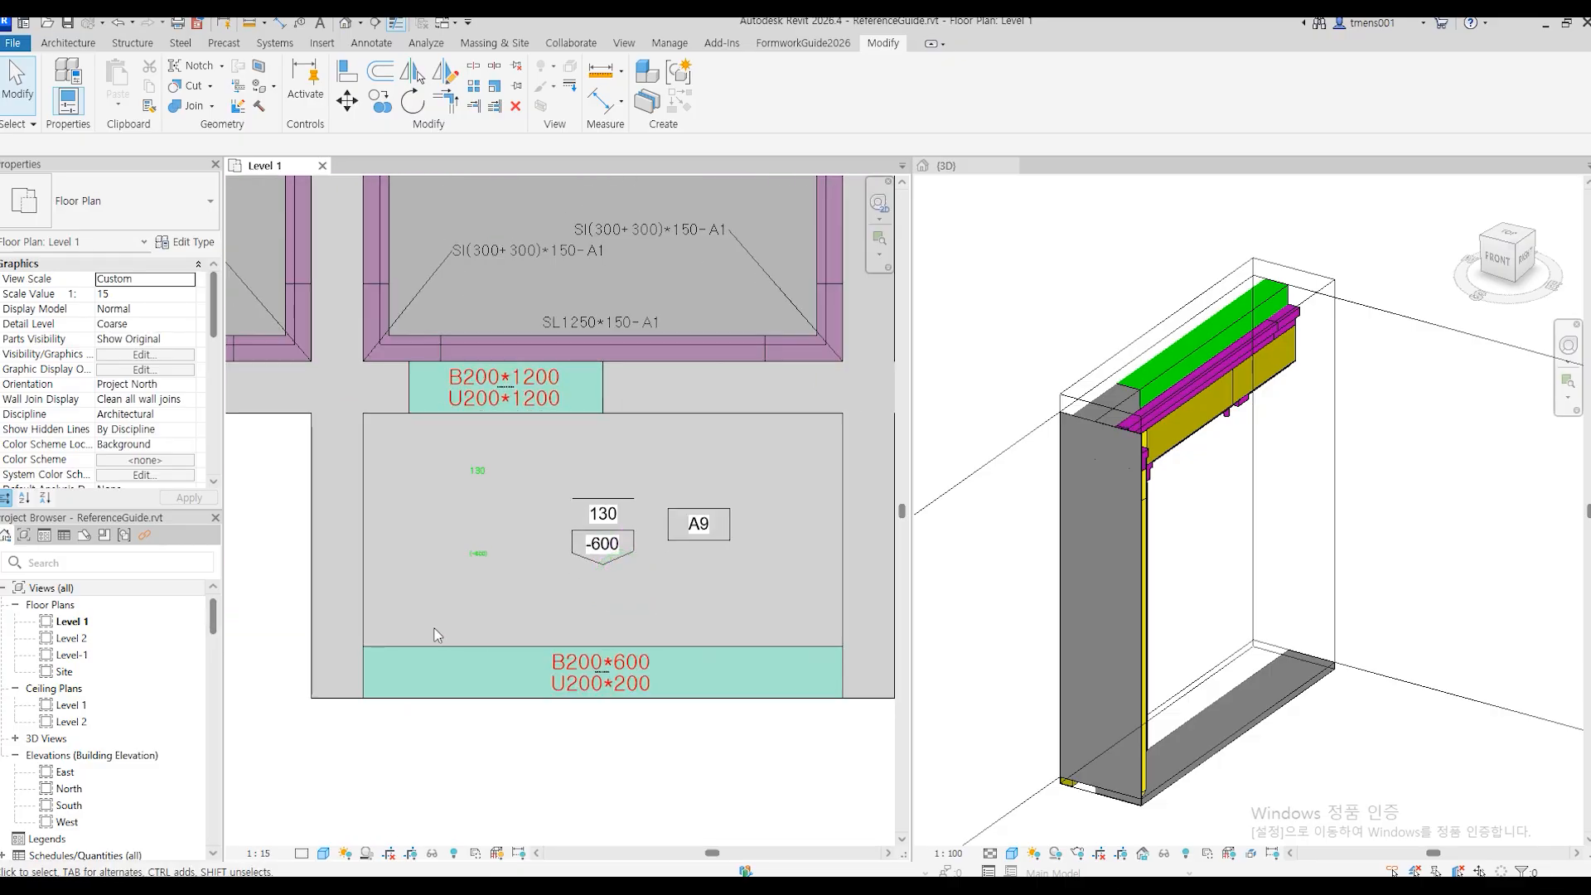
pyautogui.press('Return')
pyautogui.click(362, 645)
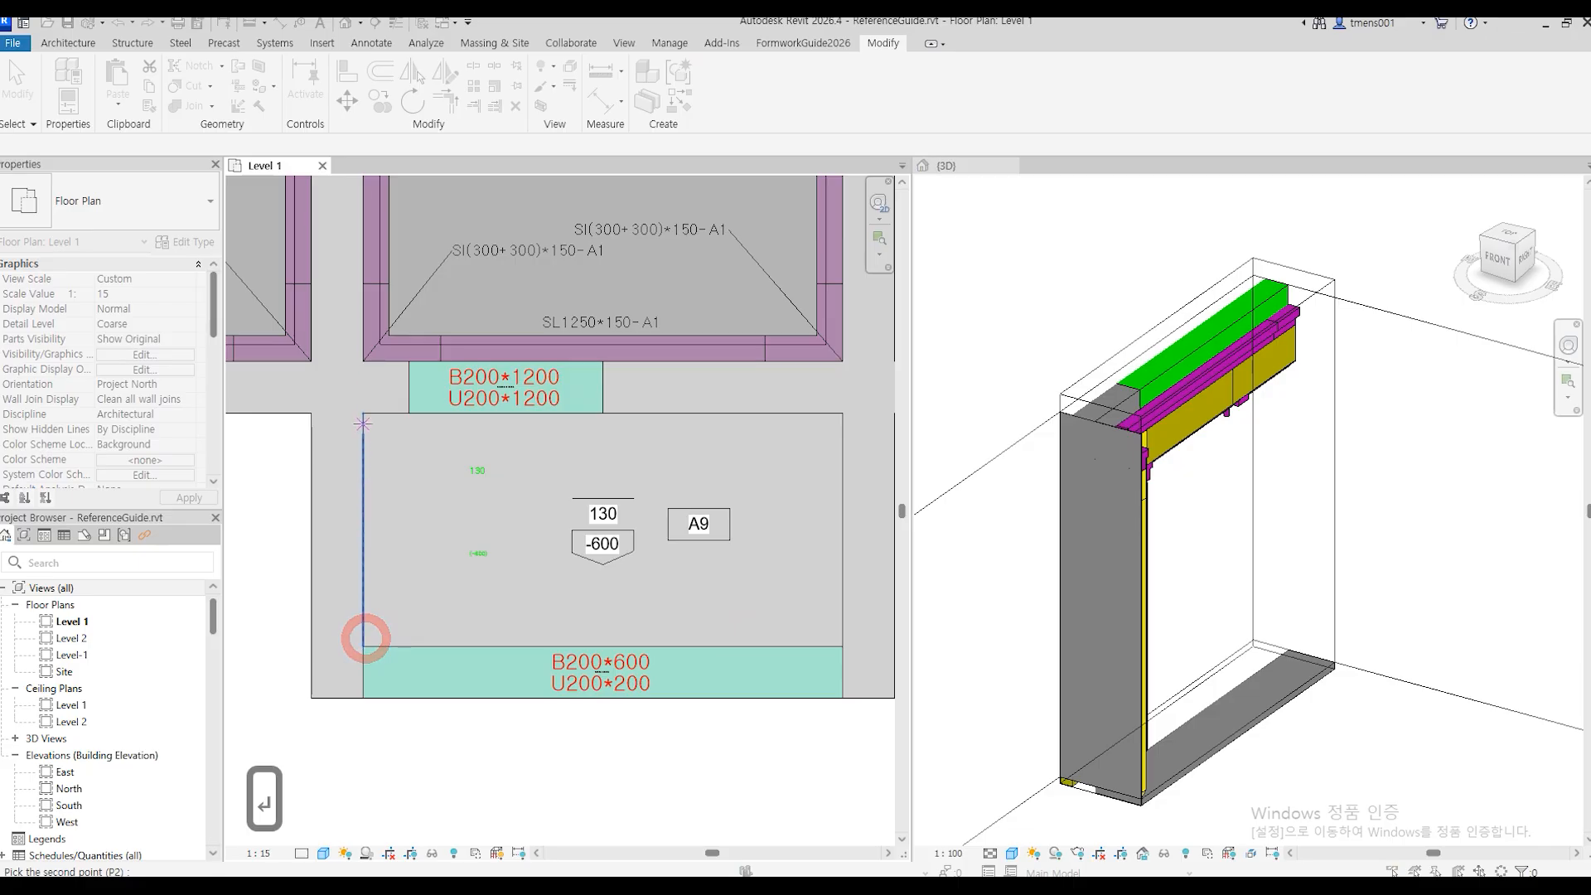
pyautogui.click(362, 413)
pyautogui.click(499, 479)
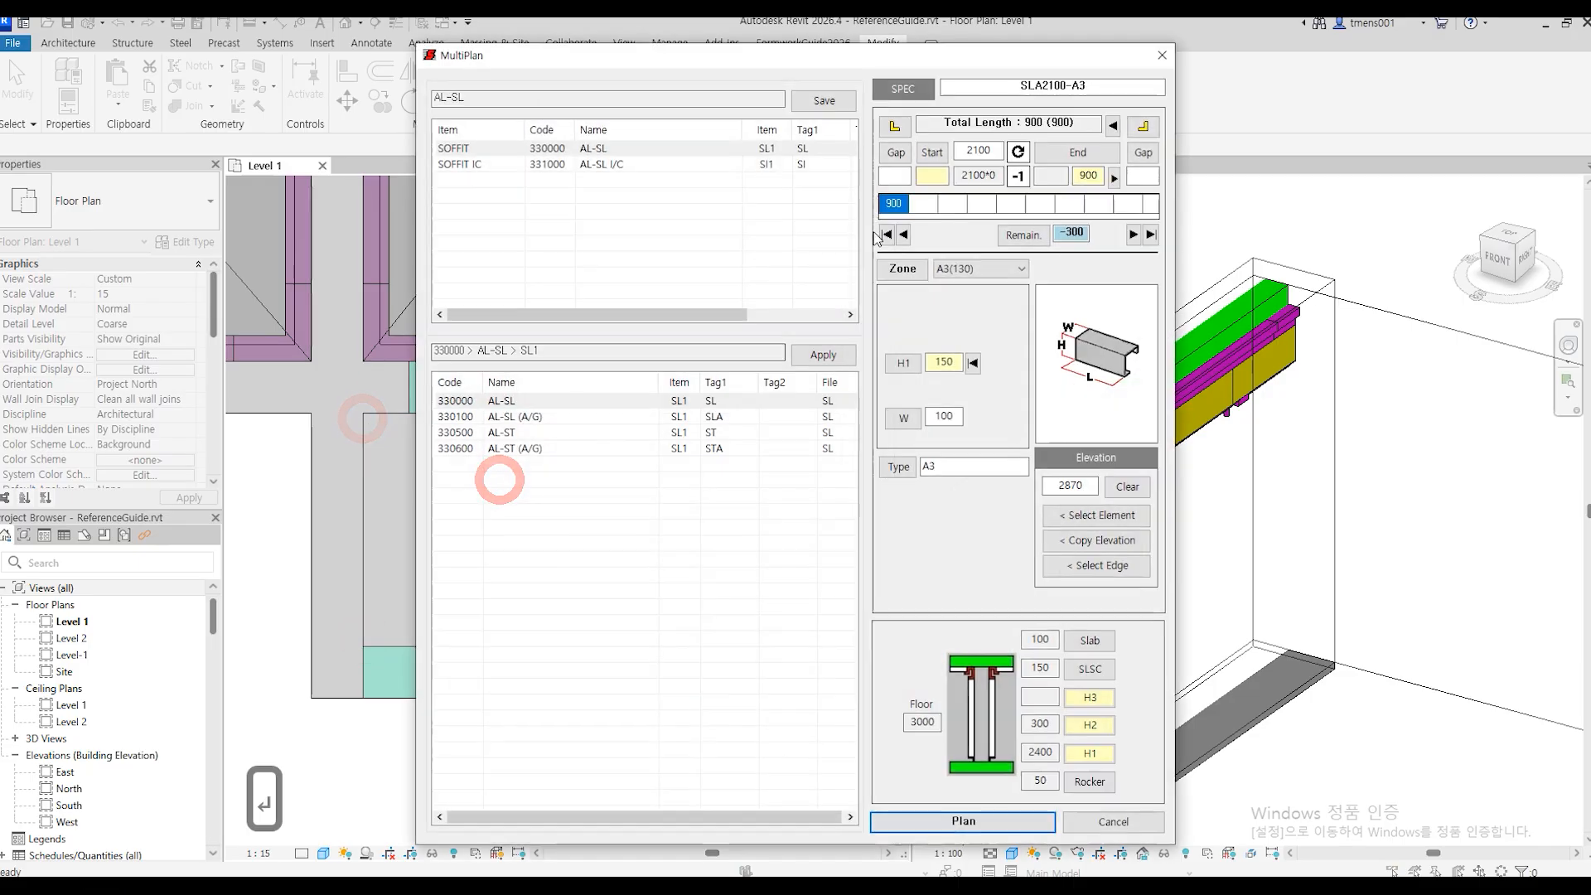
pyautogui.click(895, 129)
pyautogui.click(1143, 125)
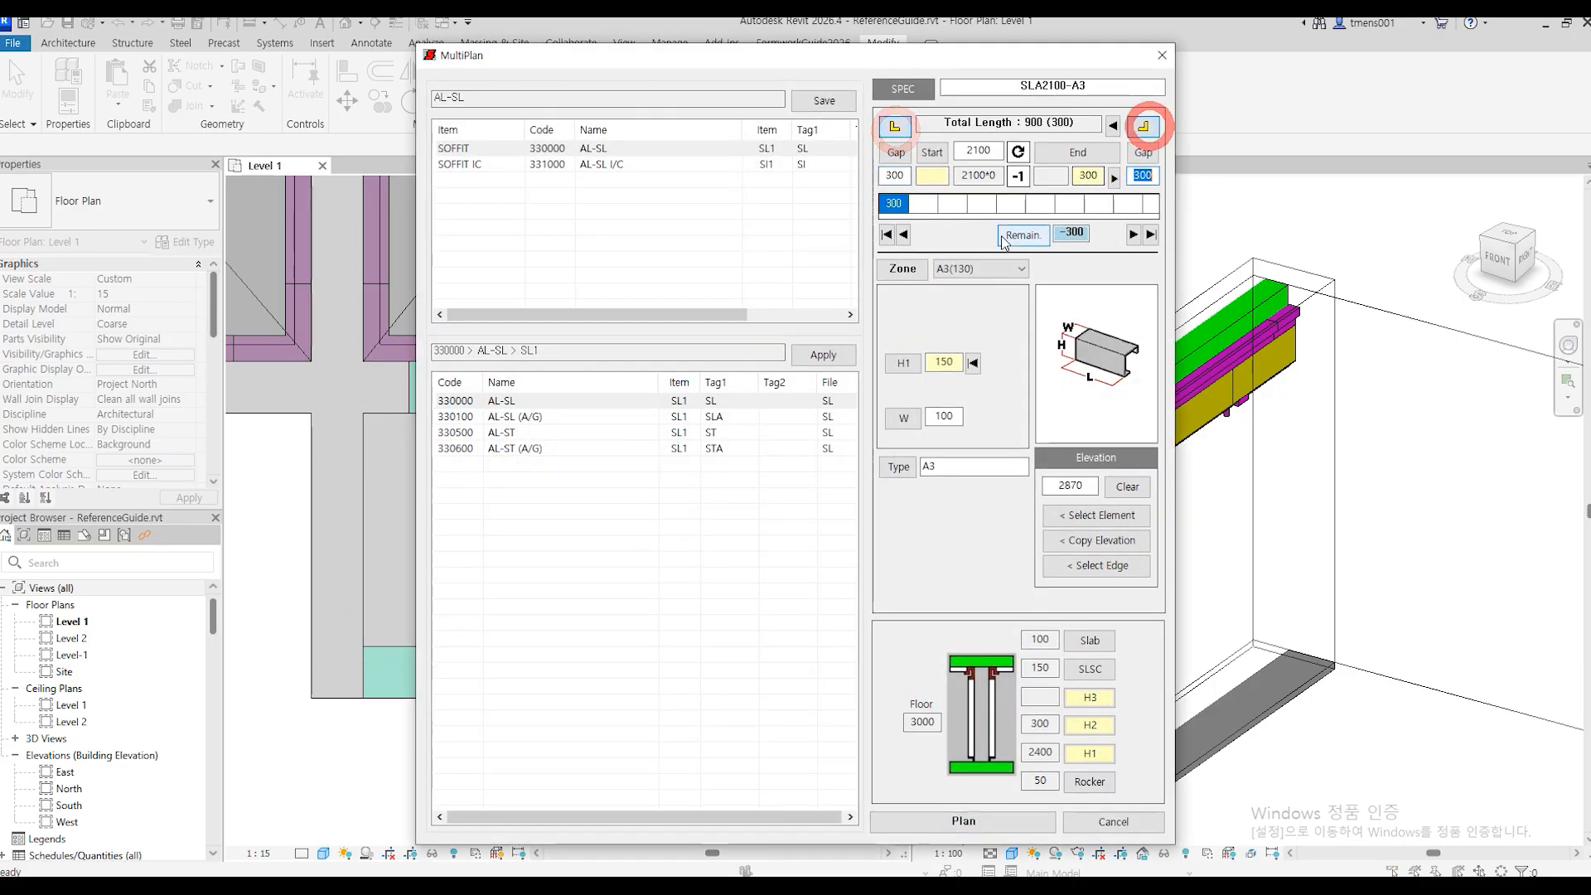
pyautogui.click(960, 268)
pyautogui.click(944, 385)
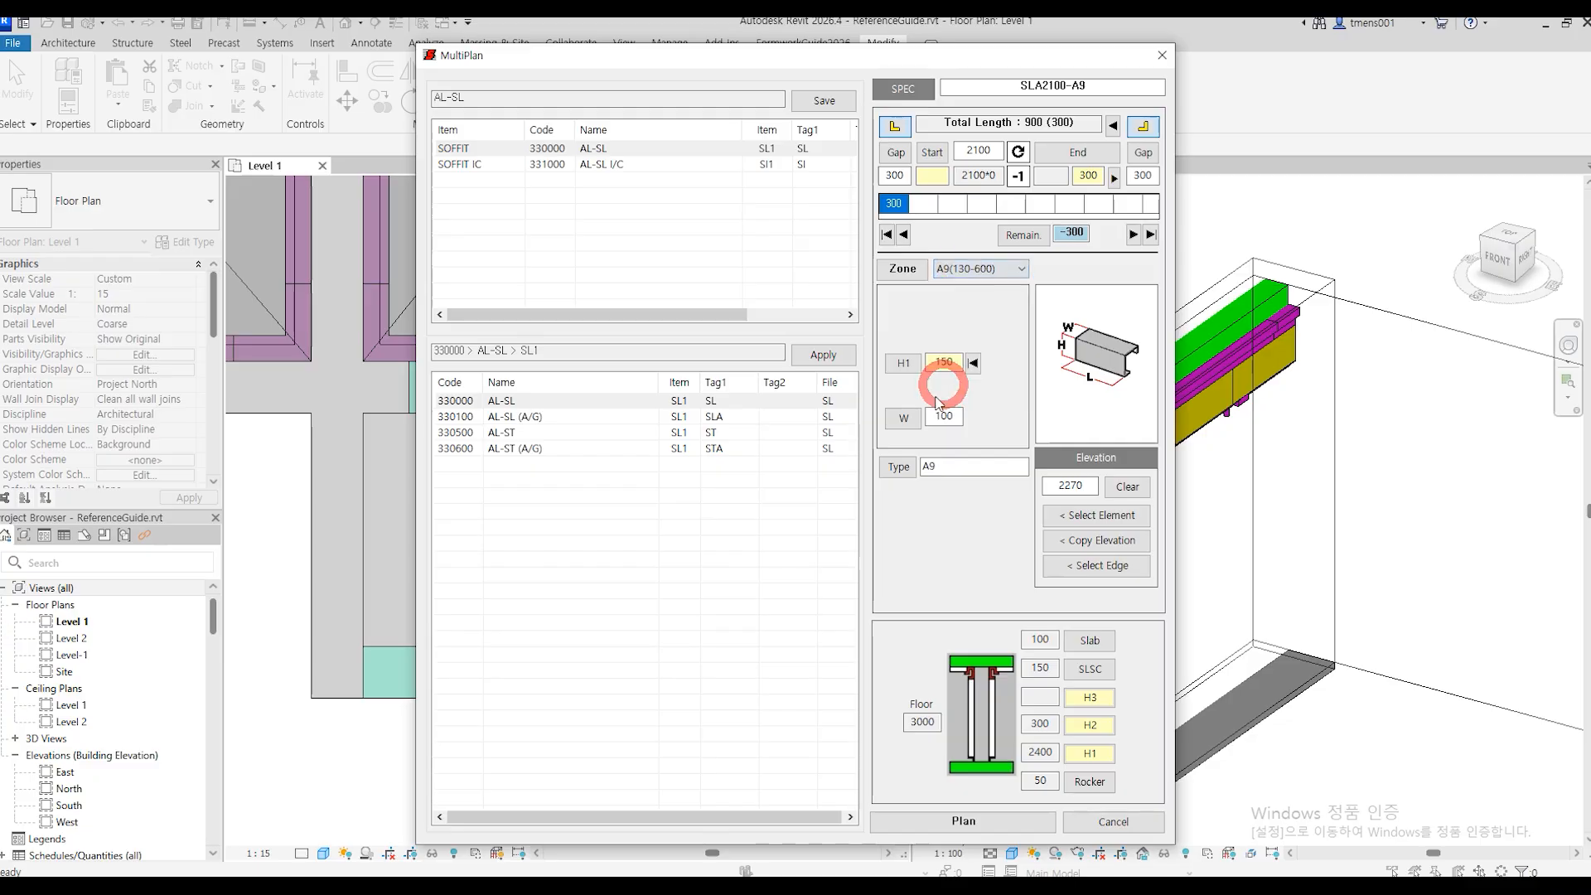
pyautogui.click(964, 821)
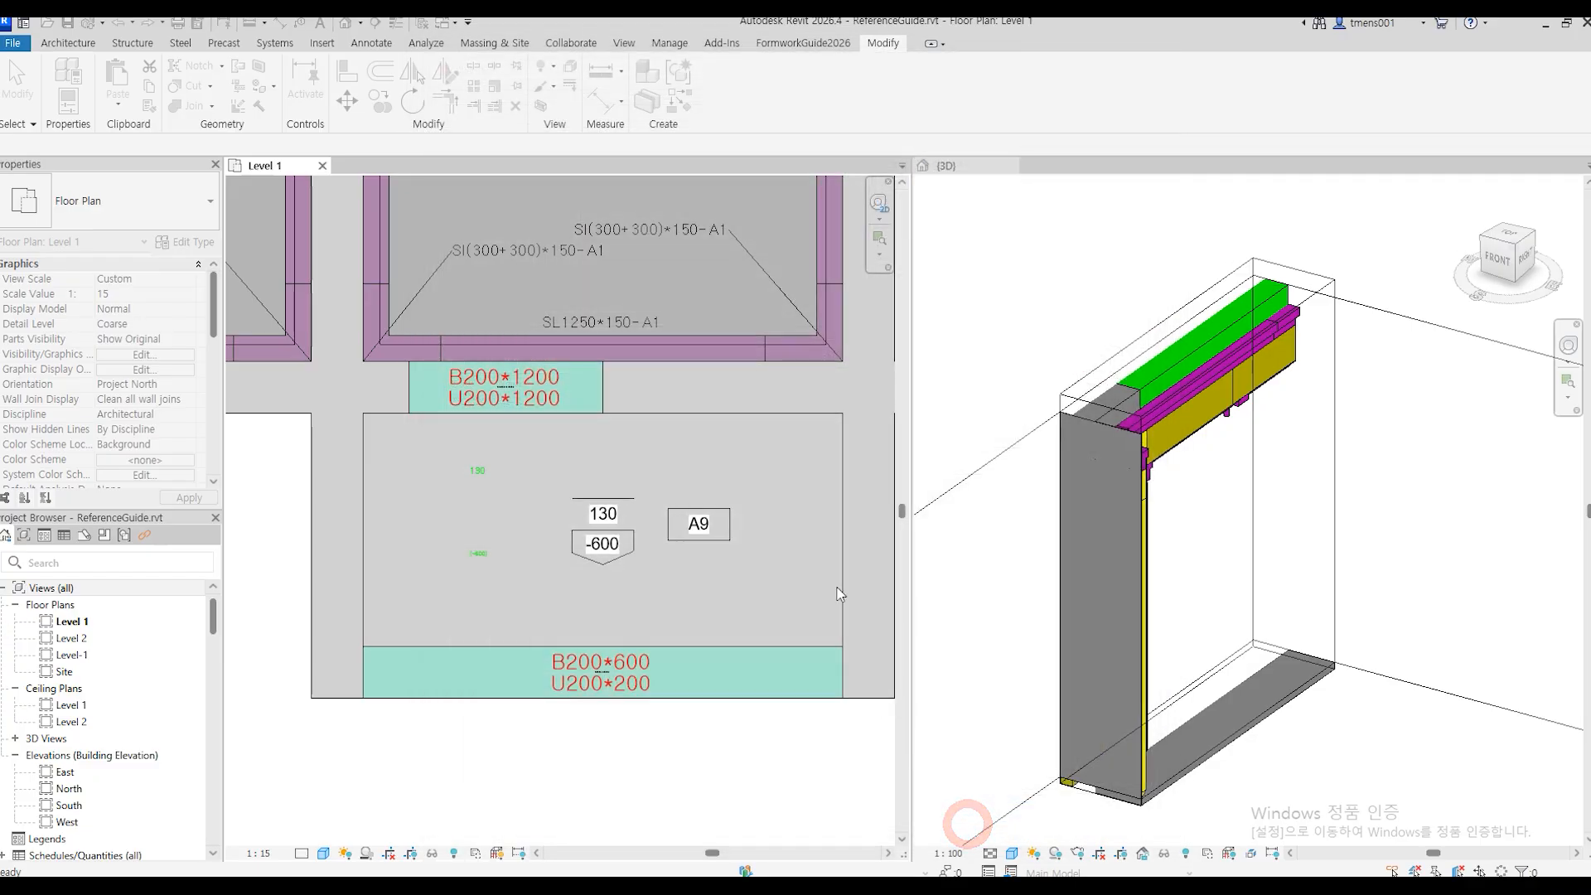
# Set up a 300 AL-SL panel with 300 corner pieces at both ends along the A9 area's right edge.
pyautogui.press('Return')
pyautogui.click(838, 415)
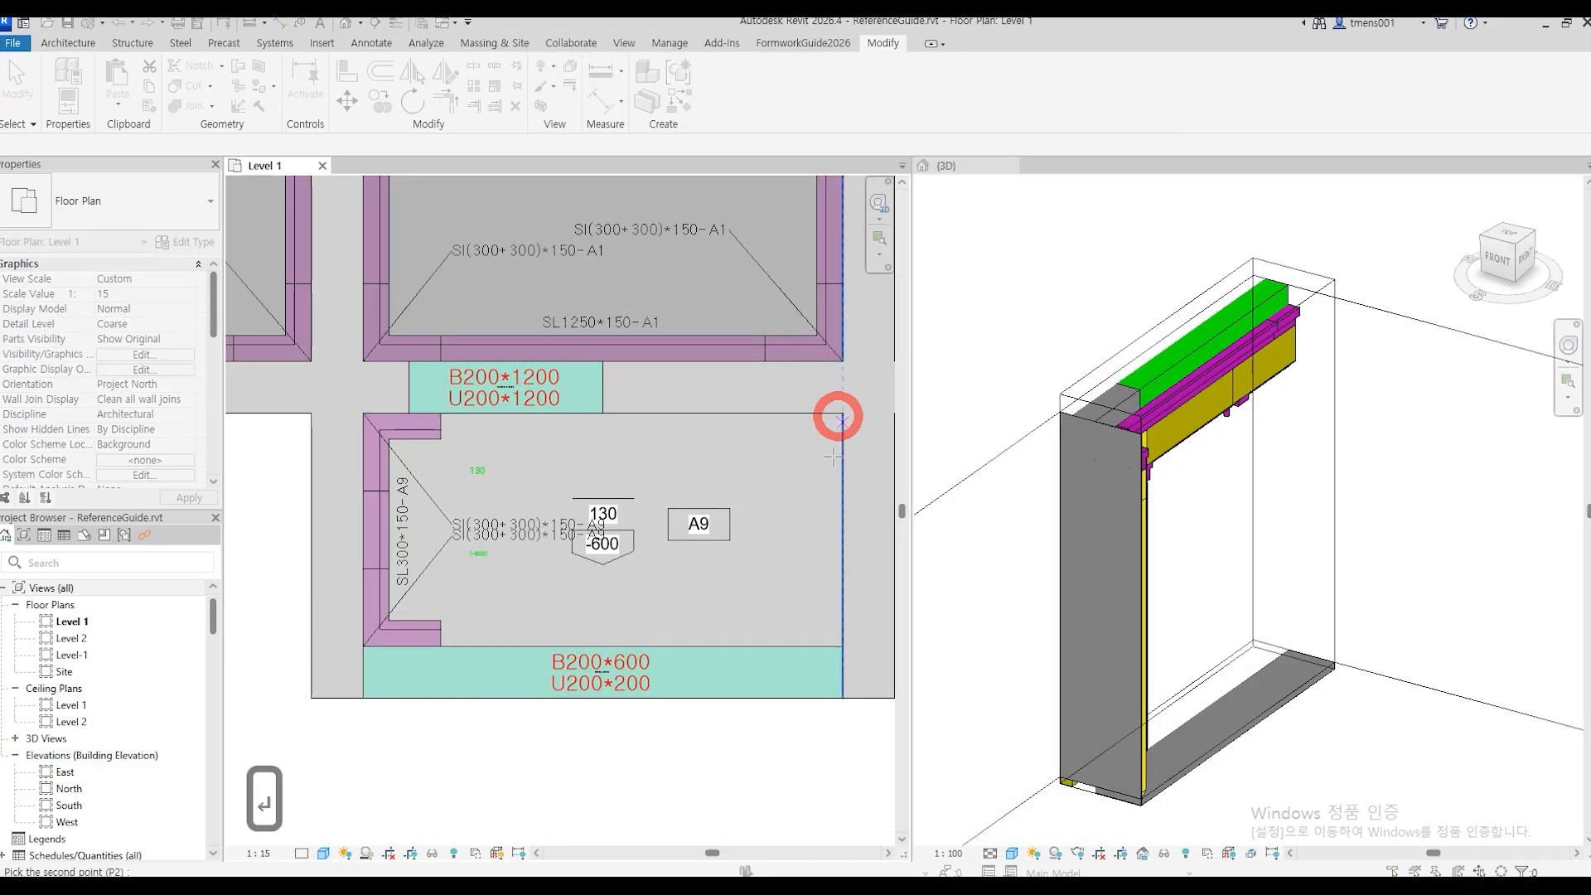
pyautogui.click(837, 640)
pyautogui.click(691, 596)
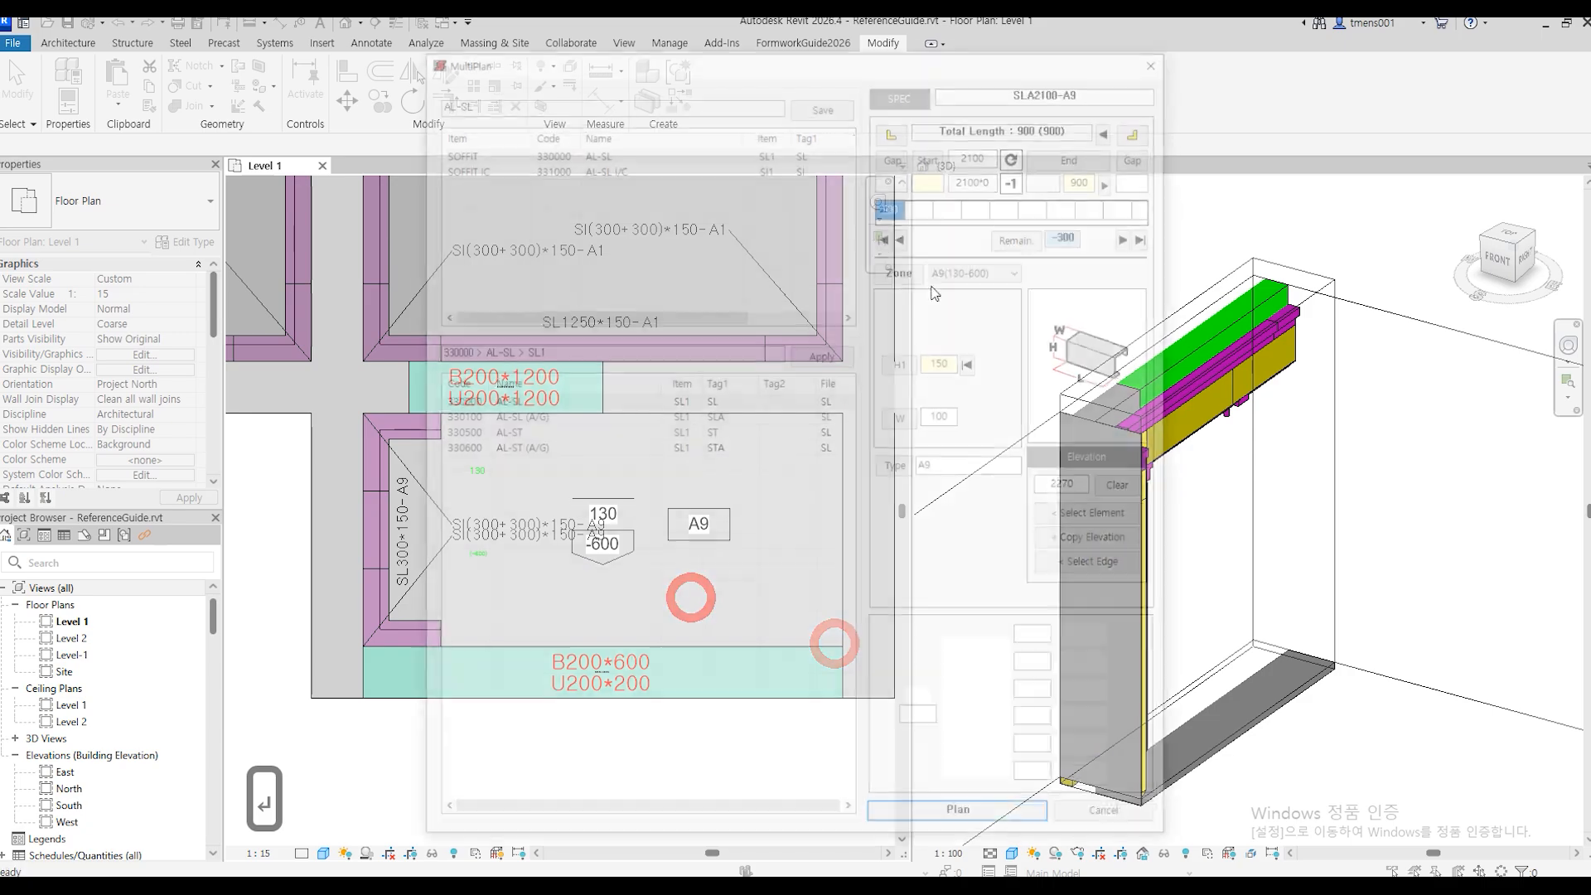
pyautogui.click(896, 126)
pyautogui.click(1143, 127)
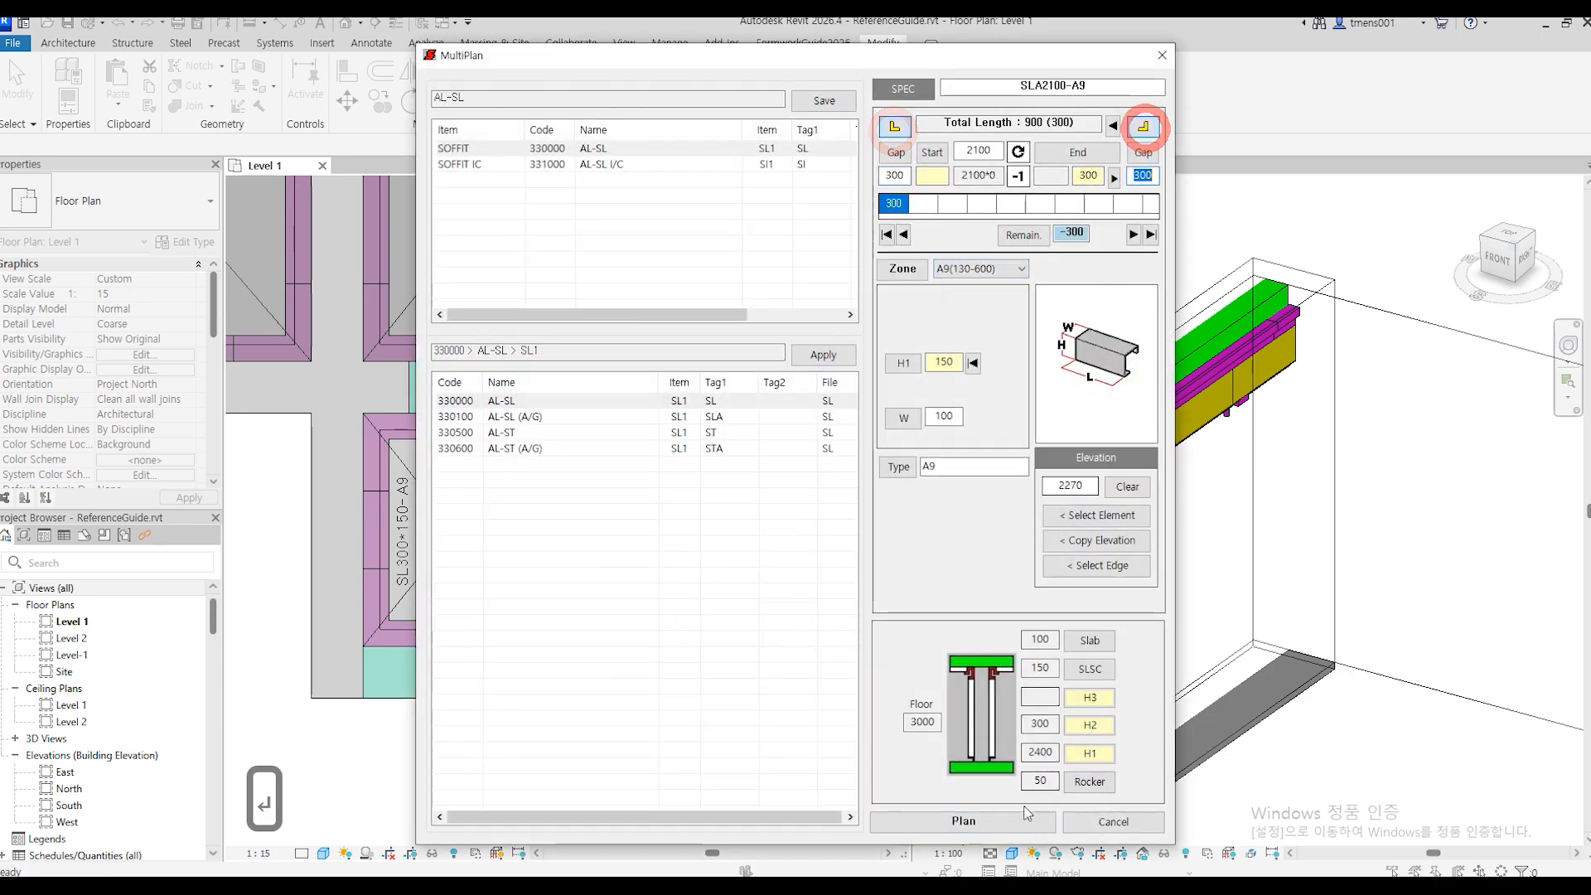
# Place the short-side A9 soffit run with 300 corner gaps at both ends, and fill the room's upper edge between its corner pieces.
pyautogui.click(998, 822)
pyautogui.press('Return')
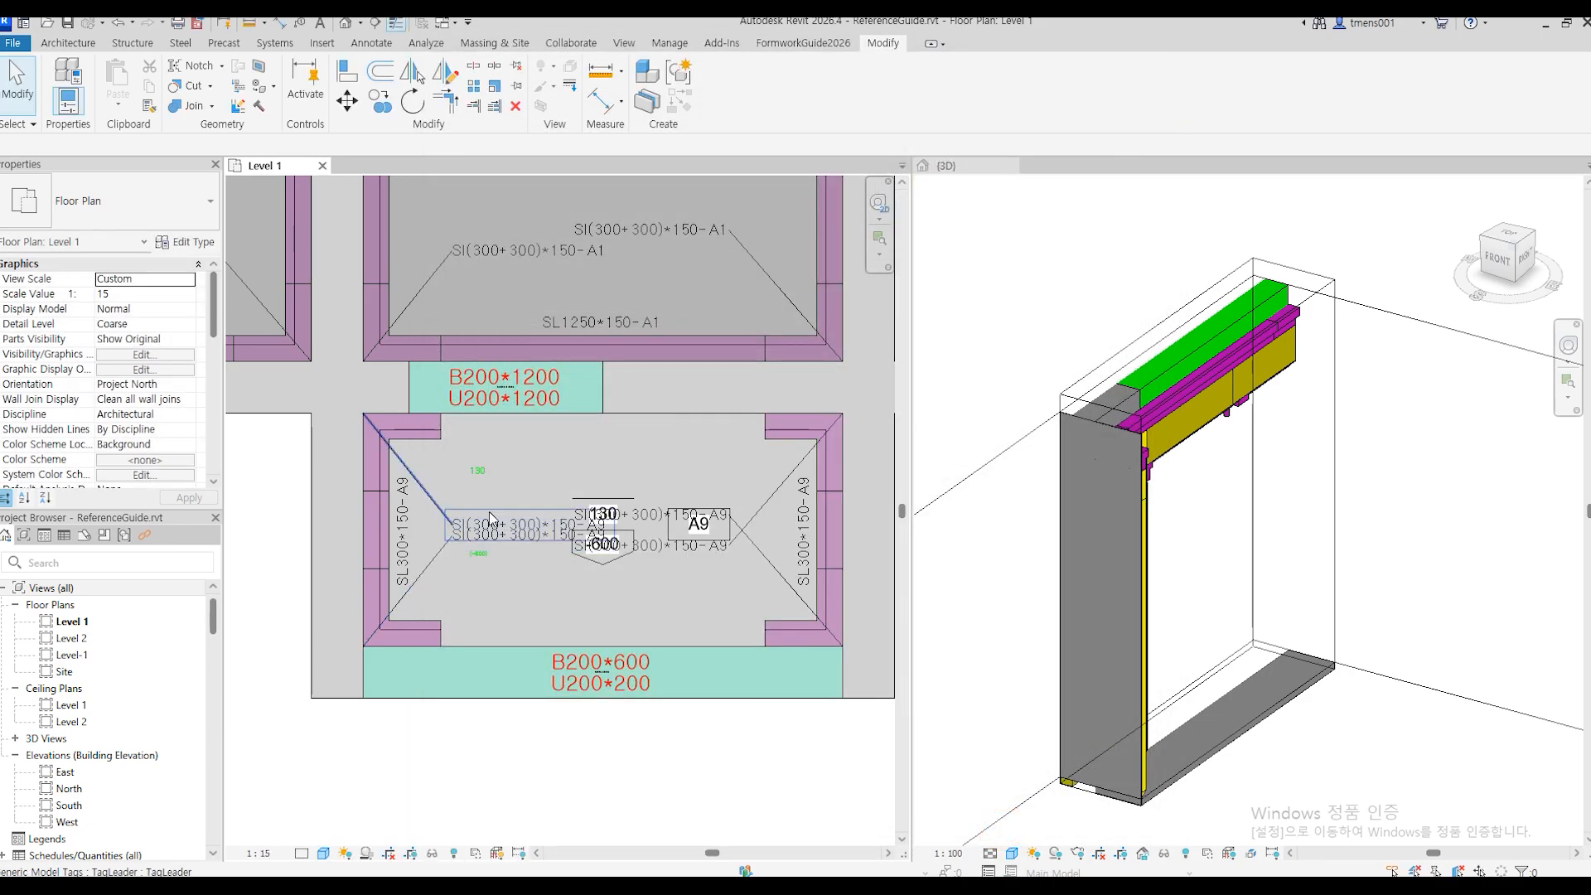
pyautogui.scroll(2, 441, 447)
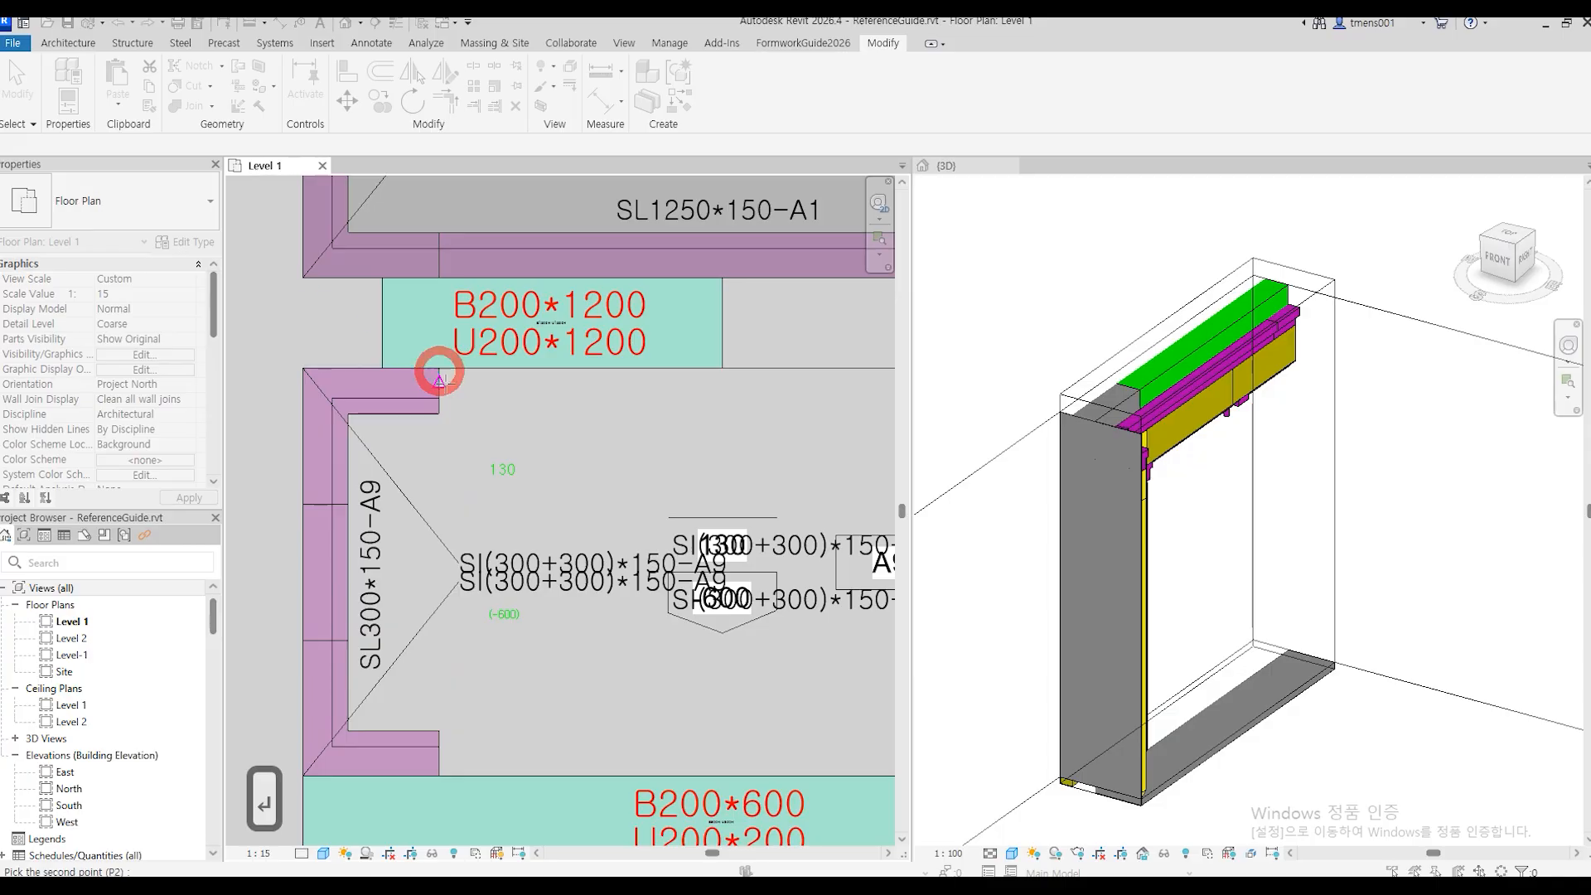
pyautogui.scroll(-2, 463, 439)
pyautogui.click(772, 390)
pyautogui.click(681, 473)
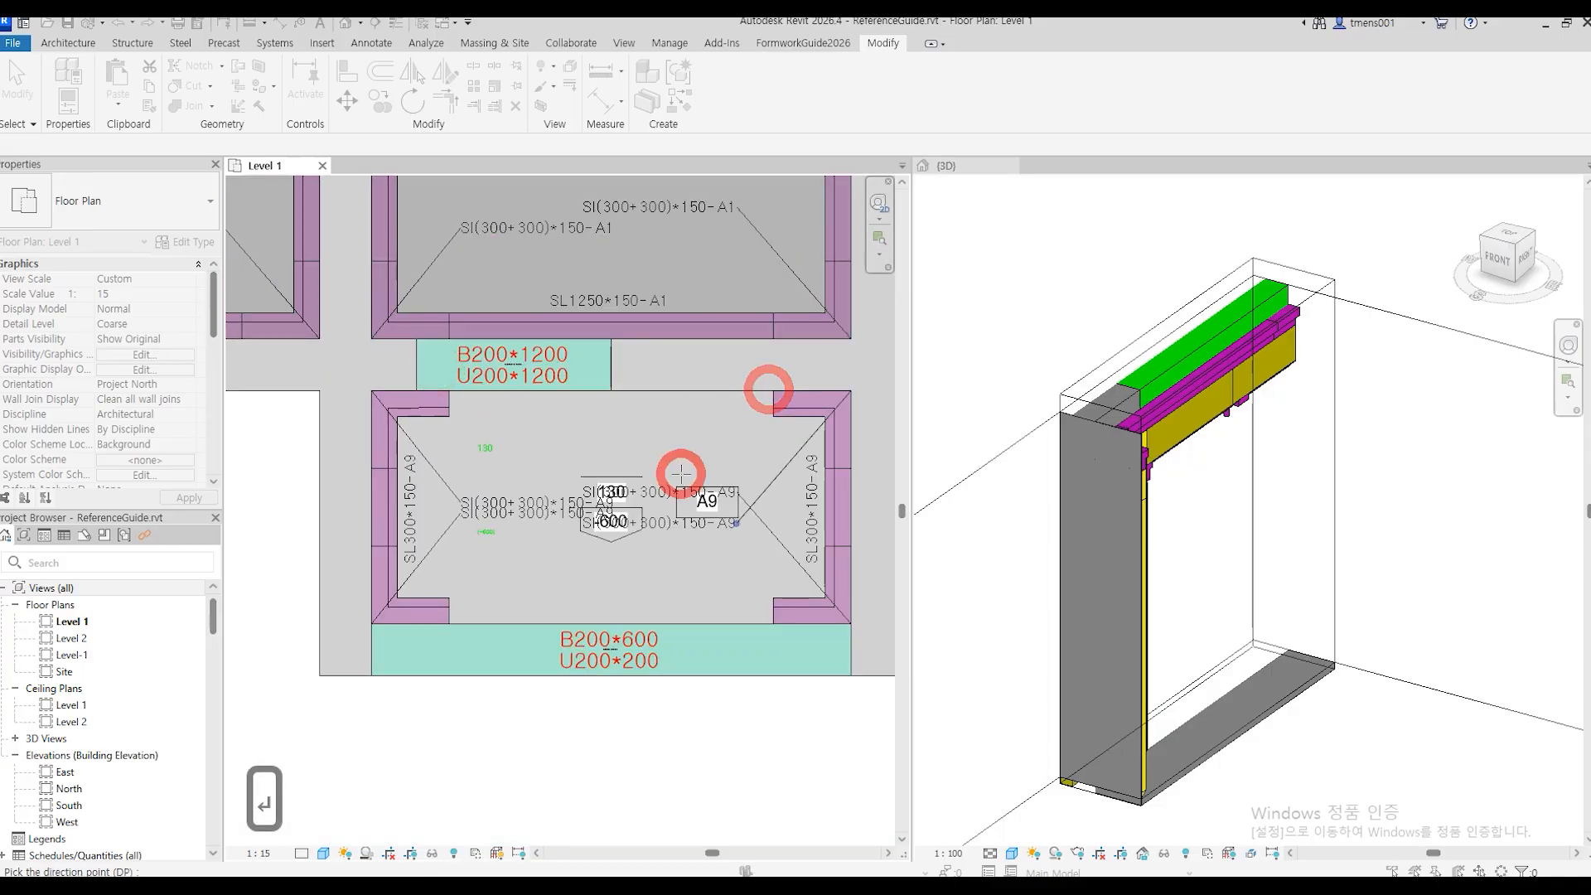
pyautogui.press('Return')
# Plan an AL-SL soffit panel along the A9 room's lower edge, starting from the end of the existing corner piece.
pyautogui.press('Return')
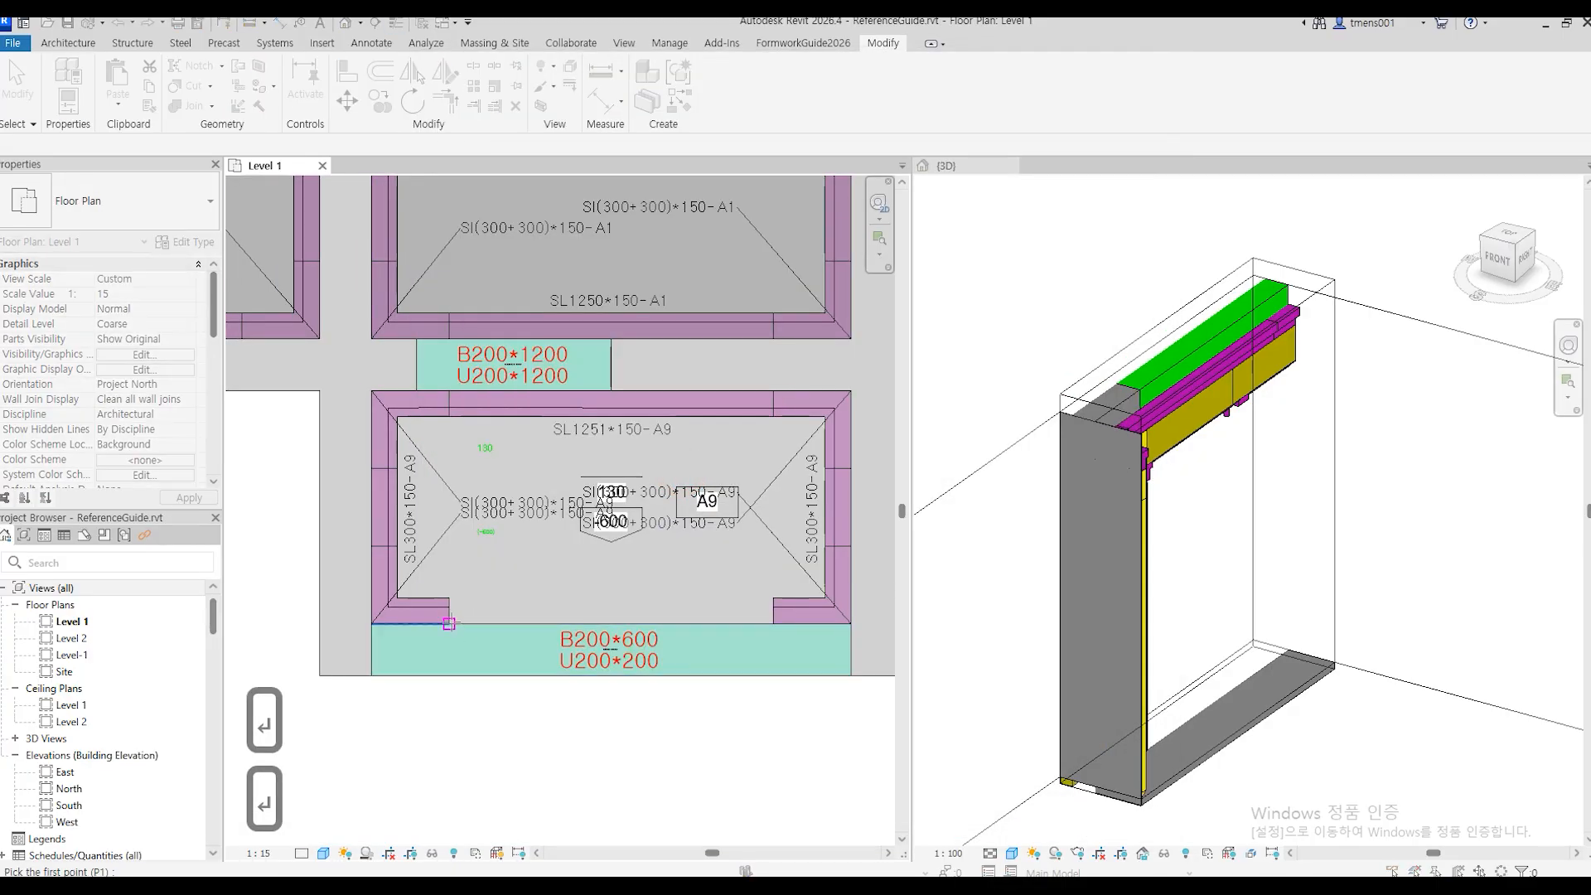
pyautogui.click(451, 622)
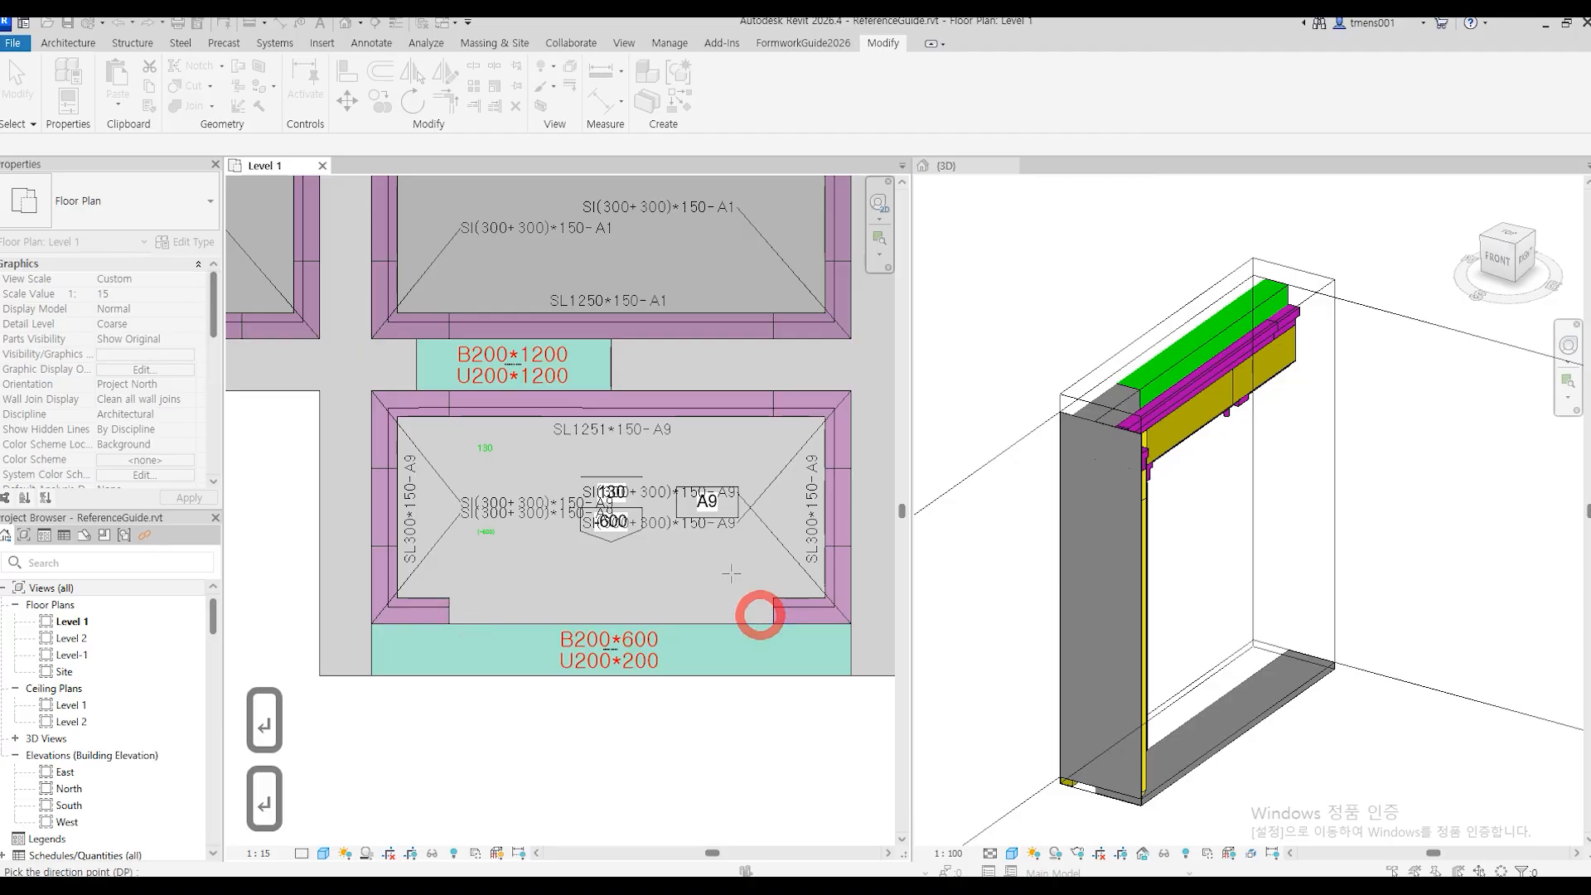
pyautogui.press('Return')
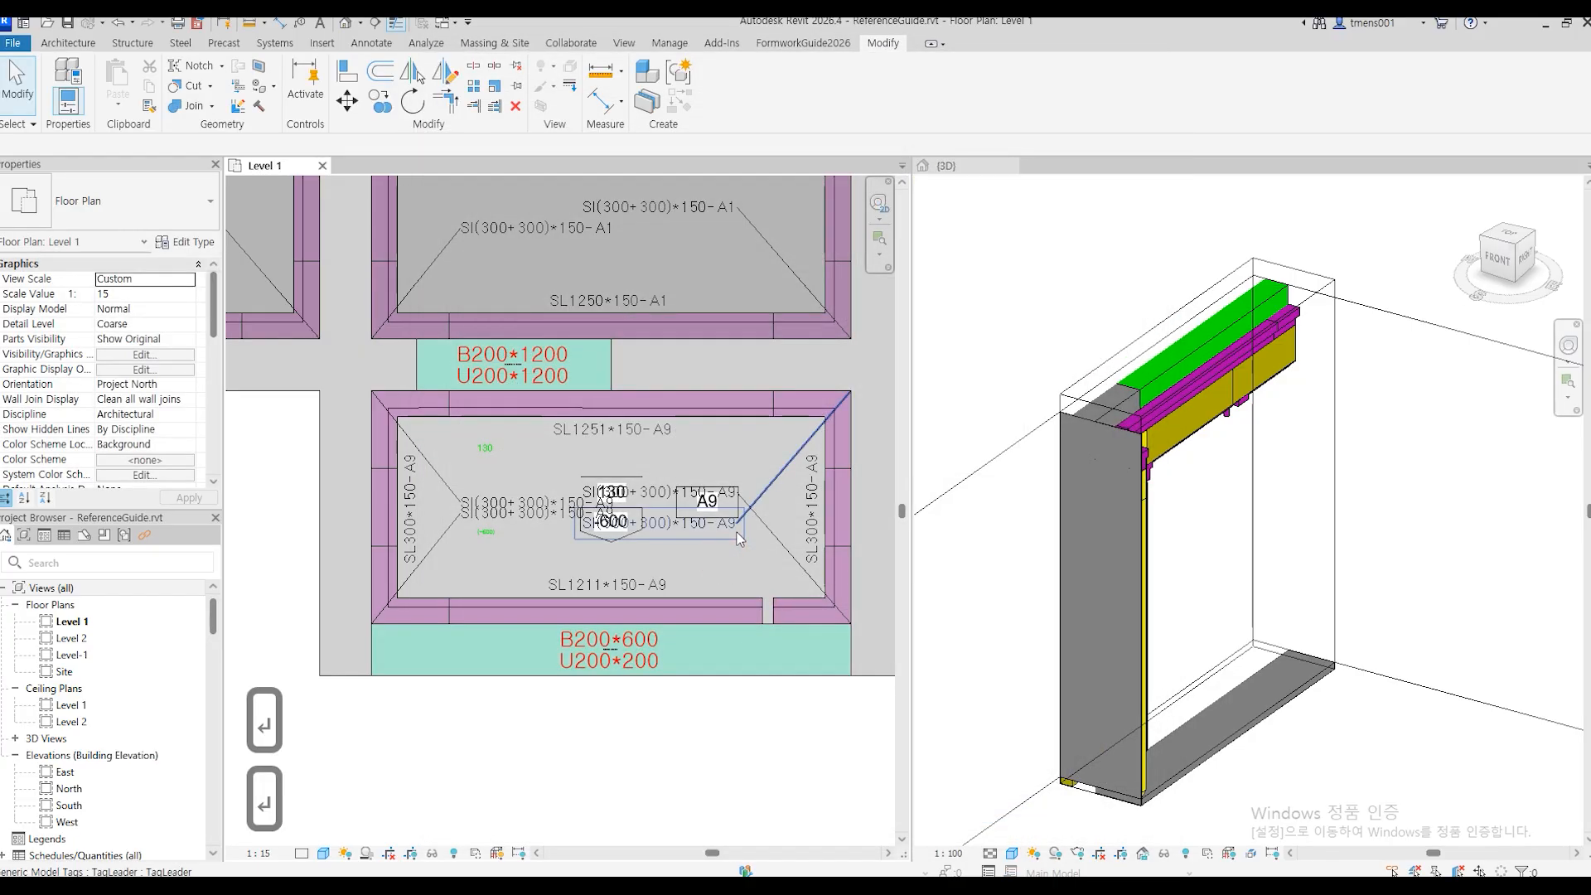
# Extend the end of the A9 room's lower-edge soffit panel to meet the neighbouring corner piece.
pyautogui.scroll(3, 763, 633)
pyautogui.click(761, 620)
pyautogui.press('s')
pyautogui.press('s')
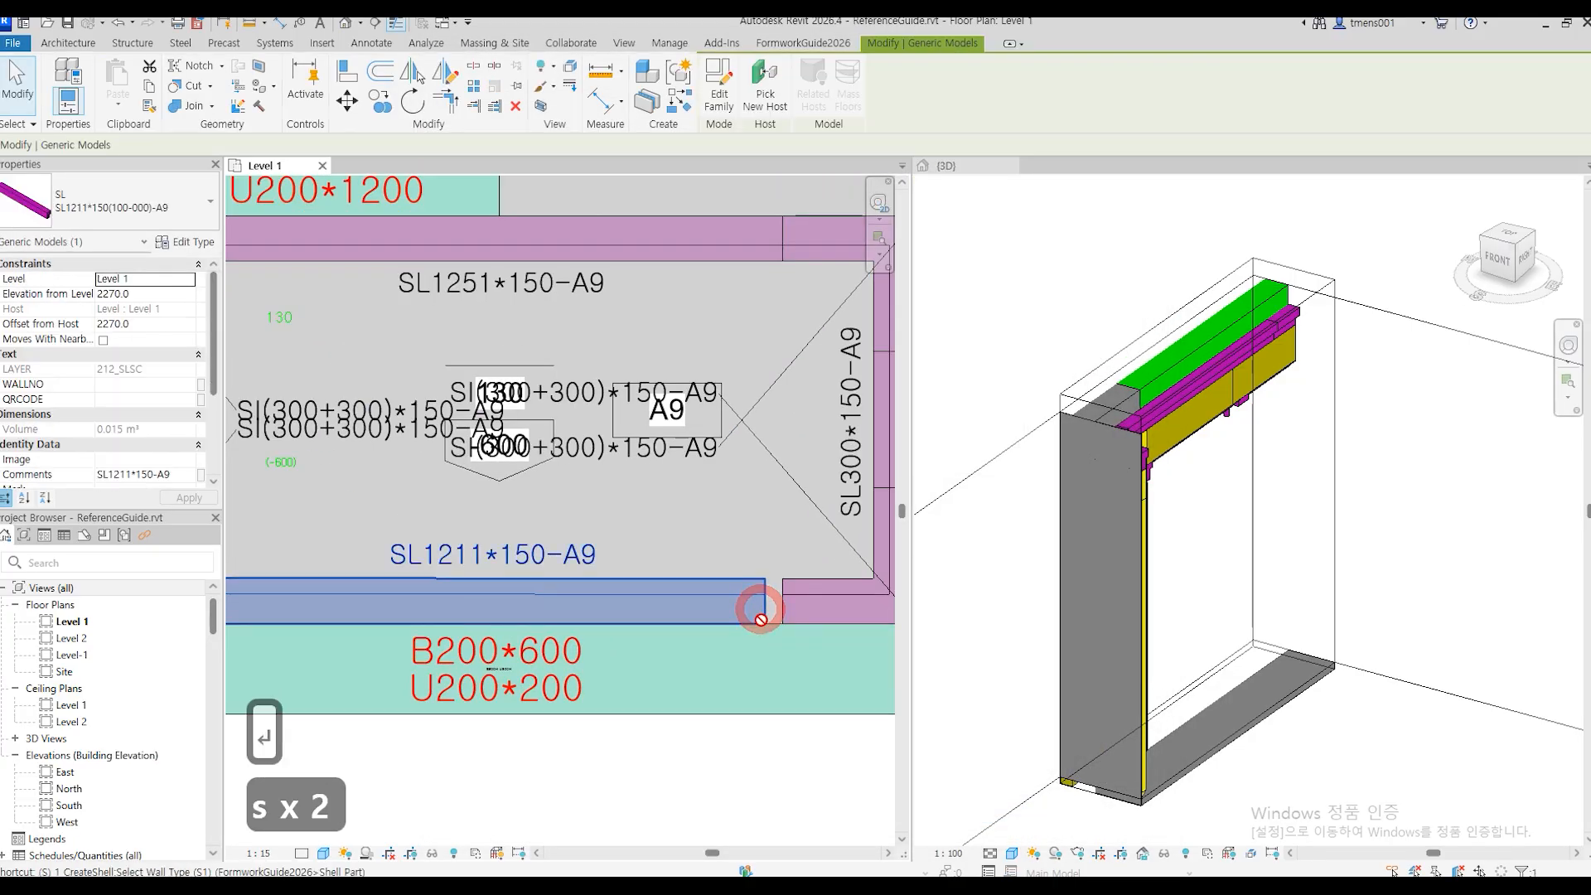
pyautogui.click(761, 623)
pyautogui.click(780, 624)
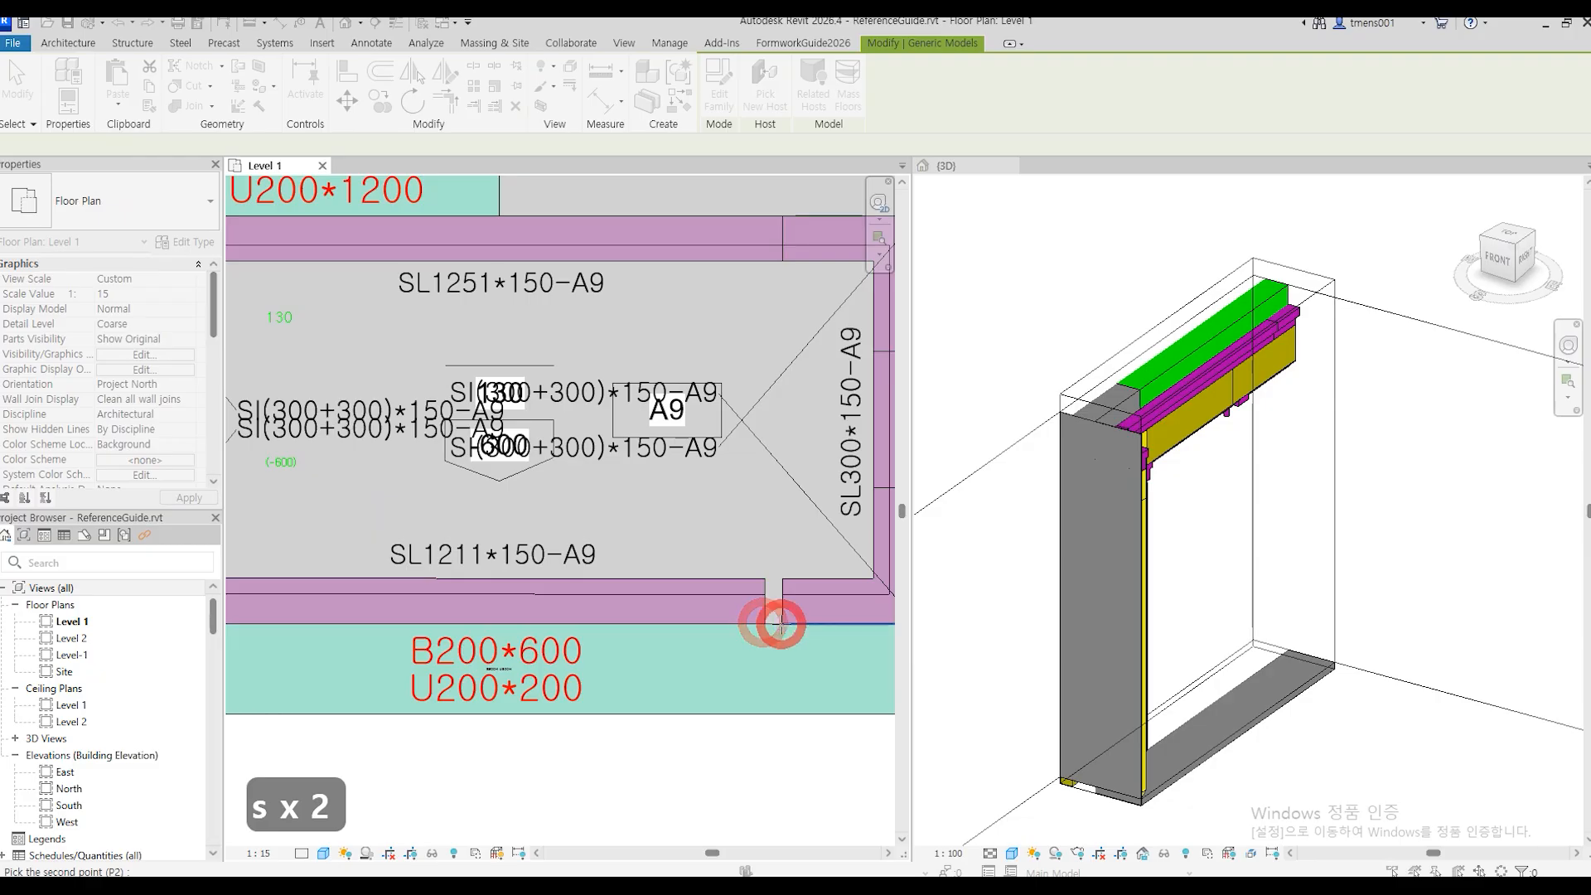
pyautogui.click(784, 502)
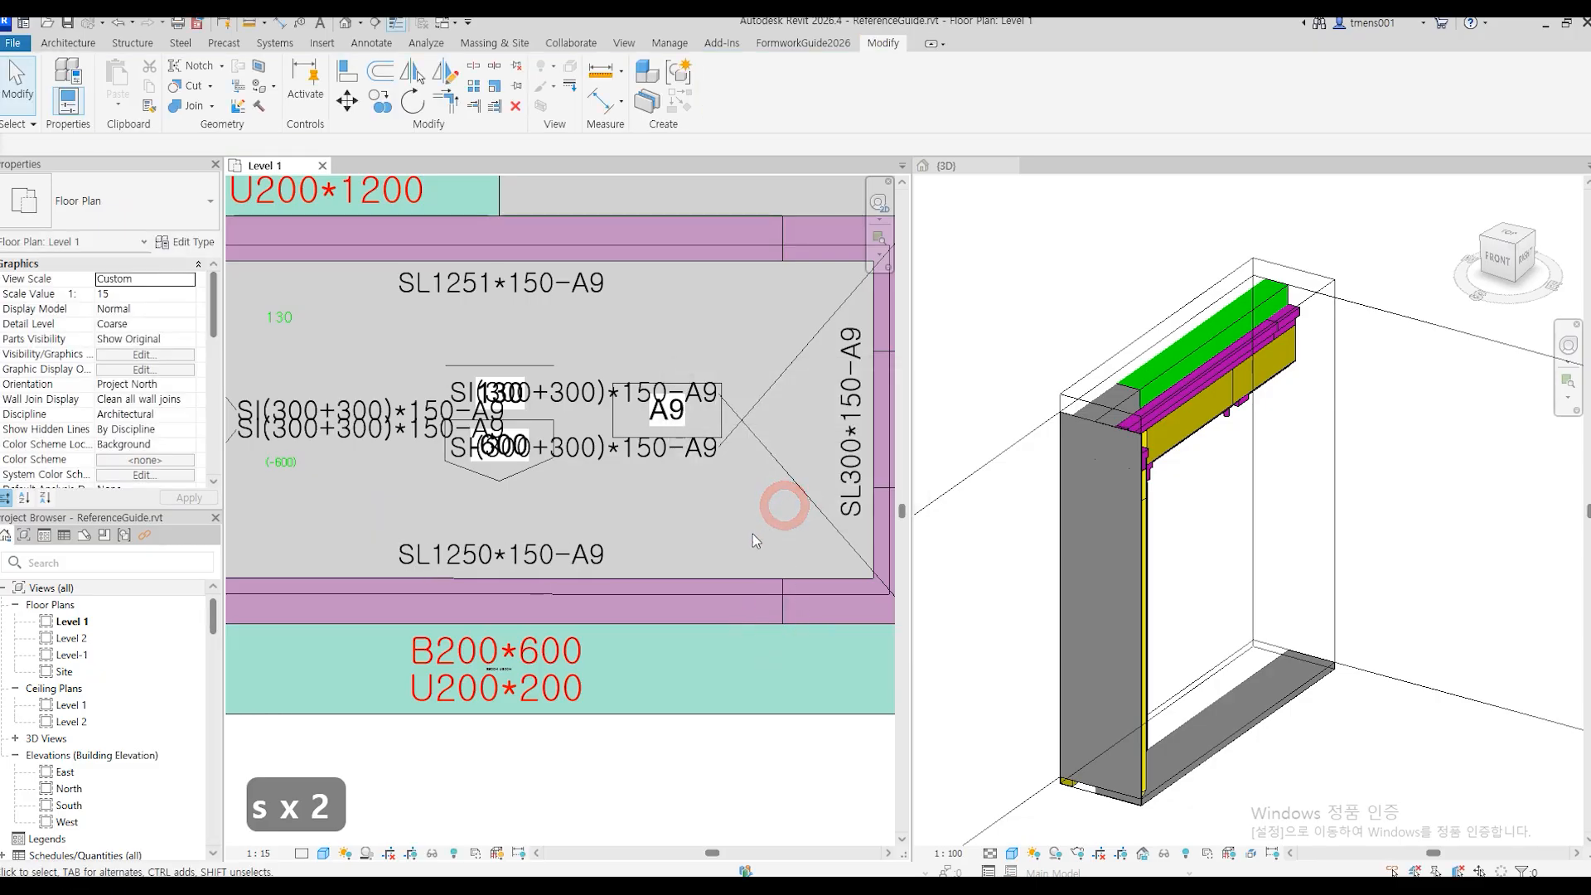
# Plan an AL-SL soffit run along the A1 room's lower edge with 300 corner gaps at both ends and zone A1(130-100).
pyautogui.scroll(-5, 753, 534)
pyautogui.scroll(5, 593, 461)
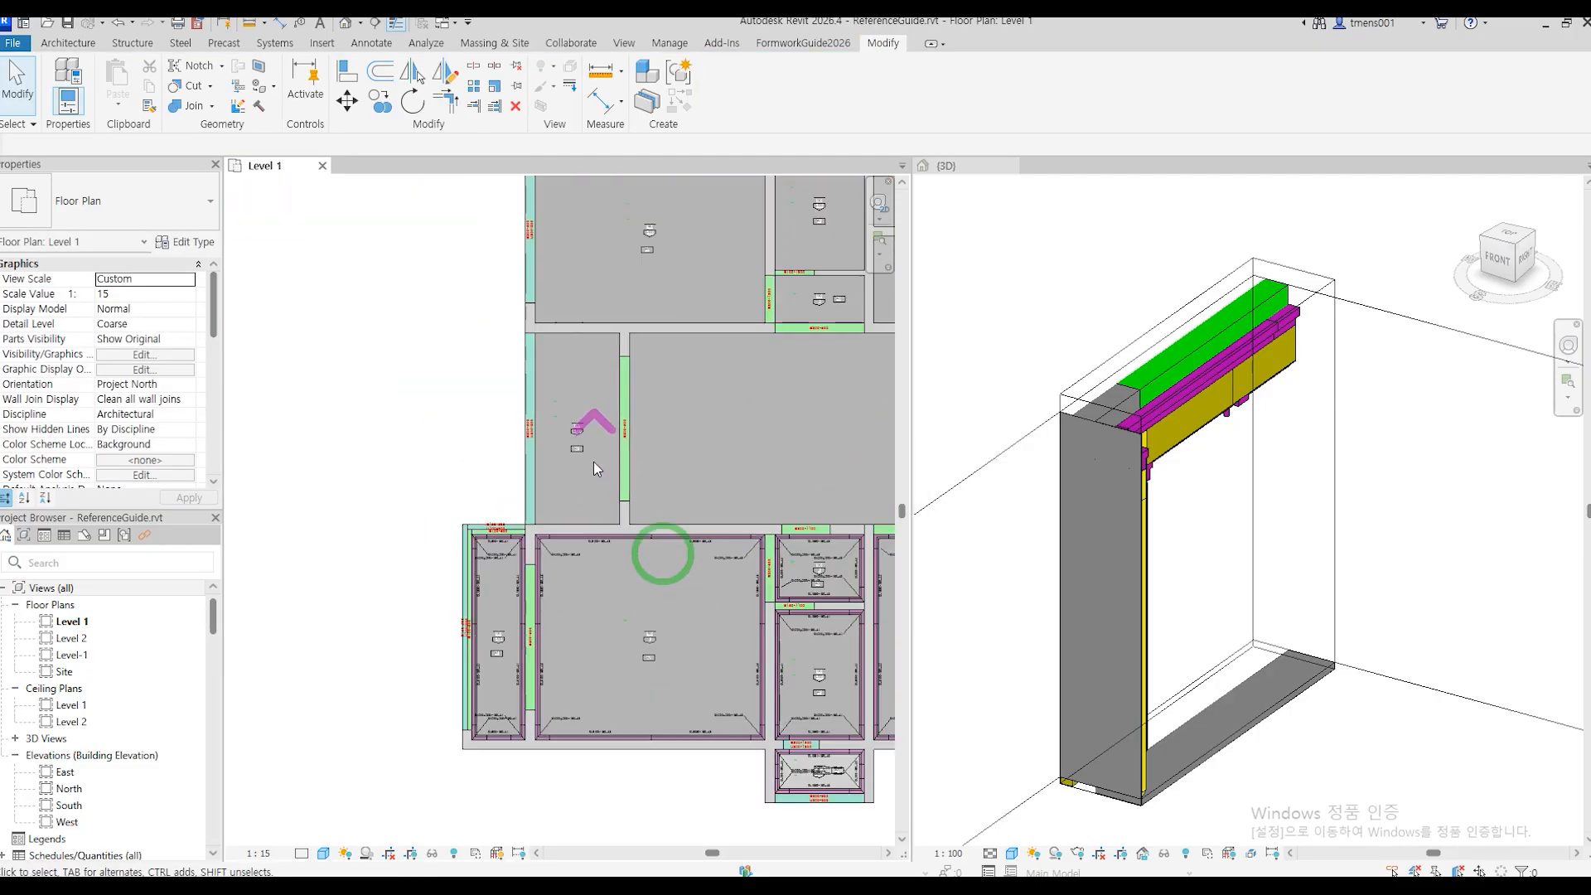
pyautogui.press('a')
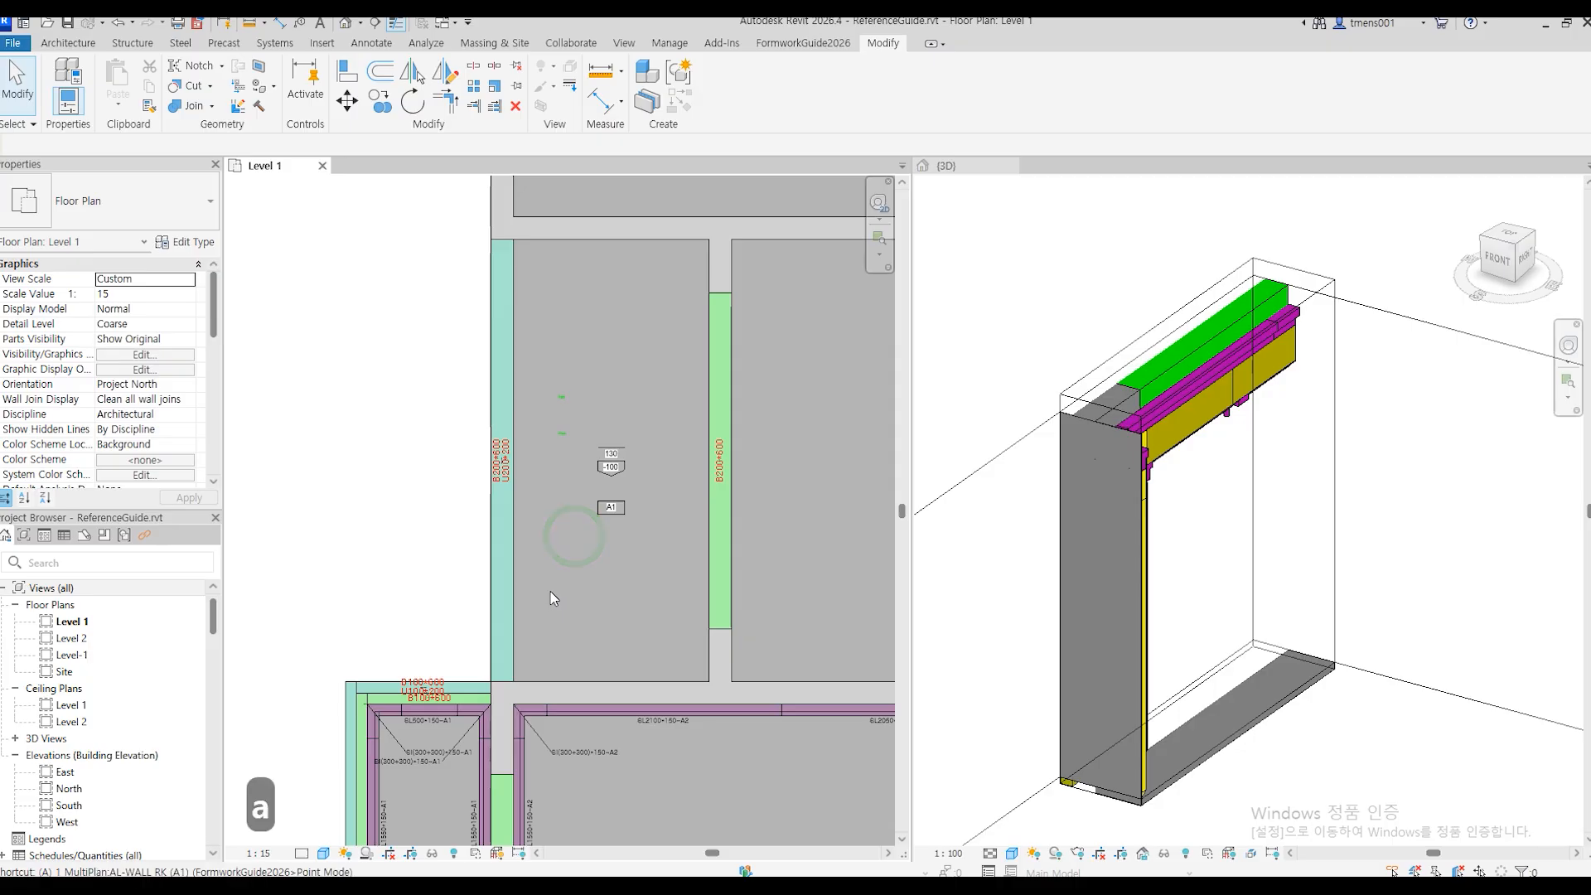
pyautogui.press('s')
pyautogui.press('l')
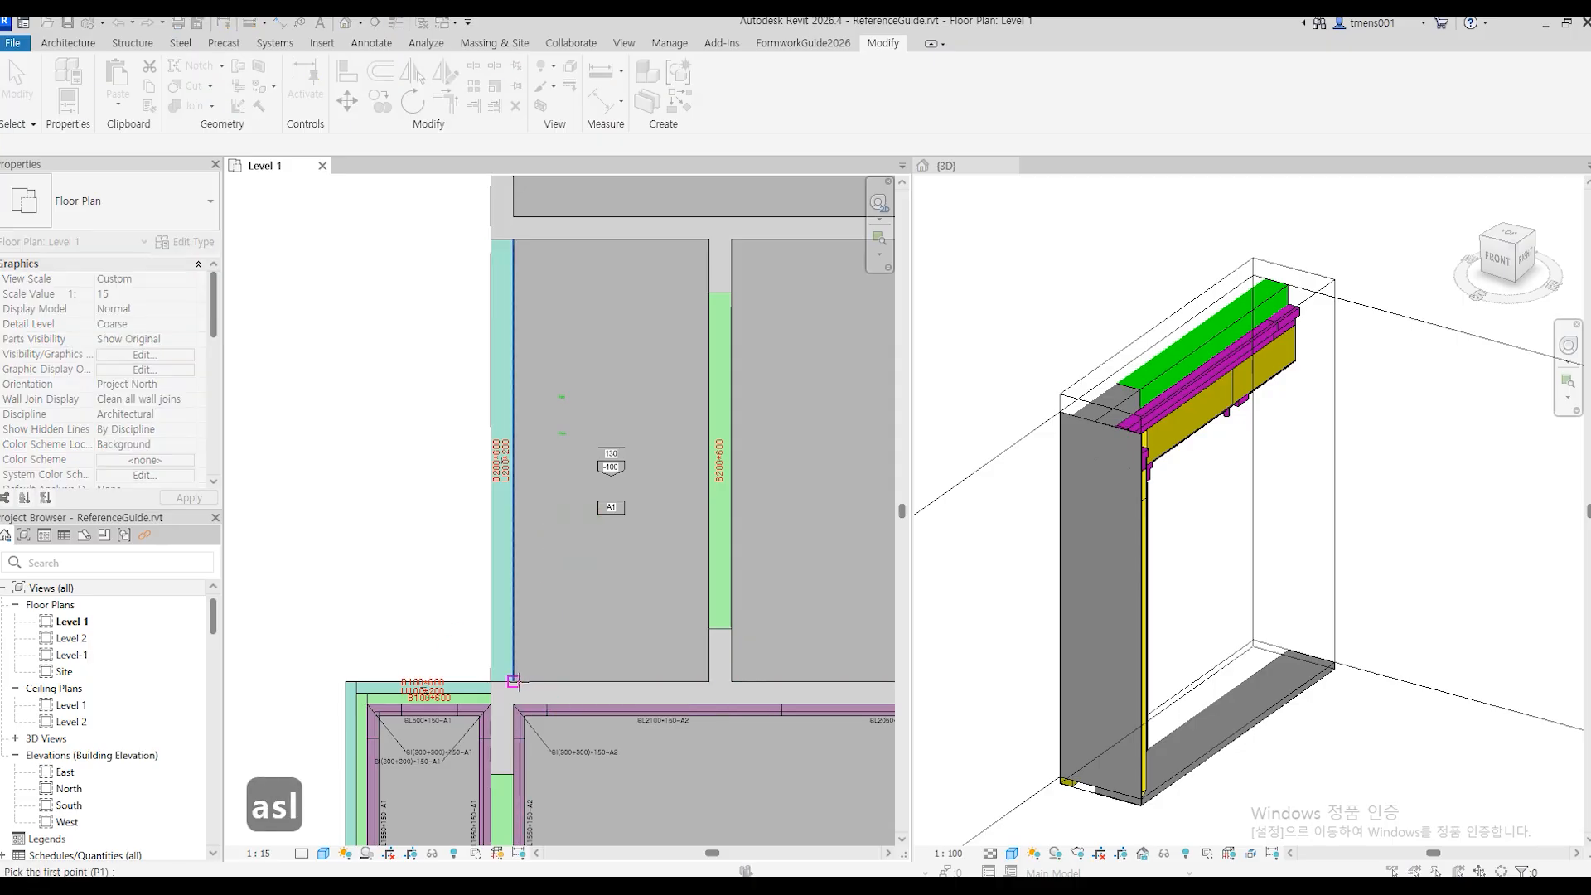
pyautogui.click(513, 681)
pyautogui.click(709, 681)
pyautogui.click(652, 583)
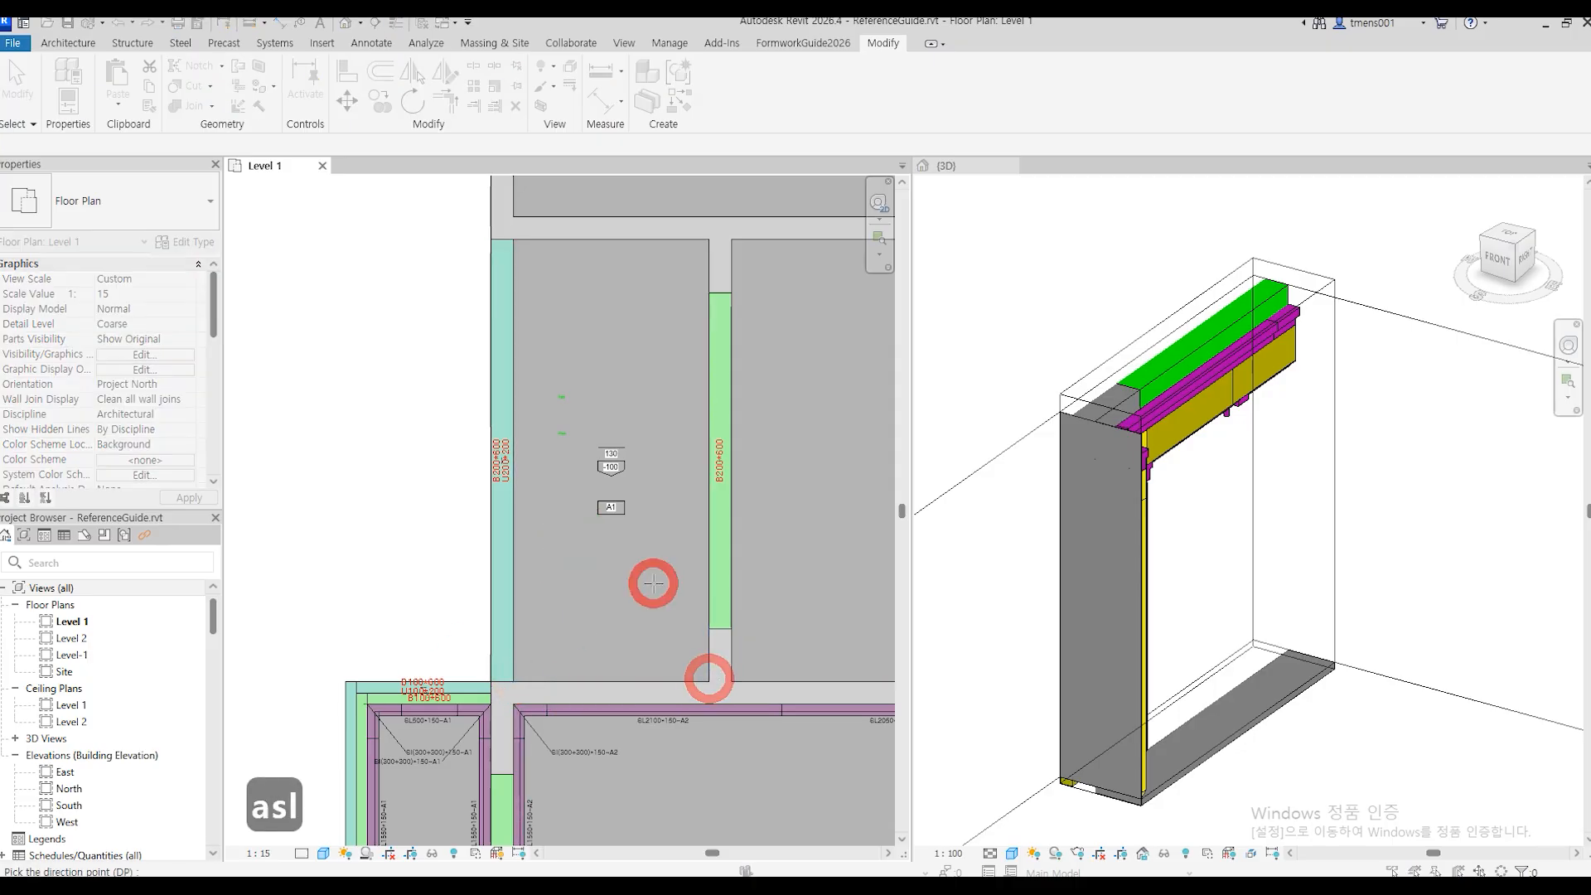
pyautogui.click(894, 125)
pyautogui.click(1143, 126)
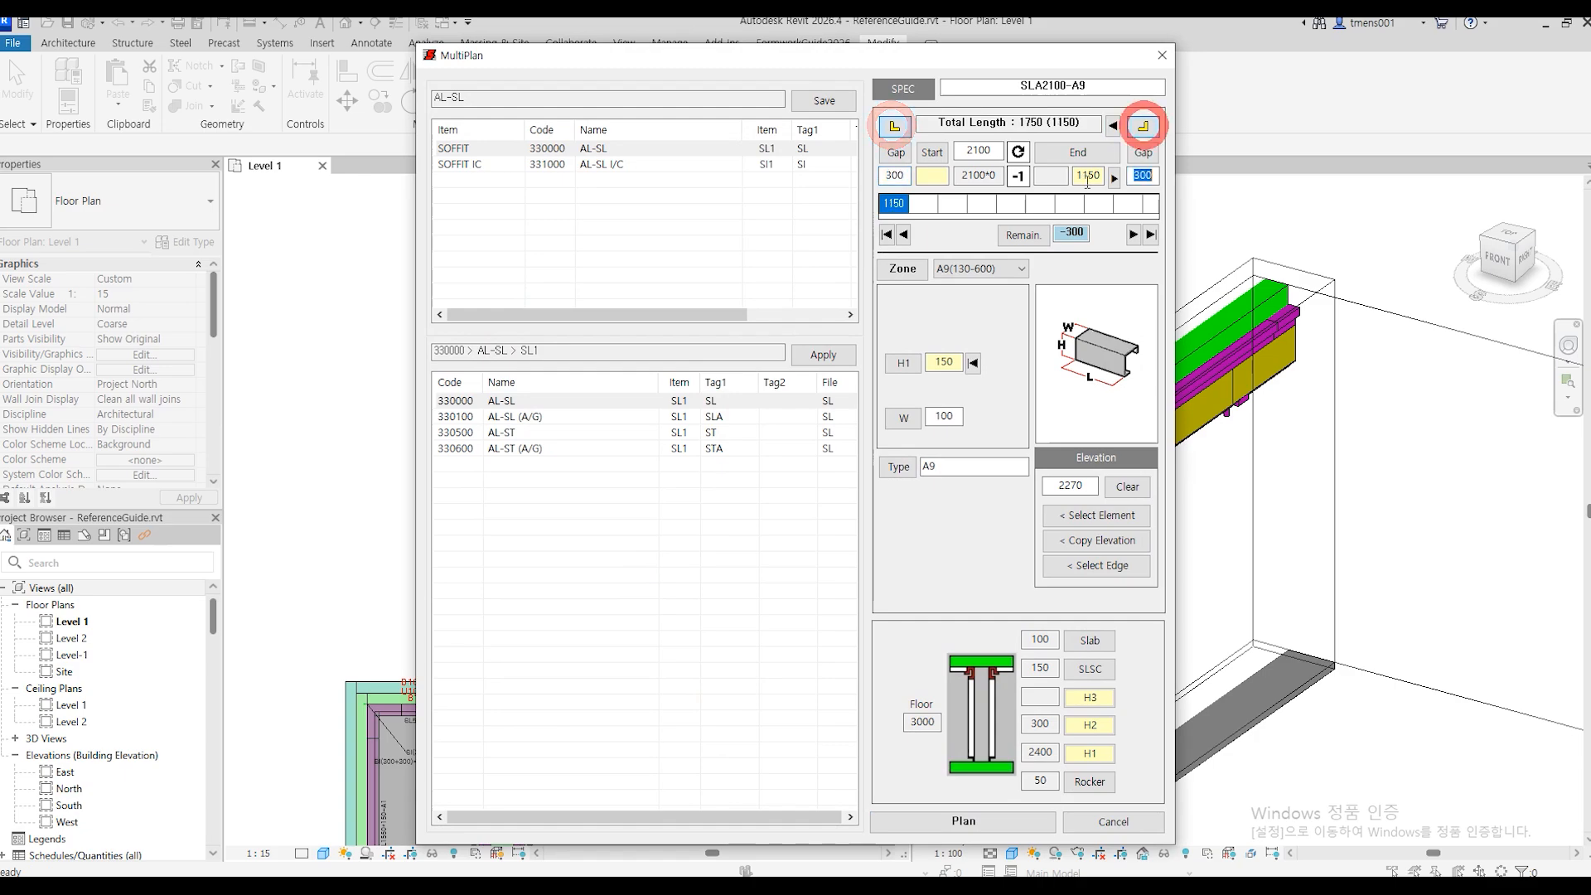
pyautogui.click(978, 269)
pyautogui.click(957, 282)
pyautogui.click(994, 822)
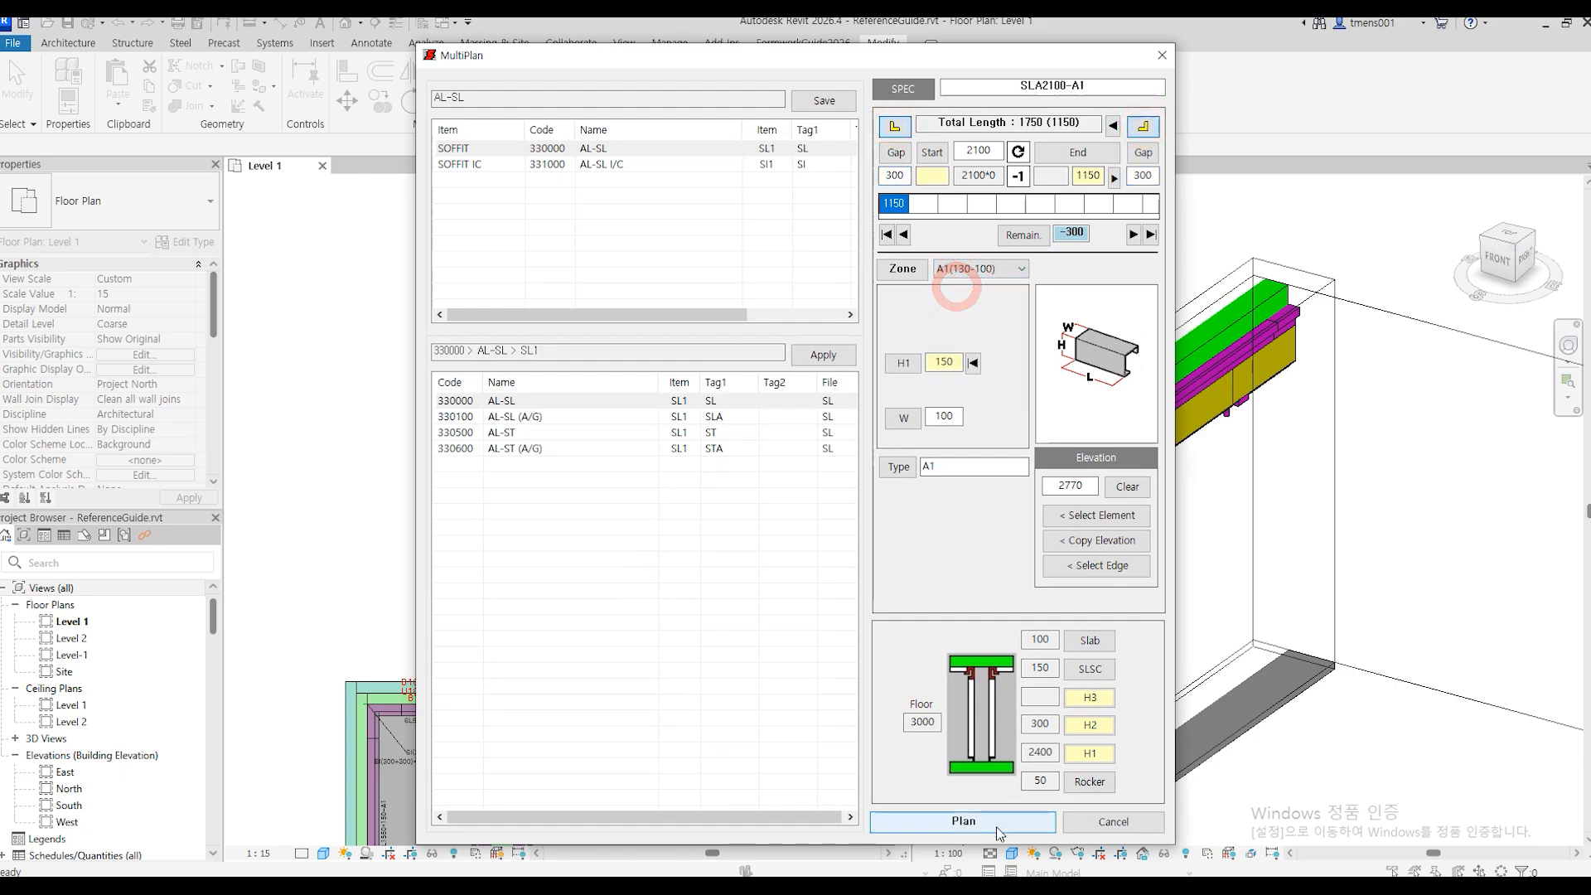
# Plan the matching soffit run along the A1 room's upper edge with corner pieces at both ends.
pyautogui.press('Return')
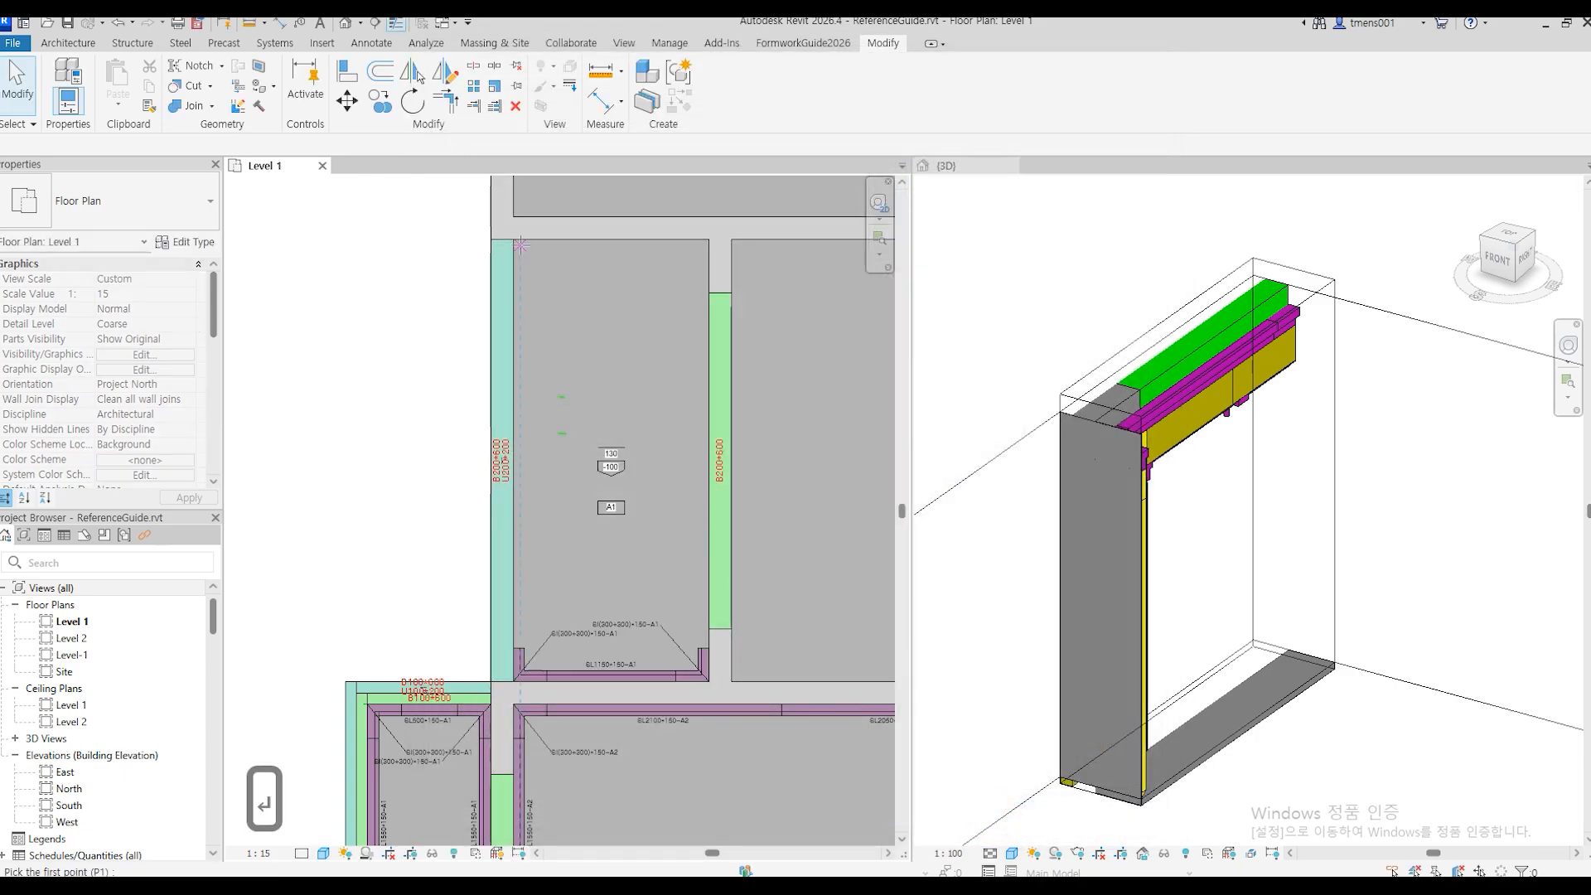
pyautogui.click(703, 251)
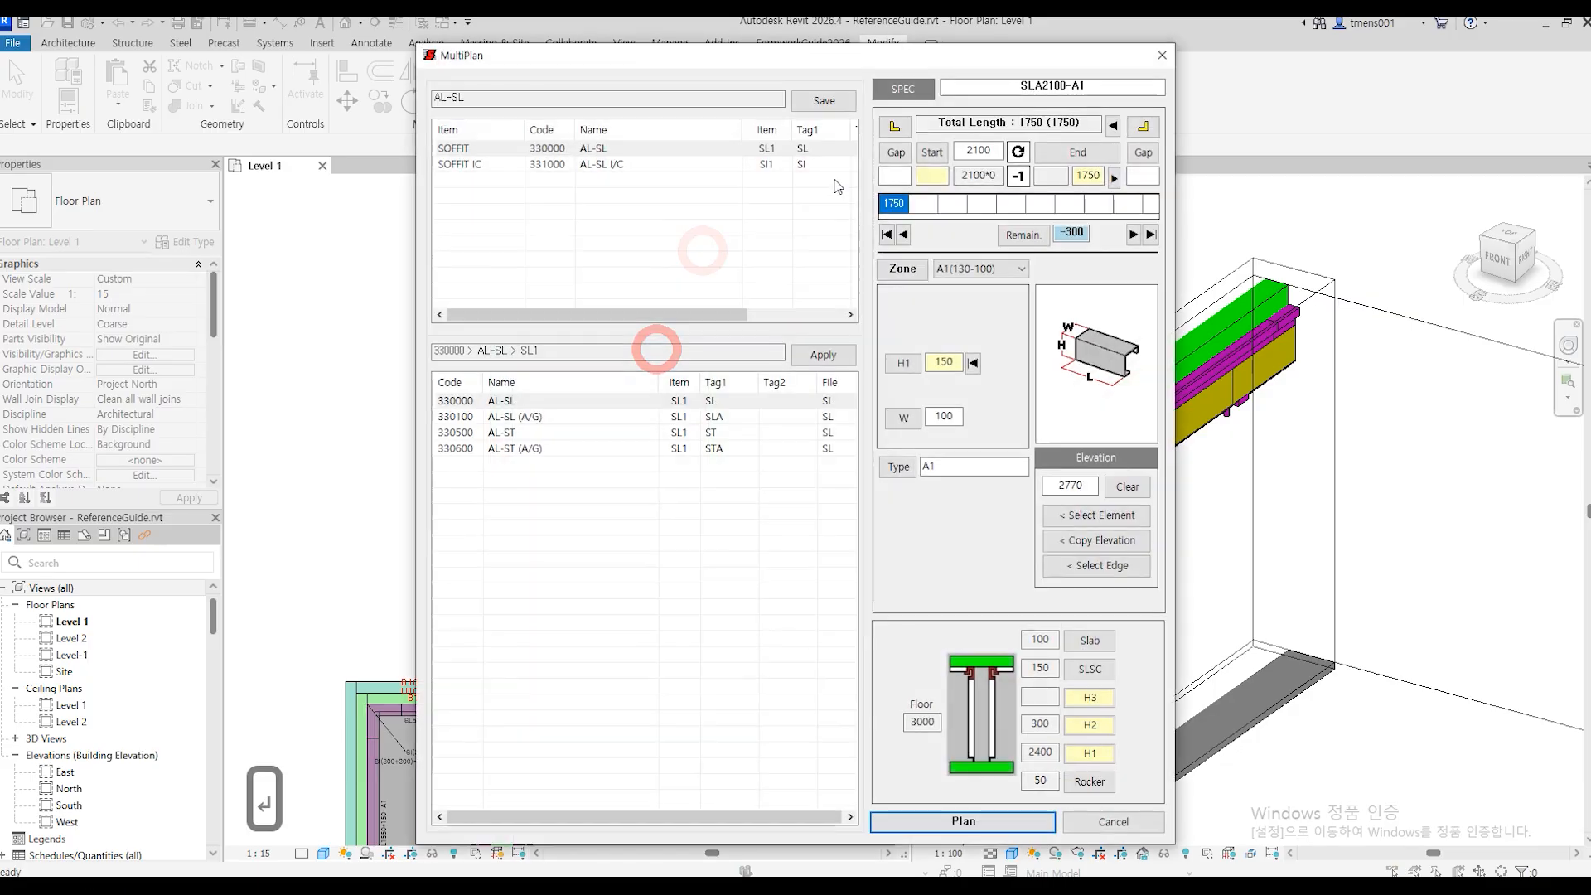
pyautogui.click(883, 128)
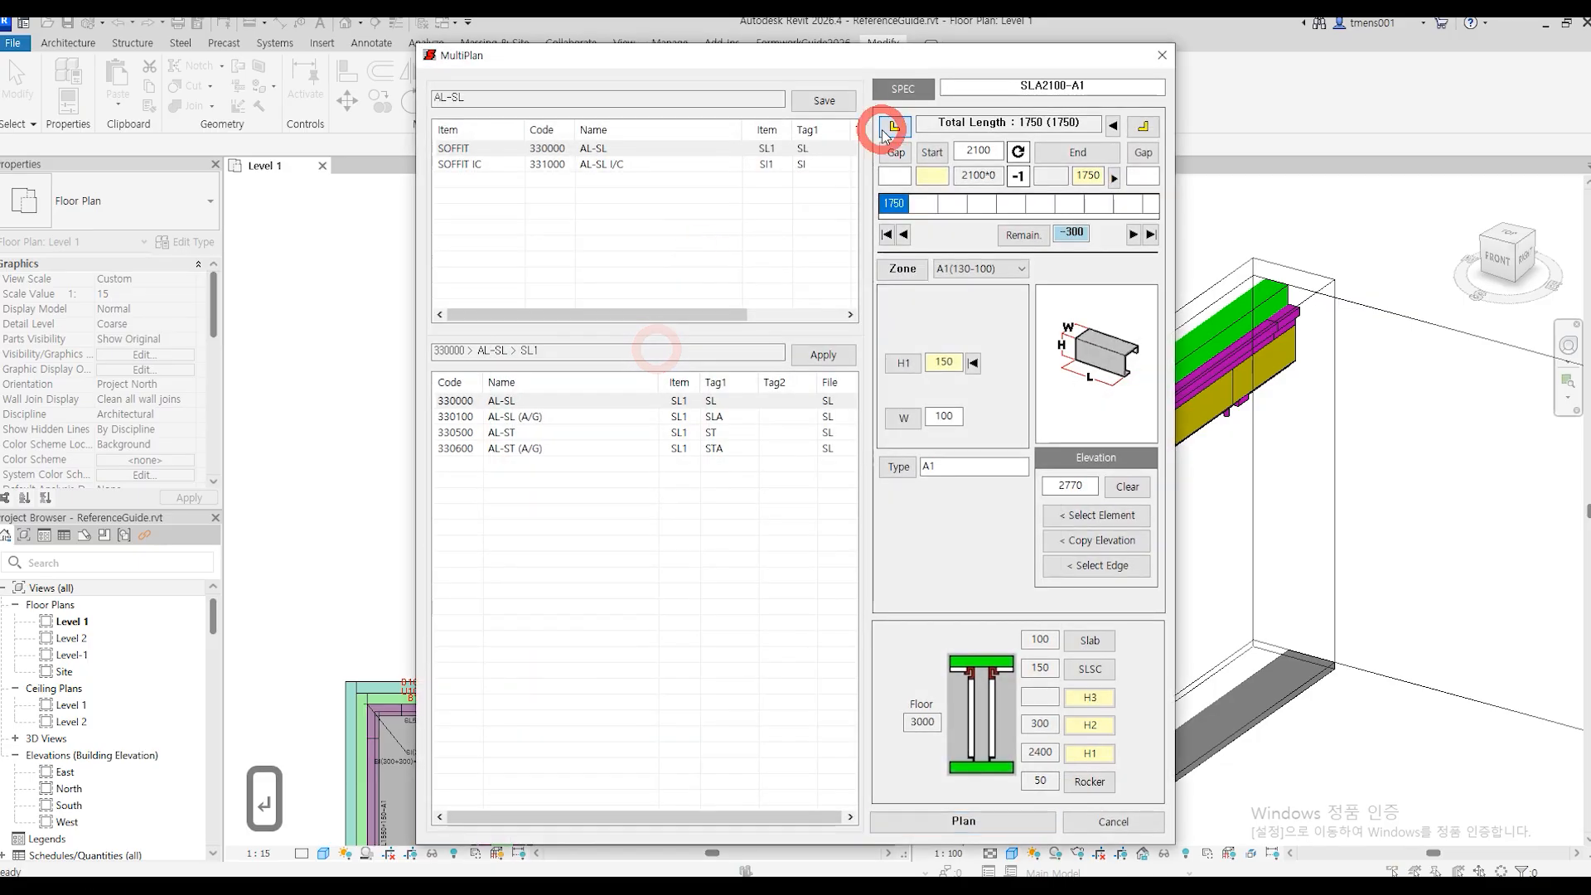
pyautogui.click(1142, 127)
pyautogui.click(1011, 821)
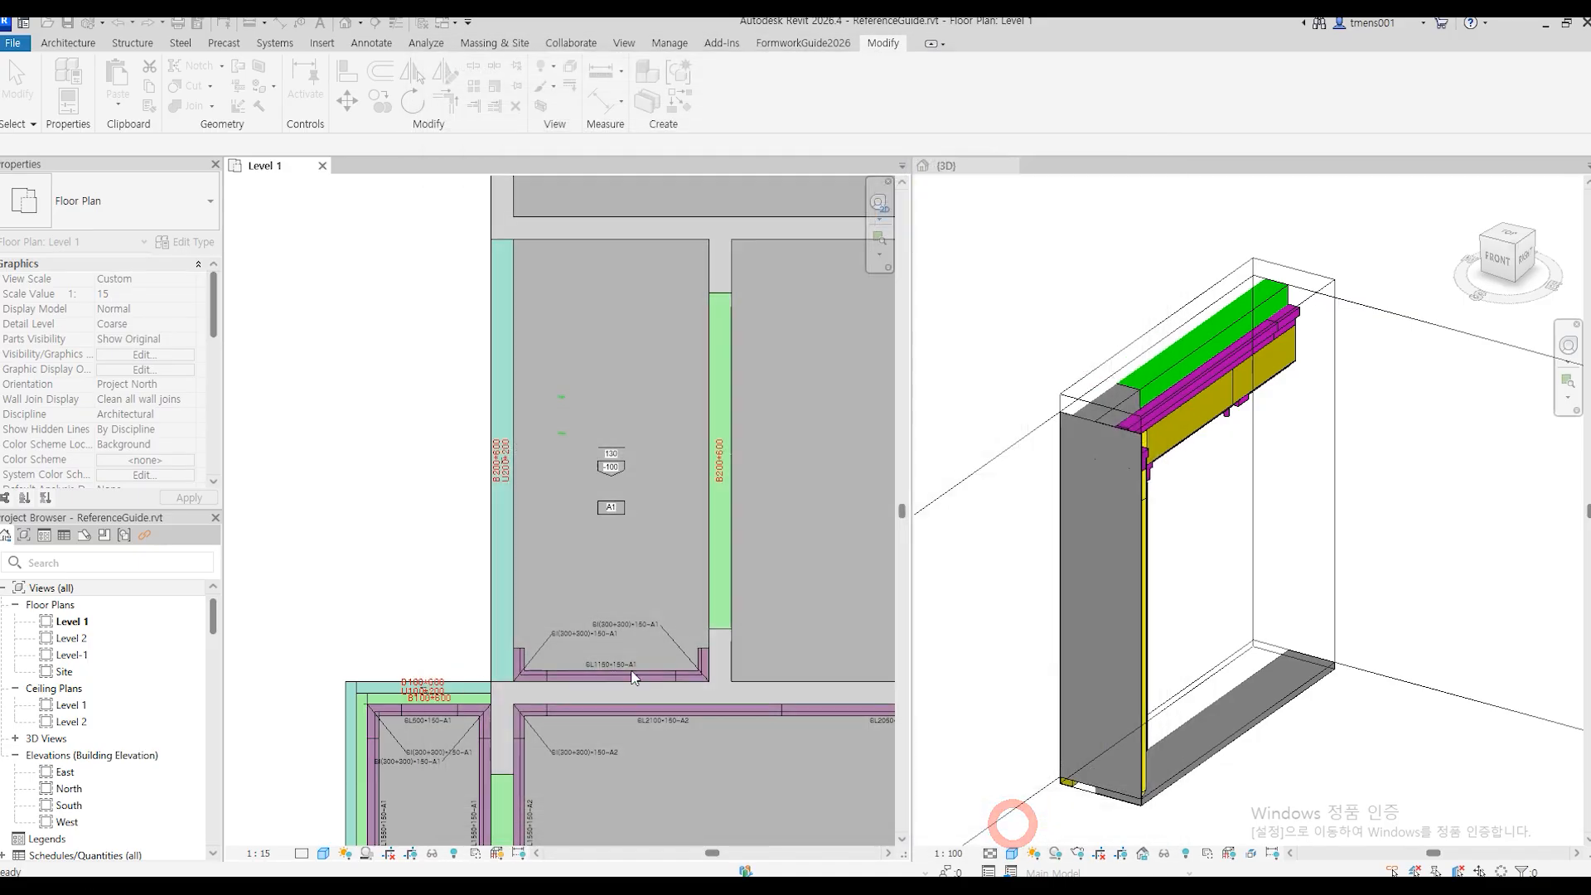
# Fill the A1 room's long side next to the green B200*600 beam with soffit panels between the corner pieces.
pyautogui.scroll(2, 708, 644)
pyautogui.press('Return')
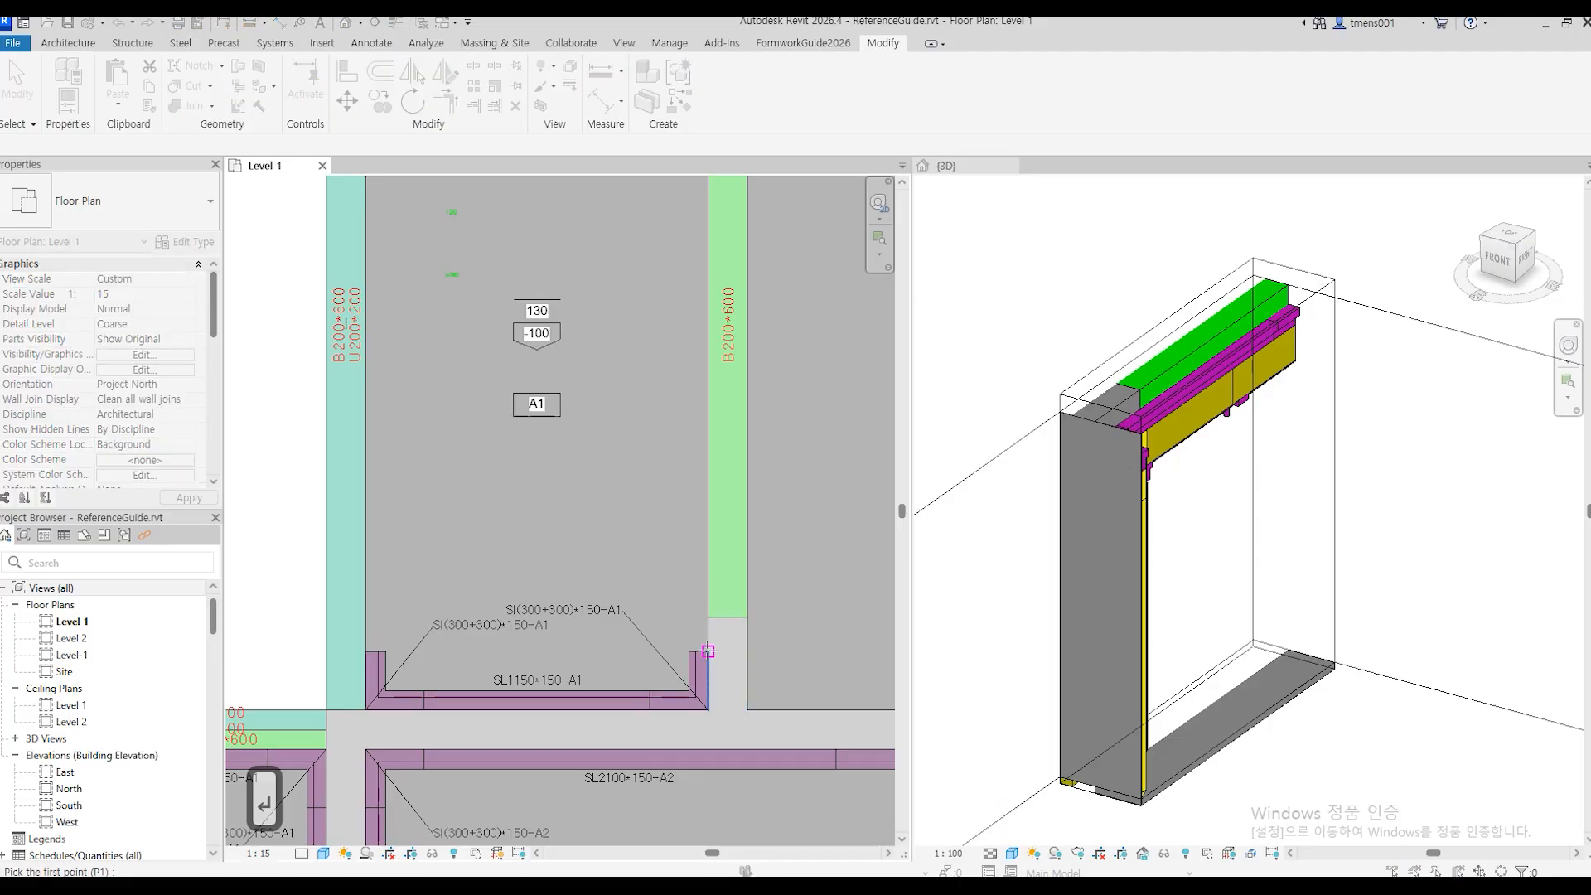
pyautogui.click(709, 650)
pyautogui.scroll(-2, 708, 561)
pyautogui.moveTo(708, 346); pyautogui.dragTo(731, 475, button='middle')
pyautogui.scroll(4, 732, 374)
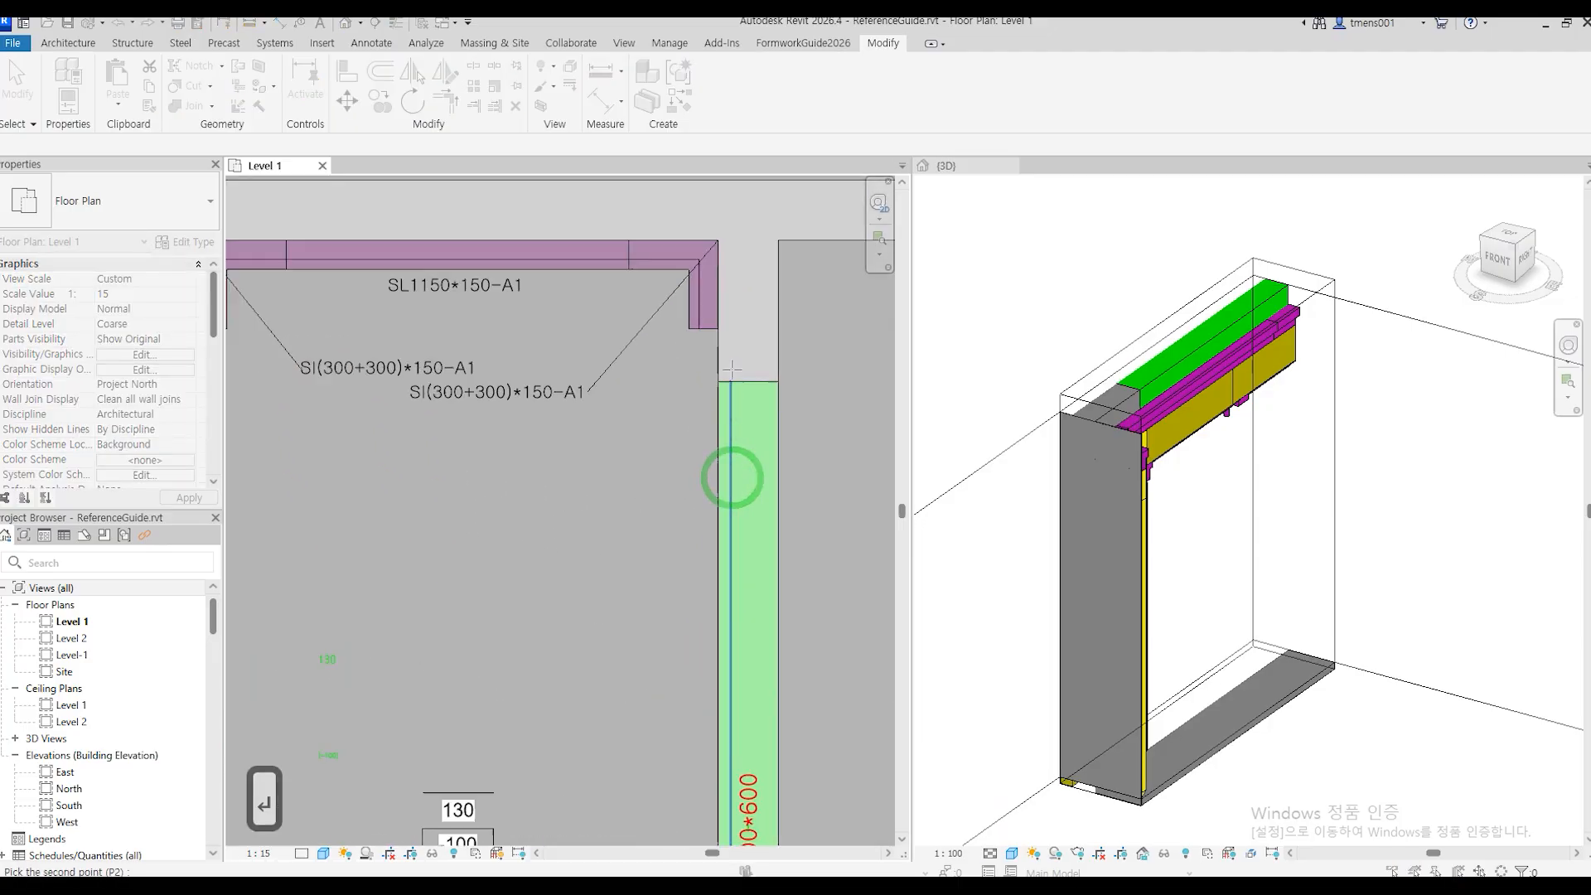
pyautogui.click(715, 325)
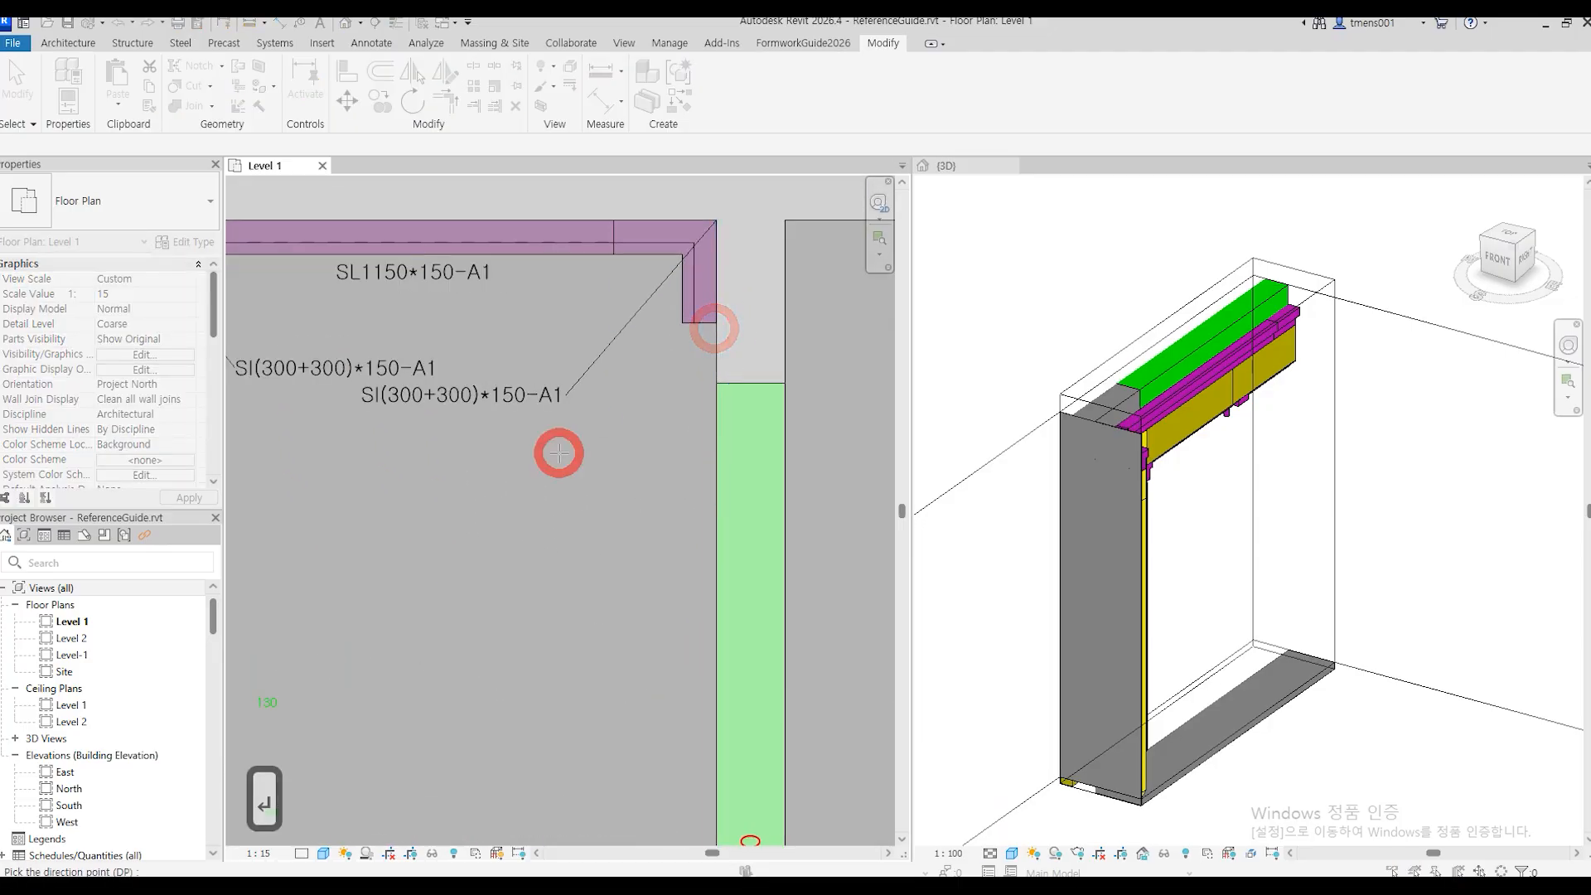
pyautogui.click(559, 453)
pyautogui.click(897, 823)
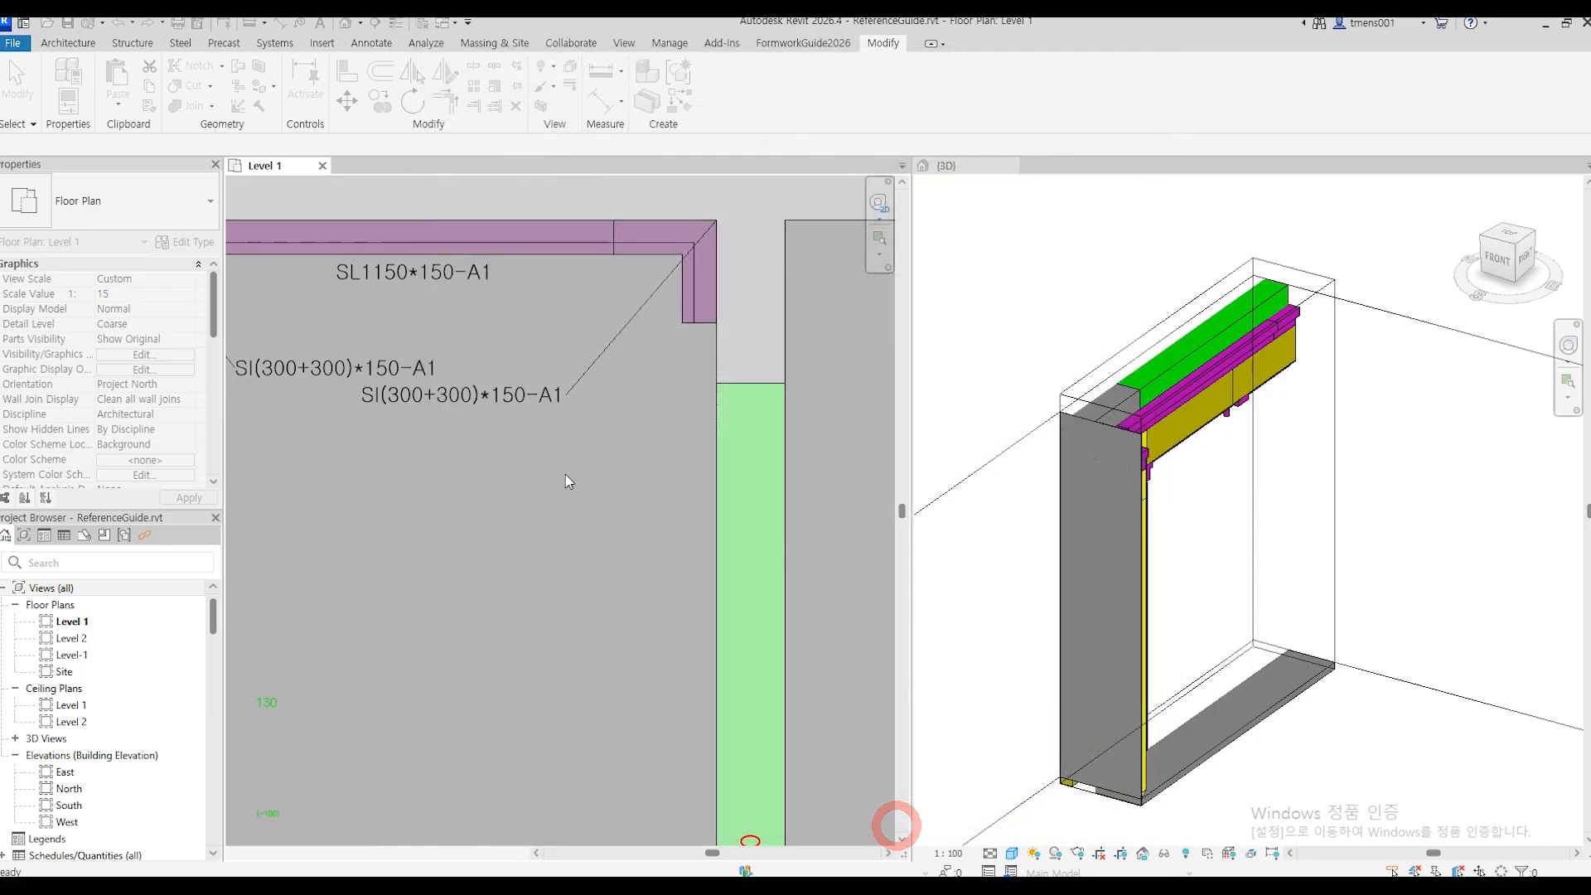
# Fill the A1 room's opposite long side, beside the B200*600 / U200*200 beam, with soffit panels between the corner pieces.
pyautogui.scroll(-3, 558, 470)
pyautogui.moveTo(461, 604); pyautogui.dragTo(670, 266, button='middle')
pyautogui.scroll(3, 572, 558)
pyautogui.press('Return')
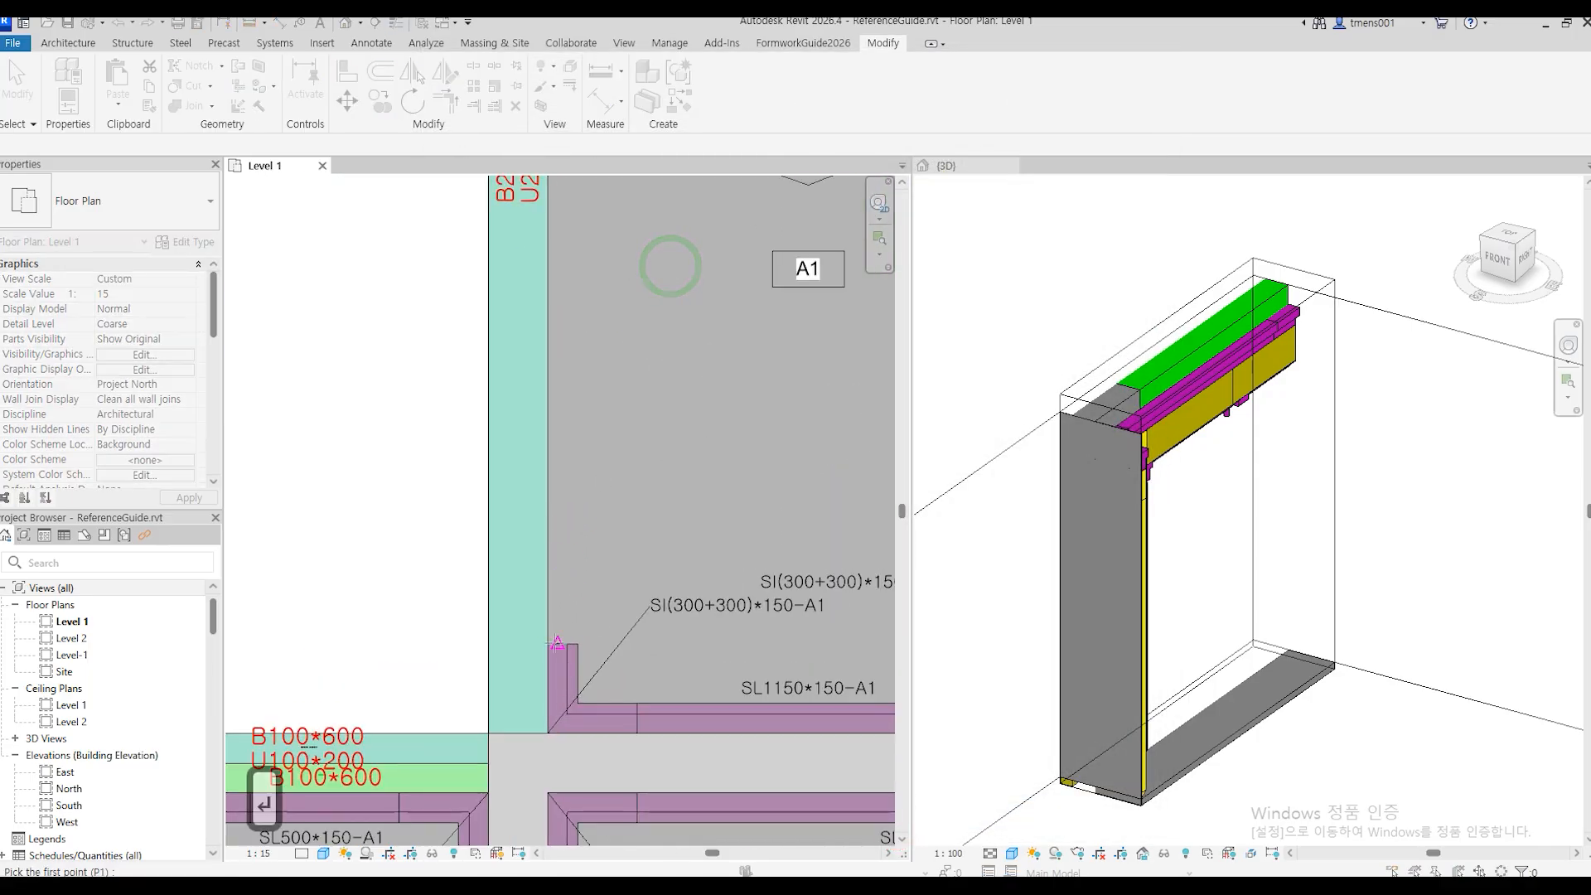
pyautogui.click(547, 644)
pyautogui.scroll(-3, 547, 644)
pyautogui.moveTo(651, 627); pyautogui.dragTo(669, 323, button='middle')
pyautogui.scroll(3, 580, 373)
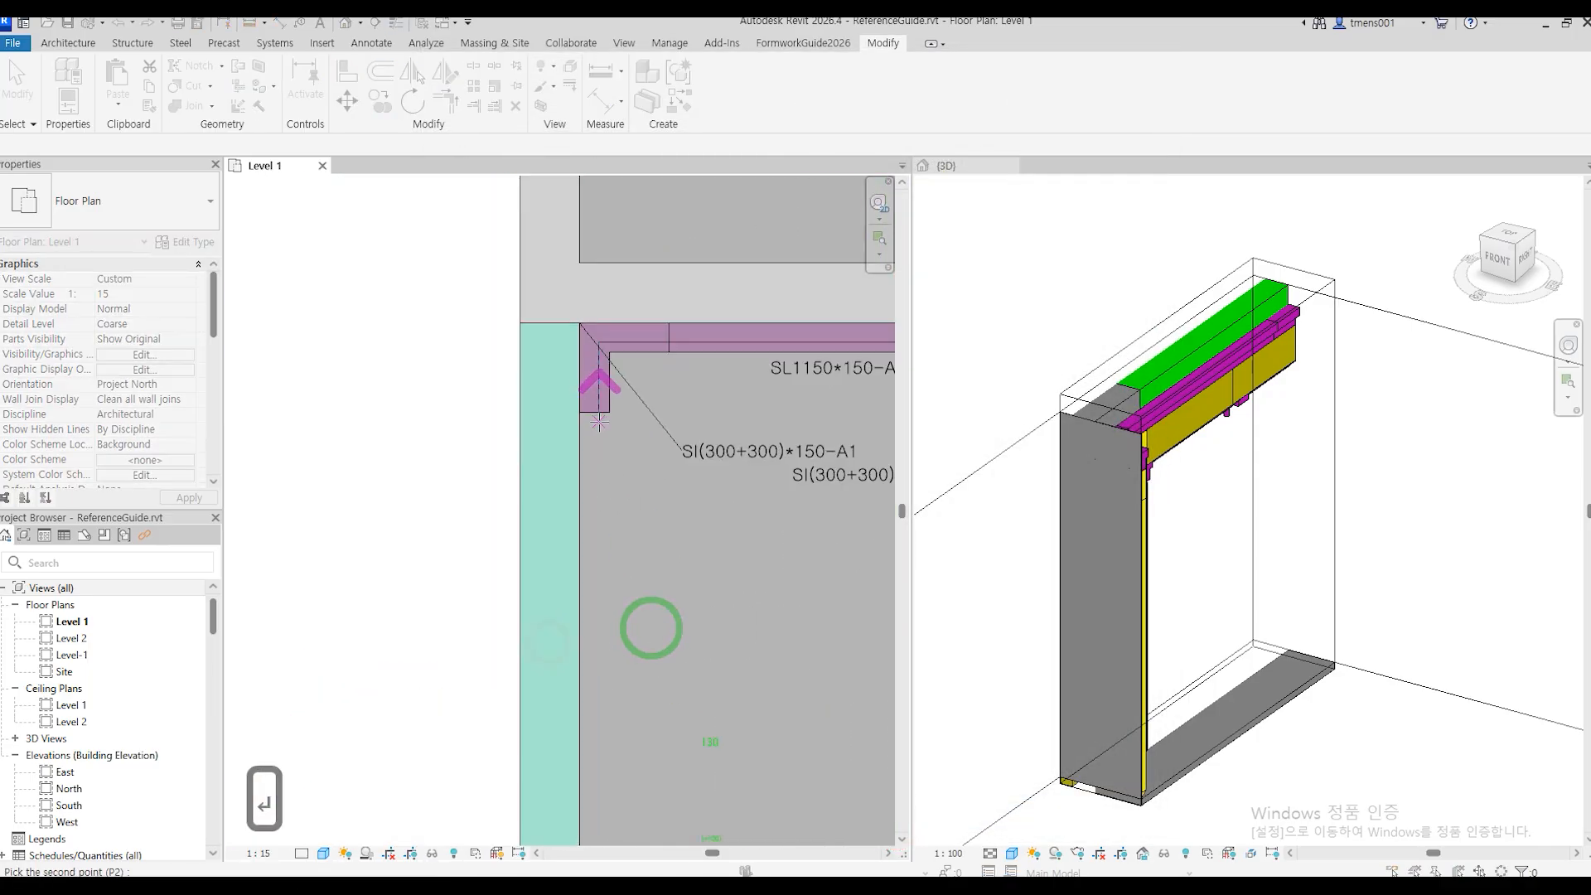
pyautogui.click(738, 560)
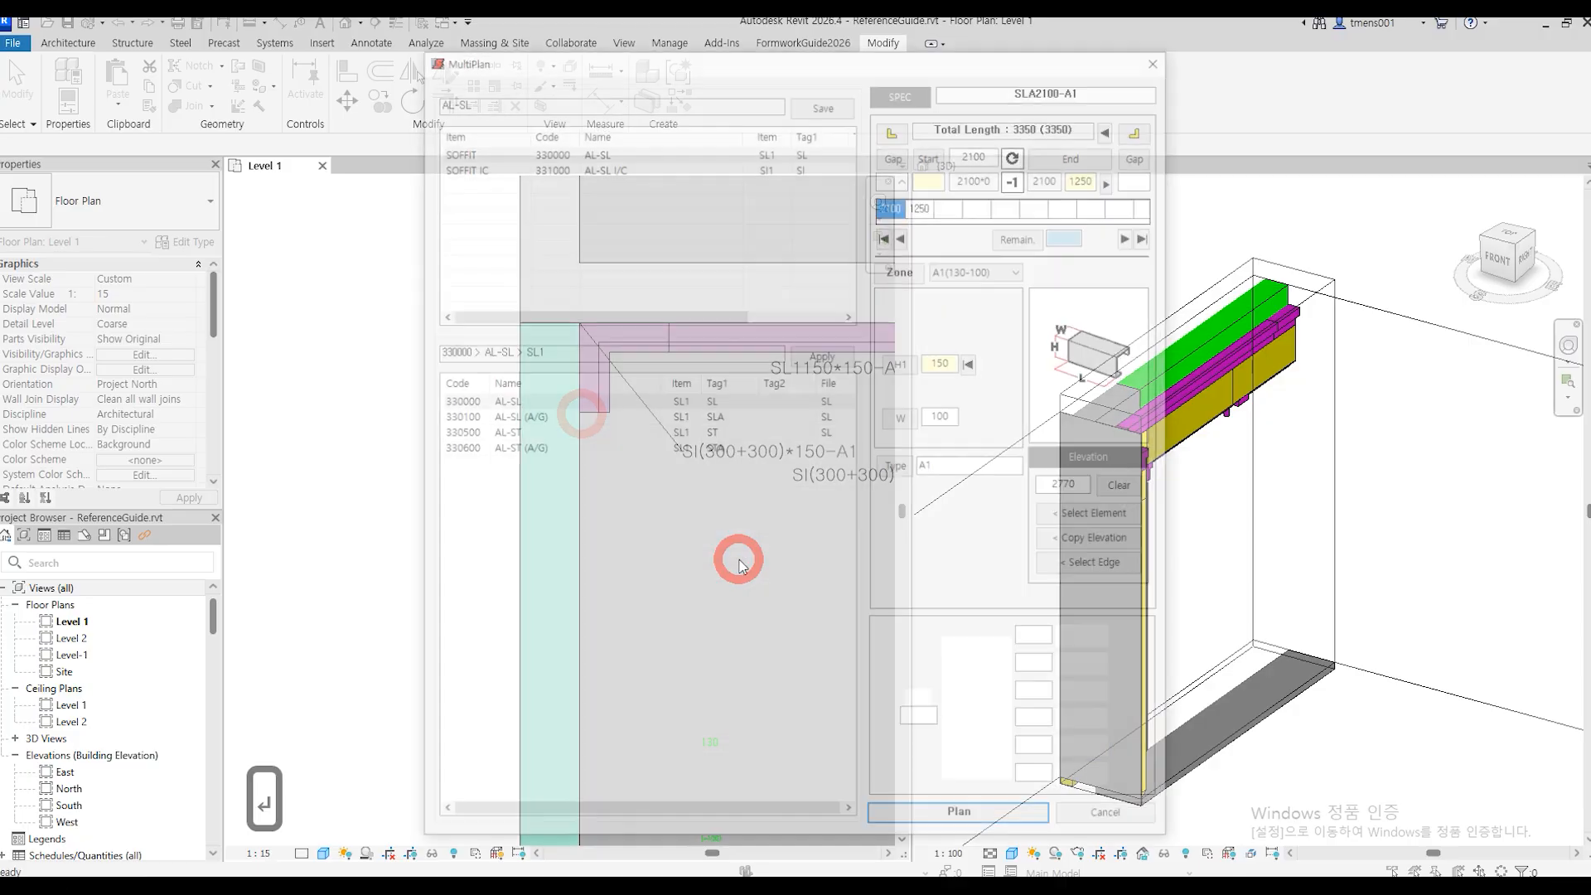
pyautogui.press('Return')
# Plan a soffit run along the A5 room's lower edge with 300 corner gaps at both ends and zone A5(140-100).
pyautogui.scroll(-2, 554, 430)
pyautogui.scroll(-2, 505, 451)
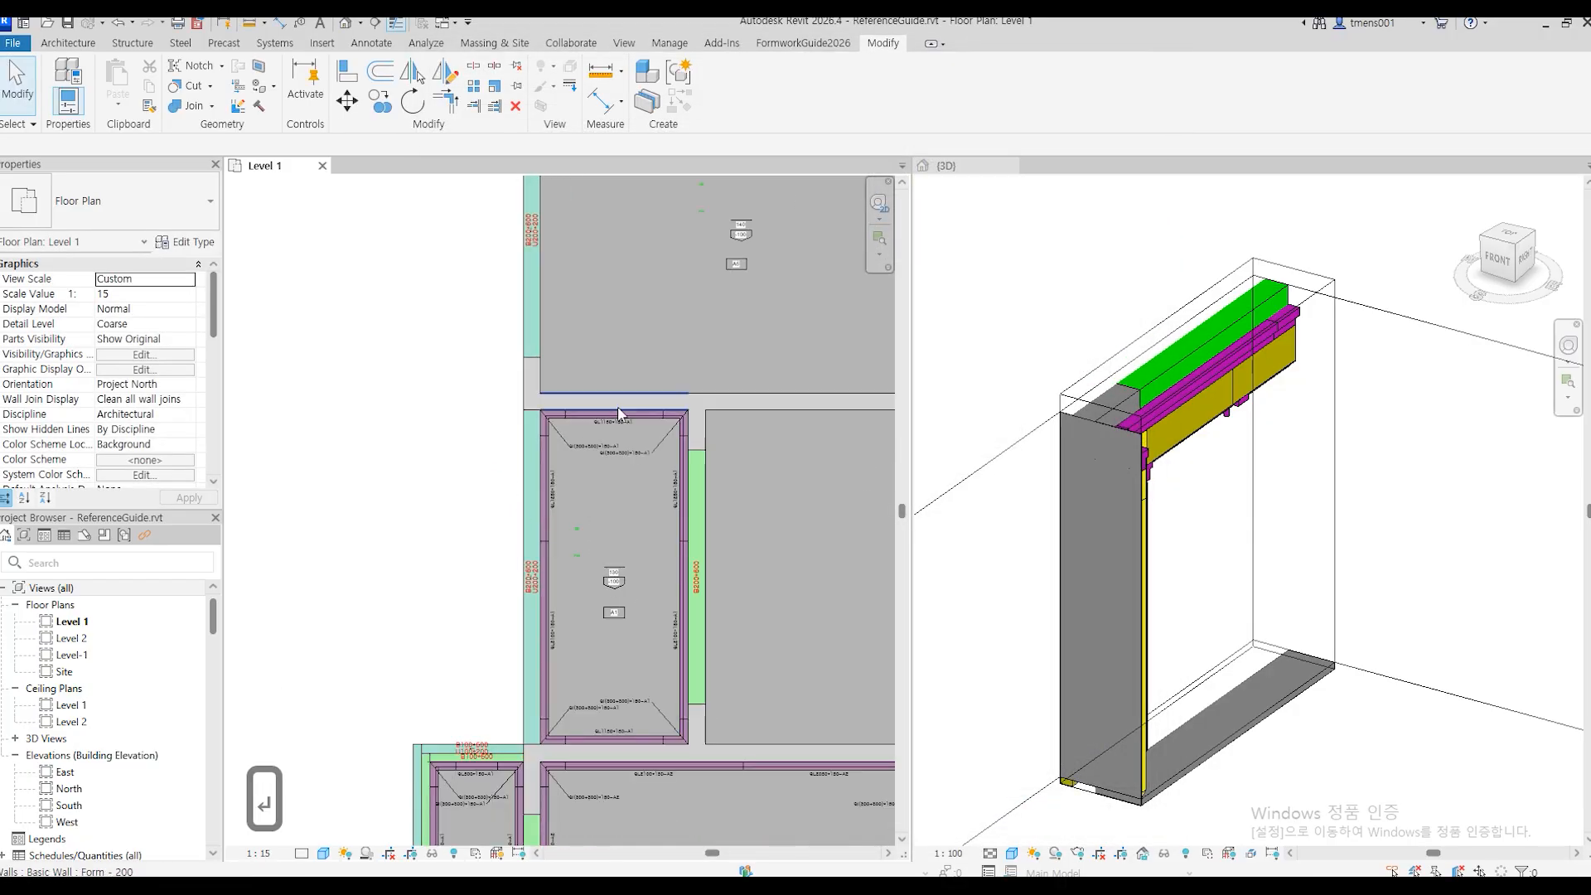
pyautogui.scroll(-1, 622, 412)
pyautogui.moveTo(699, 370); pyautogui.dragTo(639, 498, button='middle')
pyautogui.scroll(3, 675, 381)
pyautogui.scroll(-3, 615, 613)
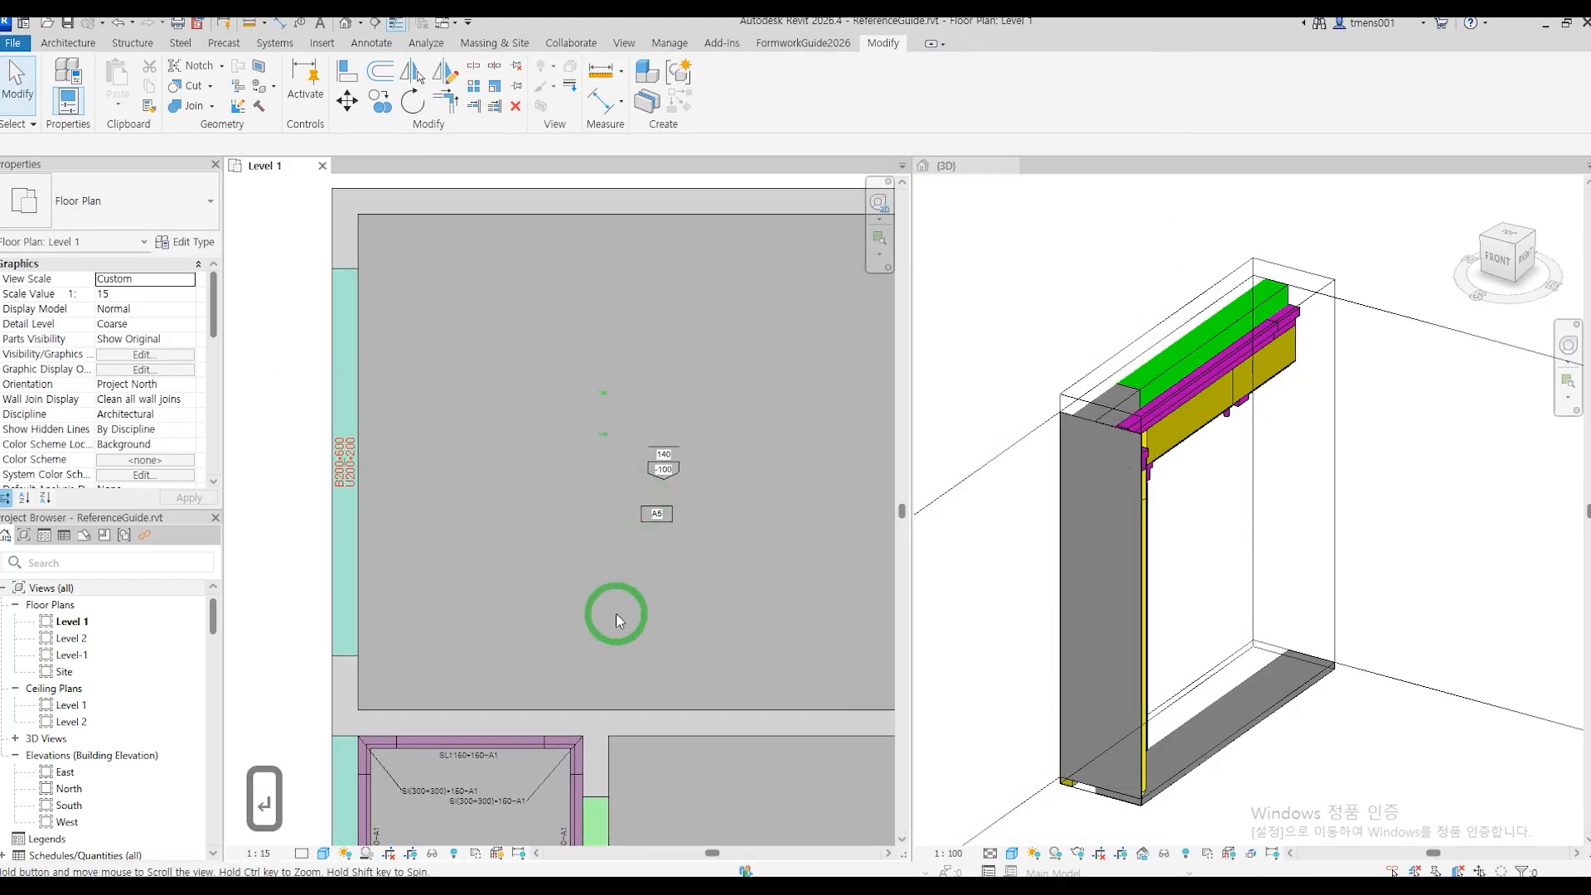
pyautogui.press('Return')
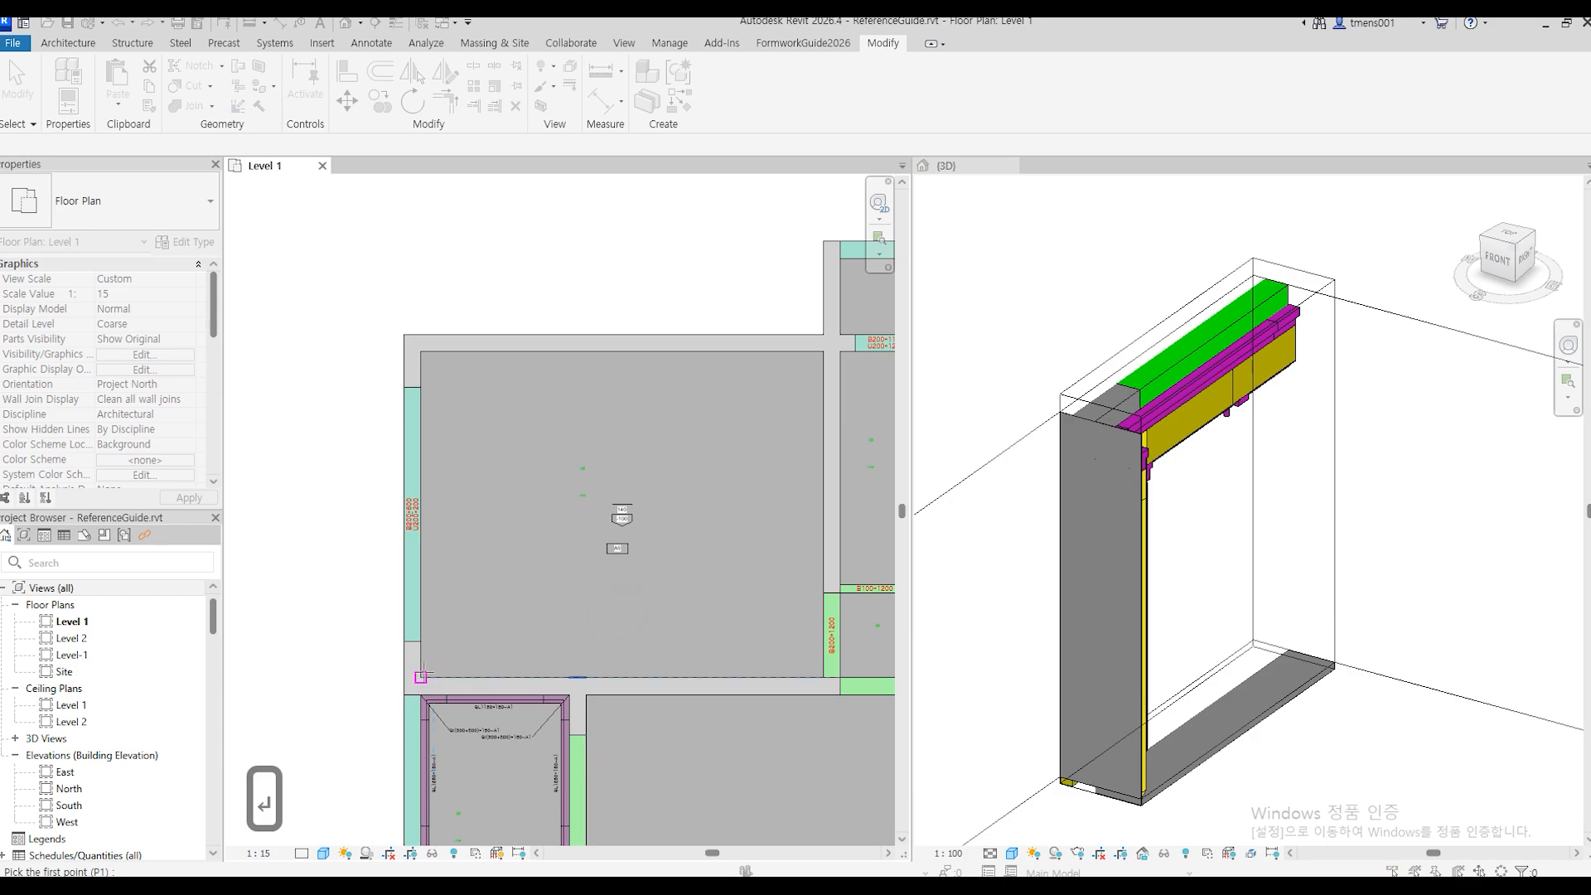
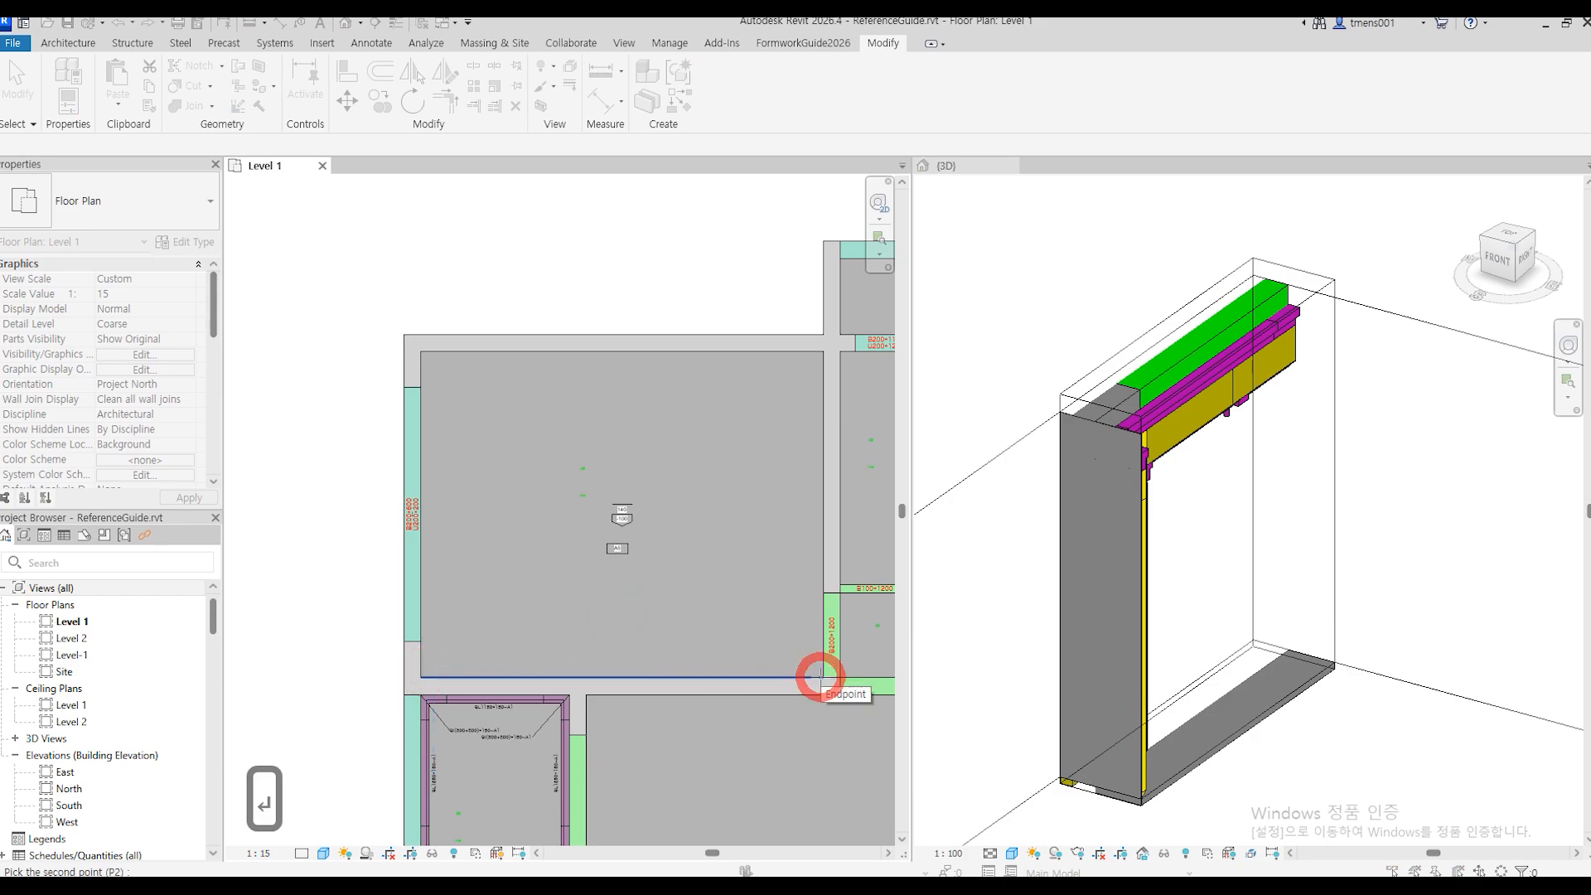
pyautogui.click(820, 677)
pyautogui.click(750, 589)
pyautogui.click(895, 126)
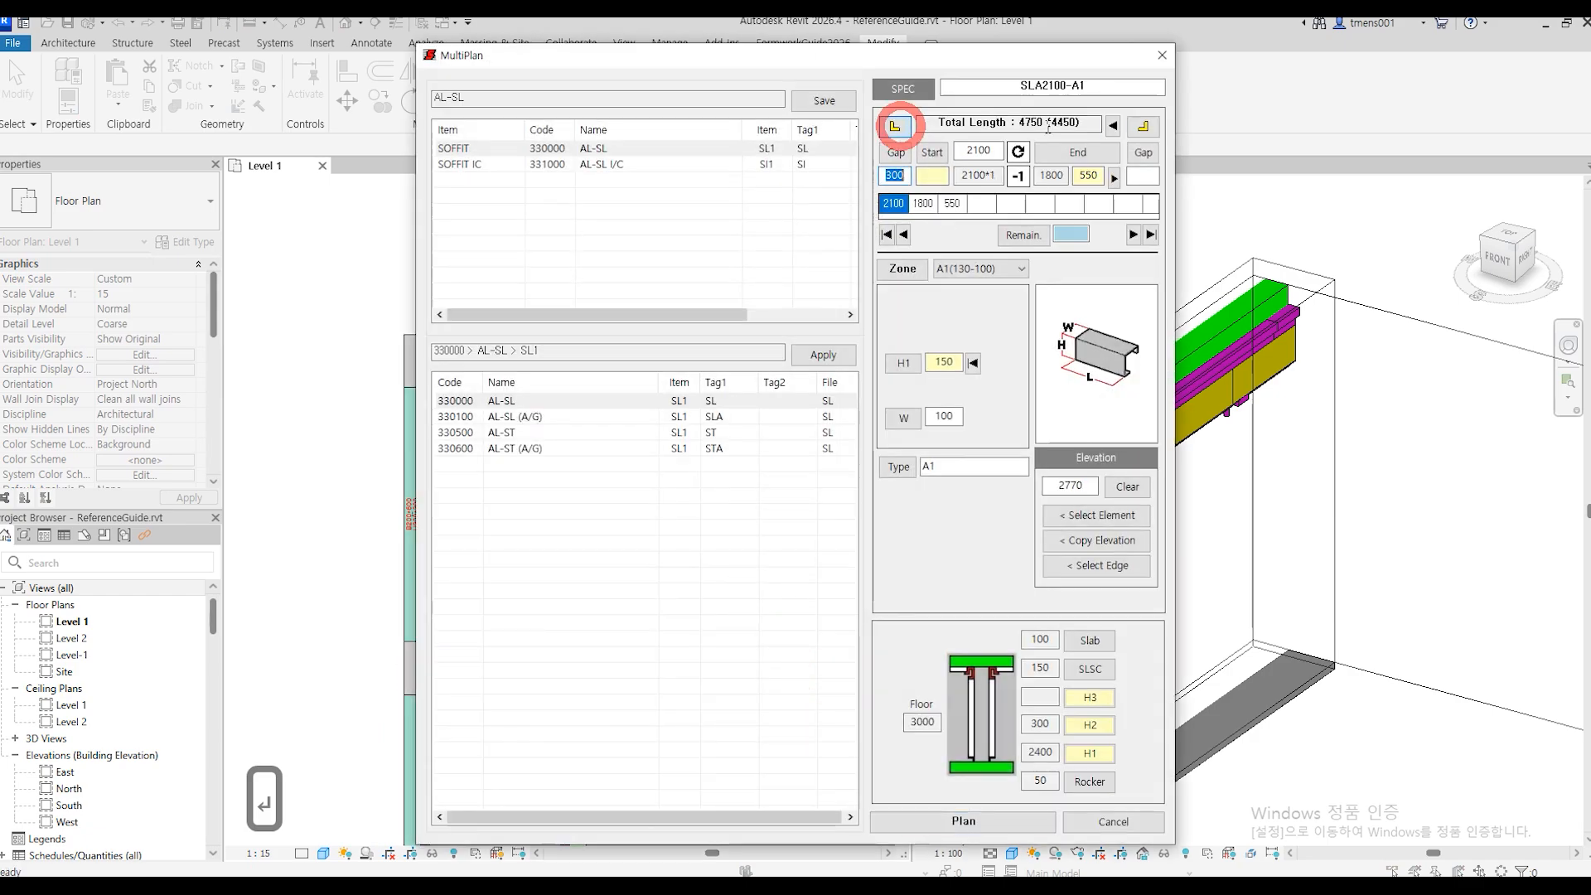
pyautogui.click(1142, 126)
pyautogui.click(965, 267)
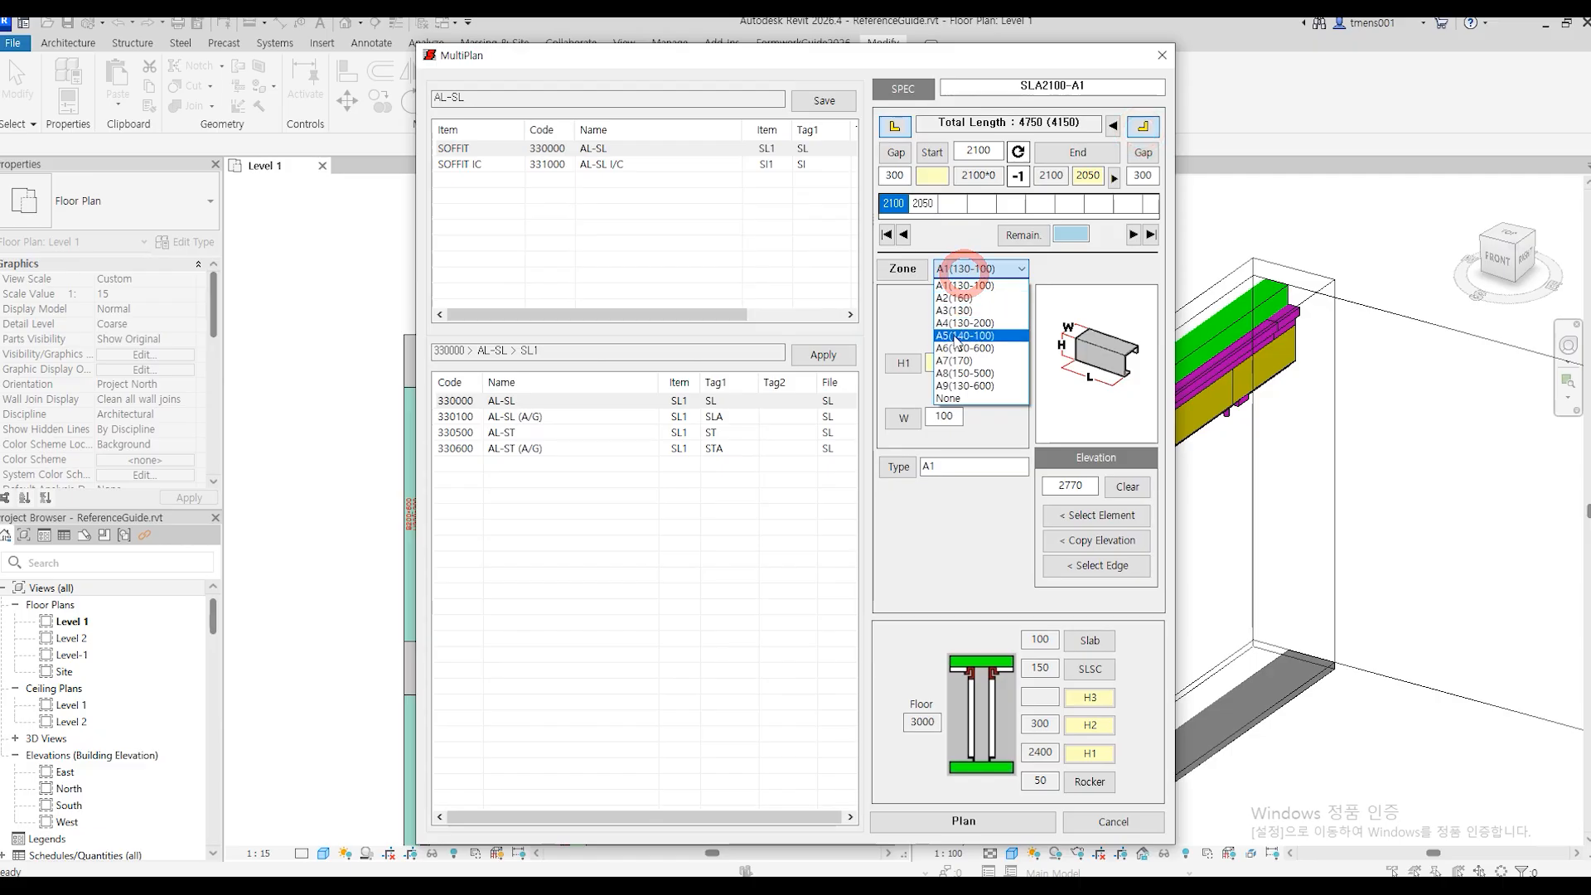
pyautogui.click(961, 335)
pyautogui.click(983, 822)
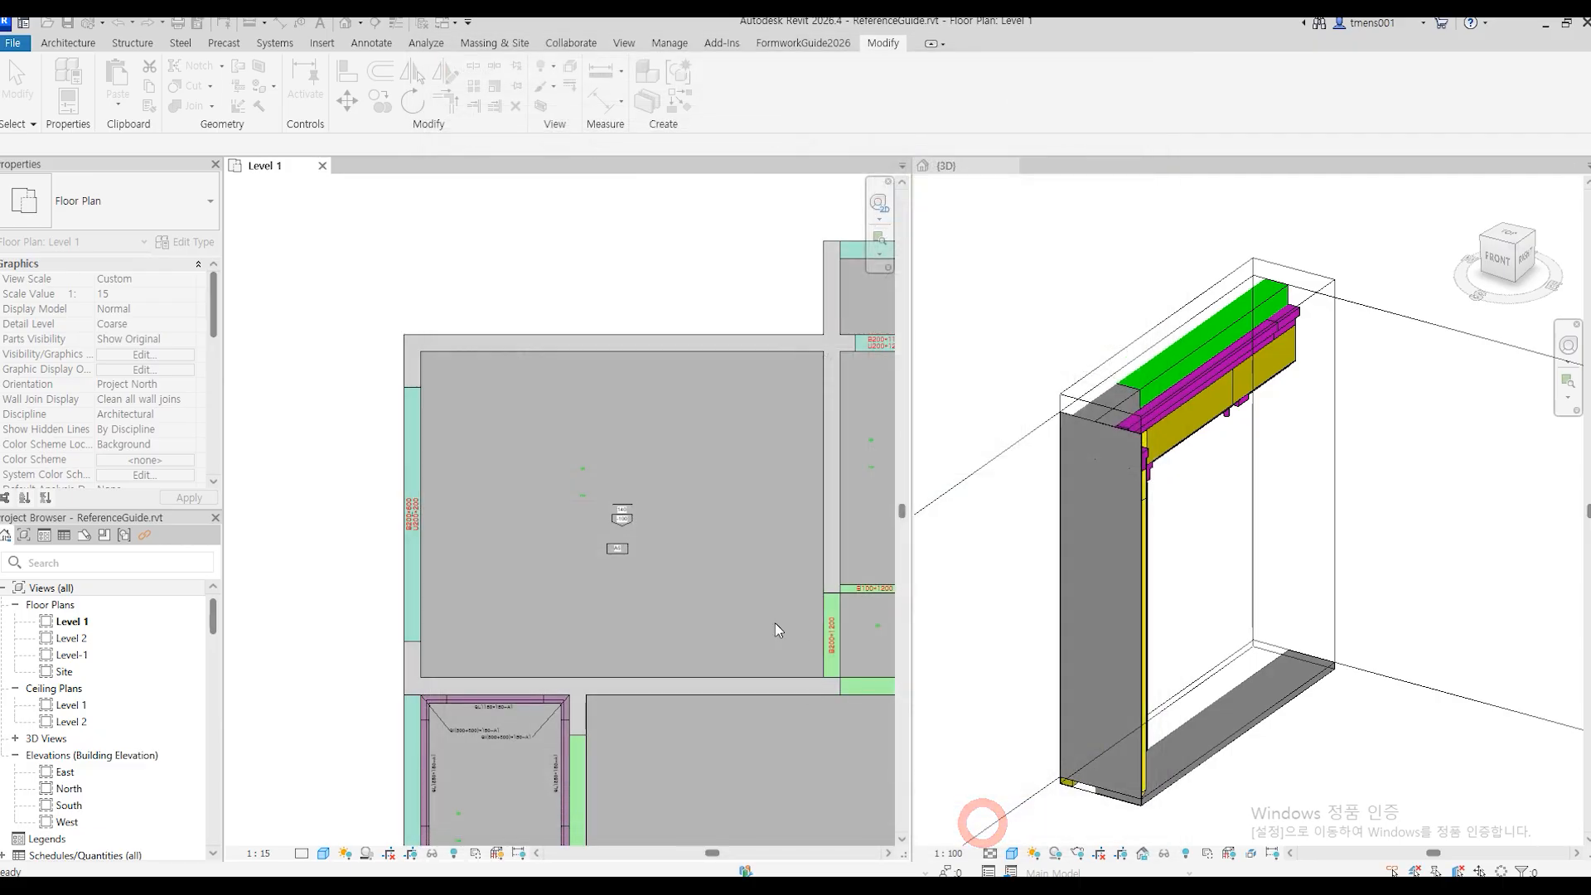
# Plan the matching soffit run along the A5 room's upper edge with 300 corner gaps at both ends and zone A5(140-100).
pyautogui.press('Return')
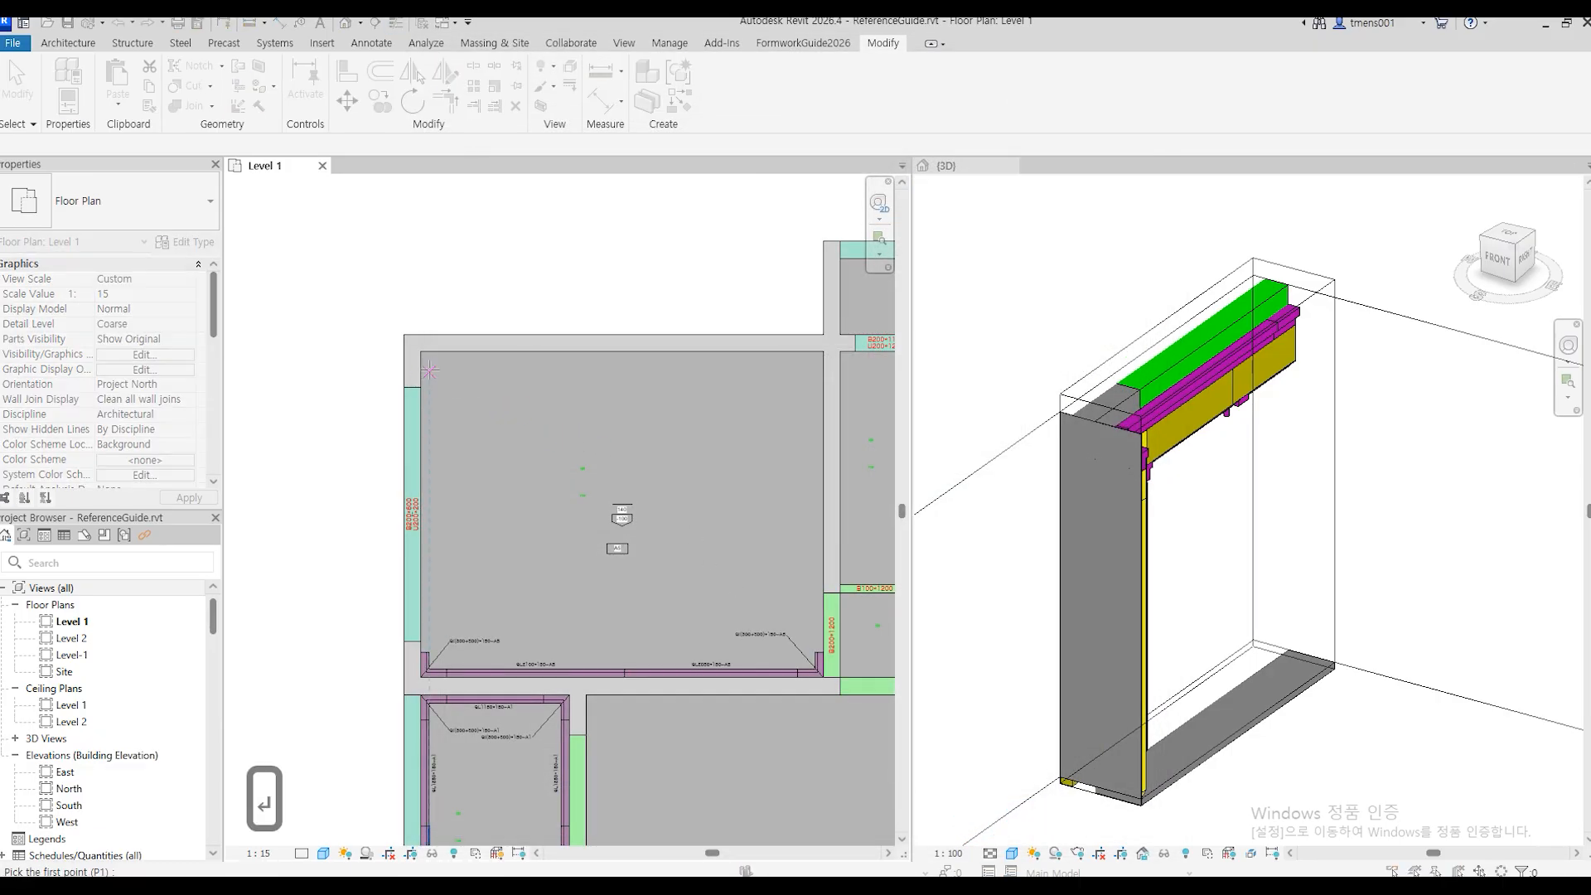
pyautogui.click(424, 351)
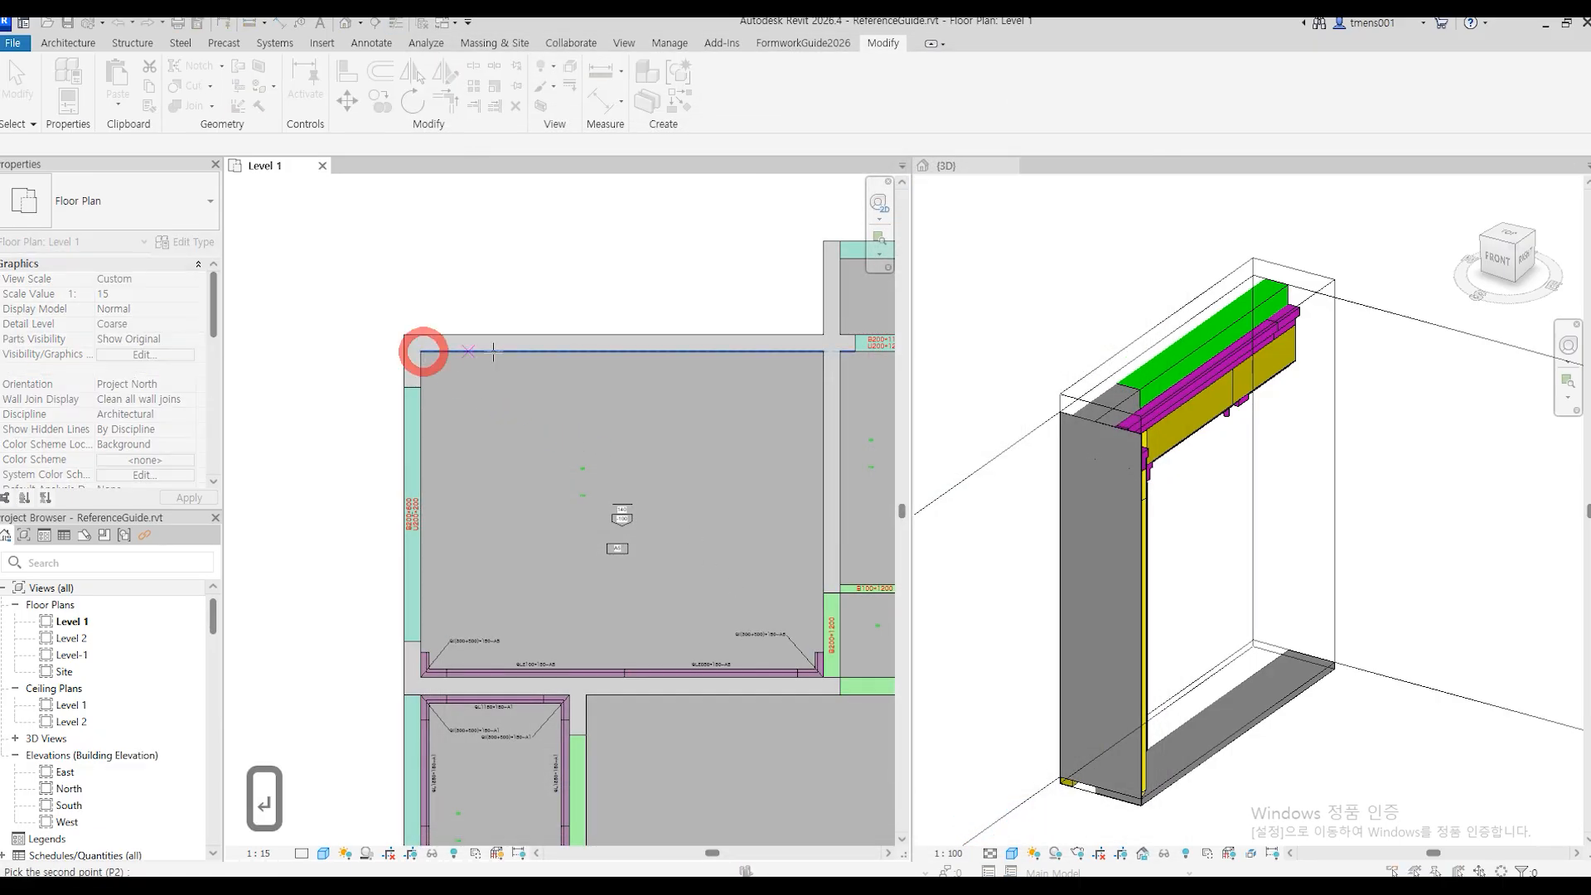
pyautogui.click(823, 351)
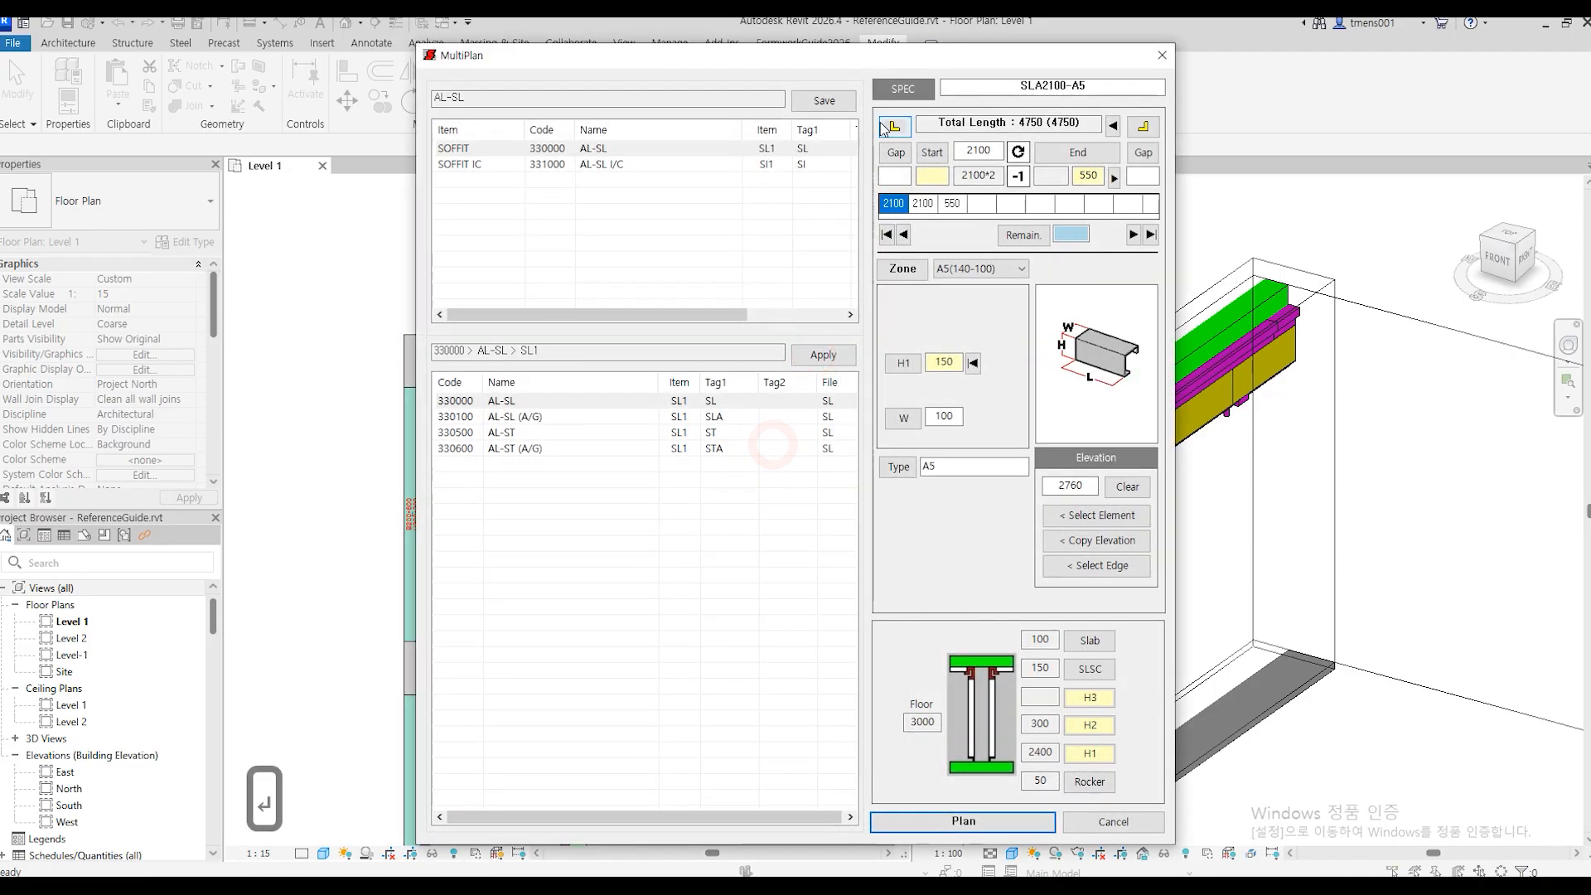
pyautogui.click(895, 125)
pyautogui.click(1150, 126)
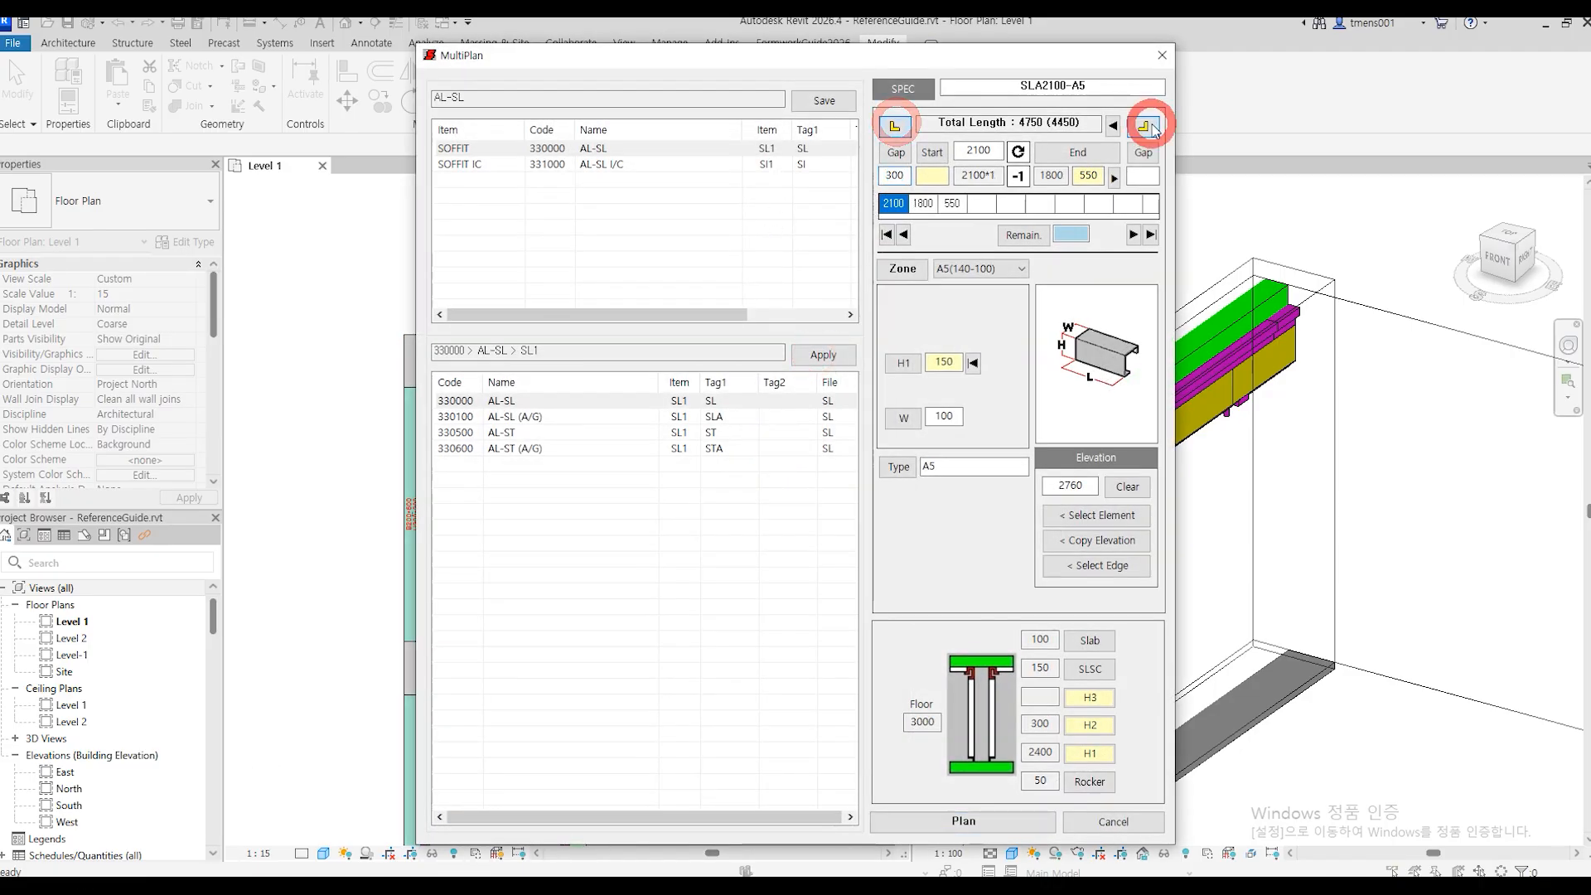
pyautogui.click(1032, 822)
# Fill the A5 room's side beside the B200*600 / U200*200 beam with soffit panels between the corner pieces.
pyautogui.press('Return')
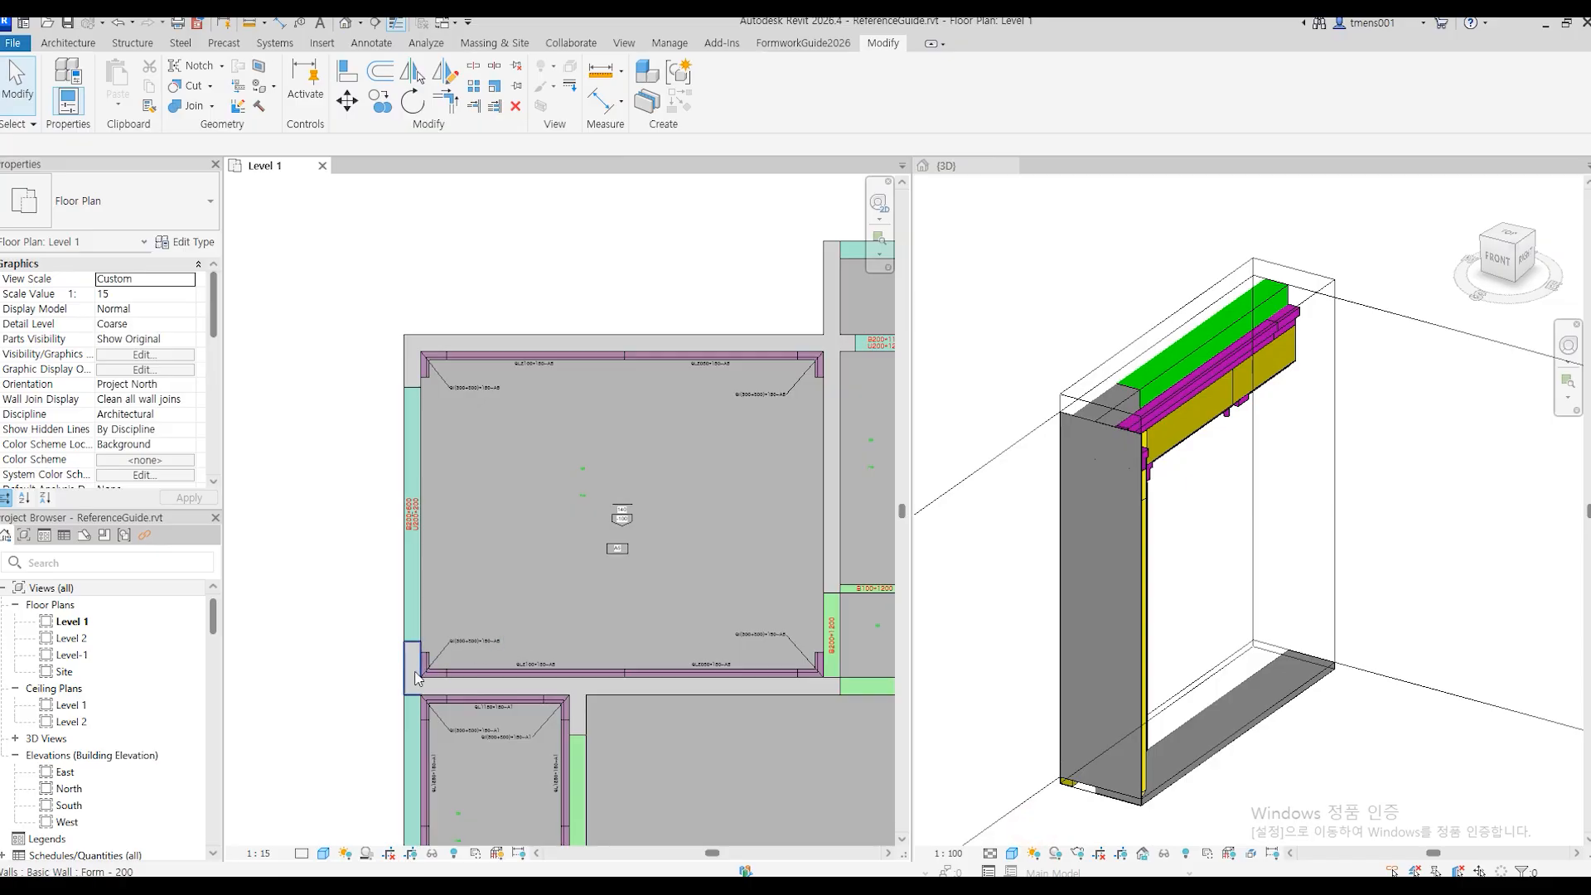
pyautogui.scroll(5, 414, 667)
pyautogui.click(438, 605)
pyautogui.scroll(-2, 447, 604)
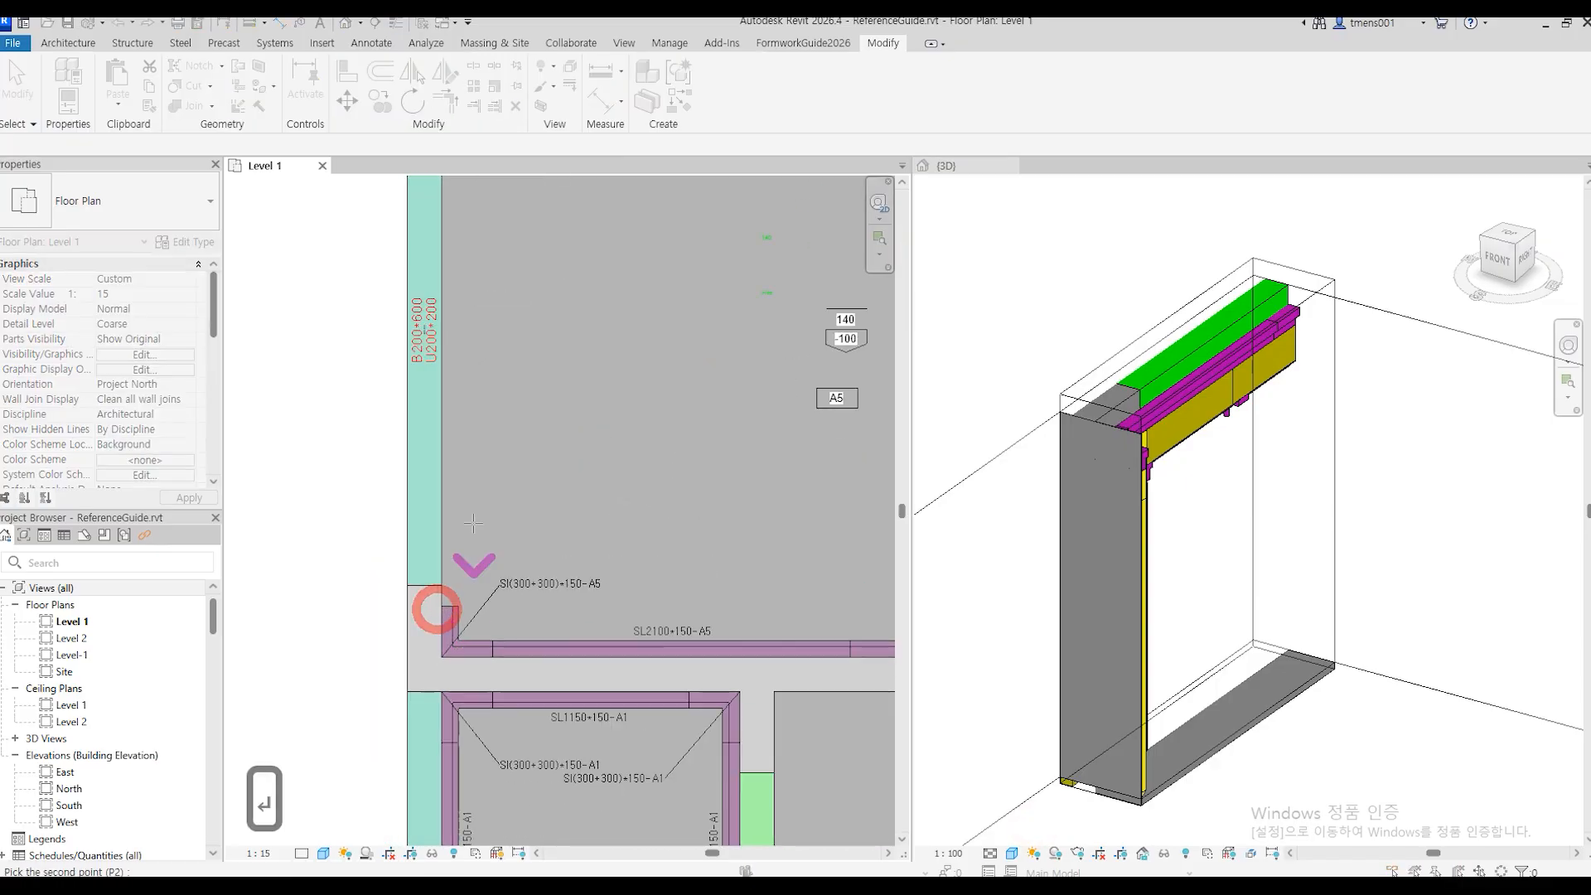
pyautogui.moveTo(473, 315); pyautogui.dragTo(560, 594, button='middle')
pyautogui.scroll(2, 560, 348)
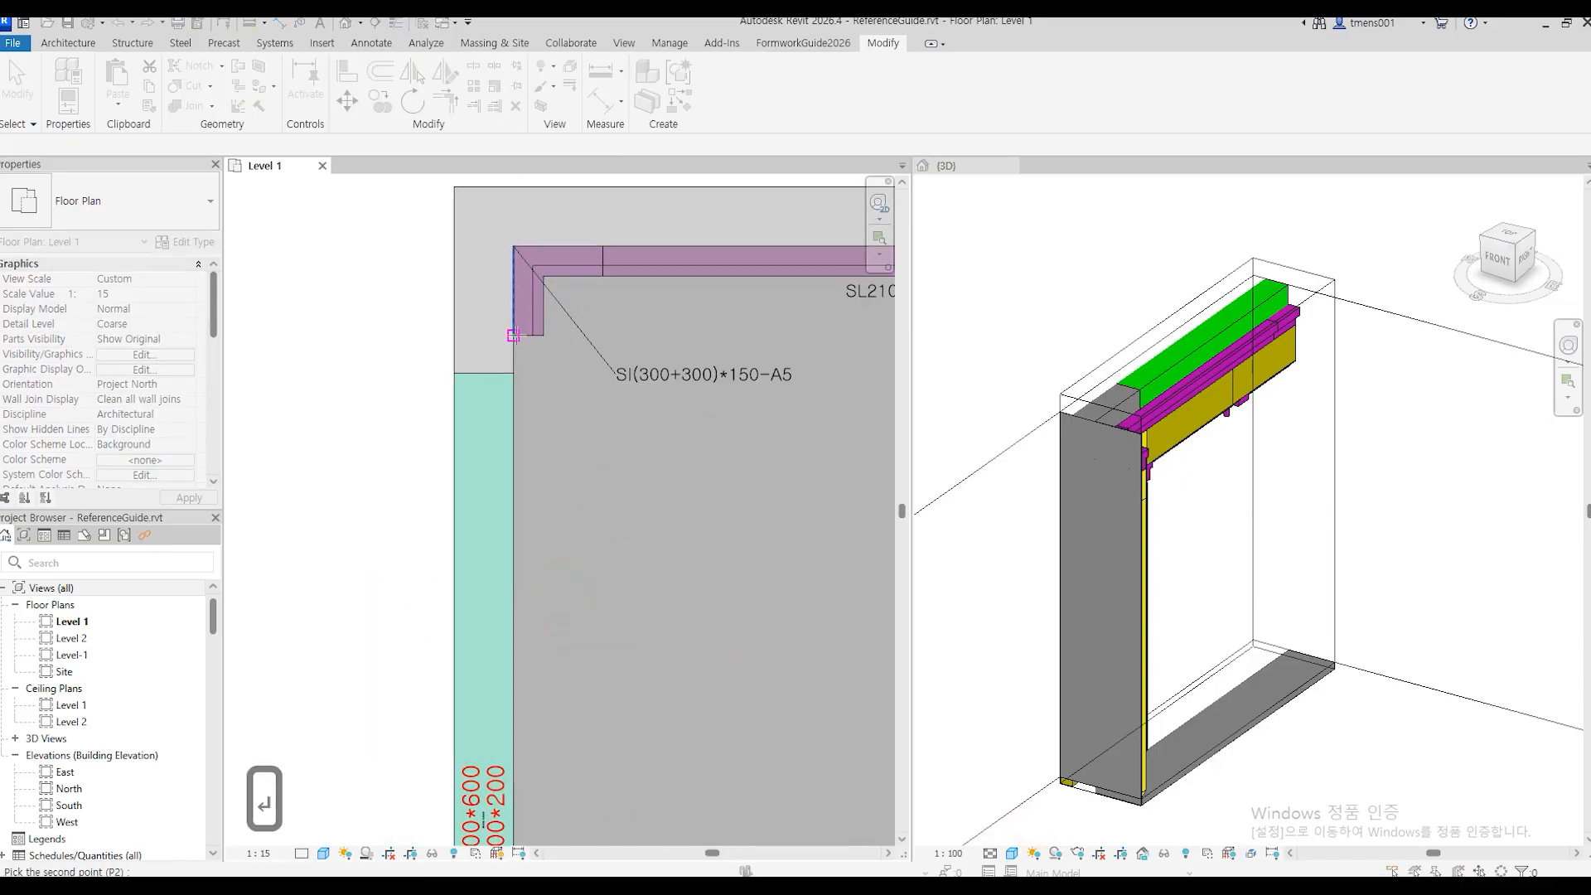
pyautogui.click(658, 431)
pyautogui.click(929, 825)
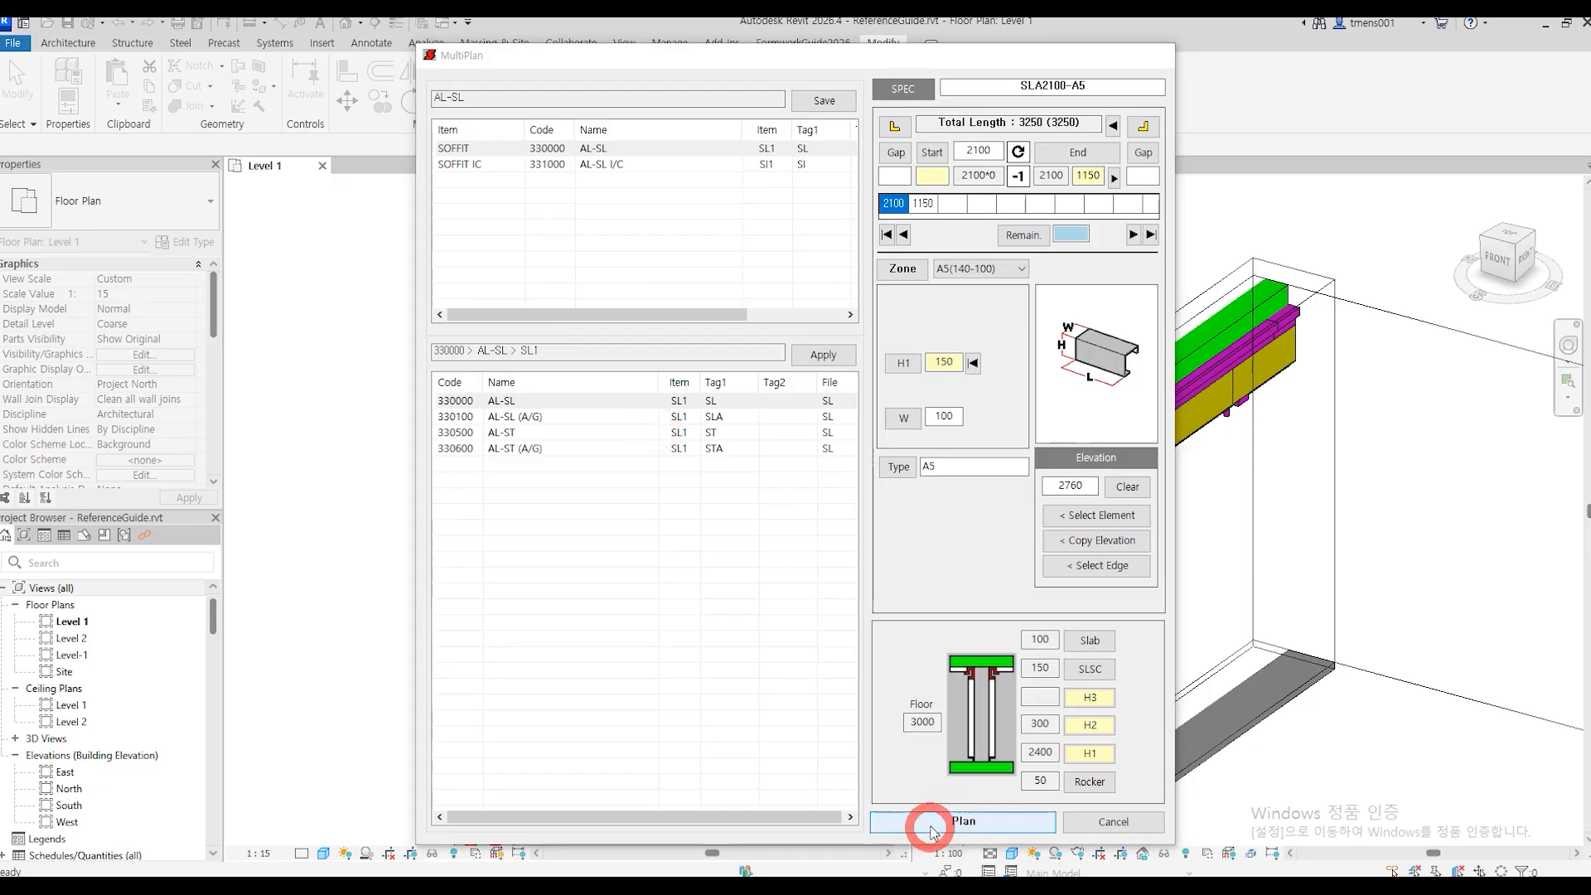
# Fill the A5 room's opposite side, beside the B200*1200 beam, with soffit panels between the corner pieces.
pyautogui.scroll(-3, 570, 489)
pyautogui.moveTo(699, 551); pyautogui.dragTo(308, 406, button='middle')
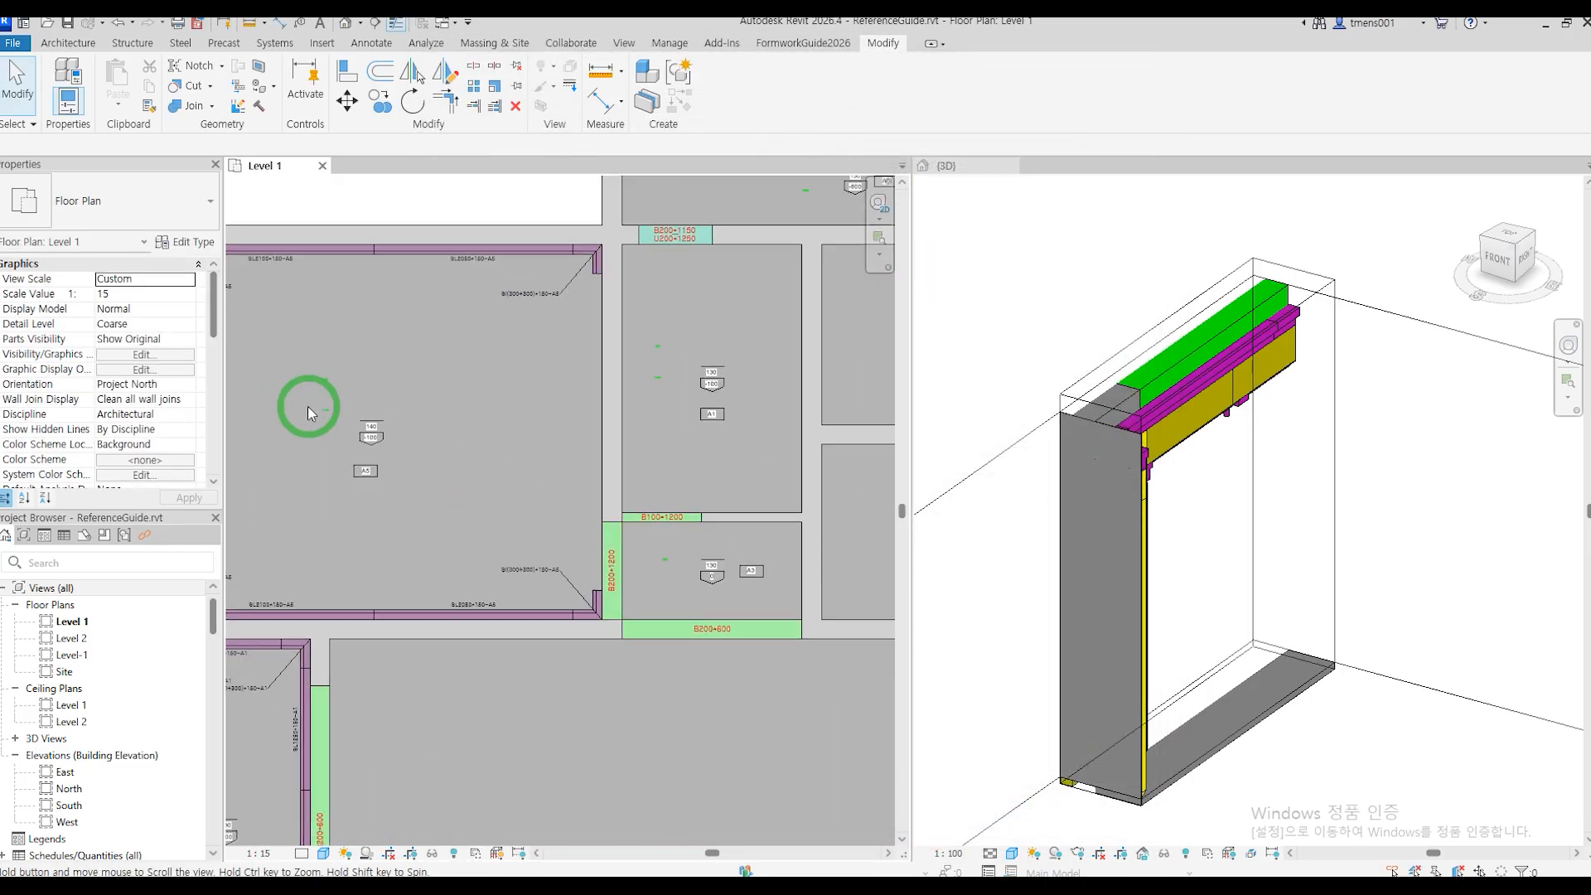
pyautogui.scroll(2, 548, 556)
pyautogui.scroll(2, 629, 630)
pyautogui.press('Return')
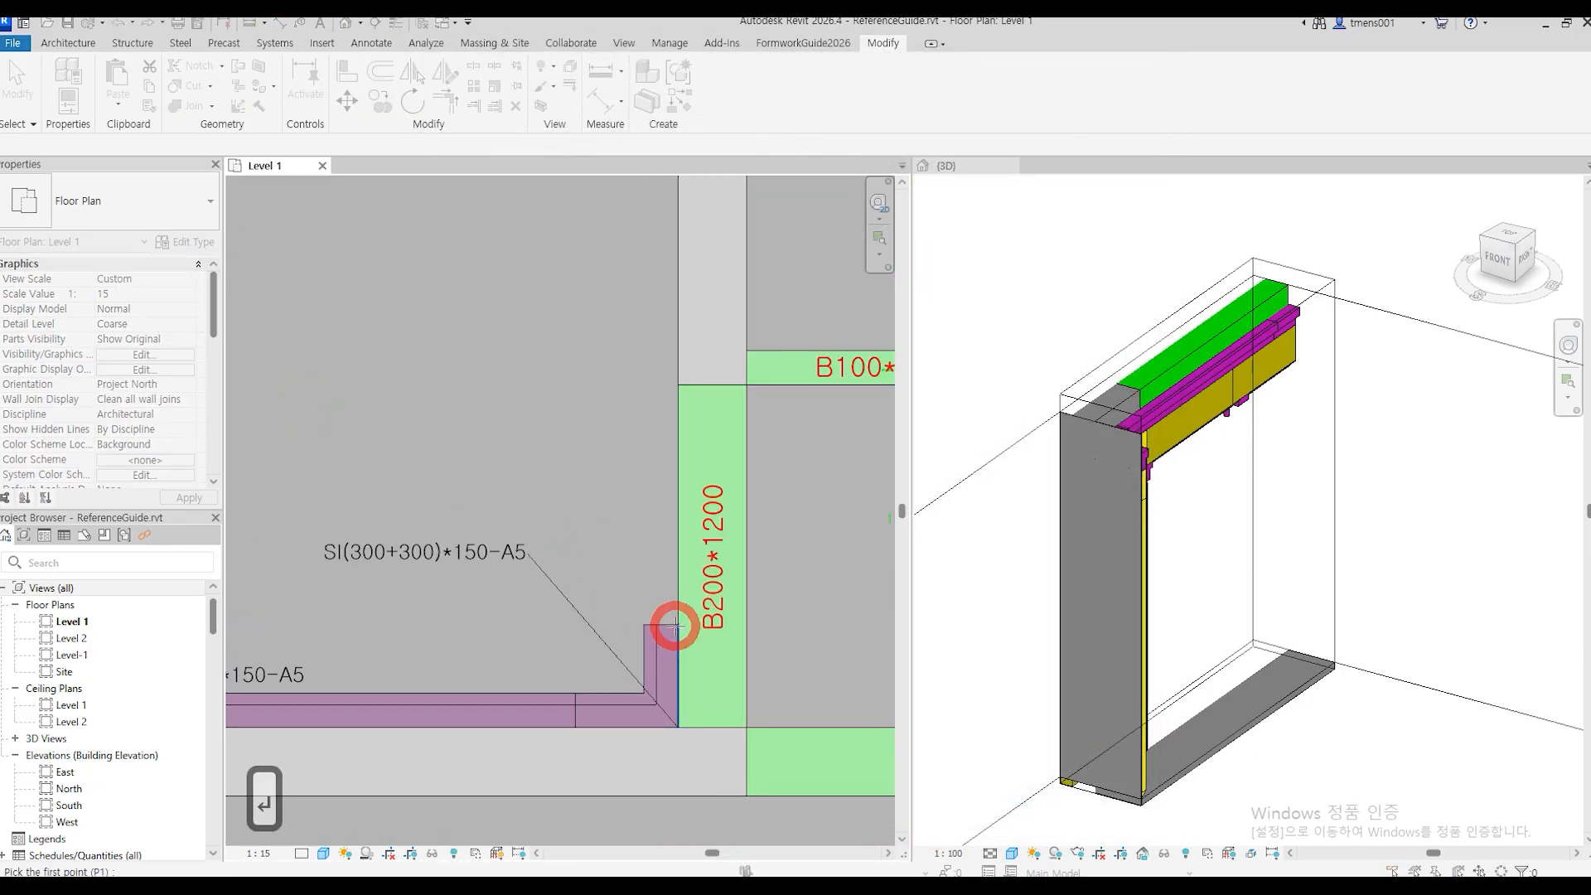
pyautogui.click(676, 626)
pyautogui.scroll(-2, 676, 626)
pyautogui.moveTo(665, 300); pyautogui.dragTo(717, 568, button='middle')
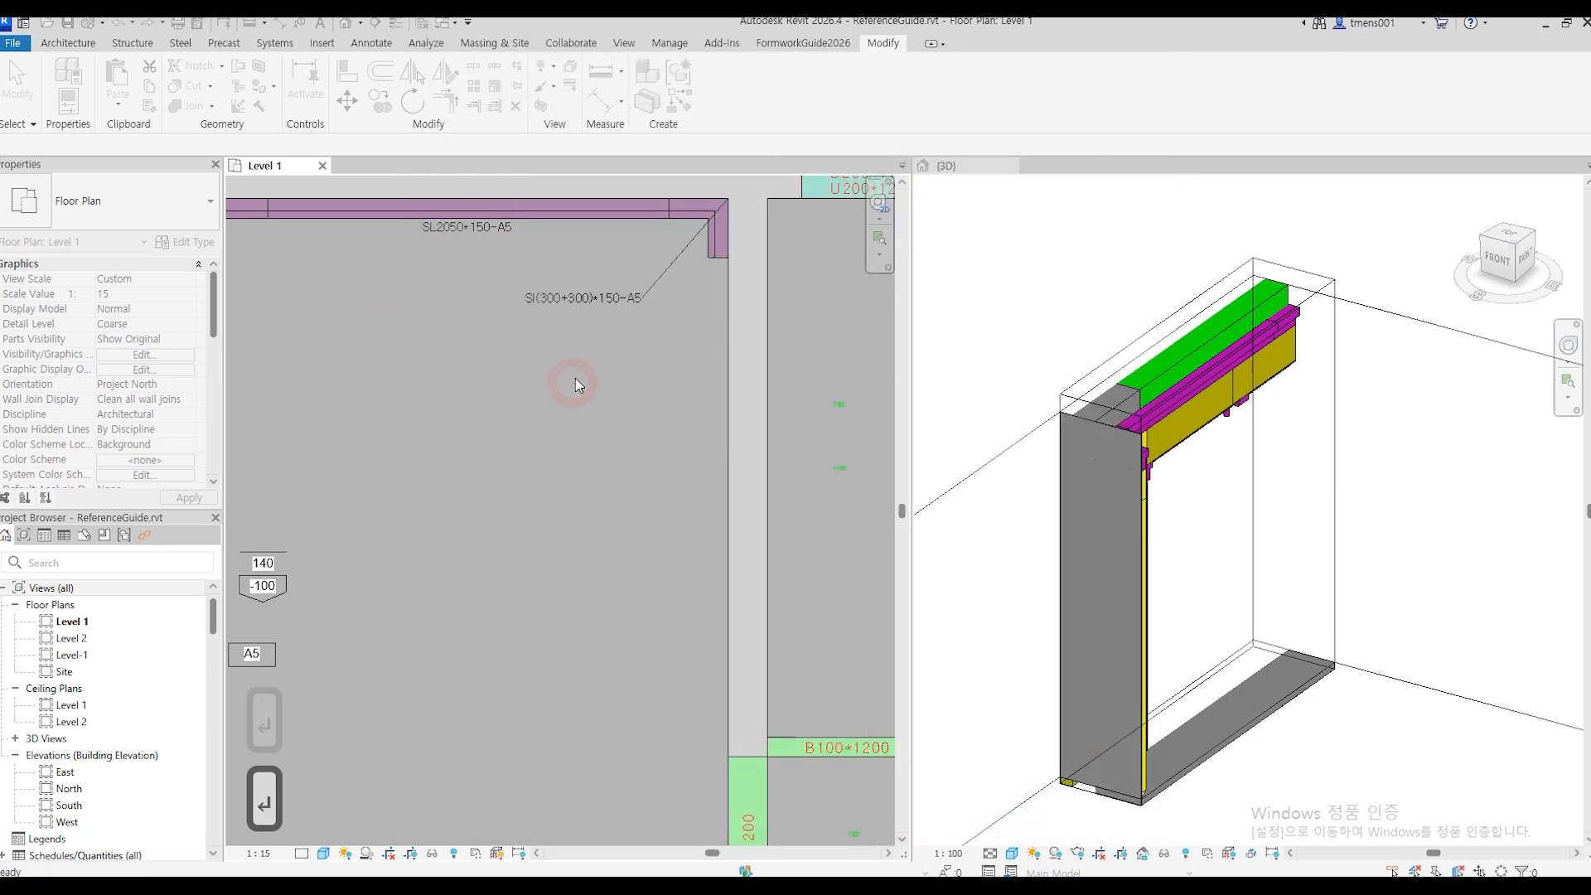
# Plan a soffit run along the neighbouring A1 room's edge facing the A5 room, with 300 corner gaps at both ends and zone A1(130-100).
pyautogui.scroll(-3, 551, 433)
pyautogui.moveTo(802, 519); pyautogui.dragTo(651, 580, button='middle')
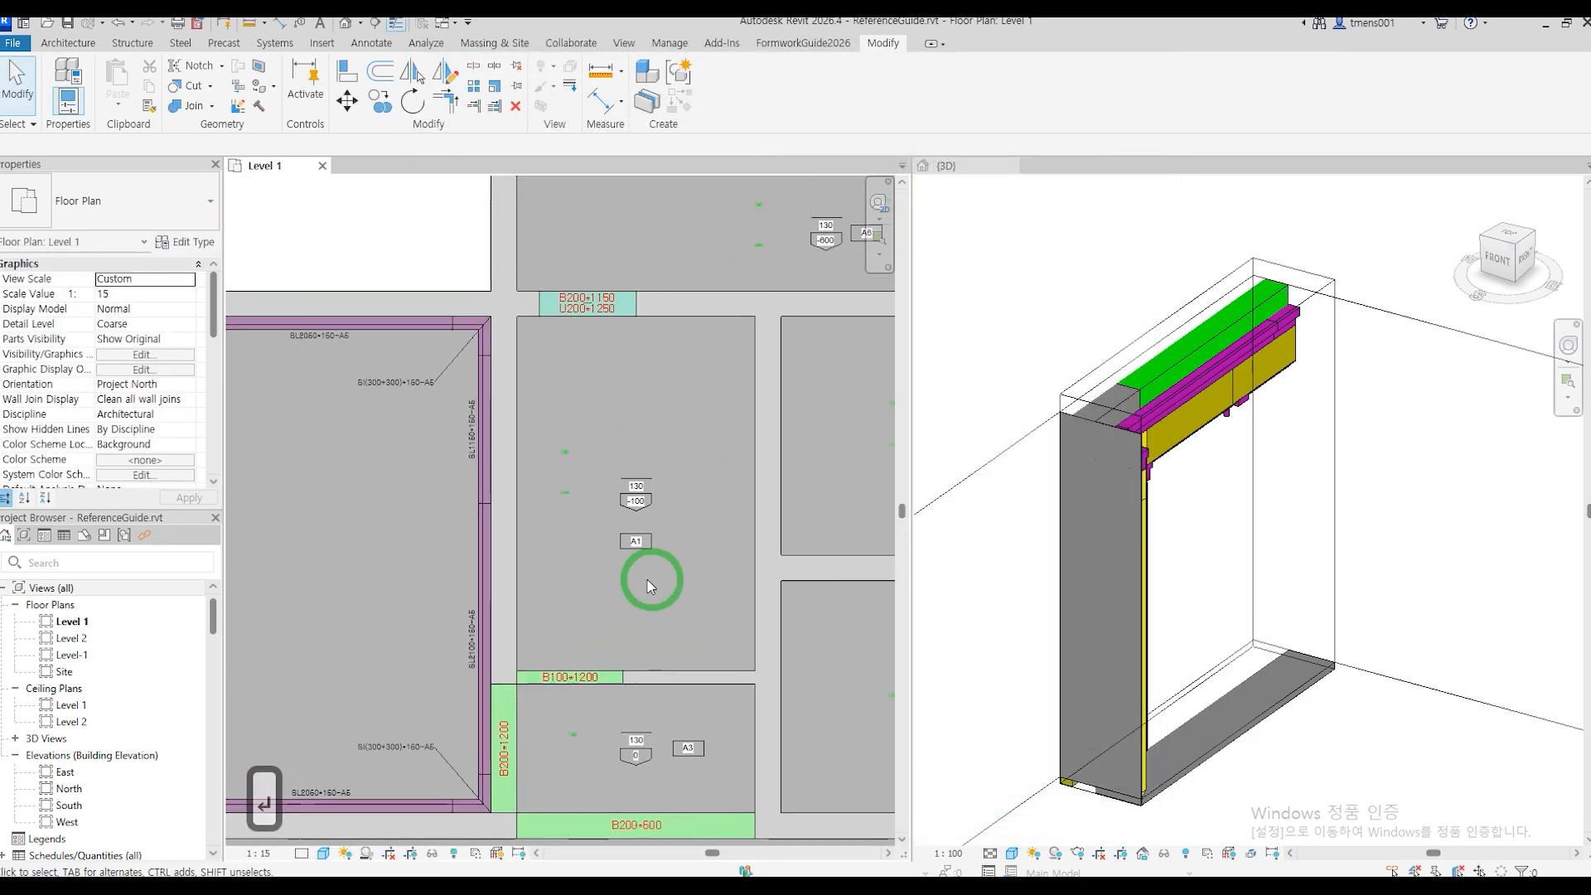
pyautogui.press('Return')
pyautogui.click(516, 670)
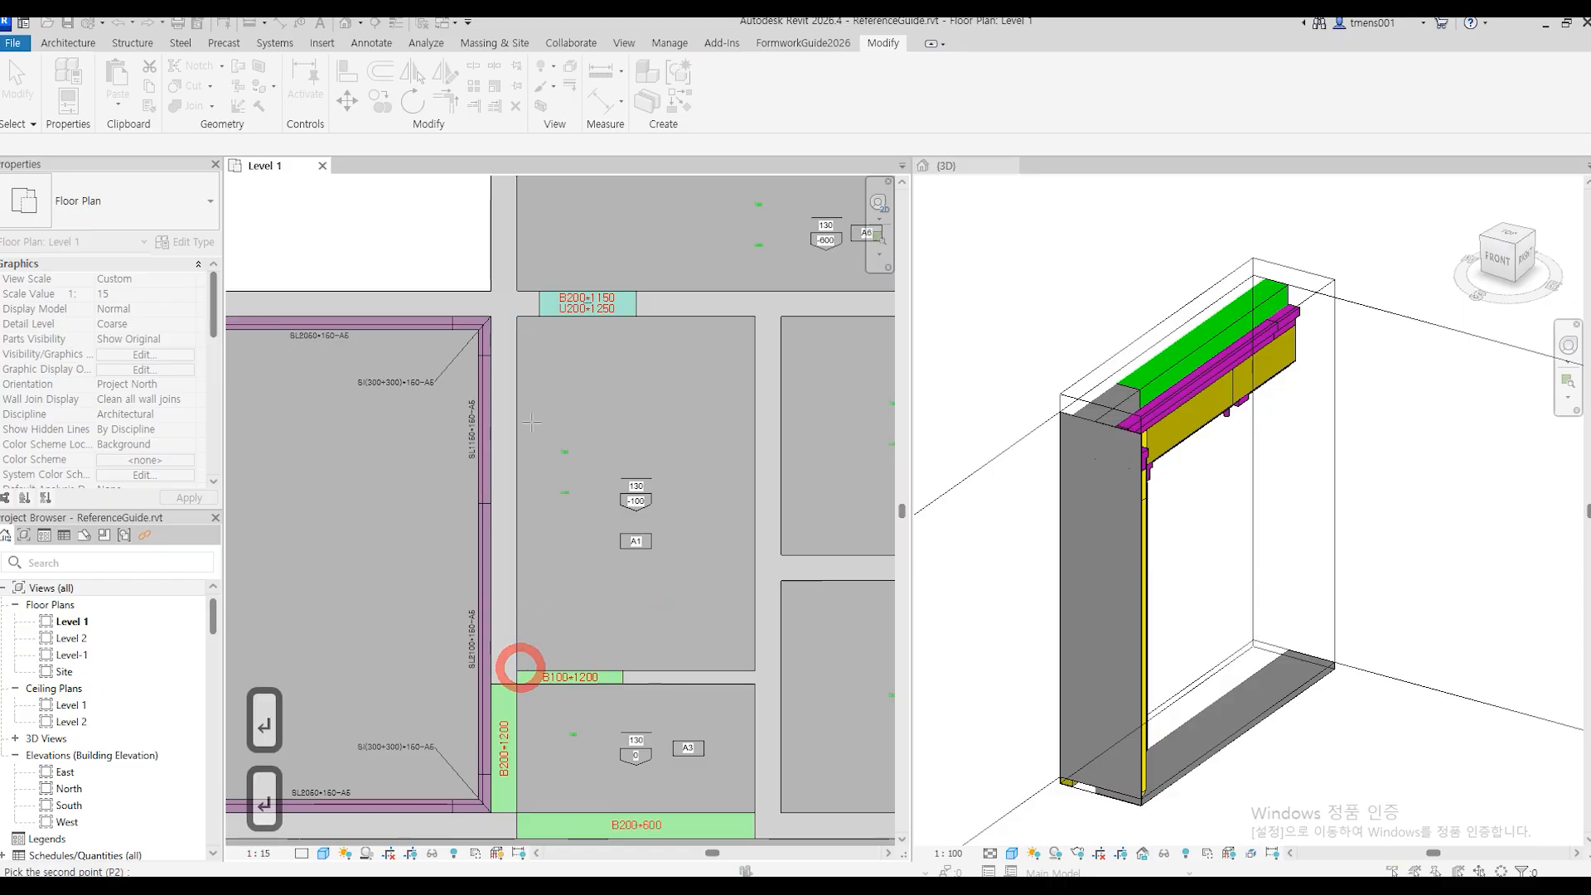
pyautogui.click(623, 383)
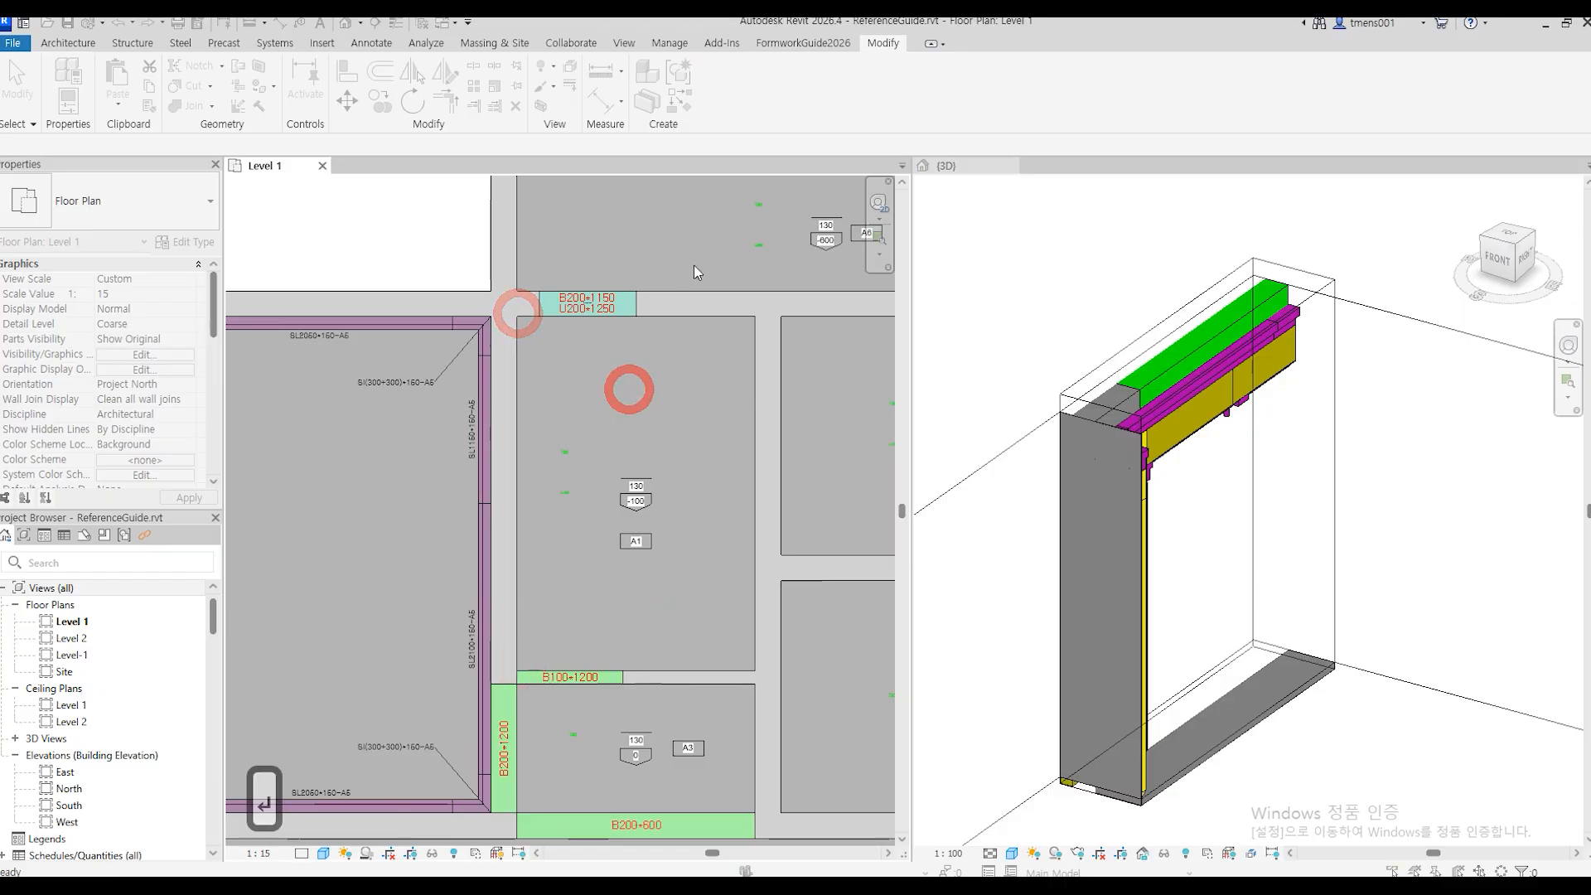
pyautogui.click(895, 126)
pyautogui.click(1142, 126)
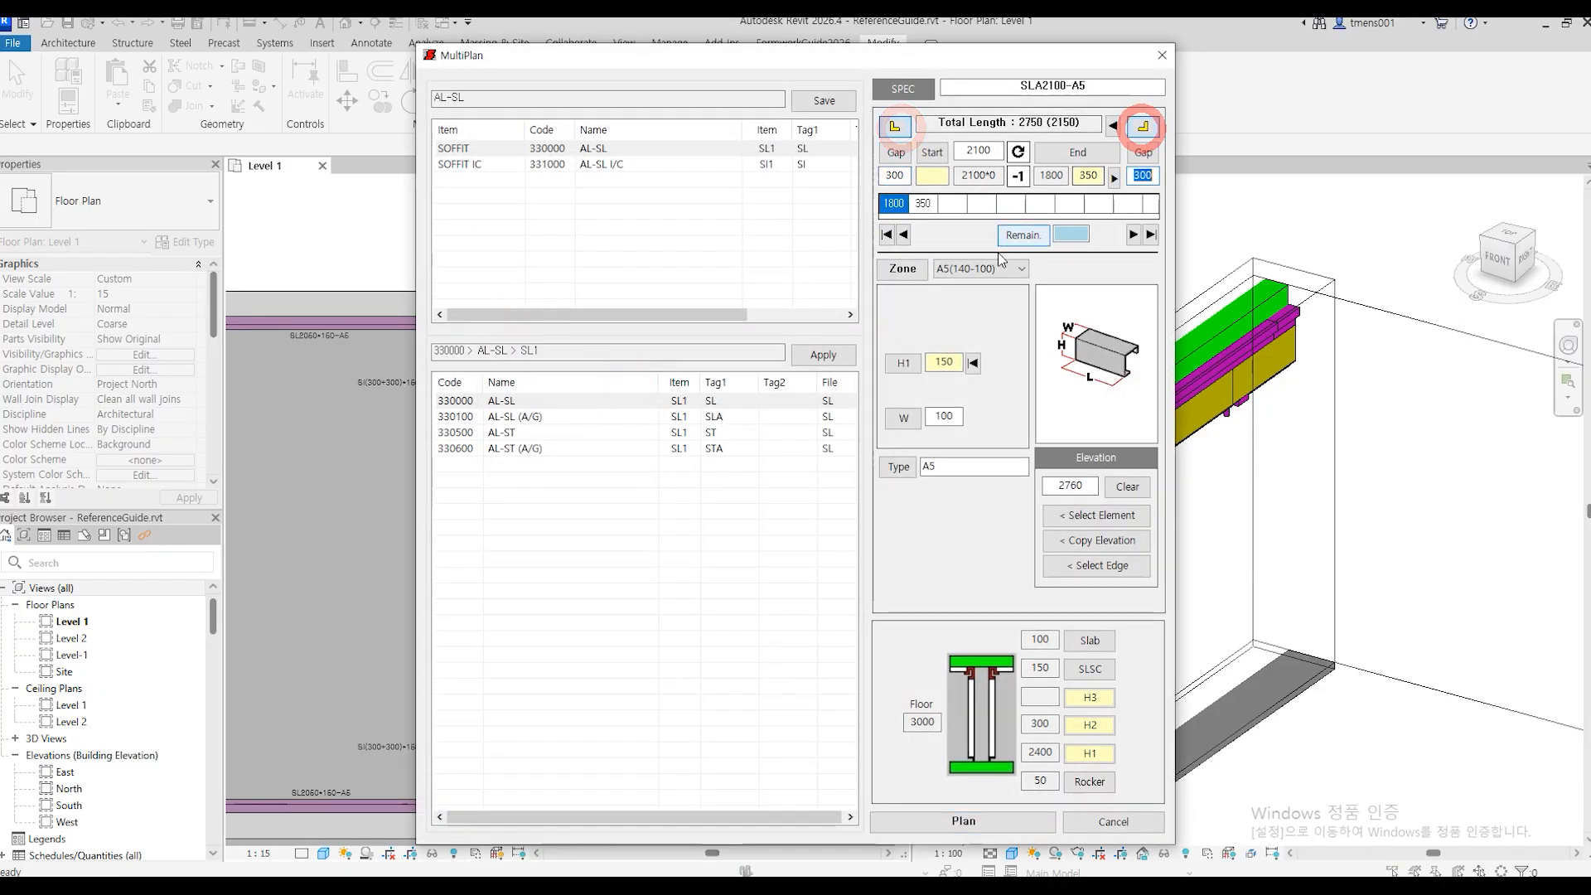
pyautogui.click(965, 269)
pyautogui.click(957, 285)
pyautogui.click(981, 819)
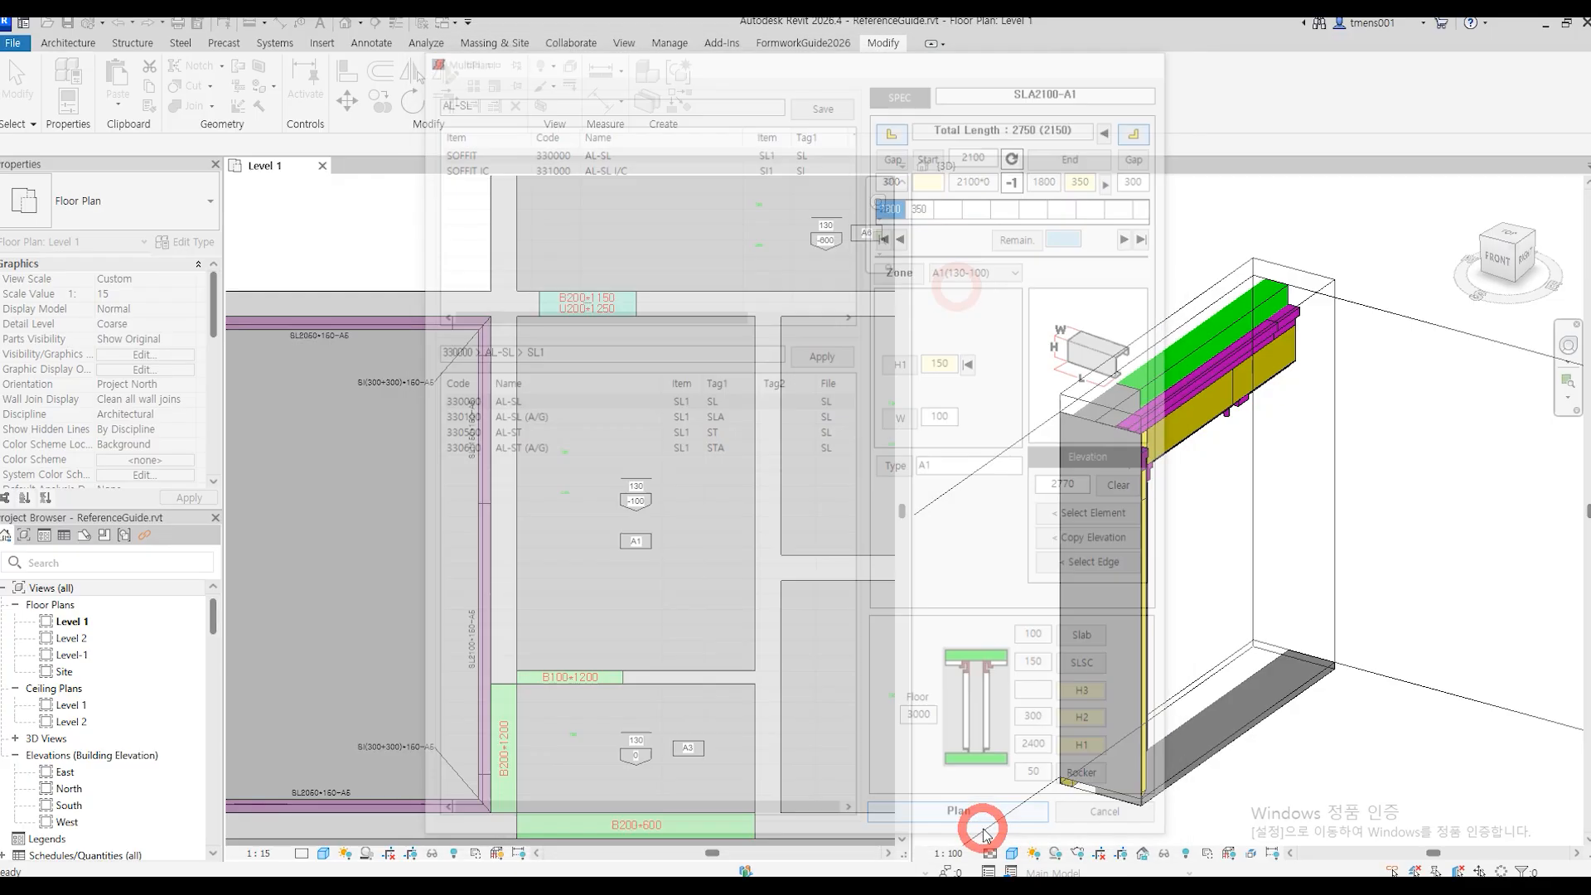
pyautogui.press('Return')
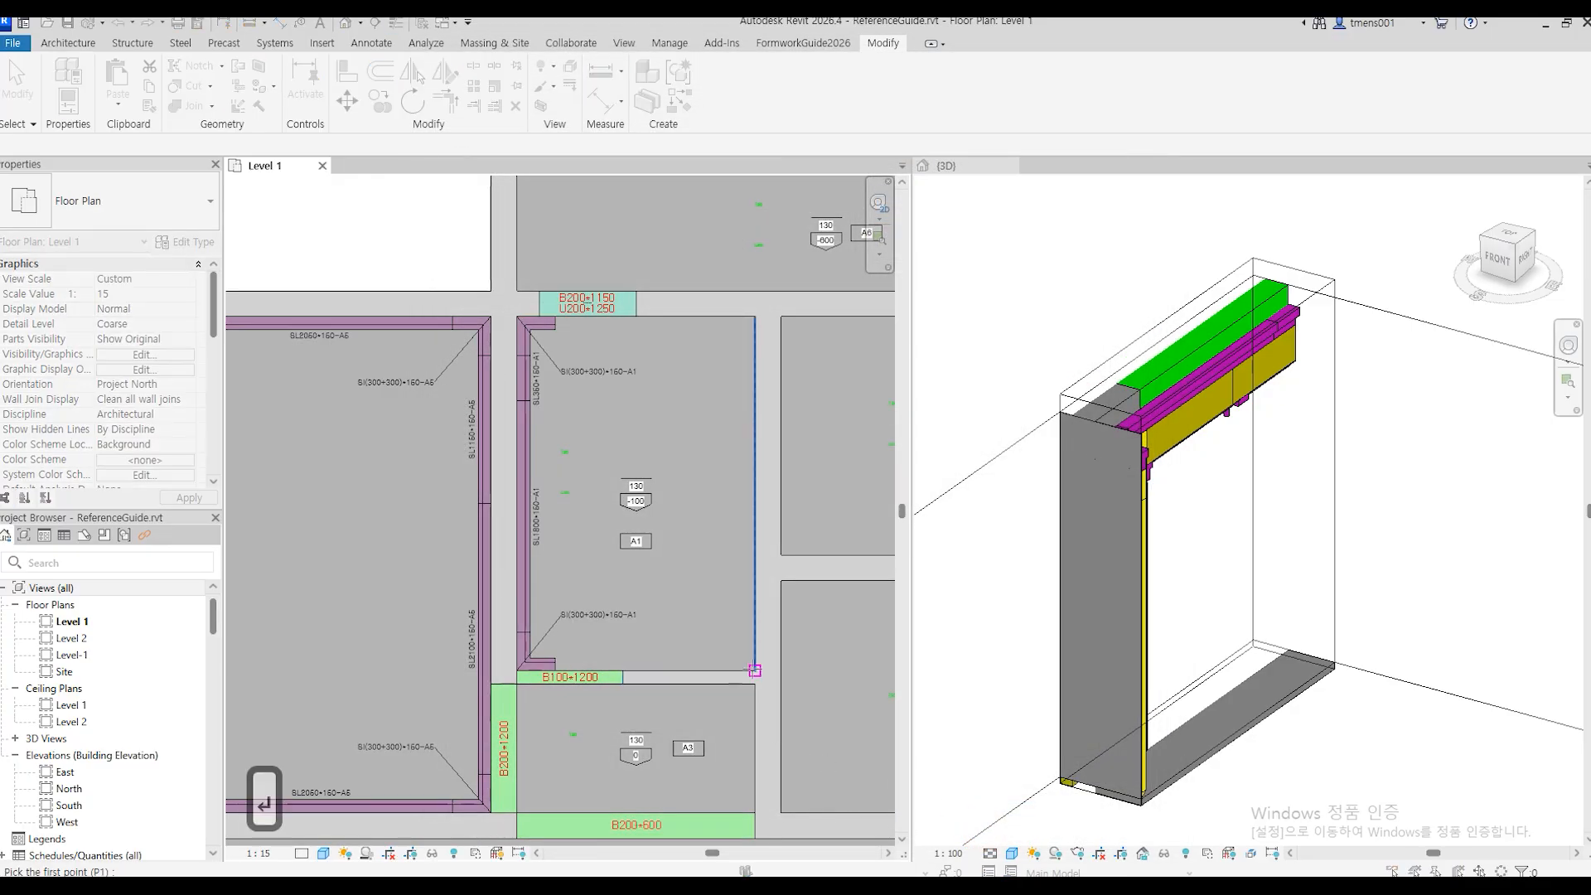
pyautogui.click(751, 651)
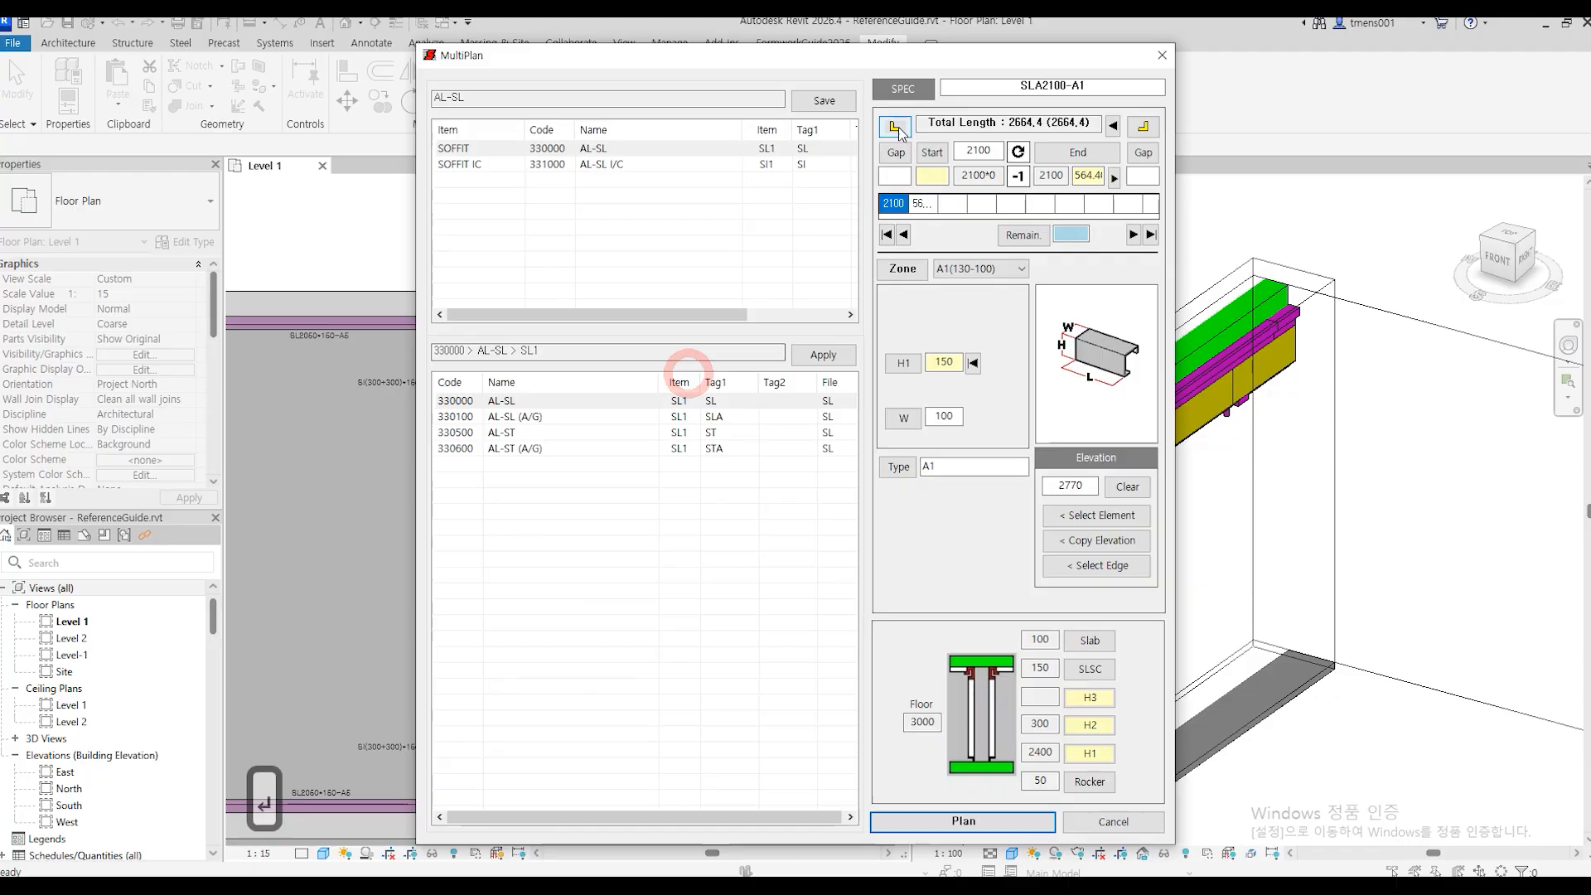
pyautogui.click(895, 126)
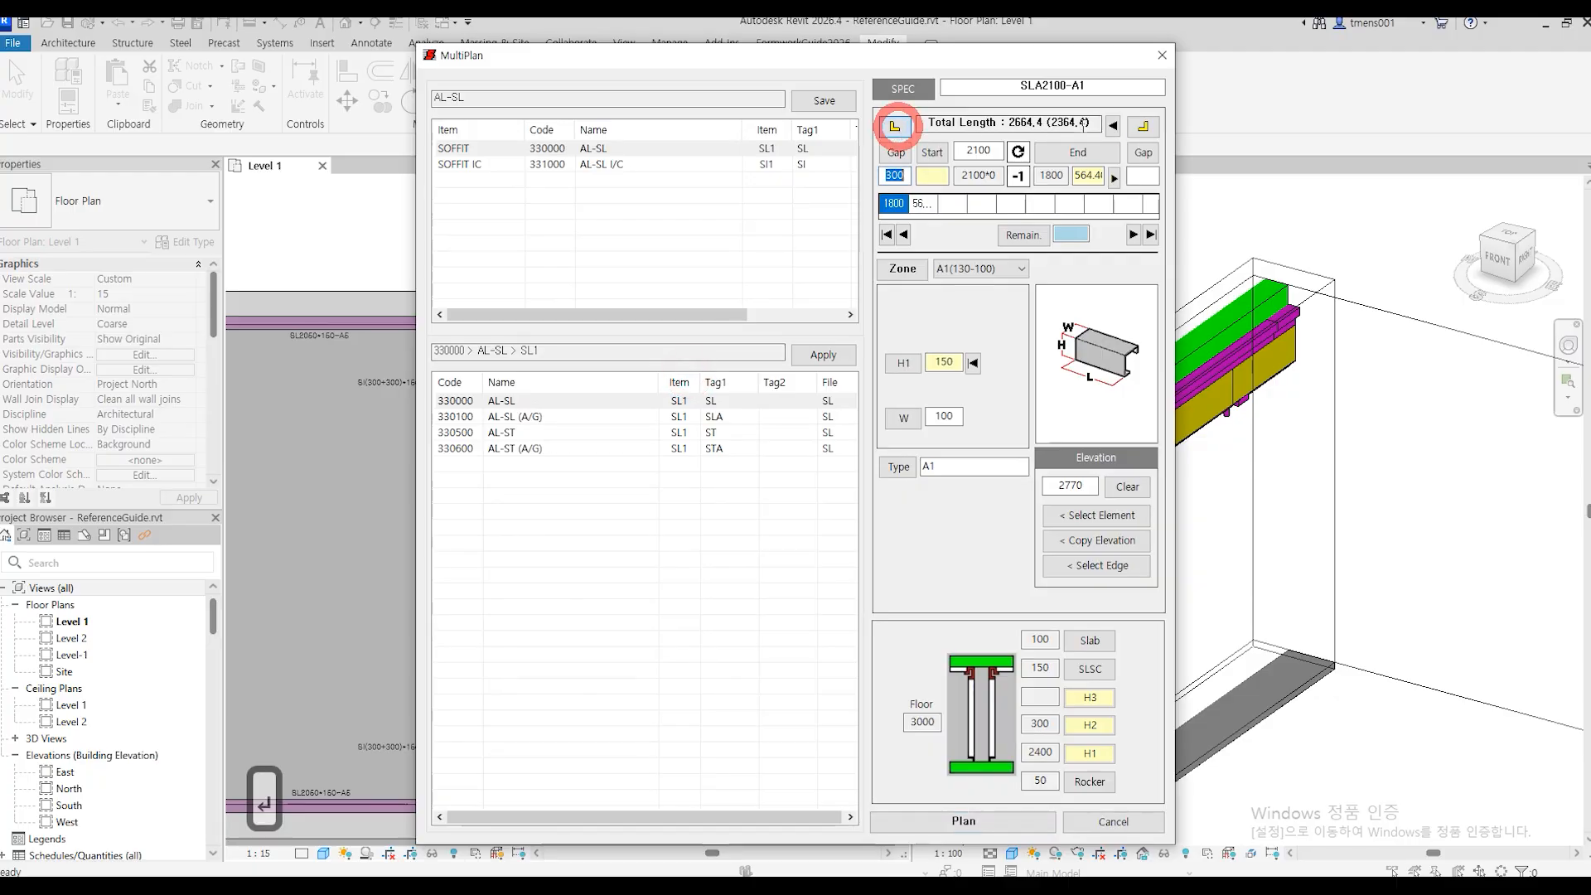
pyautogui.click(1143, 126)
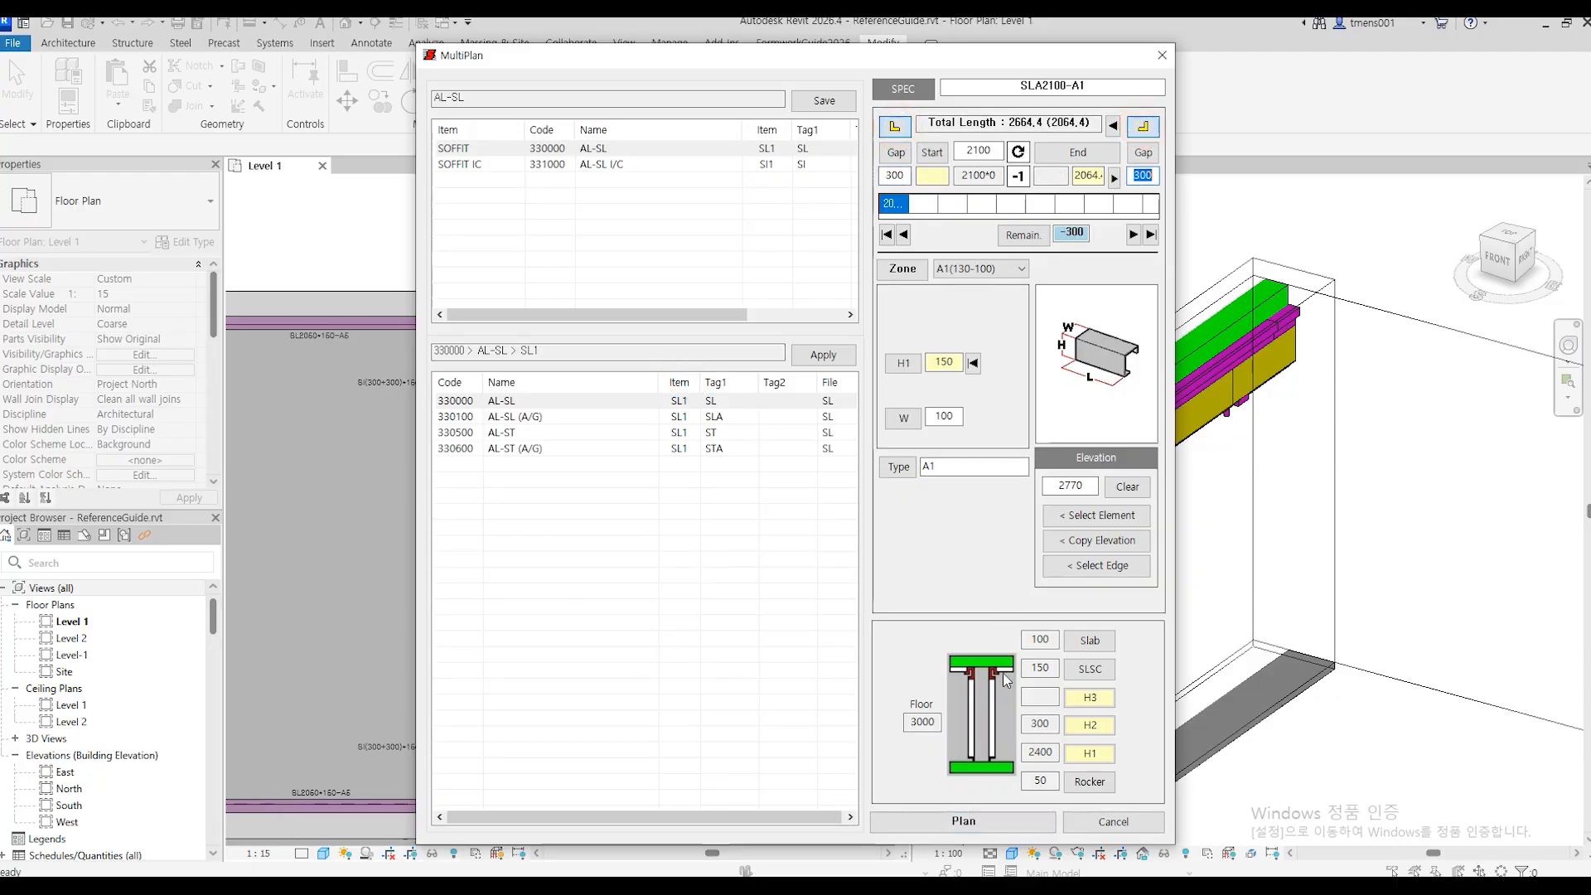
pyautogui.press('Escape')
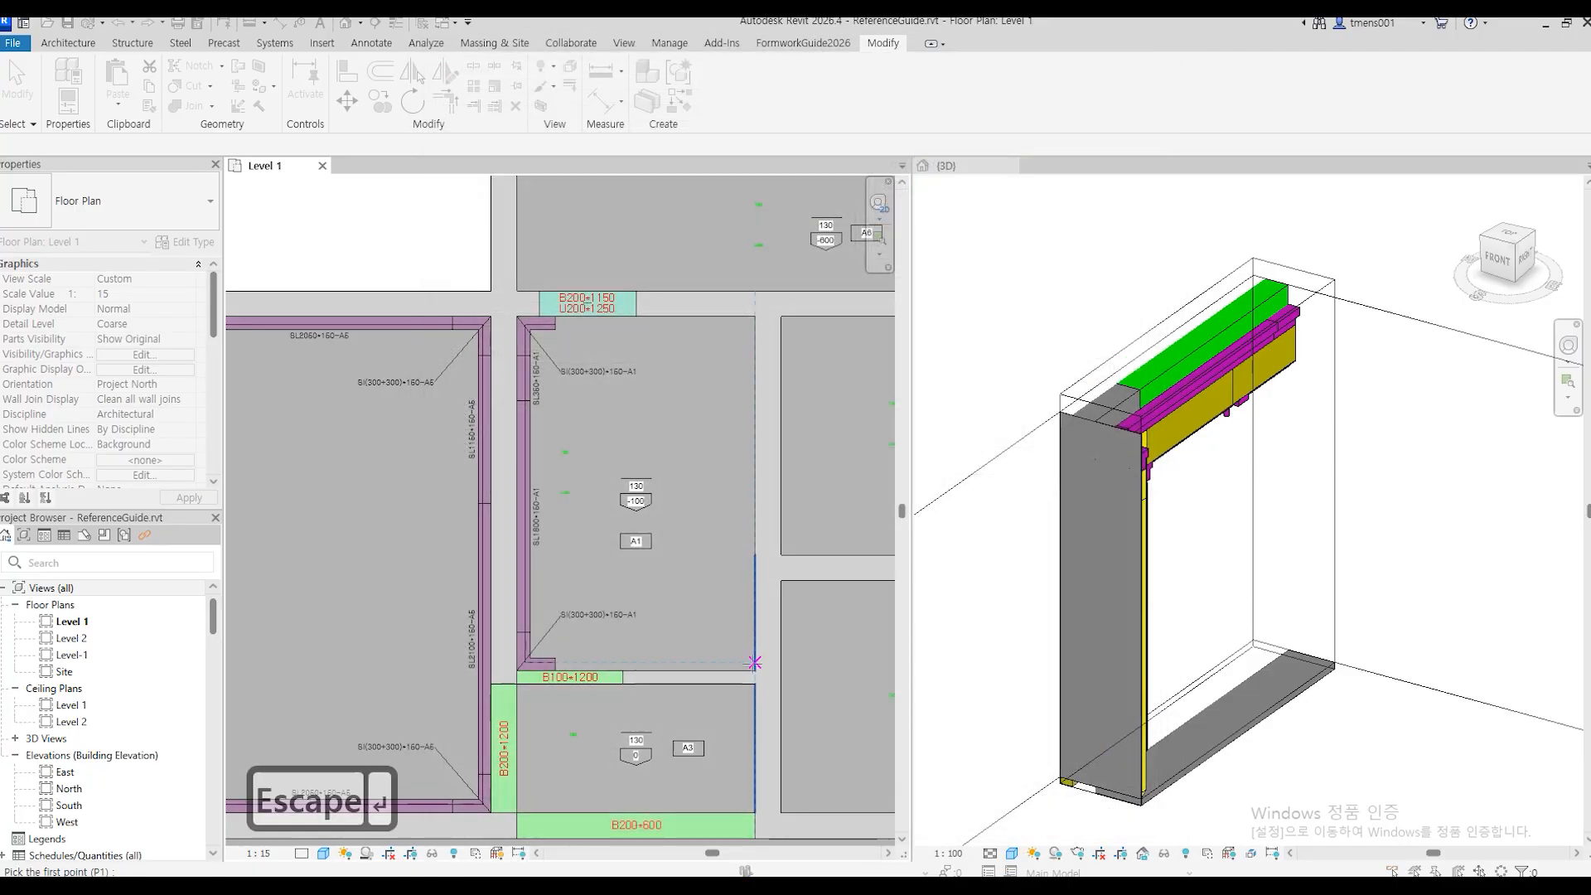
# Try to plan a soffit run along this A1 room's opposite long edge with corner pieces at both ends, and undo it.
pyautogui.click(753, 655)
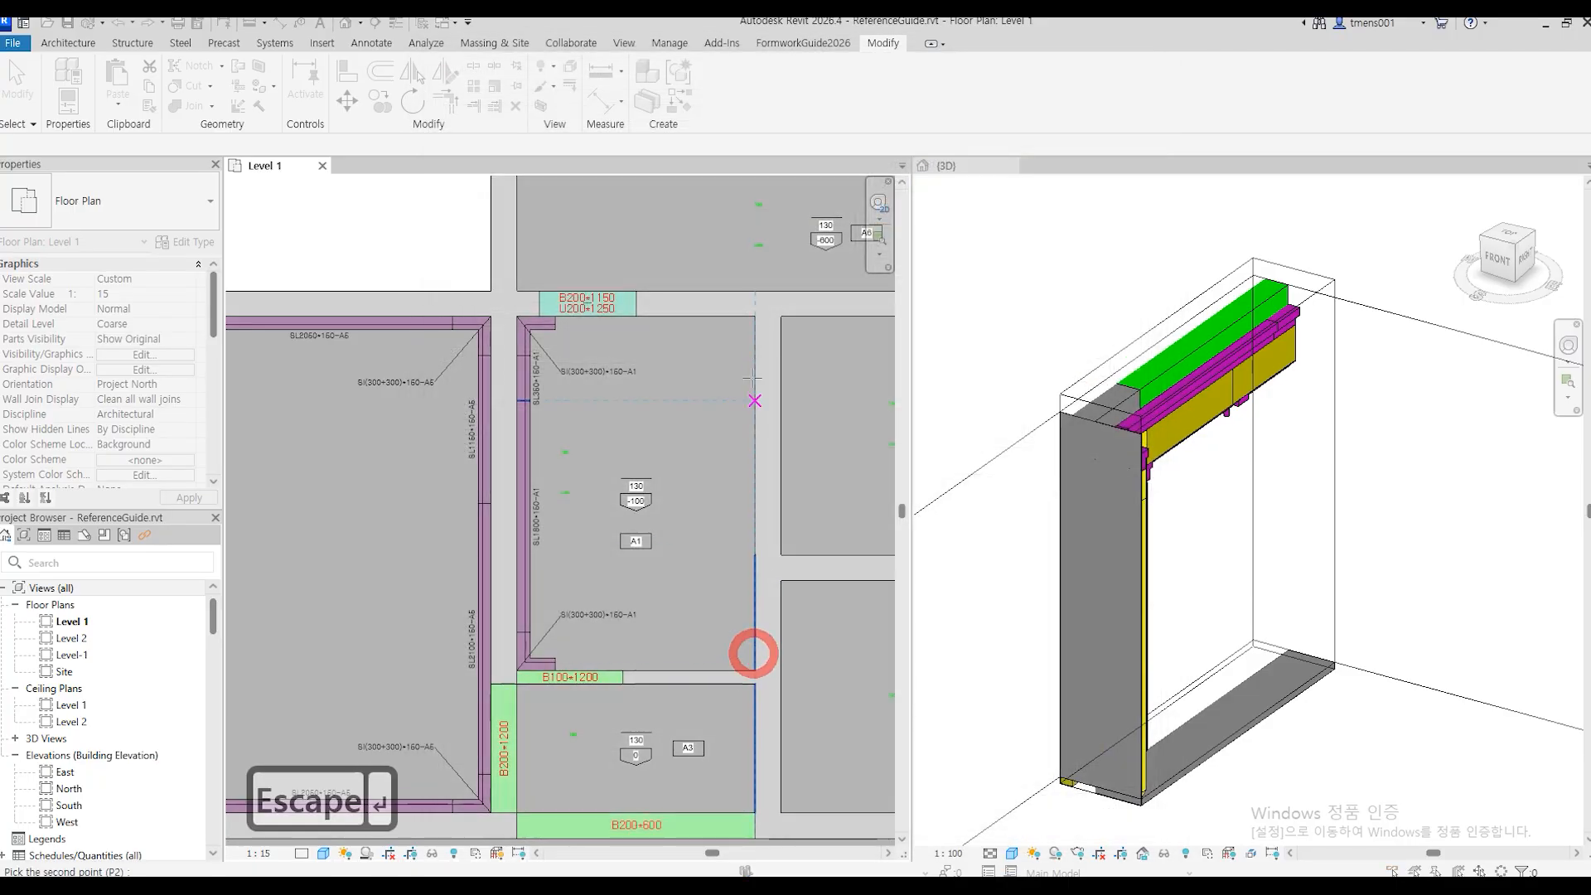
pyautogui.click(753, 310)
pyautogui.click(894, 126)
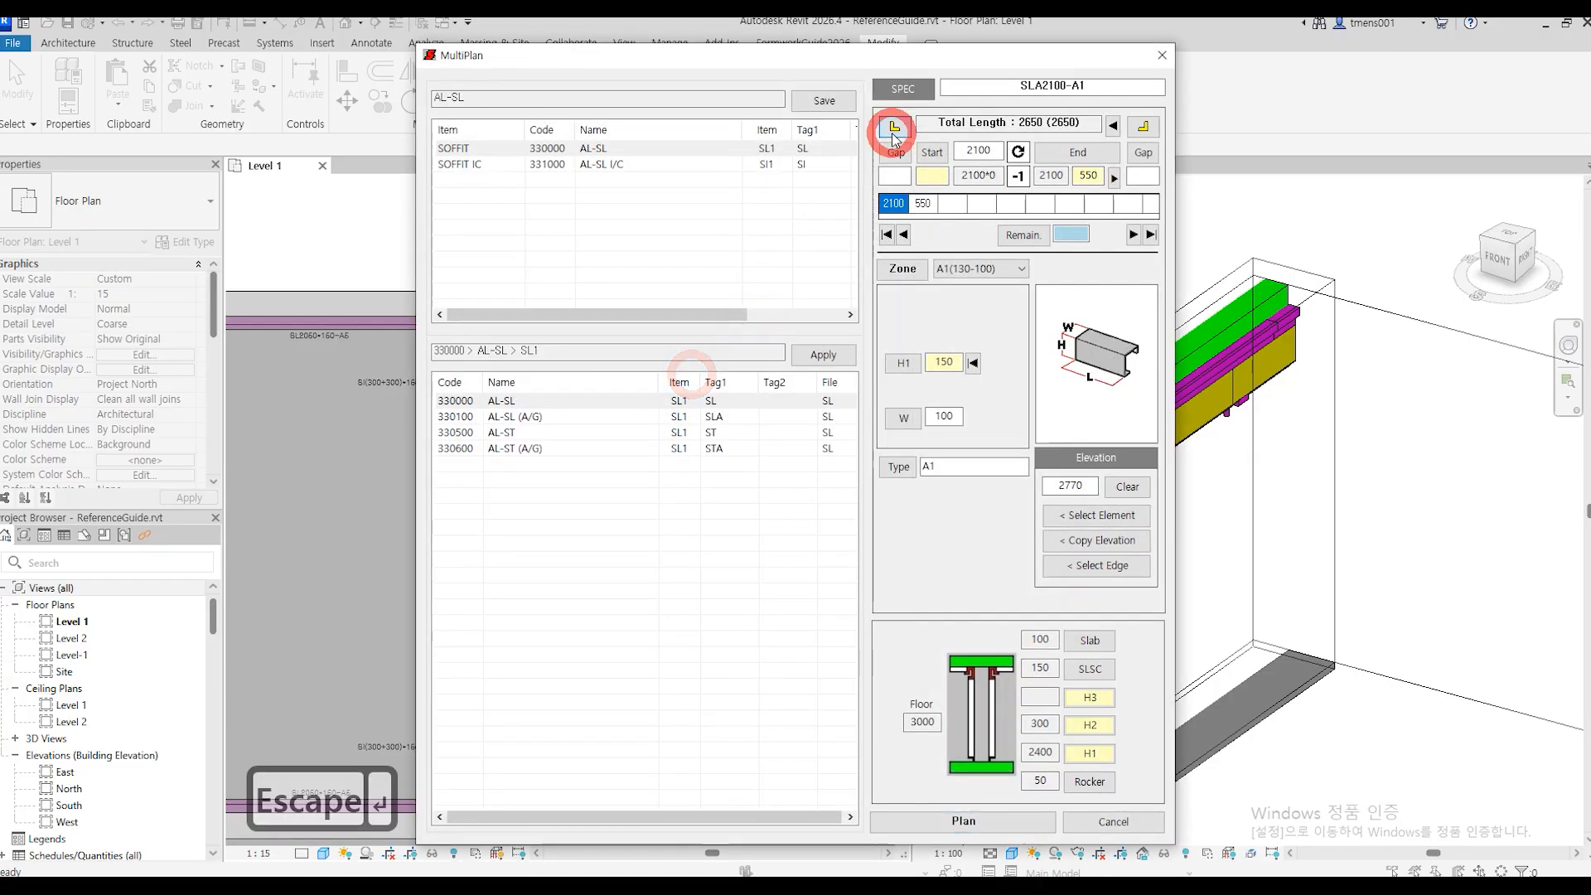
pyautogui.click(1144, 127)
pyautogui.click(1006, 822)
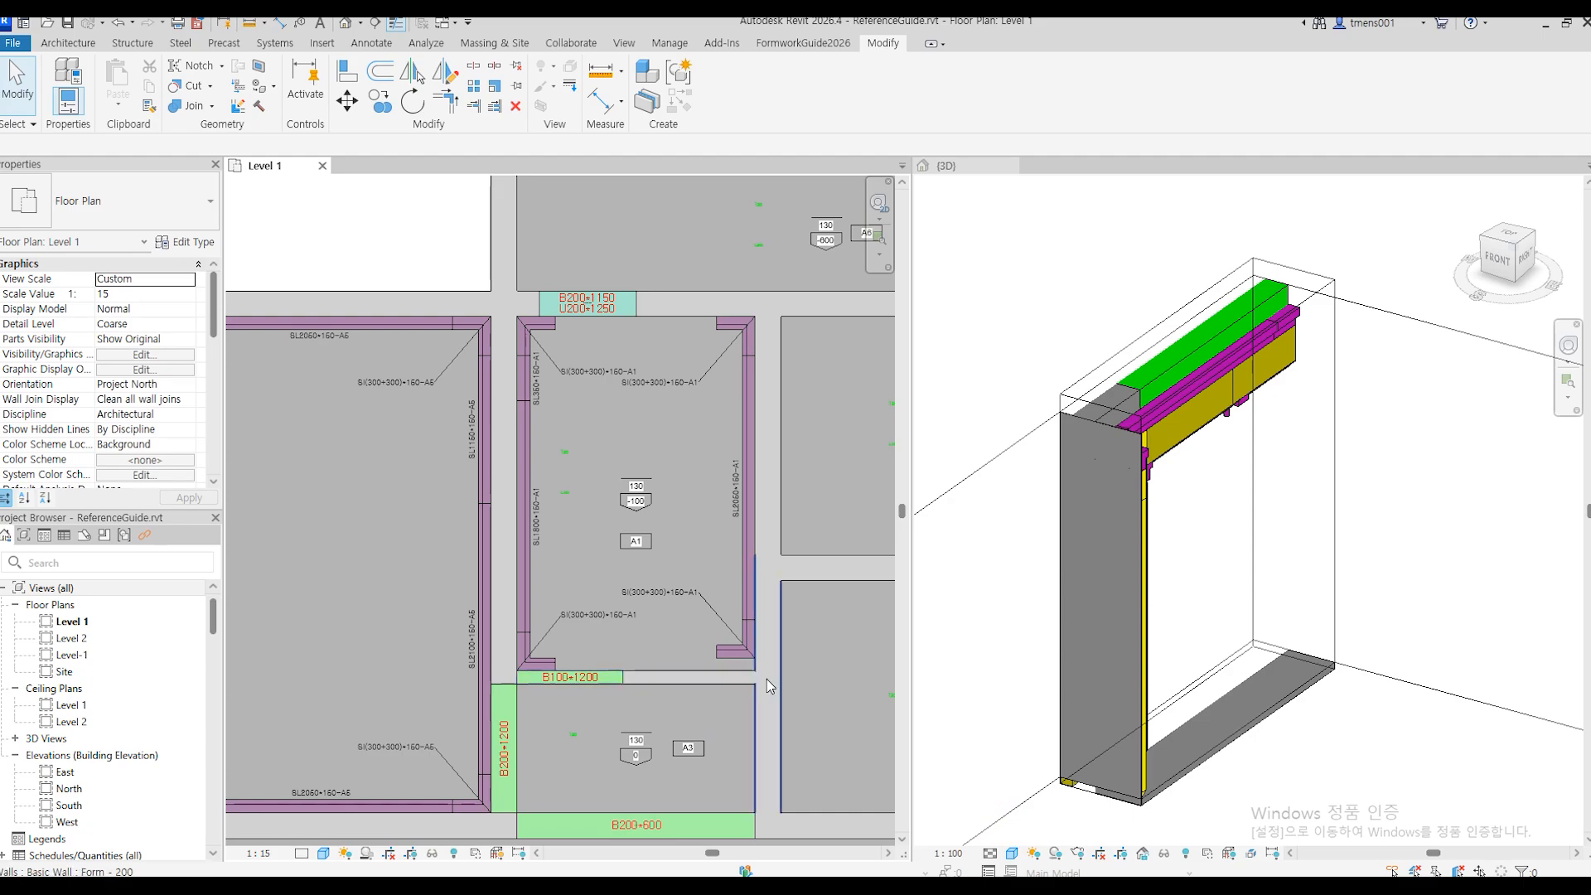
pyautogui.hotkey('ctrl', 'z')
# Plan the soffit run along this A1 room's full opposite long edge, corner to corner, with 300 corner gaps at both ends.
pyautogui.press('a')
pyautogui.press('s')
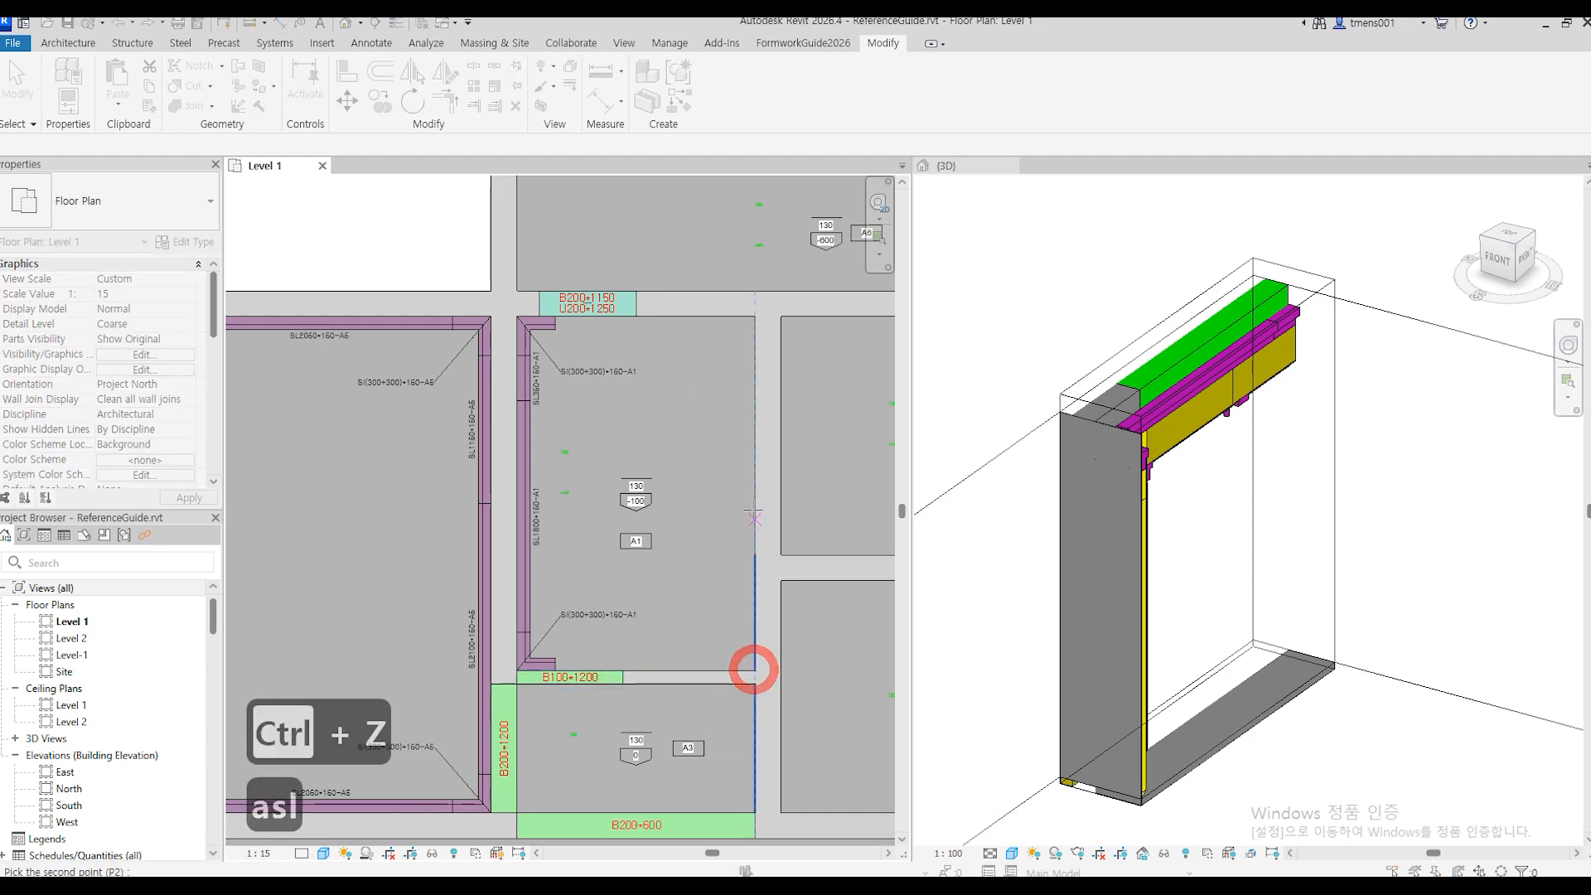
pyautogui.click(751, 312)
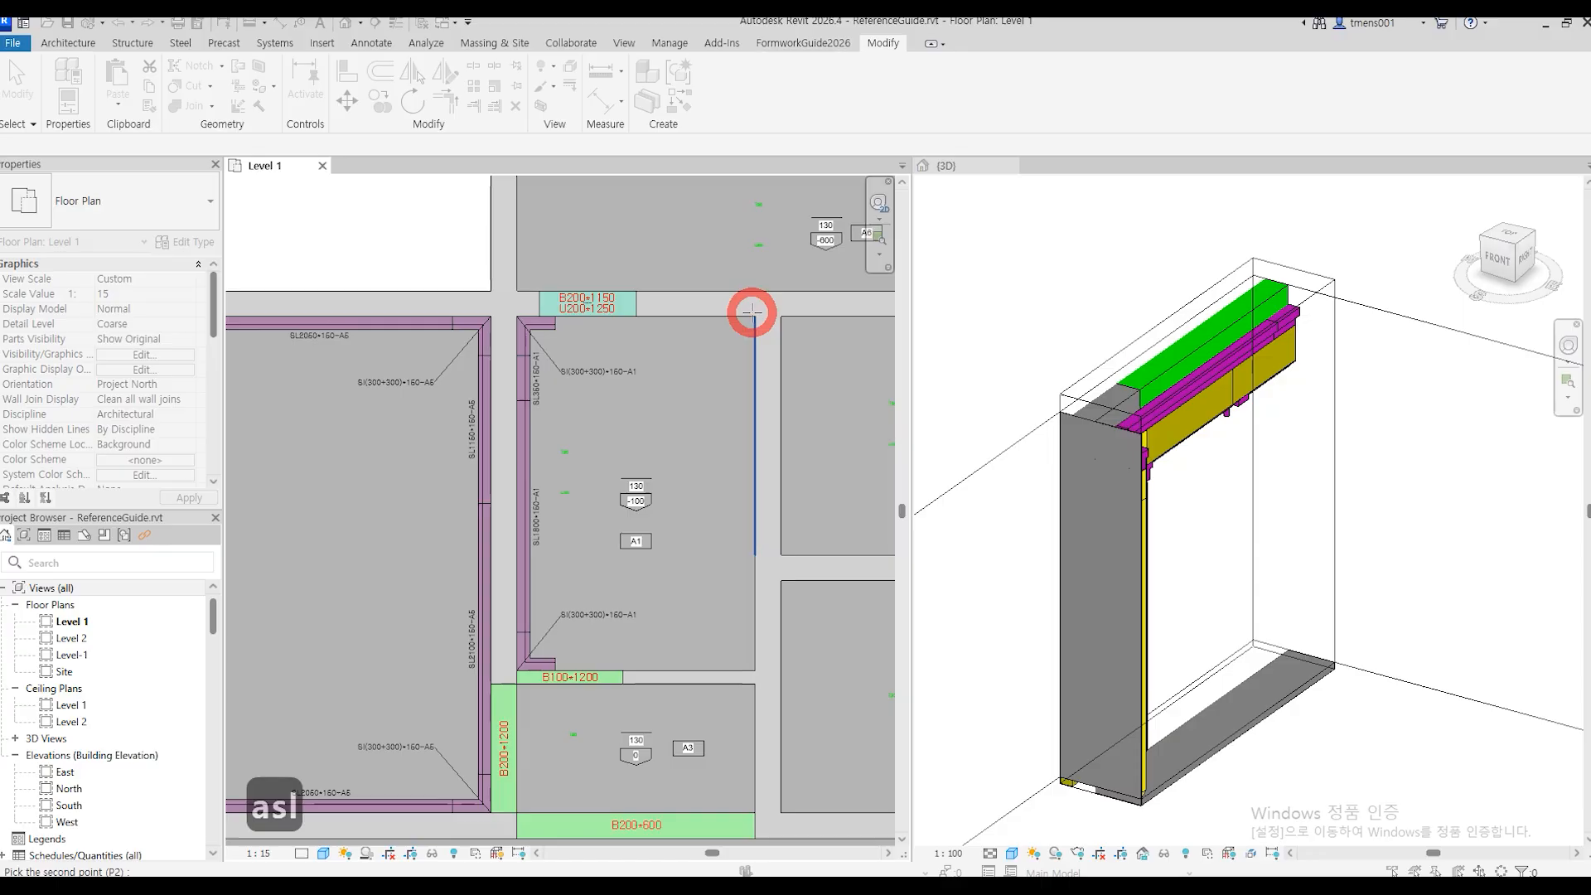
pyautogui.click(674, 399)
pyautogui.click(895, 127)
pyautogui.click(1143, 127)
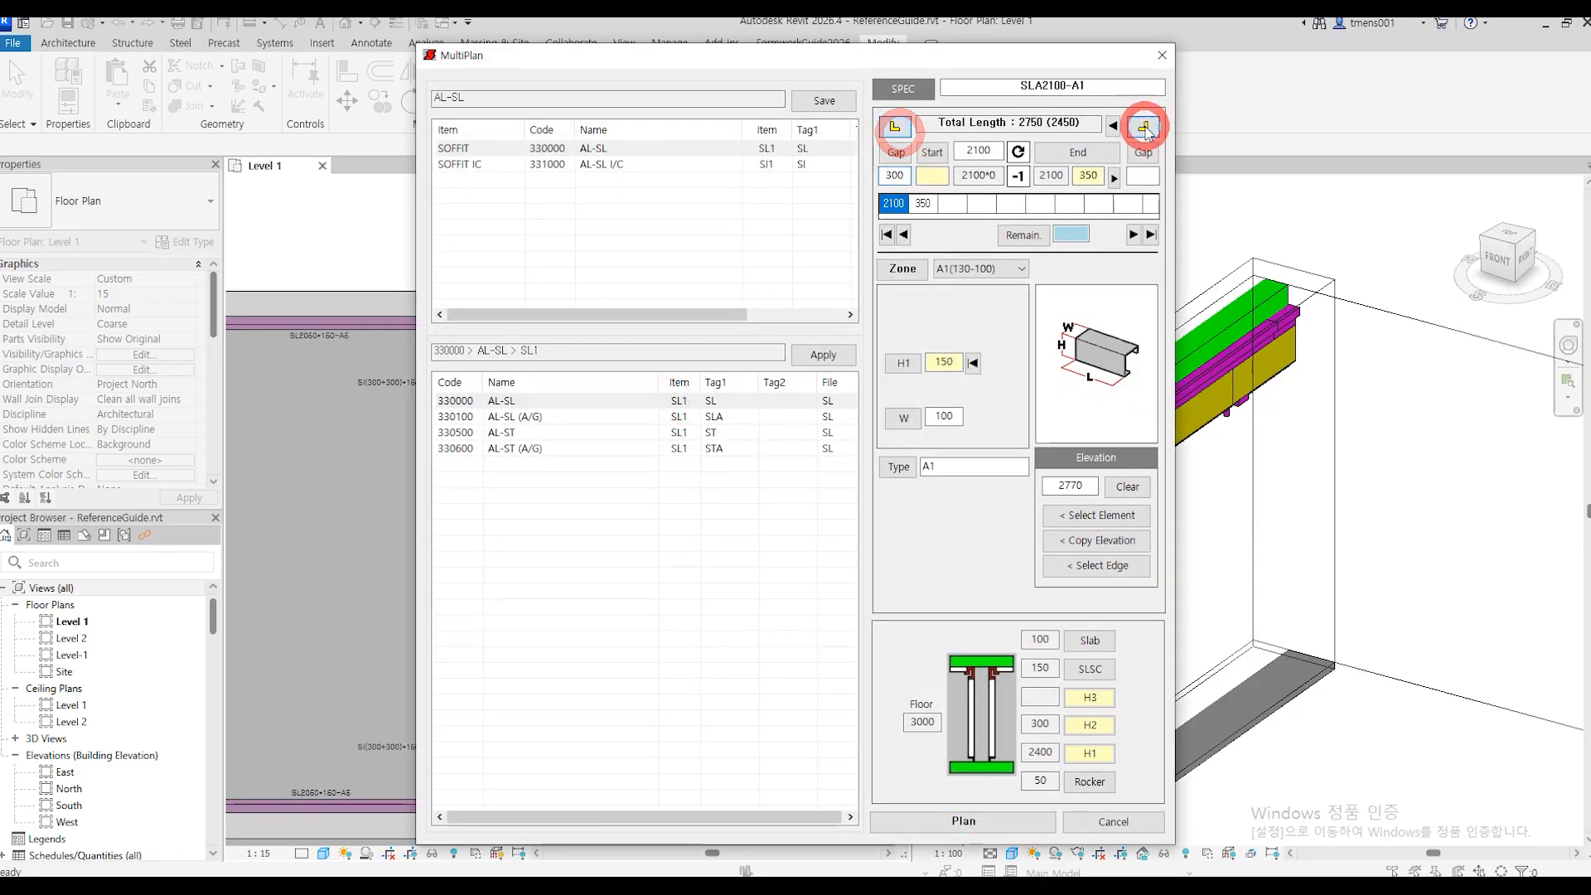
pyautogui.click(986, 827)
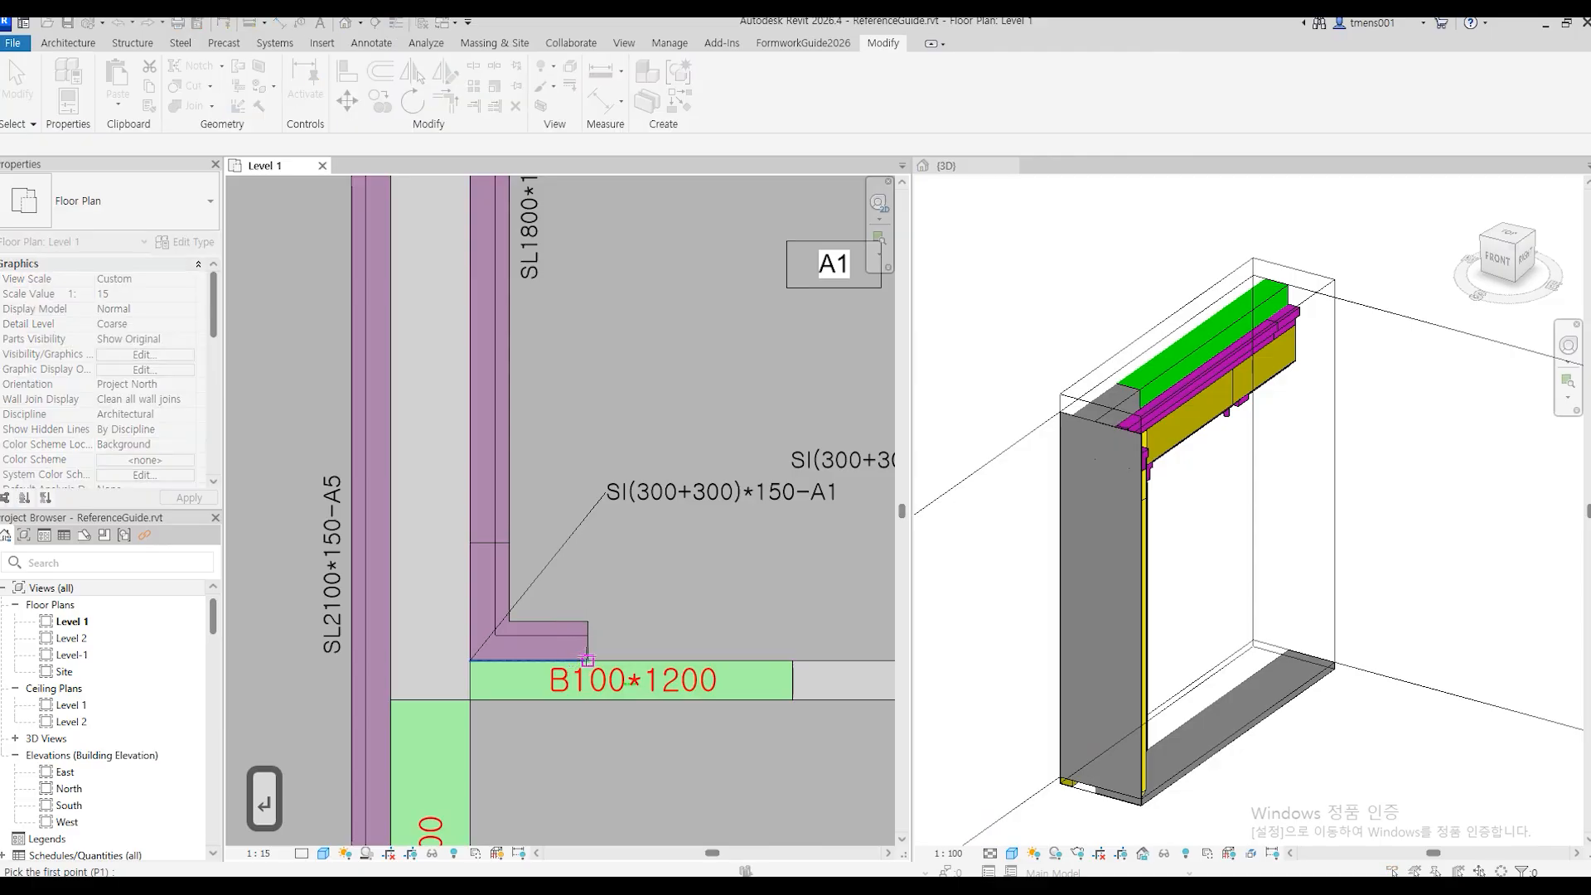
# Try to fill this A1 room's lower edge, beside the B100*1200 beam, with a soffit panel between the corner pieces, and undo it.
pyautogui.scroll(-2, 587, 659)
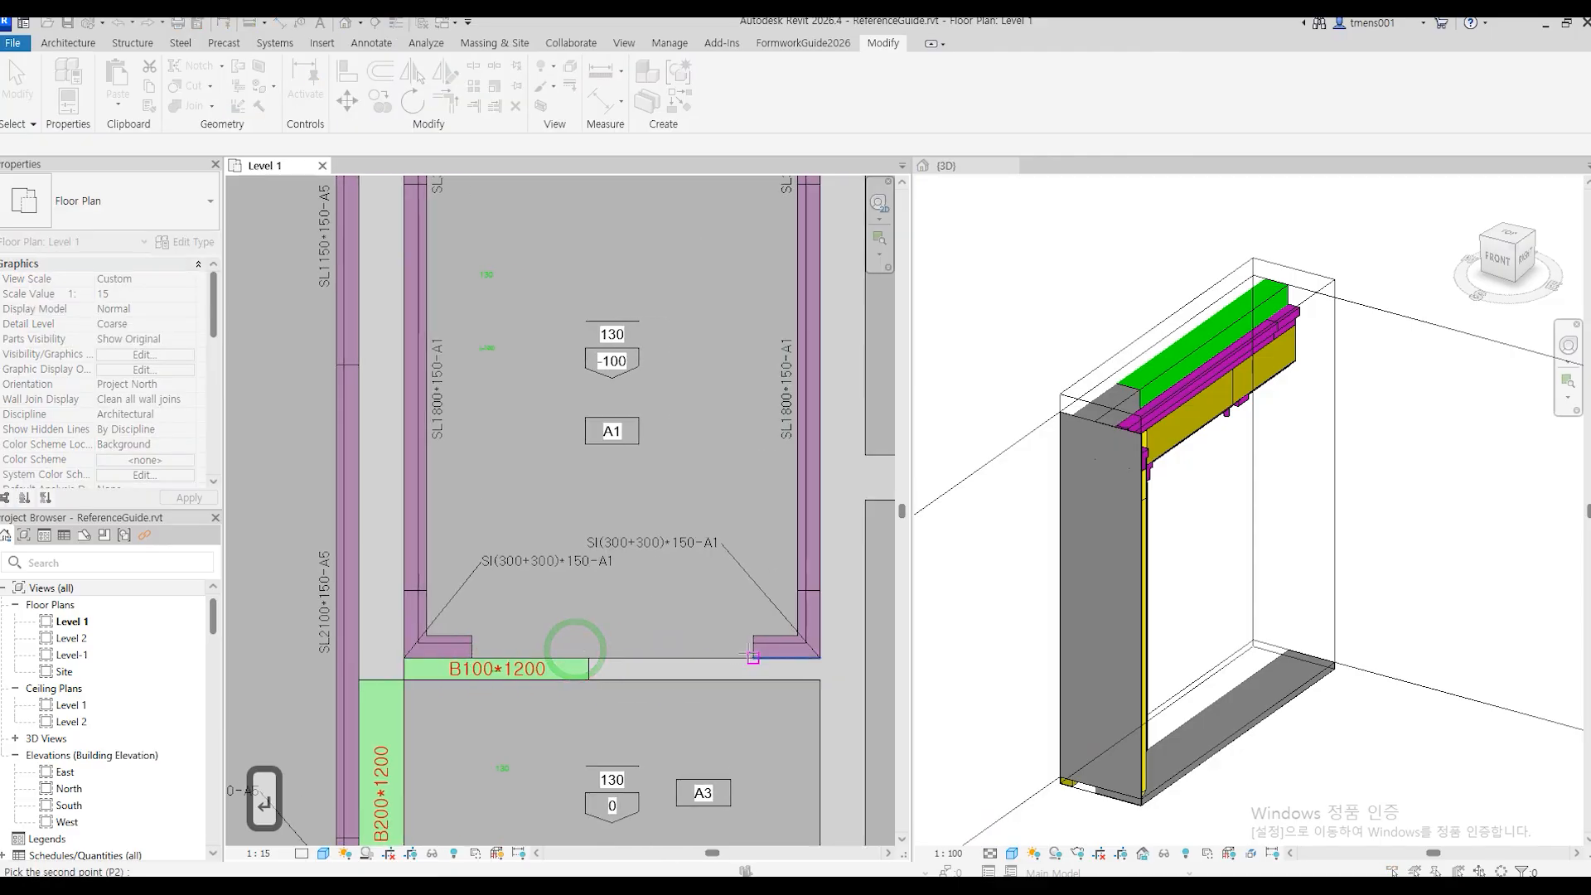
pyautogui.click(713, 591)
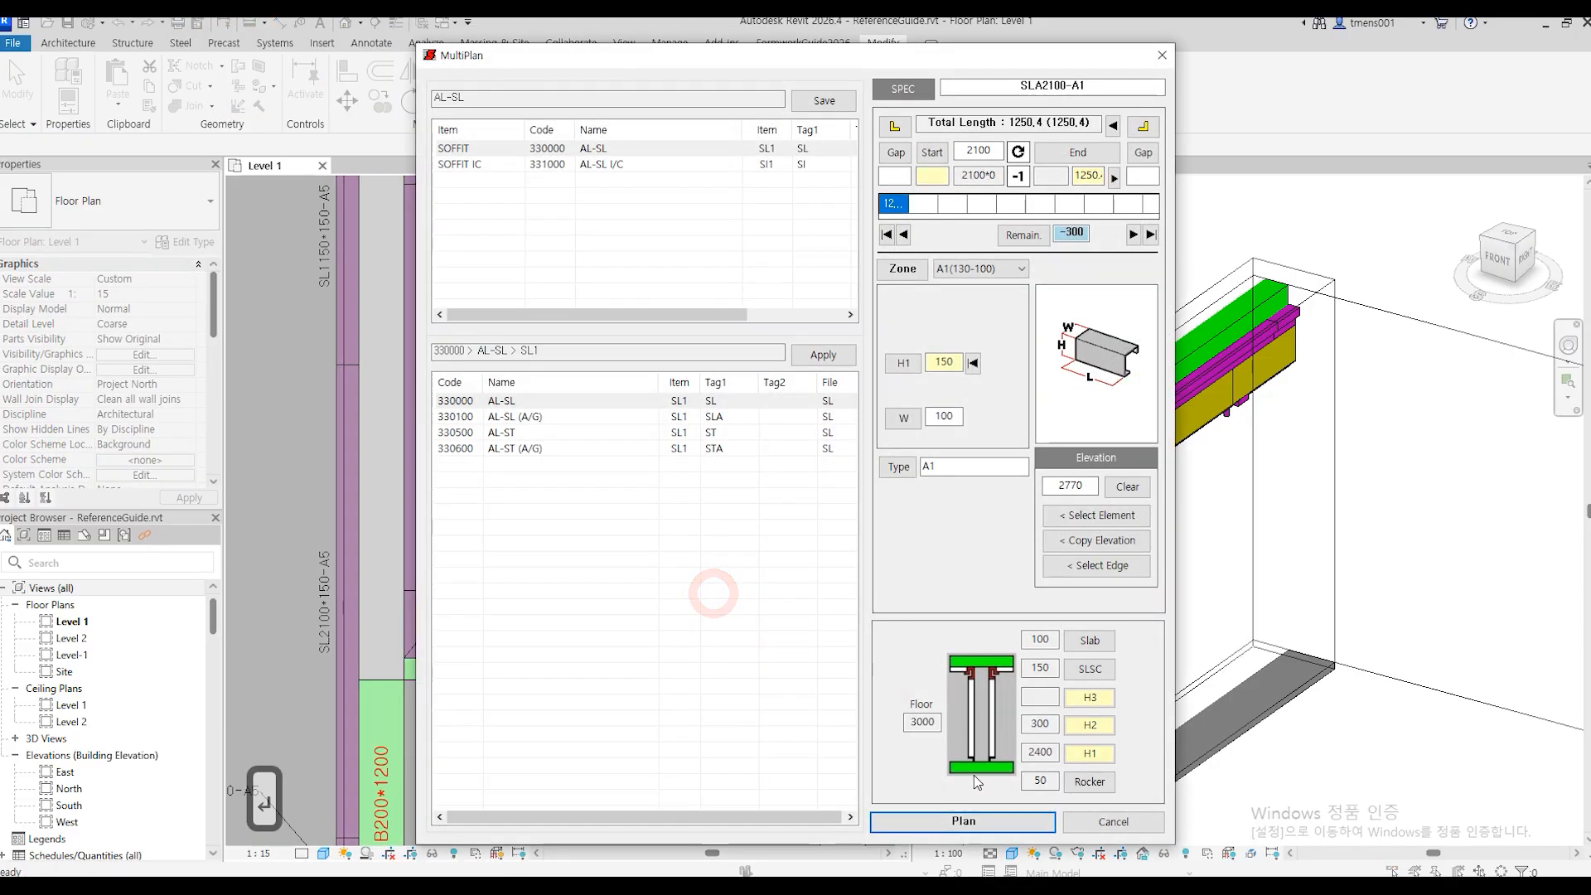
pyautogui.click(980, 823)
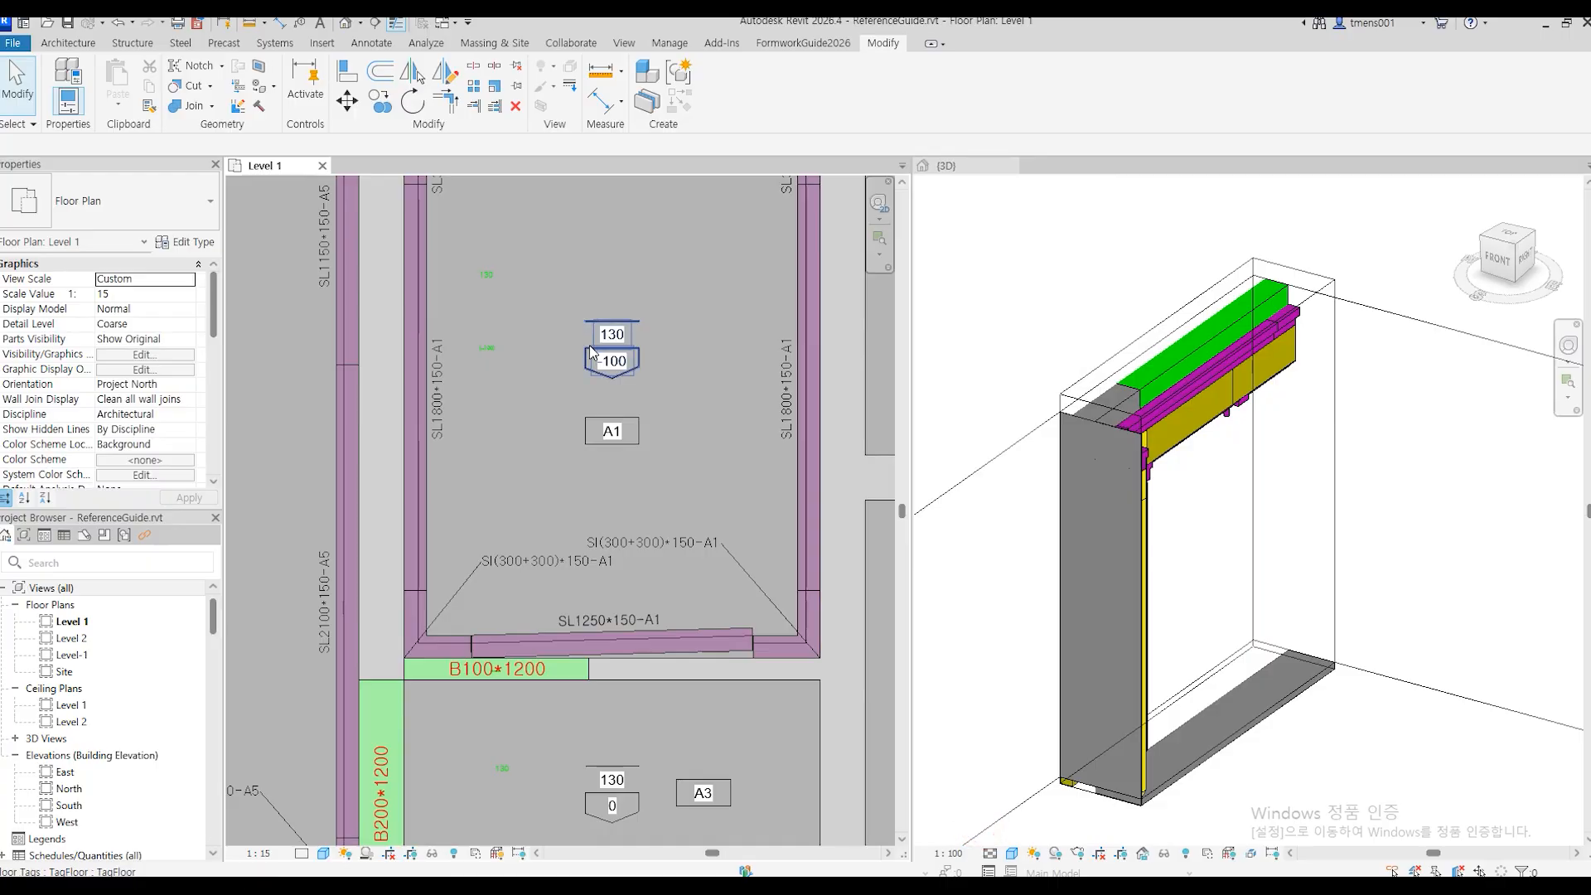
pyautogui.hotkey('ctrl', 'z')
# Fill this A1 room's lower edge beside the B100*1200 beam with soffit panels, aligned to the wall-side ends of both corner pieces.
pyautogui.press('a')
pyautogui.press('s')
pyautogui.press('l')
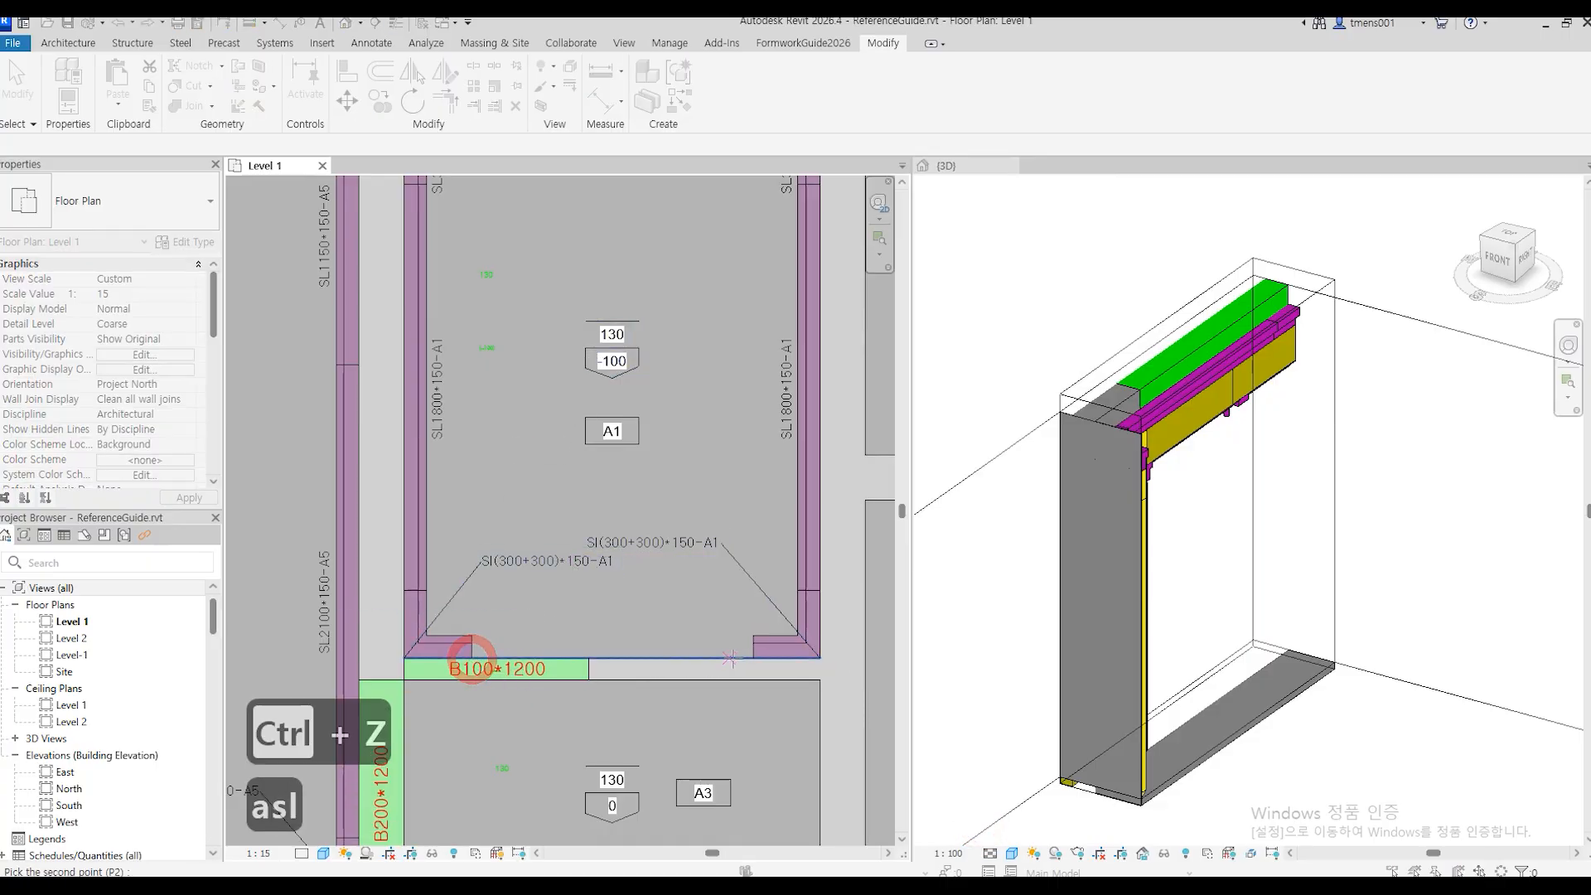
pyautogui.click(703, 590)
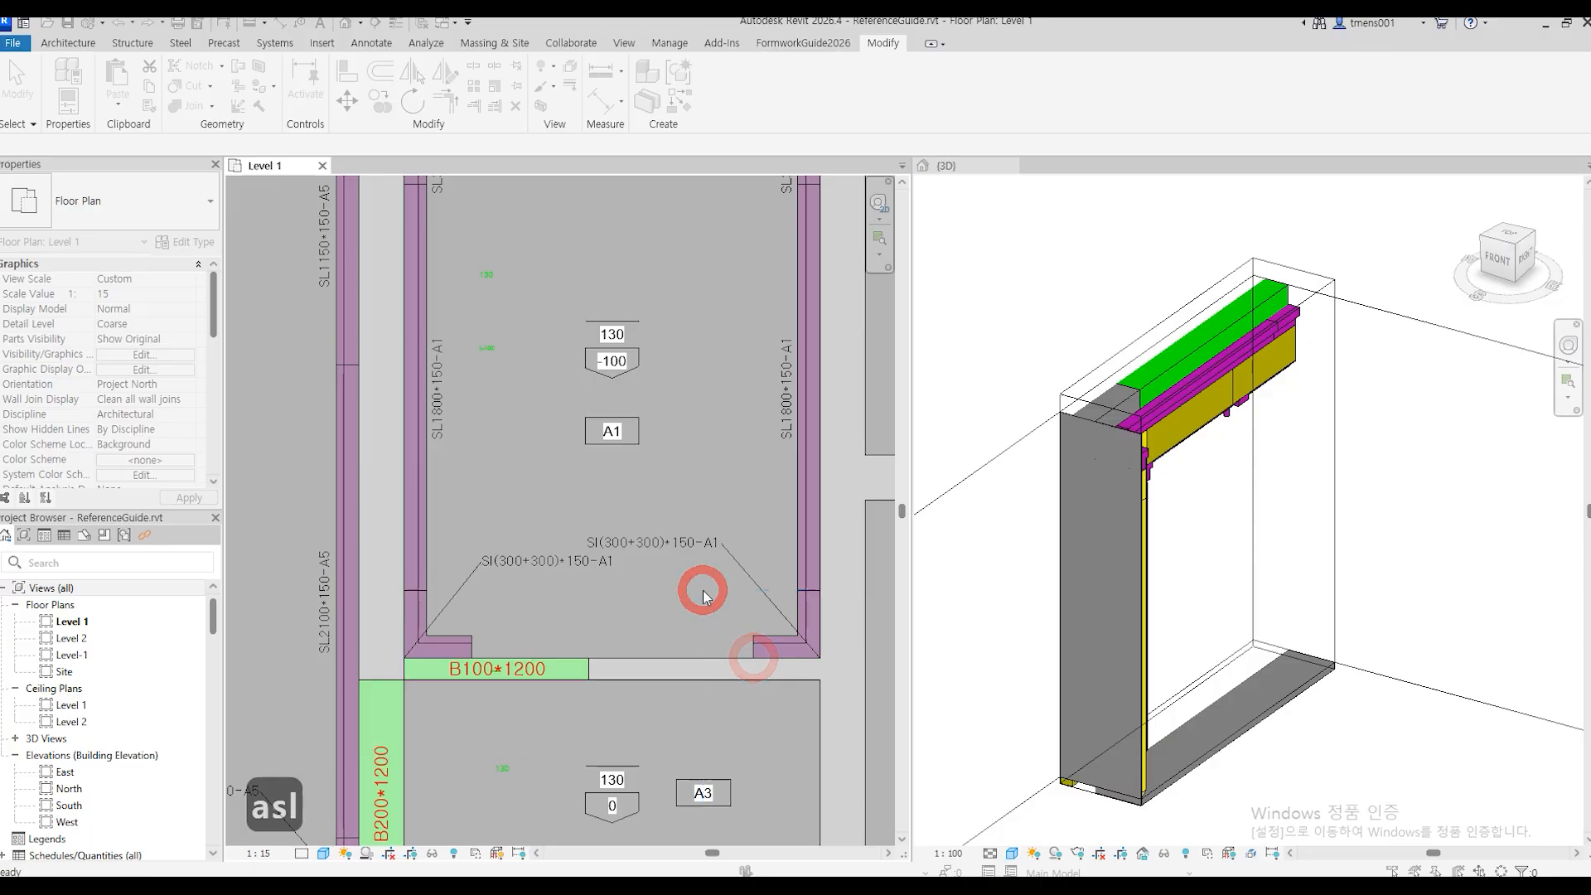
pyautogui.press('Return')
# Fill the A1 room's upper edge, beside the B200*1150 beam, with a soffit panel between the two corner pieces.
pyautogui.moveTo(706, 352); pyautogui.dragTo(721, 670, button='middle')
pyautogui.press('Return')
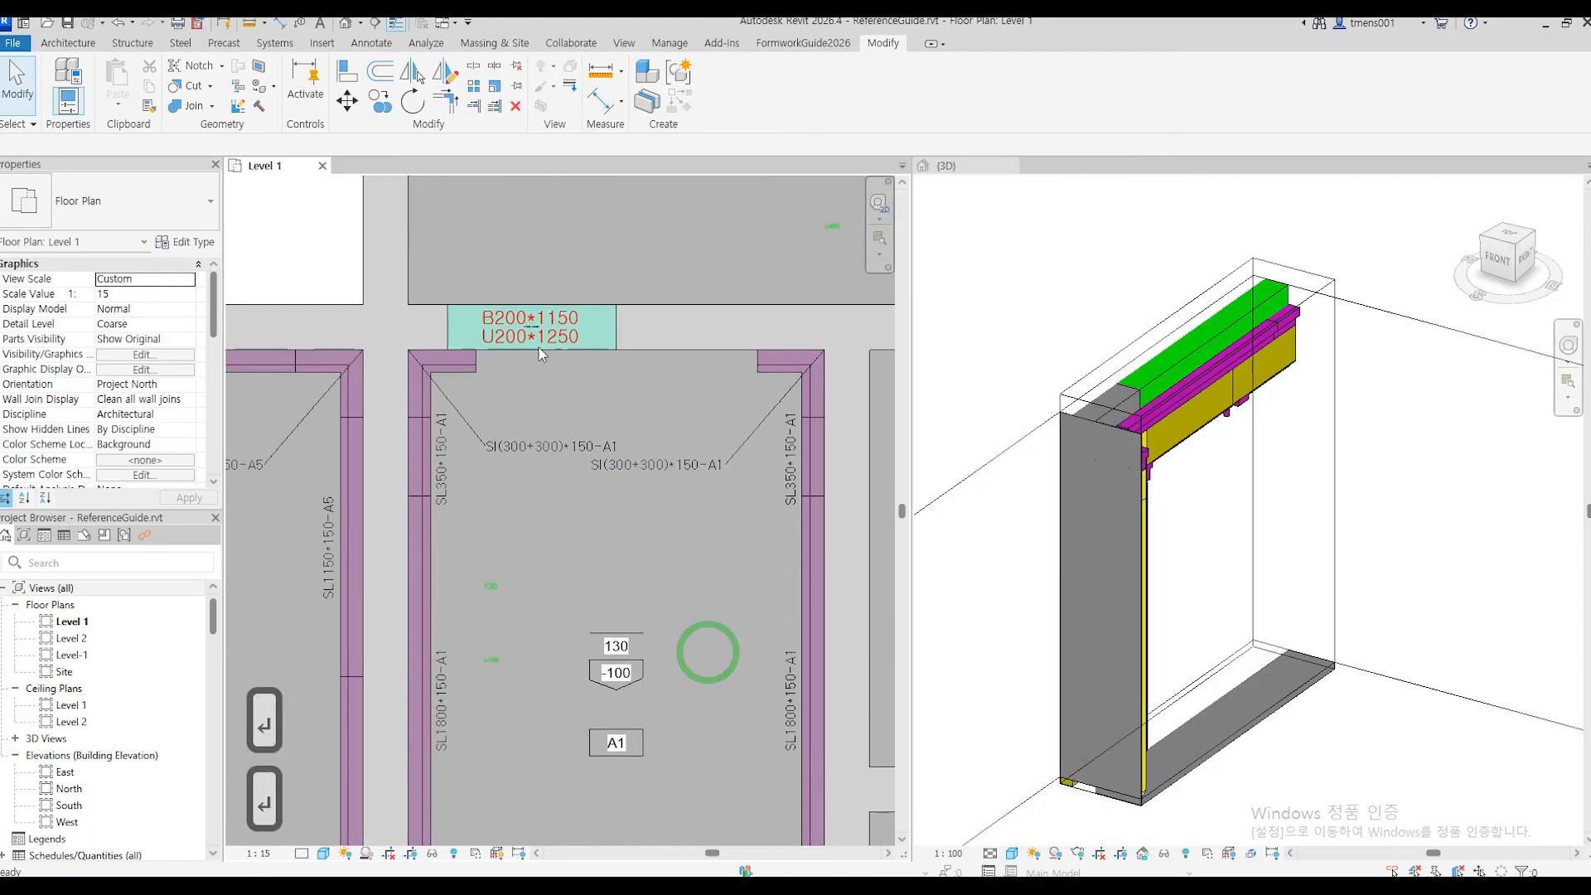
pyautogui.click(476, 350)
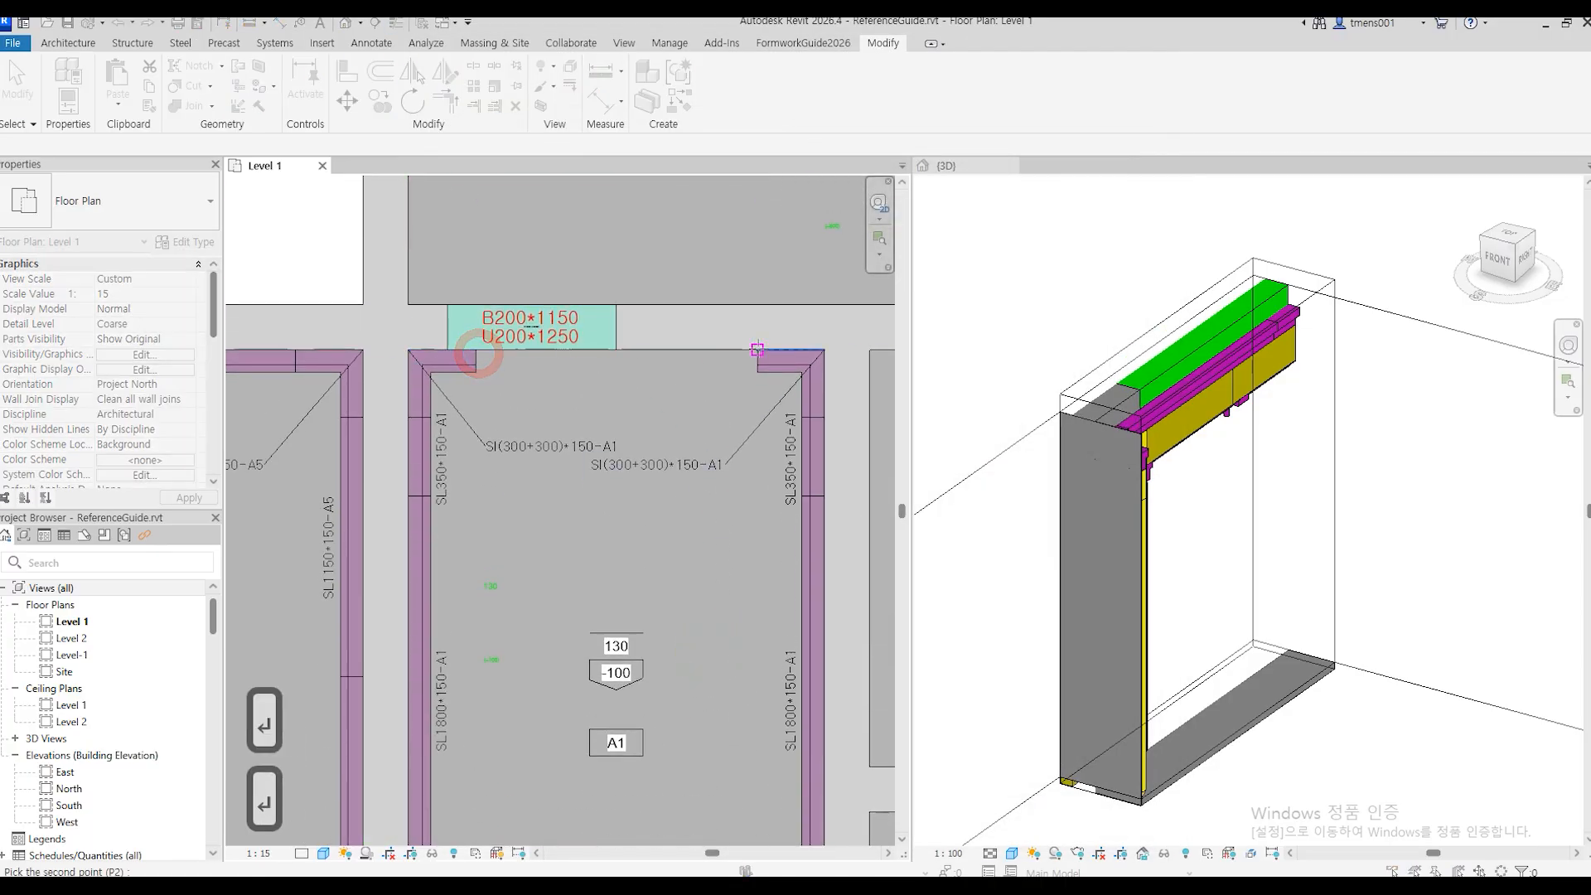
pyautogui.press('Return')
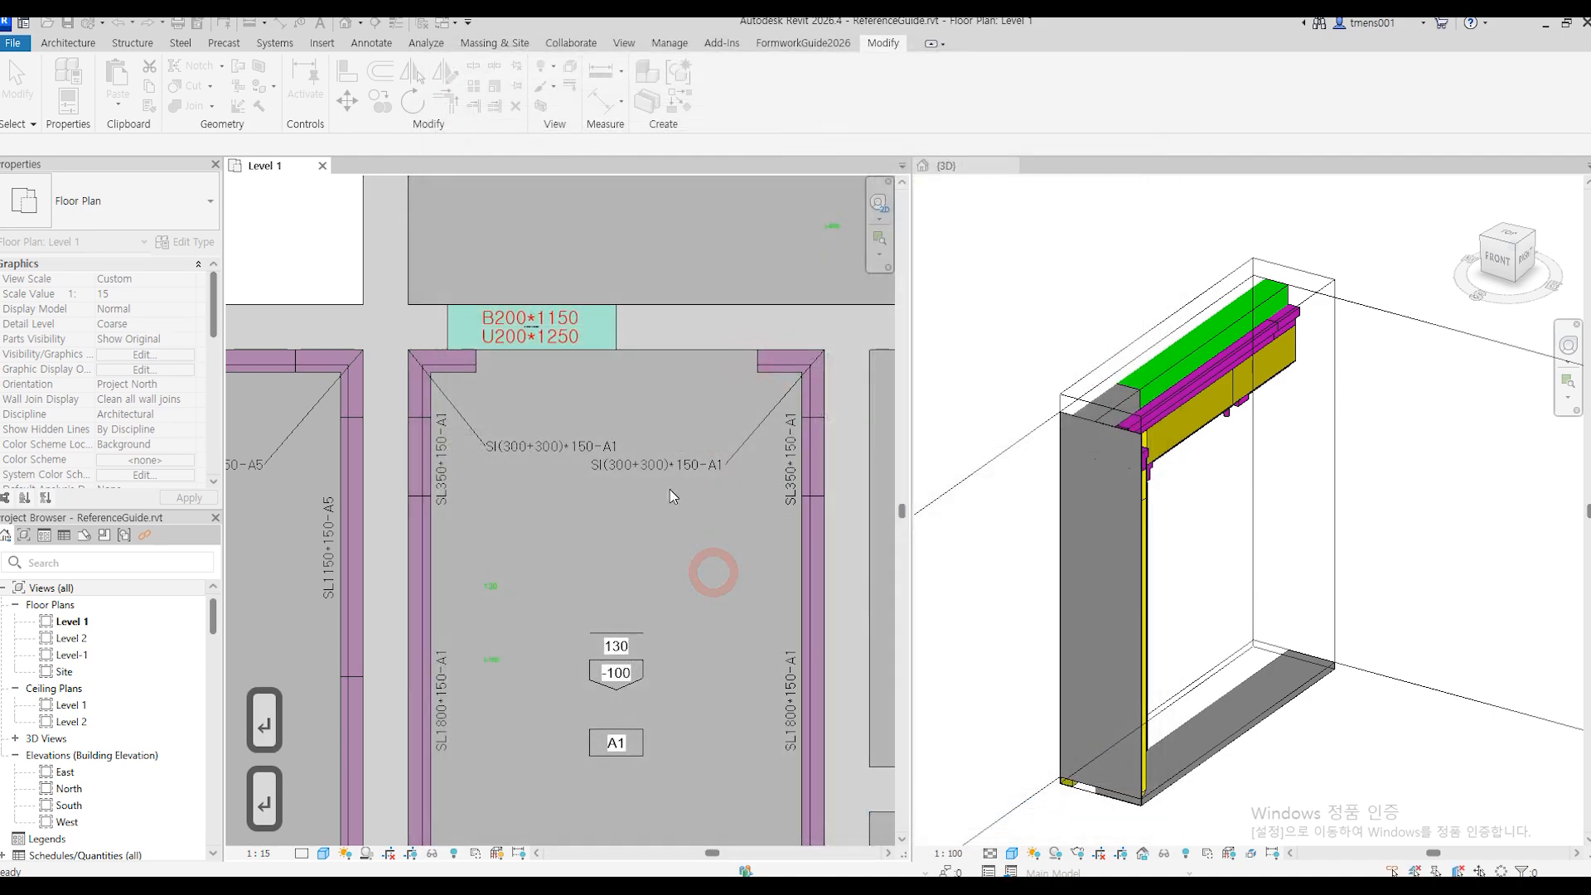
# Plan a soffit run along the small A3 room's edge beside the B200*600 beam, with 300 corner gaps at both ends and zone A3(130).
pyautogui.scroll(-5, 630, 436)
pyautogui.moveTo(679, 645); pyautogui.dragTo(696, 433, button='middle')
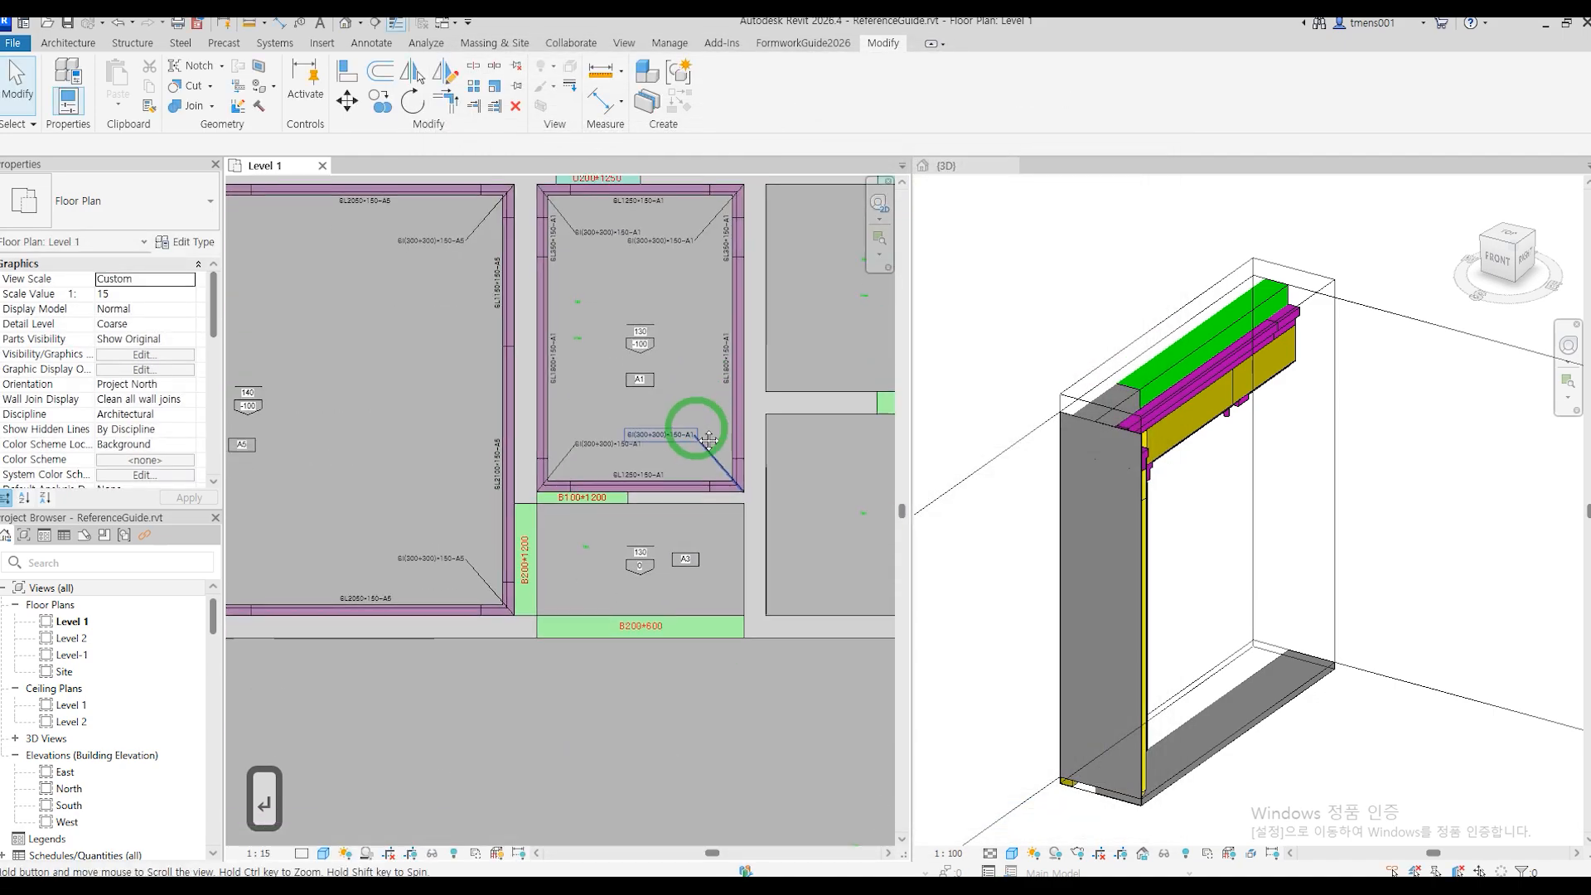
pyautogui.scroll(5, 643, 554)
pyautogui.moveTo(666, 598); pyautogui.dragTo(637, 628, button='middle')
pyautogui.press('Return')
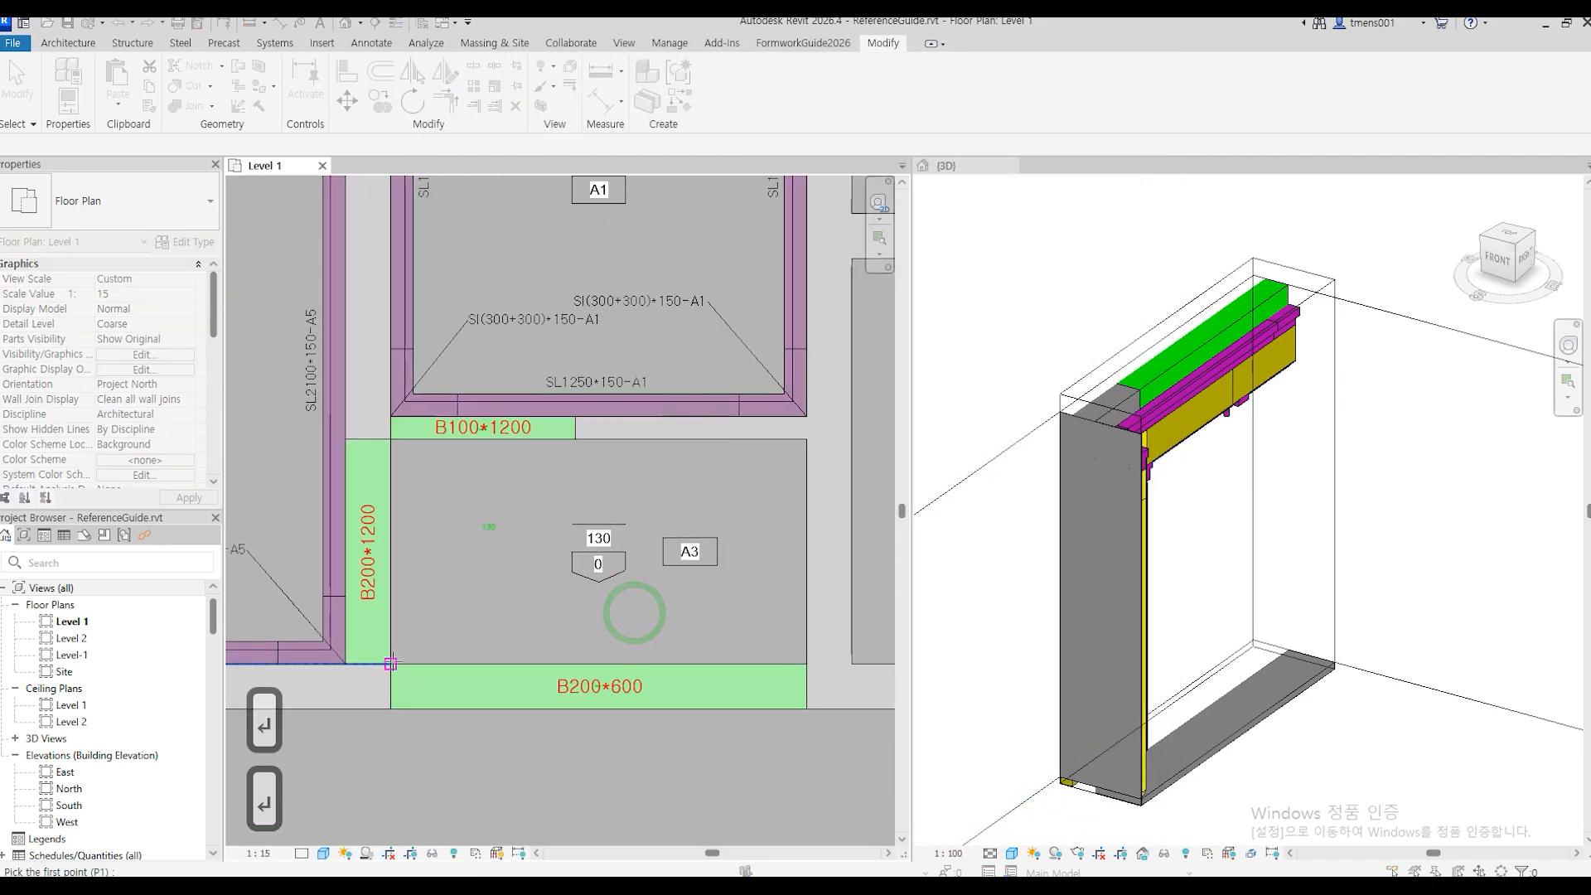
pyautogui.click(392, 662)
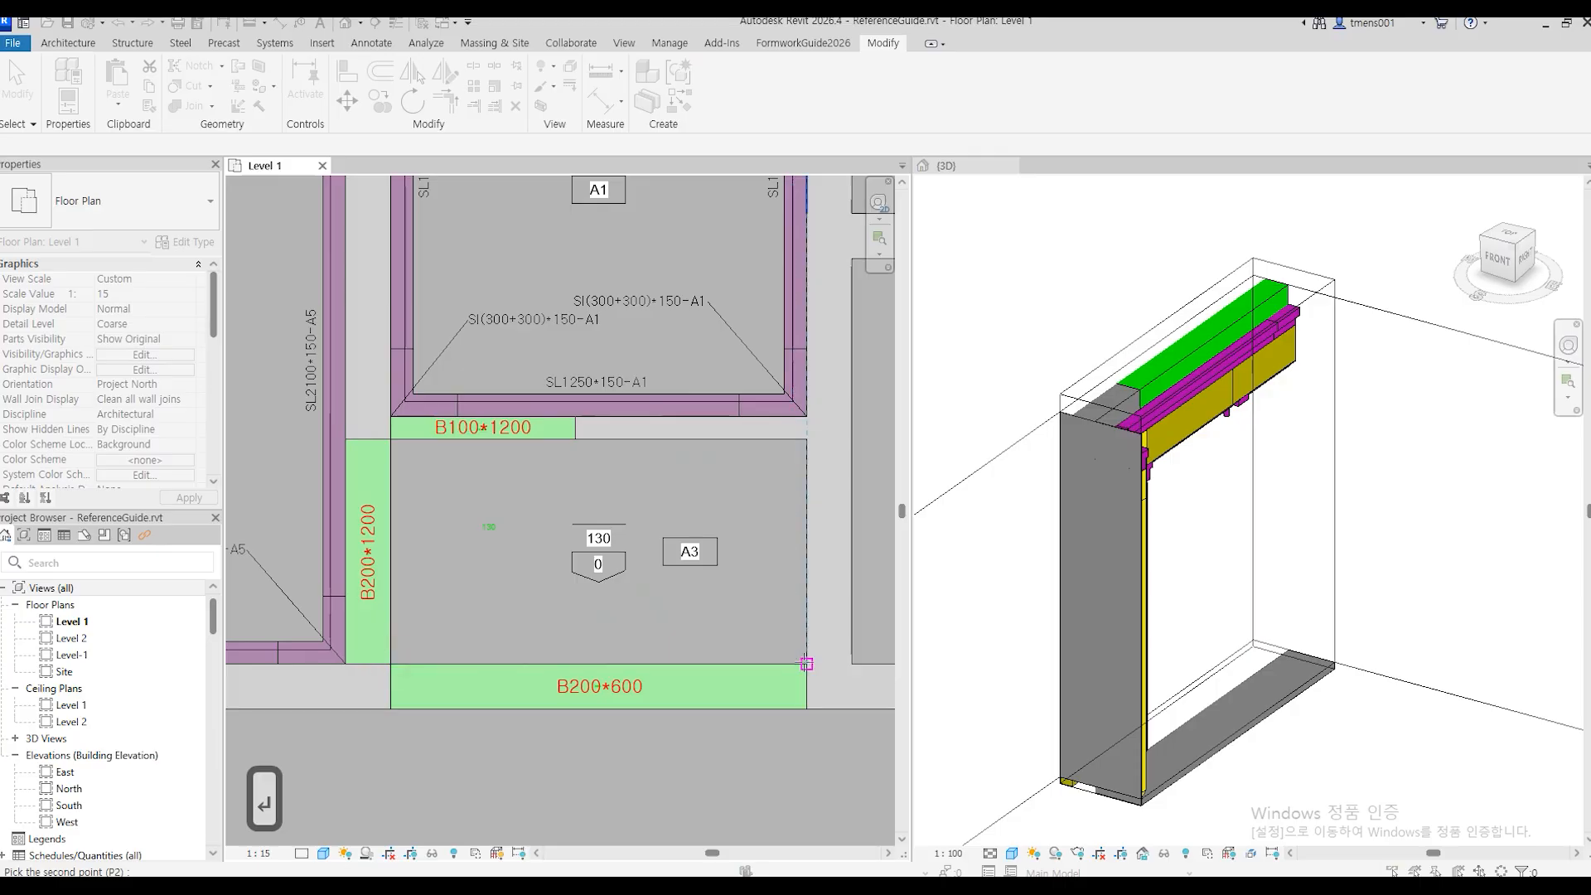
pyautogui.click(771, 598)
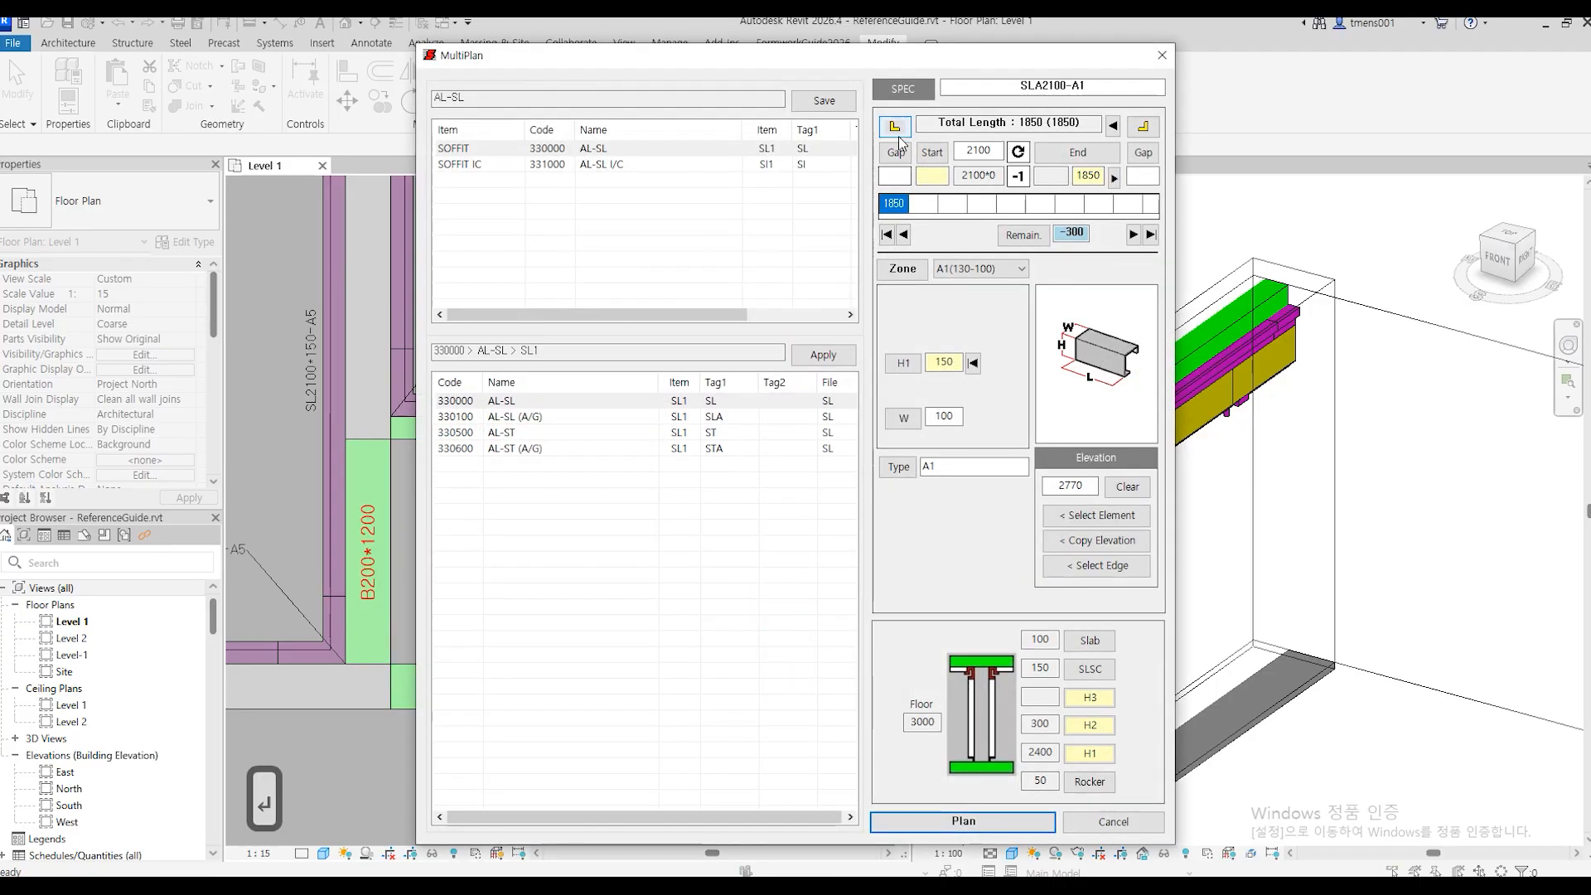
pyautogui.click(895, 126)
pyautogui.click(1143, 126)
pyautogui.click(966, 268)
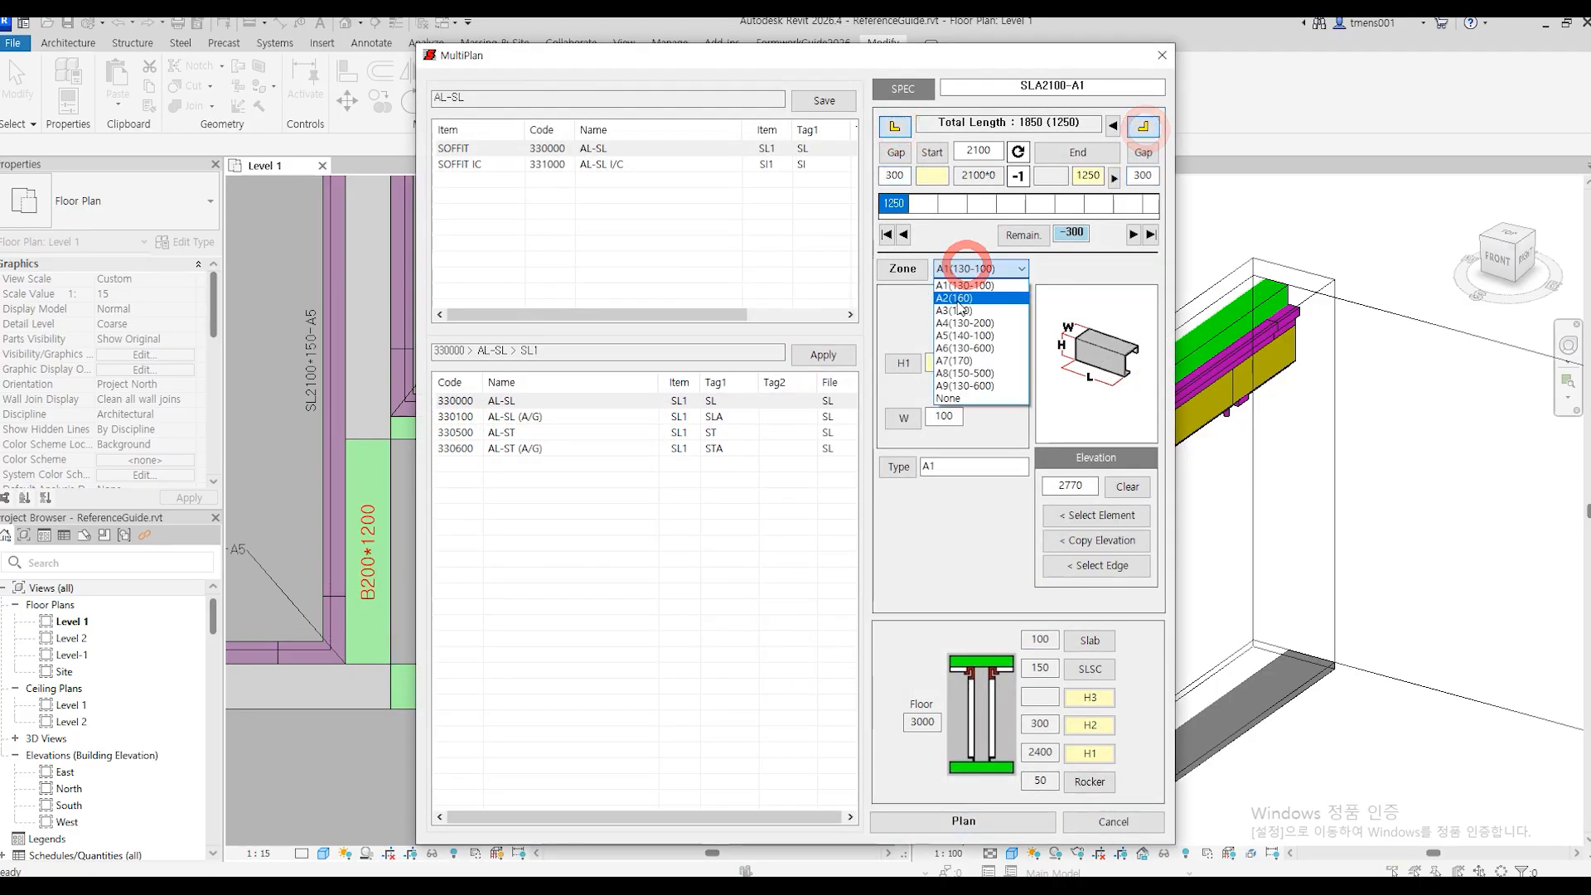
pyautogui.click(957, 309)
pyautogui.click(970, 820)
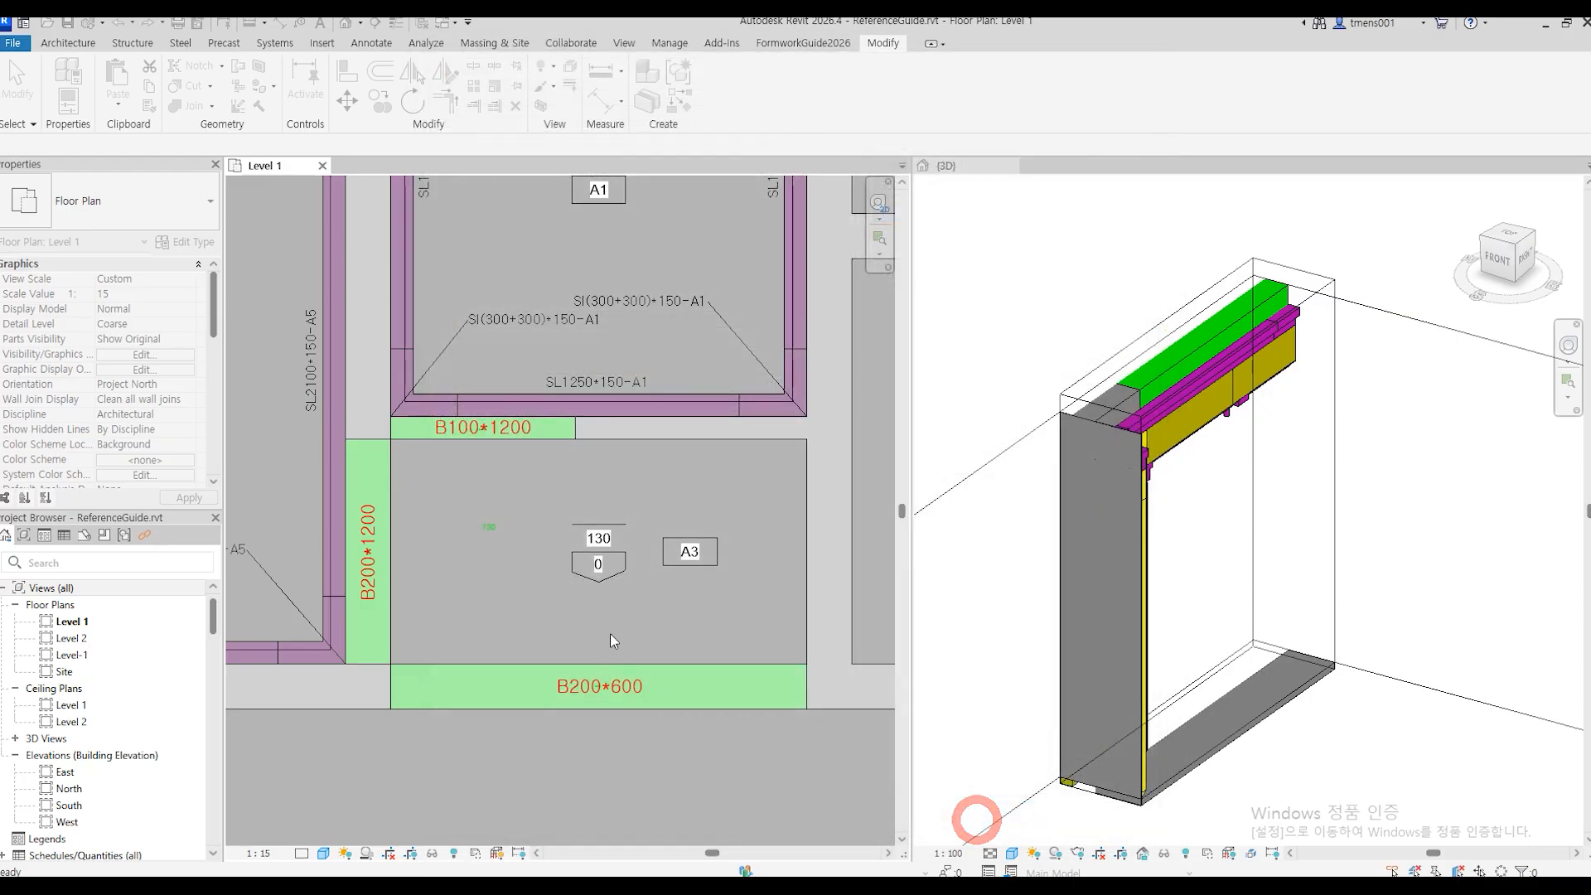
# Plan the soffit run along the small A3 room's edge beside the B100*1200 beam, with 300 corner gaps at both ends.
pyautogui.press('Return')
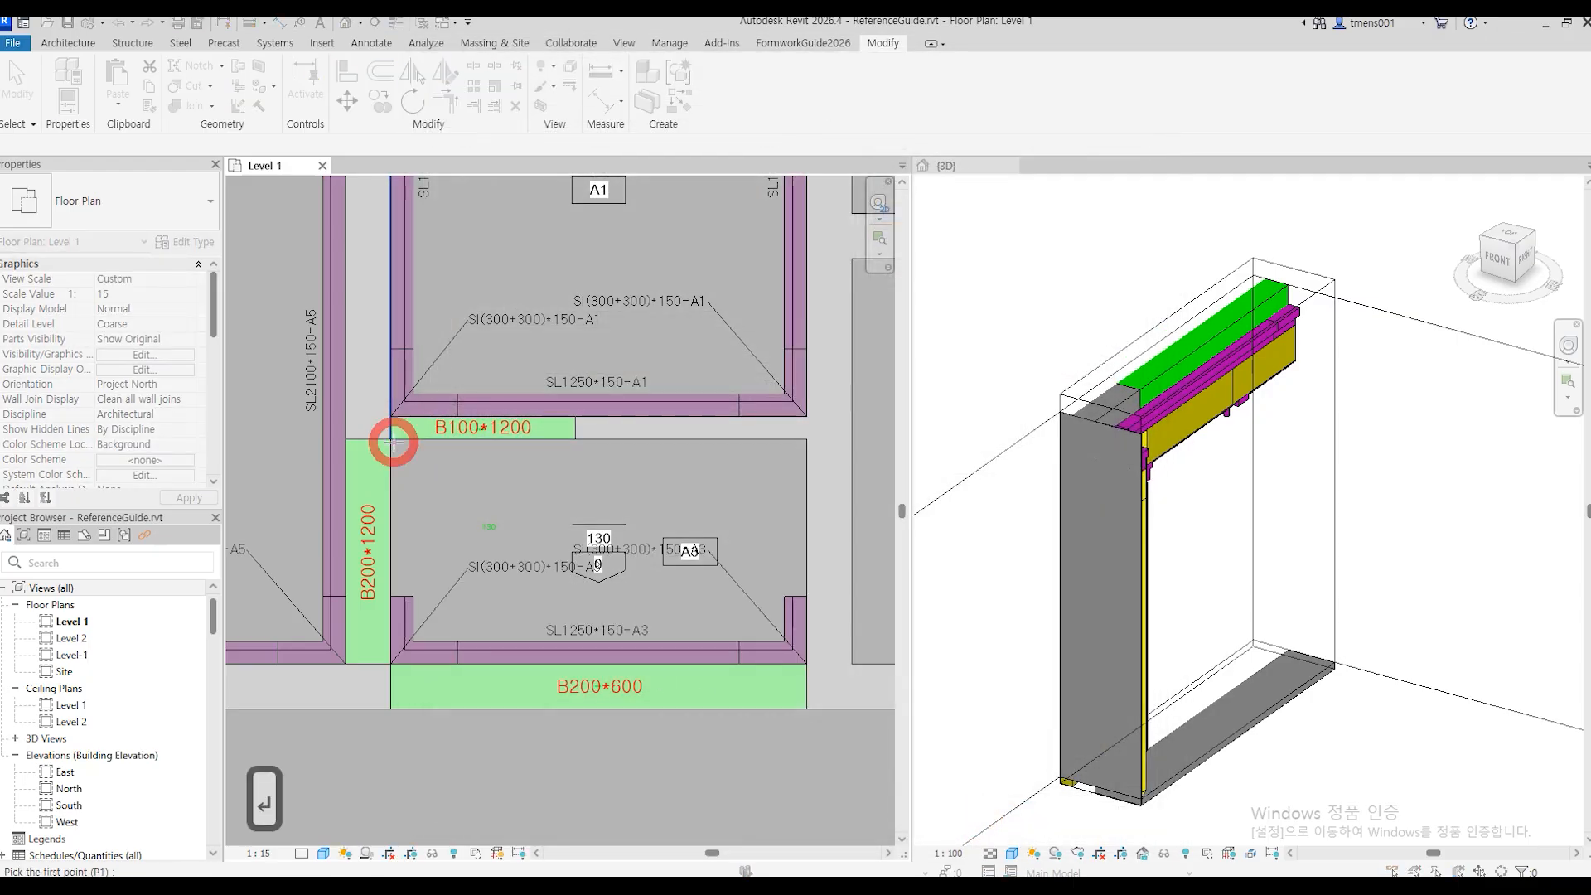
pyautogui.click(393, 440)
pyautogui.click(806, 439)
pyautogui.click(738, 522)
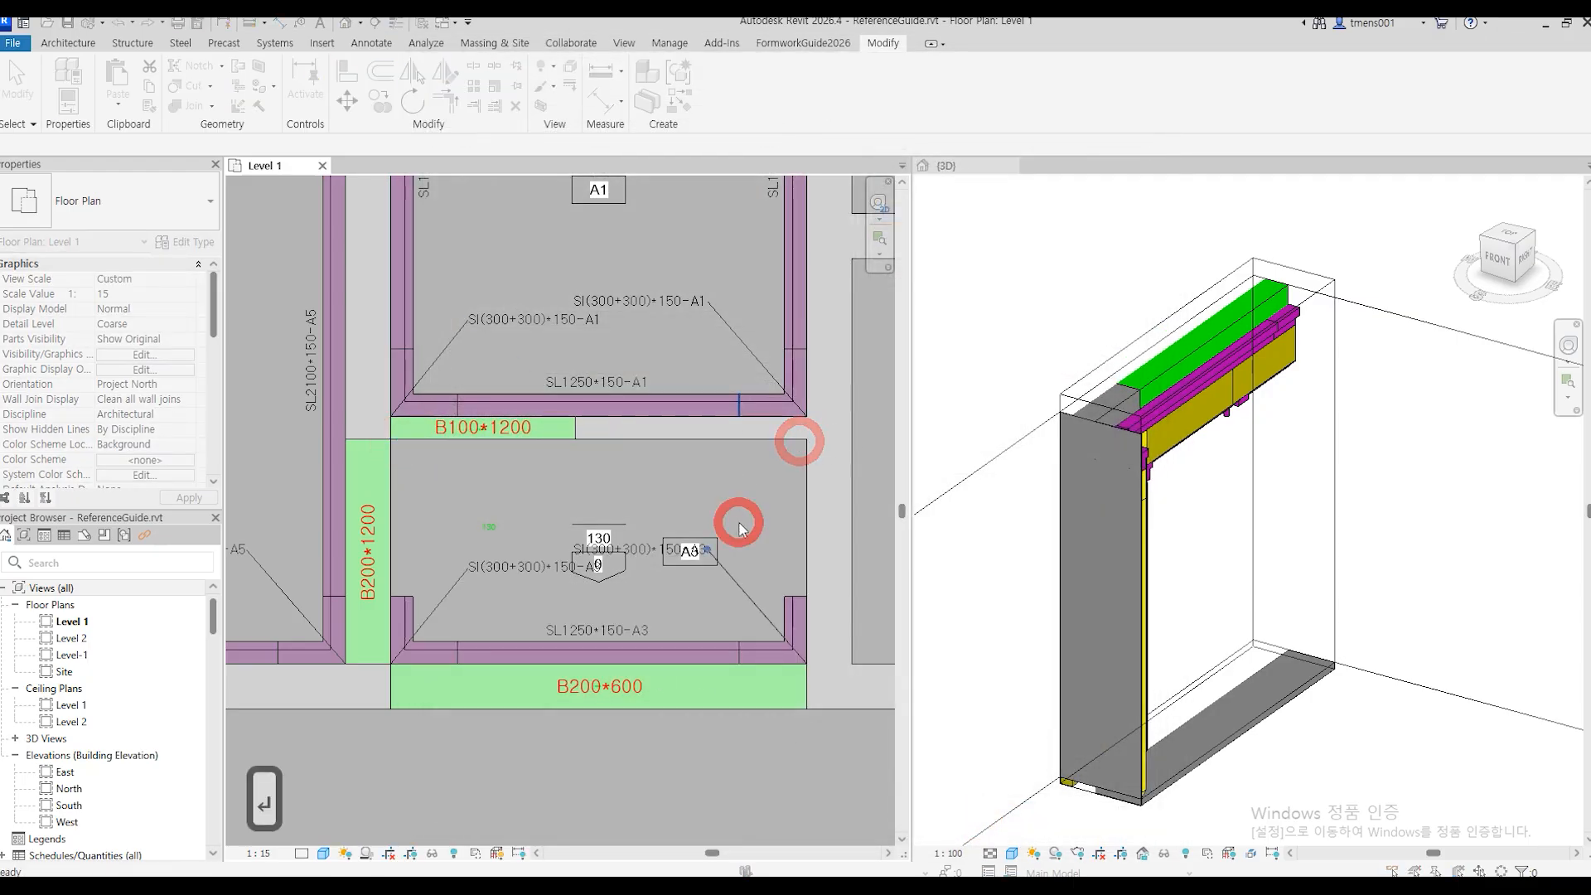
pyautogui.click(895, 126)
pyautogui.click(1138, 129)
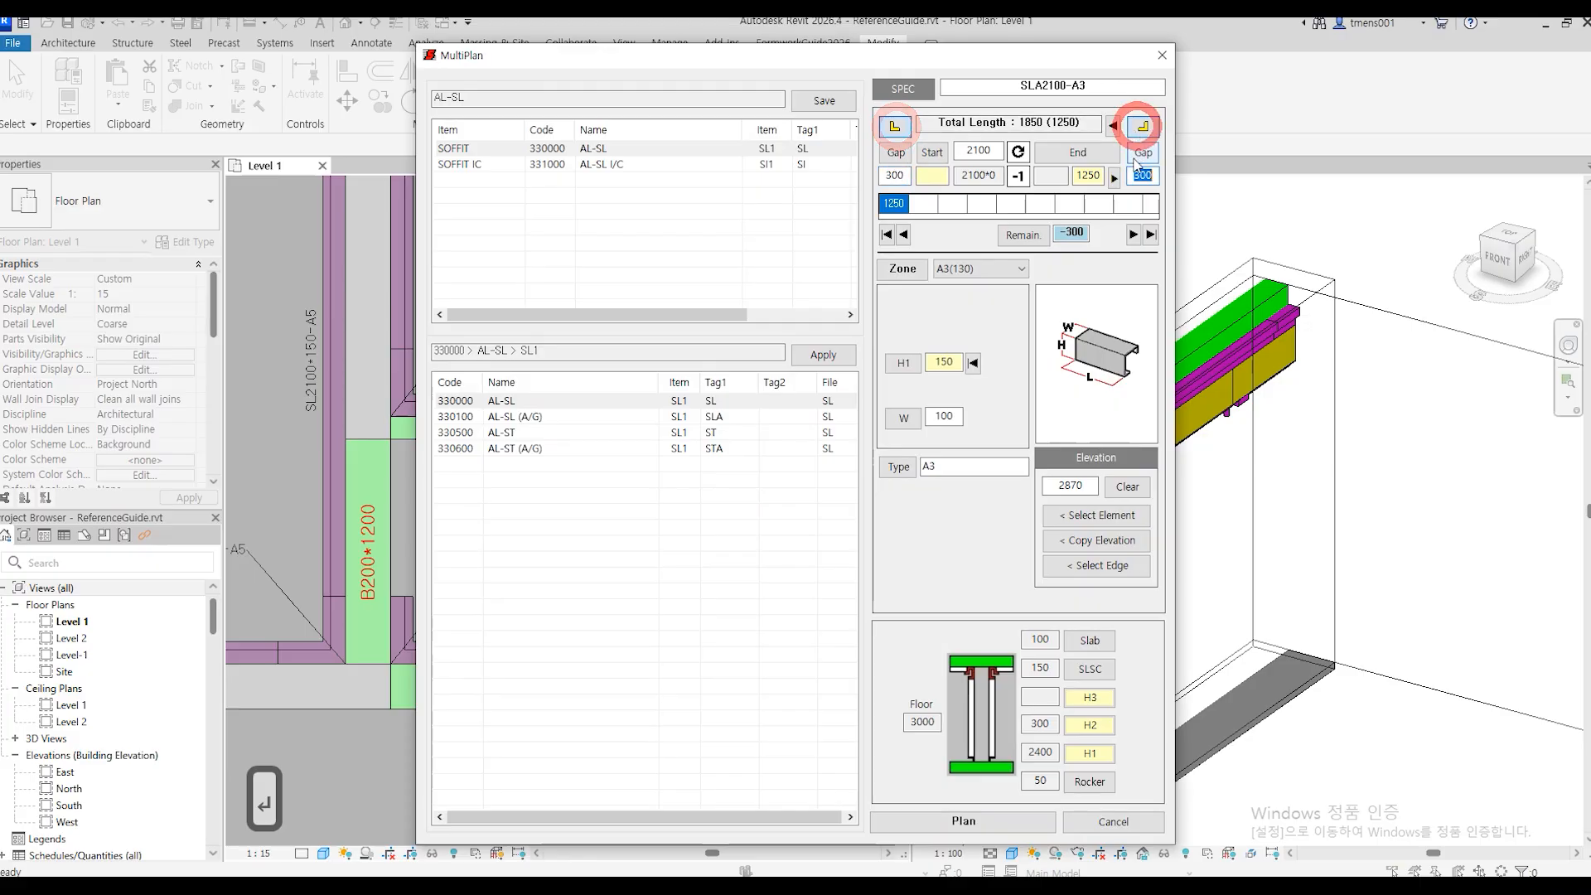
pyautogui.click(997, 820)
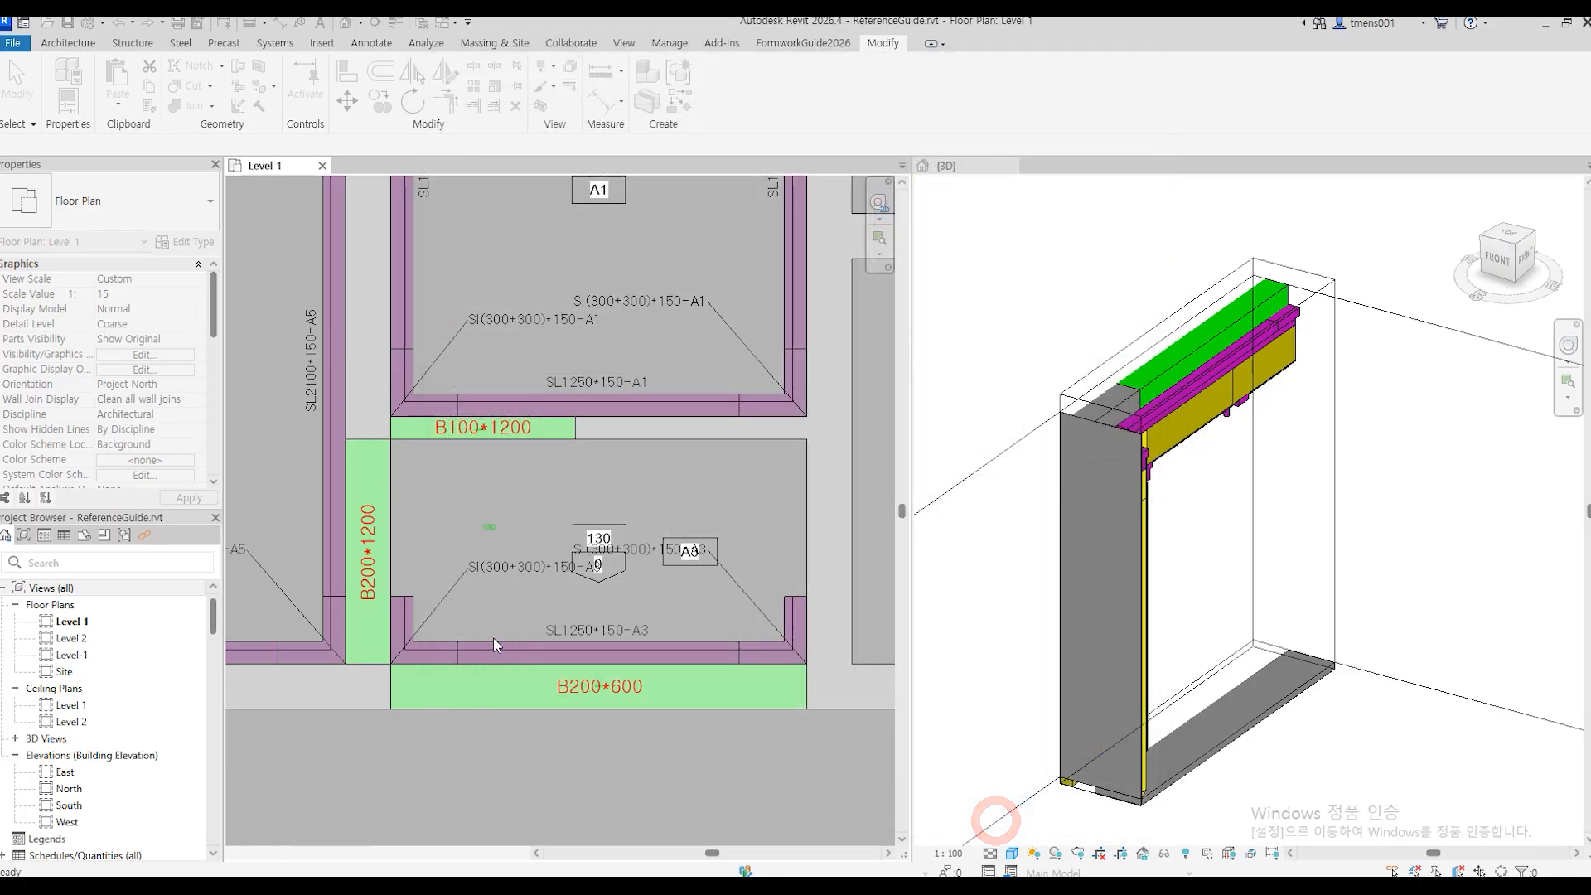
# Try to fill the small A3 room's short edge beside the B200*1200 beam with a soffit panel, and undo it.
pyautogui.press('Return')
pyautogui.scroll(3, 389, 599)
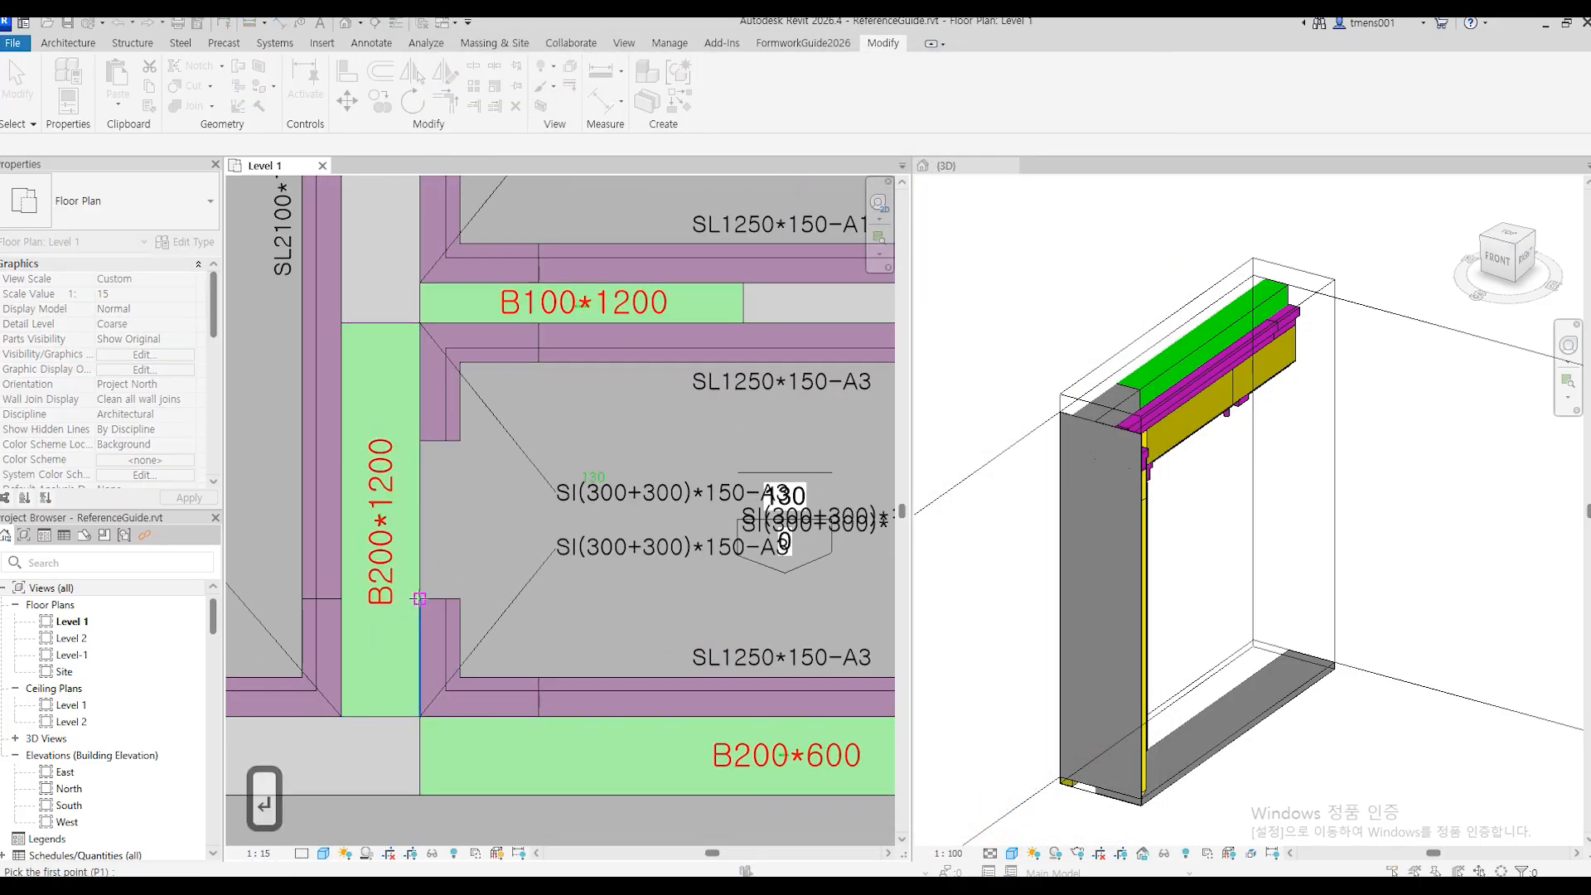
pyautogui.click(419, 587)
pyautogui.click(421, 441)
pyautogui.click(513, 493)
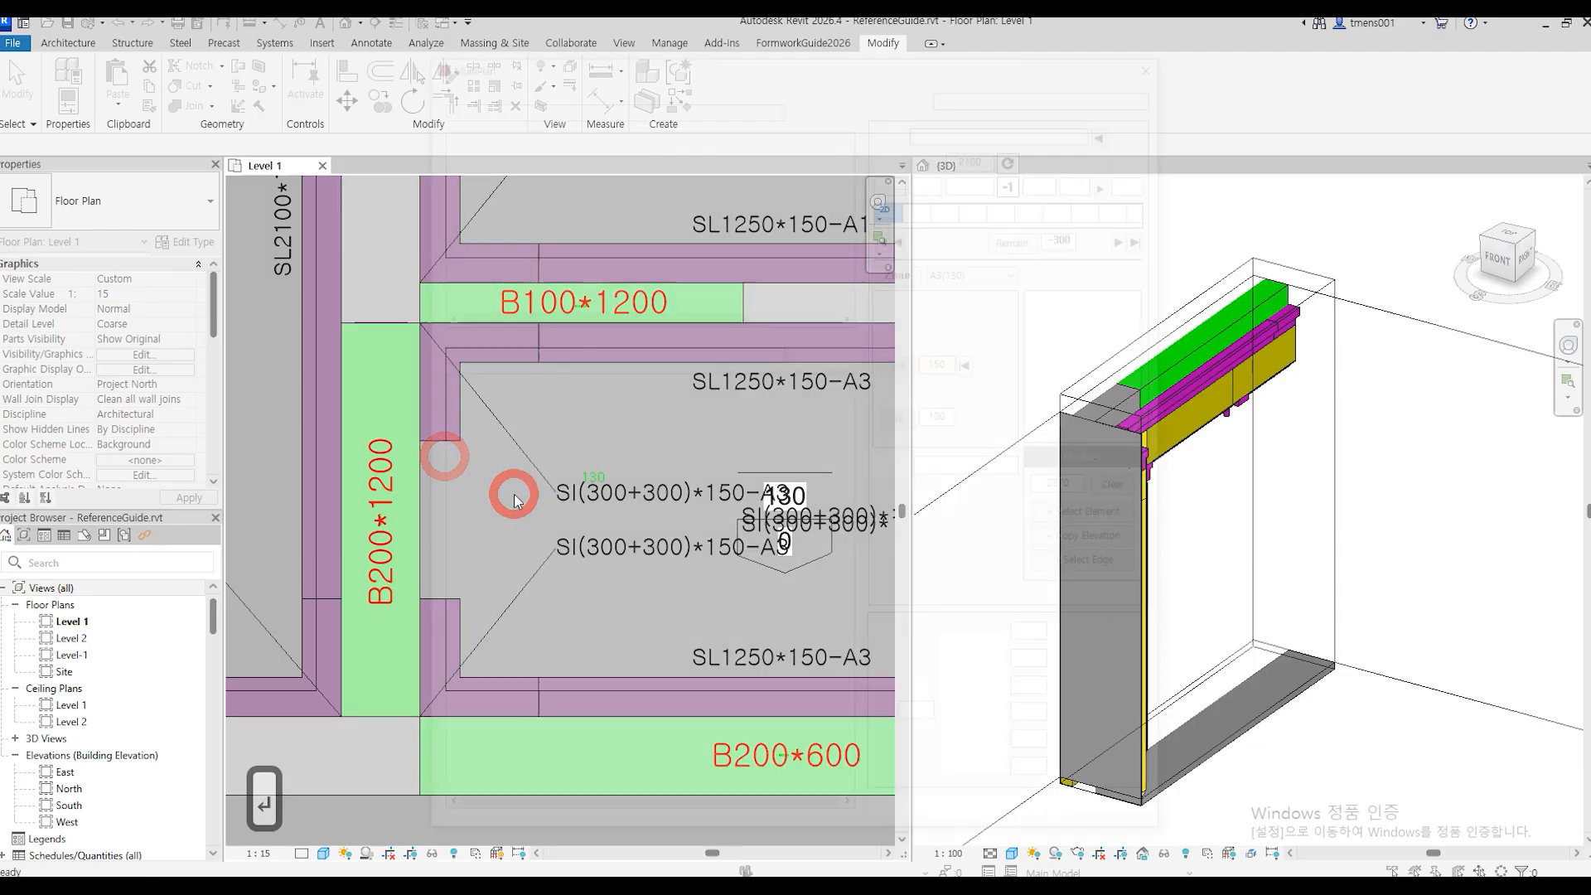
pyautogui.press('Return')
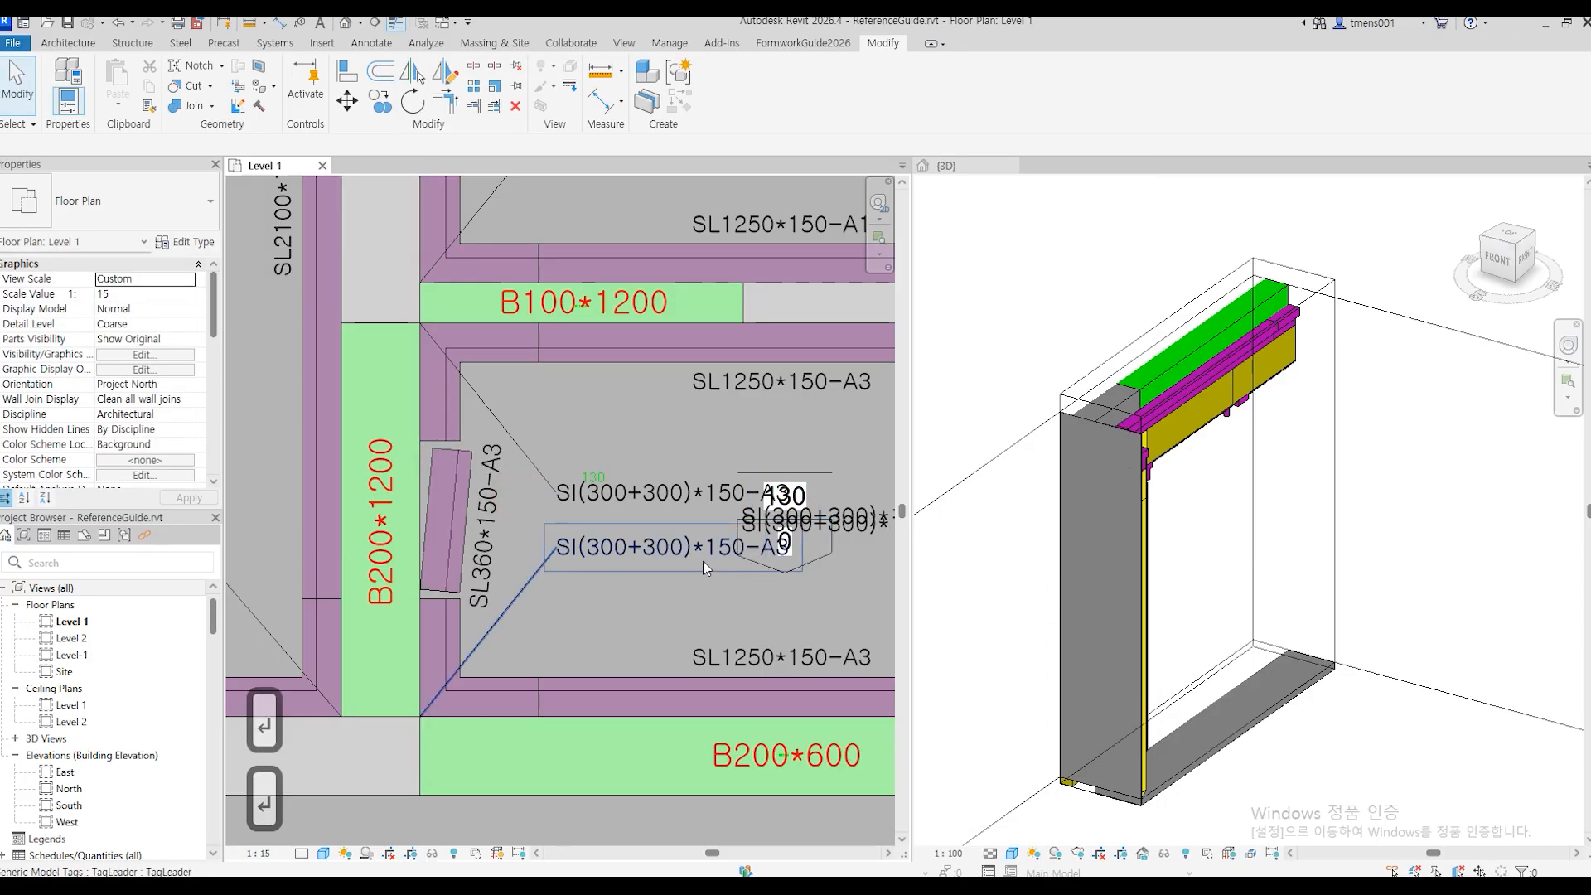
pyautogui.hotkey('ctrl', 'z')
# Fill the small A3 room's short edge beside the B200*1200 beam with a 400 soffit panel between the wall-side corner piece ends.
pyautogui.press('a')
pyautogui.press('s')
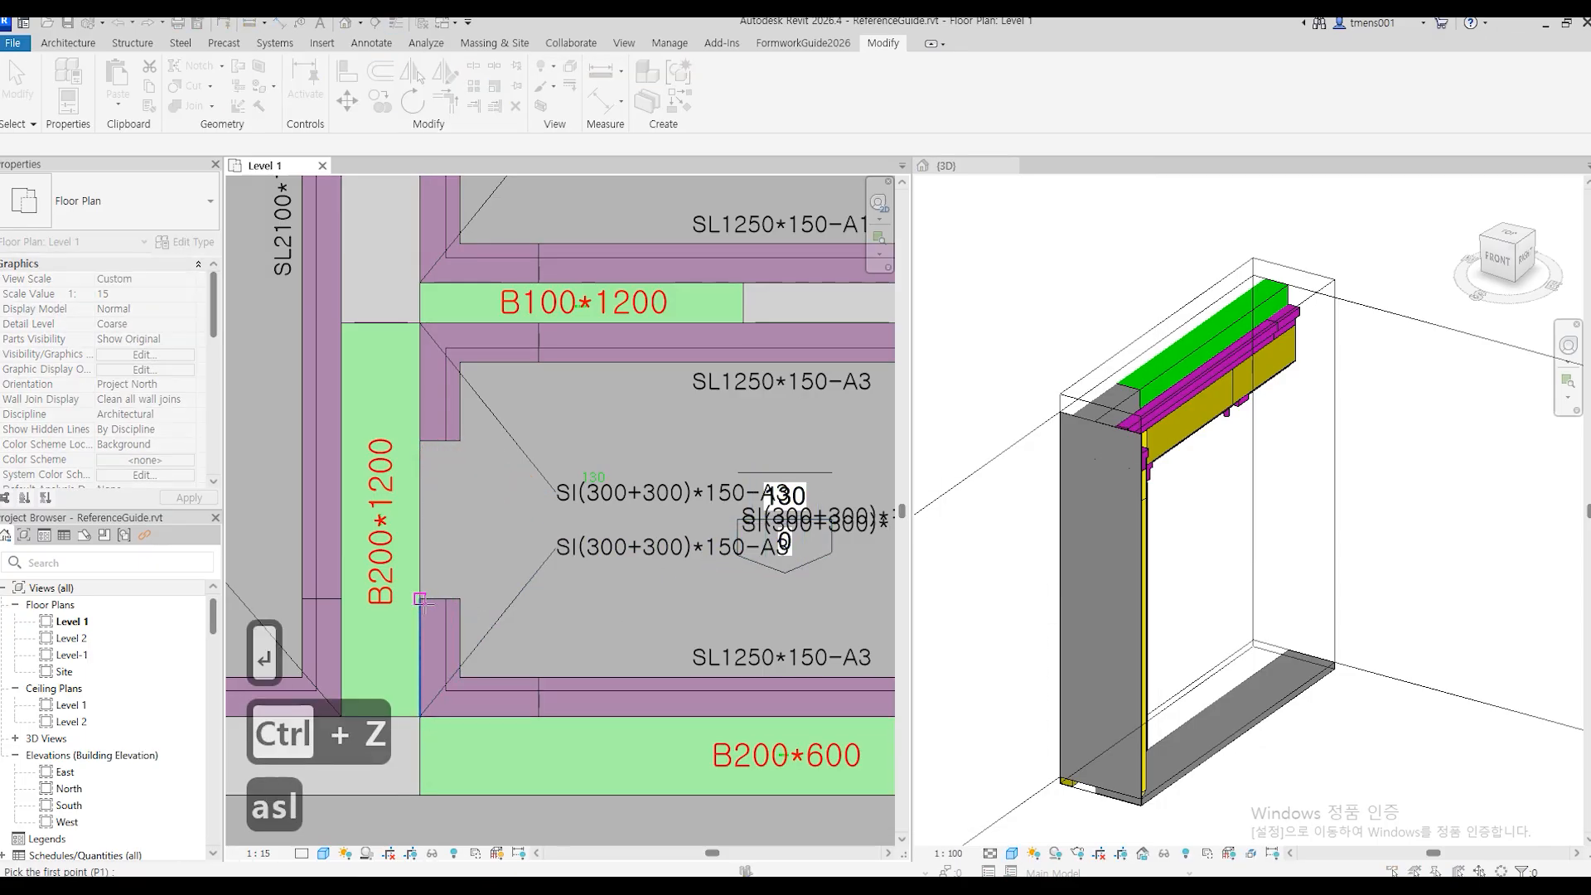
pyautogui.click(420, 599)
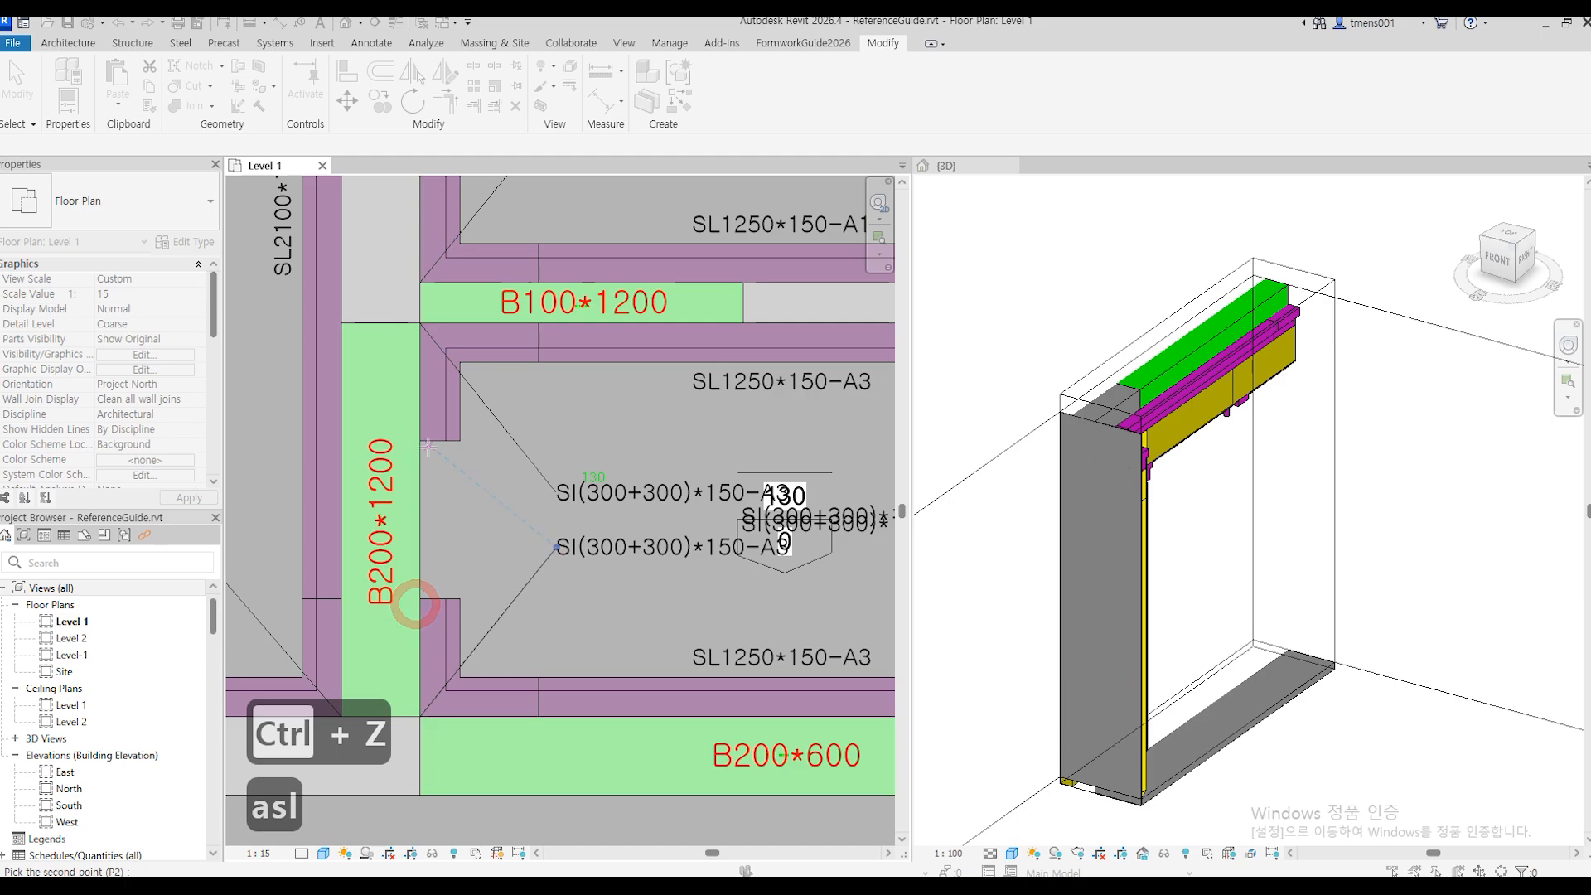
pyautogui.click(524, 490)
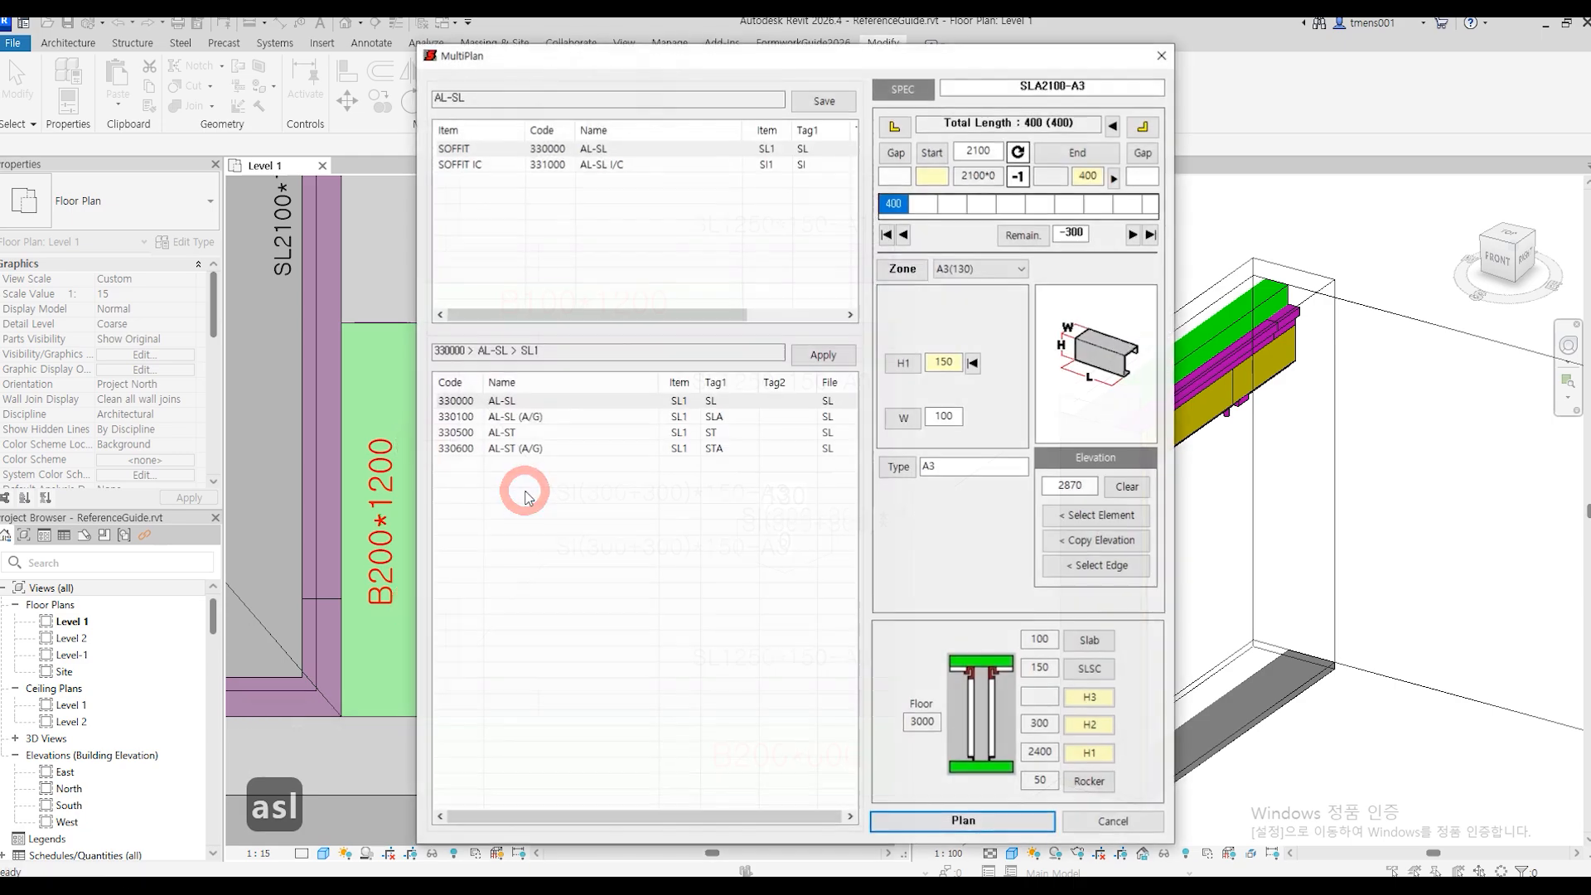
pyautogui.press('Return')
# Place a soffit panel along the small A3 room's opposite short edge, starting from the upper corner piece.
pyautogui.scroll(-2, 536, 520)
pyautogui.moveTo(723, 565); pyautogui.dragTo(312, 615, button='middle')
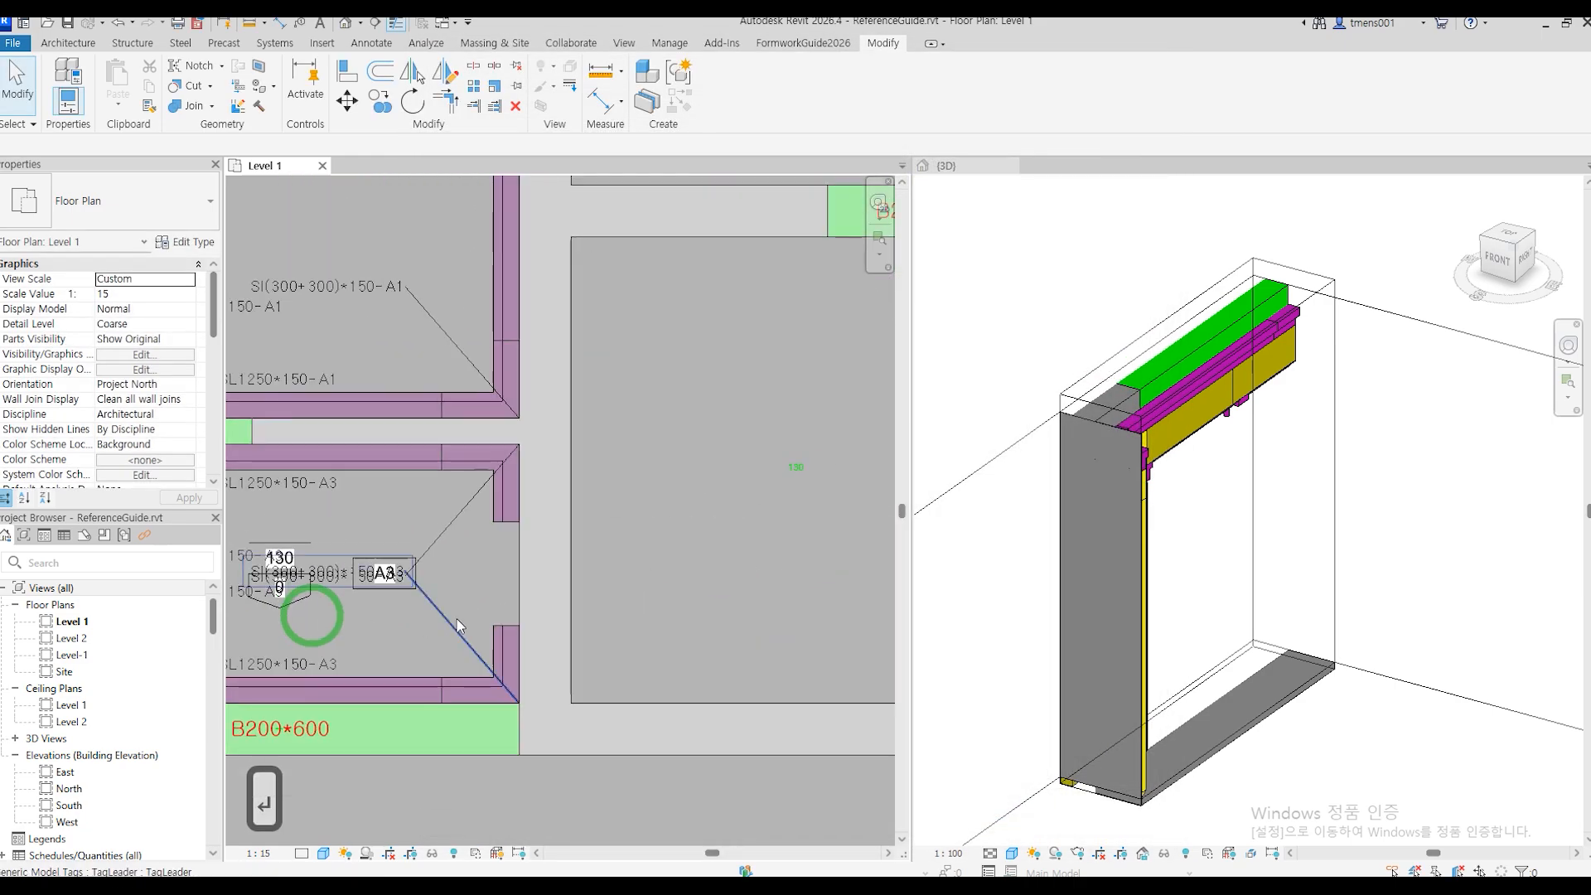
pyautogui.scroll(2, 523, 618)
pyautogui.press('Return')
pyautogui.click(521, 630)
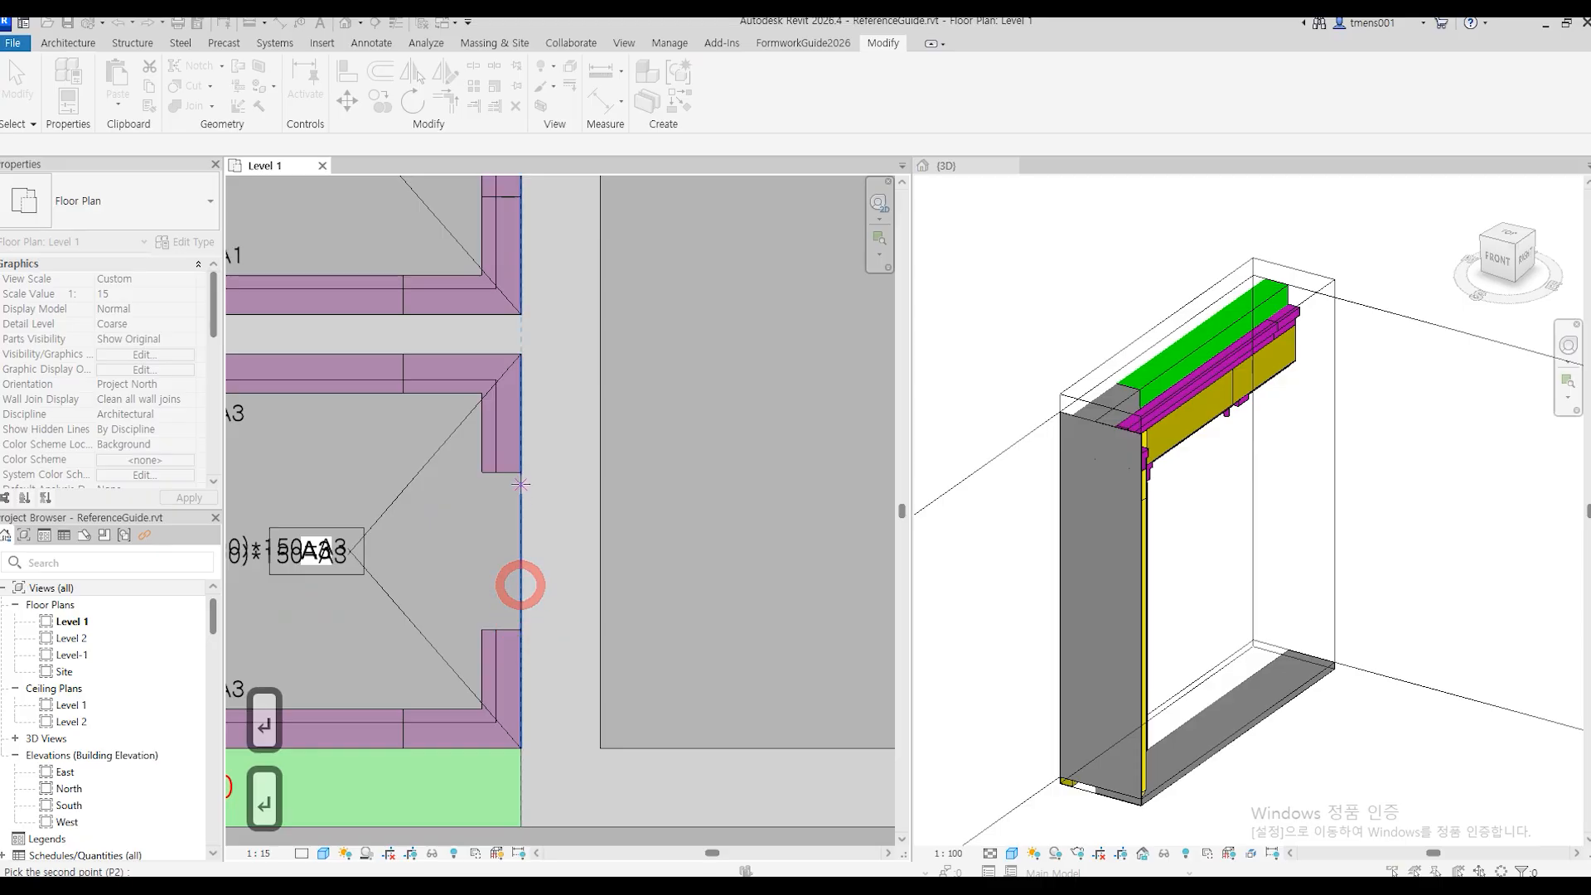
pyautogui.click(439, 497)
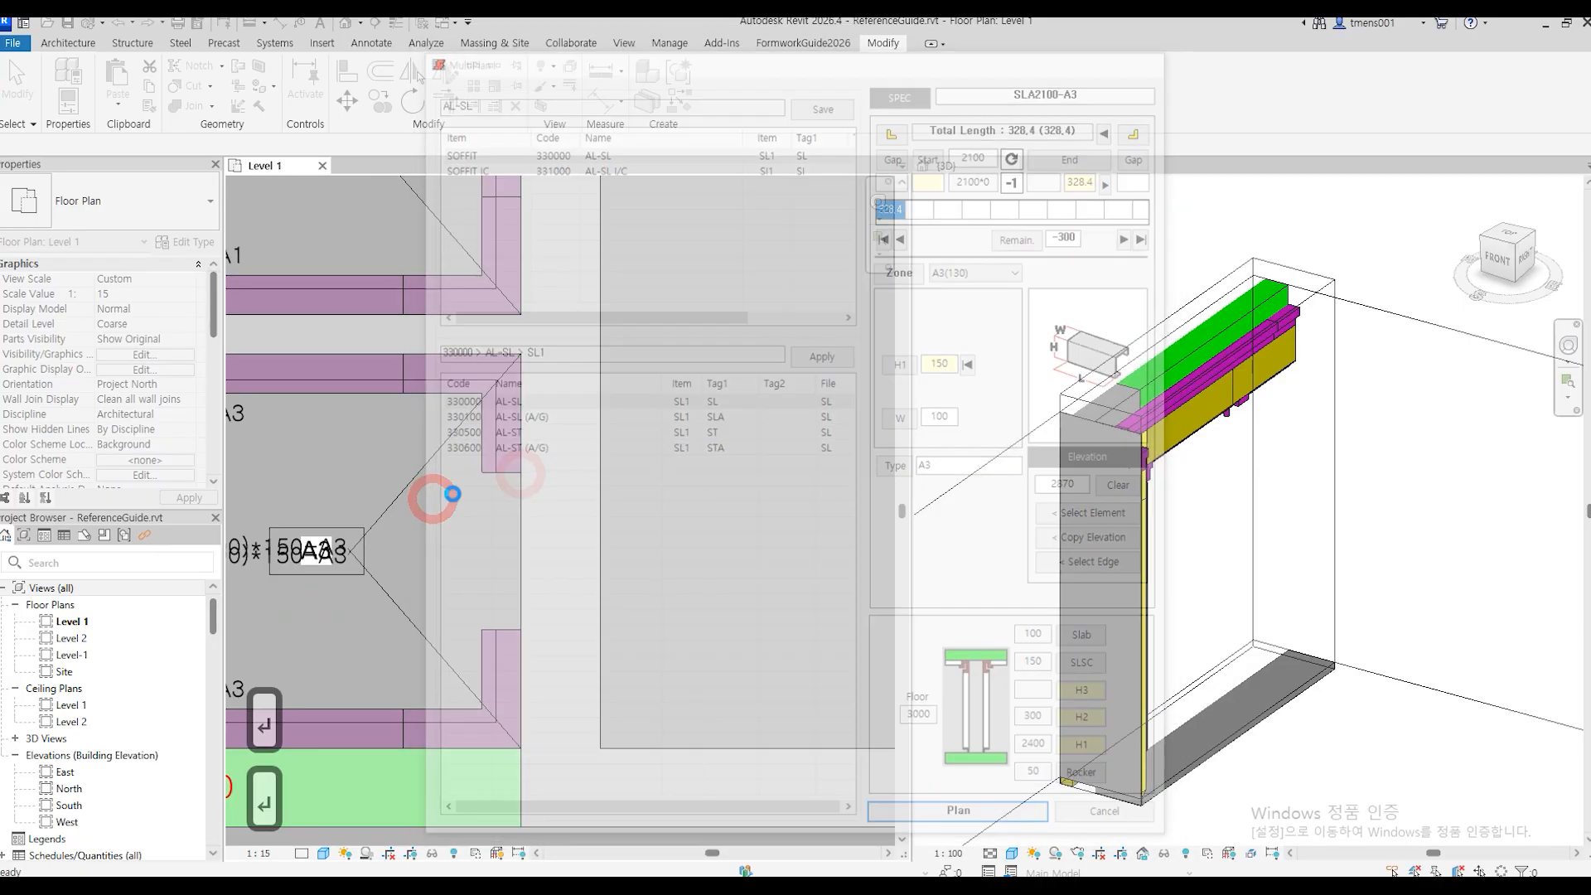
pyautogui.press('Return')
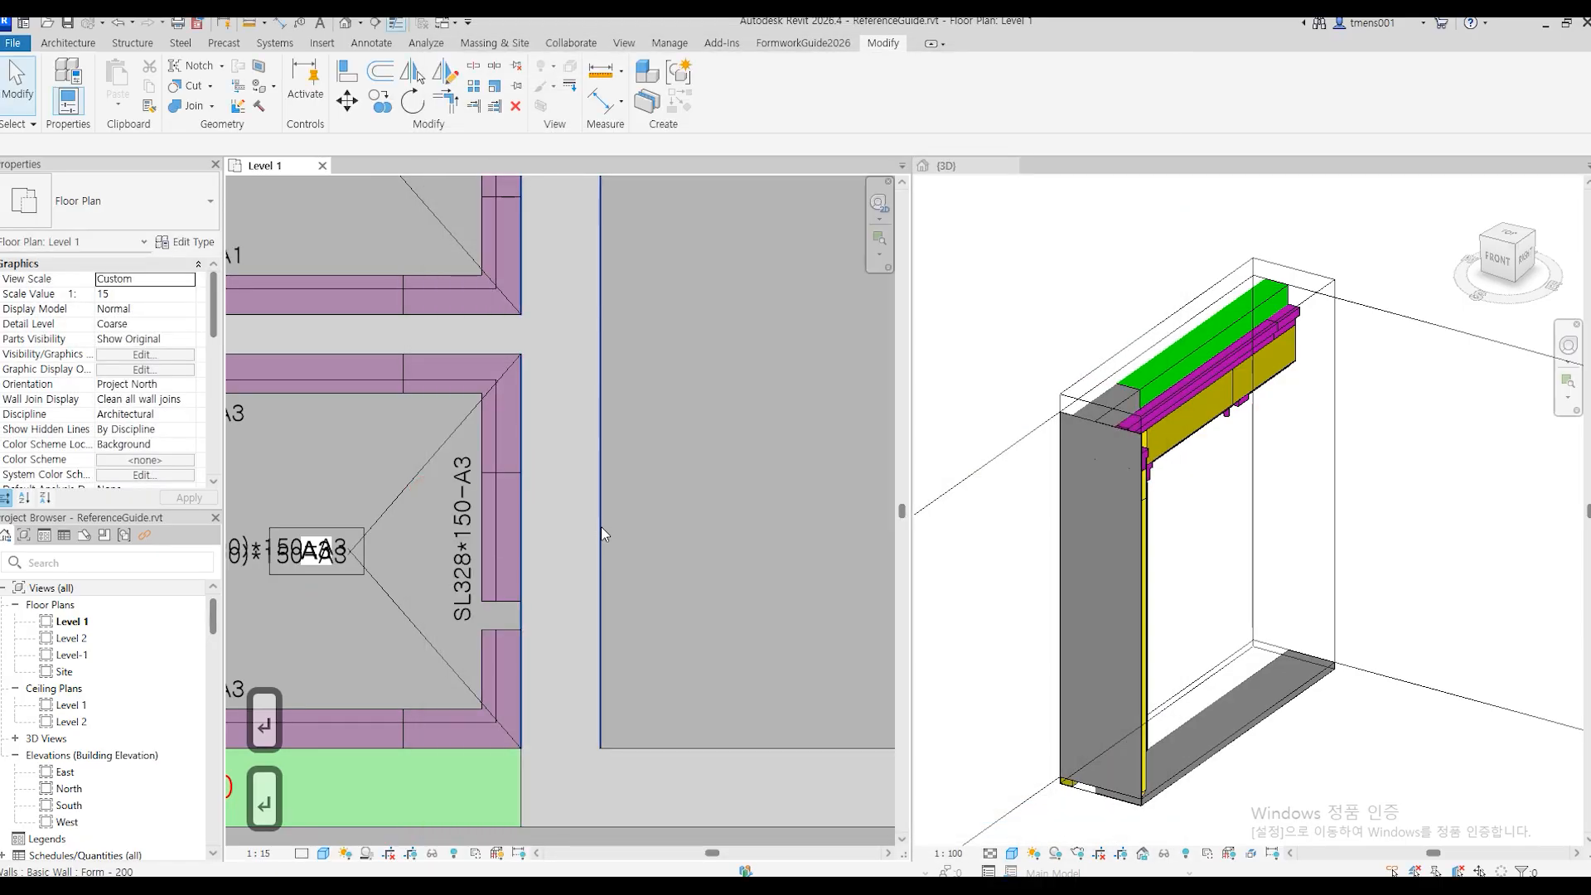
# Stretch that short-edge soffit panel by 71.6 to close the gap to the lower corner piece.
pyautogui.click(501, 600)
pyautogui.press('s')
pyautogui.press('s')
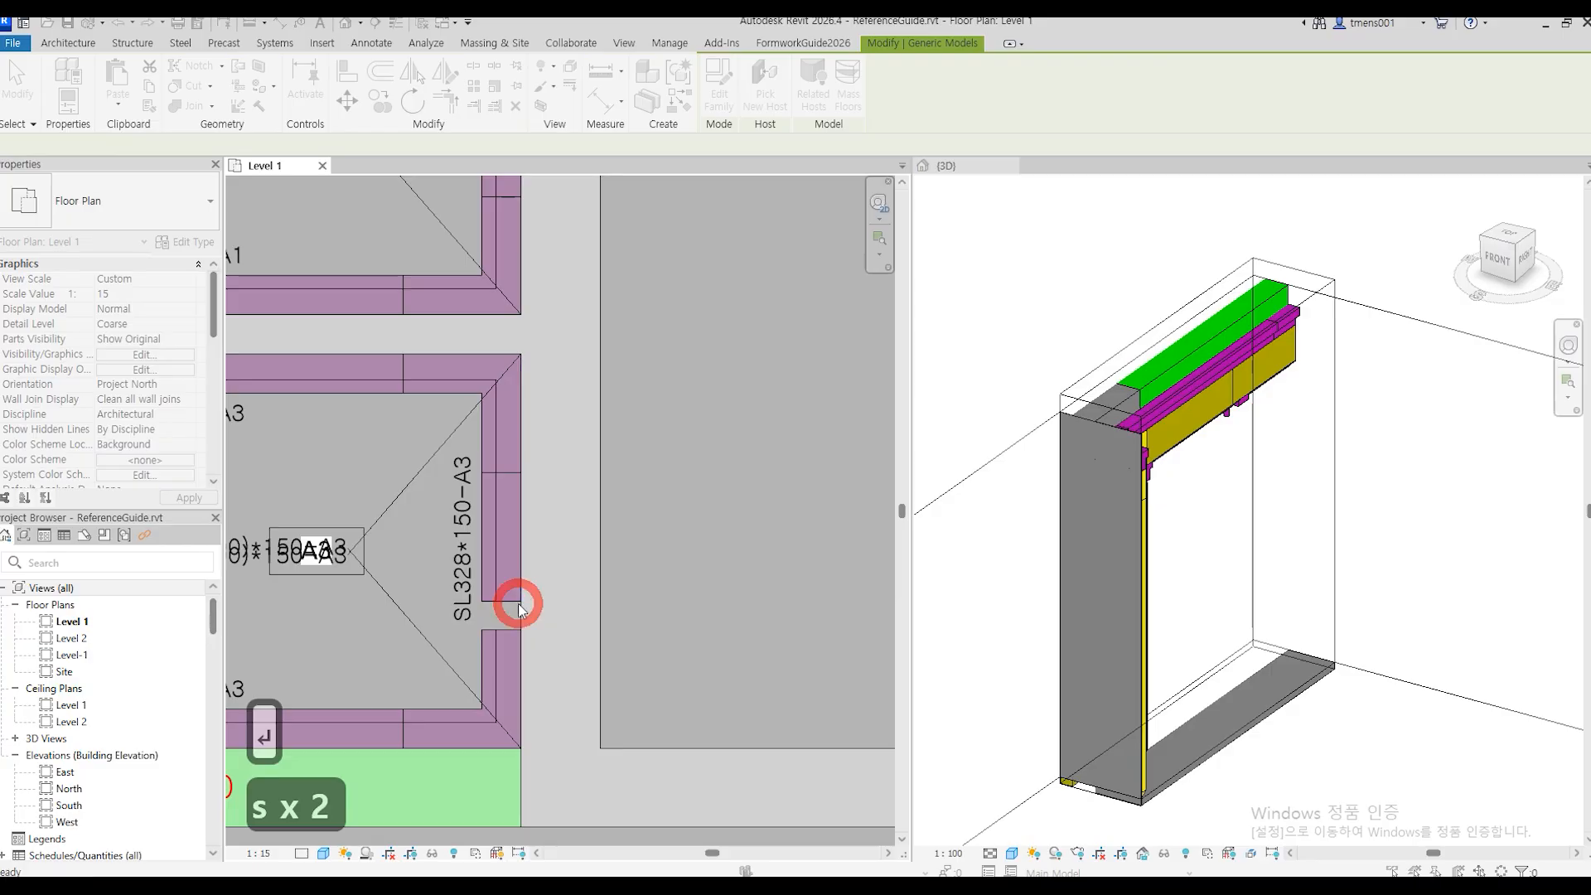
pyautogui.click(521, 623)
pyautogui.click(760, 497)
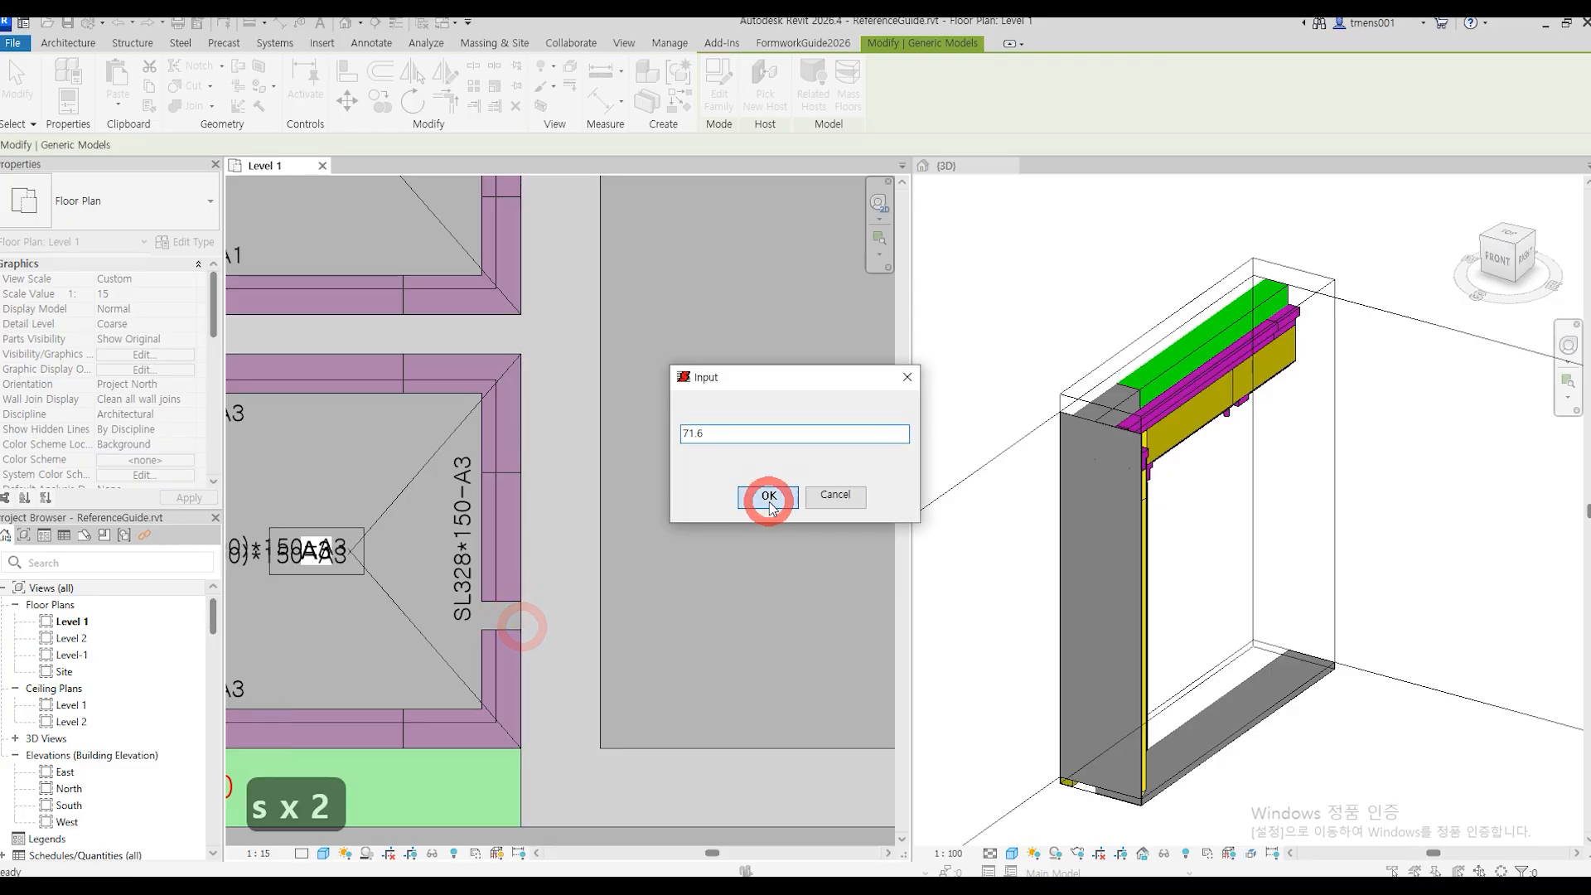
# Plan an AL-SL soffit run along the neighbouring larger A3 room's near short edge, with 300 corner gaps at both ends.
pyautogui.scroll(-2, 667, 570)
pyautogui.moveTo(739, 591); pyautogui.dragTo(574, 617, button='middle')
pyautogui.scroll(1, 551, 617)
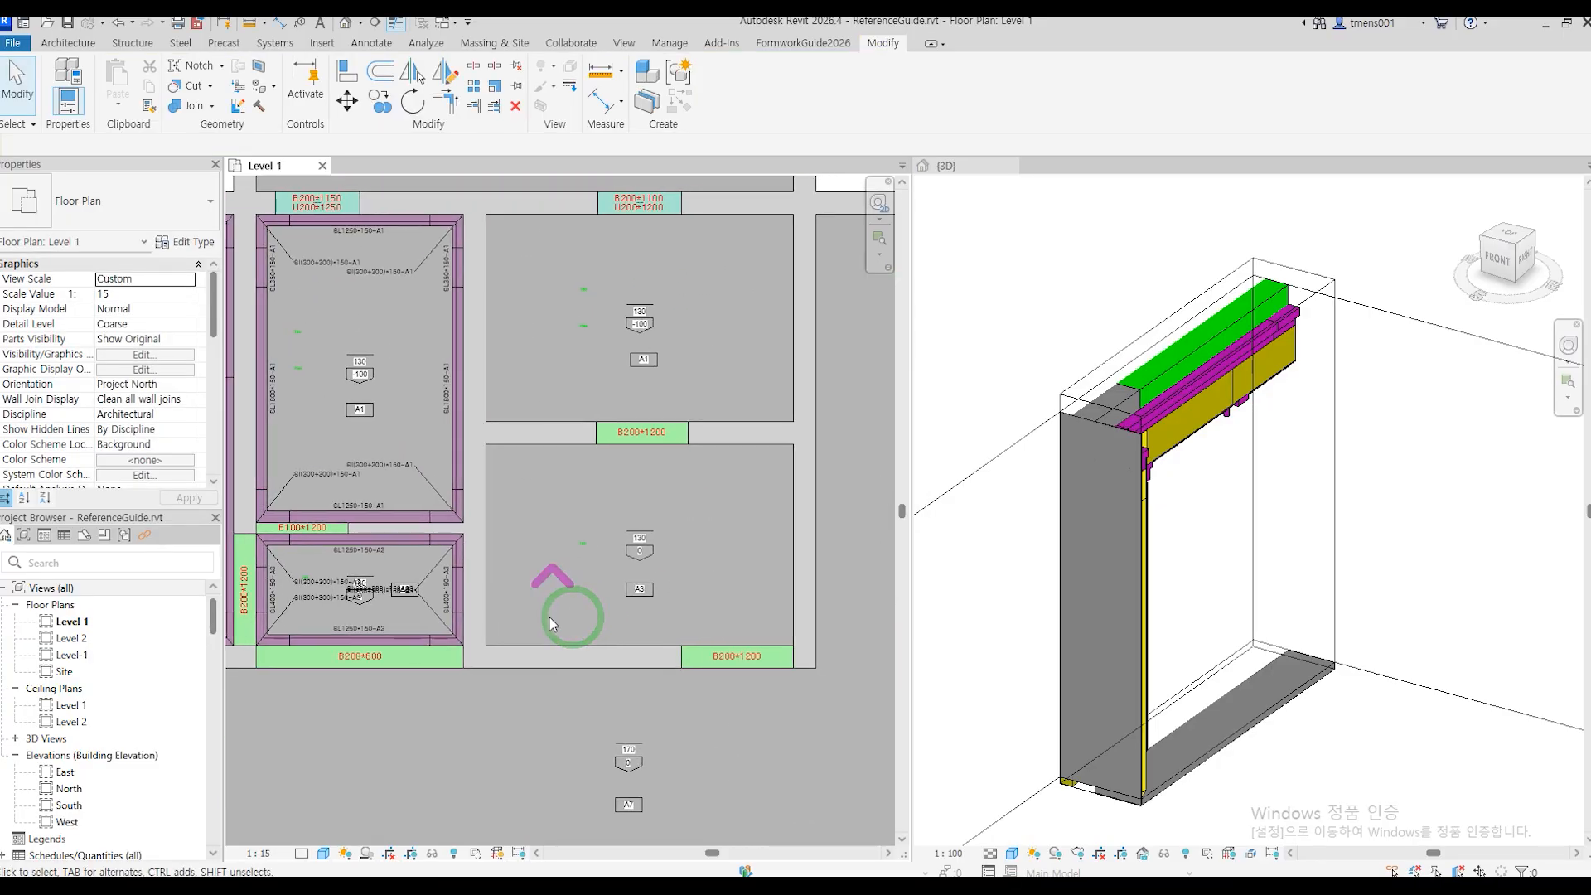
pyautogui.press('Return')
pyautogui.press('Escape')
pyautogui.press('Escape')
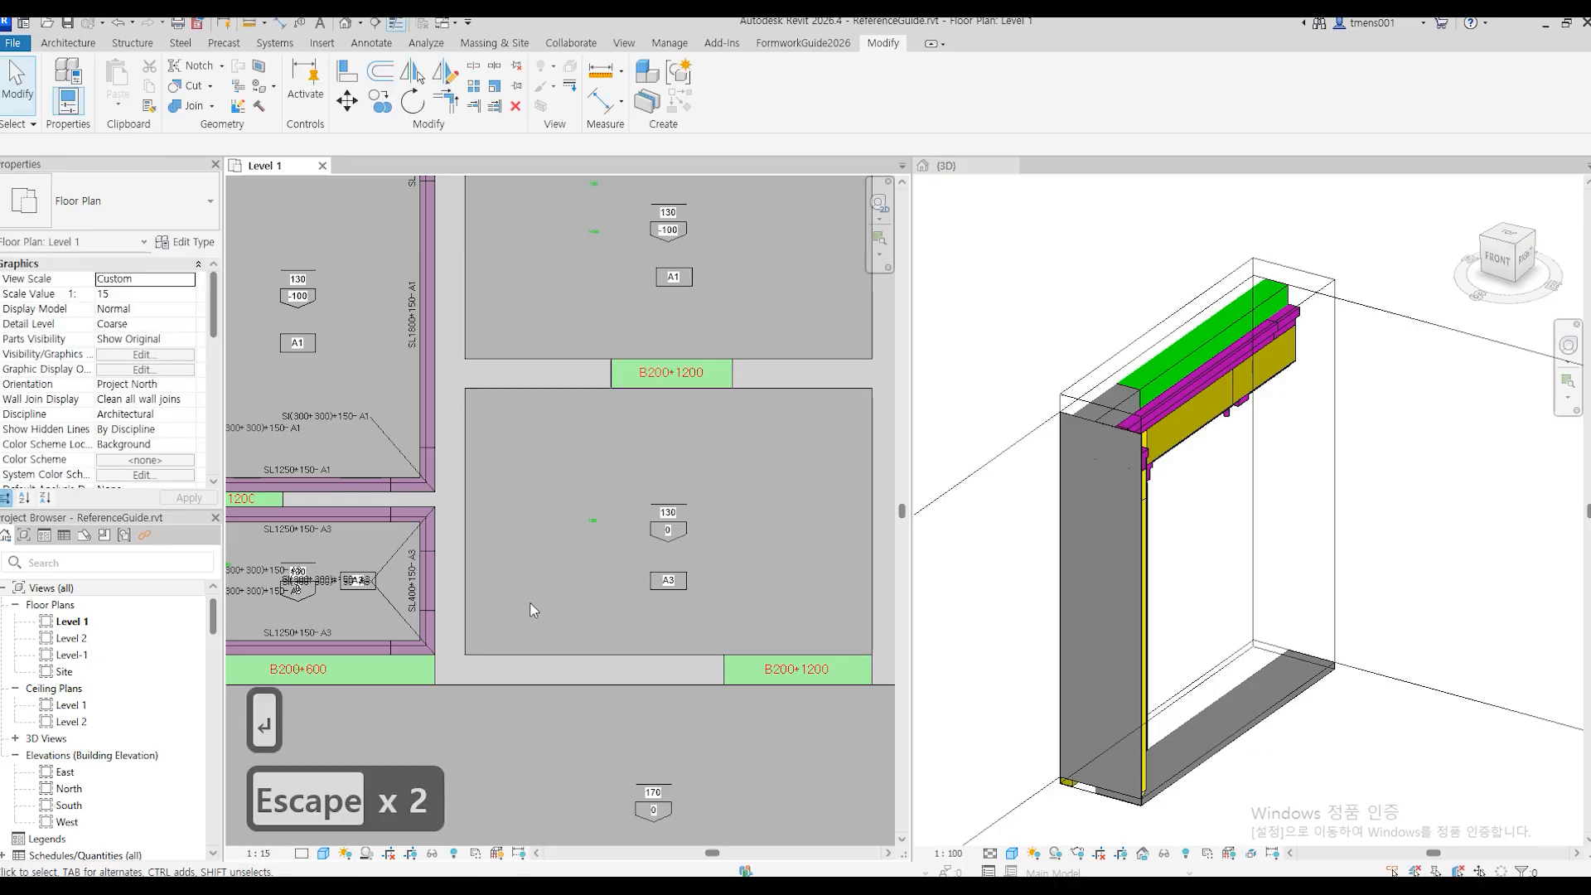
pyautogui.press('a')
pyautogui.press('s')
pyautogui.press('l')
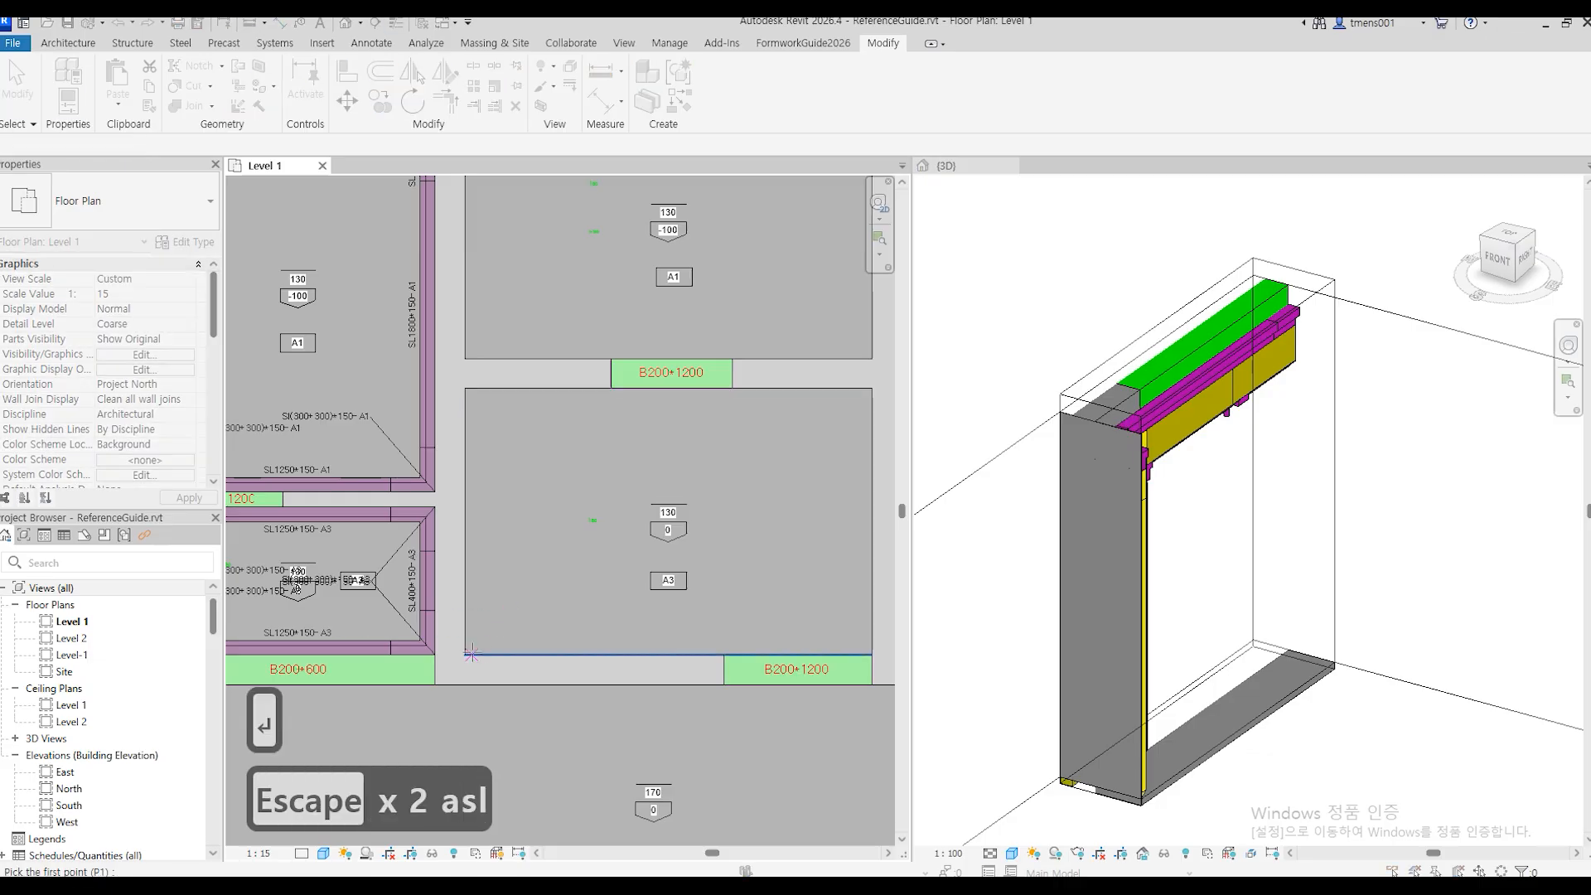
pyautogui.click(468, 393)
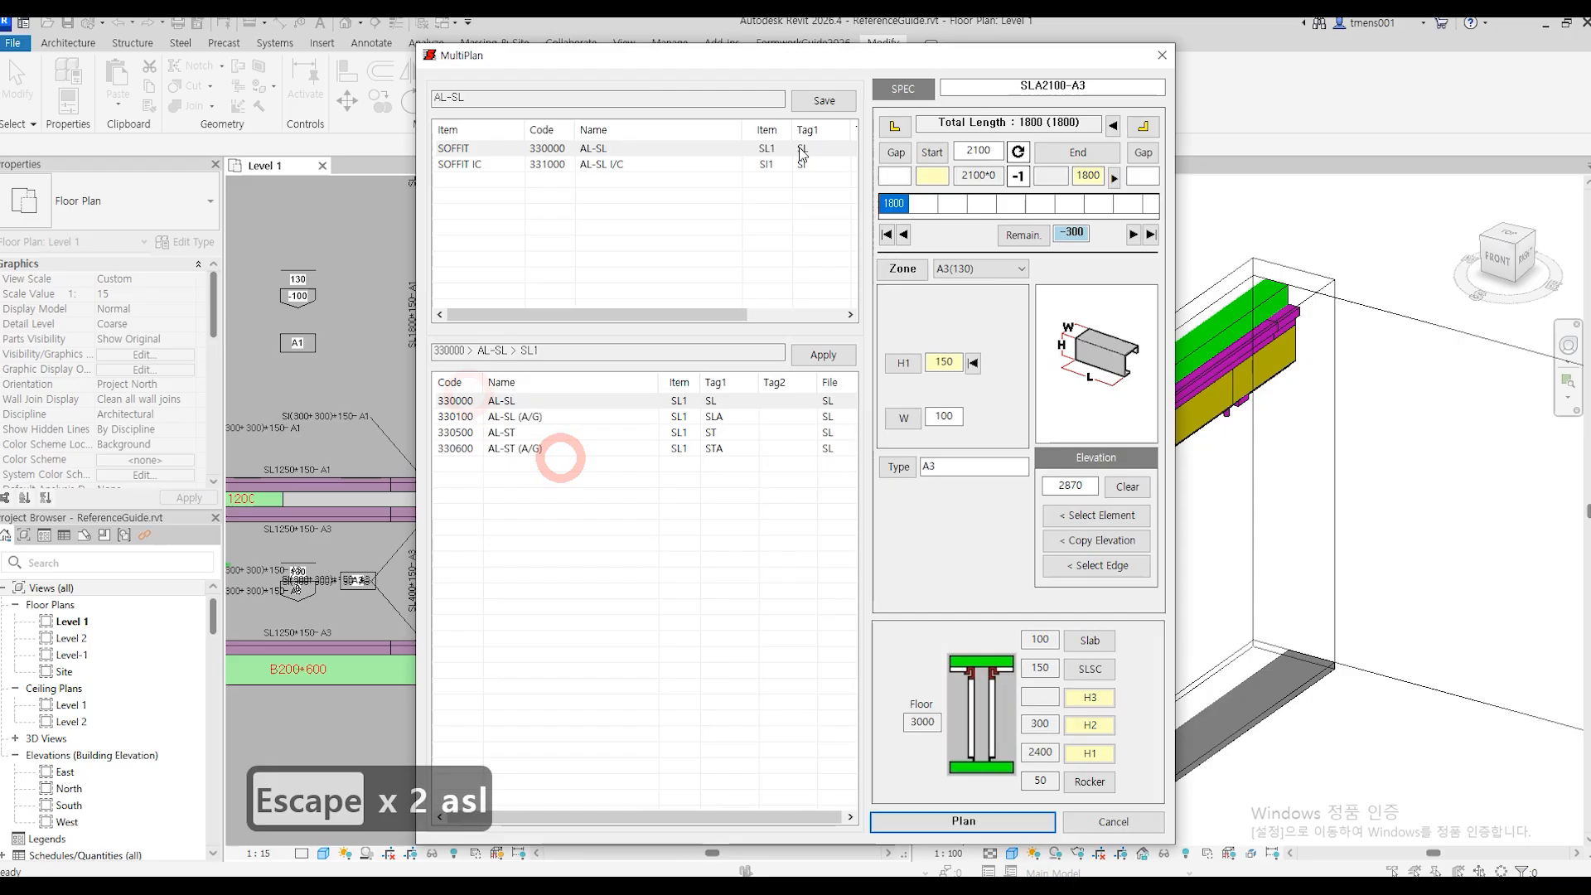
pyautogui.click(894, 126)
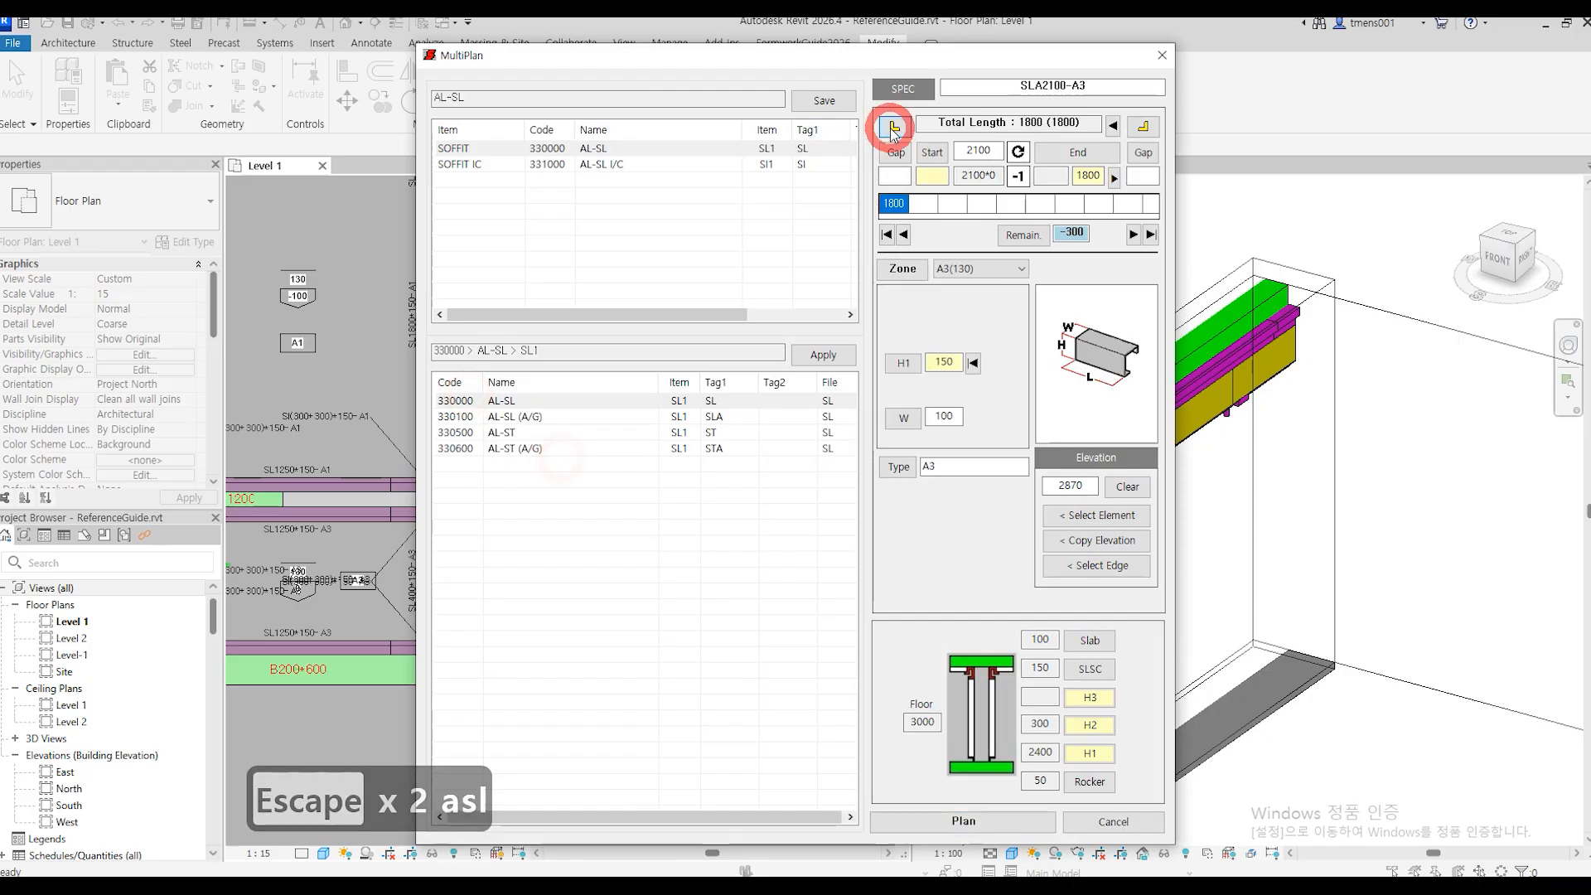
pyautogui.click(1142, 126)
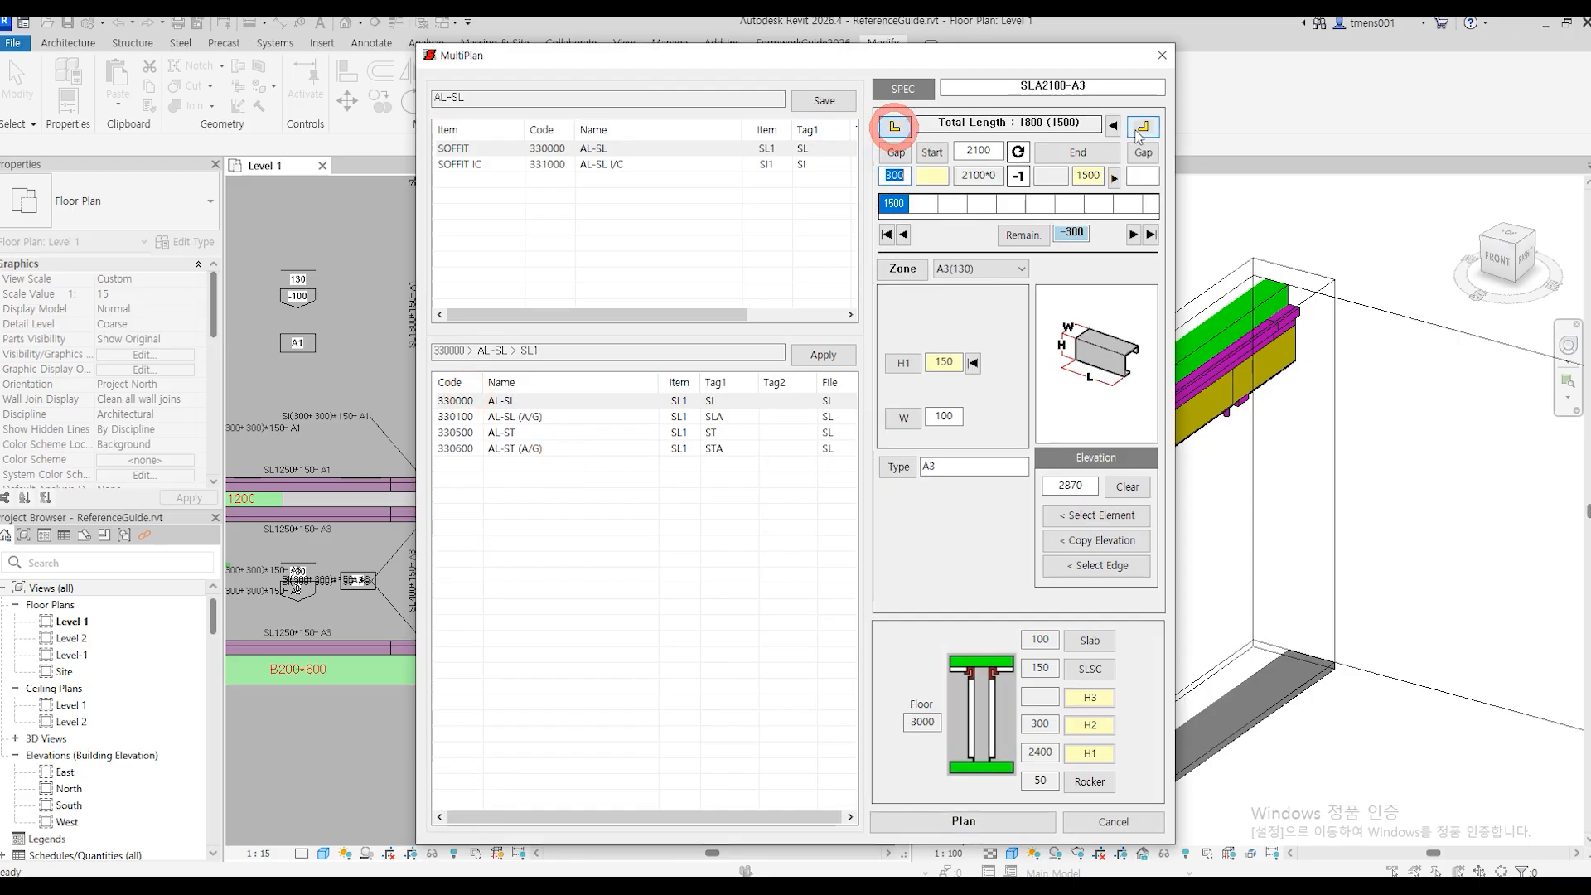
pyautogui.click(943, 821)
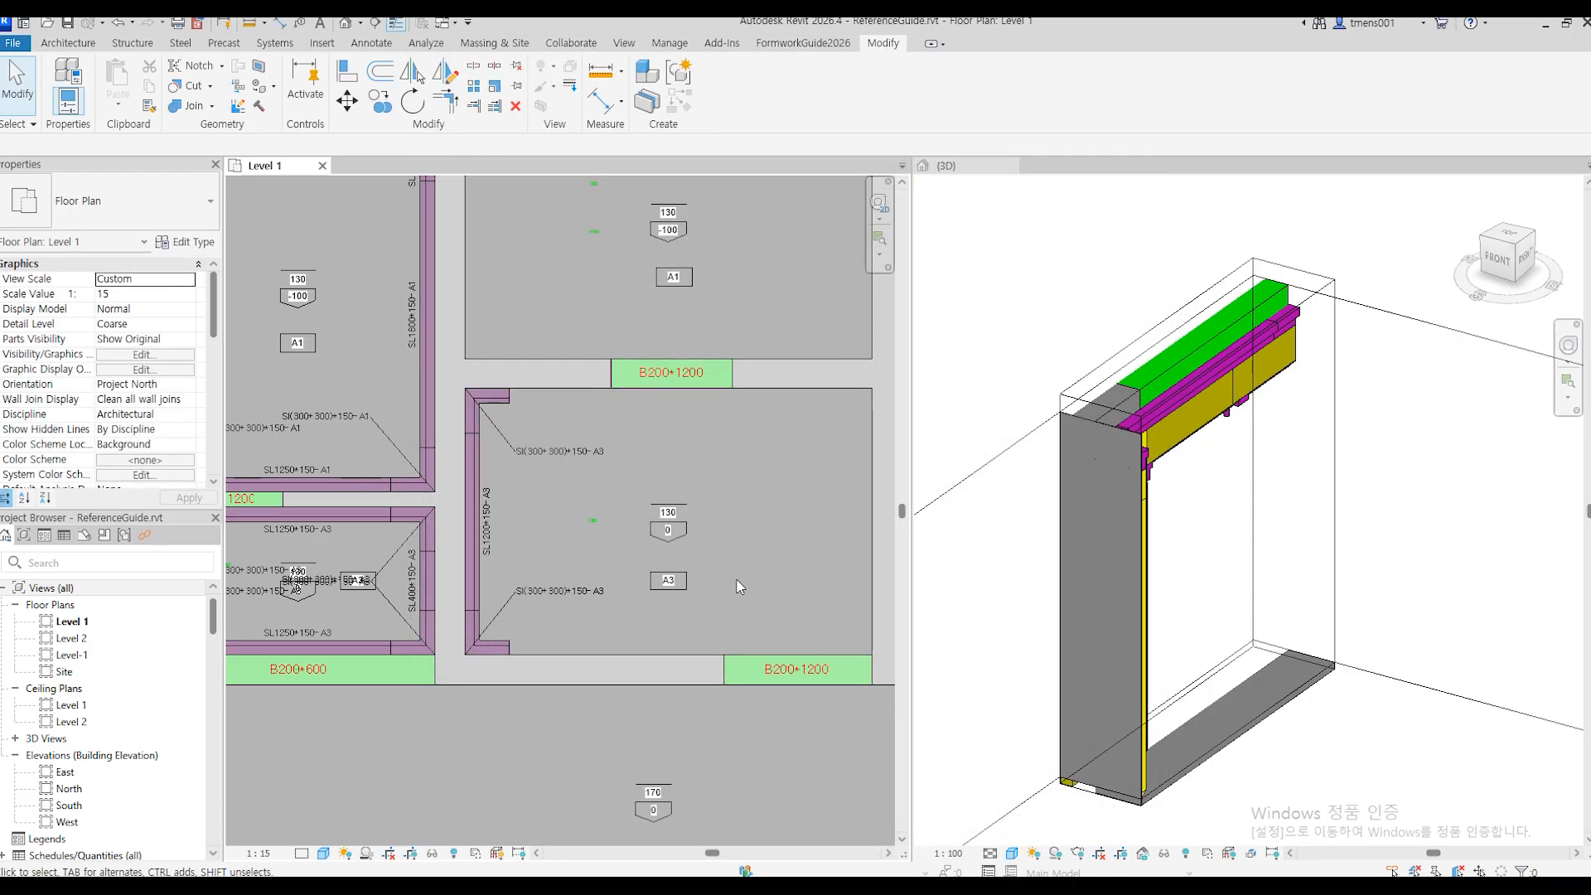
# Plan a 1200 AL-SL soffit panel along the larger A3 room's far short edge, with 300 corner gaps at both ends.
pyautogui.press('Return')
pyautogui.click(874, 654)
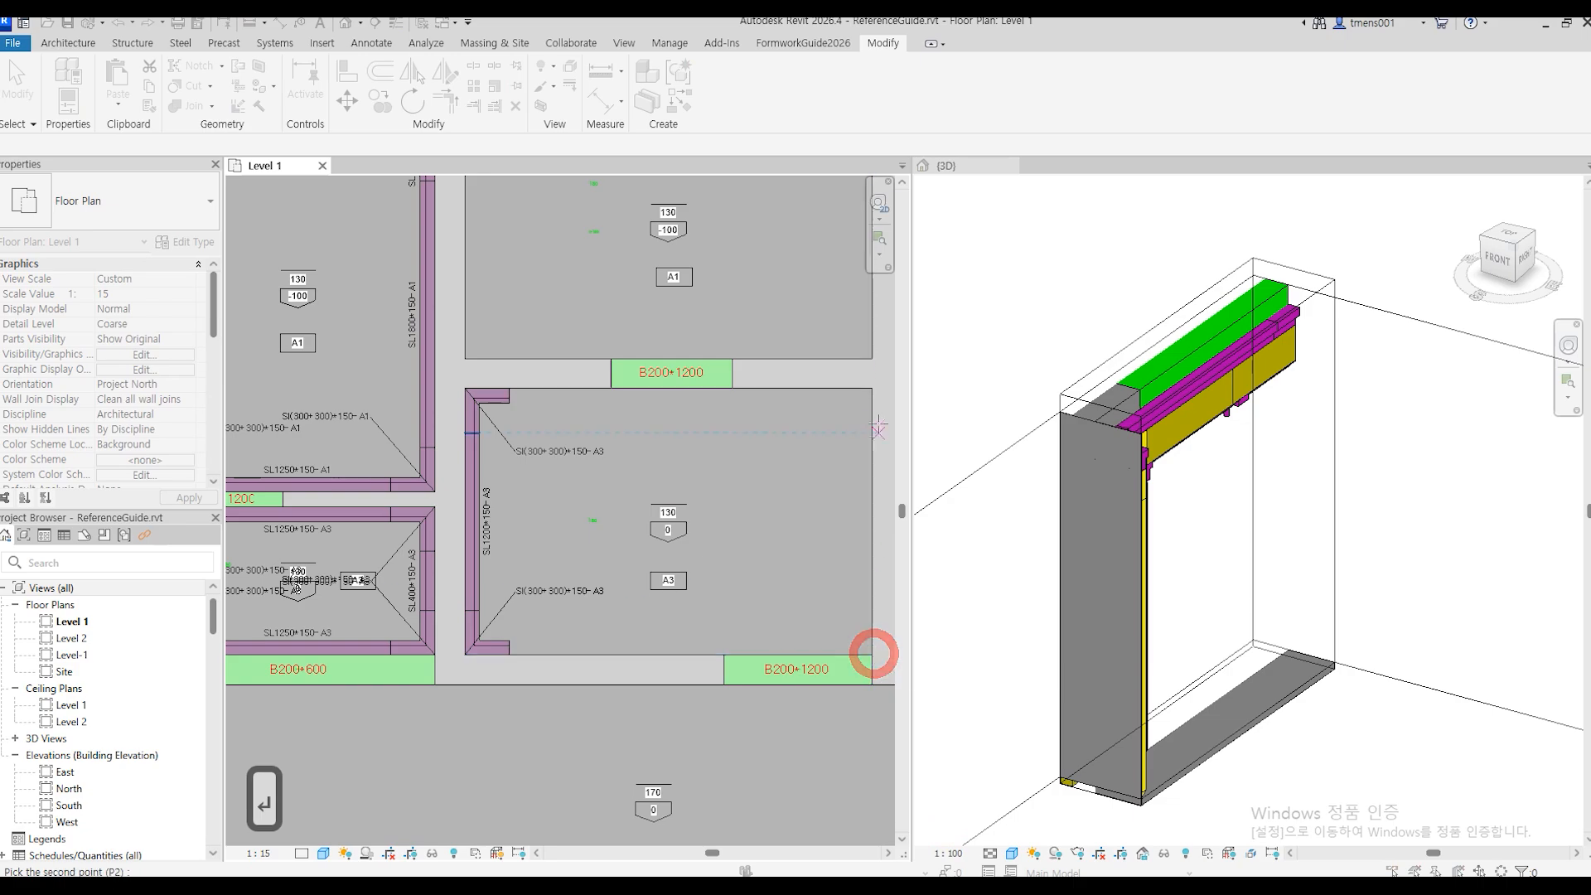
pyautogui.click(788, 440)
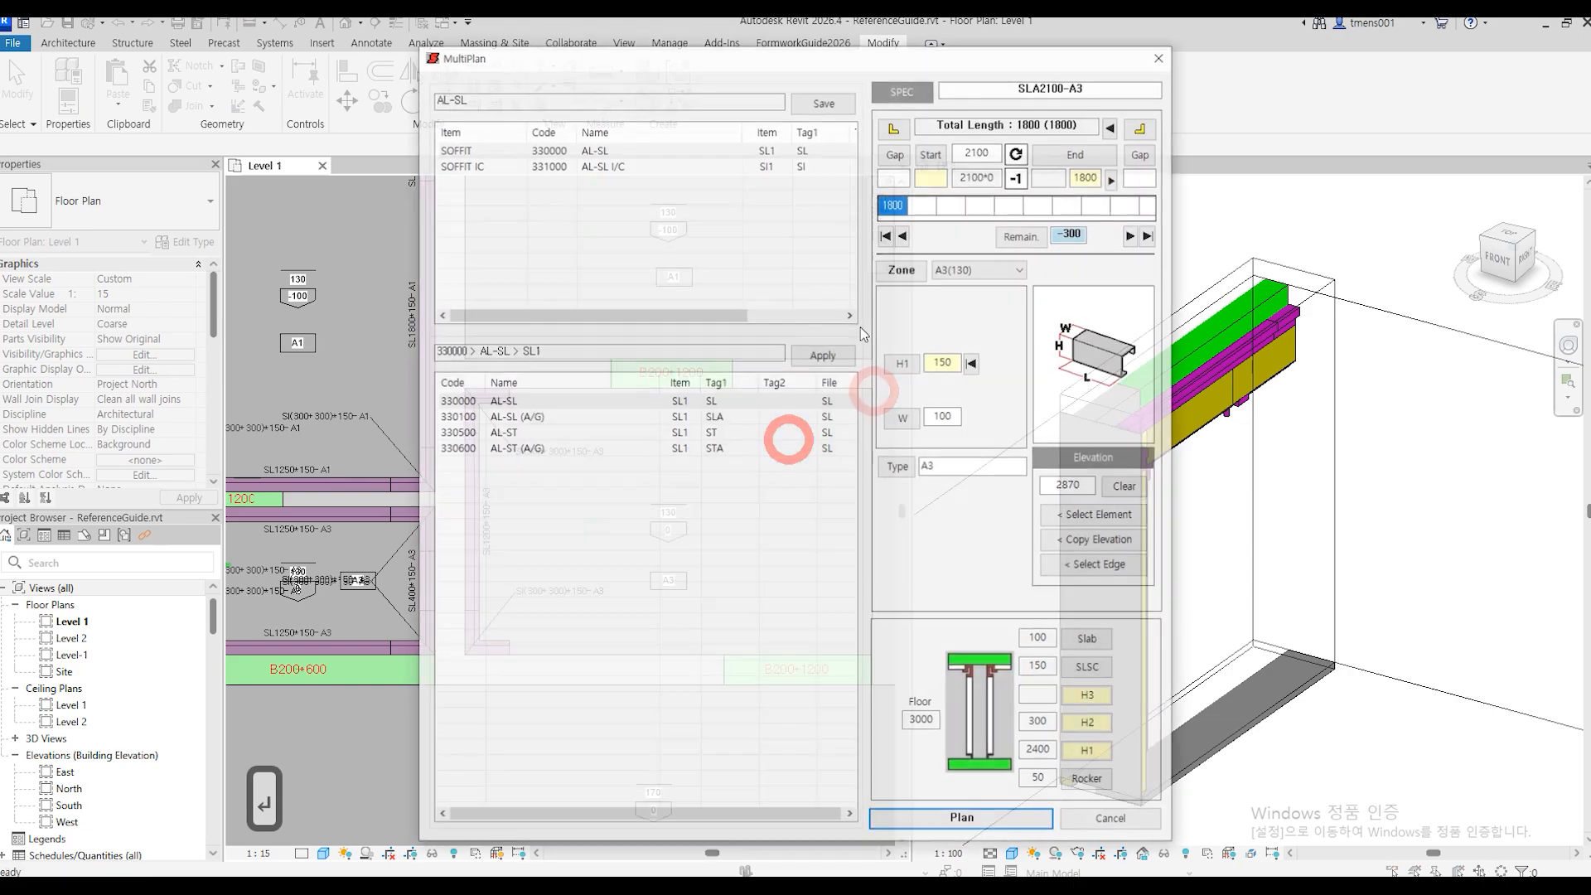
pyautogui.click(895, 126)
pyautogui.click(1144, 126)
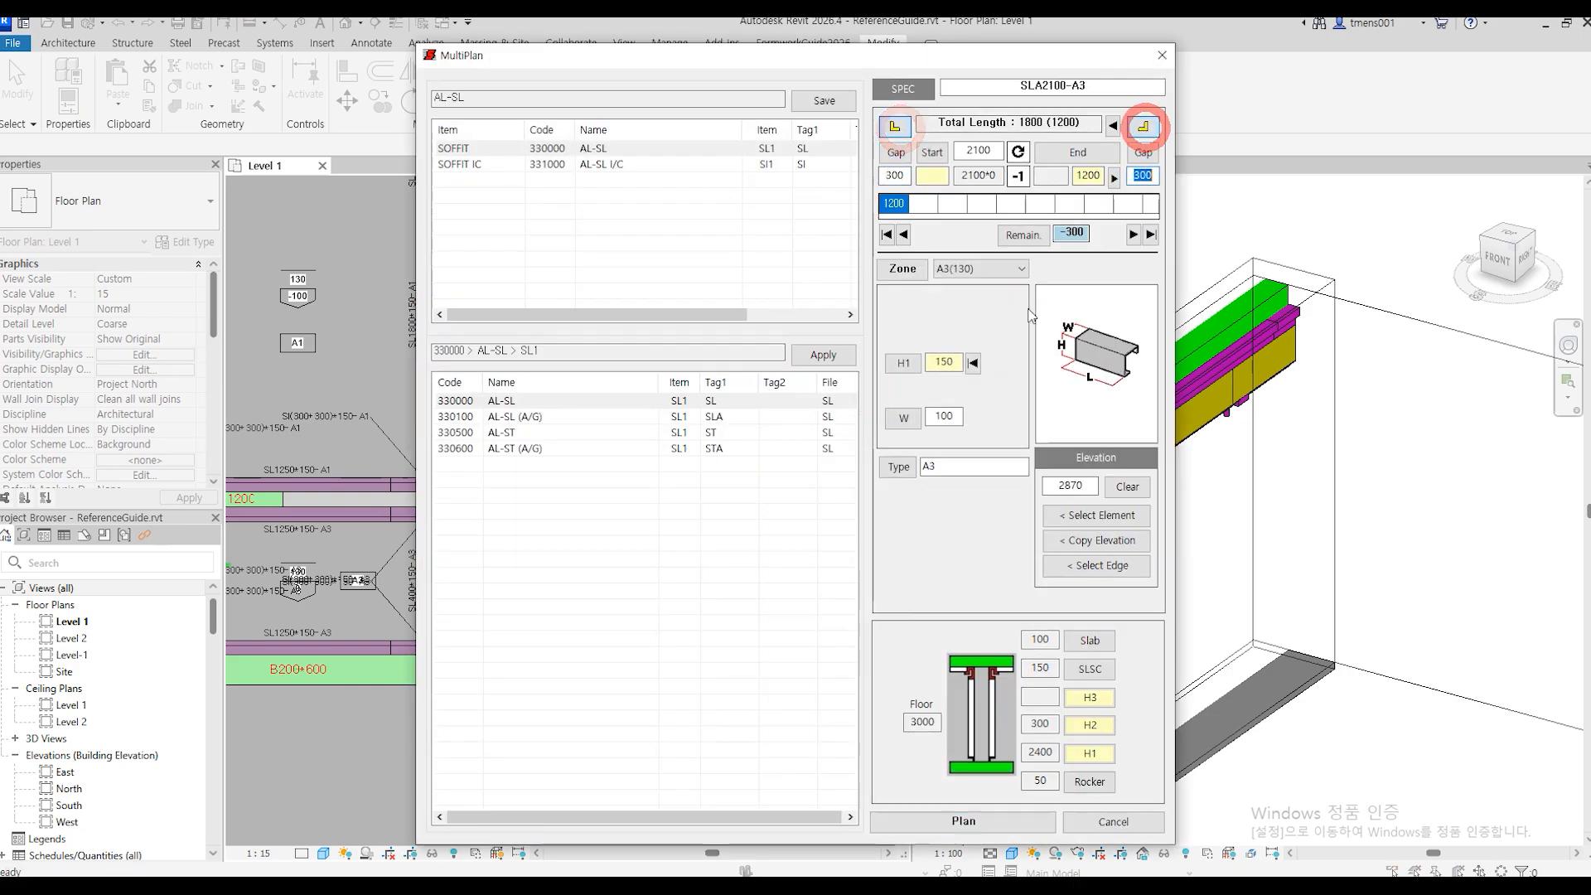
pyautogui.click(961, 821)
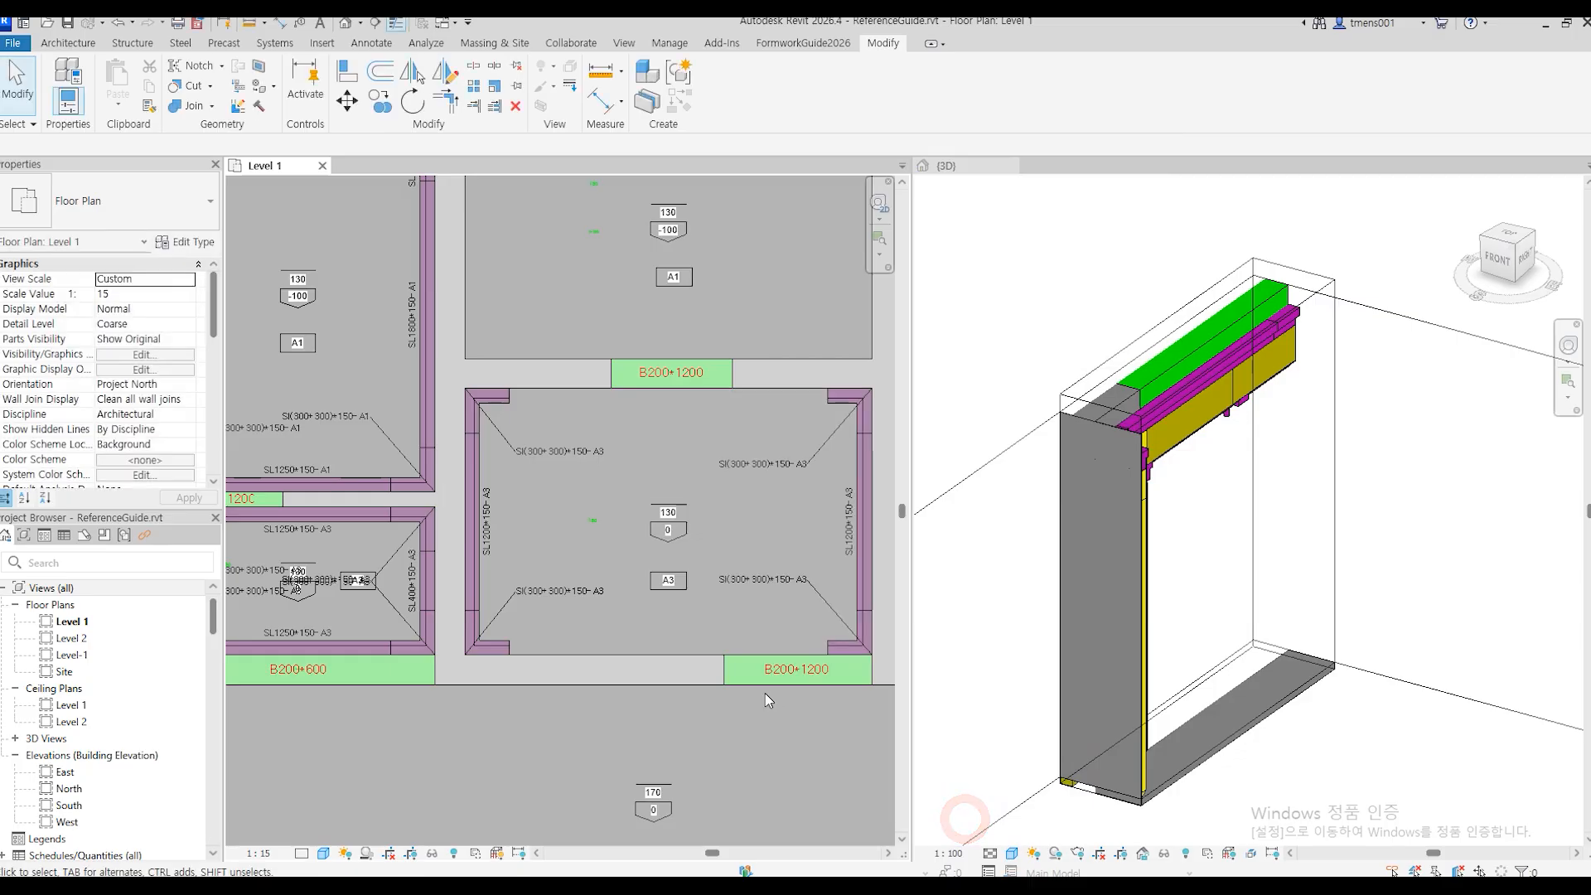
# Fill the larger A3 room's lower long edge with 1800 and 350 soffit panels between the two corner piece ends.
pyautogui.scroll(5, 500, 640)
pyautogui.press('Return')
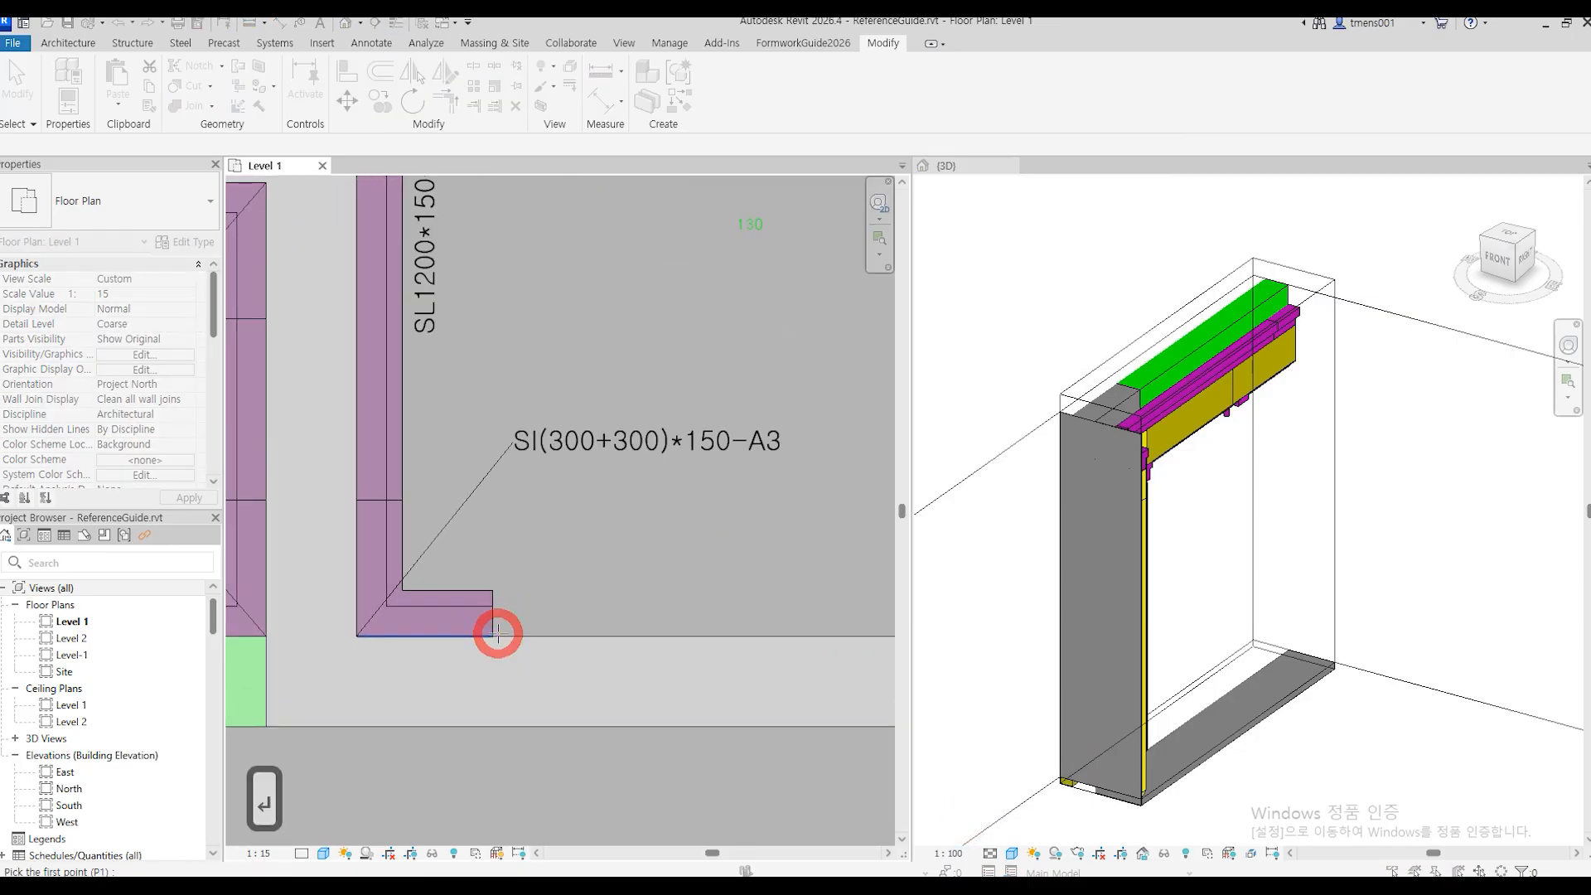
pyautogui.click(497, 634)
pyautogui.scroll(-2, 497, 635)
pyautogui.moveTo(755, 667); pyautogui.dragTo(524, 670, button='middle')
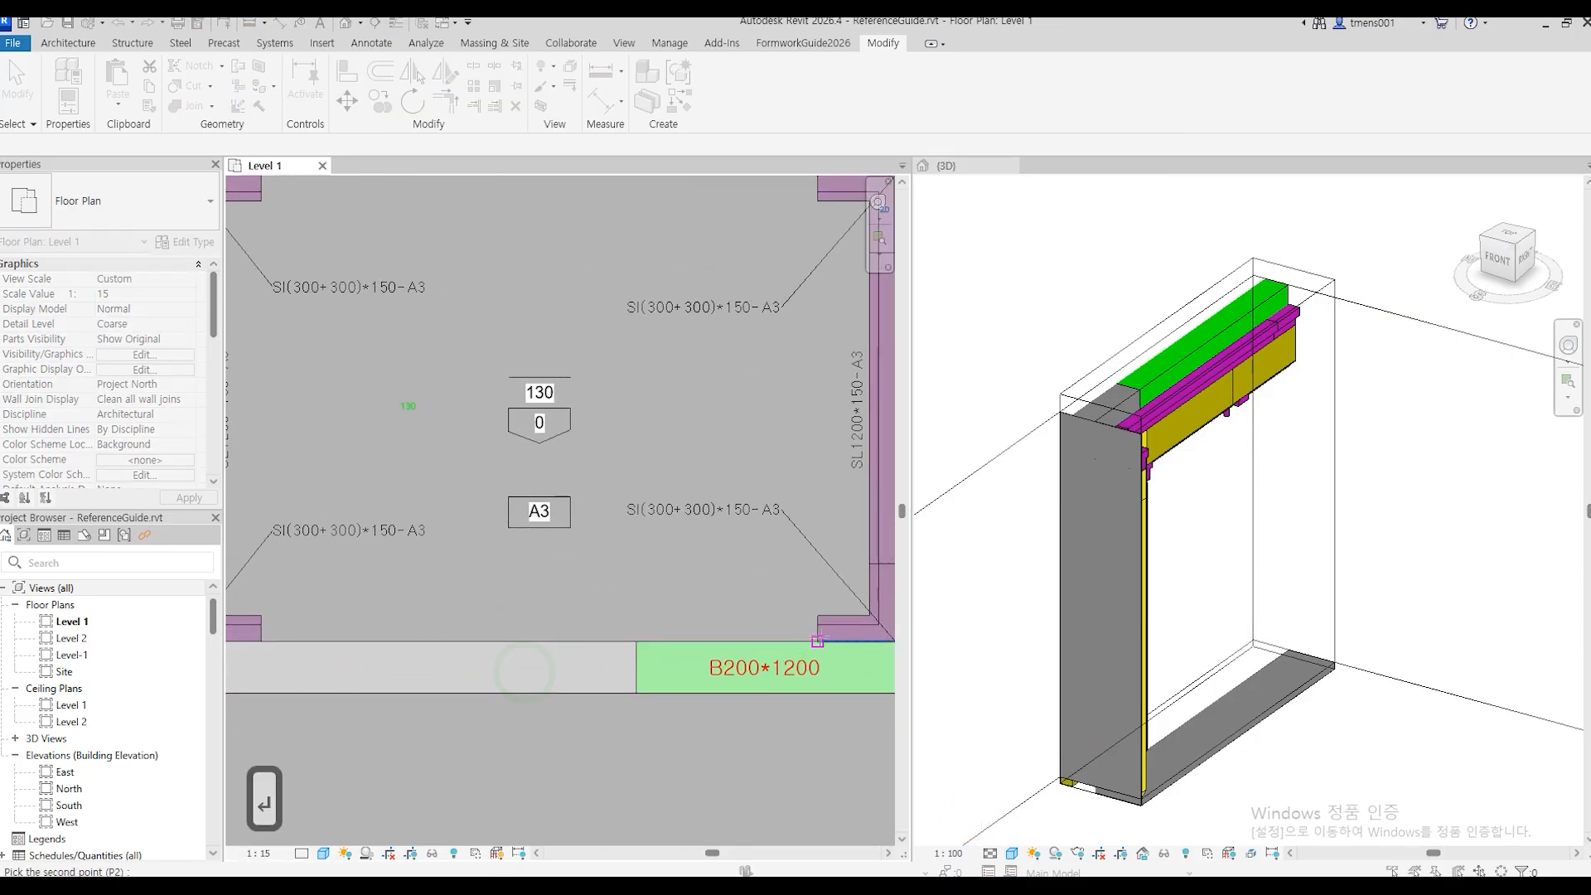
pyautogui.click(762, 577)
pyautogui.press('Return')
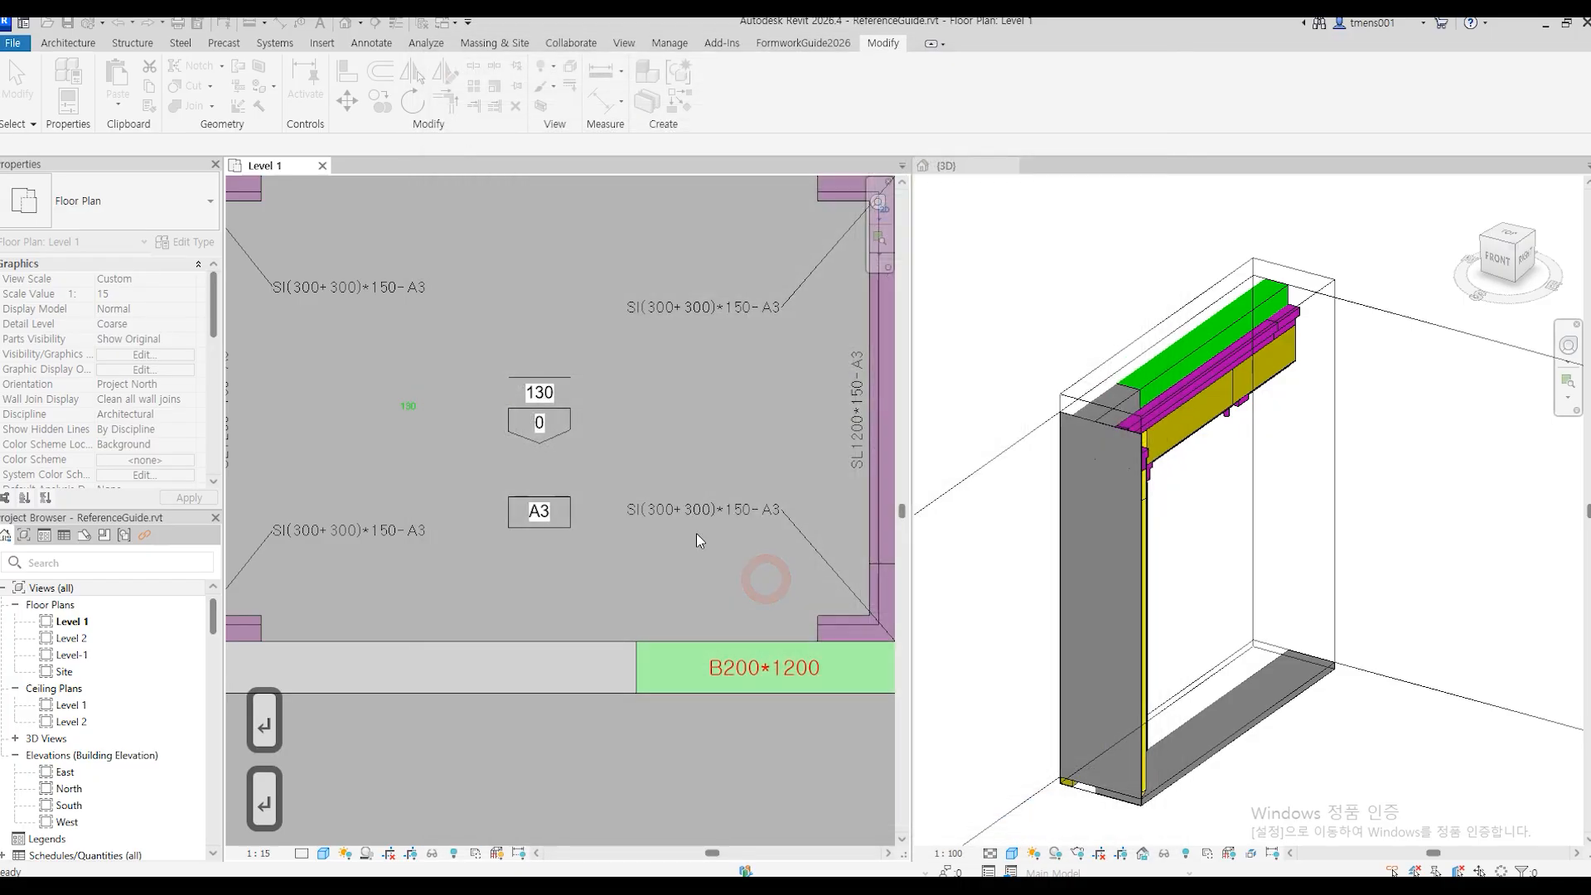
# Fill the larger A3 room's long edge facing the A1 room with 1800 and 350 soffit panels between the corner pieces.
pyautogui.moveTo(540, 401); pyautogui.dragTo(795, 602, button='middle')
pyautogui.press('Return')
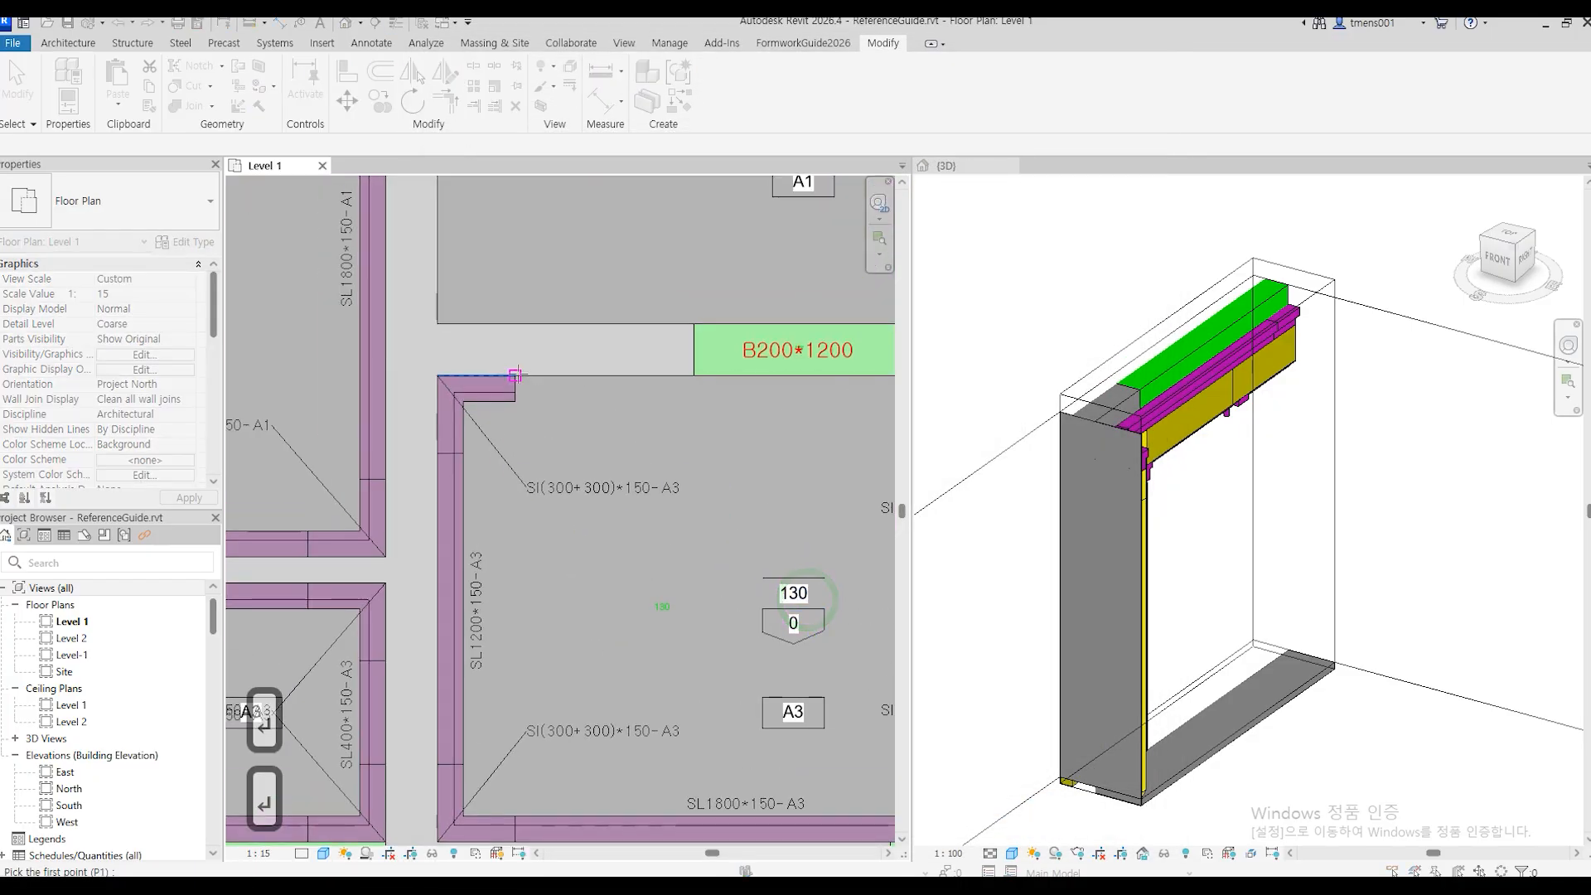
pyautogui.click(517, 375)
pyautogui.moveTo(763, 466); pyautogui.dragTo(364, 487, button='middle')
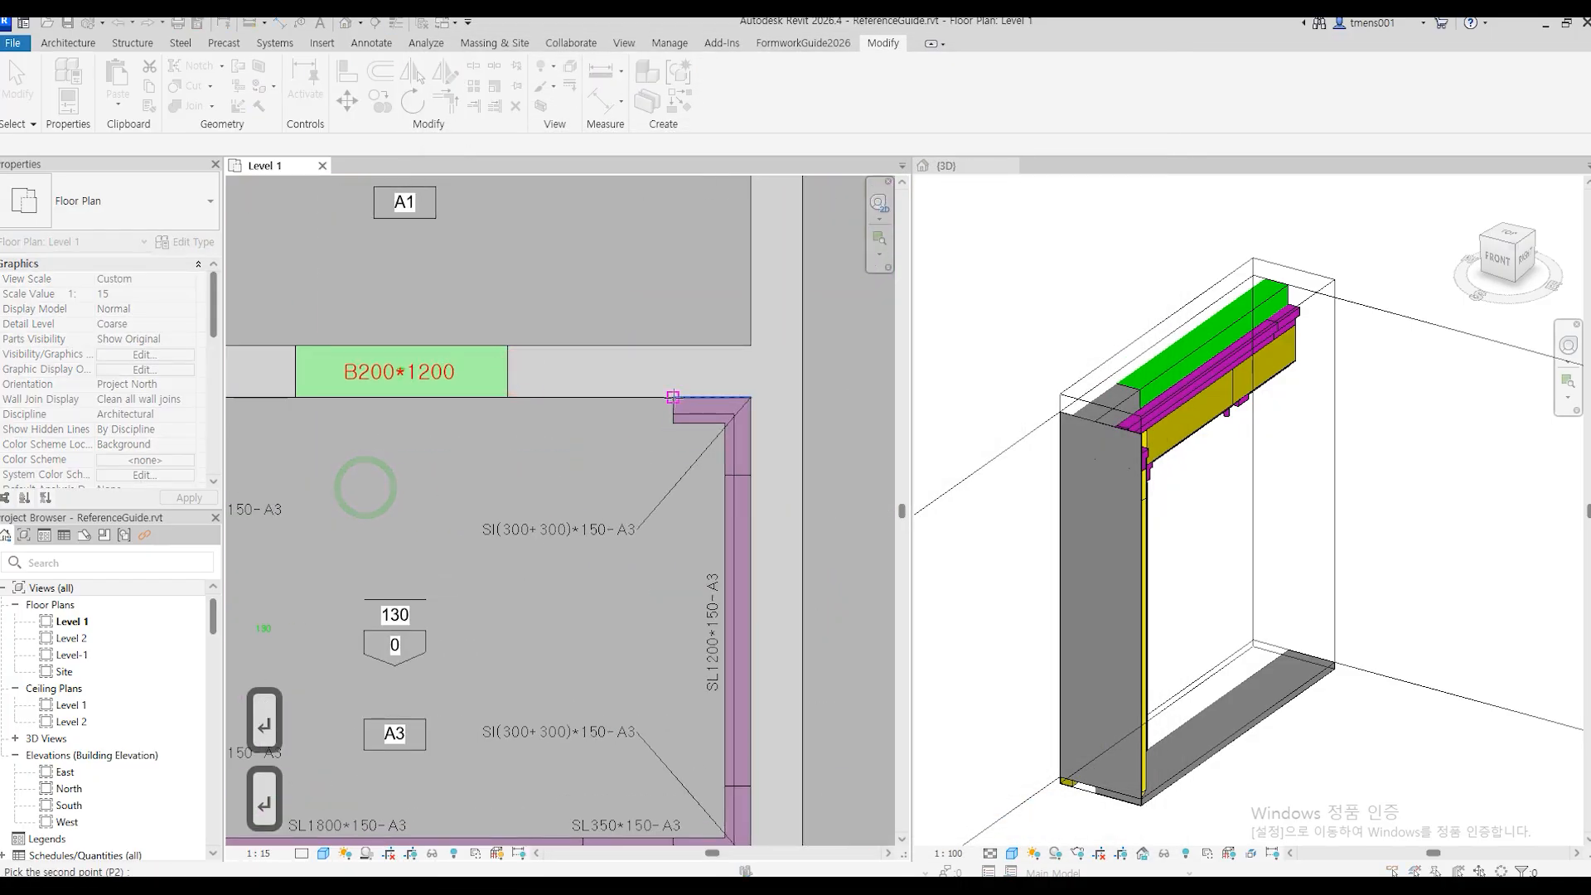
pyautogui.click(674, 398)
pyautogui.click(604, 611)
pyautogui.press('Return')
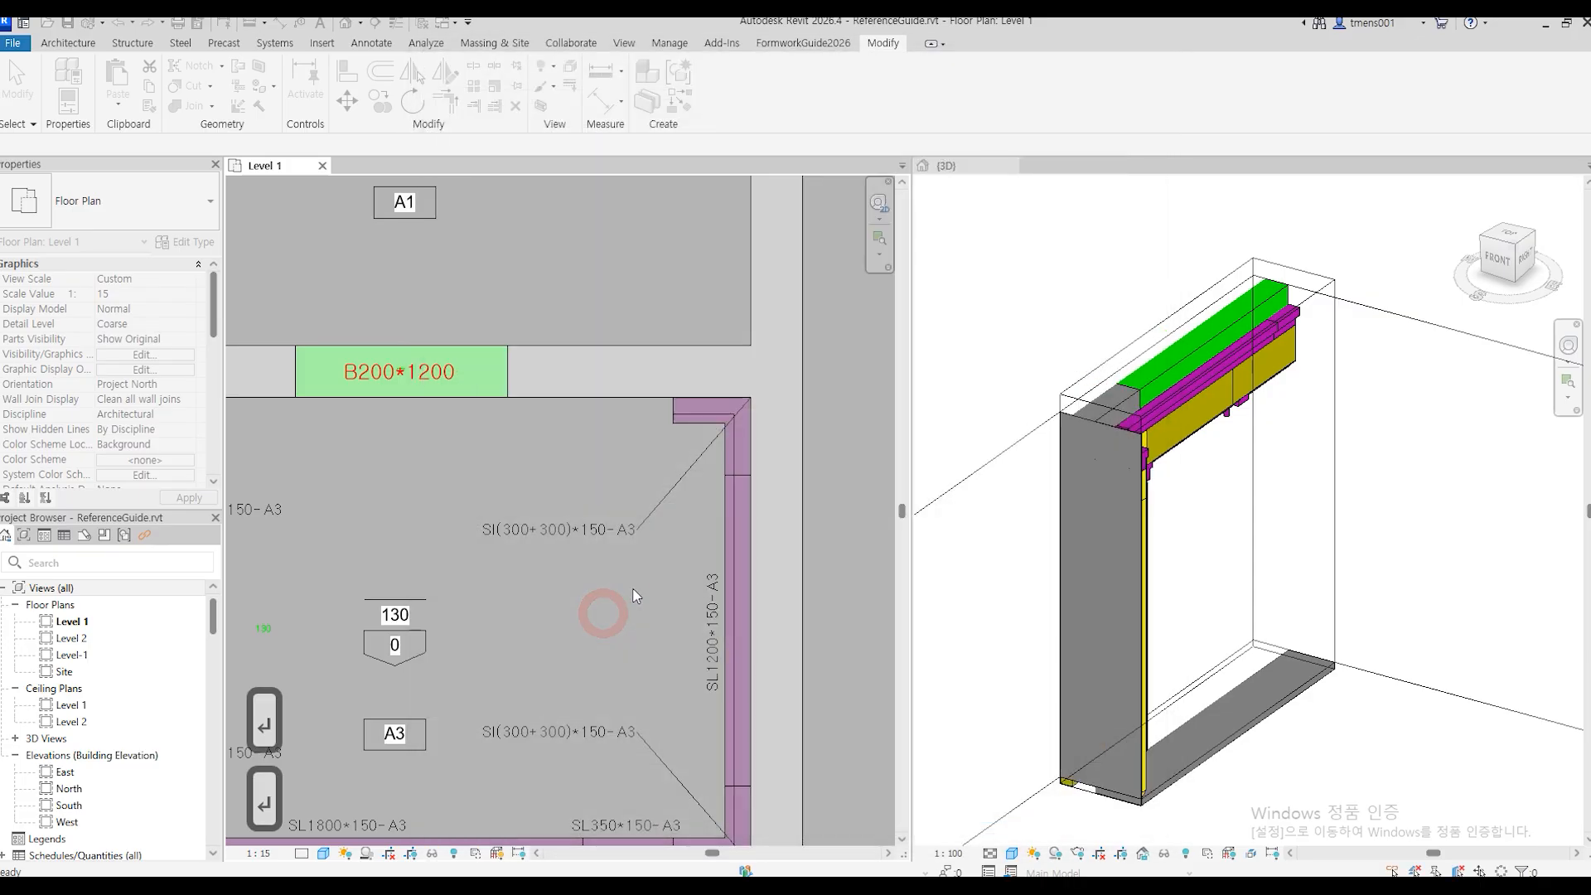
# Plan a 1250 soffit panel along the adjoining A1 room's near short edge, with 300 corner gaps and zone A1(130-100).
pyautogui.scroll(-3, 662, 589)
pyautogui.scroll(2, 550, 386)
pyautogui.moveTo(498, 455); pyautogui.dragTo(566, 538, button='middle')
pyautogui.press('Return')
pyautogui.click(329, 607)
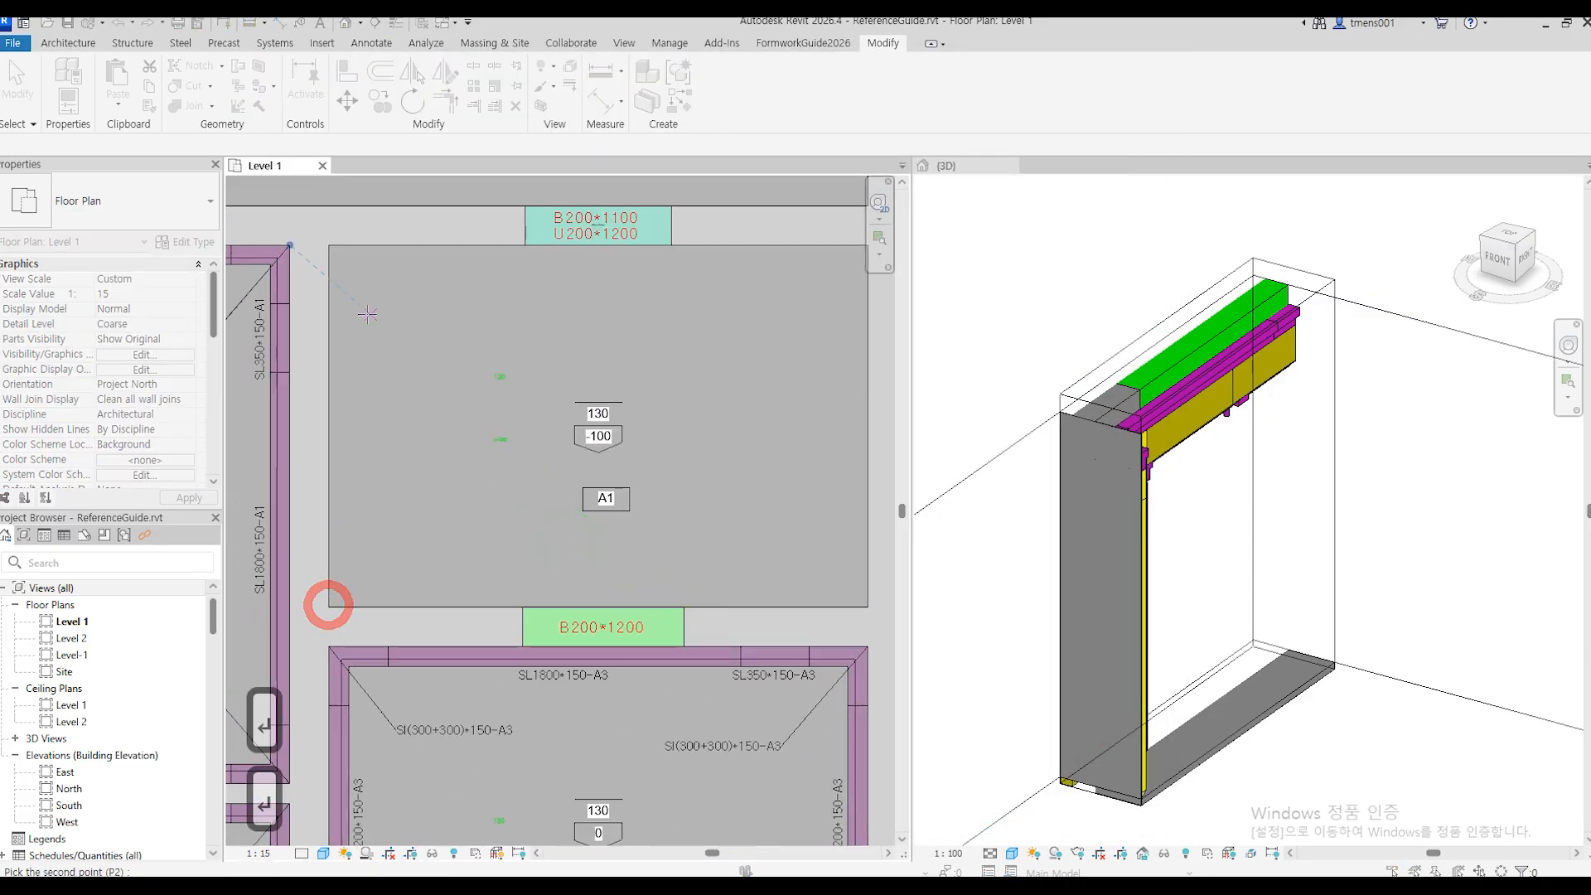
pyautogui.click(330, 248)
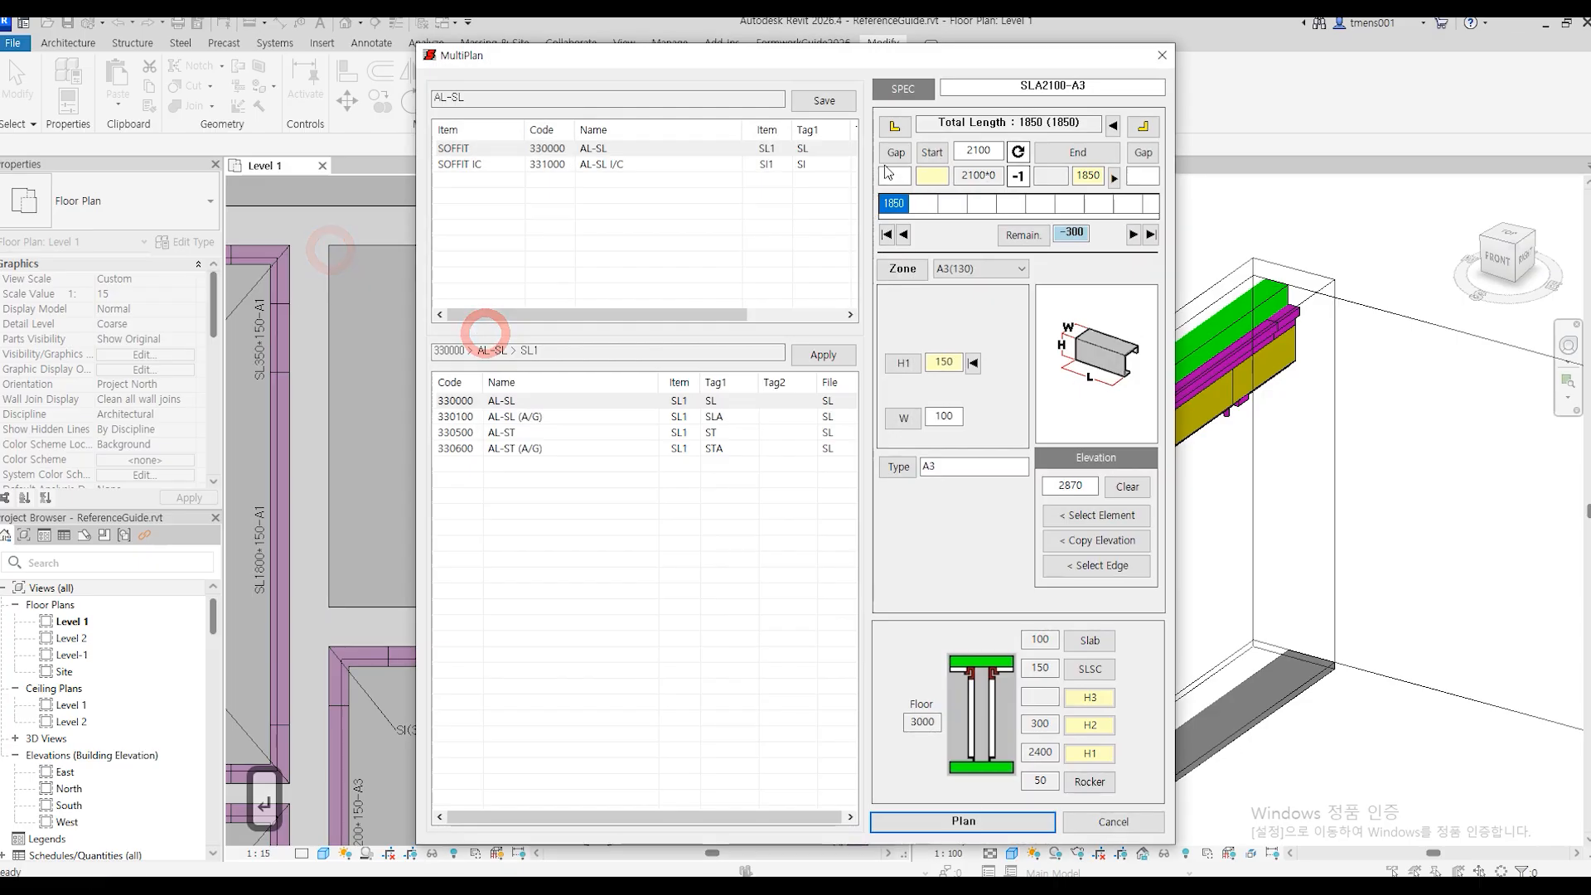
pyautogui.click(894, 126)
pyautogui.click(1144, 126)
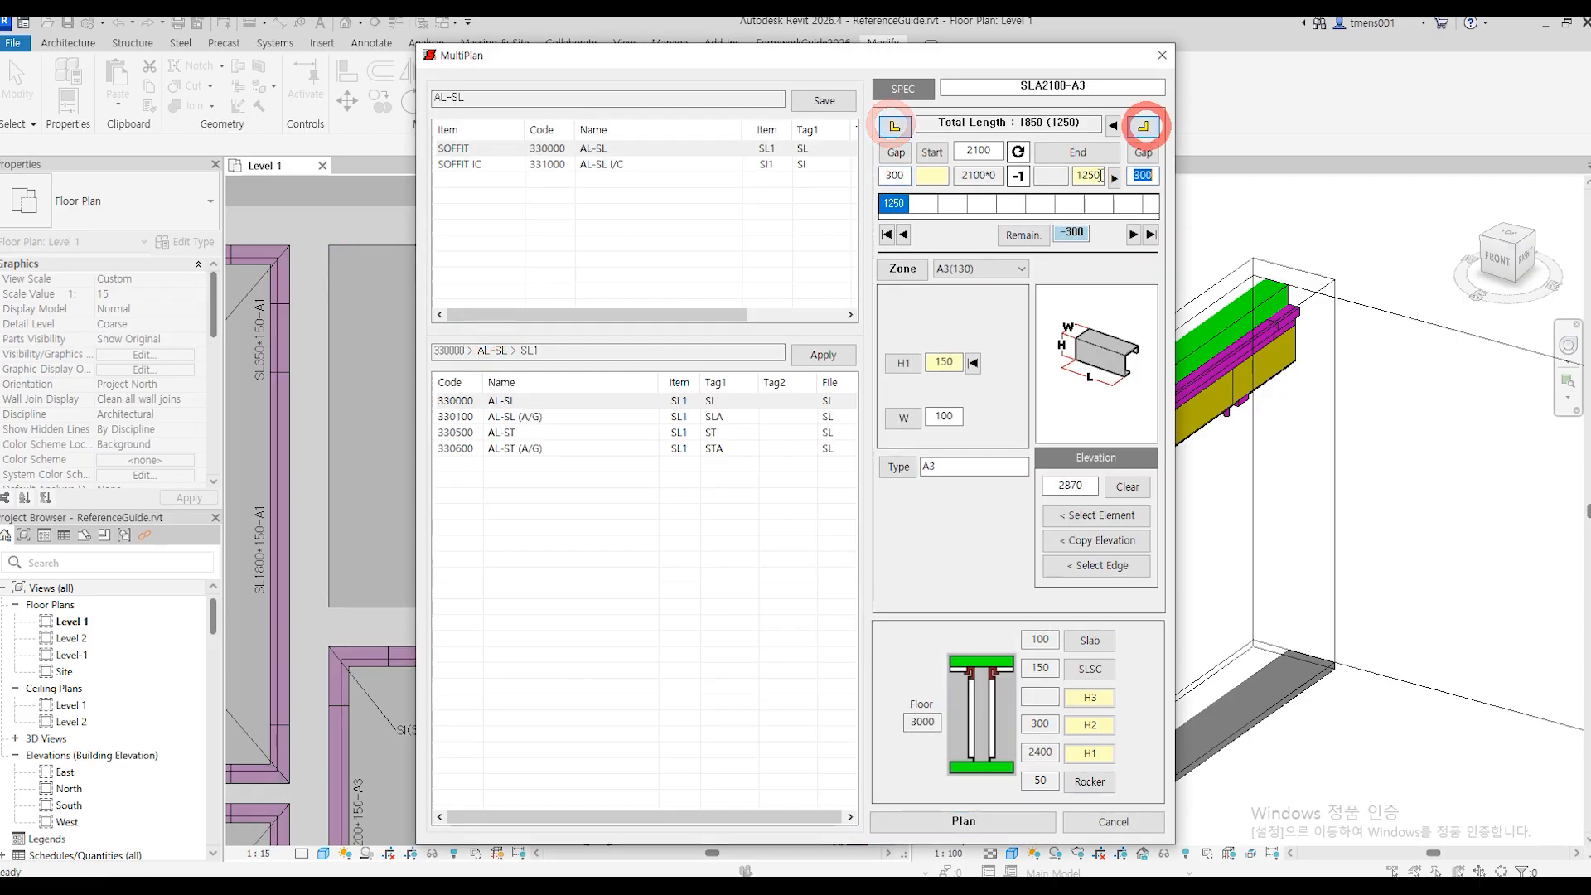
pyautogui.click(990, 269)
pyautogui.click(951, 285)
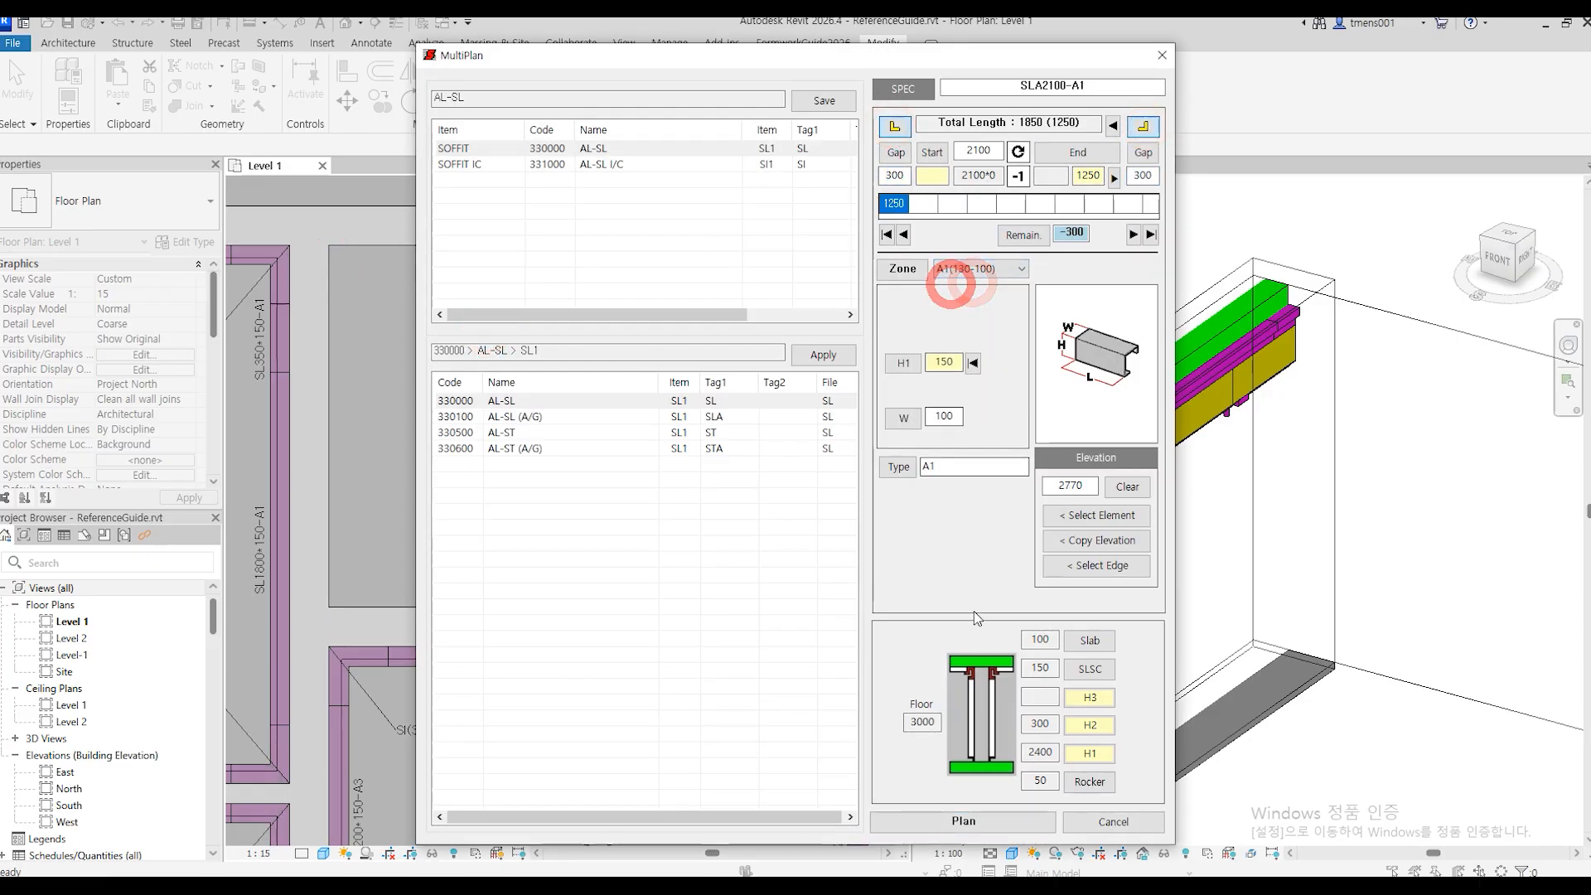
pyautogui.click(988, 820)
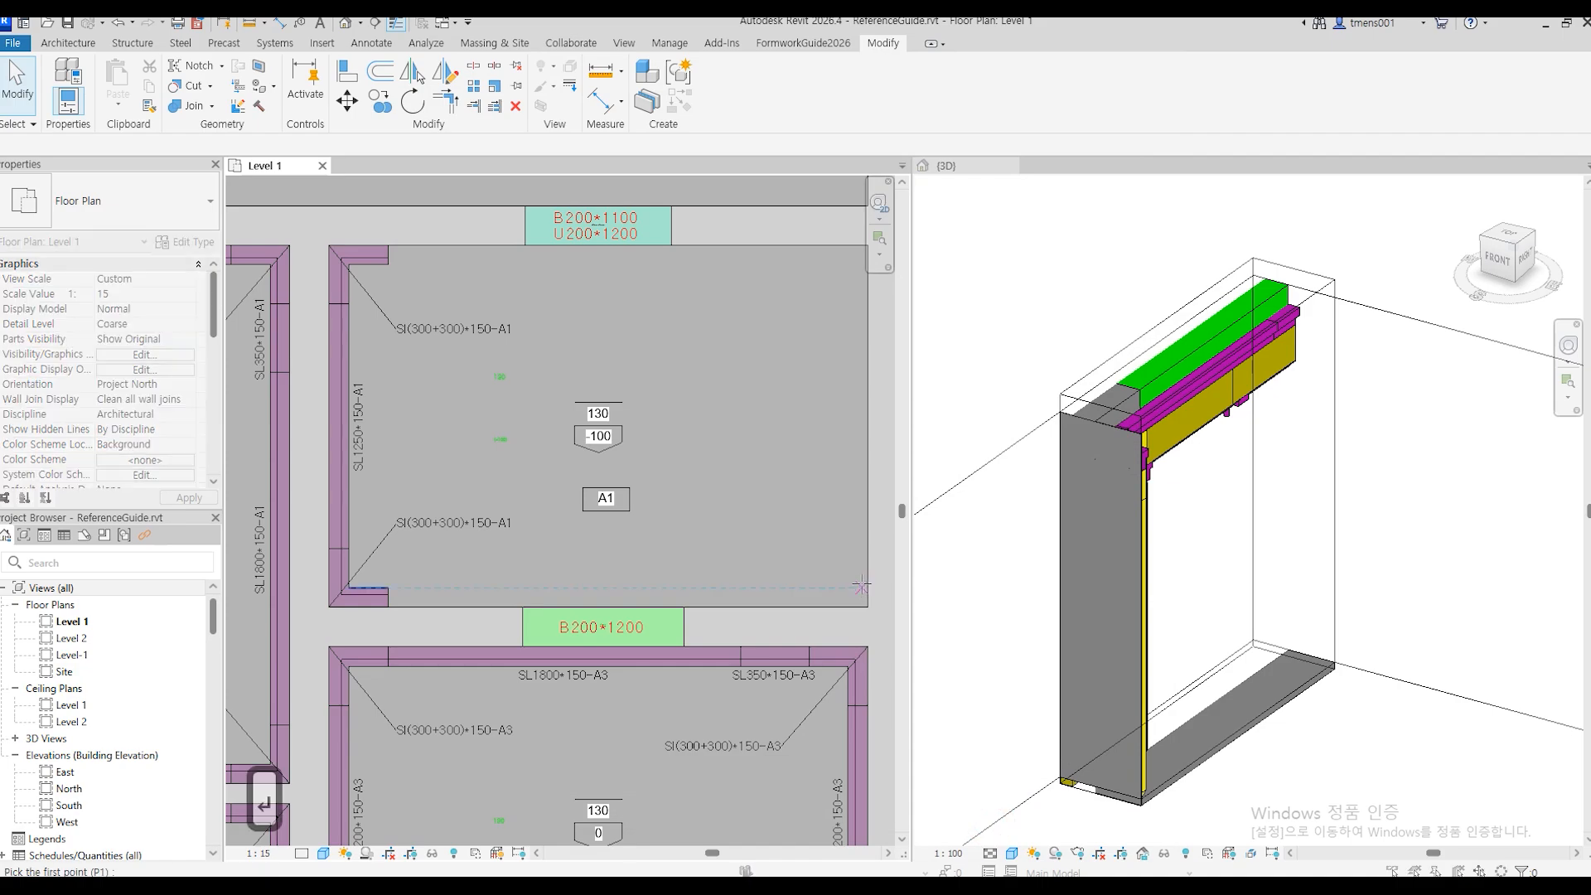
# Try to plan a 1150 soffit panel with 300 corner gaps along the A1 room's opposite short edge, and undo it.
pyautogui.click(864, 576)
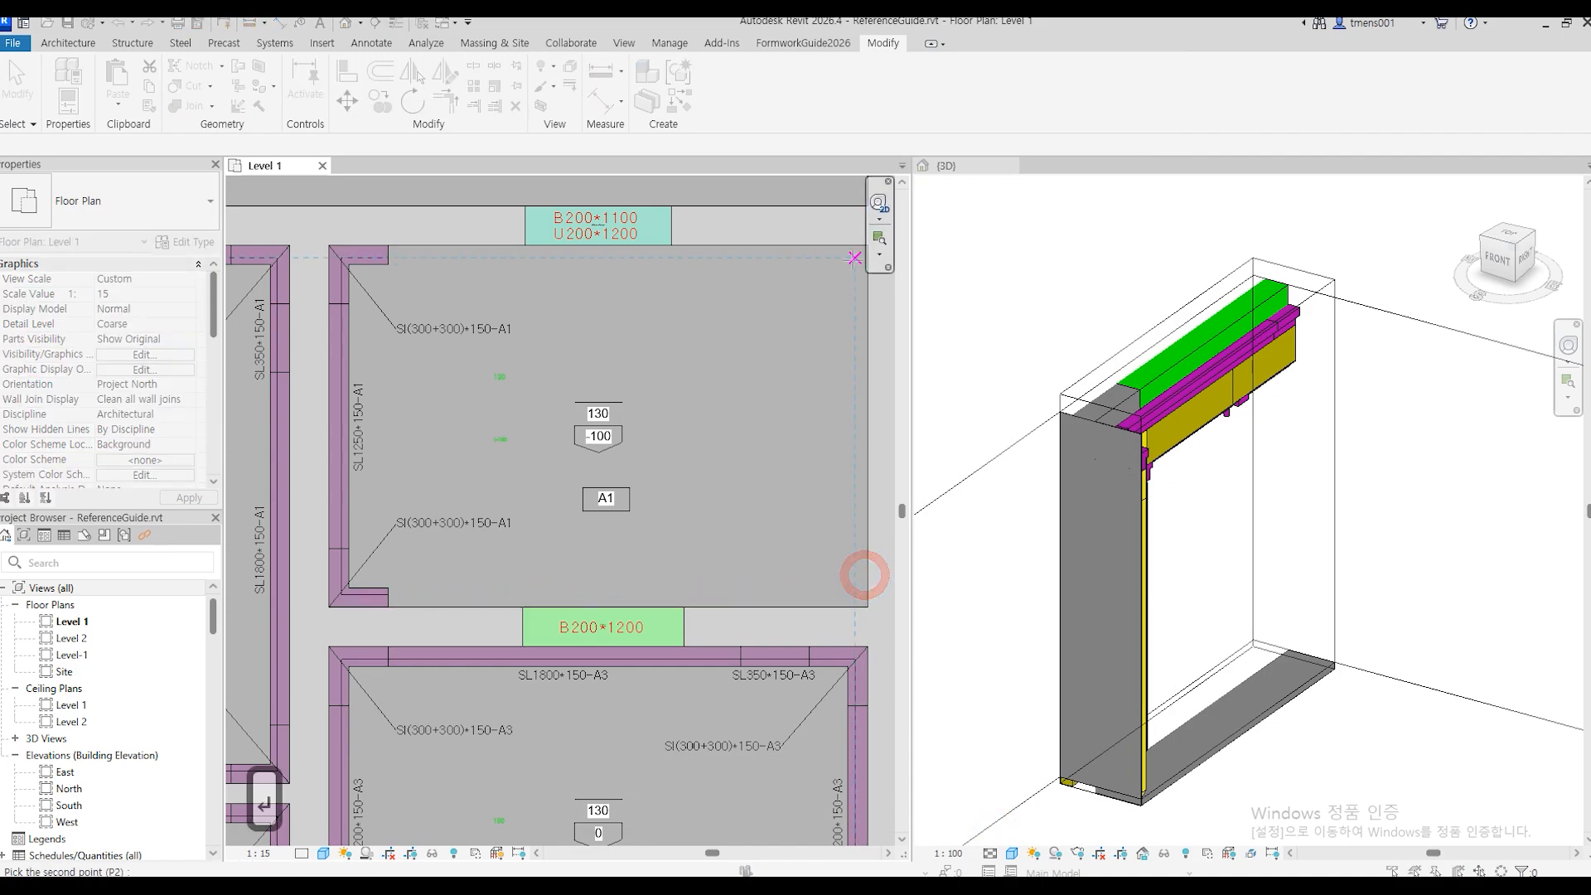
pyautogui.moveTo(854, 258); pyautogui.dragTo(815, 282, button='middle')
pyautogui.click(826, 269)
pyautogui.click(693, 377)
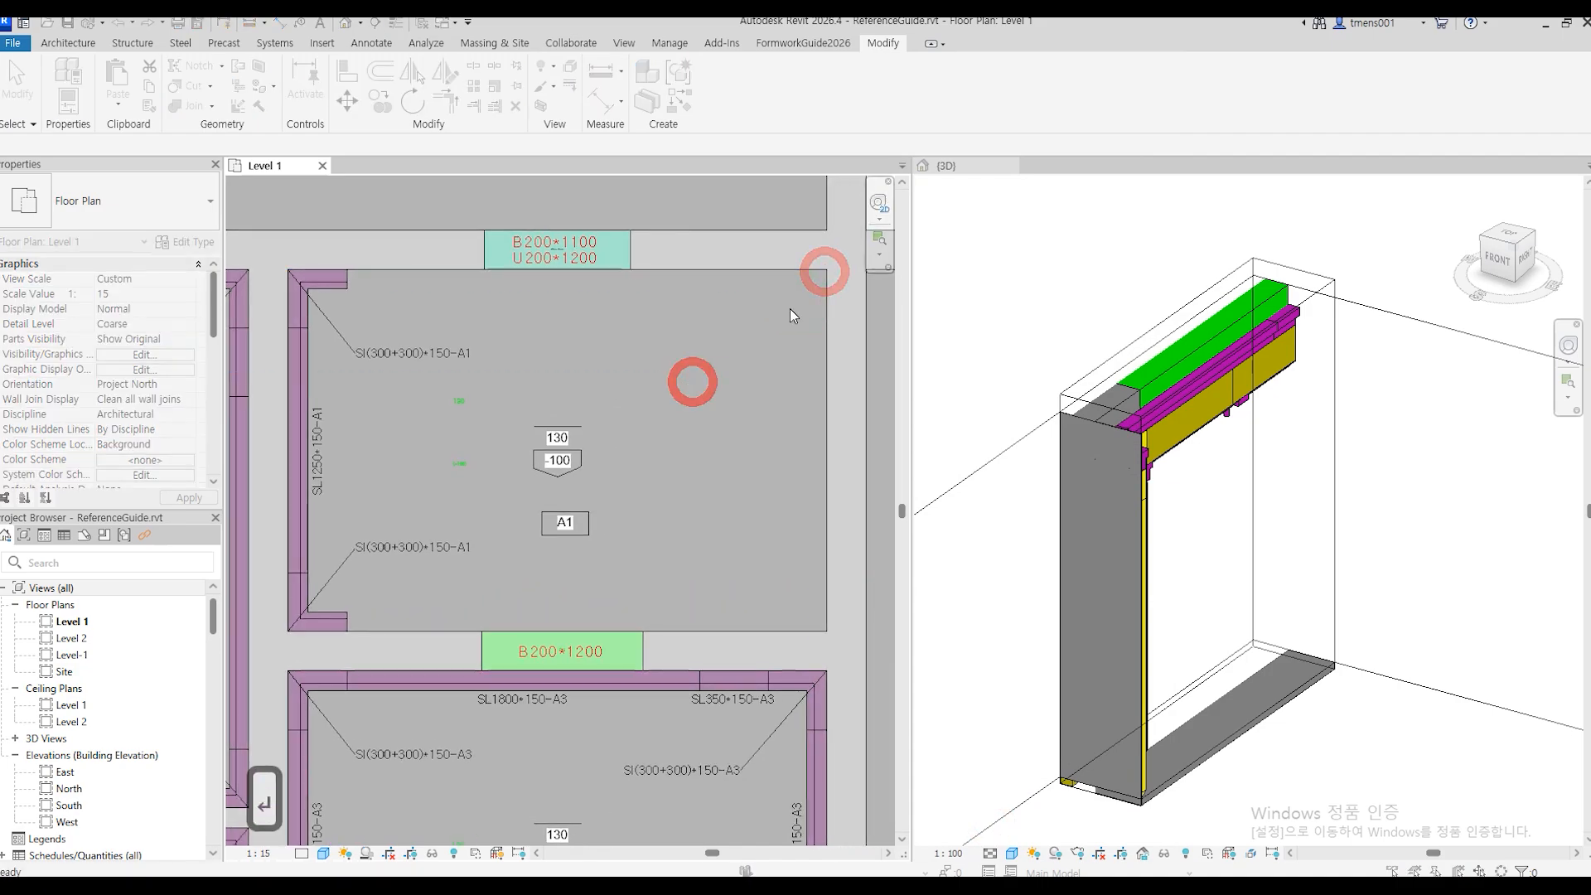
pyautogui.click(898, 124)
pyautogui.click(1143, 126)
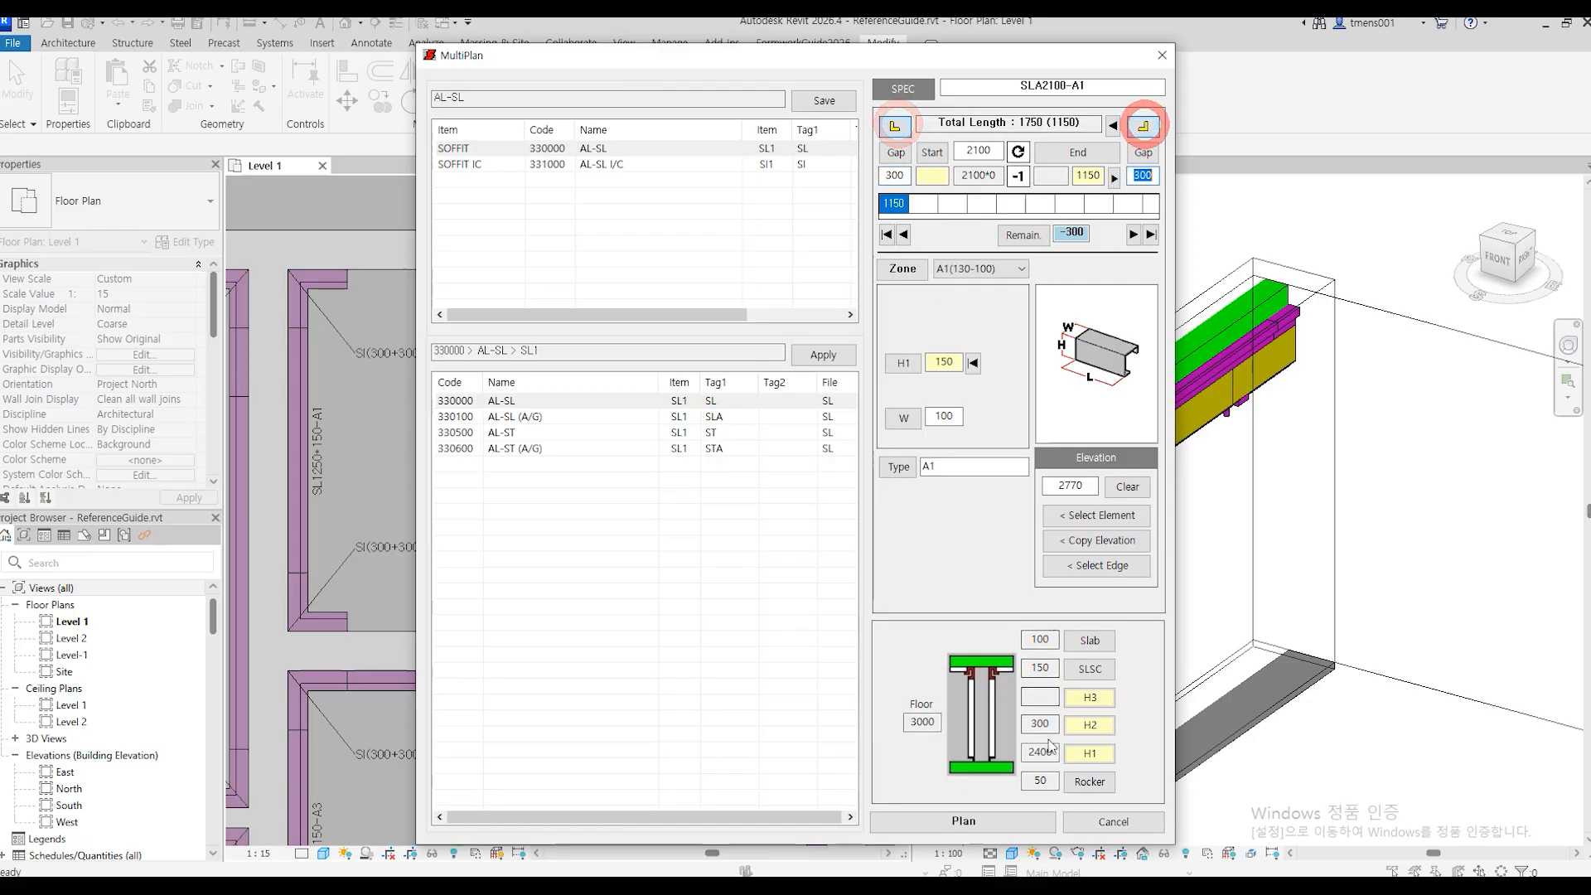
pyautogui.click(1032, 822)
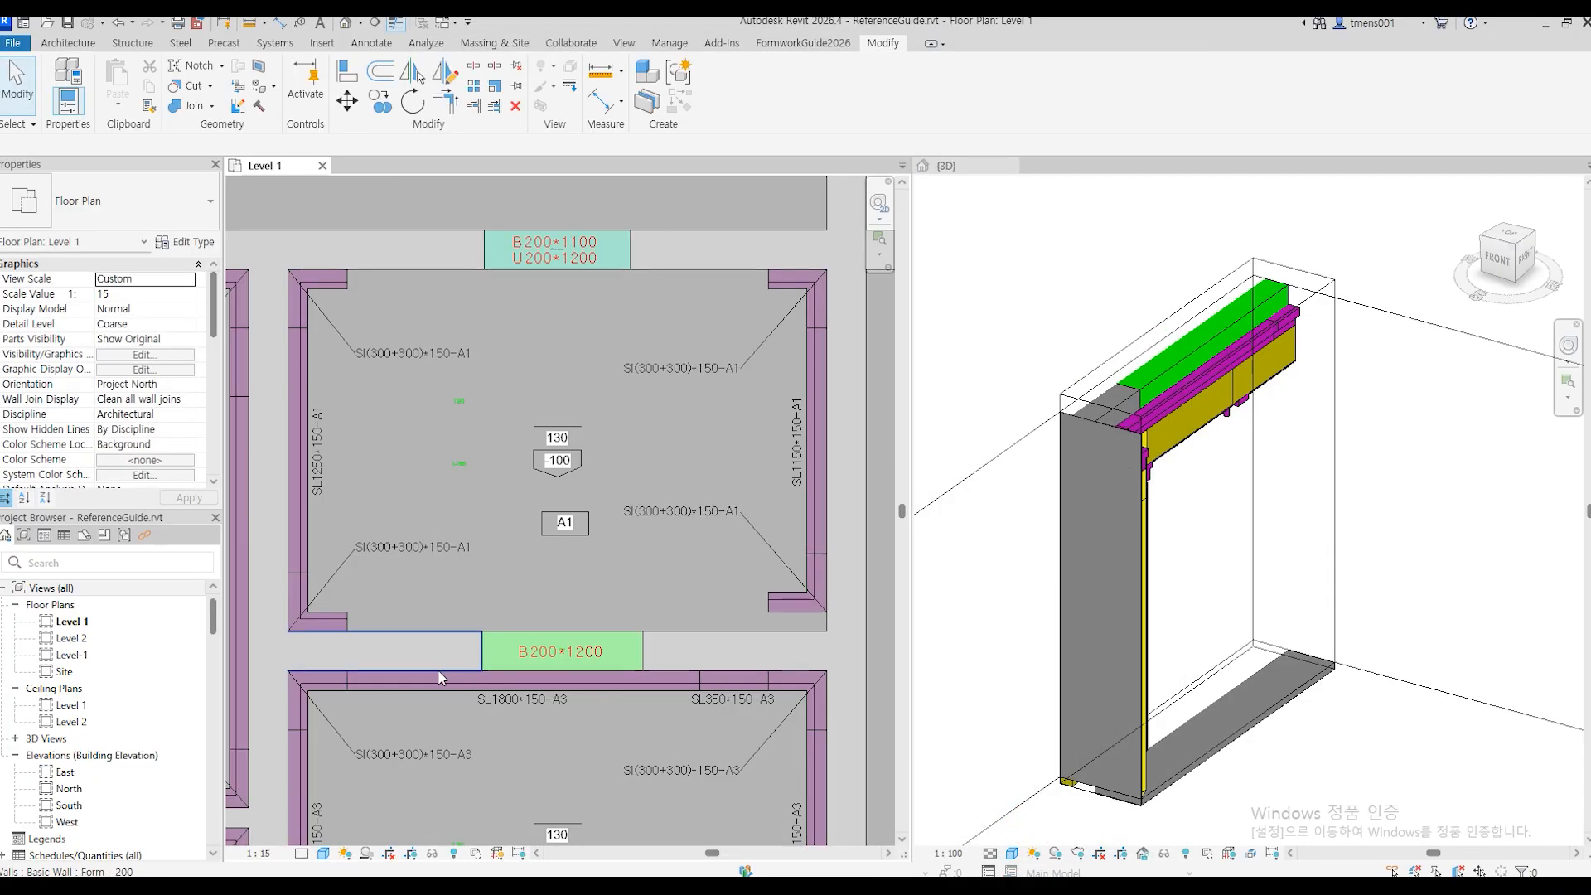
pyautogui.hotkey('ctrl', 'z')
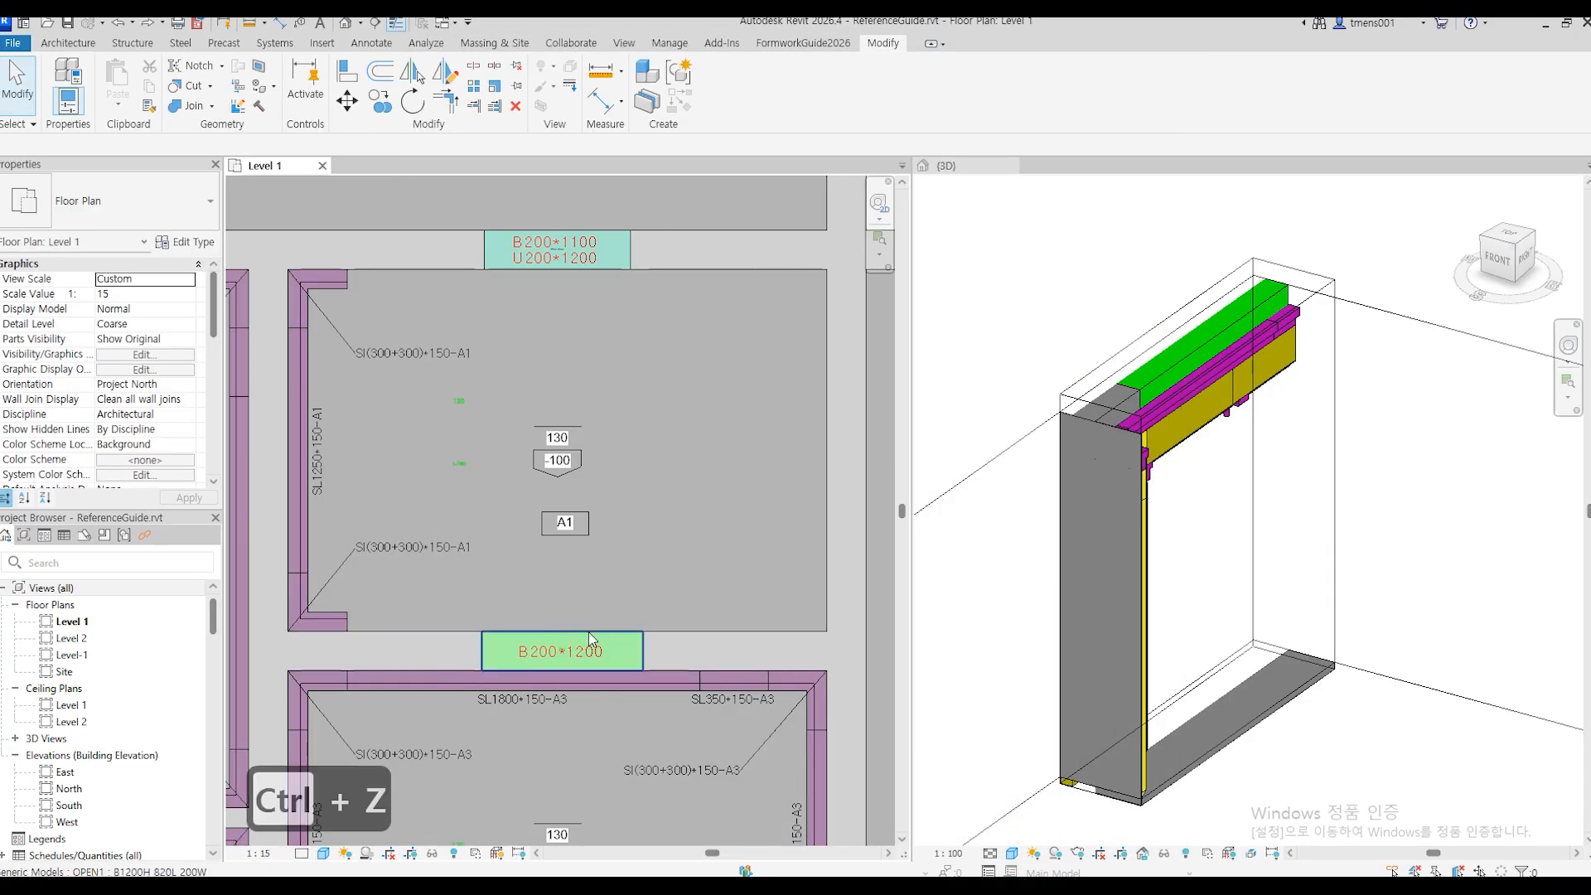
# Plan a 1250 soffit panel corner to corner along the A1 room's opposite short edge, with 300 corner gaps at both ends.
pyautogui.press('a')
pyautogui.press('s')
pyautogui.press('l')
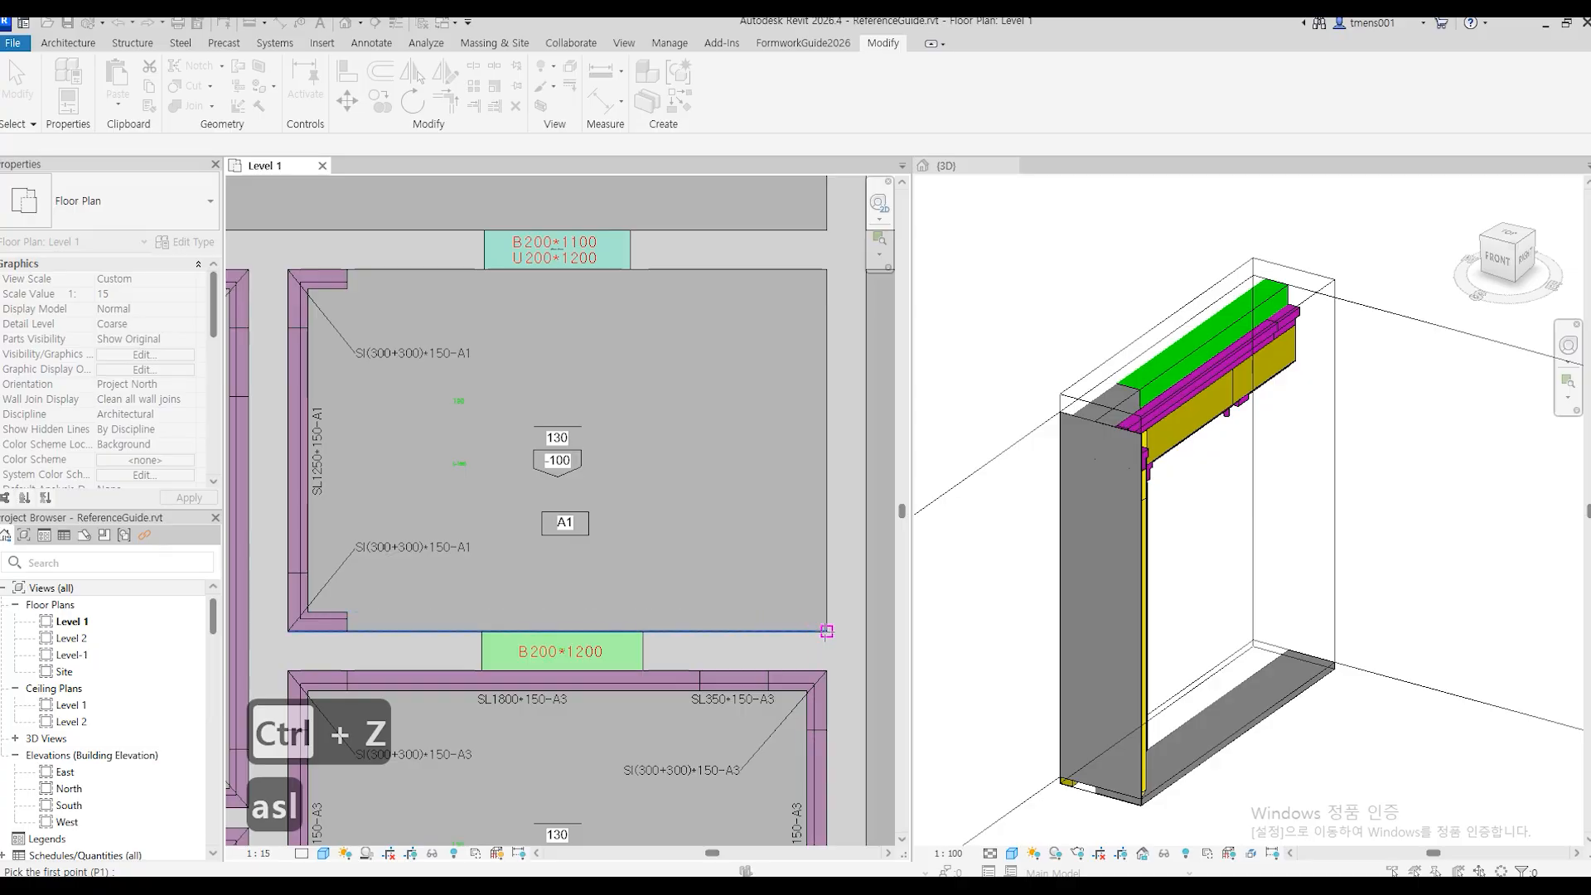
pyautogui.click(828, 632)
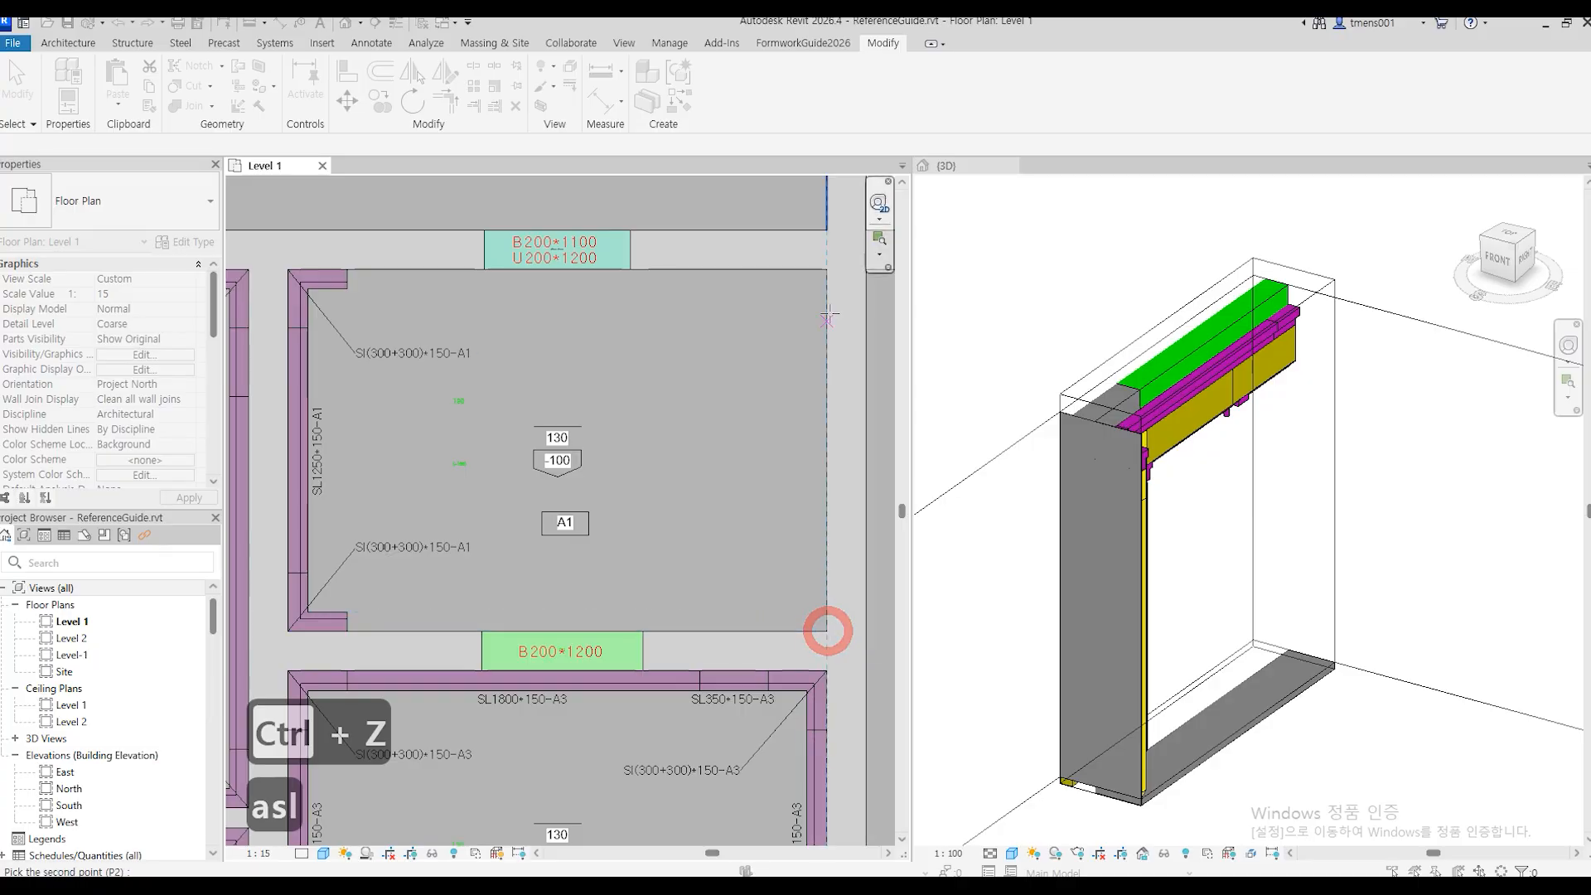
pyautogui.click(827, 269)
pyautogui.click(714, 413)
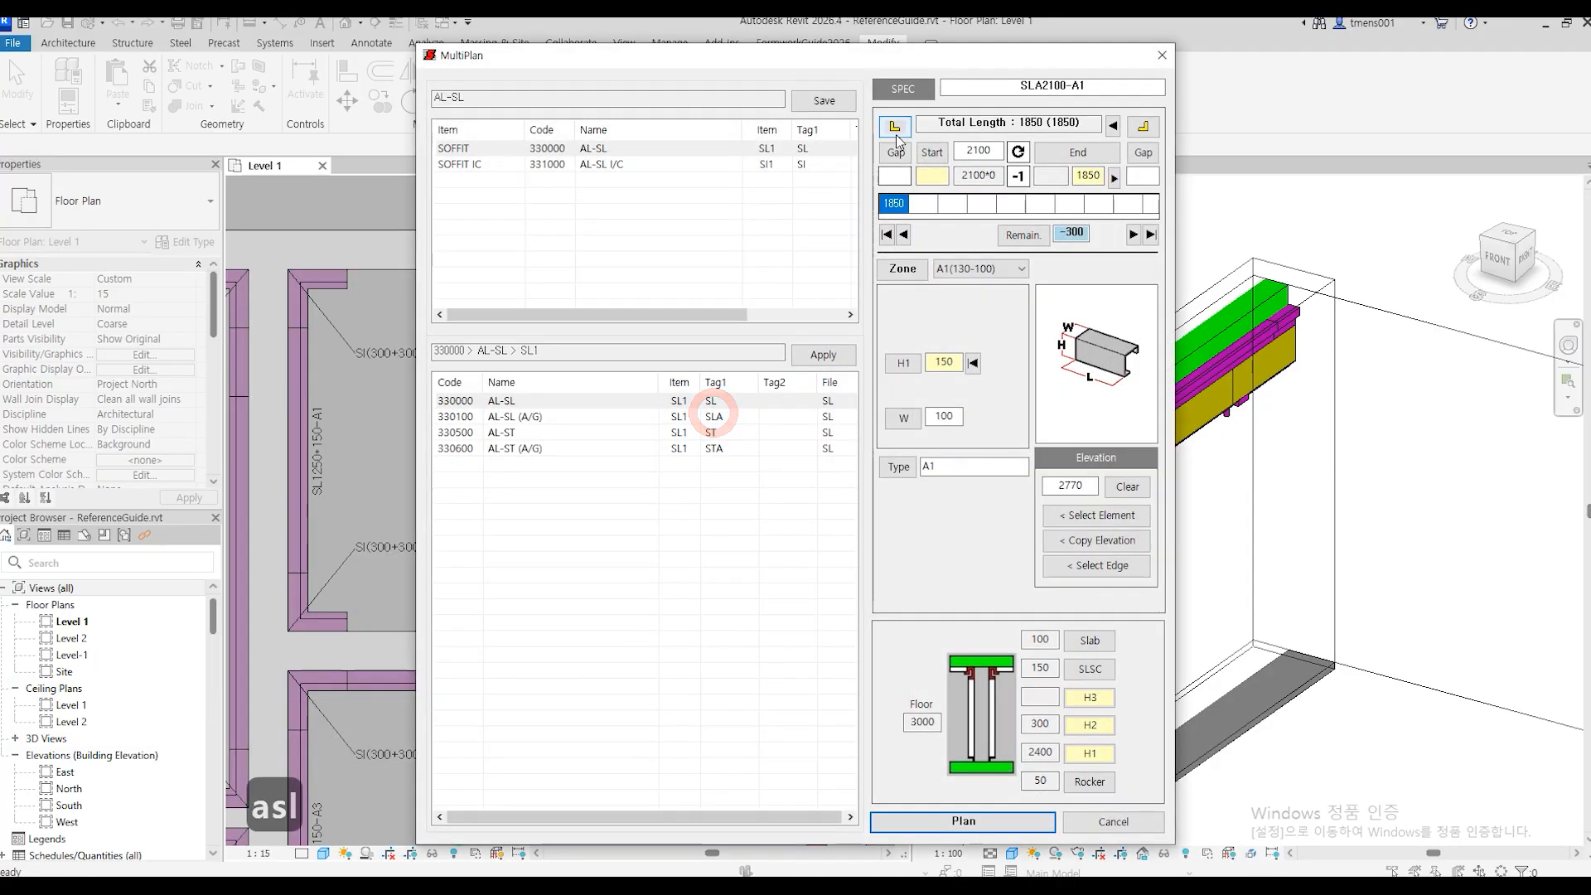
pyautogui.click(895, 126)
pyautogui.click(1146, 125)
pyautogui.click(1020, 820)
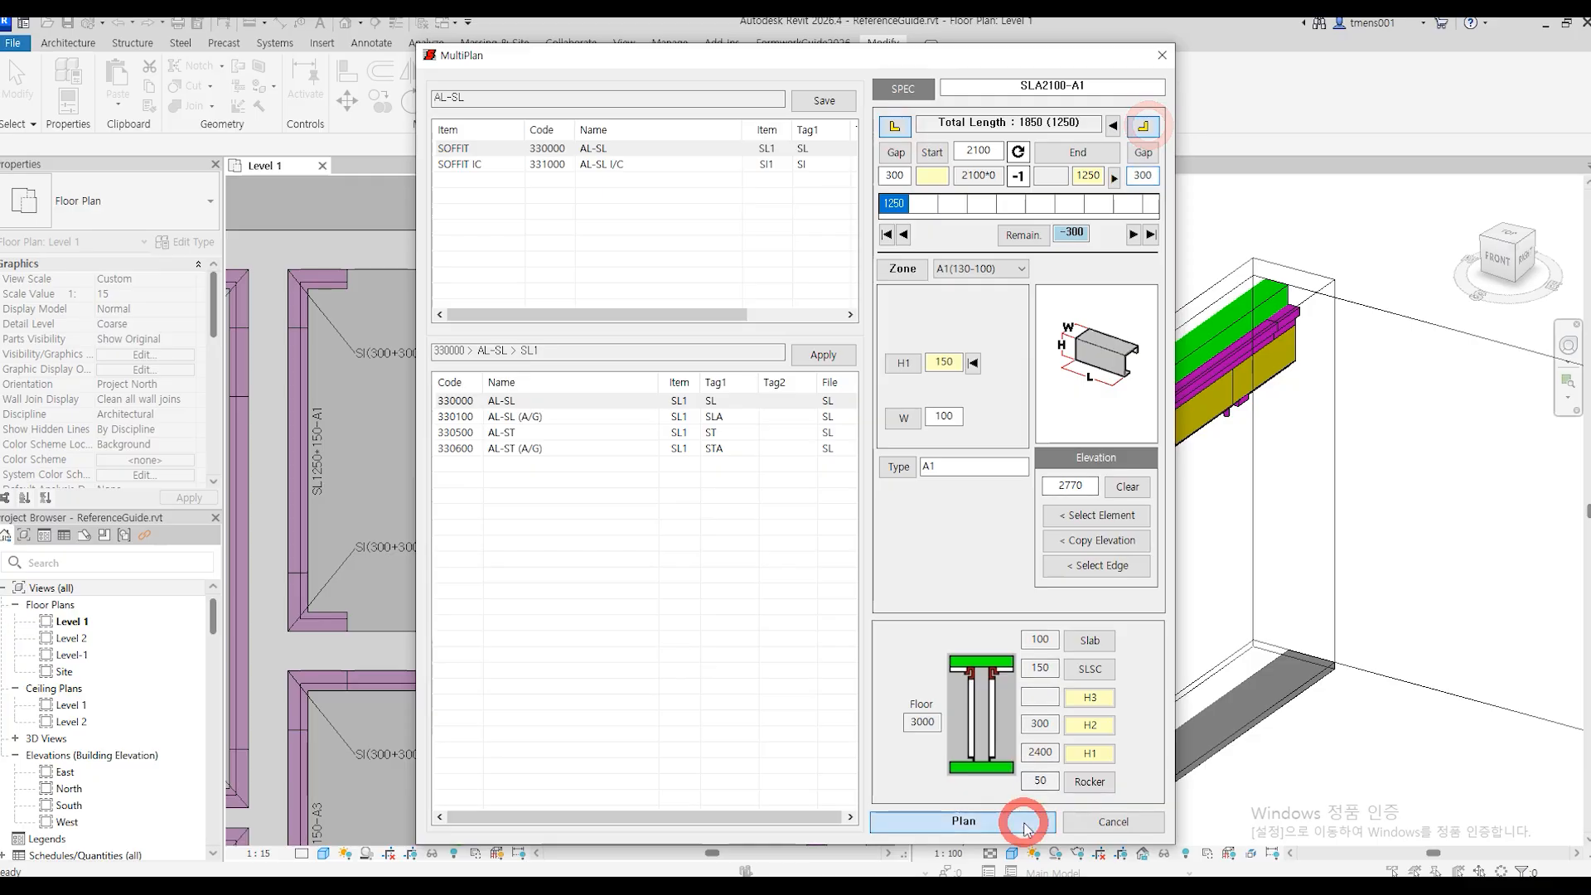
# Fill both long edges of the A1 room with 1800 and 350 soffit panels between the corner piece ends.
pyautogui.press('Return')
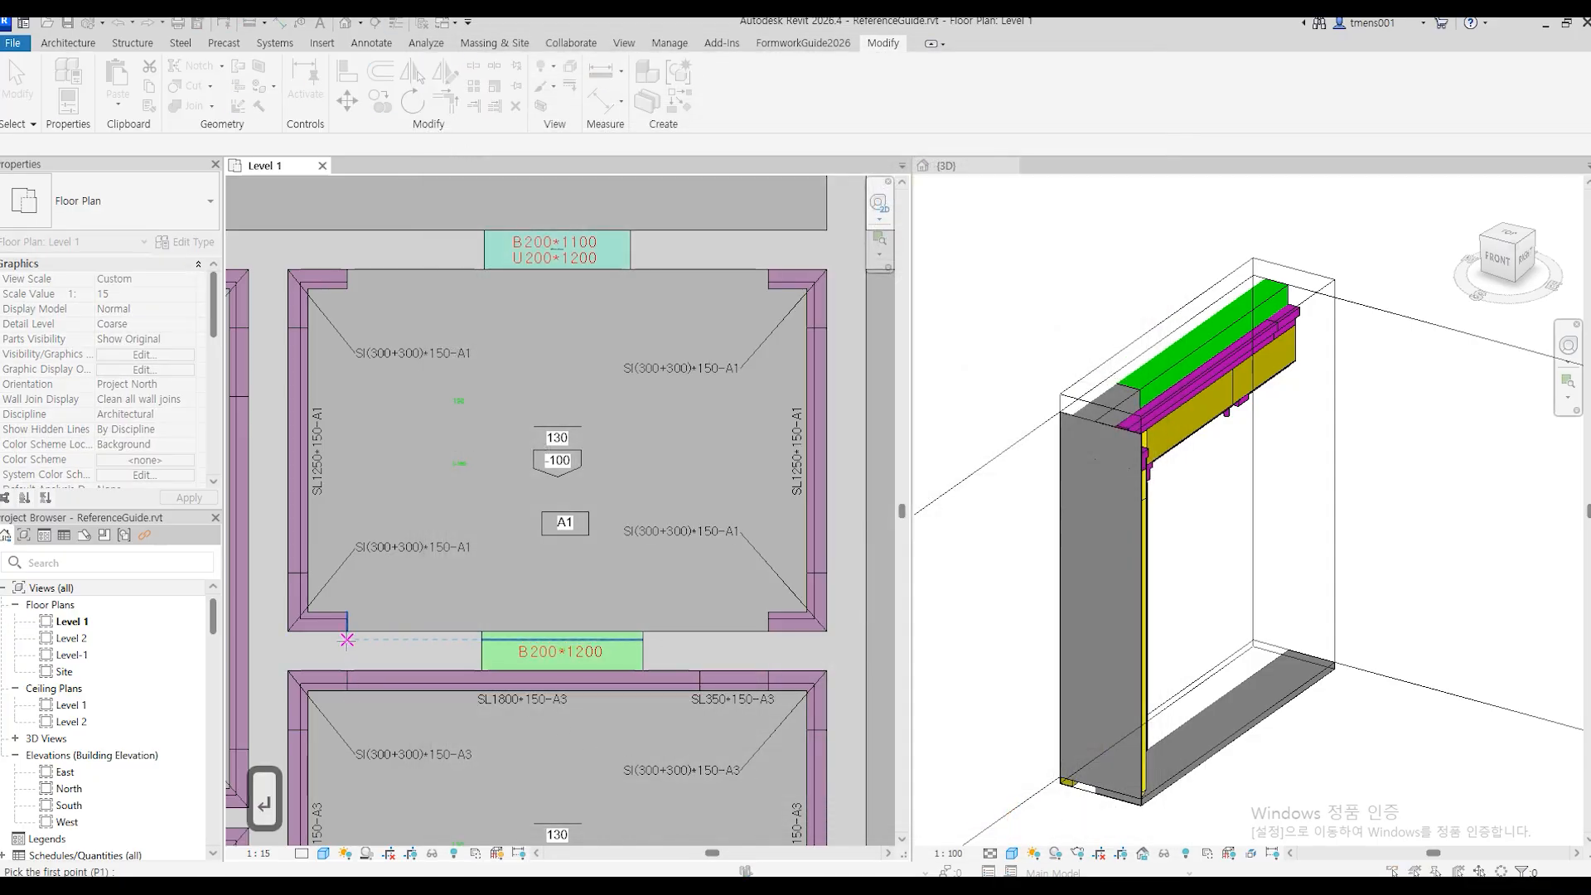
pyautogui.click(344, 632)
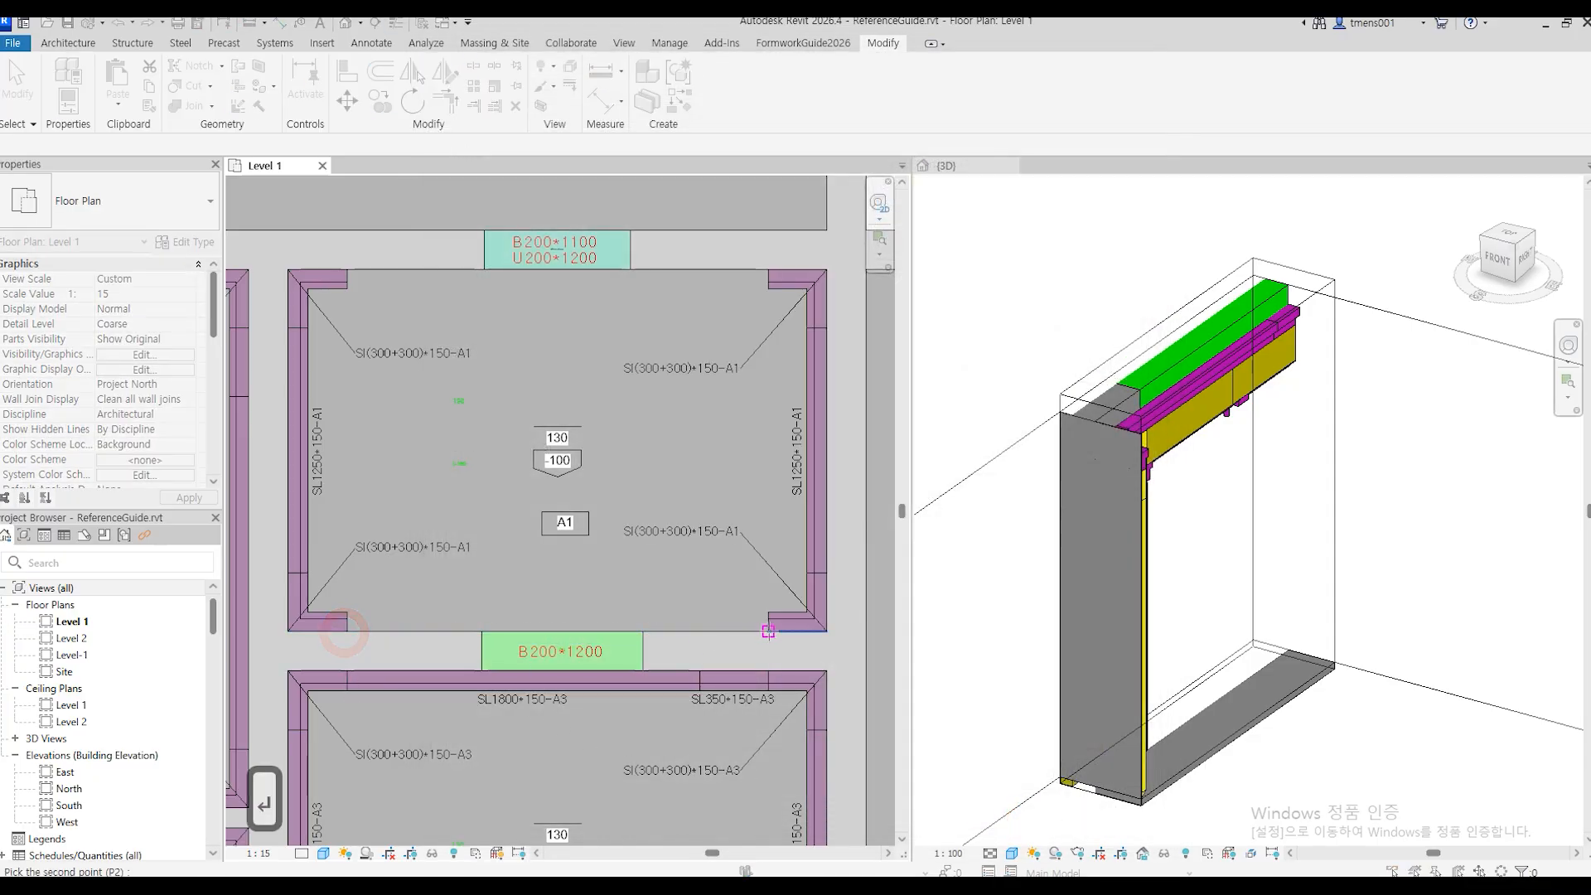
pyautogui.click(452, 429)
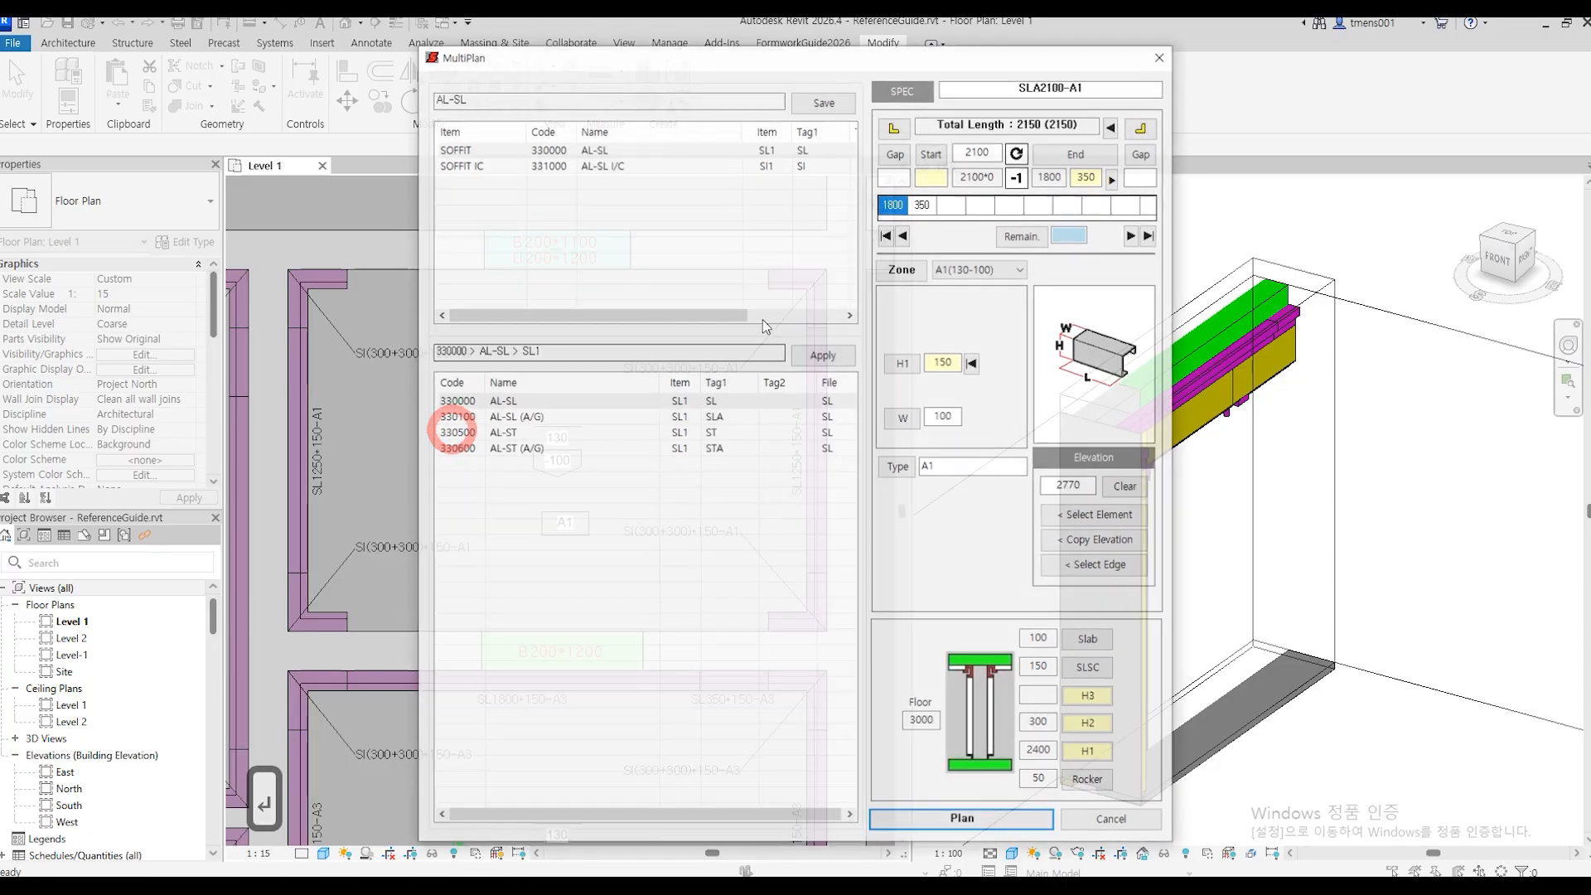
pyautogui.click(994, 827)
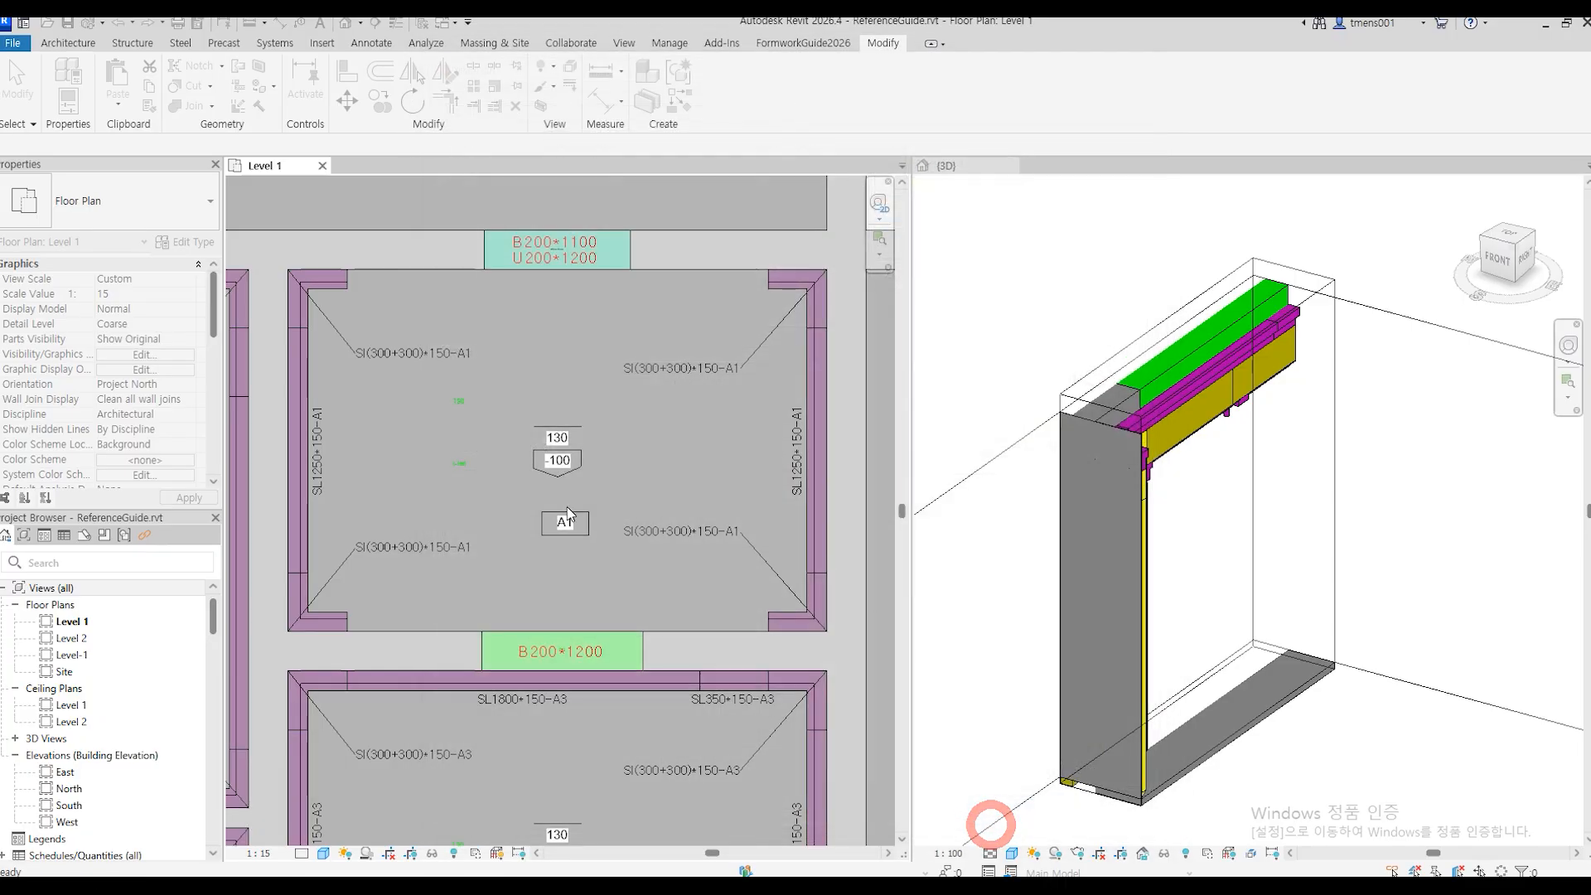
pyautogui.press('Return')
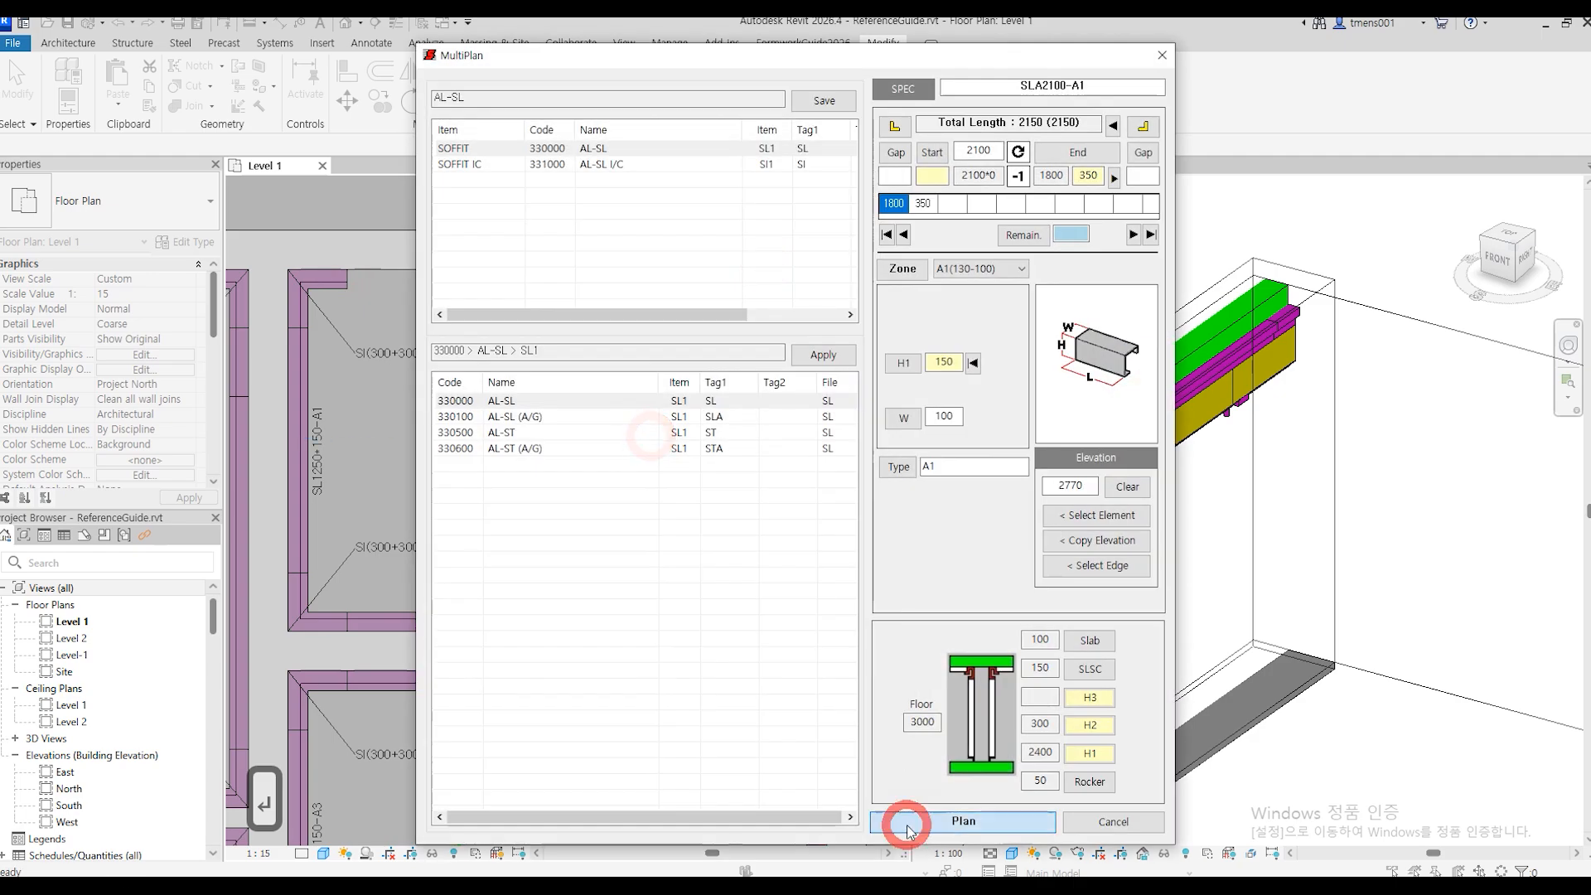
pyautogui.click(909, 828)
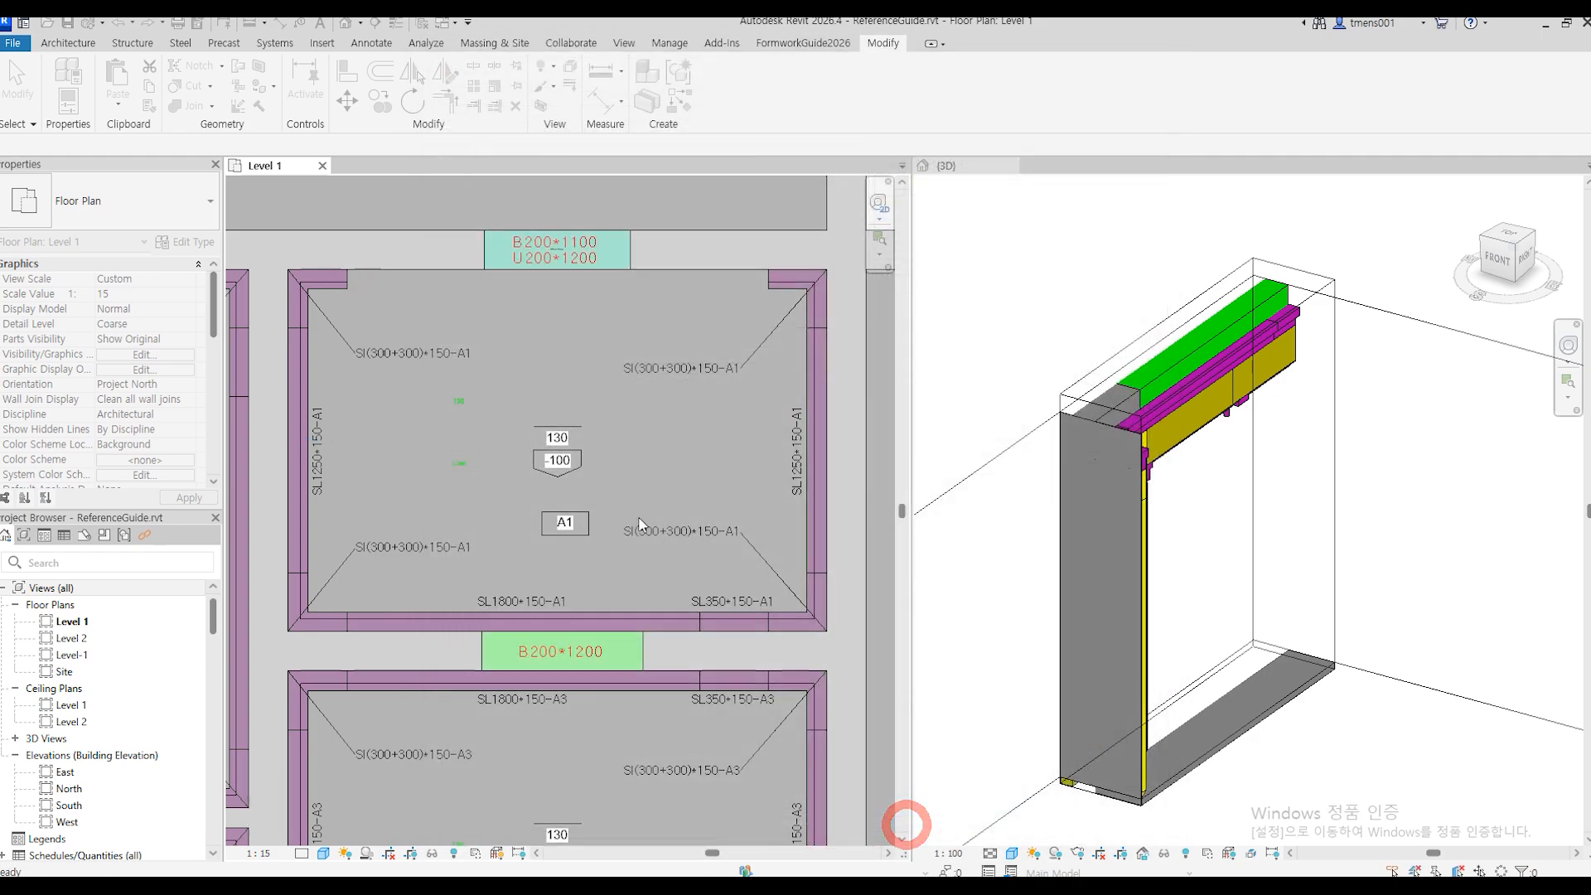
# Select zone A6(130-600) and try 2100, 2100 and 600 soffit panels along the A6 room's long edge without corner gaps, and undo the panels.
pyautogui.scroll(-3, 520, 471)
pyautogui.moveTo(491, 403); pyautogui.dragTo(651, 499, button='middle')
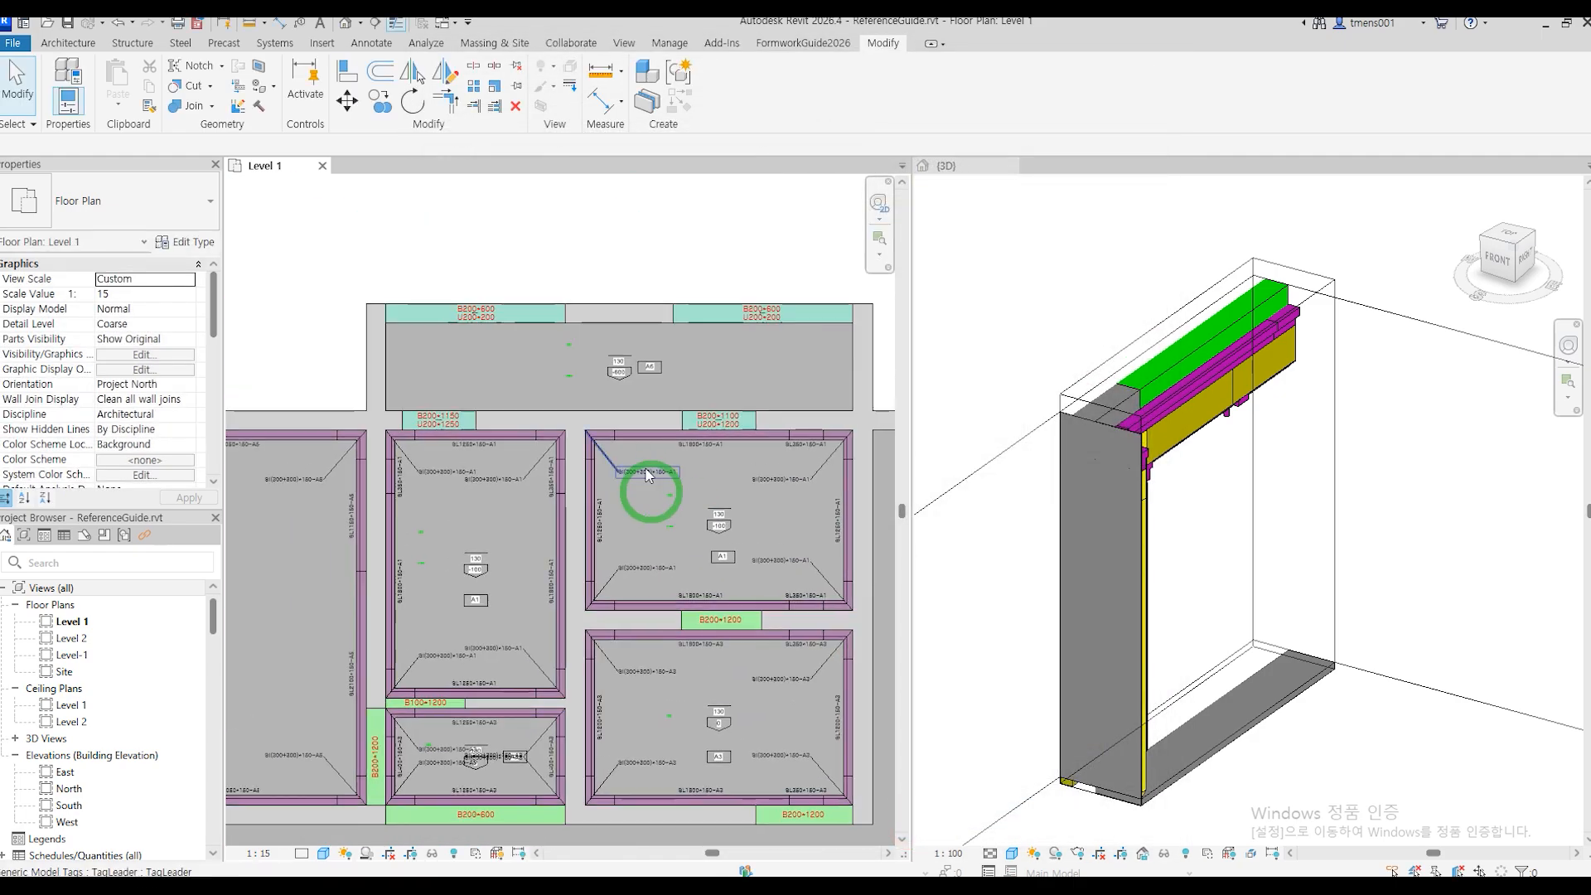
pyautogui.scroll(2, 640, 393)
pyautogui.moveTo(338, 430); pyautogui.dragTo(593, 499, button='middle')
pyautogui.press('Return')
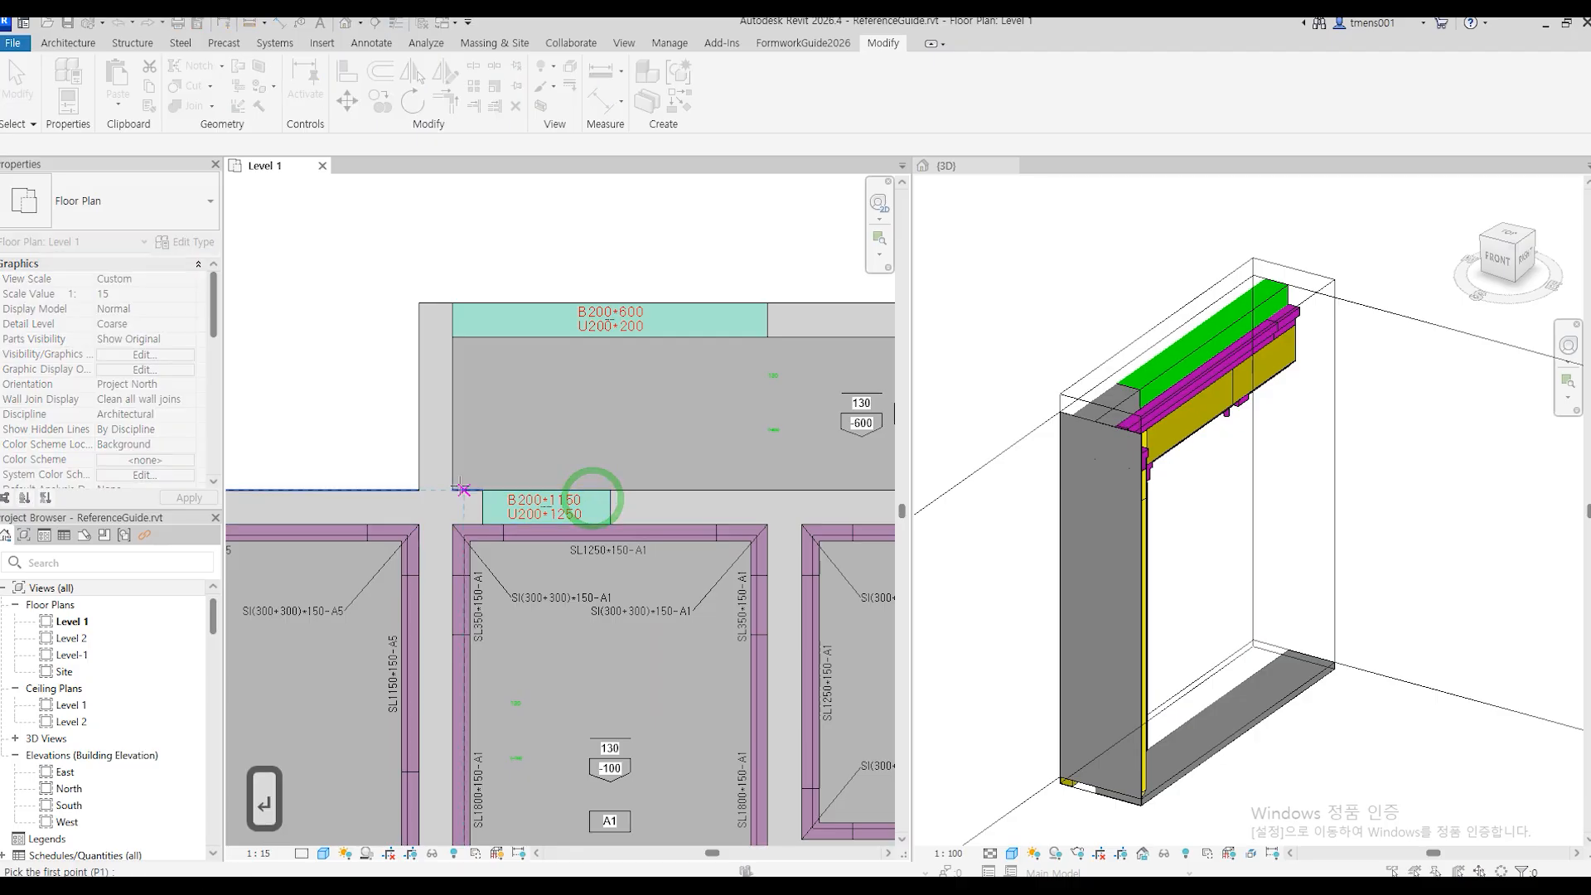
pyautogui.click(452, 483)
pyautogui.moveTo(738, 525); pyautogui.dragTo(199, 525, button='middle')
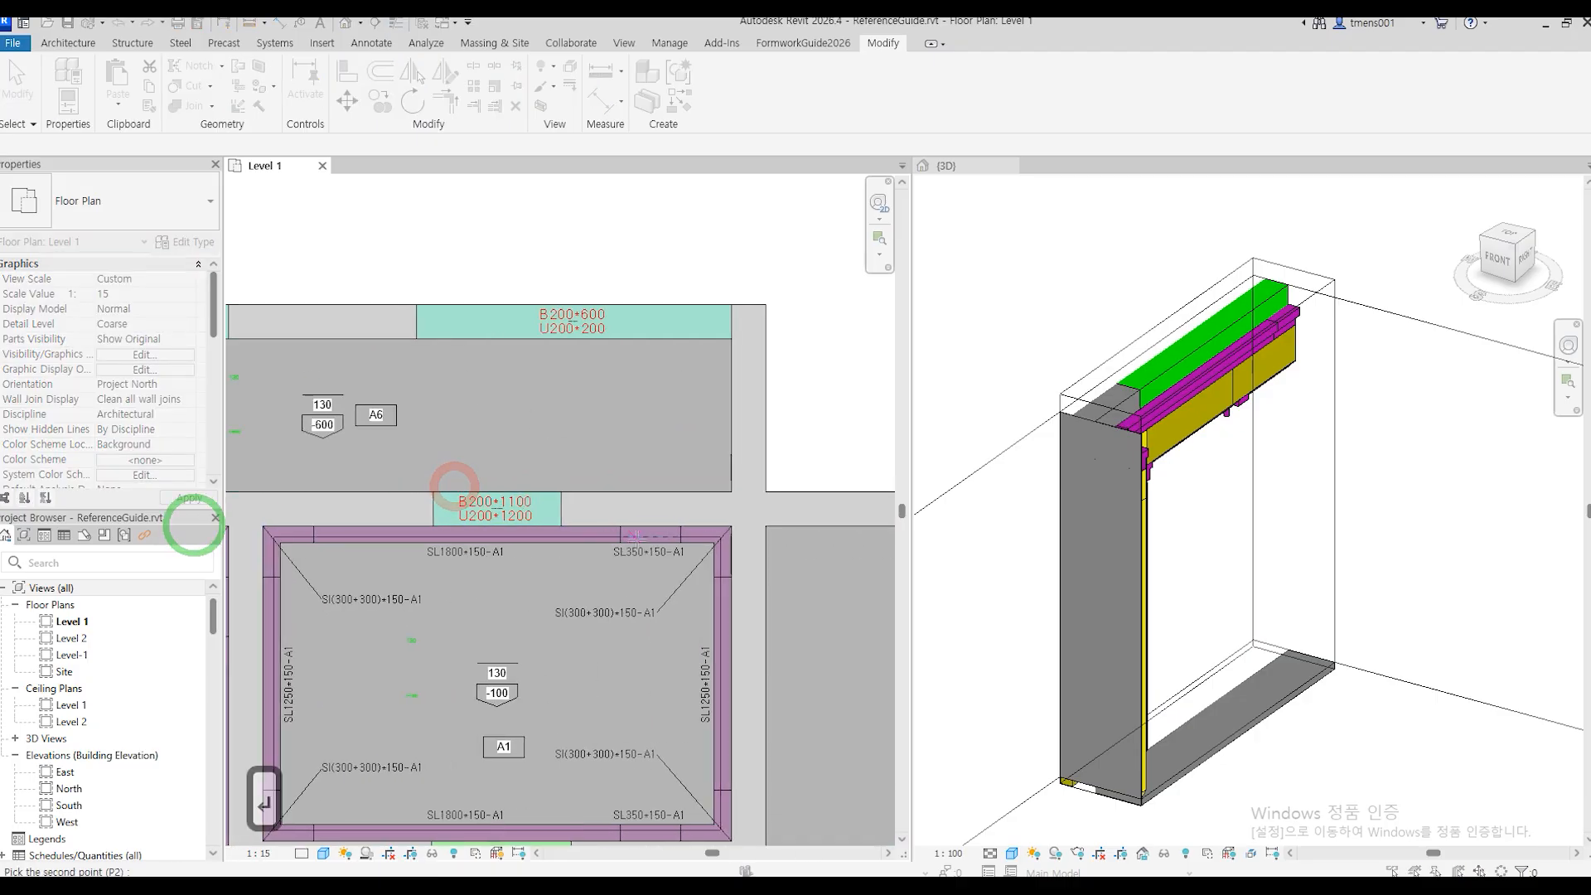
pyautogui.click(731, 491)
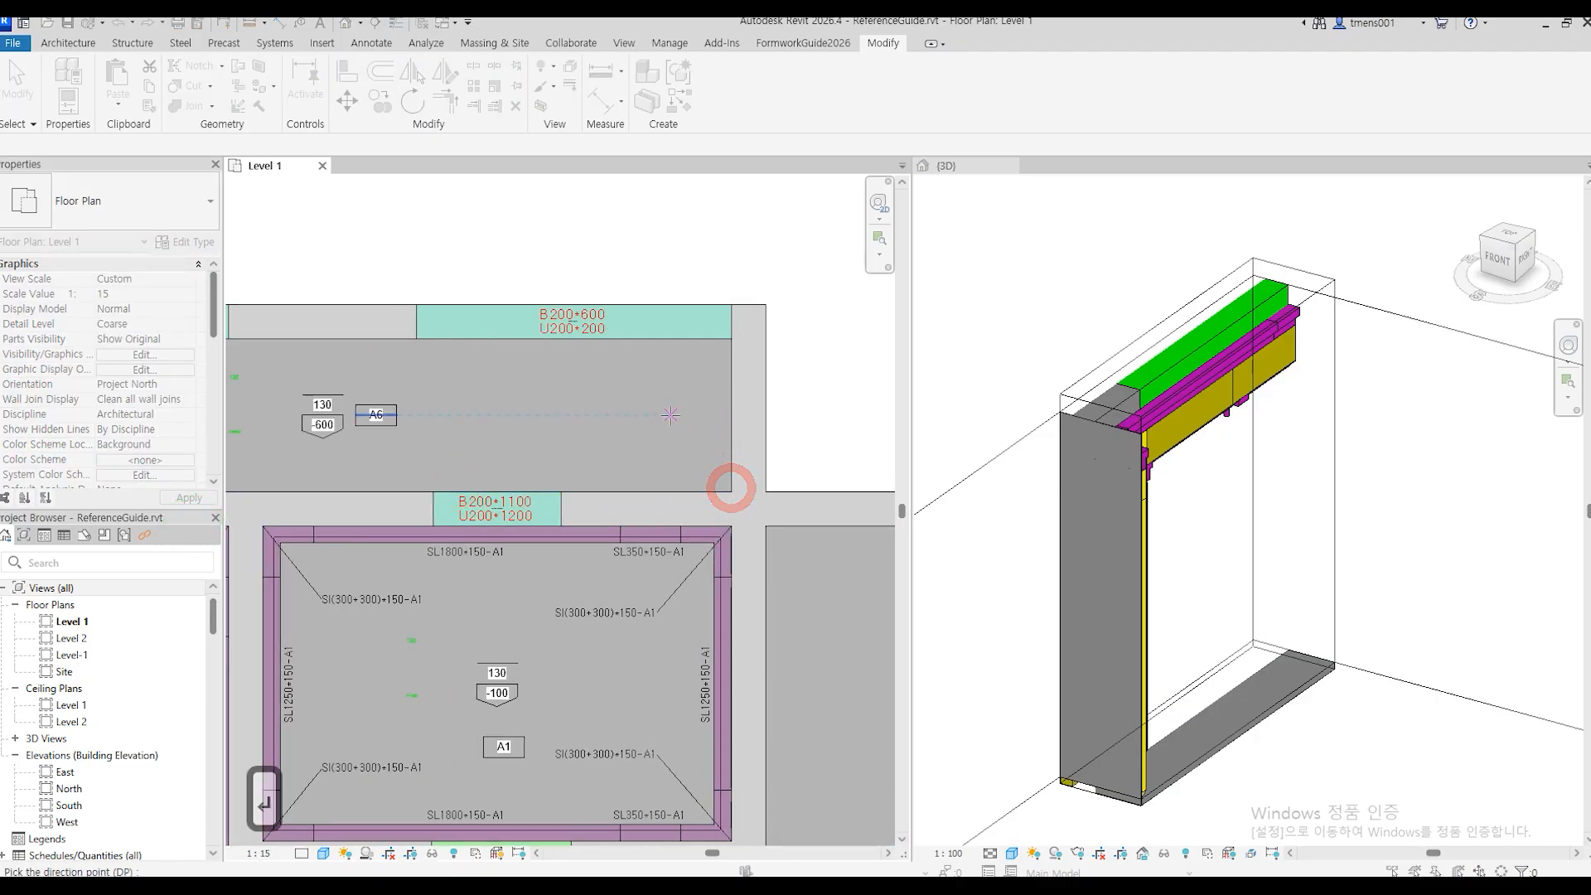
pyautogui.click(664, 415)
pyautogui.click(974, 273)
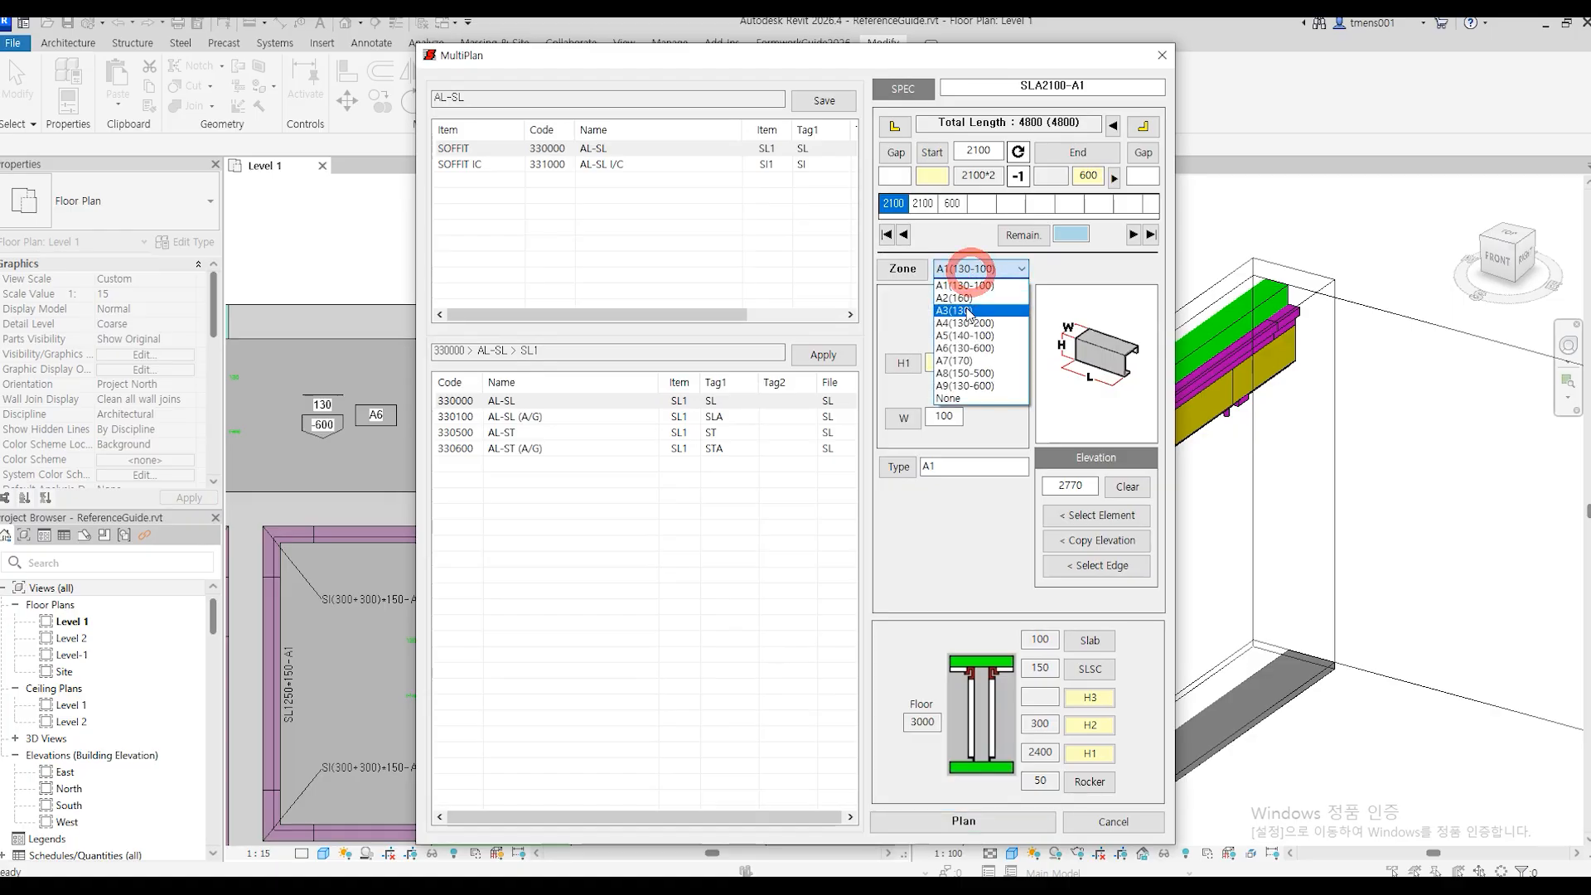
pyautogui.click(957, 347)
pyautogui.click(962, 822)
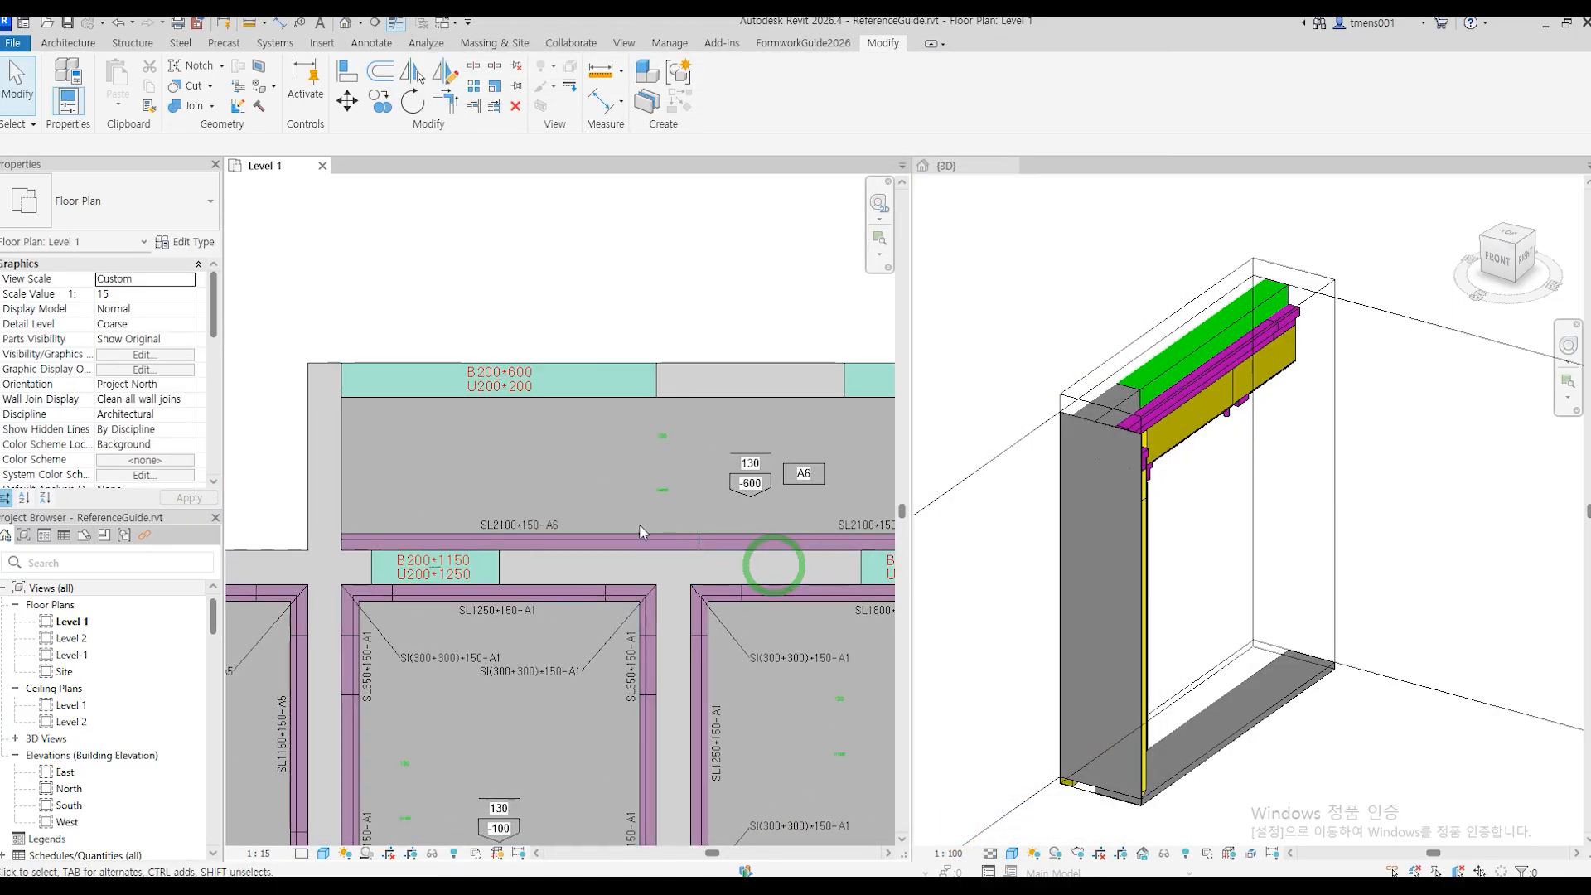
pyautogui.hotkey('ctrl', 'z')
# Plan a 300 soffit panel corner to corner along the A6 room's short edge near the B200*1150 beam, with 300 corner pieces at both ends.
pyautogui.press('a')
pyautogui.press('s')
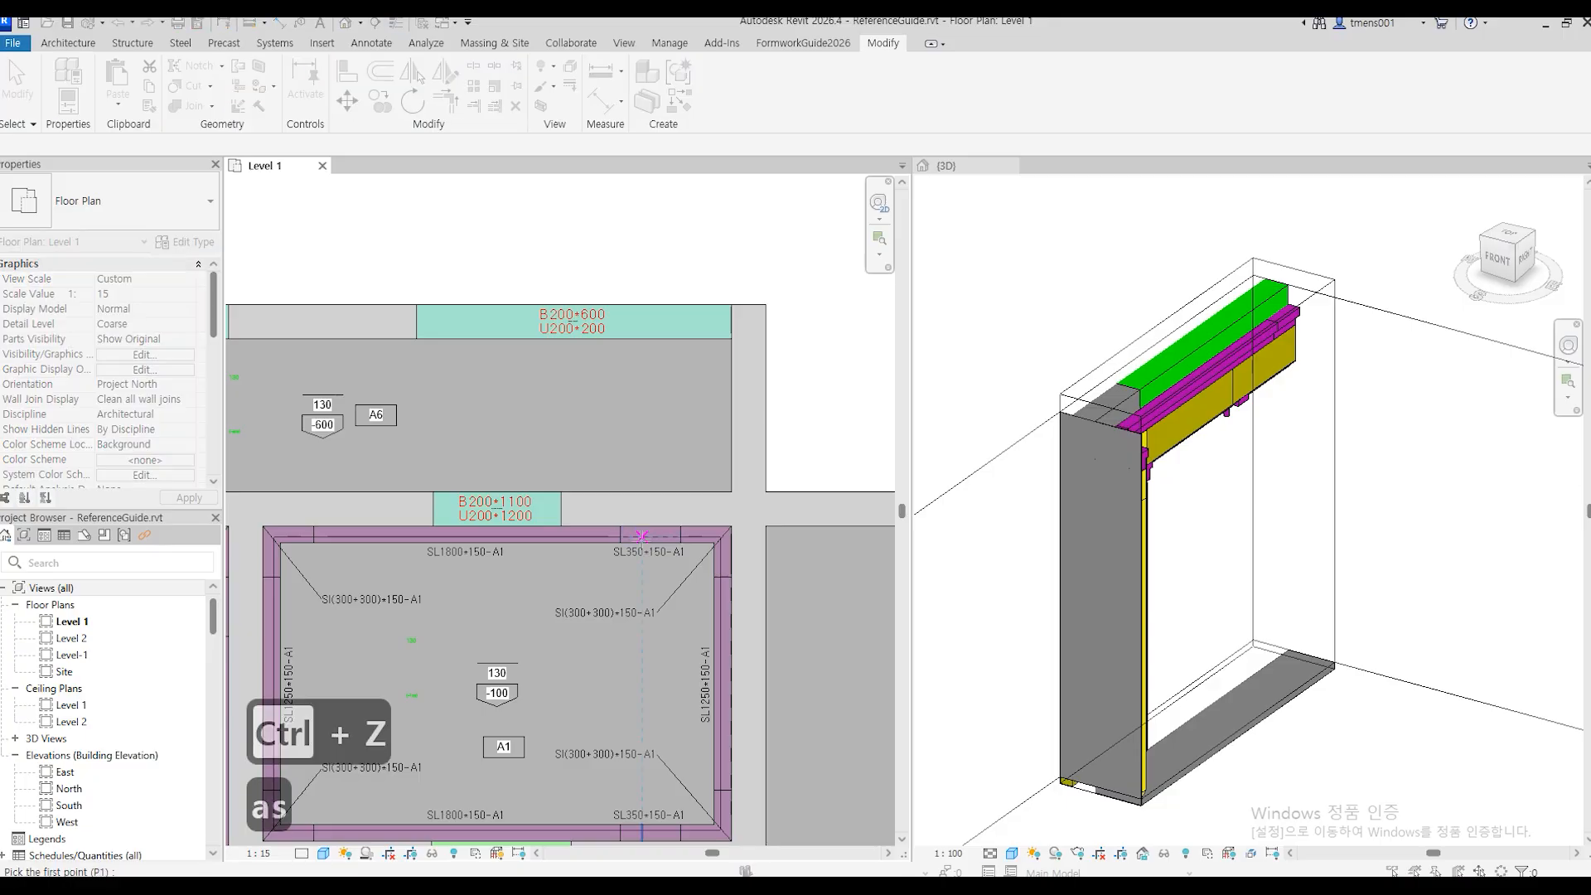
pyautogui.moveTo(505, 498); pyautogui.dragTo(859, 547, button='middle')
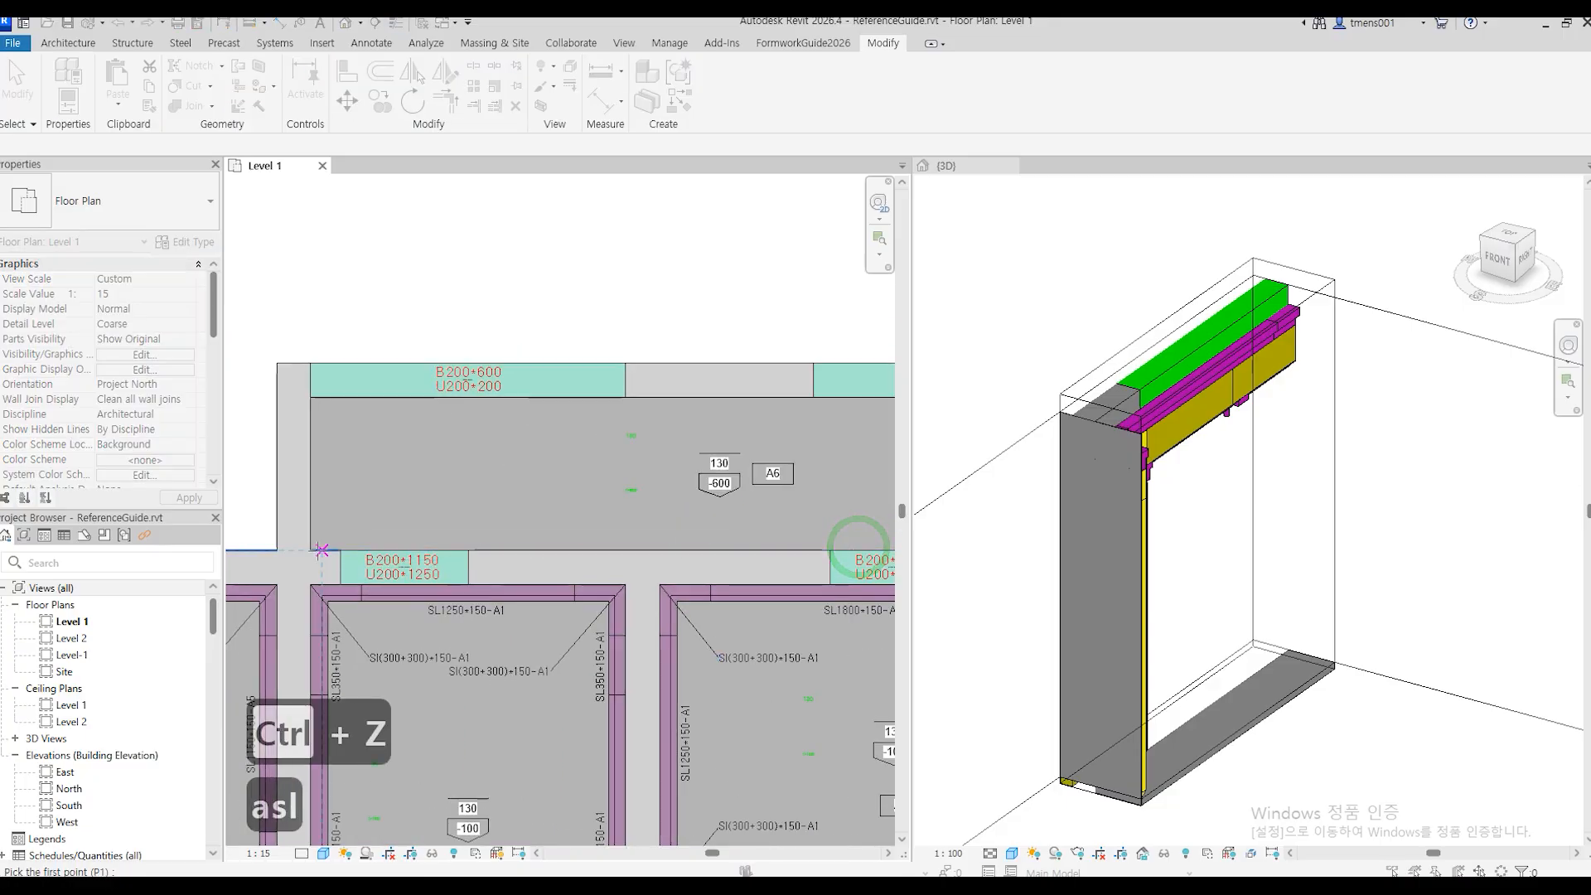
pyautogui.click(312, 548)
pyautogui.click(310, 397)
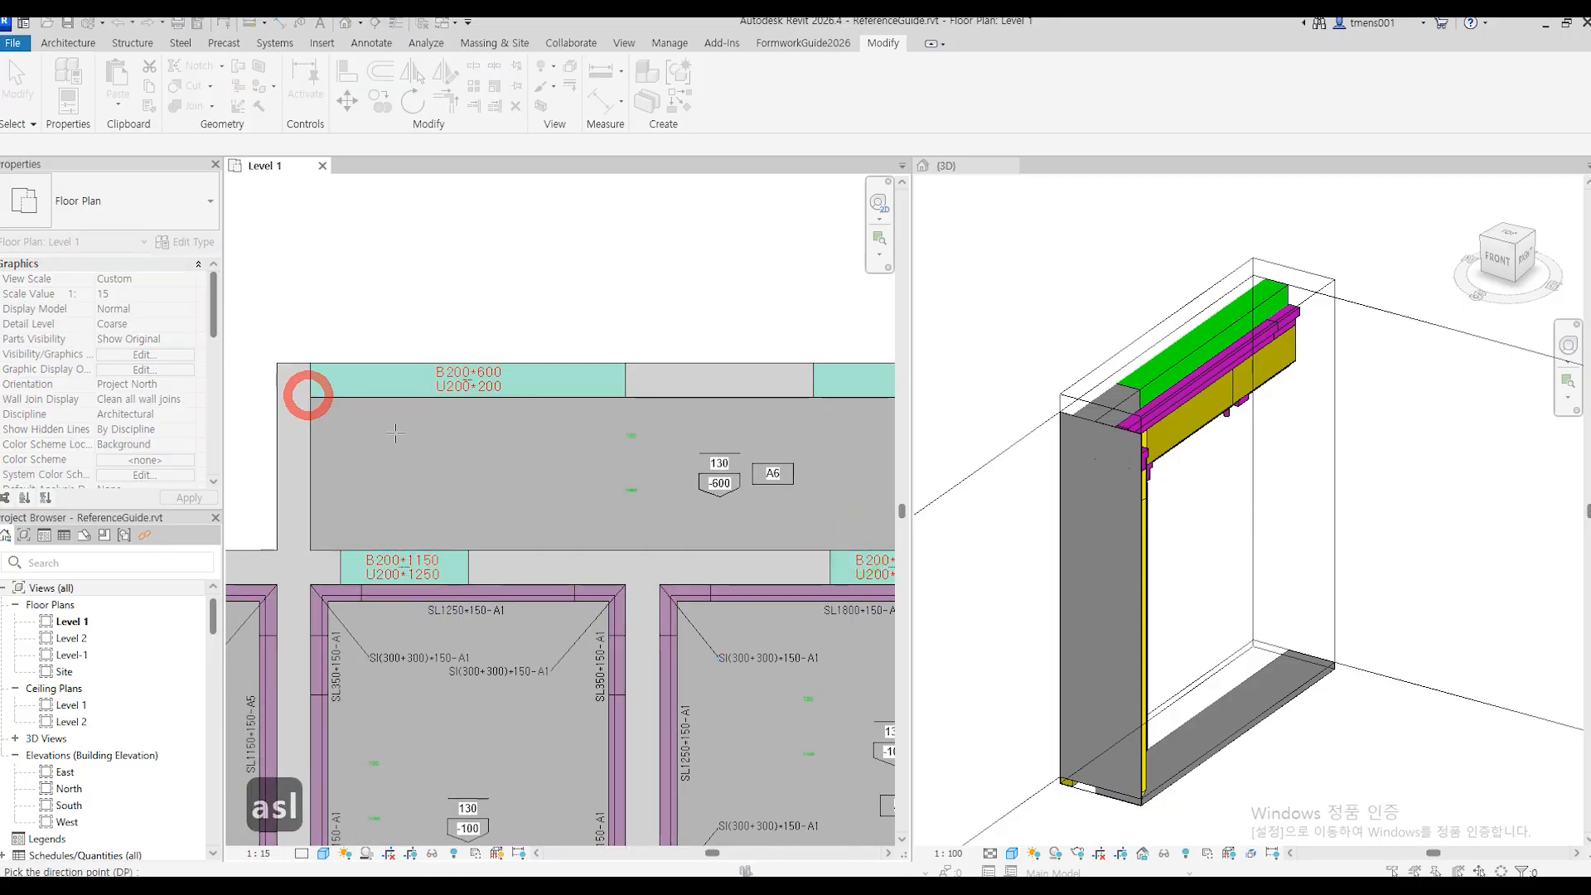
pyautogui.click(402, 436)
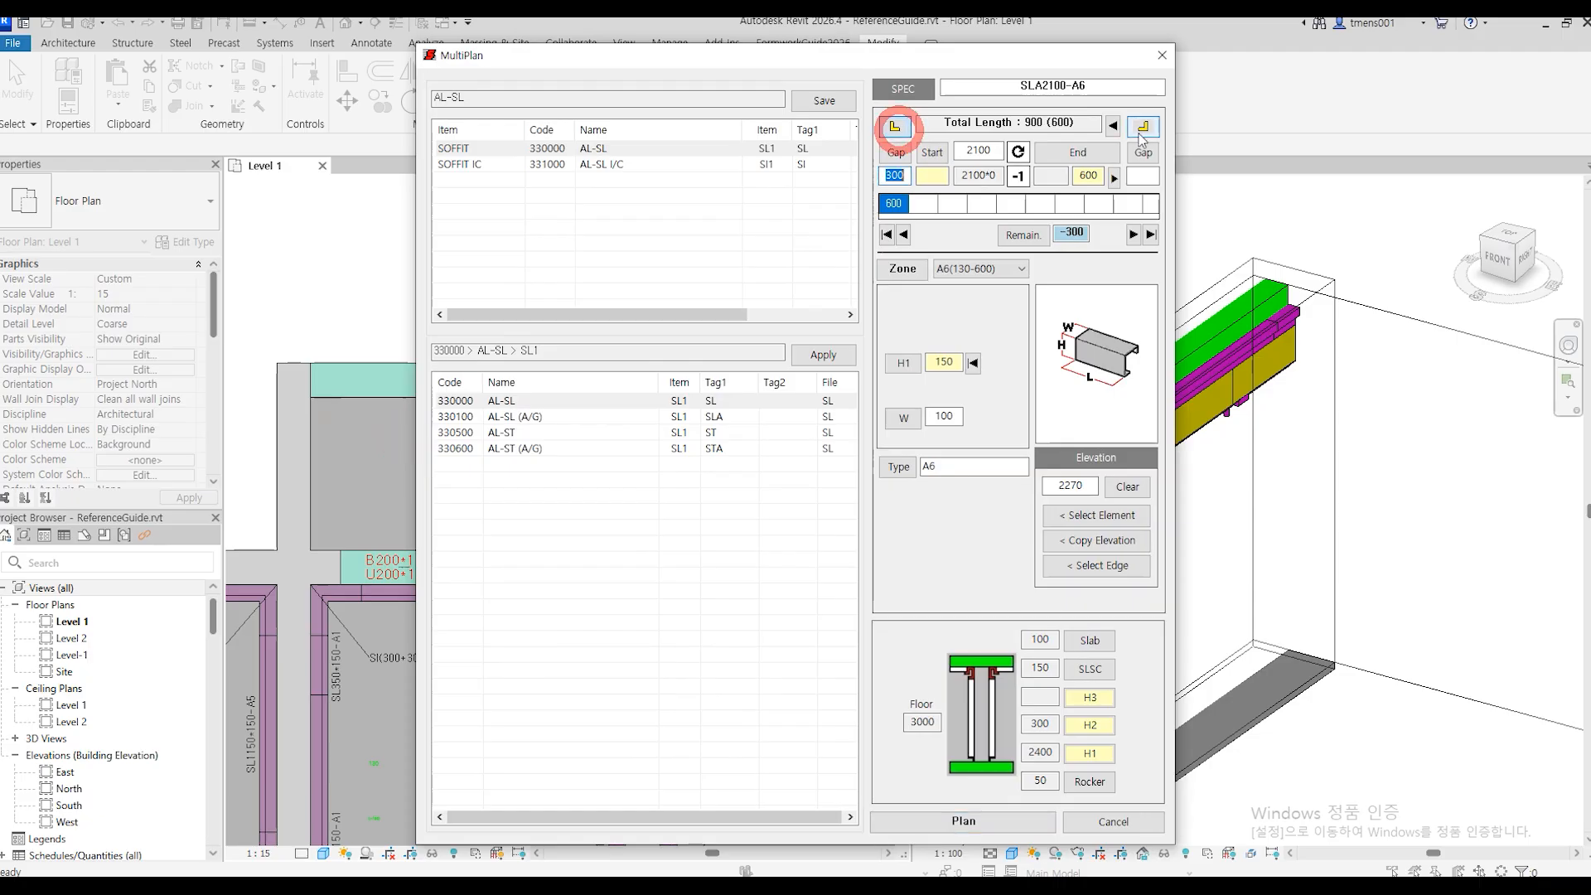
pyautogui.click(1142, 126)
pyautogui.click(964, 820)
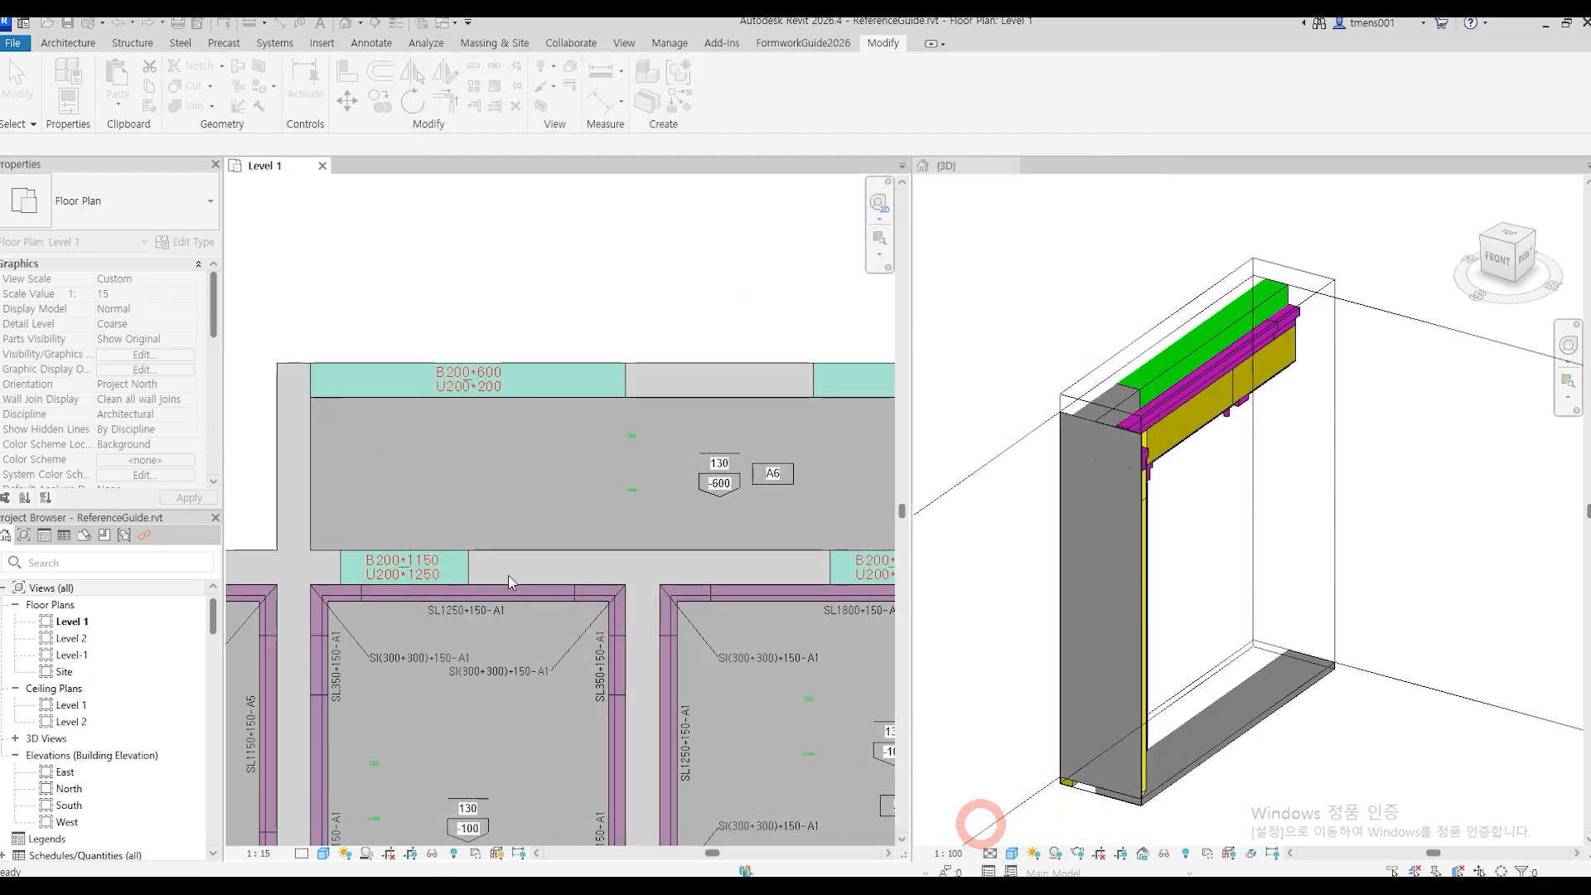
# Plan two 2100 soffit panels along the A6 room's long edge from the corner piece end, with a 300 corner piece at the far corner.
pyautogui.press('Return')
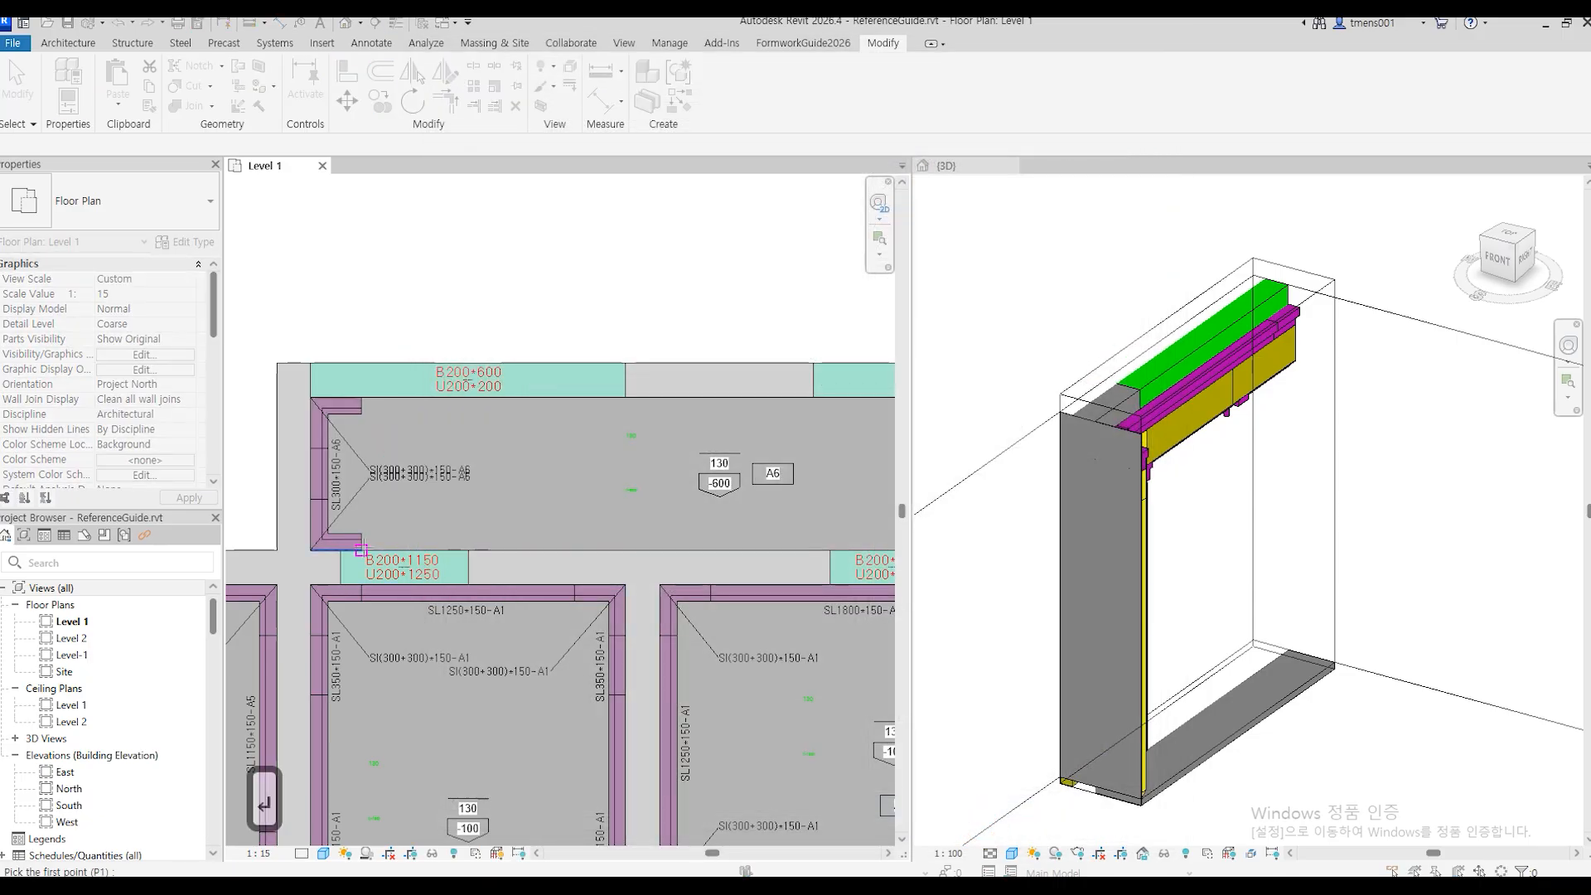
pyautogui.click(361, 549)
pyautogui.moveTo(706, 587); pyautogui.dragTo(445, 590, button='middle')
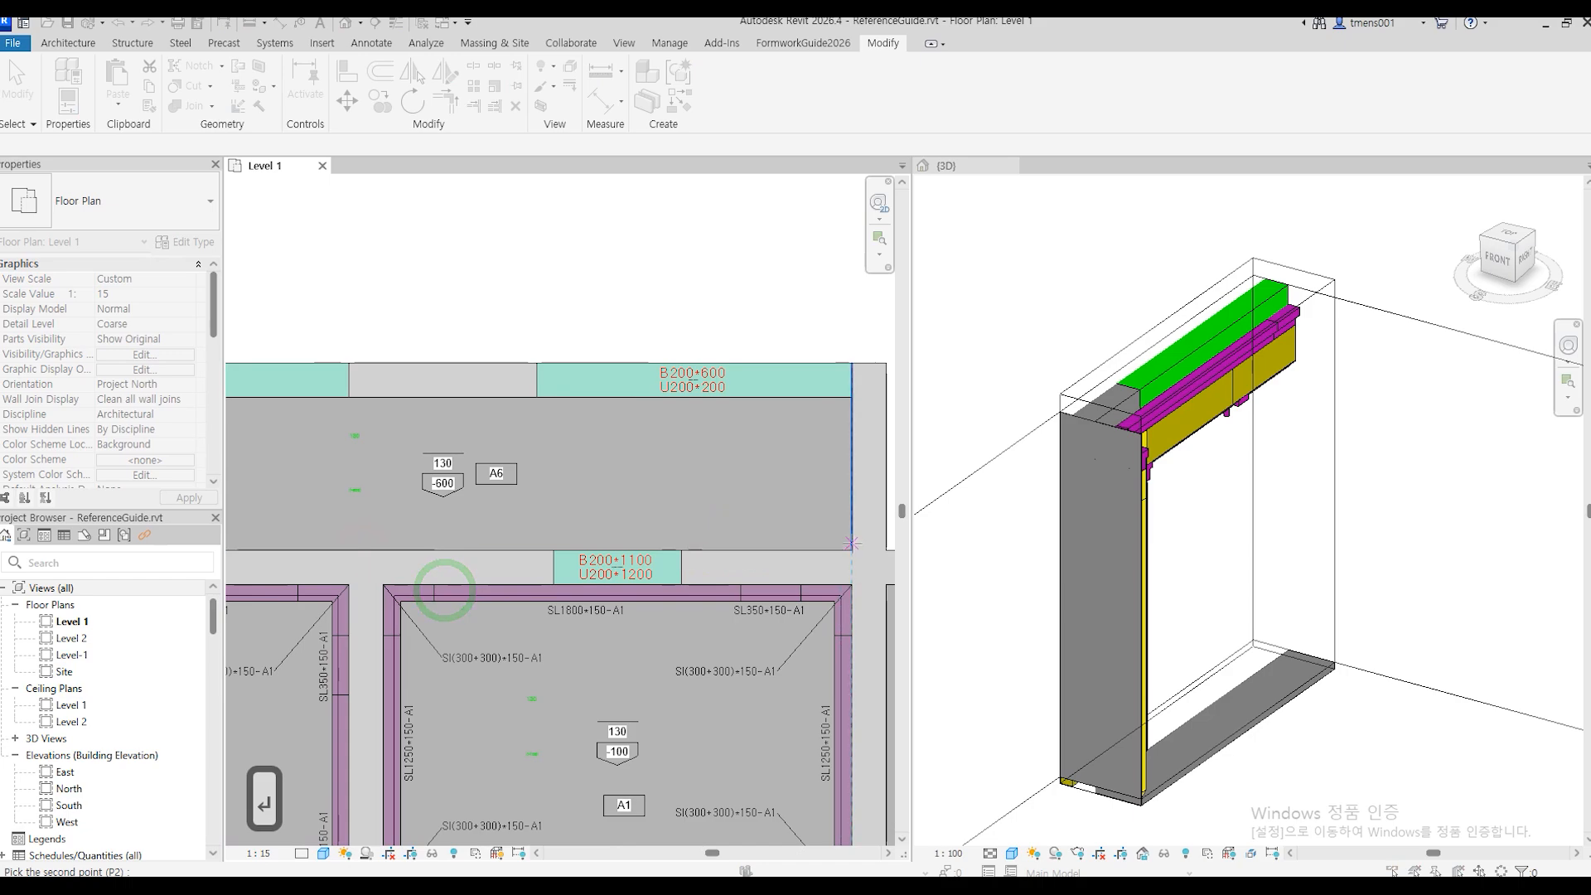
pyautogui.click(852, 550)
pyautogui.click(771, 487)
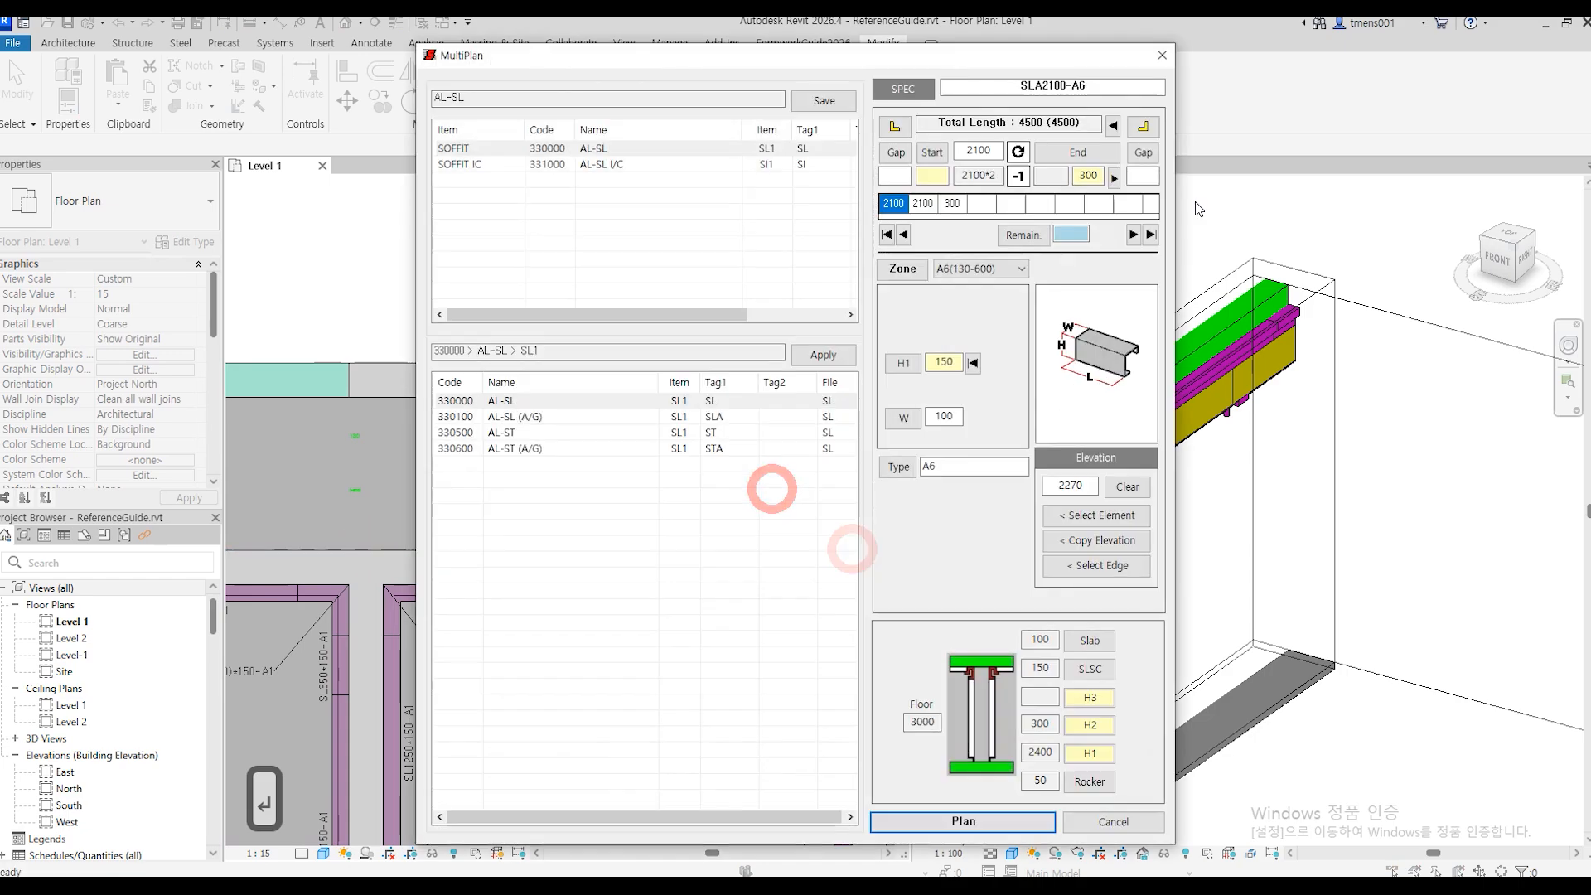
pyautogui.click(1144, 127)
pyautogui.click(961, 820)
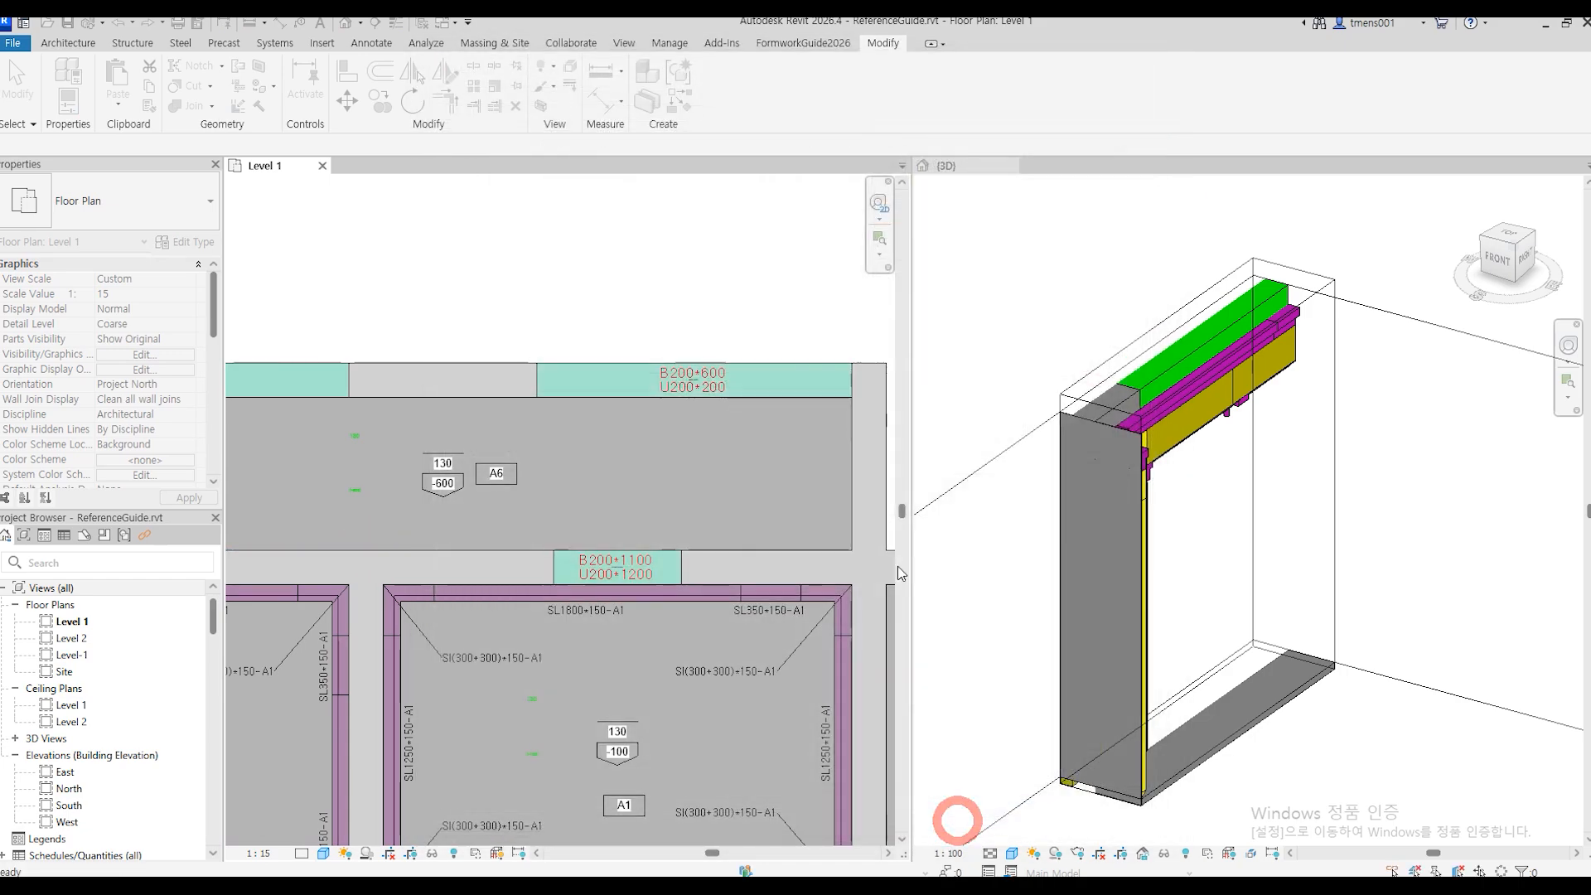
# Plan a 300 soffit panel along the A6 room's opposite short edge, from a 300 start corner piece to the existing corner piece end.
pyautogui.press('Return')
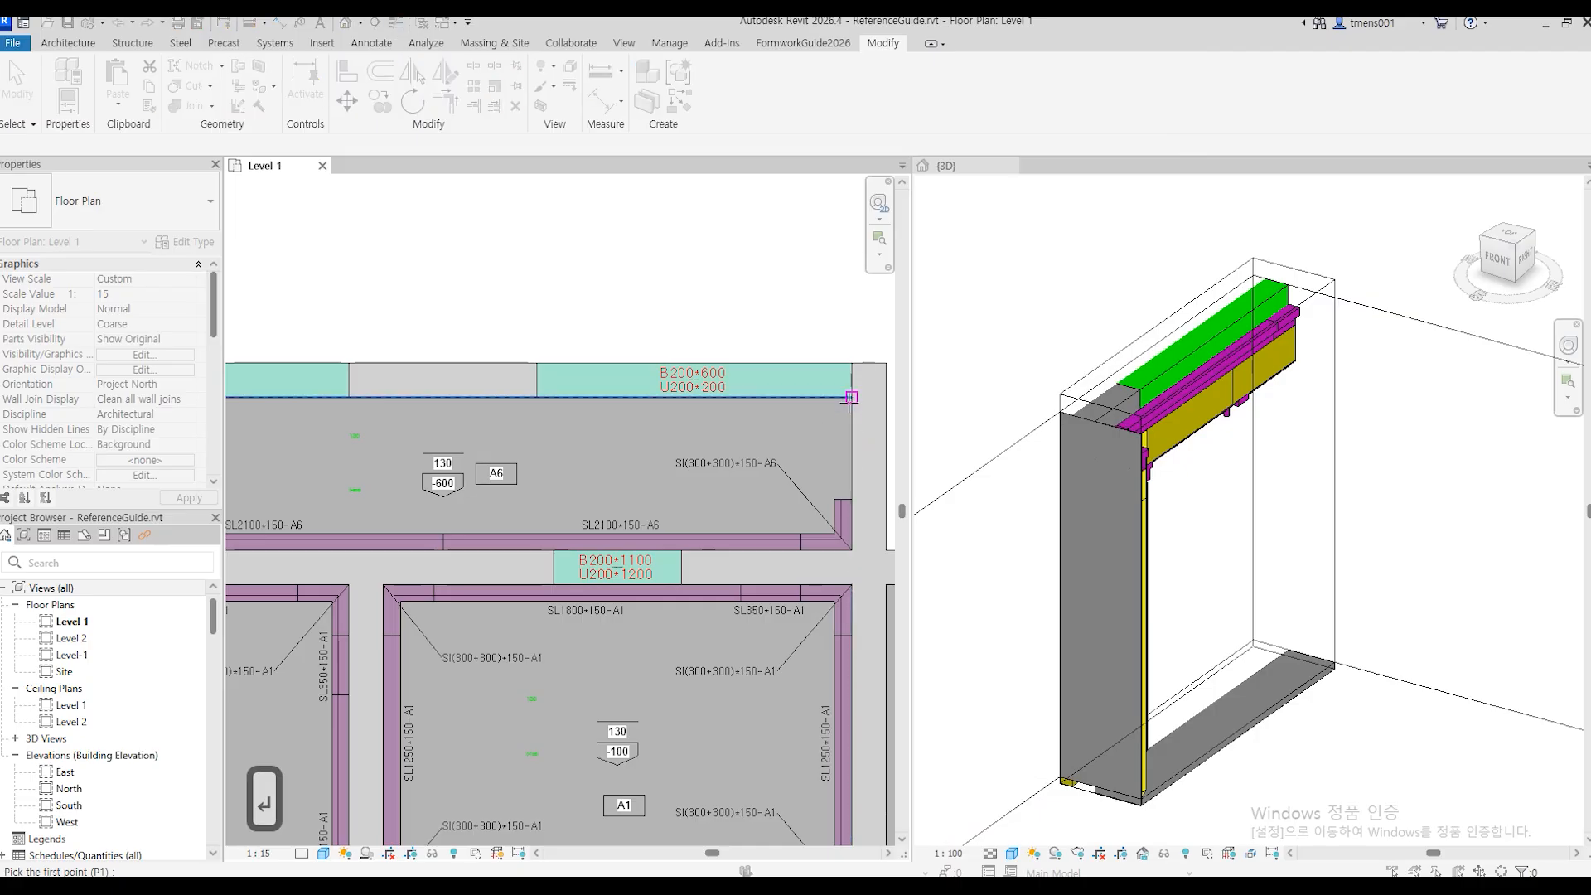
pyautogui.click(847, 401)
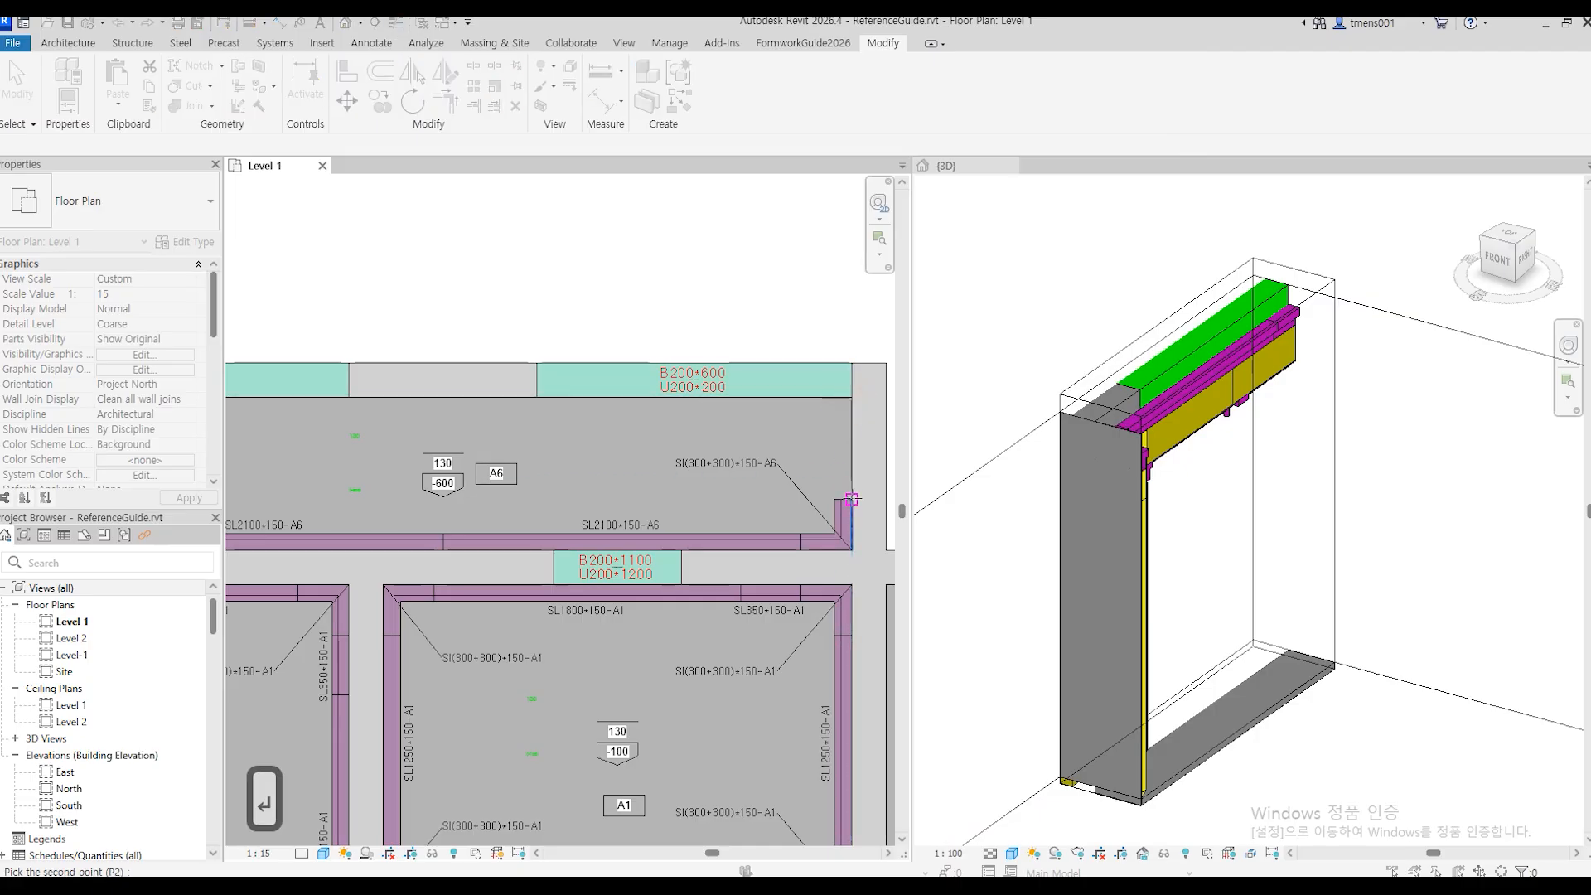
pyautogui.click(696, 468)
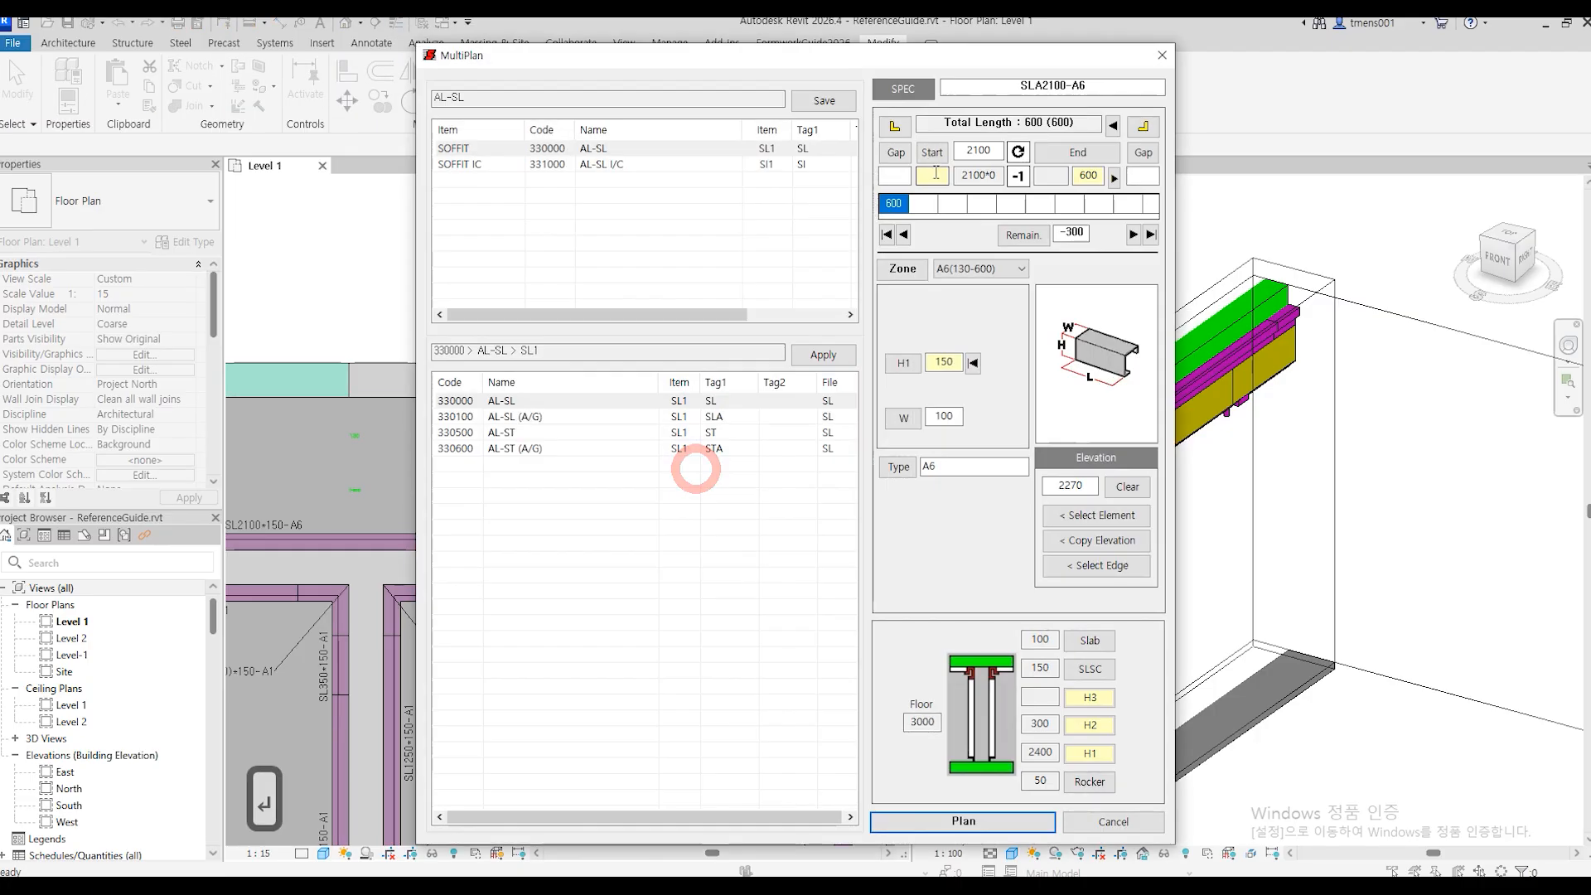
pyautogui.click(895, 126)
pyautogui.click(982, 824)
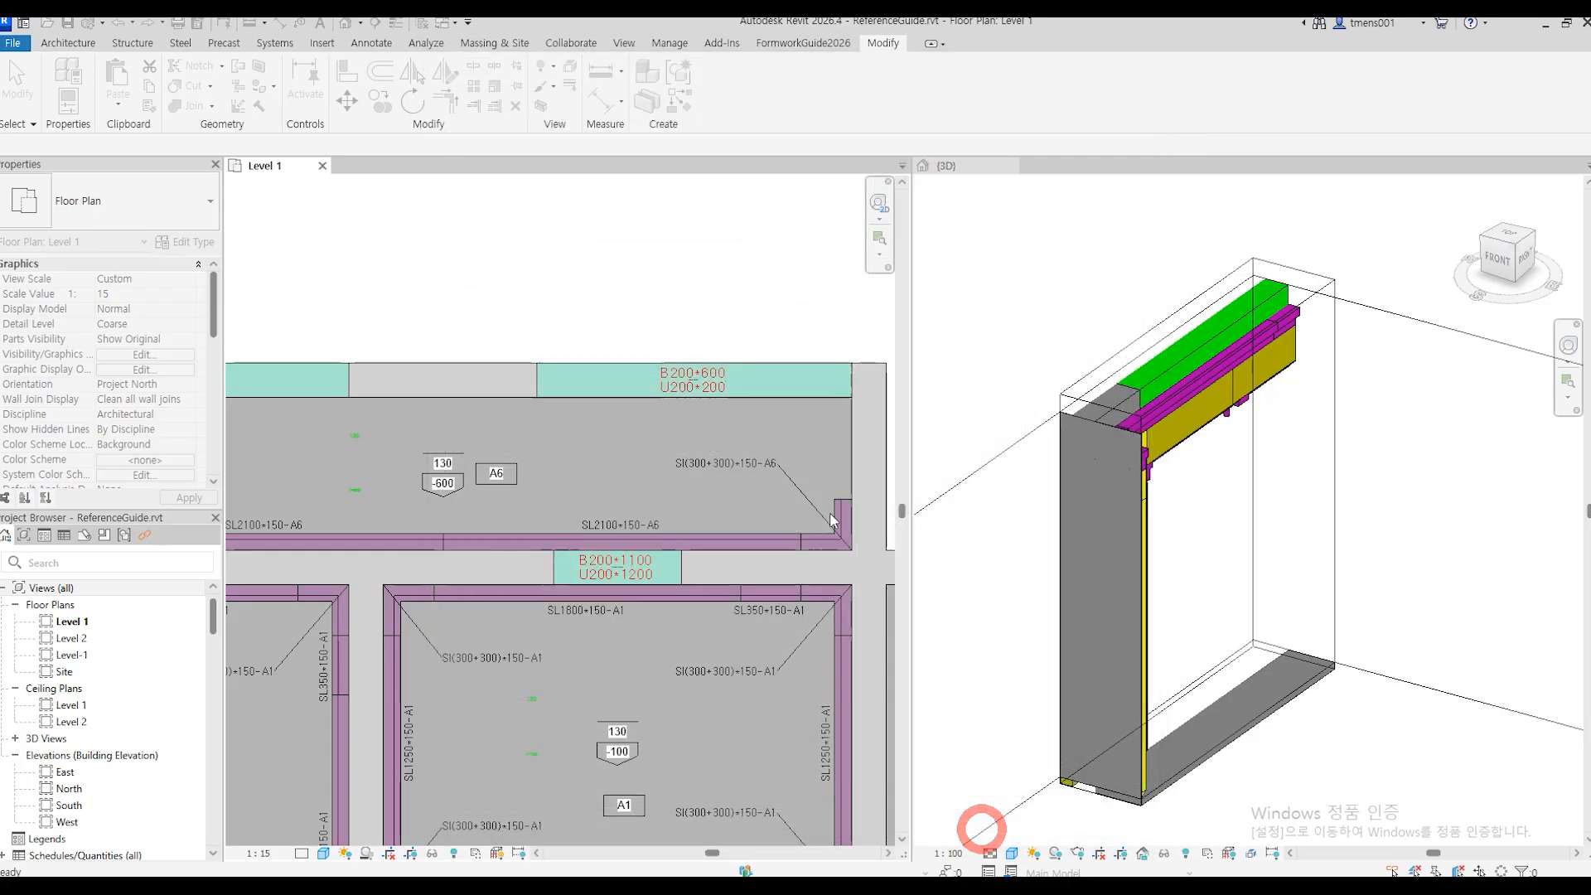
# Fill the A6 room's remaining long edge, along the B200*600 beams, with 2100 soffit panels between the corner piece ends.
pyautogui.moveTo(658, 501); pyautogui.dragTo(997, 497, button='middle')
pyautogui.press('Return')
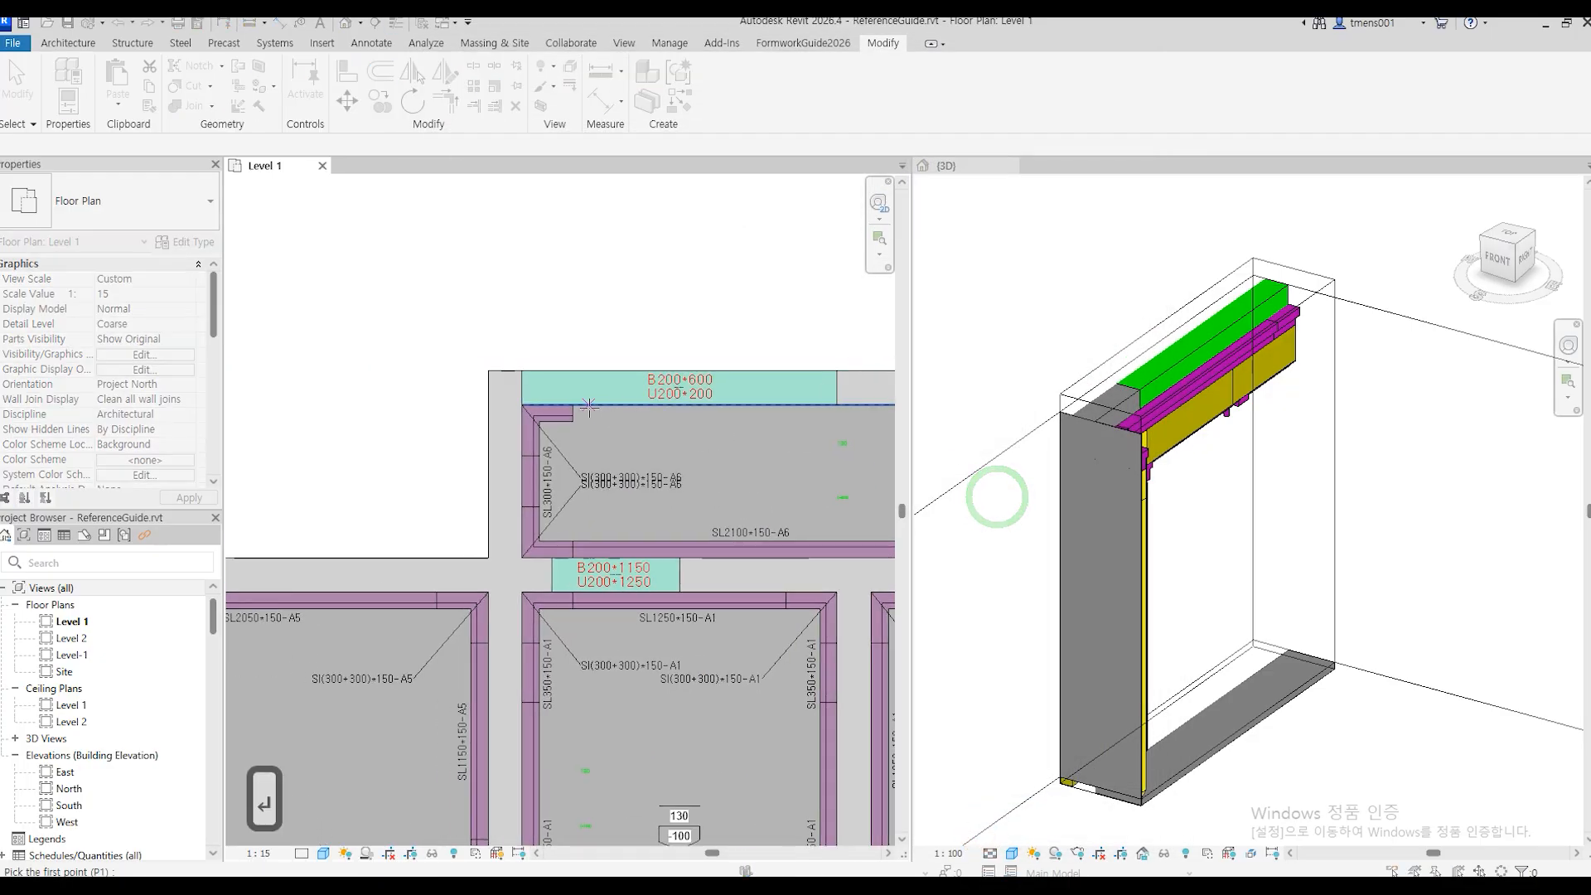
pyautogui.moveTo(754, 455); pyautogui.dragTo(641, 473, button='middle')
pyautogui.click(759, 422)
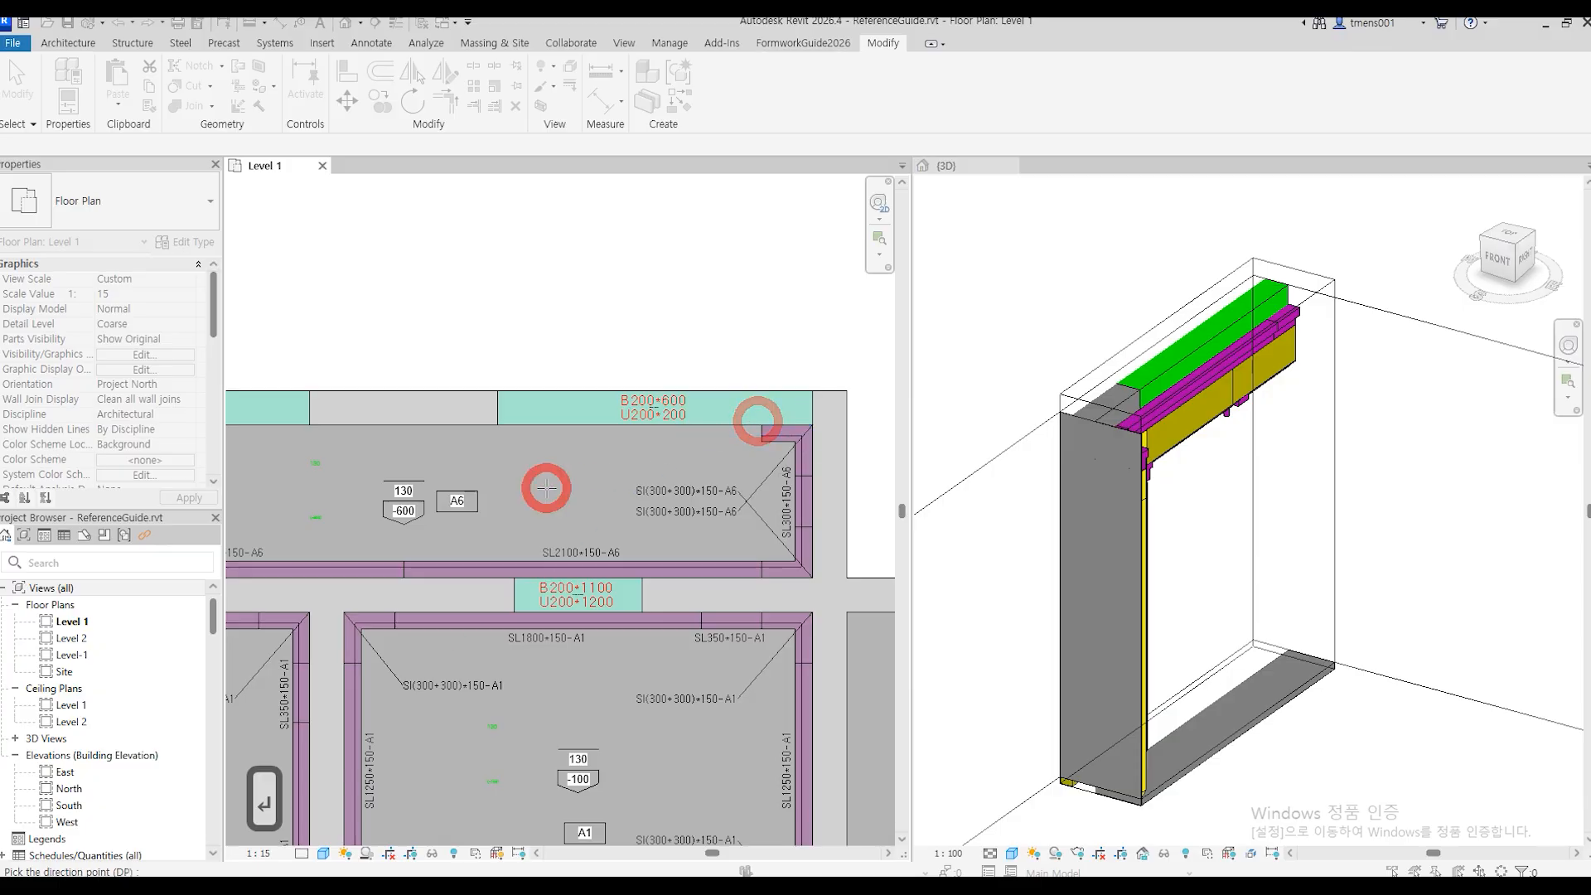
pyautogui.click(966, 829)
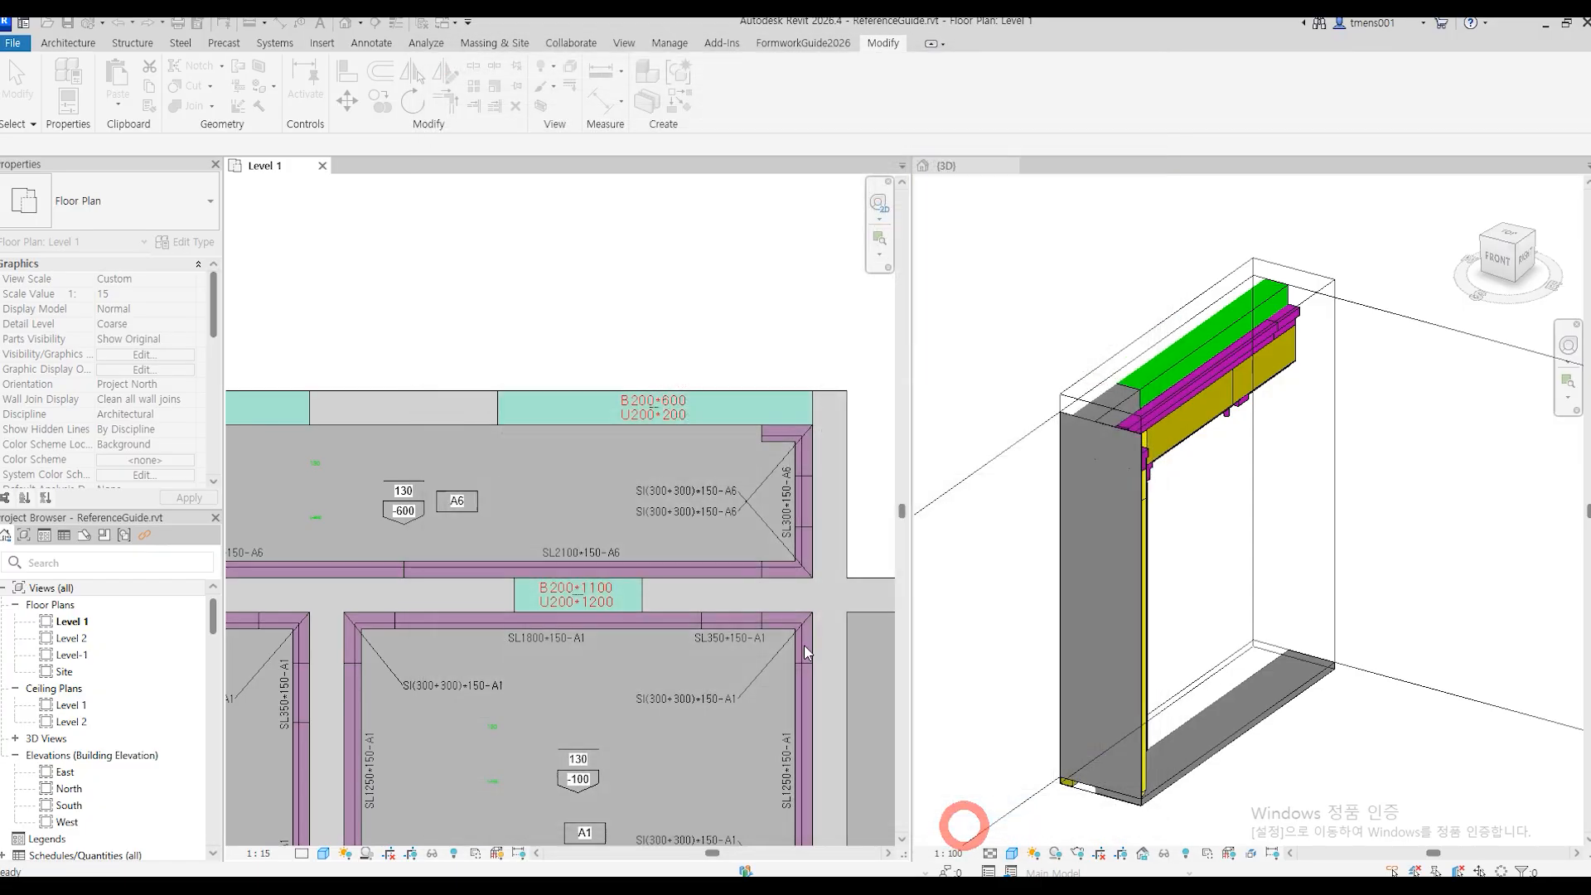
# Plan 2100 and 1250 soffit panels along the A7 area's edge beside the A1 room's B200*600 beam, with zone A7(170) and 300 corner pieces at both ends.
pyautogui.scroll(-3, 828, 647)
pyautogui.moveTo(831, 650); pyautogui.dragTo(583, 404, button='middle')
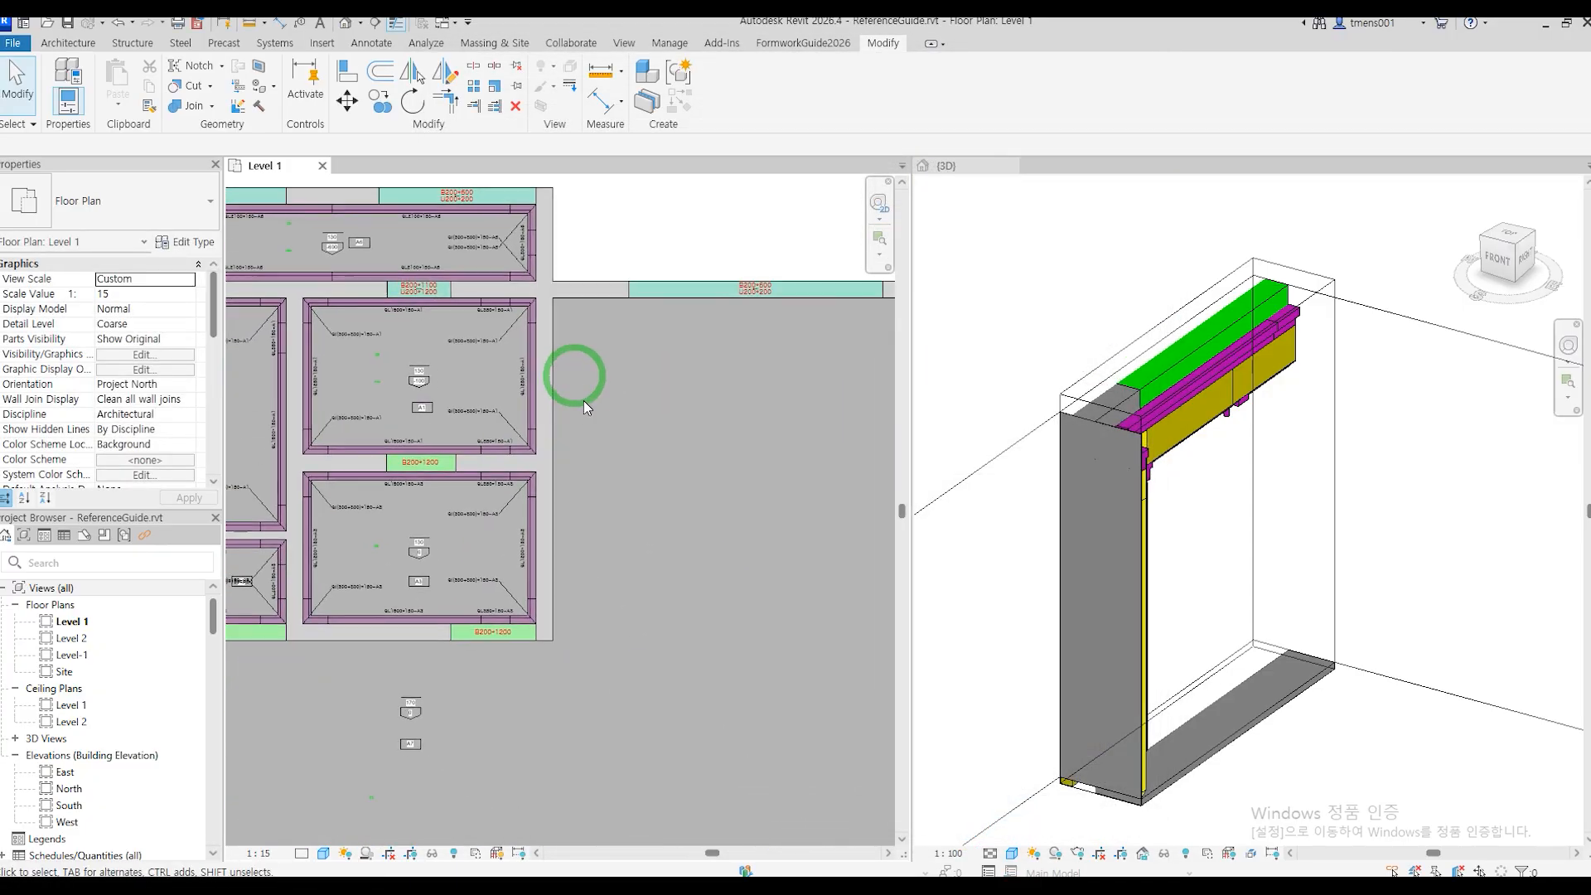
pyautogui.scroll(-5, 668, 485)
pyautogui.moveTo(682, 567); pyautogui.dragTo(744, 365, button='middle')
pyautogui.scroll(-1, 748, 371)
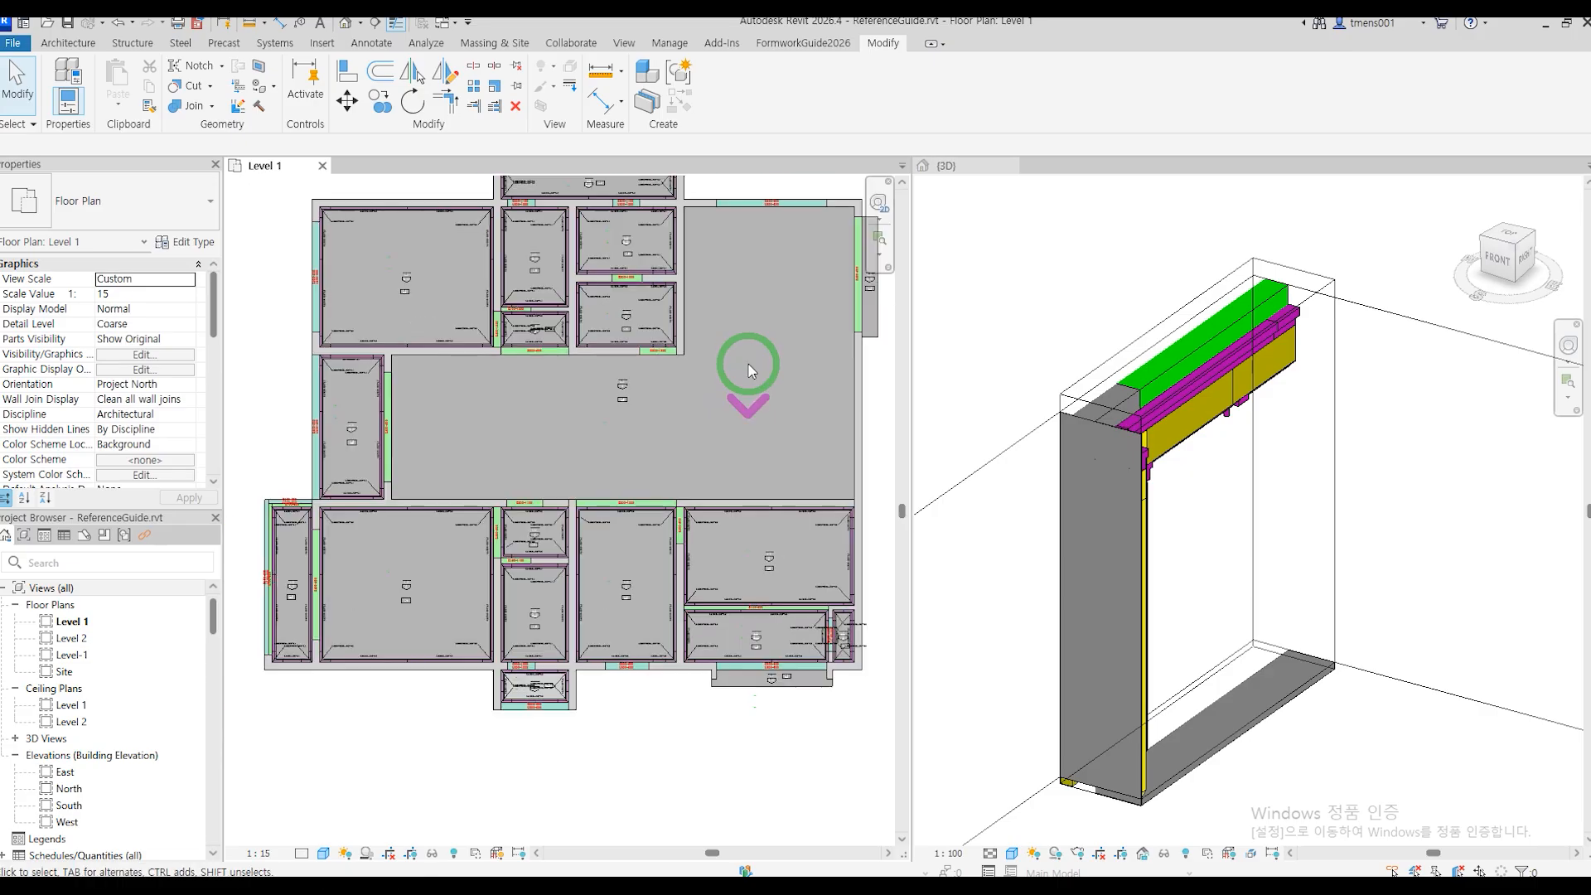
pyautogui.moveTo(615, 411); pyautogui.dragTo(658, 453, button='middle')
pyautogui.scroll(6, 418, 515)
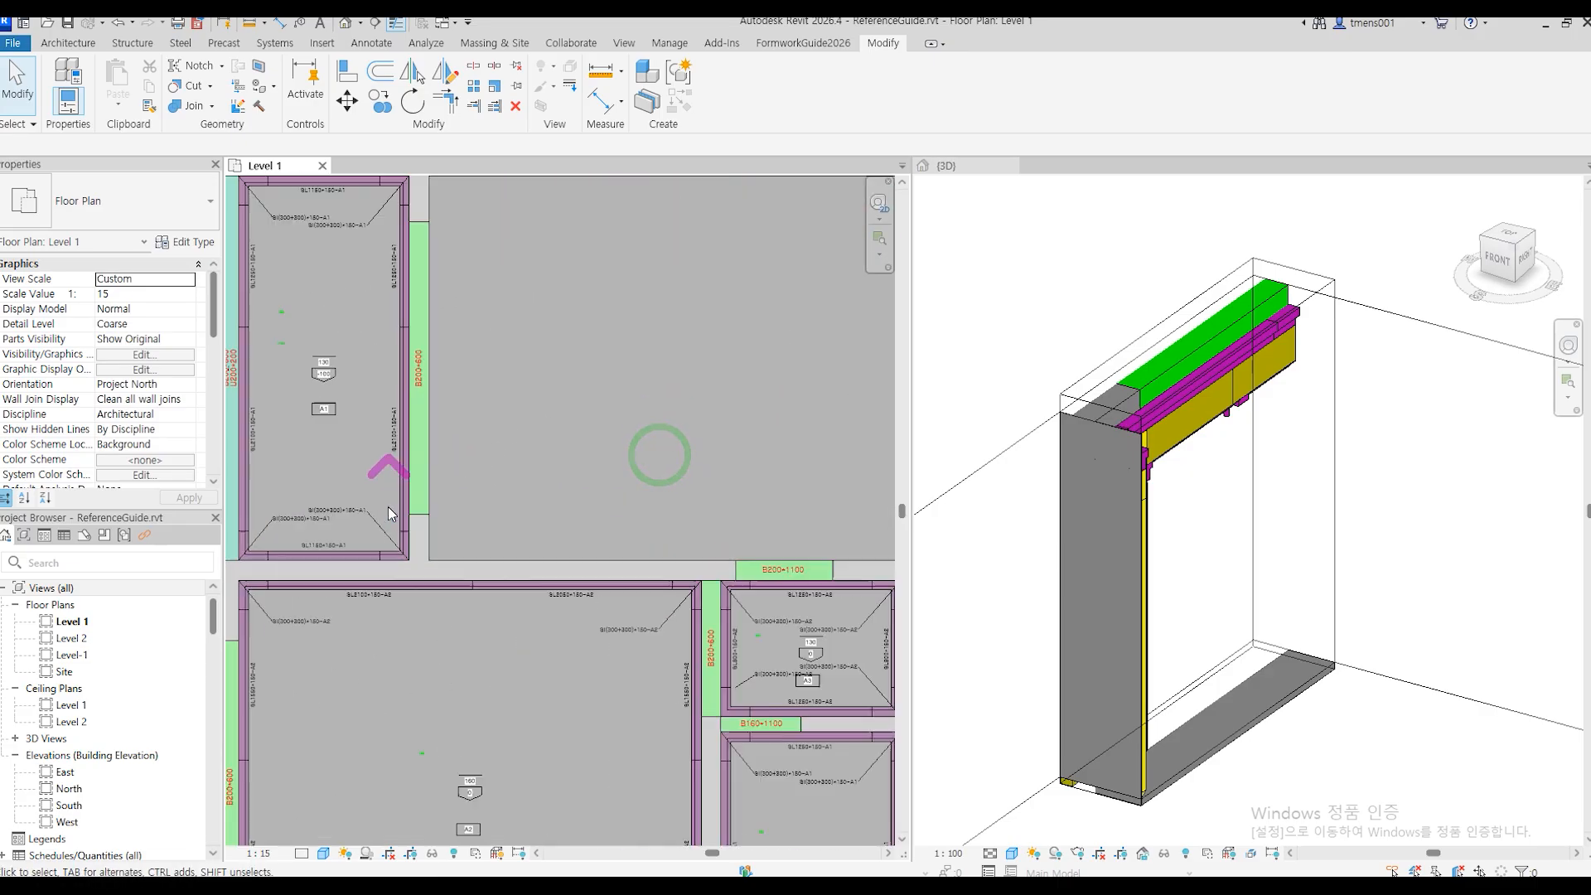
pyautogui.moveTo(463, 491); pyautogui.dragTo(559, 625, button='middle')
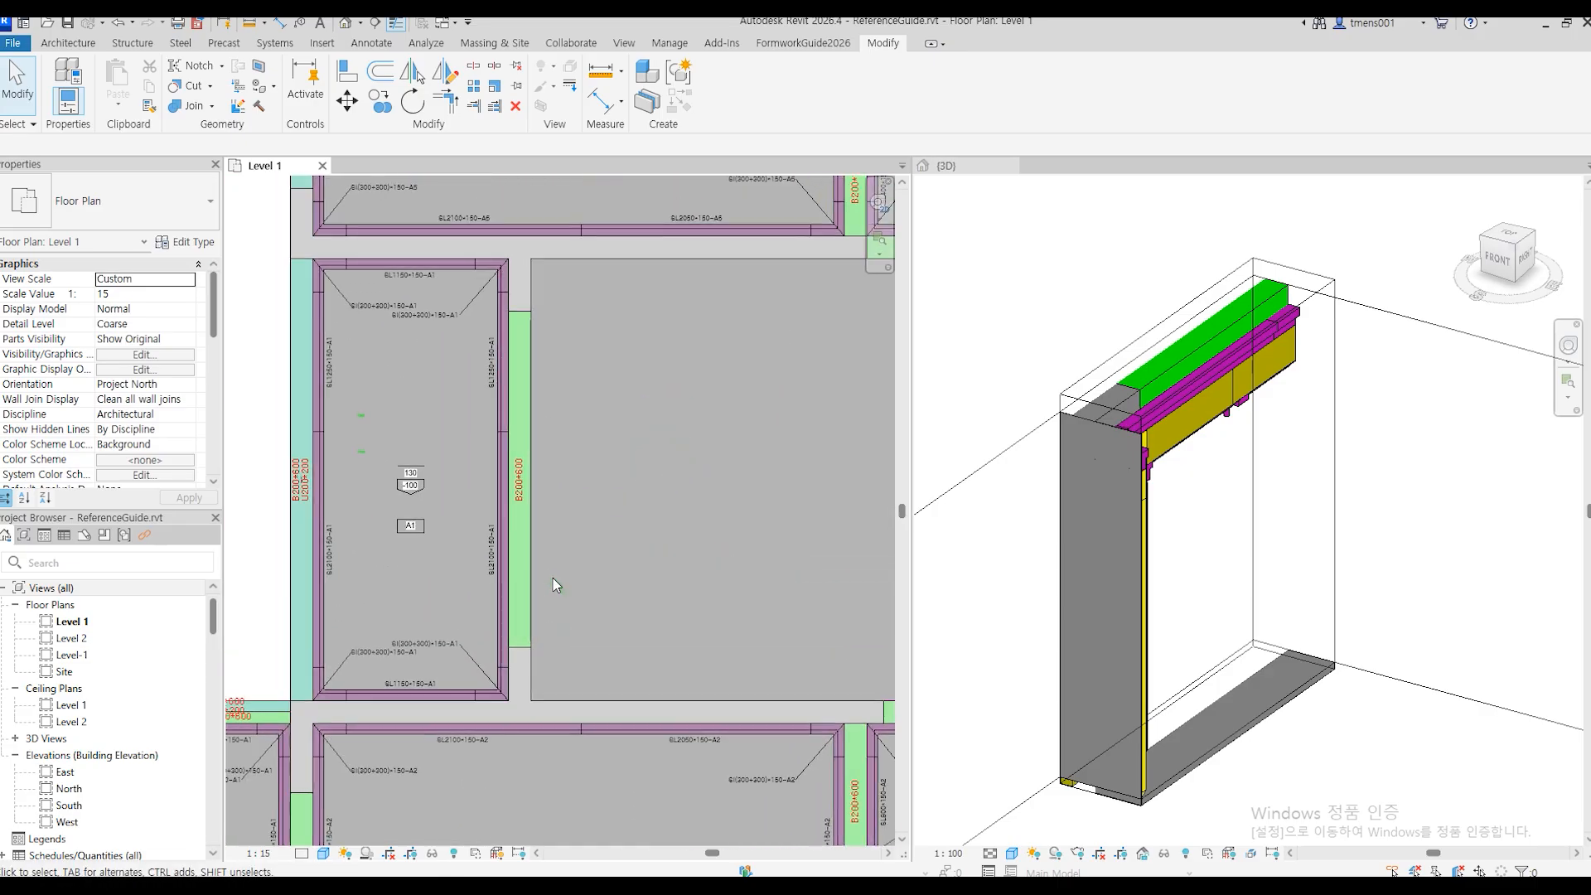
pyautogui.press('a')
pyautogui.press('s')
pyautogui.click(531, 699)
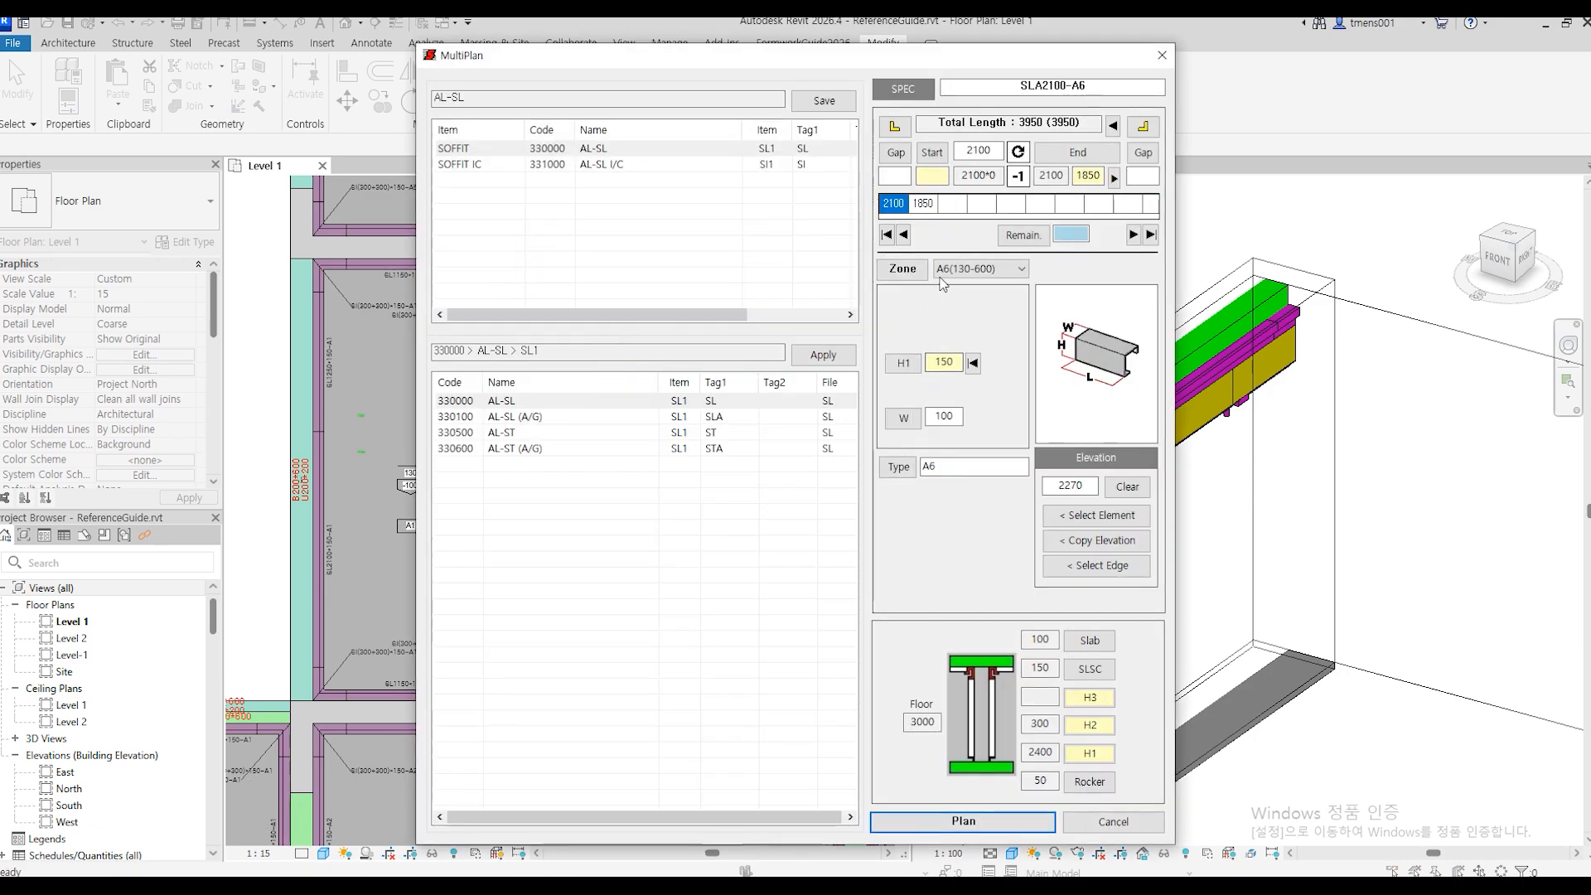
pyautogui.click(976, 269)
pyautogui.click(947, 365)
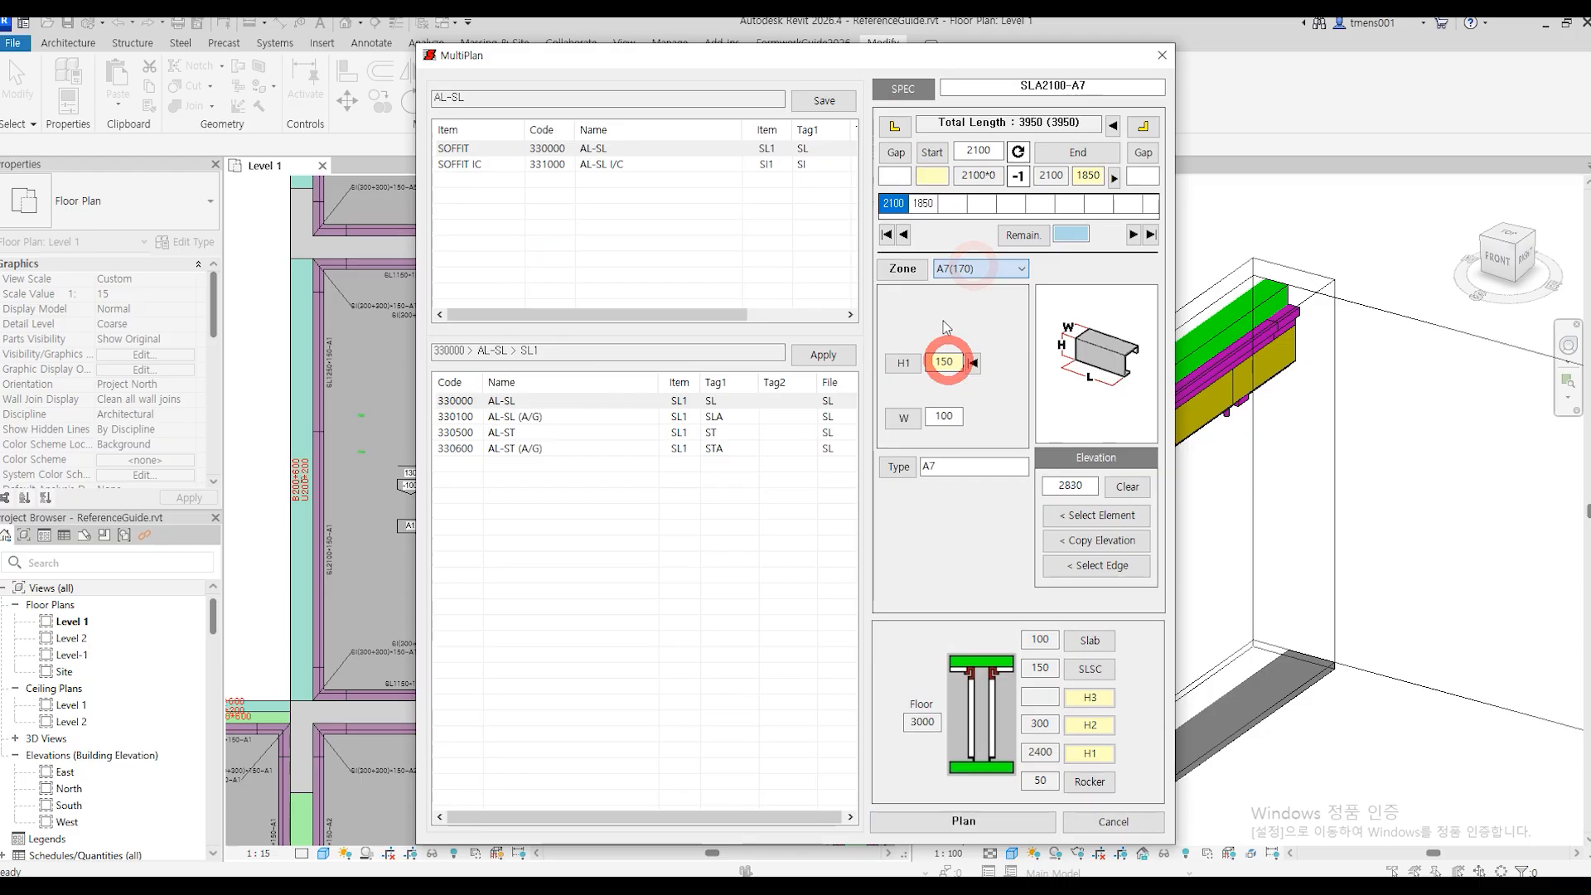
pyautogui.click(894, 126)
pyautogui.click(1142, 125)
pyautogui.click(971, 822)
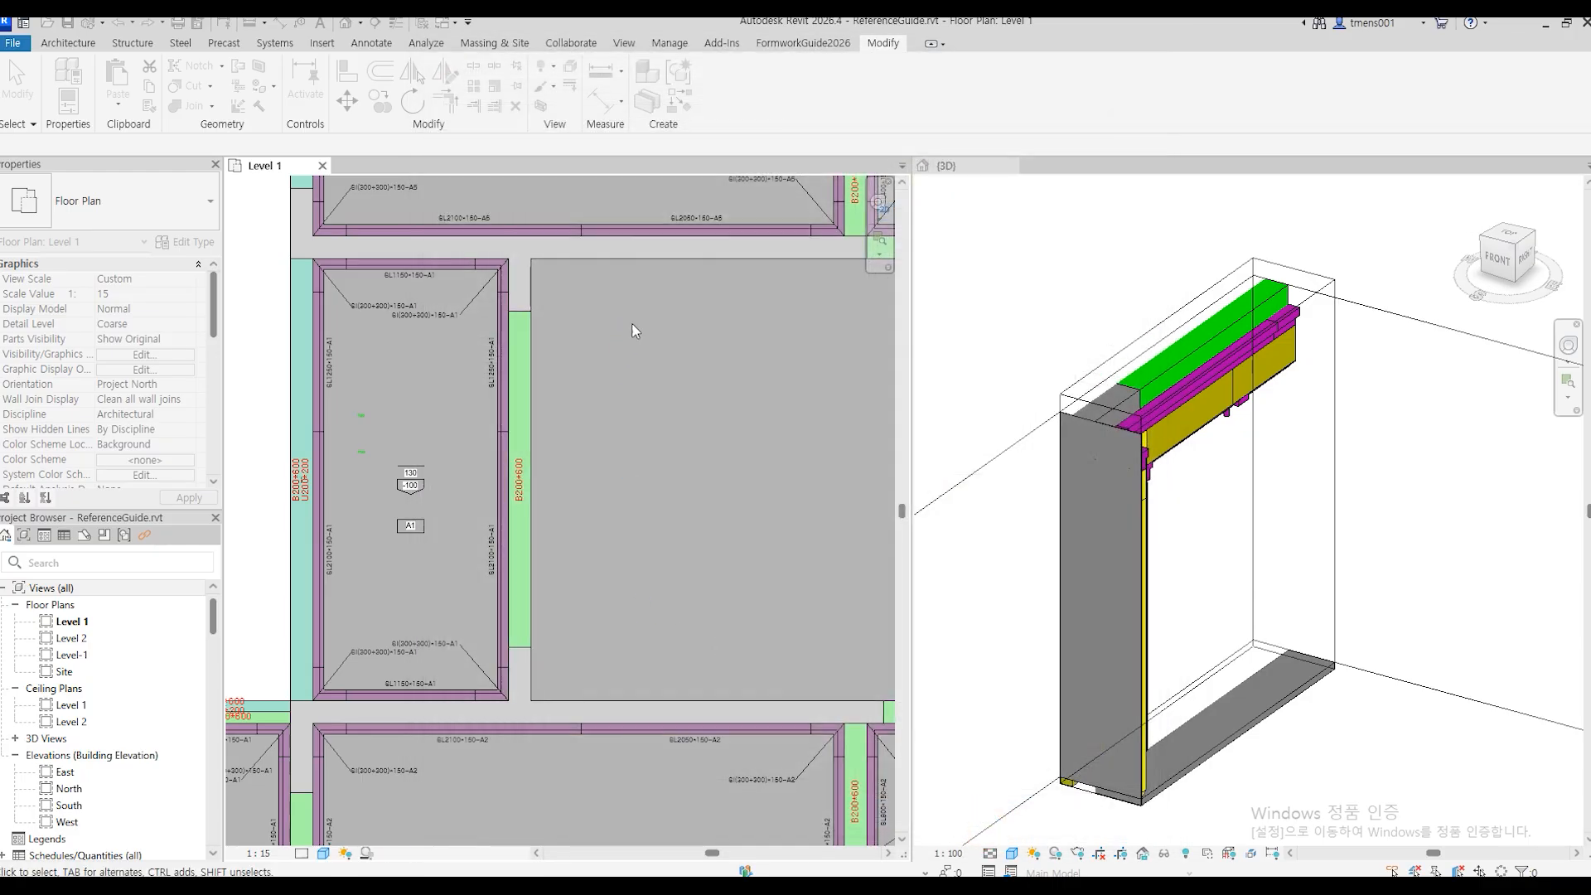
# Plan three 2100 panels and one 1100 panel from the A7 corner piece end to the protruding wall corner, with a plain 300 end gap.
pyautogui.scroll(3, 514, 455)
pyautogui.press('Return')
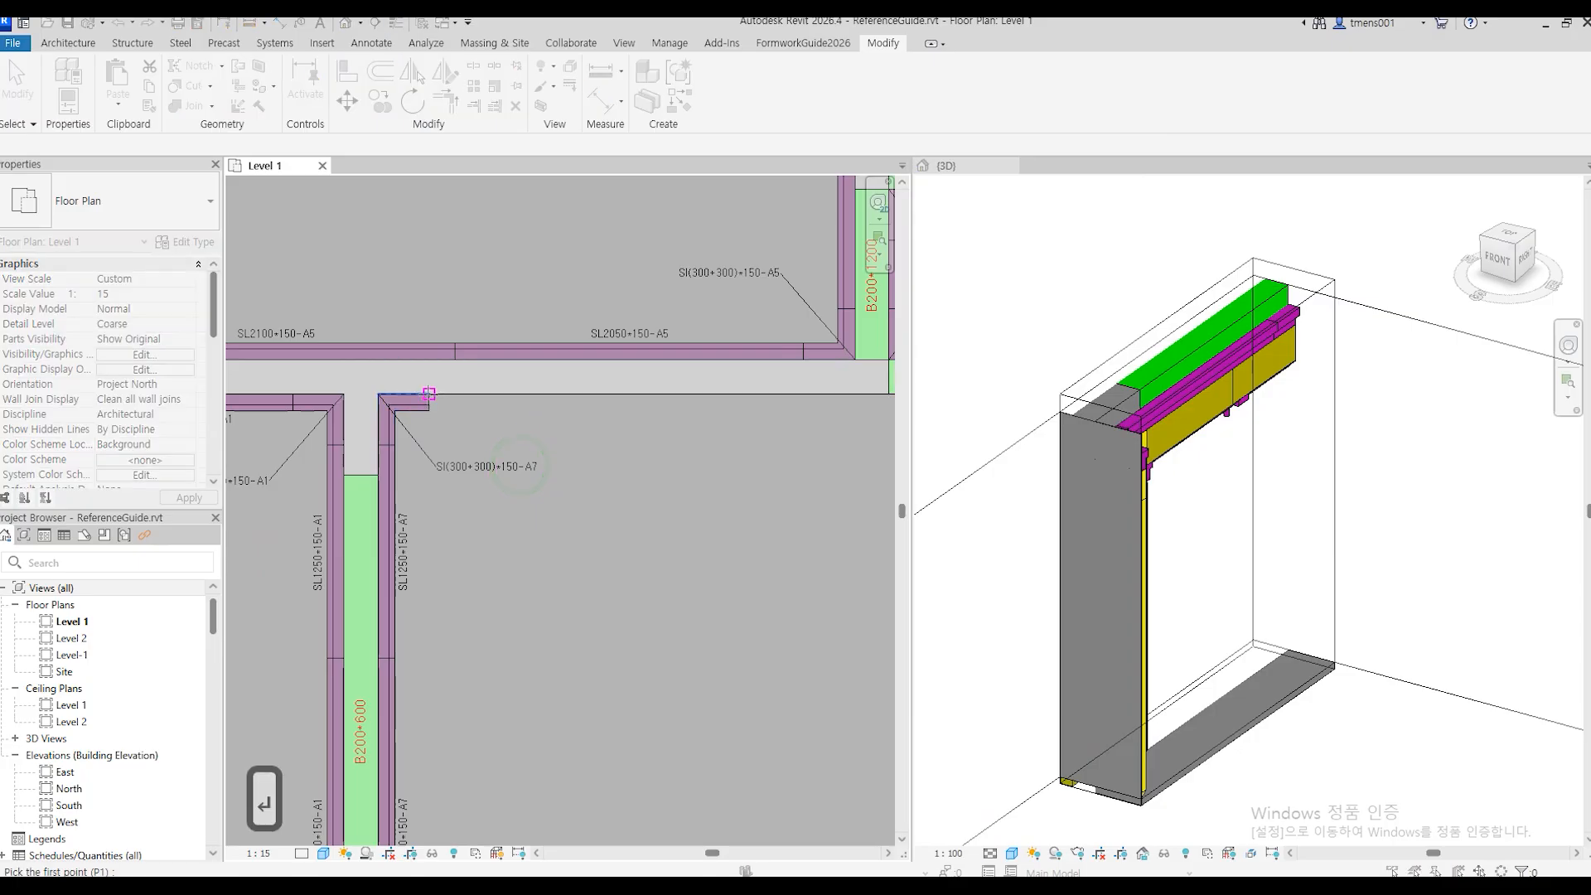
pyautogui.click(427, 401)
pyautogui.scroll(-3, 350, 494)
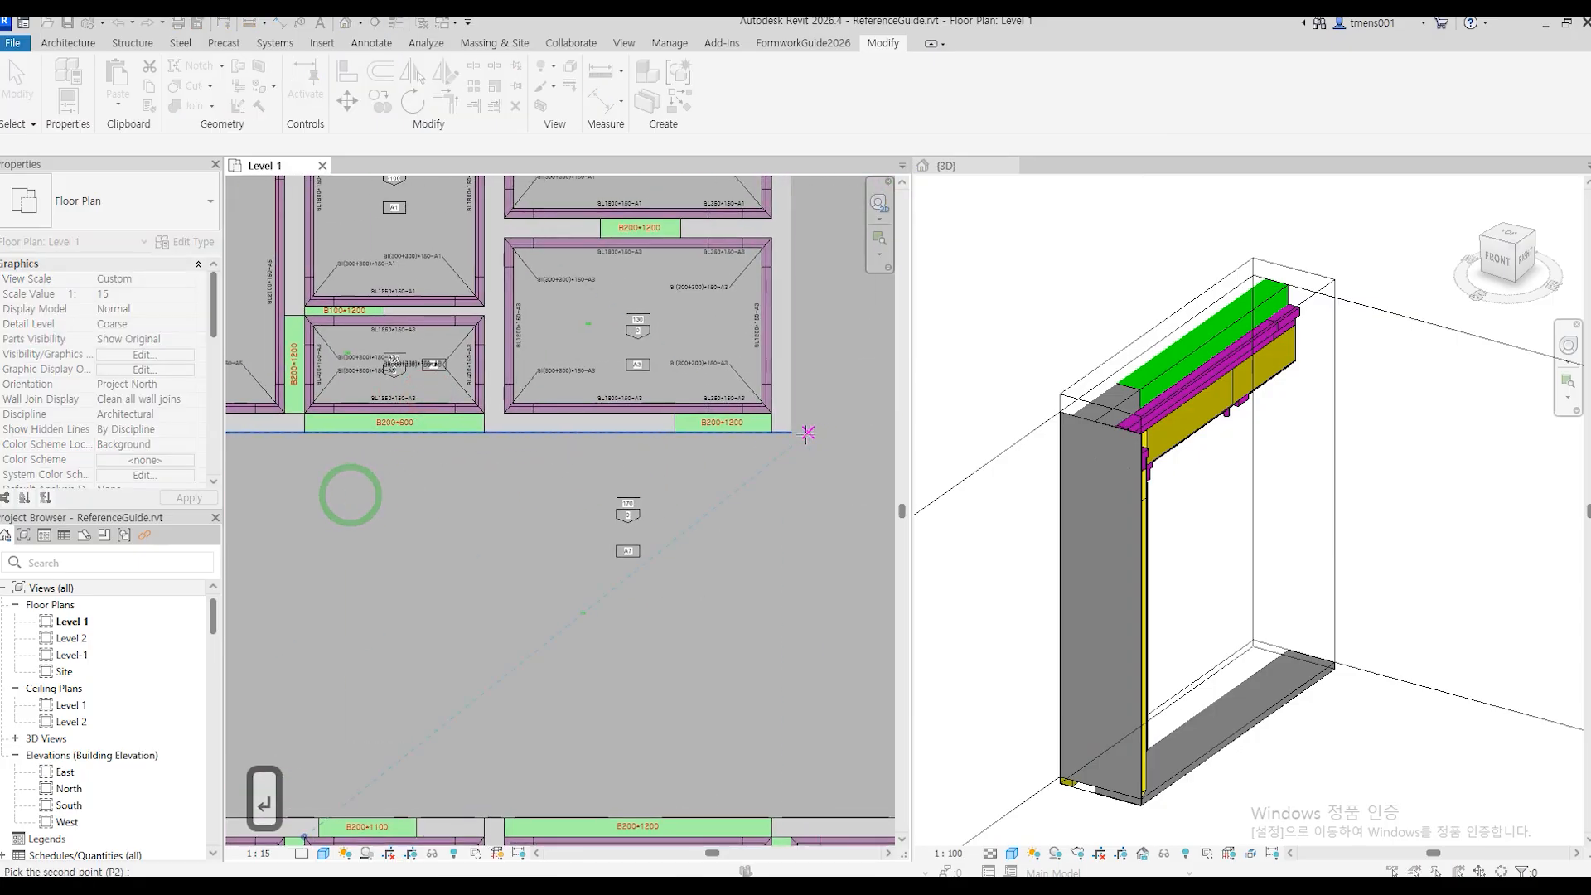
pyautogui.click(792, 431)
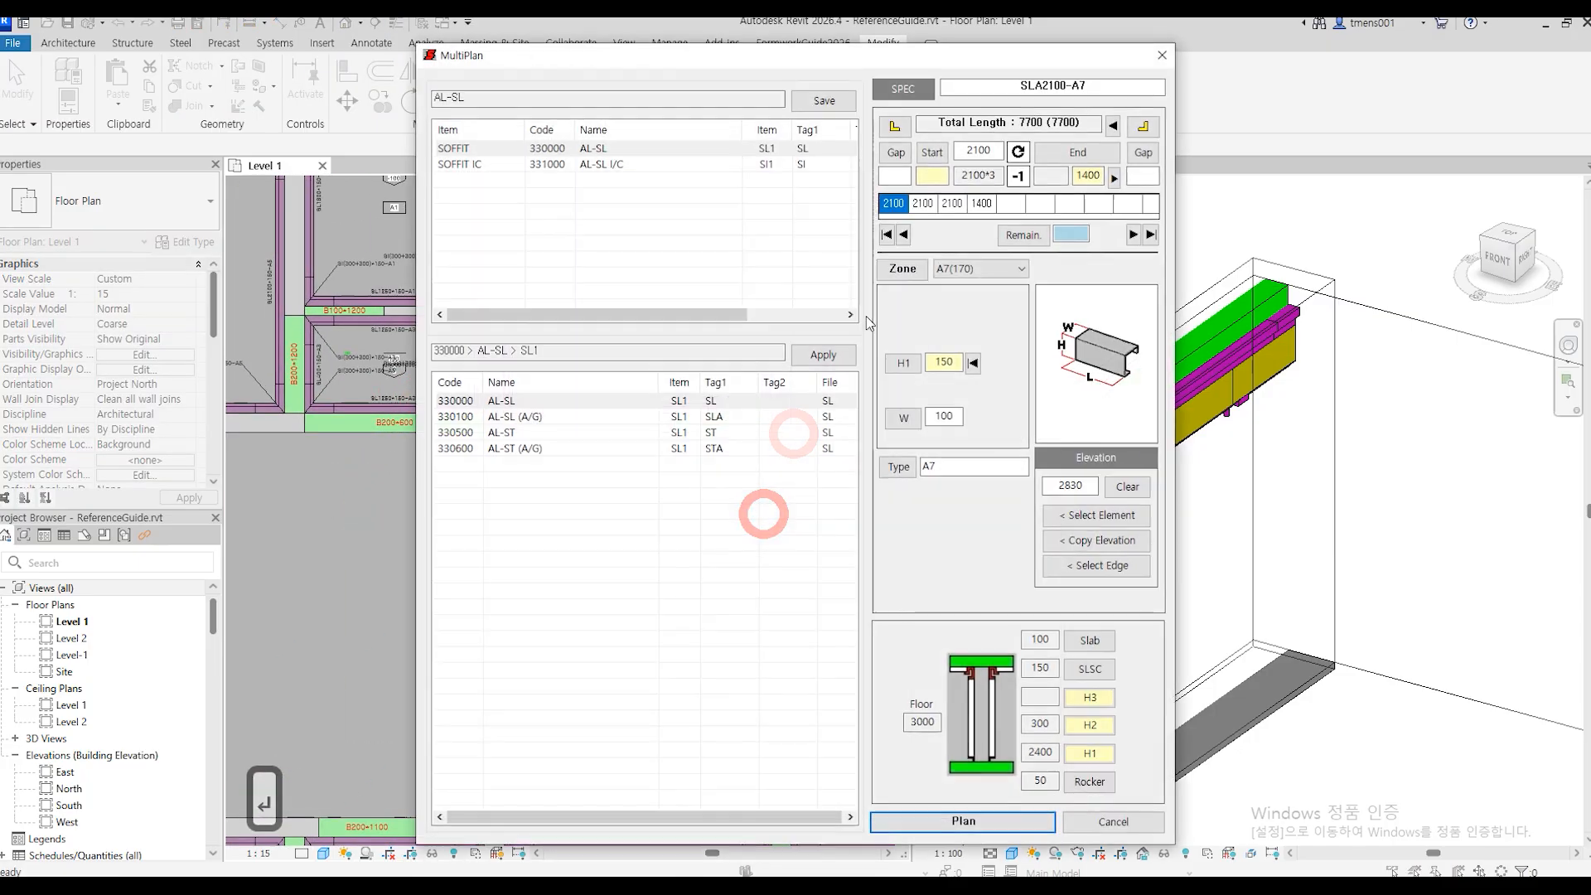
pyautogui.click(1143, 155)
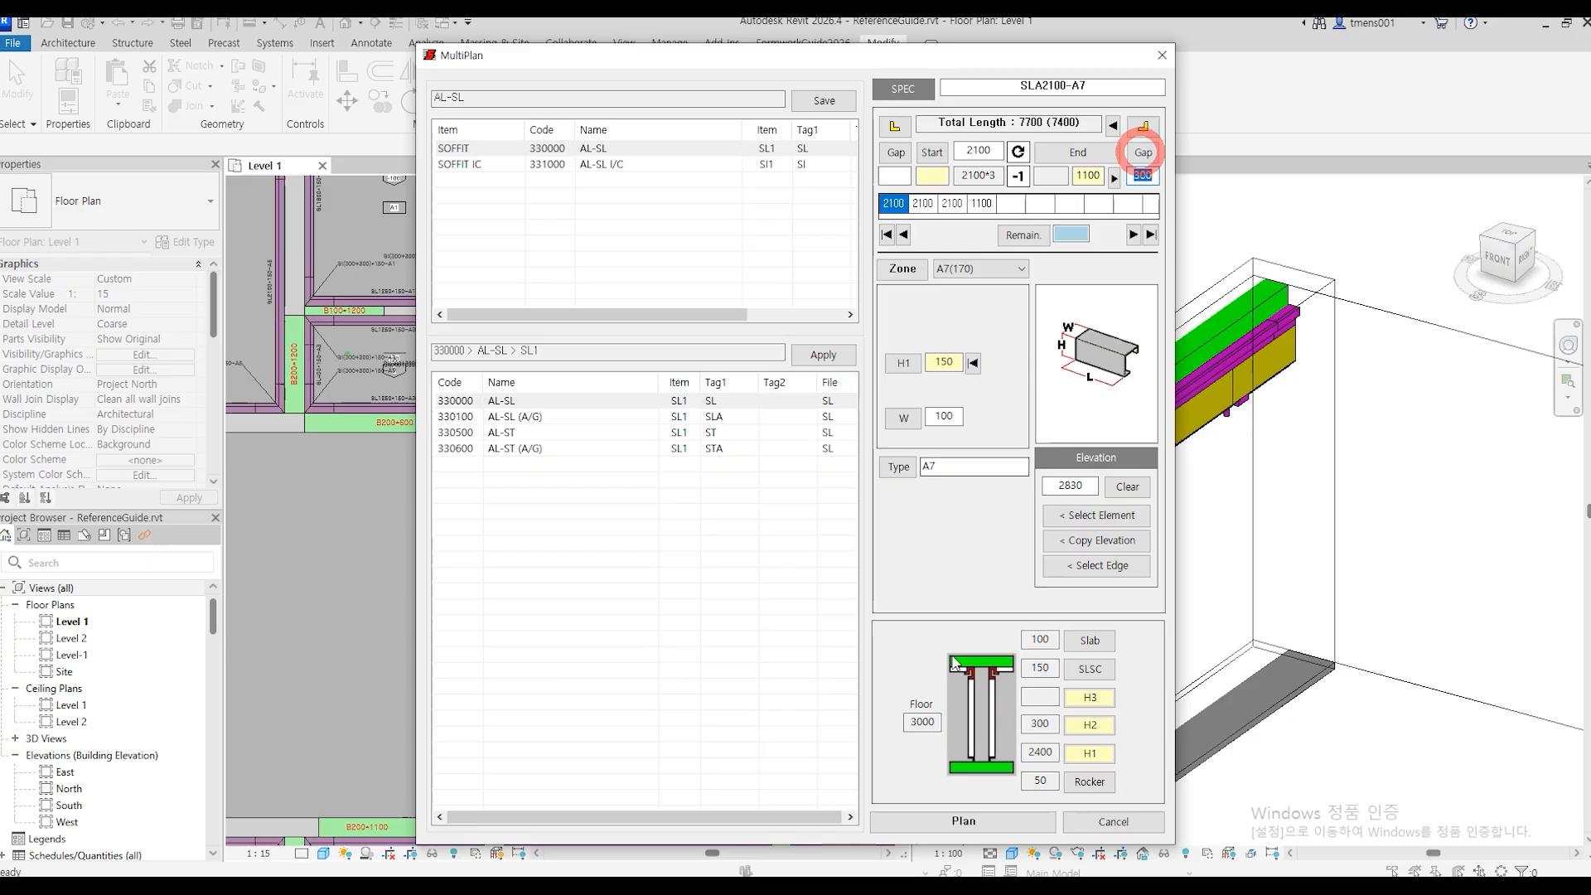
pyautogui.click(917, 822)
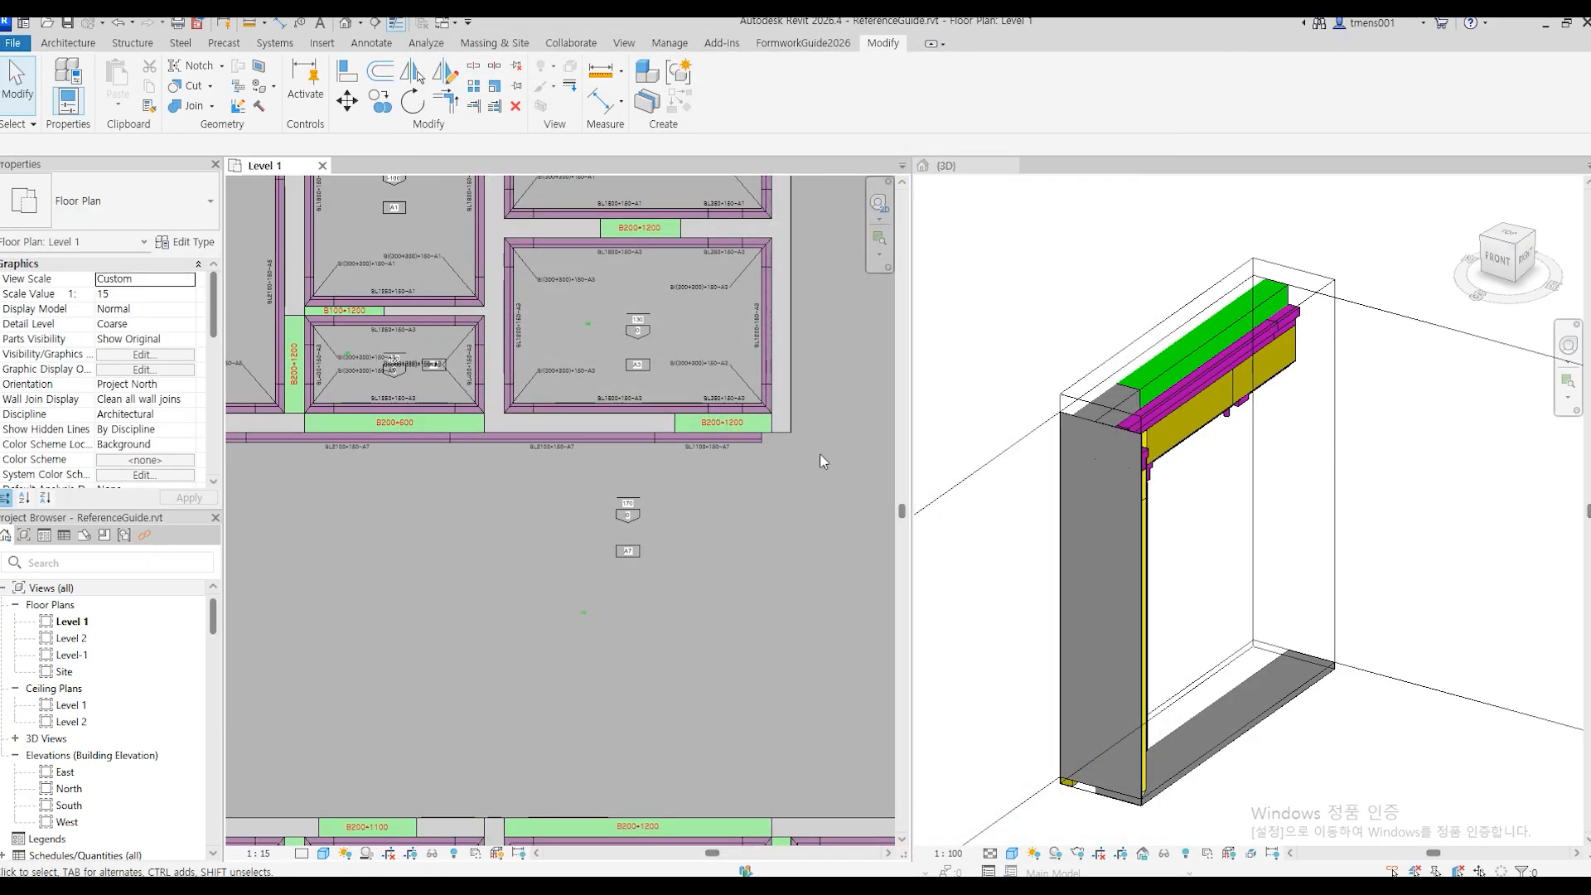
# Plan 2100 and 1350 soffit panels from the protruding wall corner along the A7 edge, with a plain 300 start gap and a 300 end corner piece.
pyautogui.moveTo(819, 460); pyautogui.dragTo(751, 622, button='middle')
pyautogui.press('Return')
pyautogui.click(723, 594)
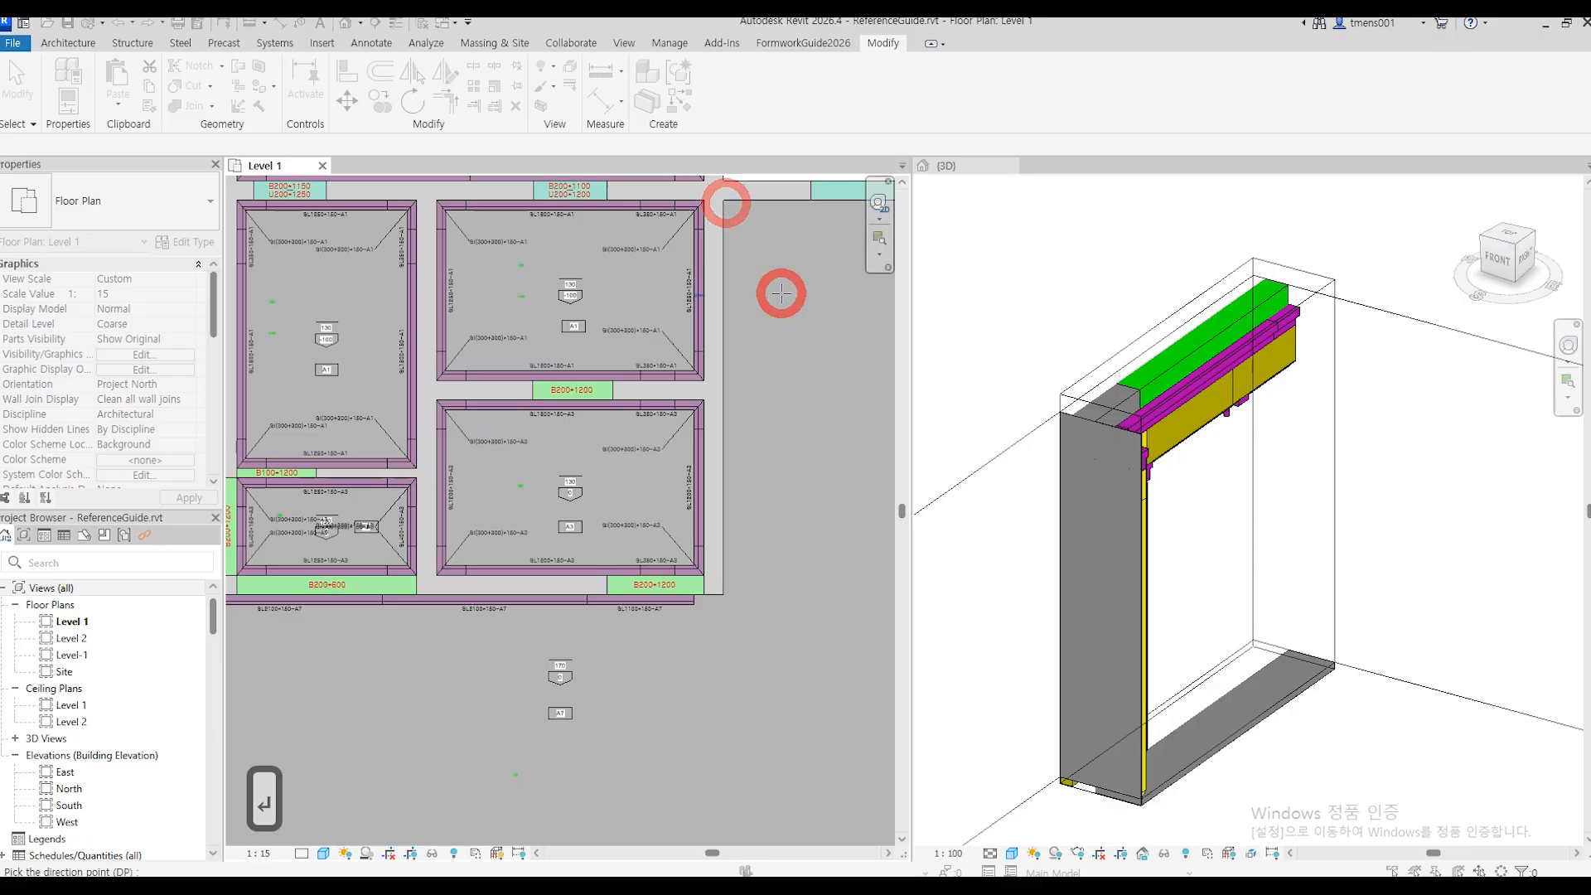
pyautogui.click(780, 294)
pyautogui.click(898, 153)
pyautogui.click(1148, 126)
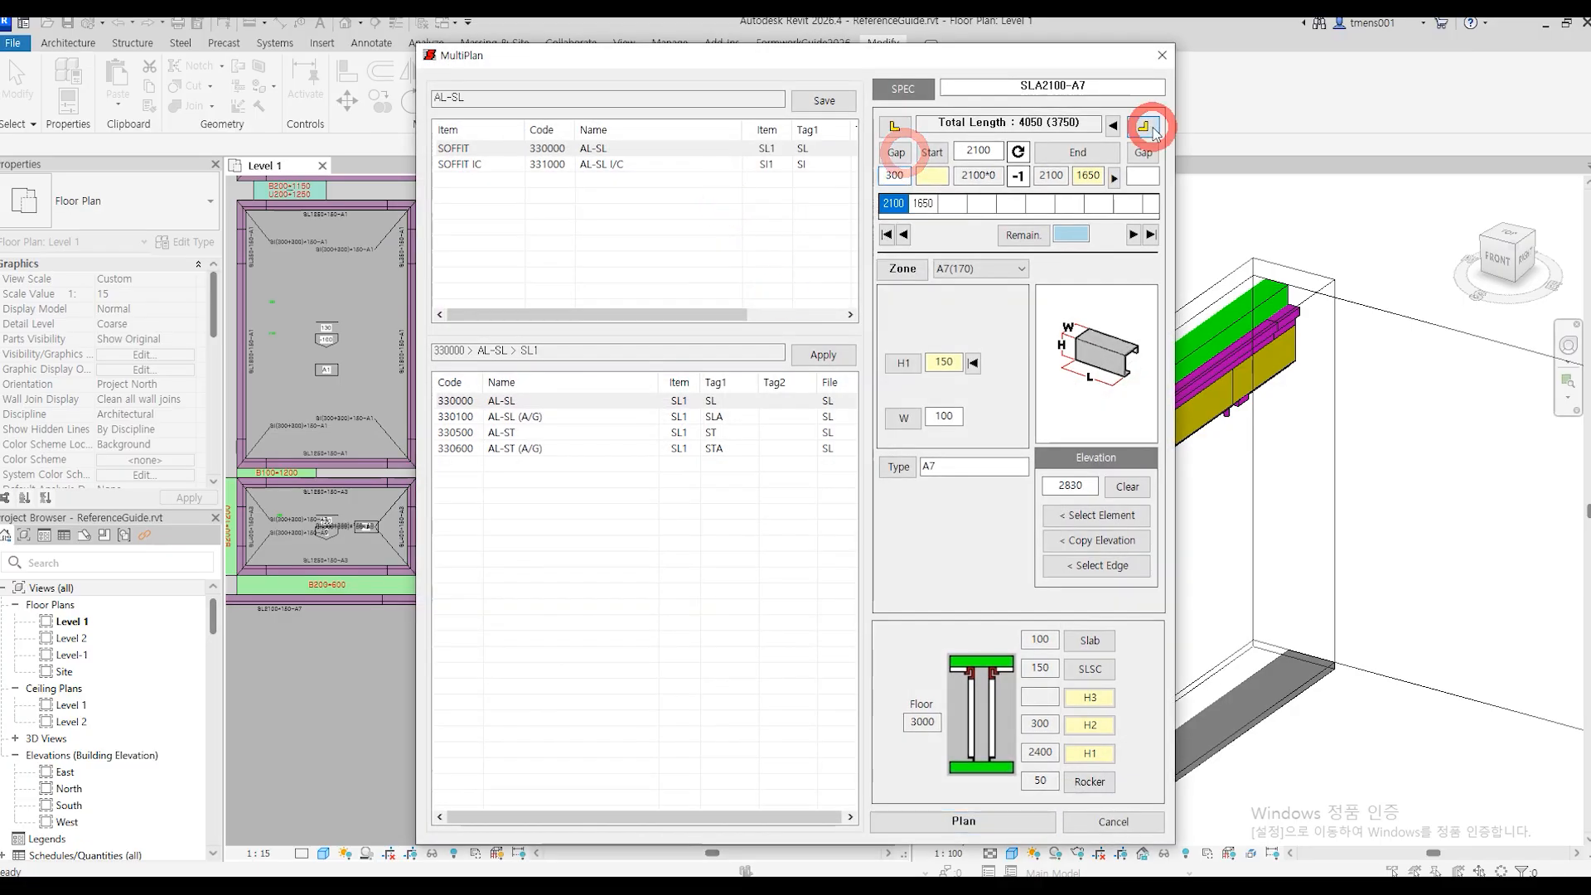
pyautogui.click(1010, 823)
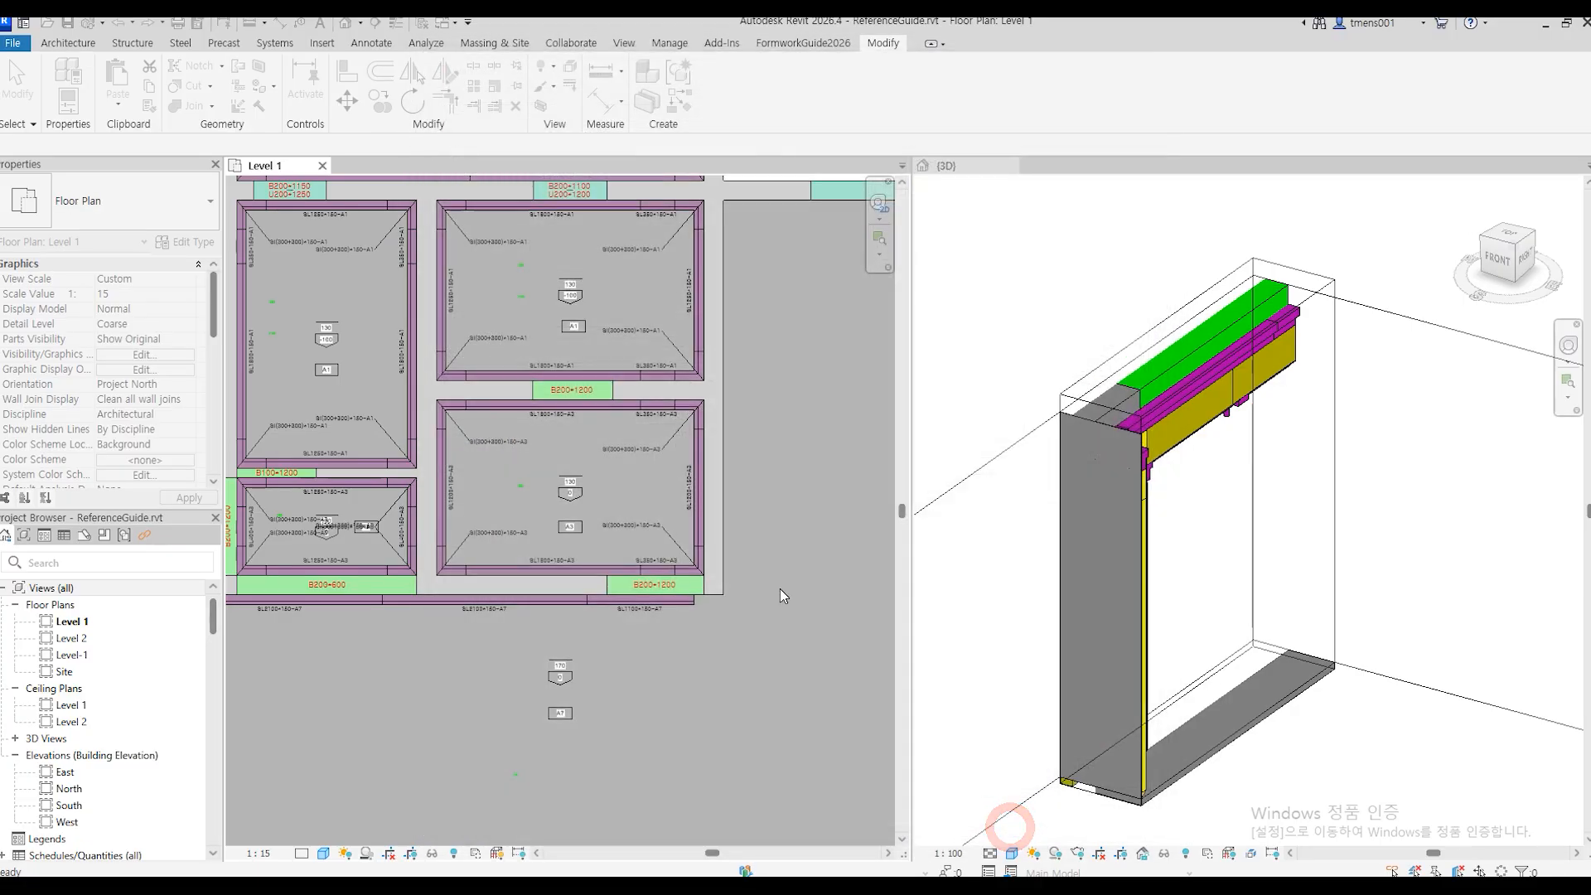
# Place an AL-SL O/C outside corner piece with 300 and 300 legs at the A7 area's protruding wall corner, using zone A7(170).
pyautogui.click(766, 43)
pyautogui.click(178, 110)
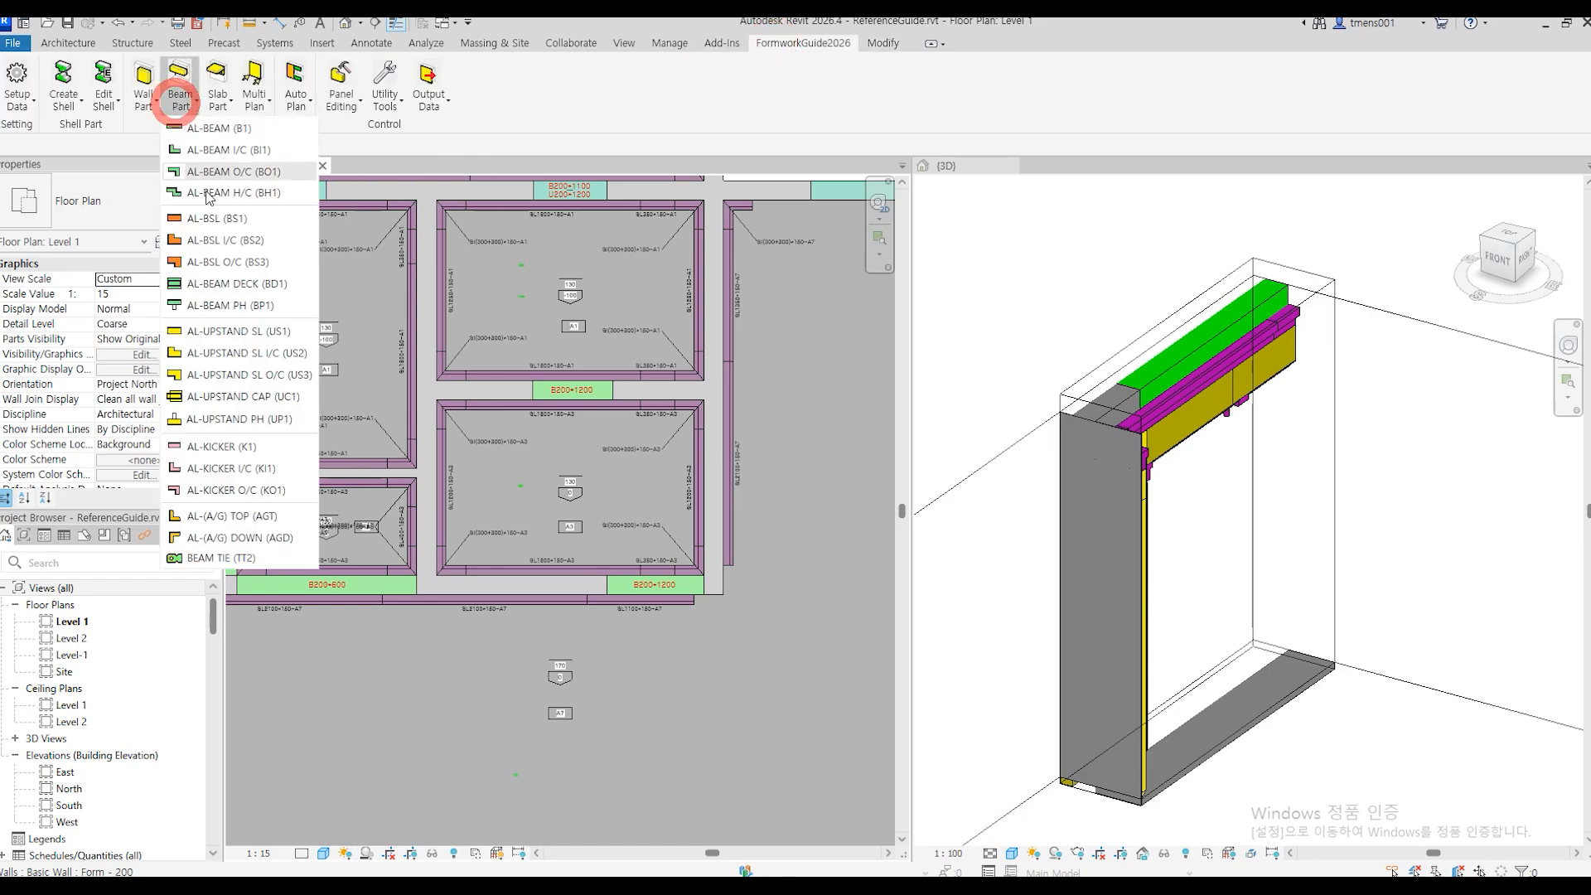
pyautogui.click(231, 107)
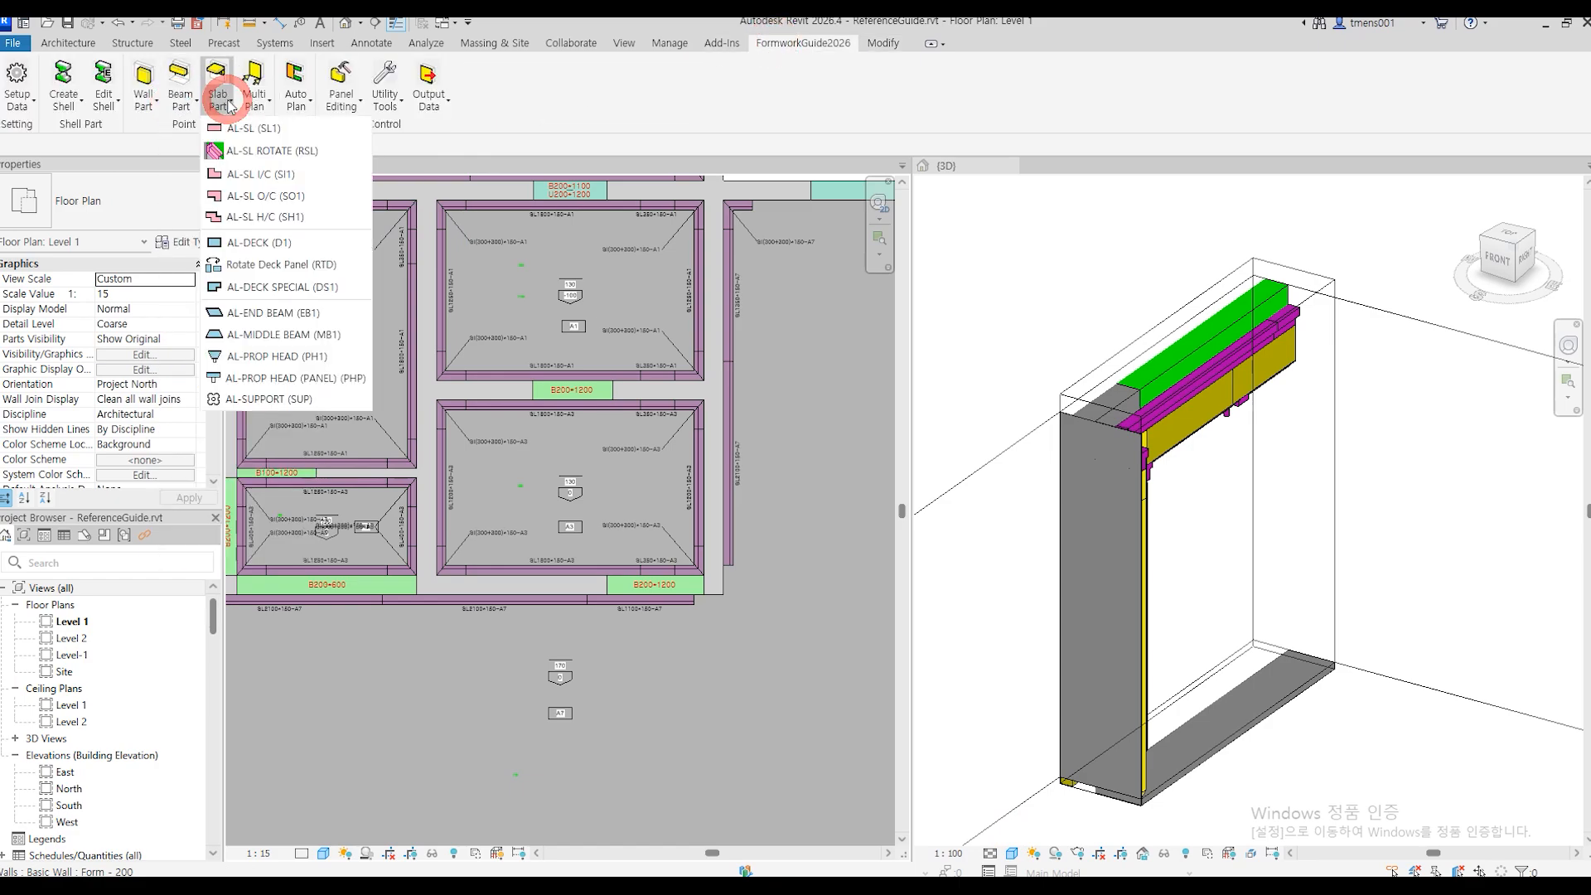
pyautogui.click(247, 197)
pyautogui.scroll(3, 726, 594)
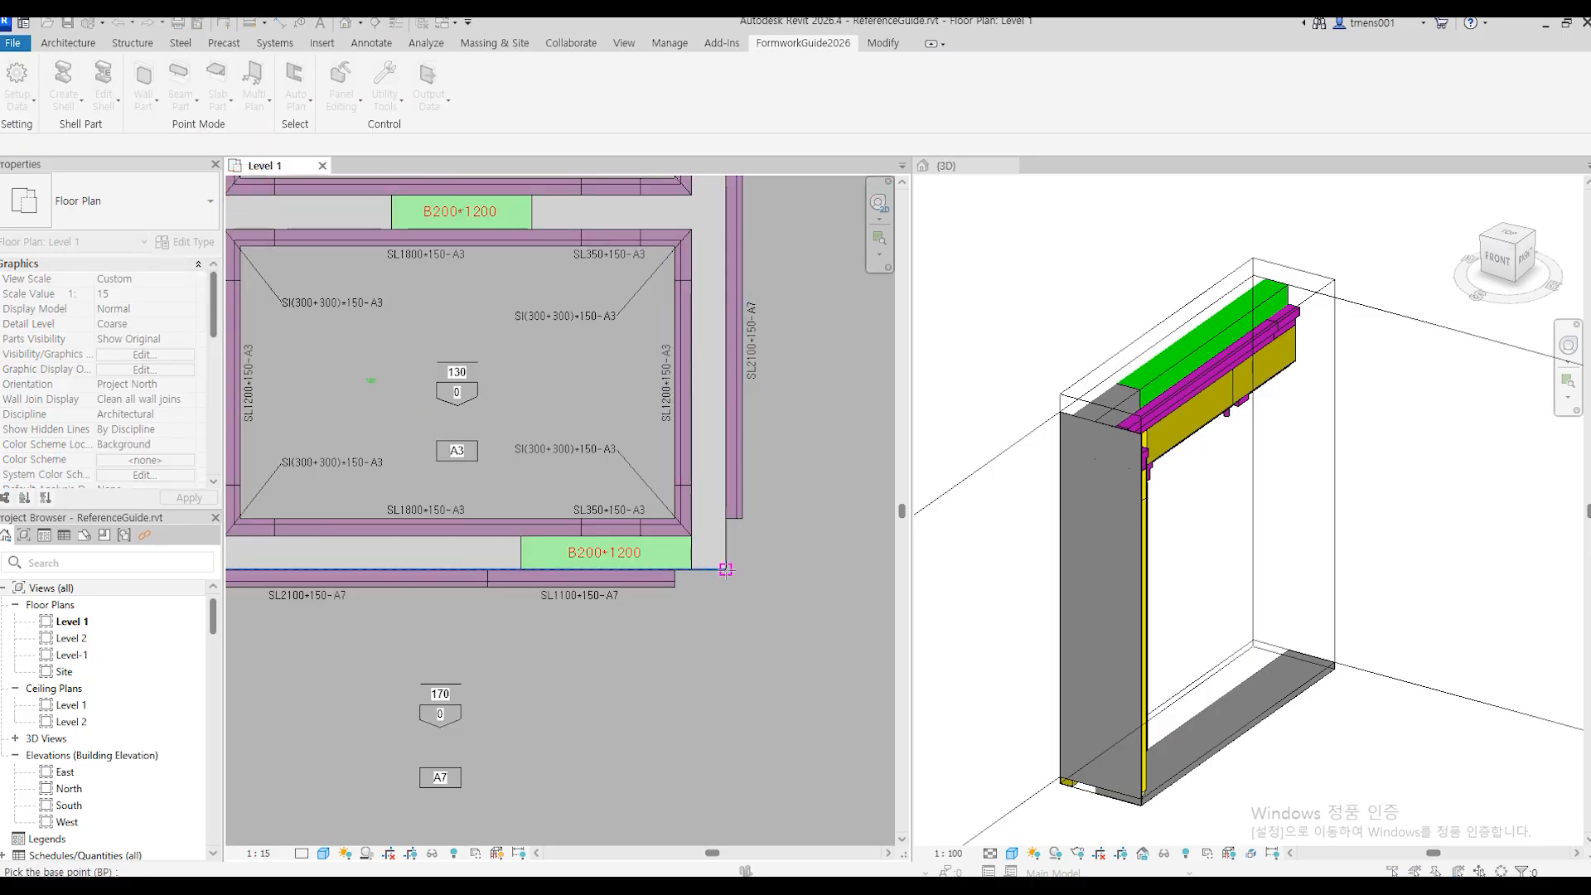
pyautogui.scroll(3, 726, 570)
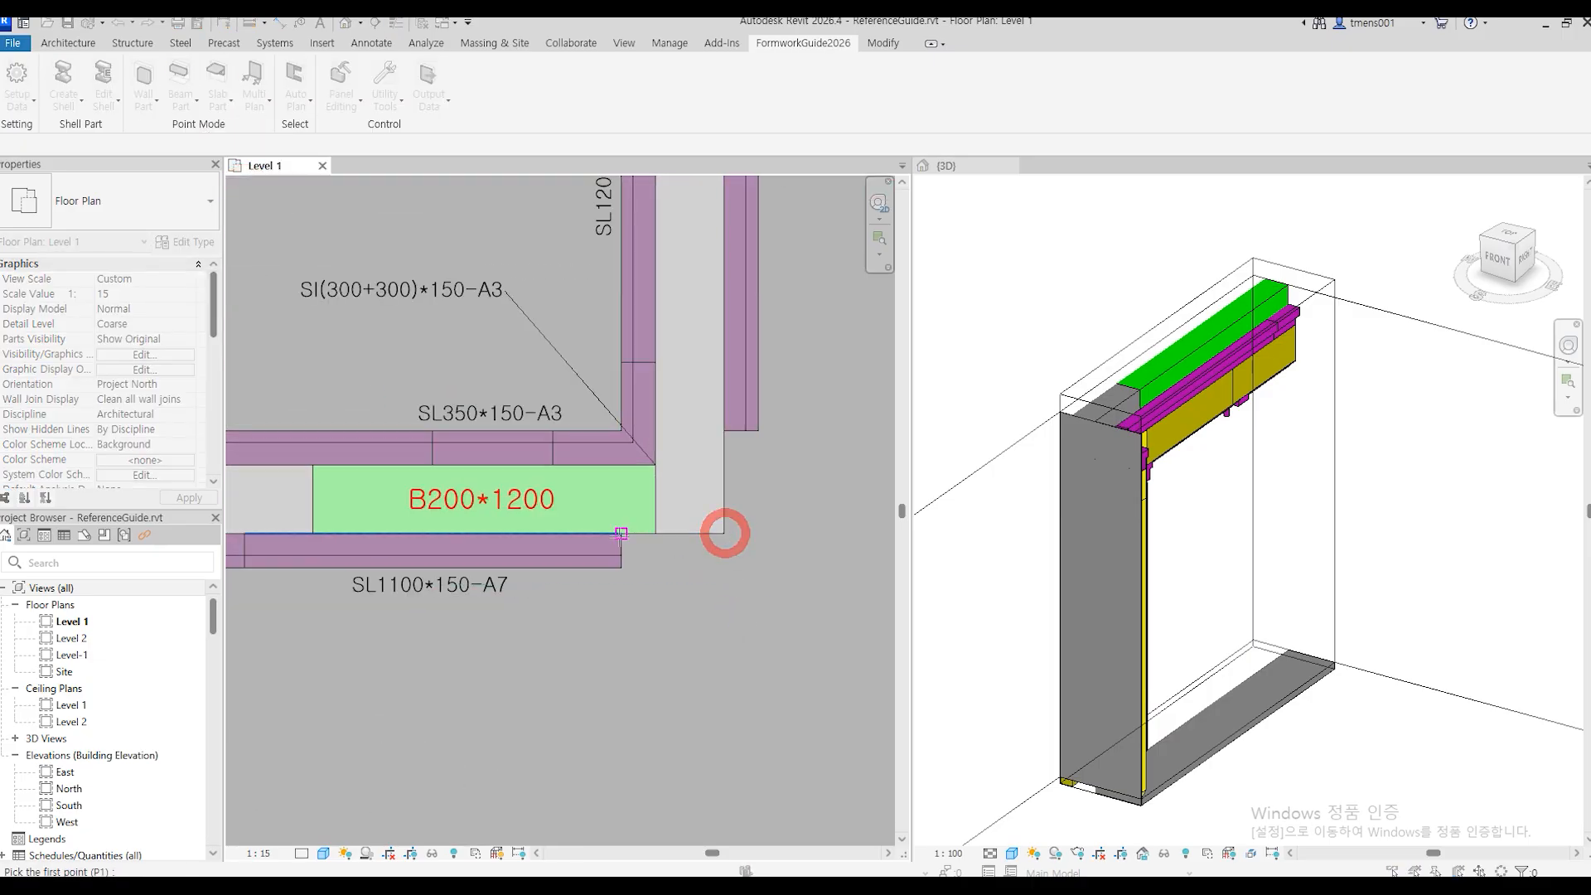
pyautogui.click(621, 533)
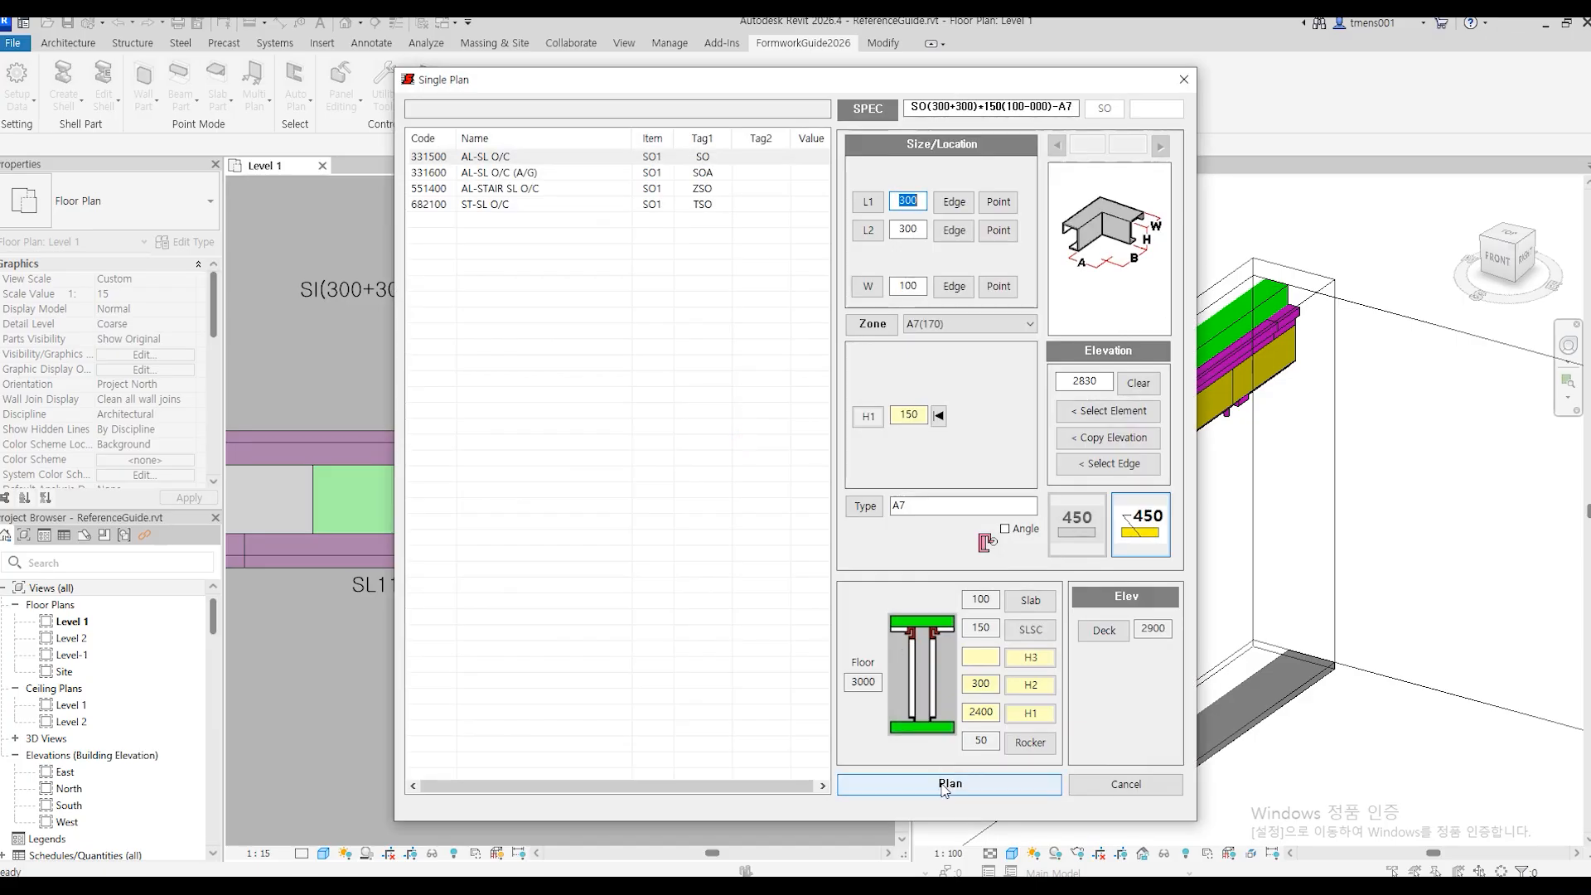
pyautogui.click(944, 784)
pyautogui.press('Return')
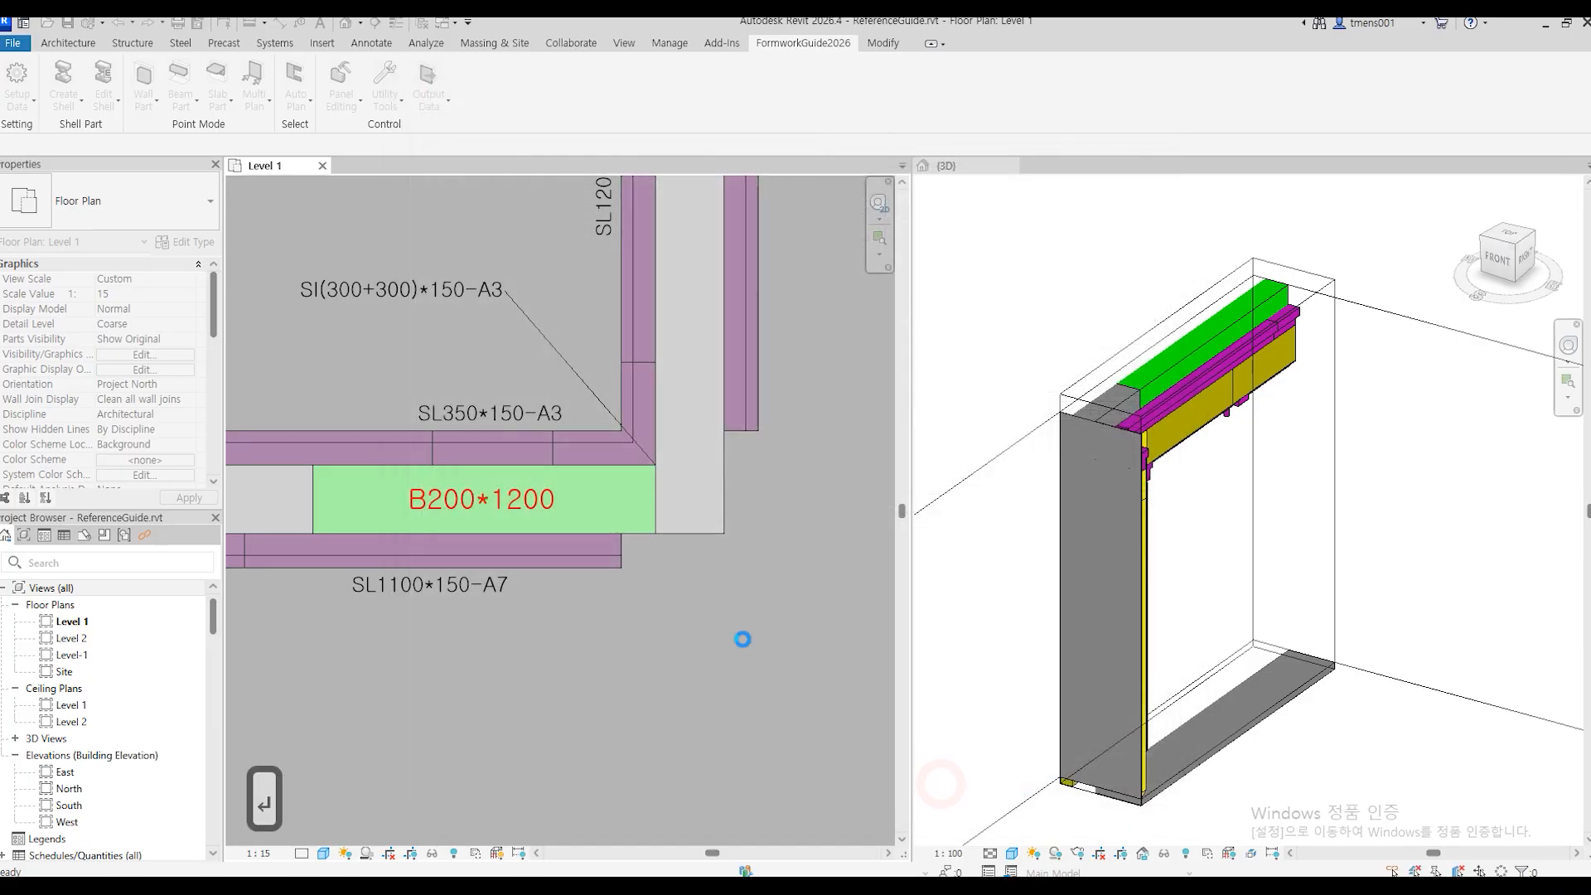
pyautogui.scroll(-4, 613, 663)
pyautogui.moveTo(766, 220); pyautogui.dragTo(371, 539, button='middle')
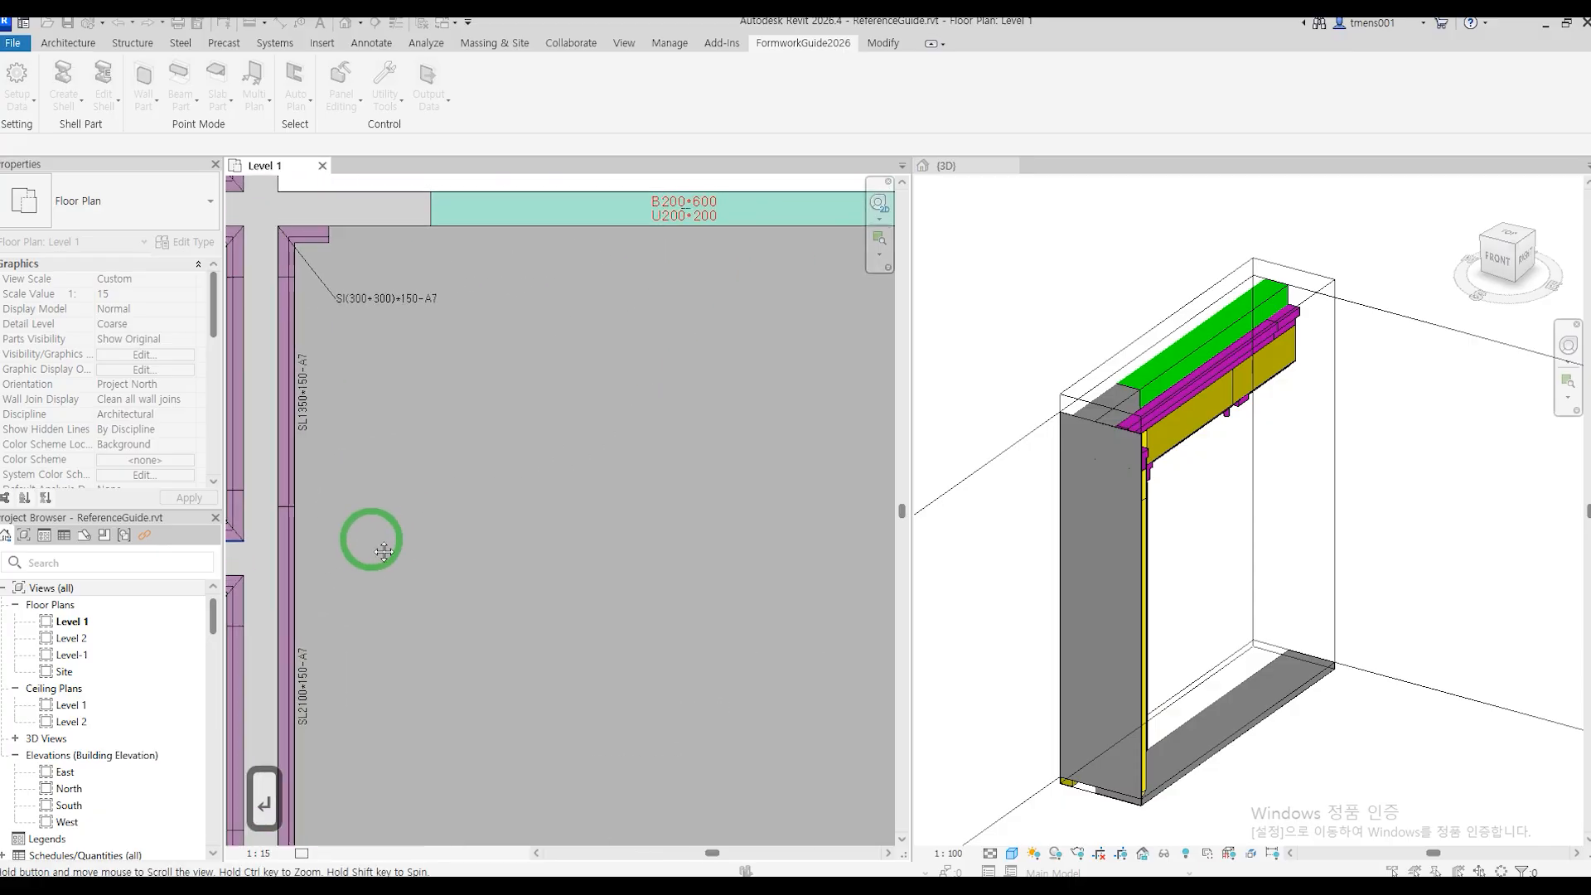
pyautogui.scroll(-1, 372, 540)
pyautogui.scroll(1, 357, 314)
pyautogui.scroll(3, 356, 314)
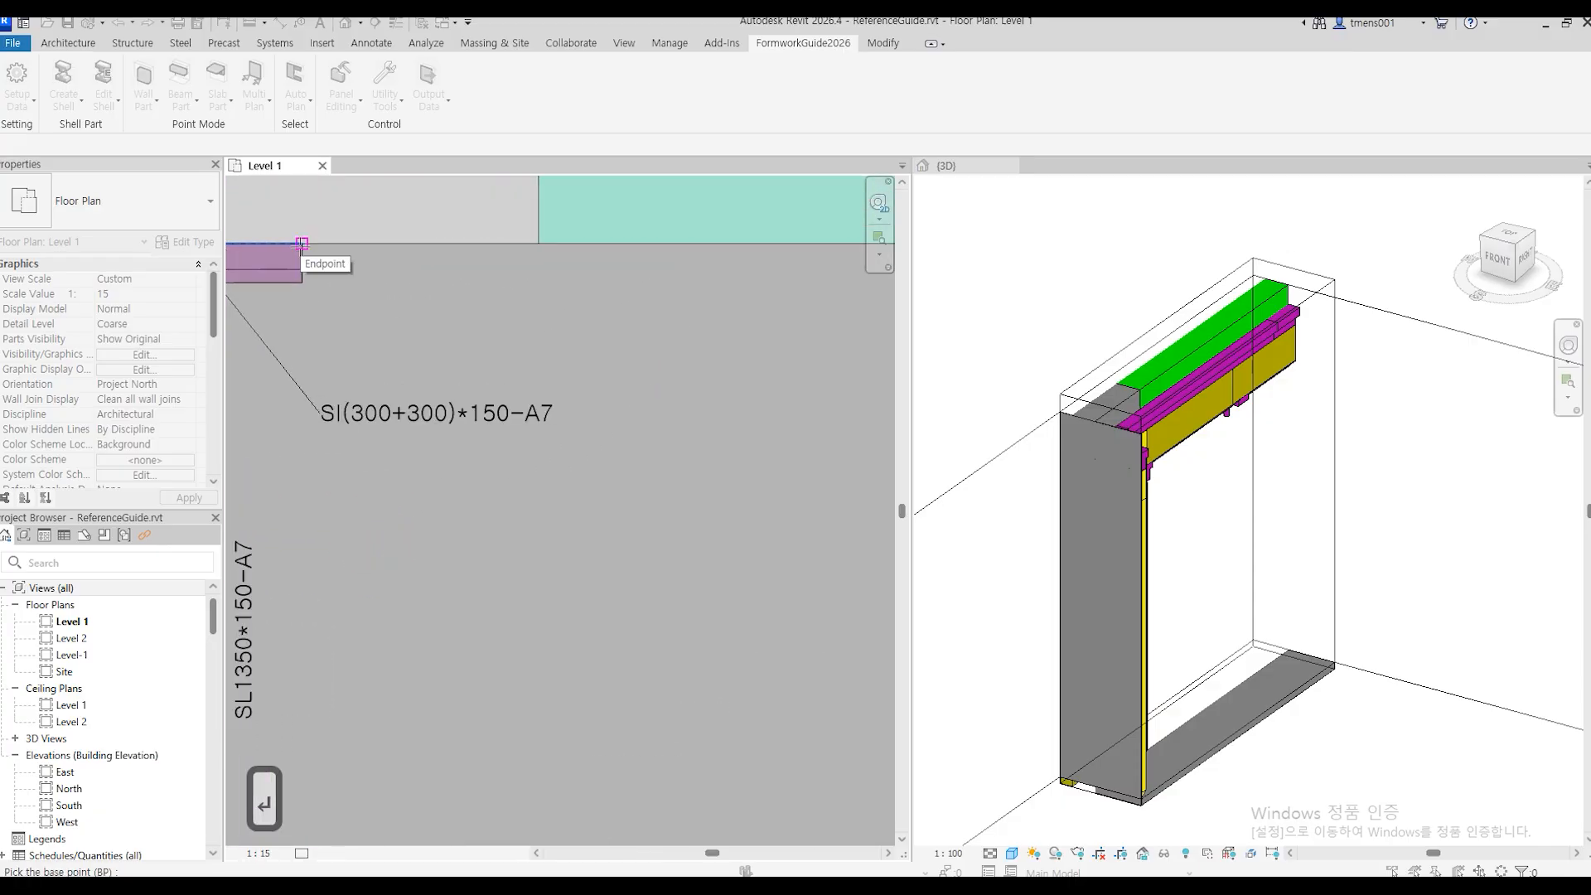
pyautogui.click(300, 245)
pyautogui.scroll(-3, 363, 350)
pyautogui.moveTo(668, 365); pyautogui.dragTo(346, 366, button='middle')
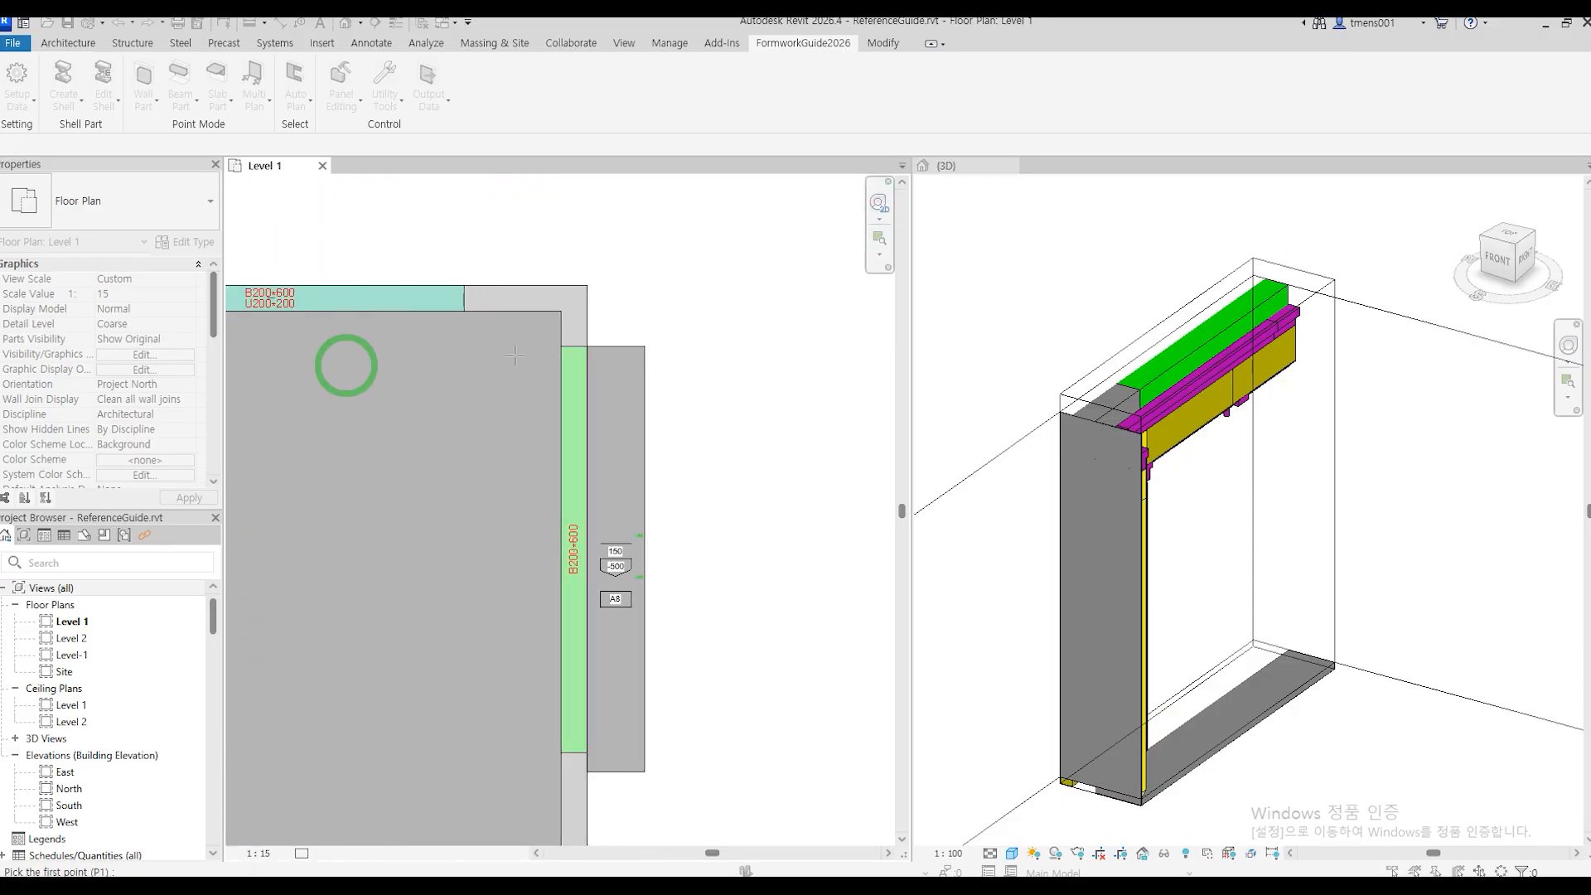
pyautogui.scroll(-2, 580, 503)
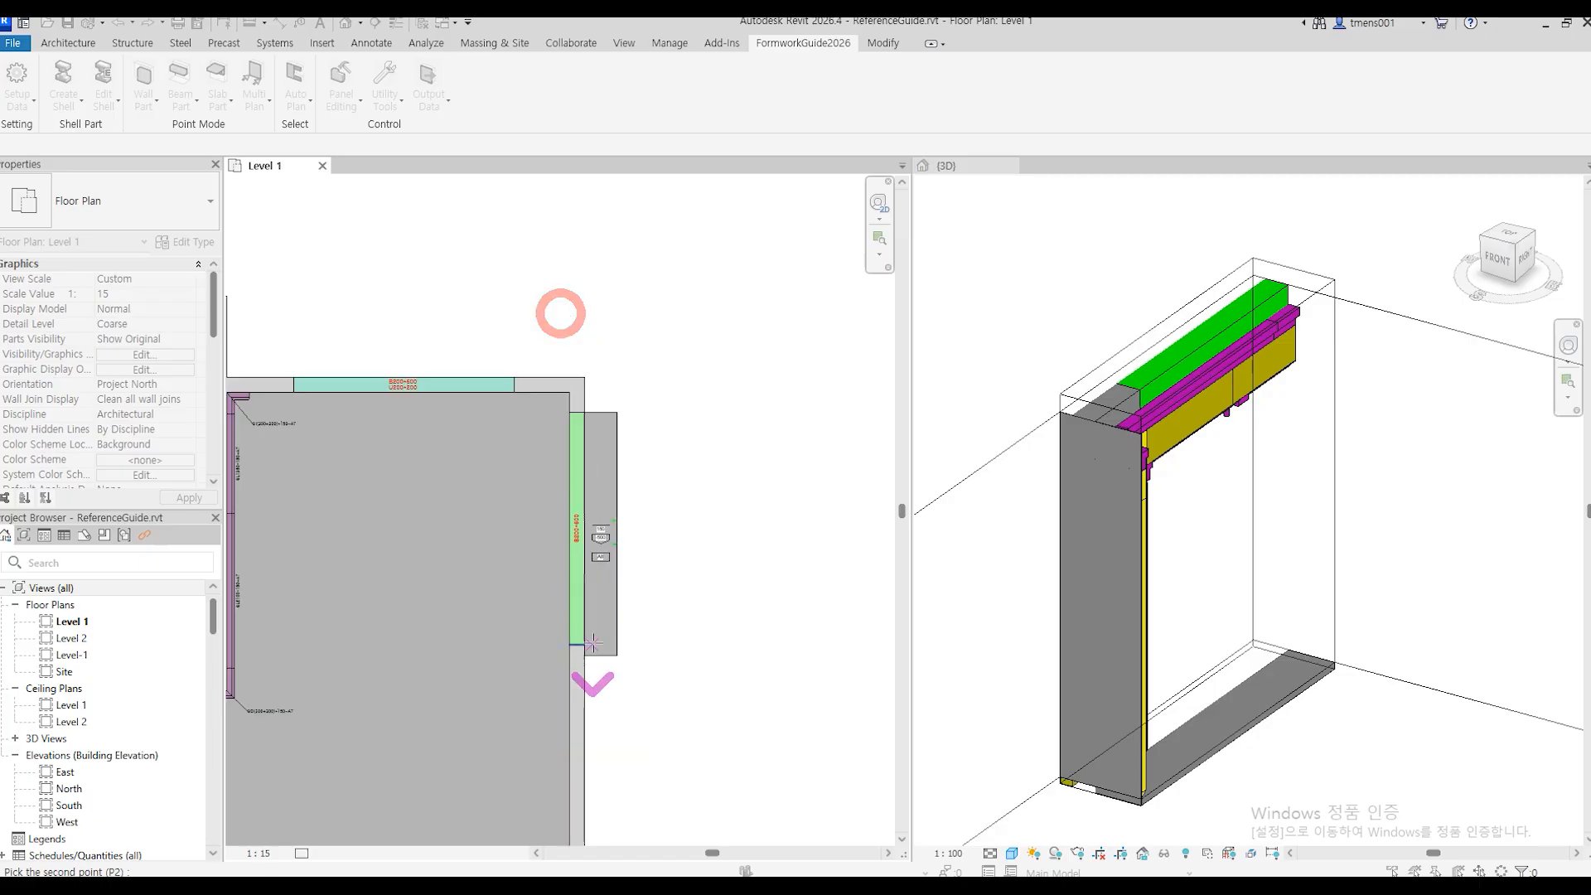
pyautogui.moveTo(593, 642); pyautogui.dragTo(750, 442, button='middle')
pyautogui.moveTo(749, 689); pyautogui.dragTo(806, 531, button='middle')
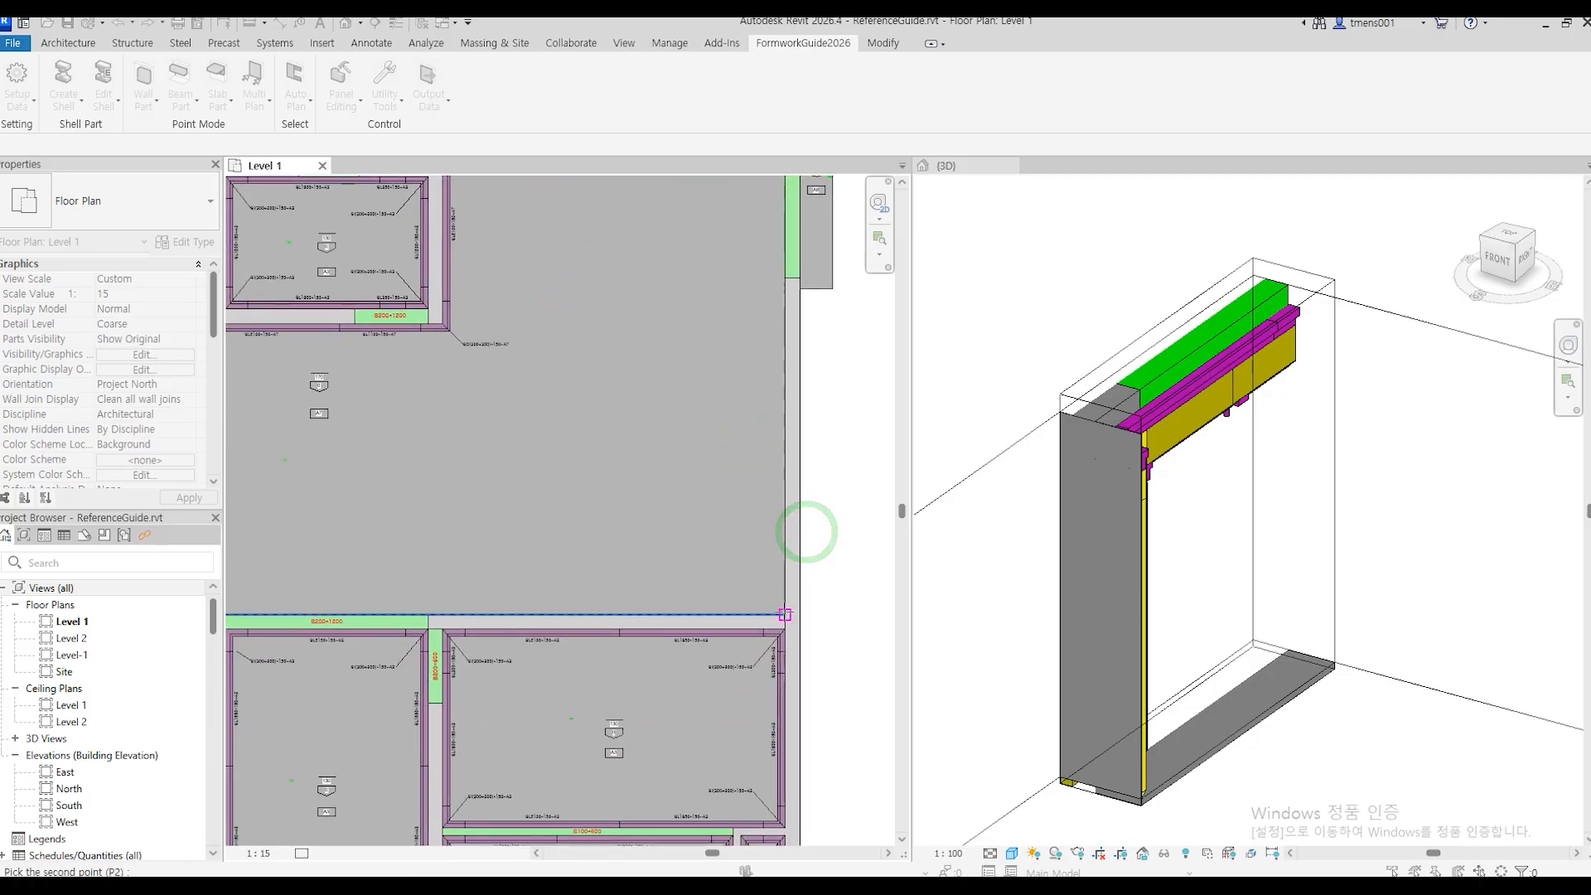
pyautogui.click(783, 614)
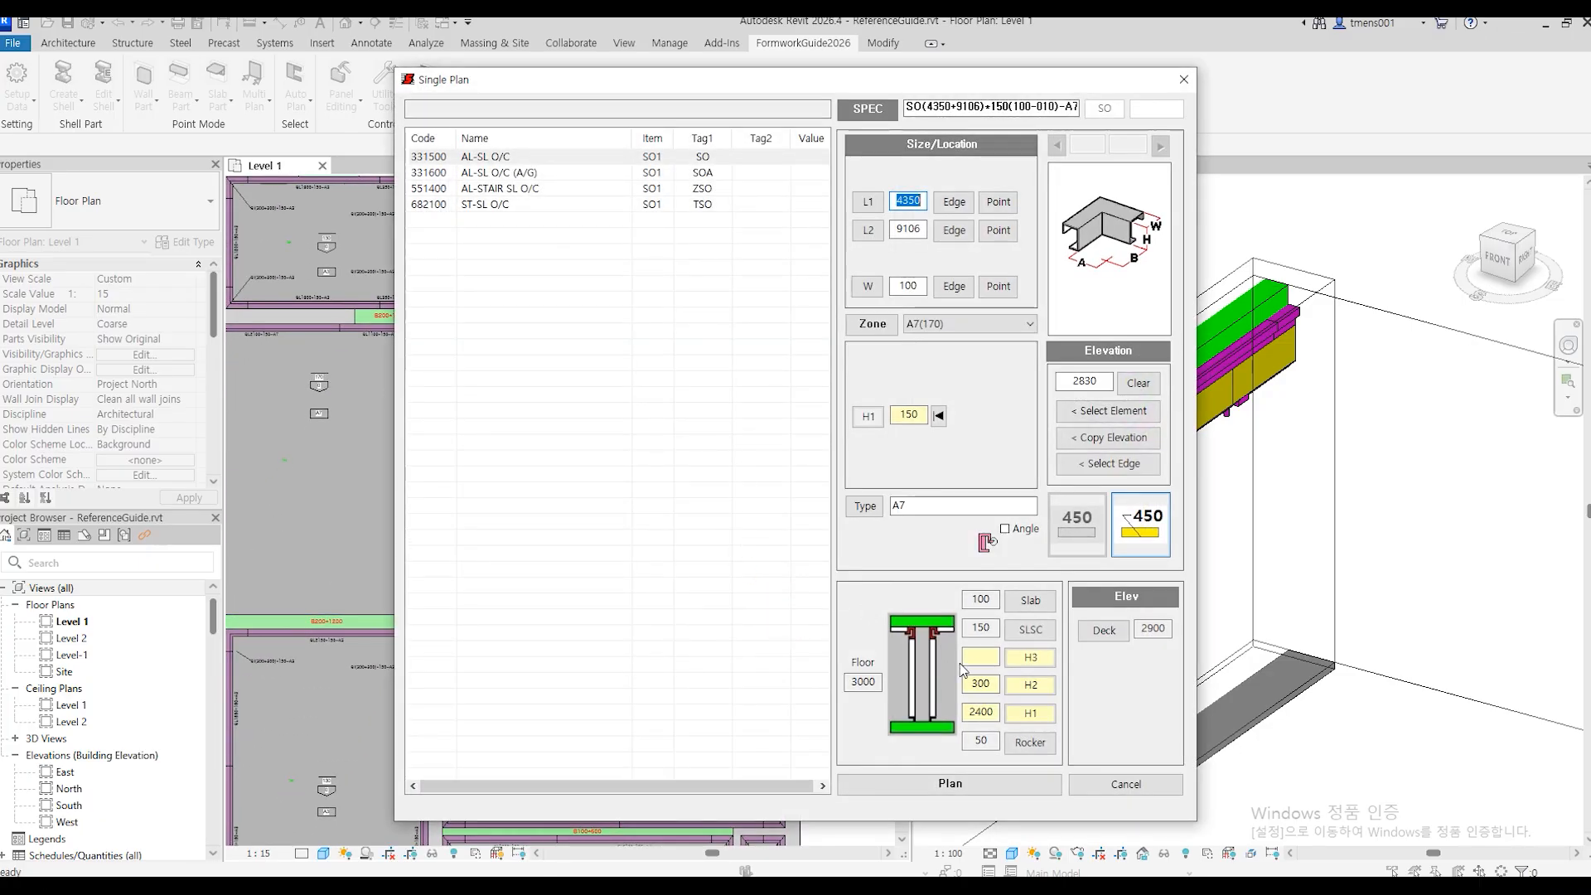
pyautogui.press('Escape')
pyautogui.press('Escape')
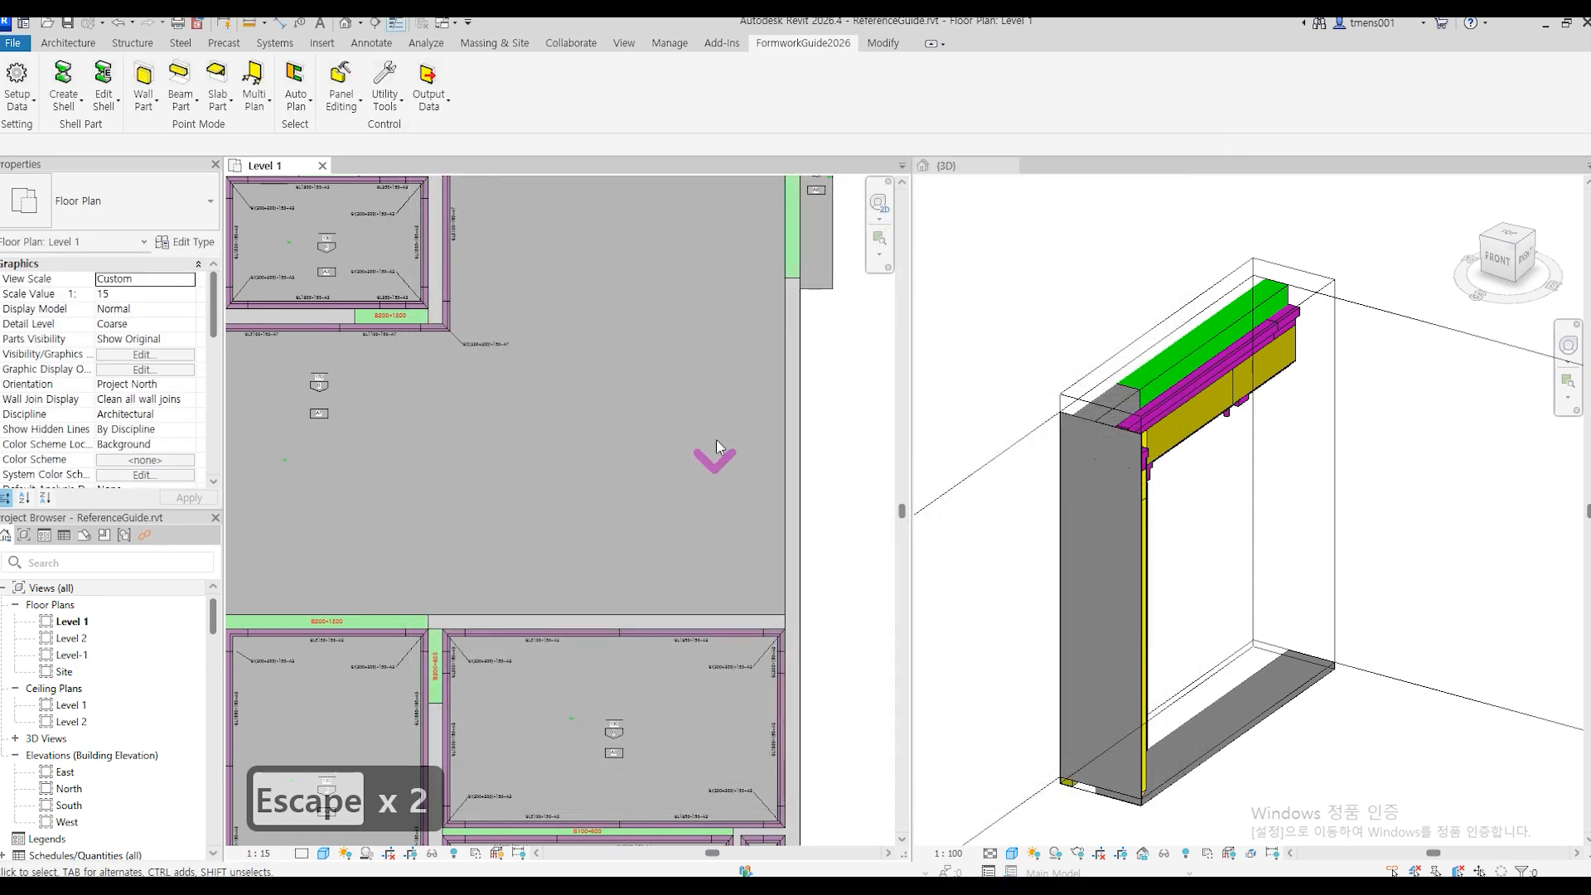
# Plan 2100 and 1950 soffit panels along the A7 edge below the B200*600 U200*200 beam, ending with a 300 corner piece.
pyautogui.scroll(-2, 716, 439)
pyautogui.scroll(2, 629, 331)
pyautogui.scroll(4, 588, 388)
pyautogui.press('a')
pyautogui.press('s')
pyautogui.press('l')
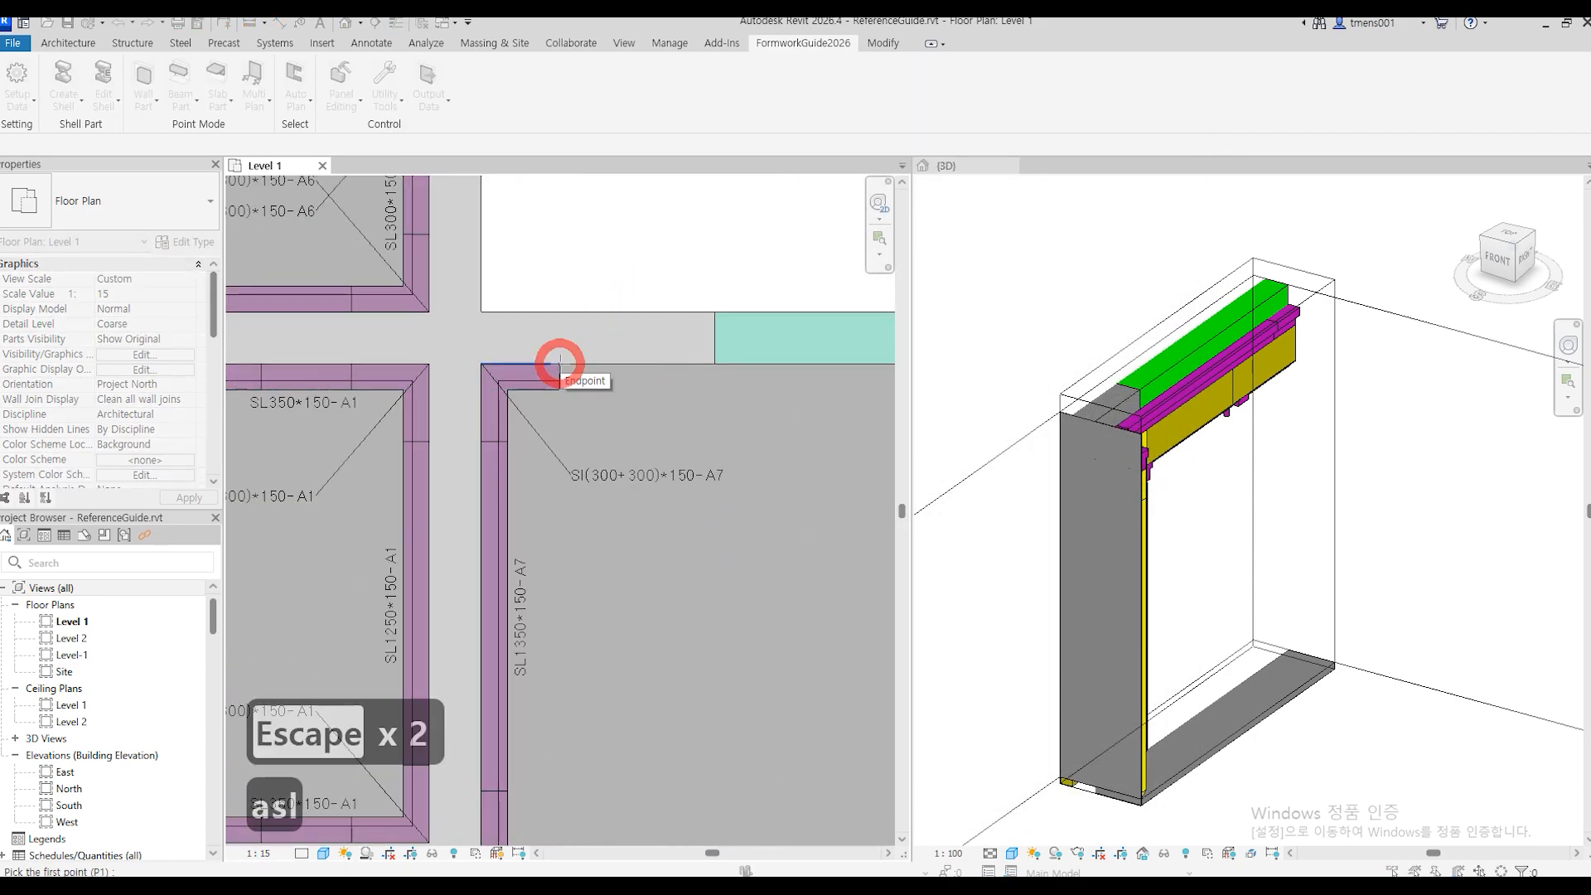
pyautogui.click(560, 363)
pyautogui.moveTo(801, 418); pyautogui.dragTo(302, 433, button='middle')
pyautogui.moveTo(736, 431); pyautogui.dragTo(538, 432, button='middle')
pyautogui.moveTo(803, 398); pyautogui.dragTo(556, 402, button='middle')
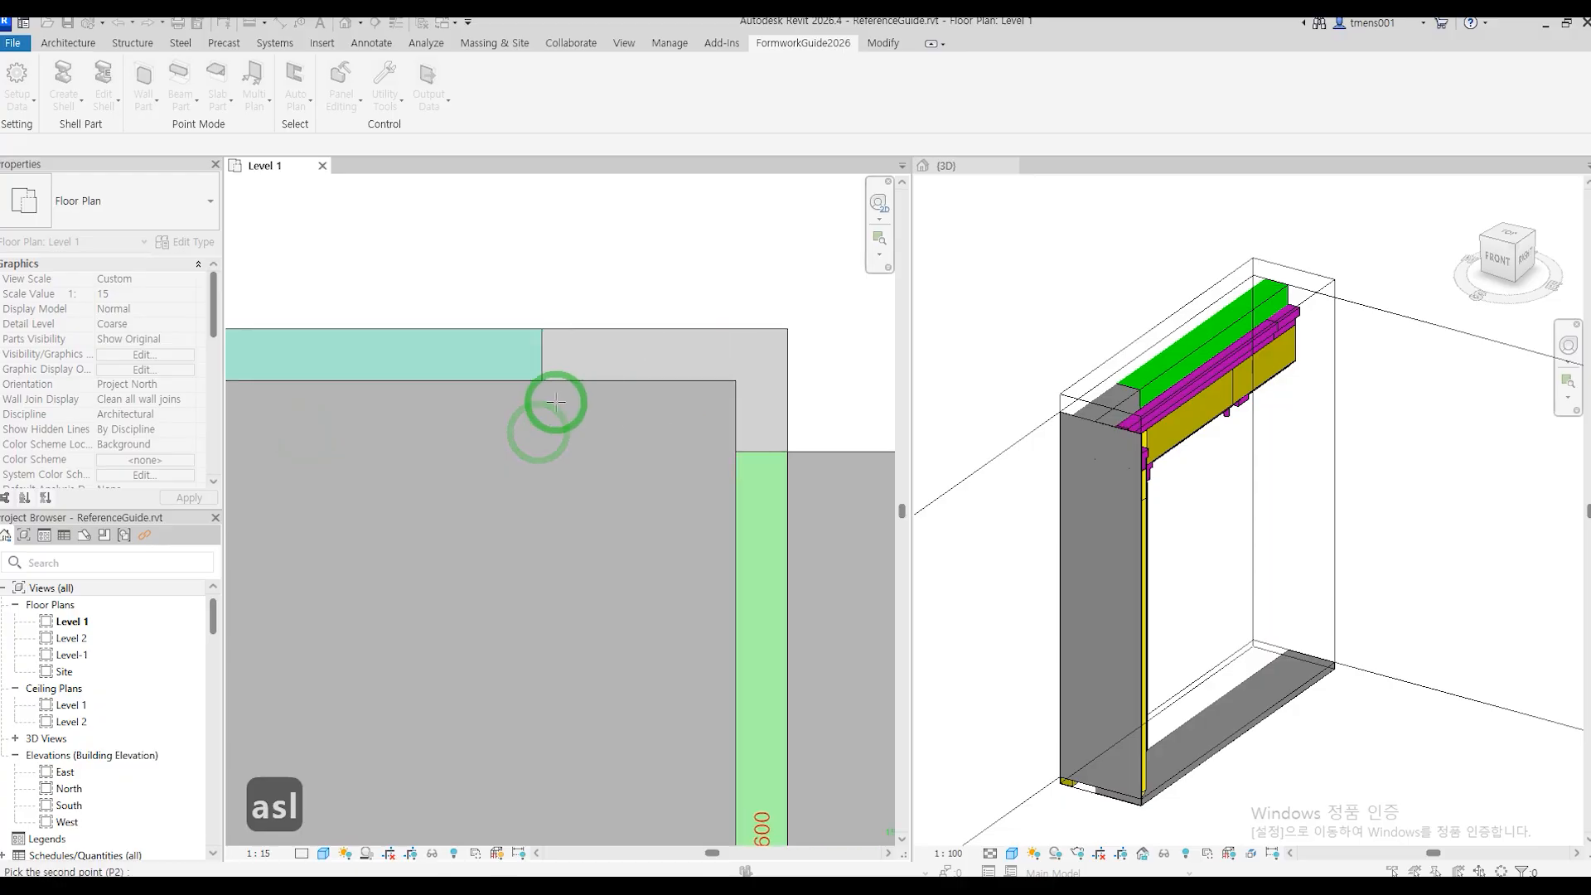
pyautogui.click(735, 381)
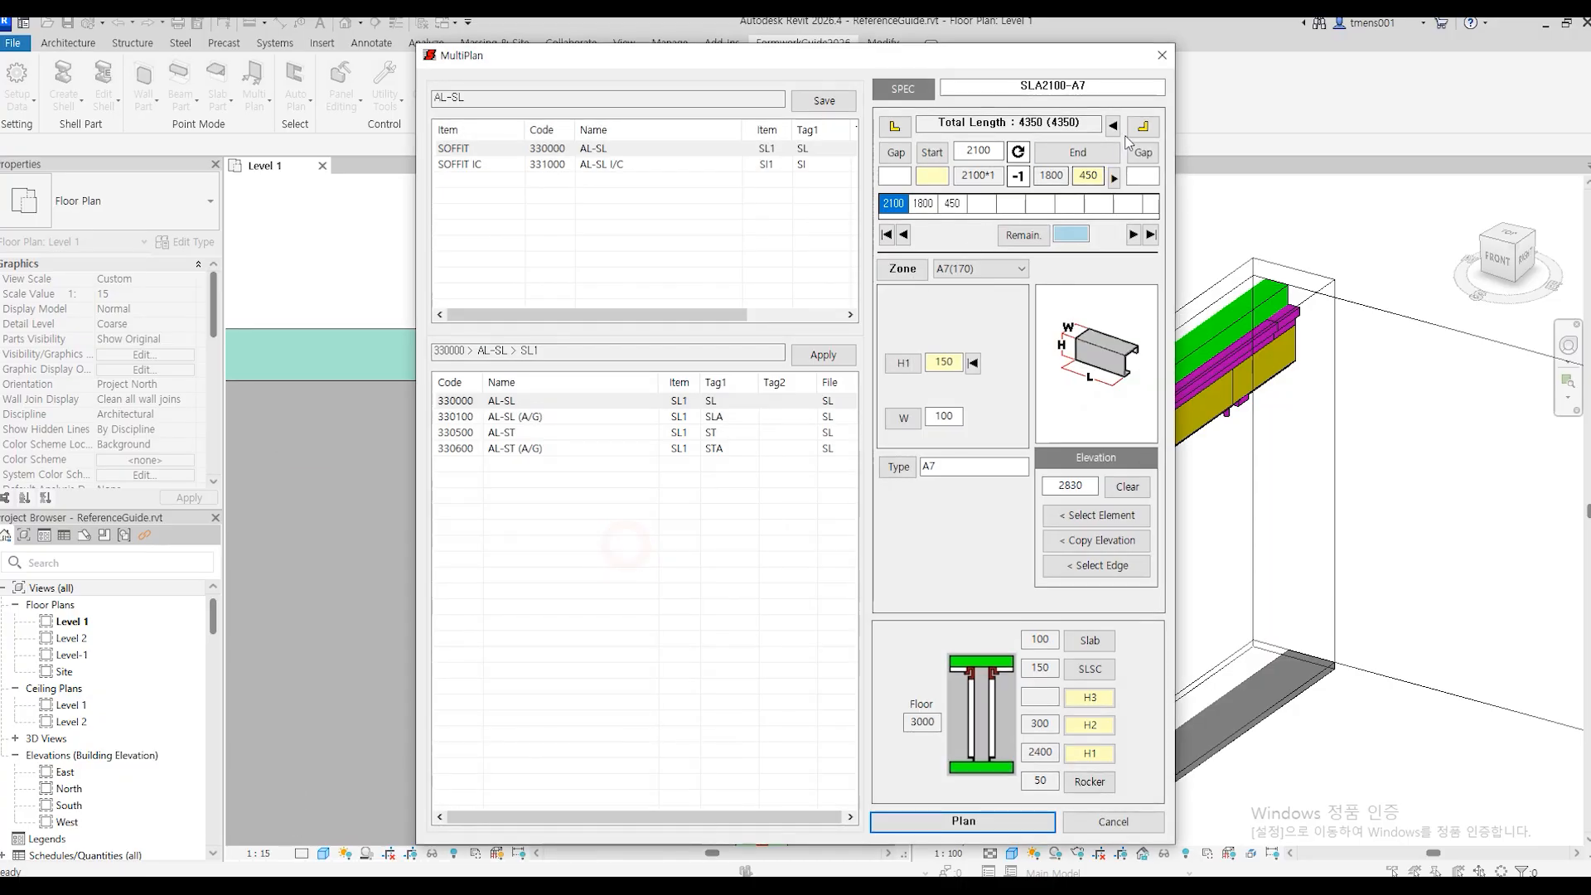
pyautogui.click(1143, 126)
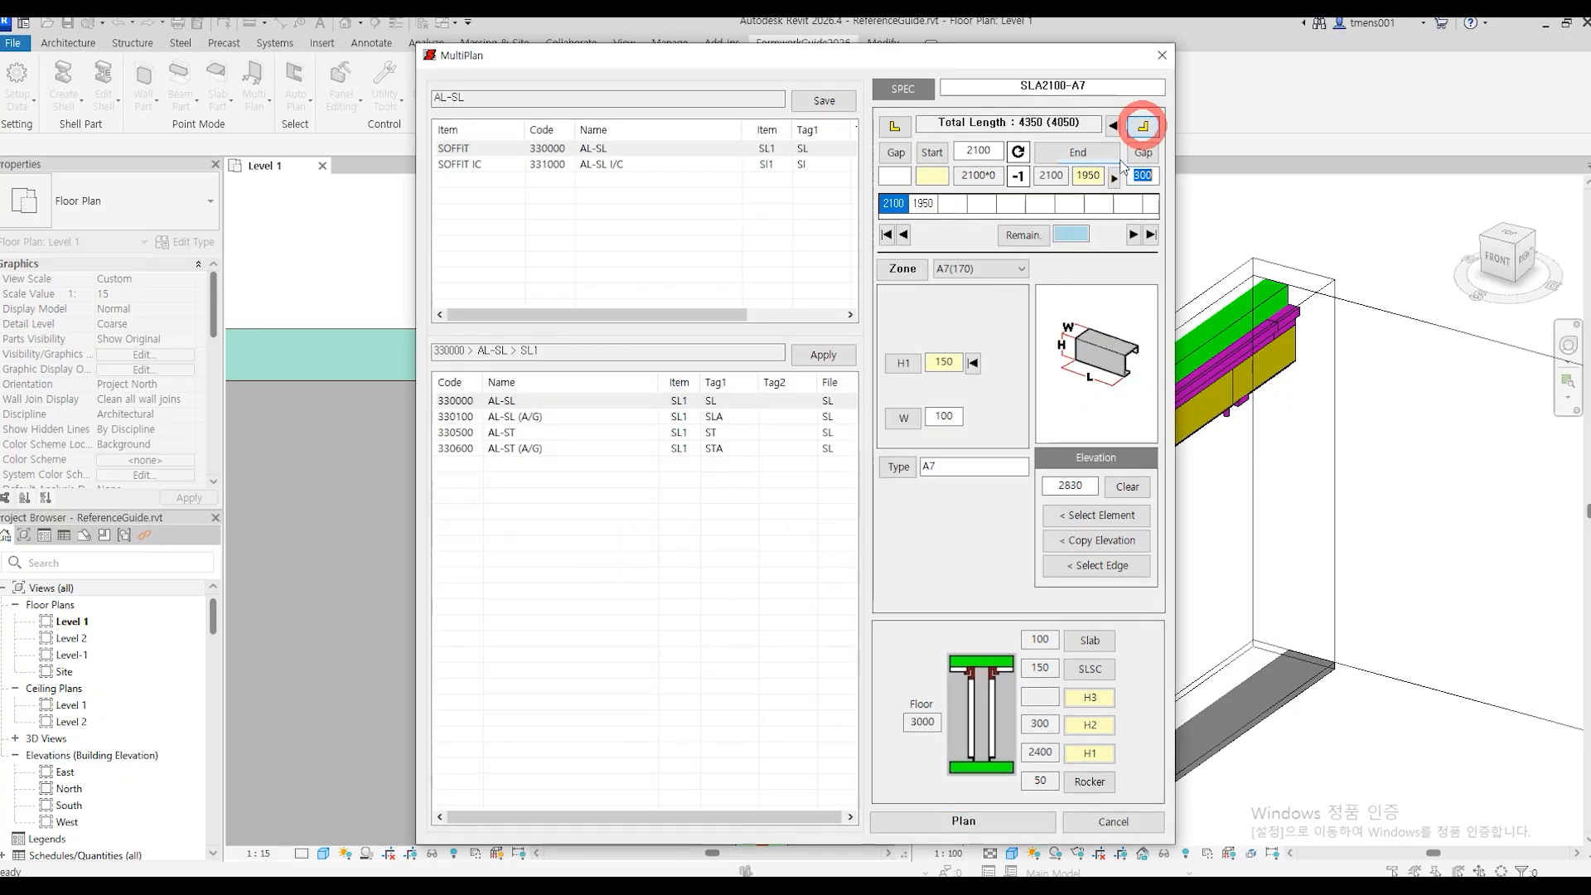
pyautogui.click(995, 820)
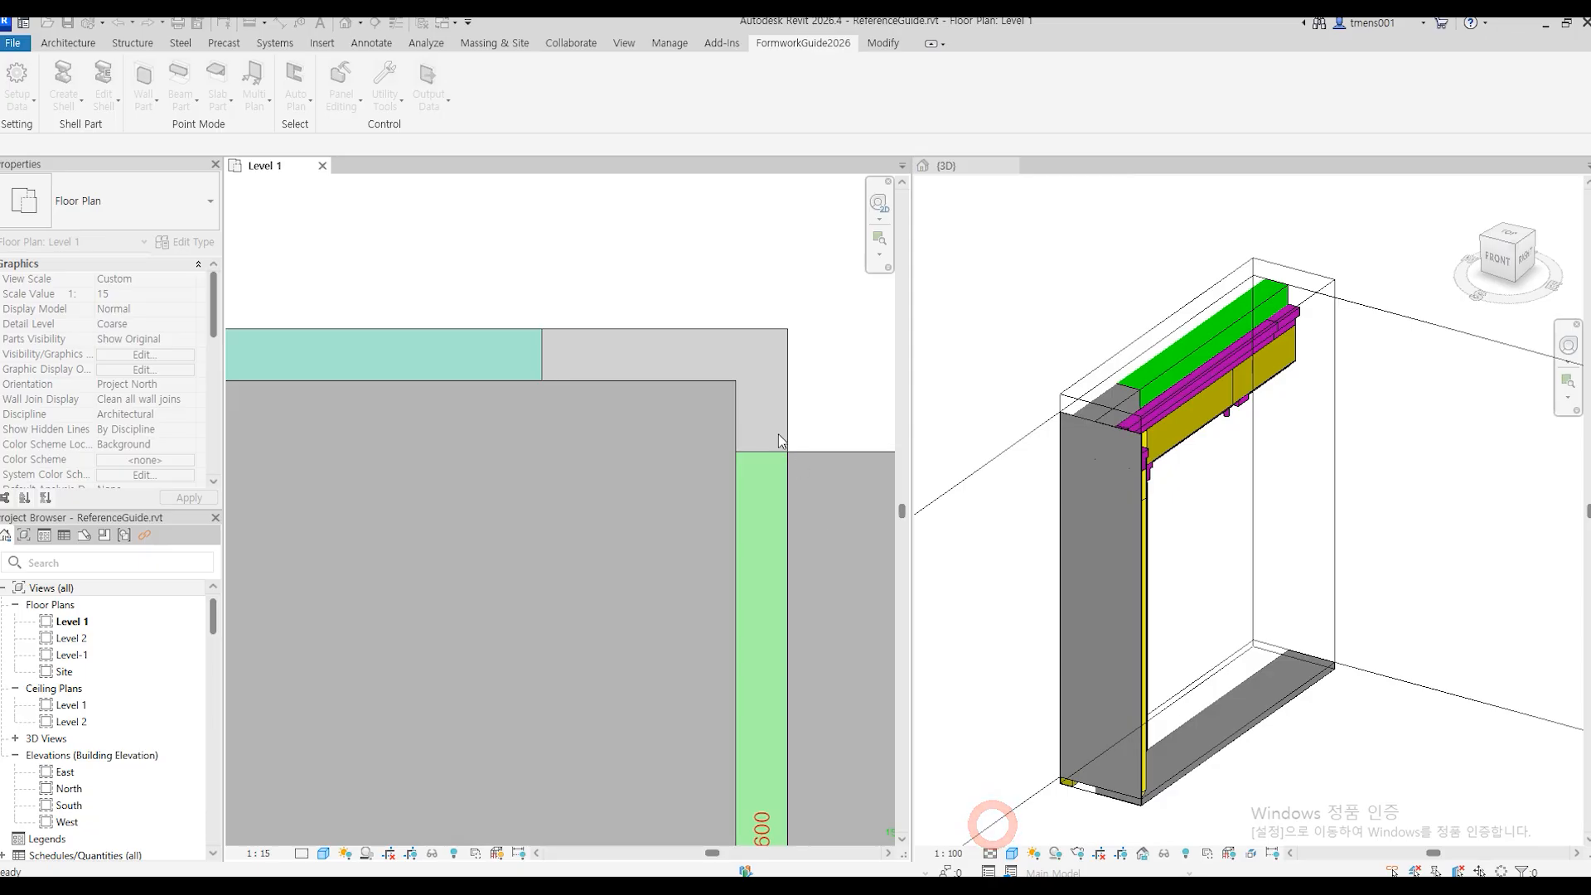
# Plan three 2100 panels and one 1100 panel along the A7 edge beside the A8 area, ending with a 300 corner piece.
pyautogui.press('Return')
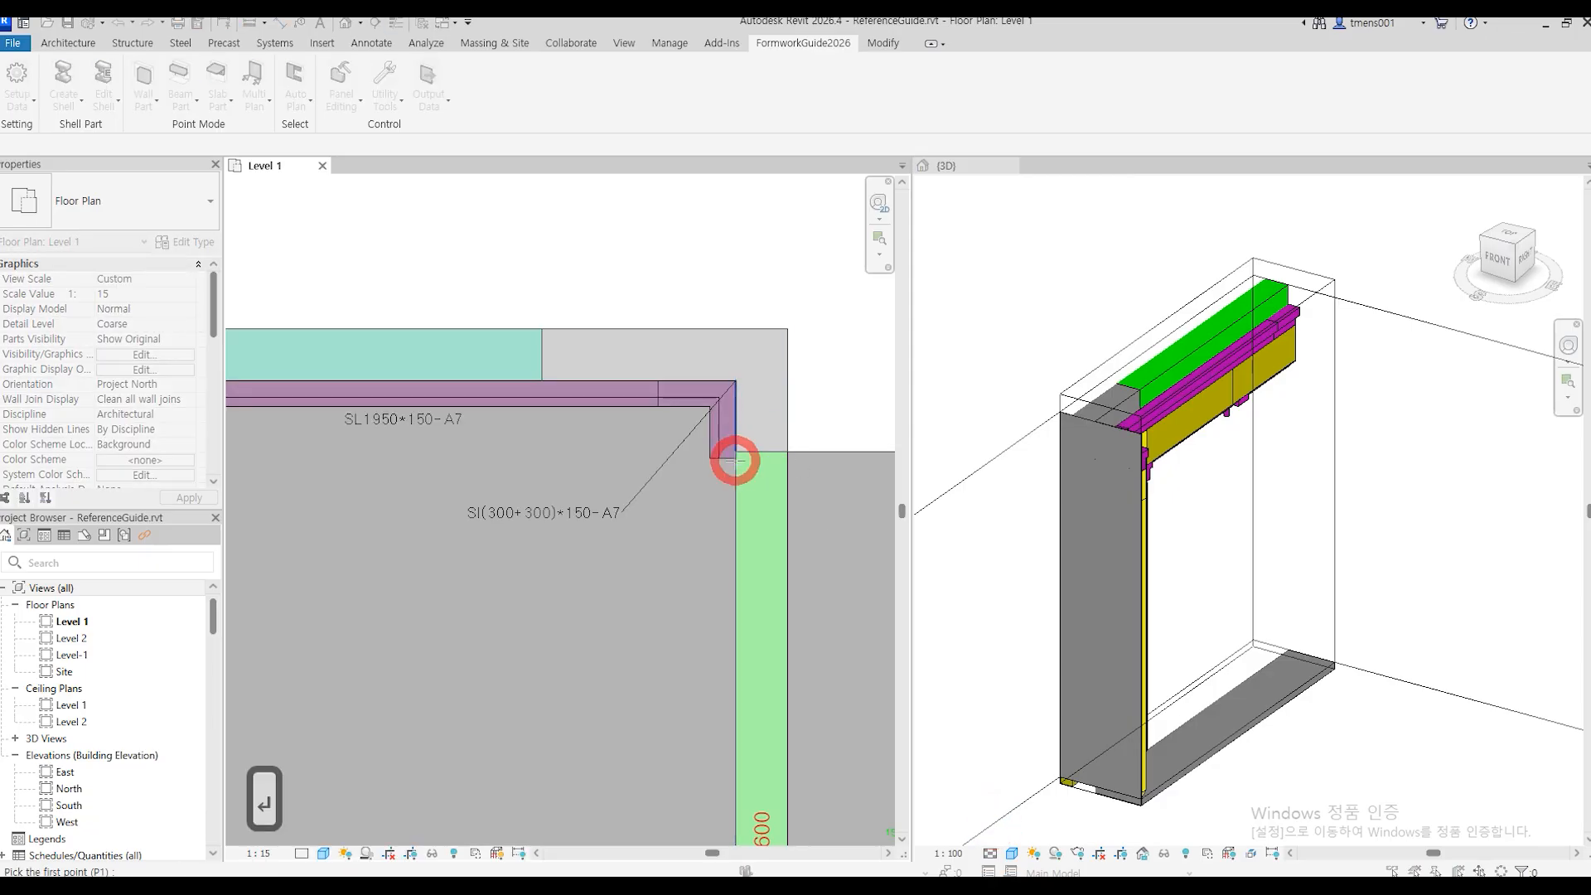
pyautogui.click(735, 461)
pyautogui.moveTo(746, 663); pyautogui.dragTo(728, 221, button='middle')
pyautogui.moveTo(763, 600); pyautogui.dragTo(753, 245, button='middle')
pyautogui.moveTo(742, 655); pyautogui.dragTo(744, 289, button='middle')
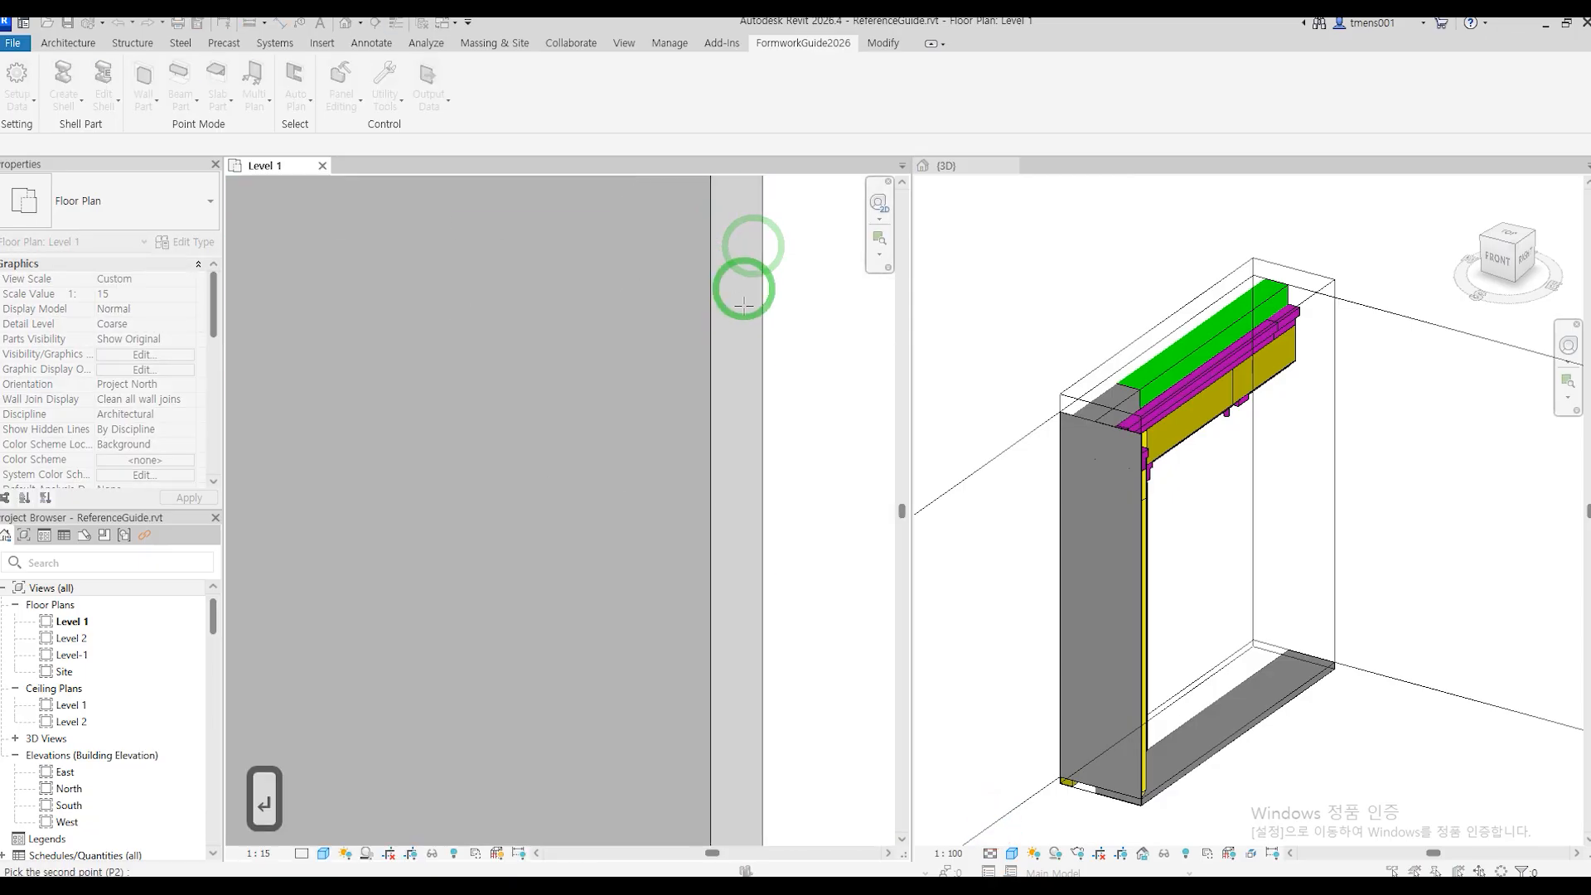
pyautogui.scroll(-2, 732, 281)
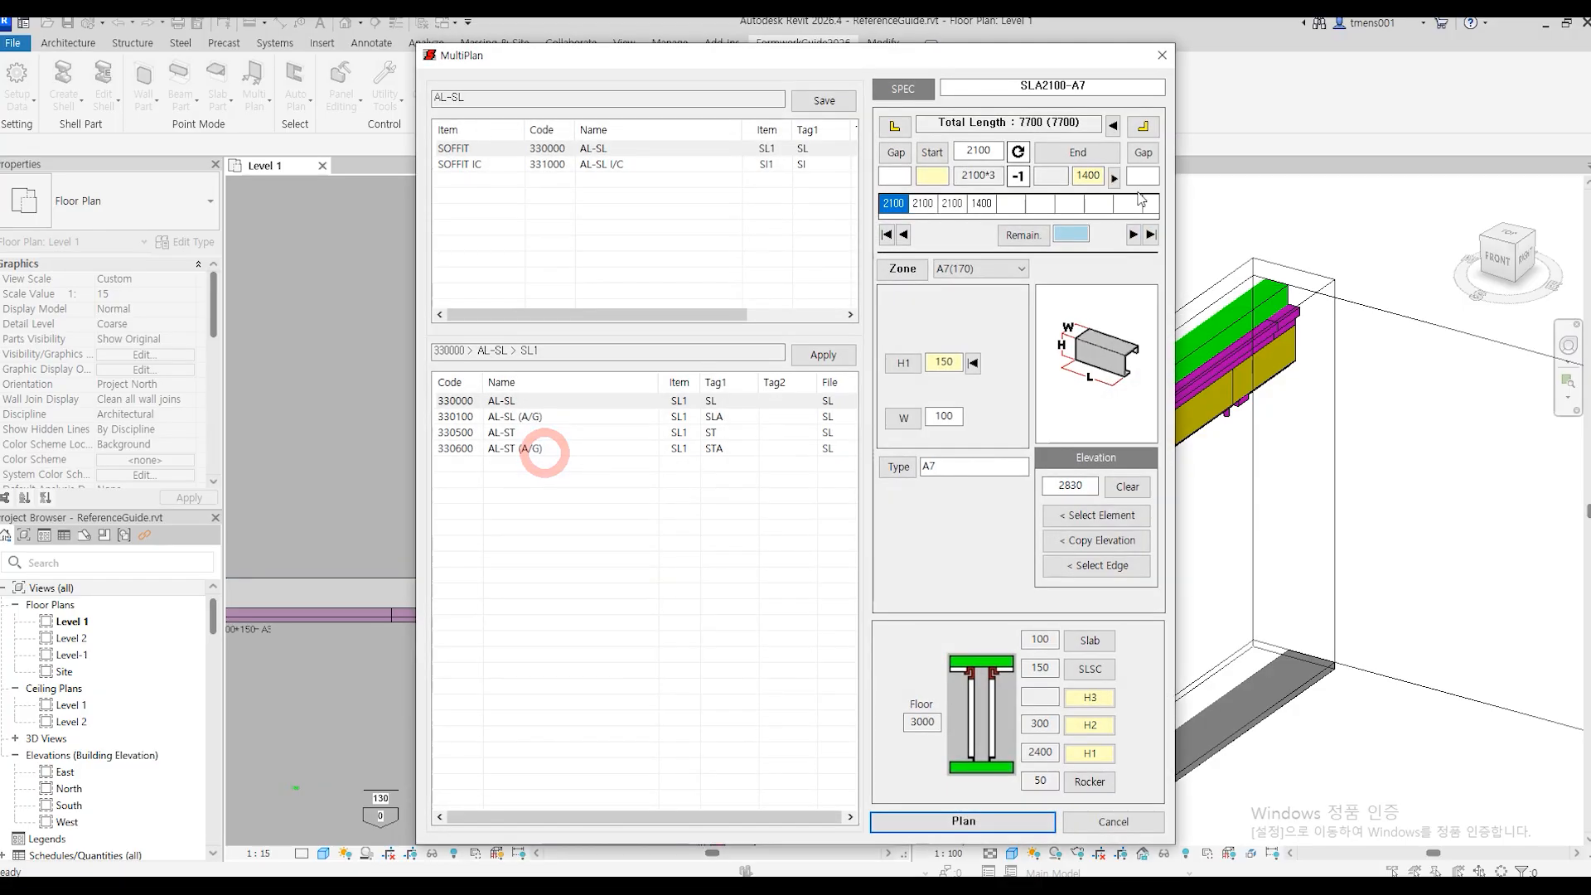
pyautogui.click(1147, 126)
pyautogui.click(1011, 823)
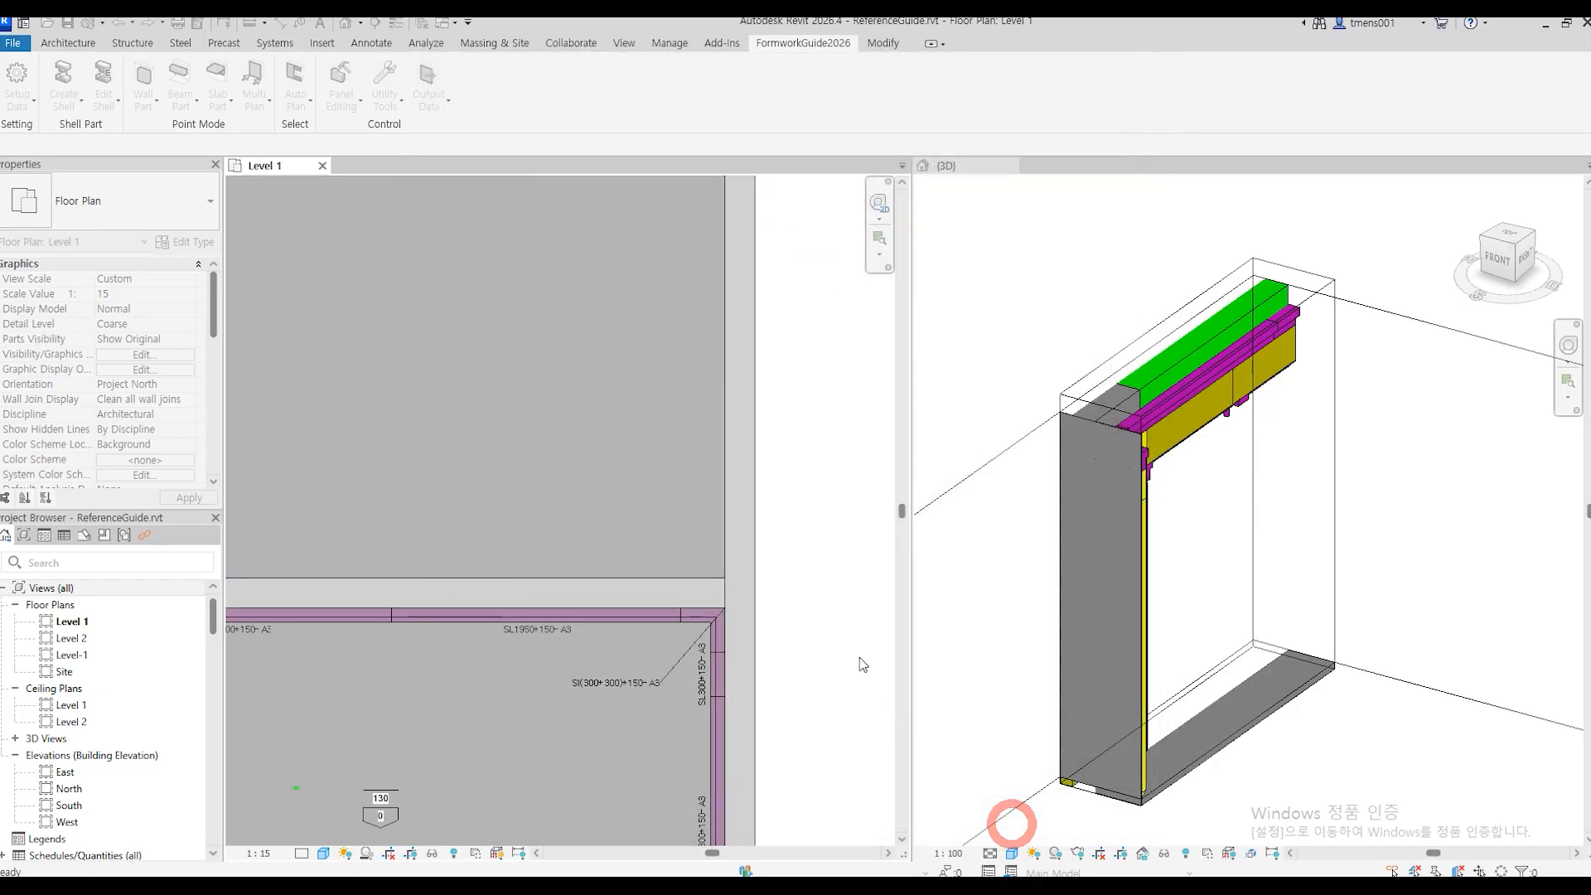
# Fill the A7 area's last long edge, facing the A2 and A3 rooms, with five 2100 panels and one 1550 panel between the corner piece ends.
pyautogui.scroll(-5, 792, 632)
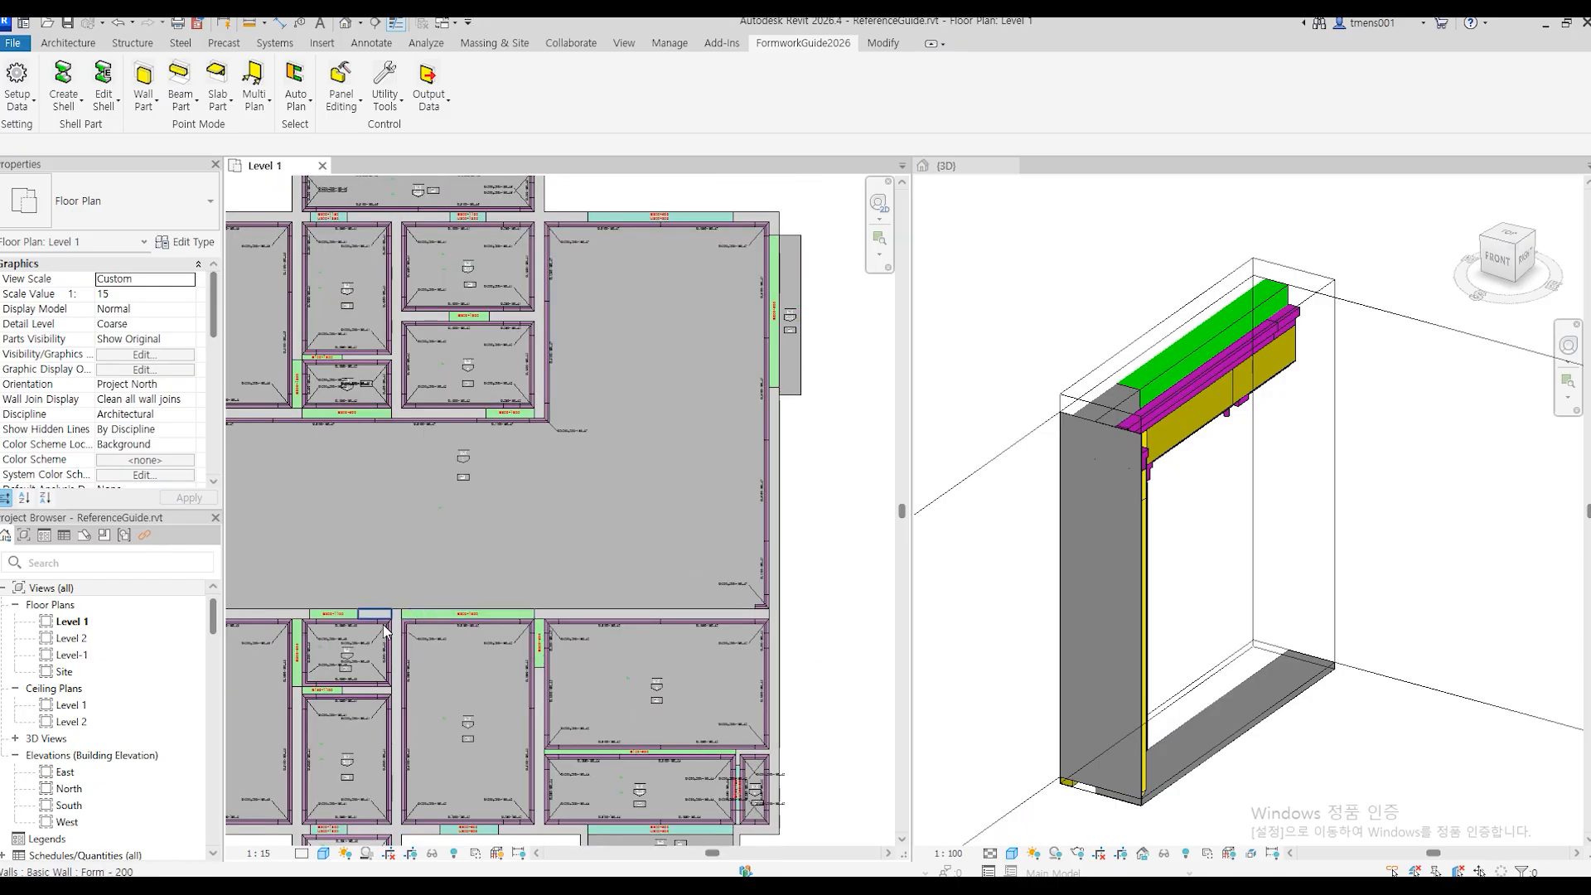
pyautogui.moveTo(389, 626); pyautogui.dragTo(825, 611, button='middle')
pyautogui.scroll(6, 582, 610)
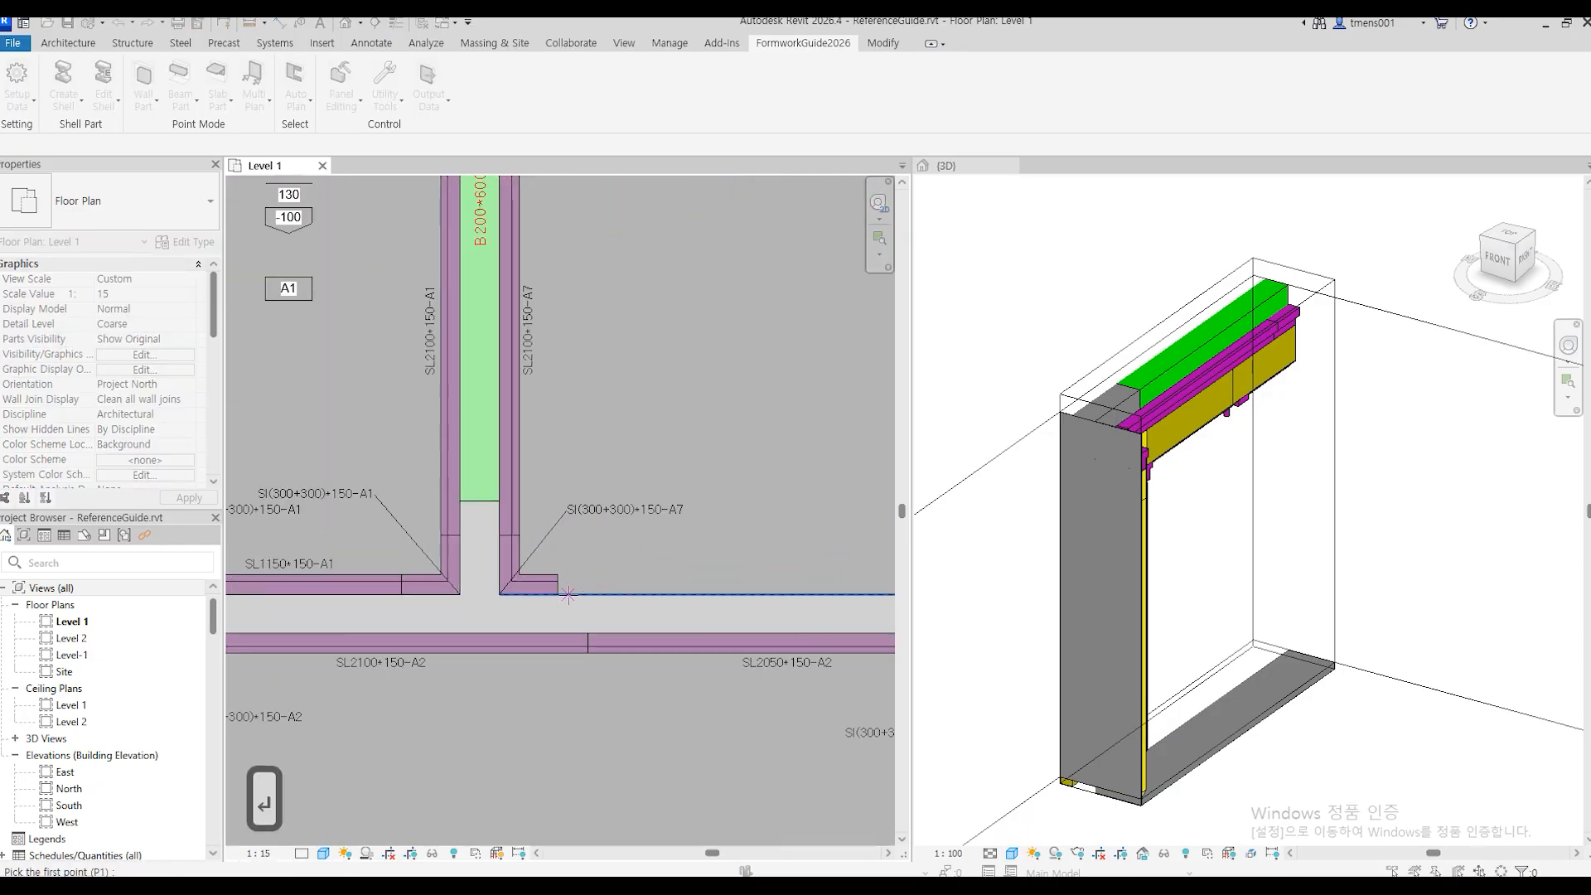
pyautogui.click(557, 594)
pyautogui.scroll(-5, 559, 595)
pyautogui.moveTo(728, 604); pyautogui.dragTo(367, 631, button='middle')
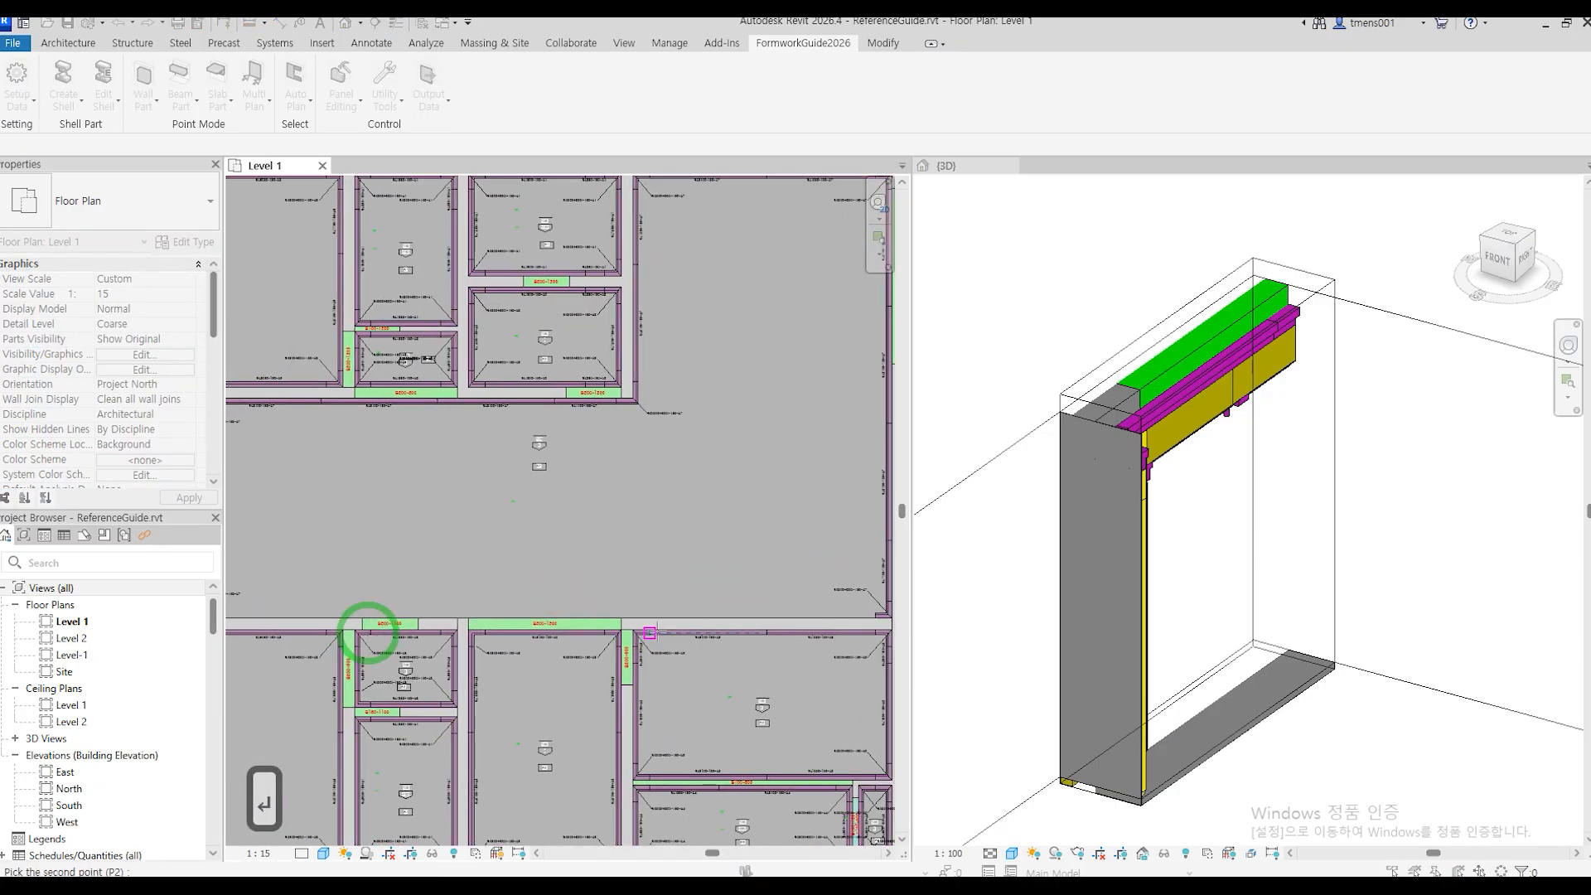
pyautogui.moveTo(726, 635); pyautogui.dragTo(596, 640, button='middle')
pyautogui.scroll(5, 596, 641)
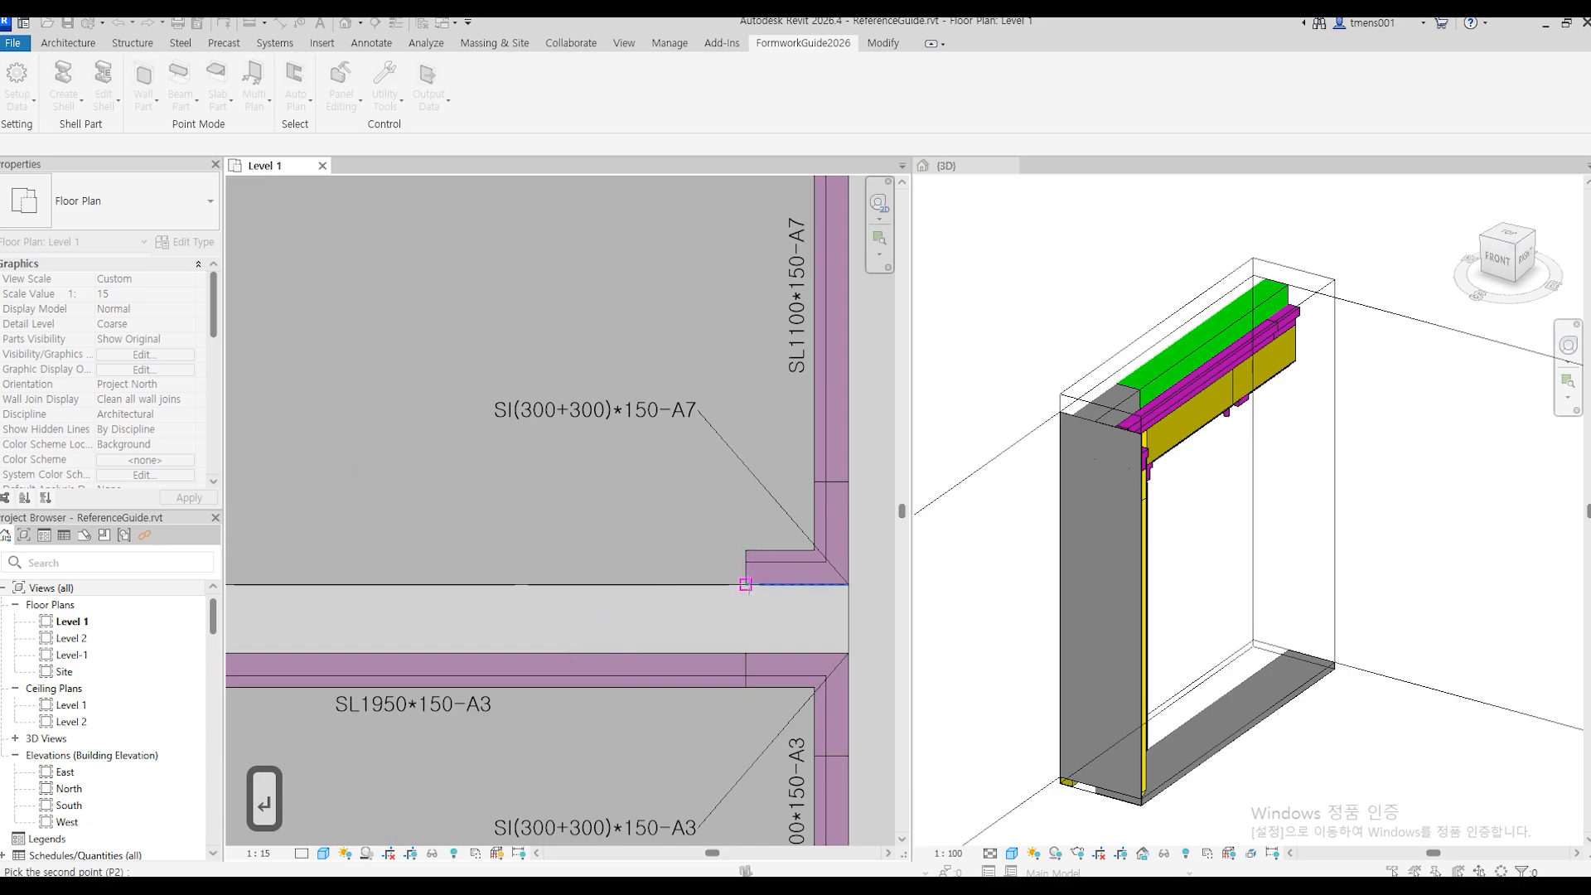
pyautogui.click(745, 584)
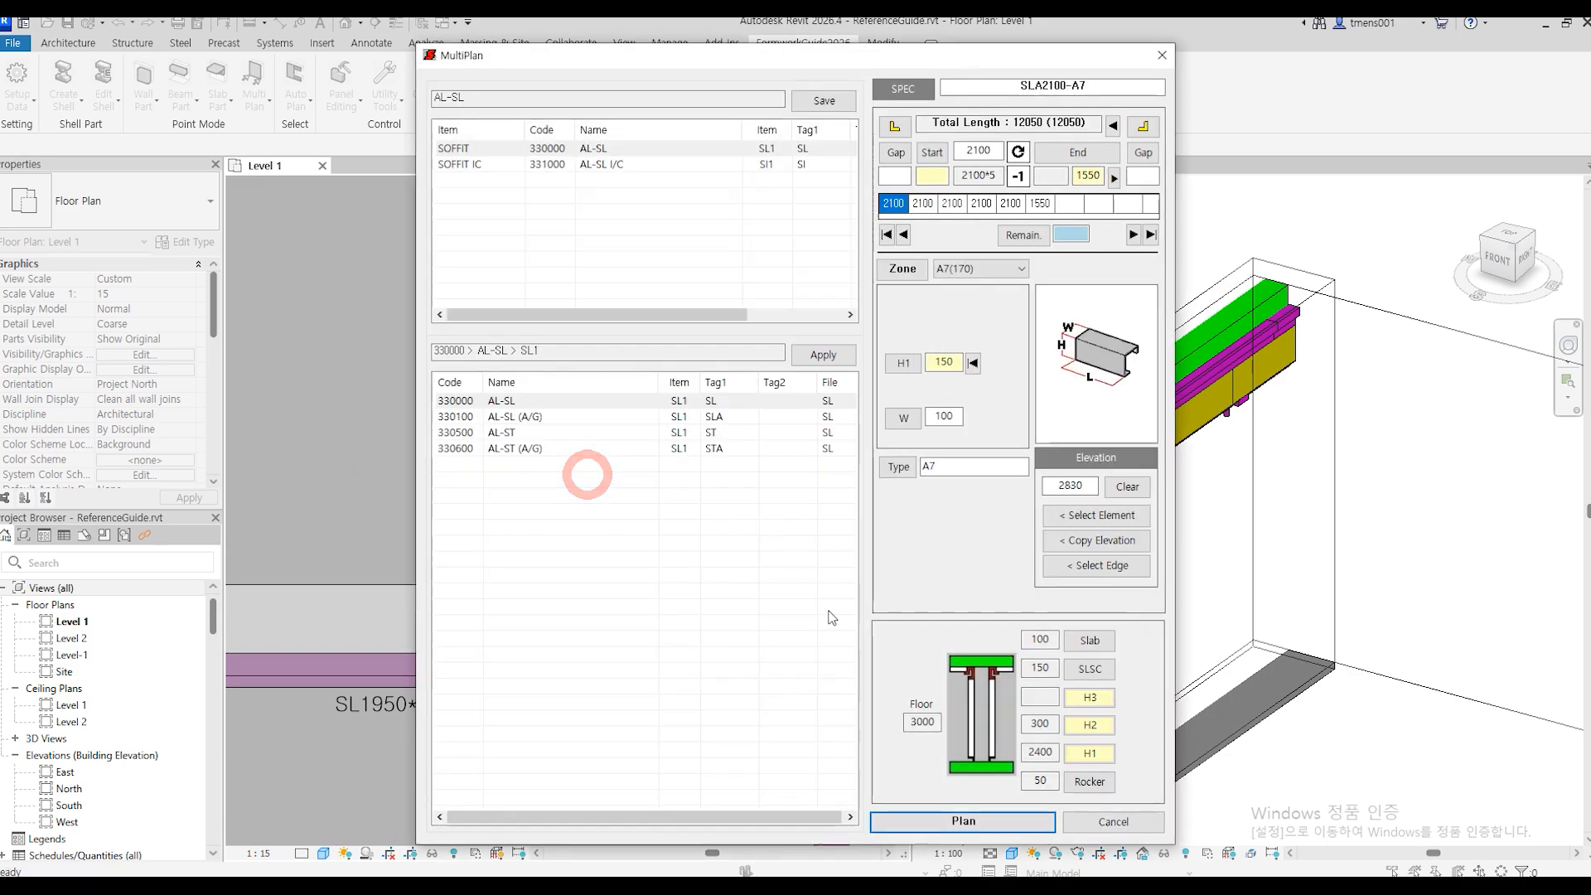
pyautogui.click(941, 818)
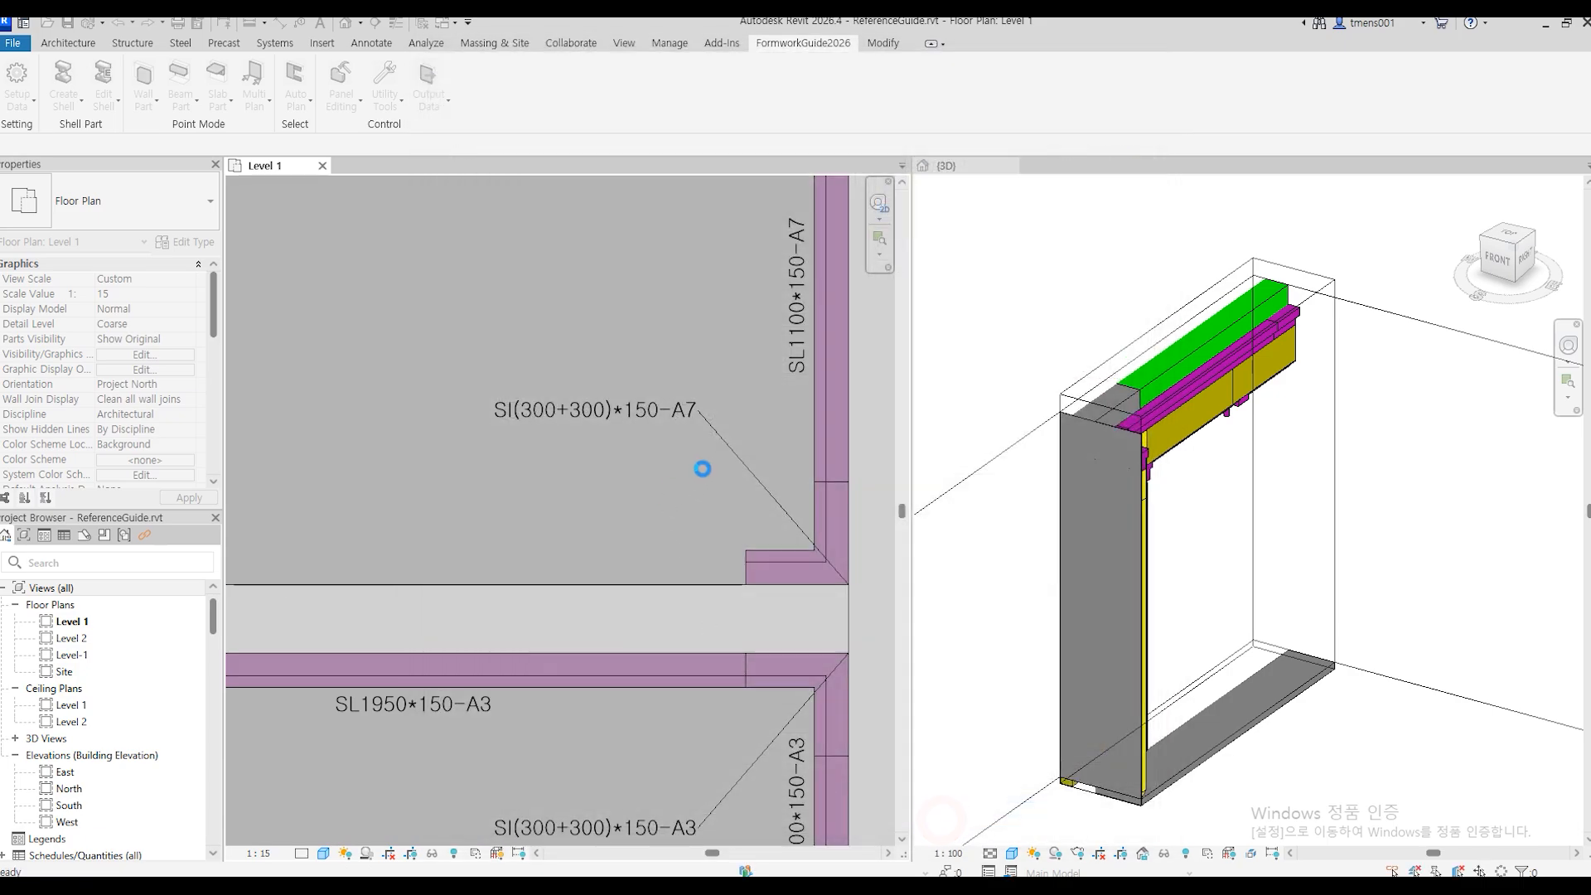
# Extend the 3D view's section box in both horizontal directions, across the room and past its far wall, to inspect the soffit formwork.
pyautogui.scroll(-8, 713, 486)
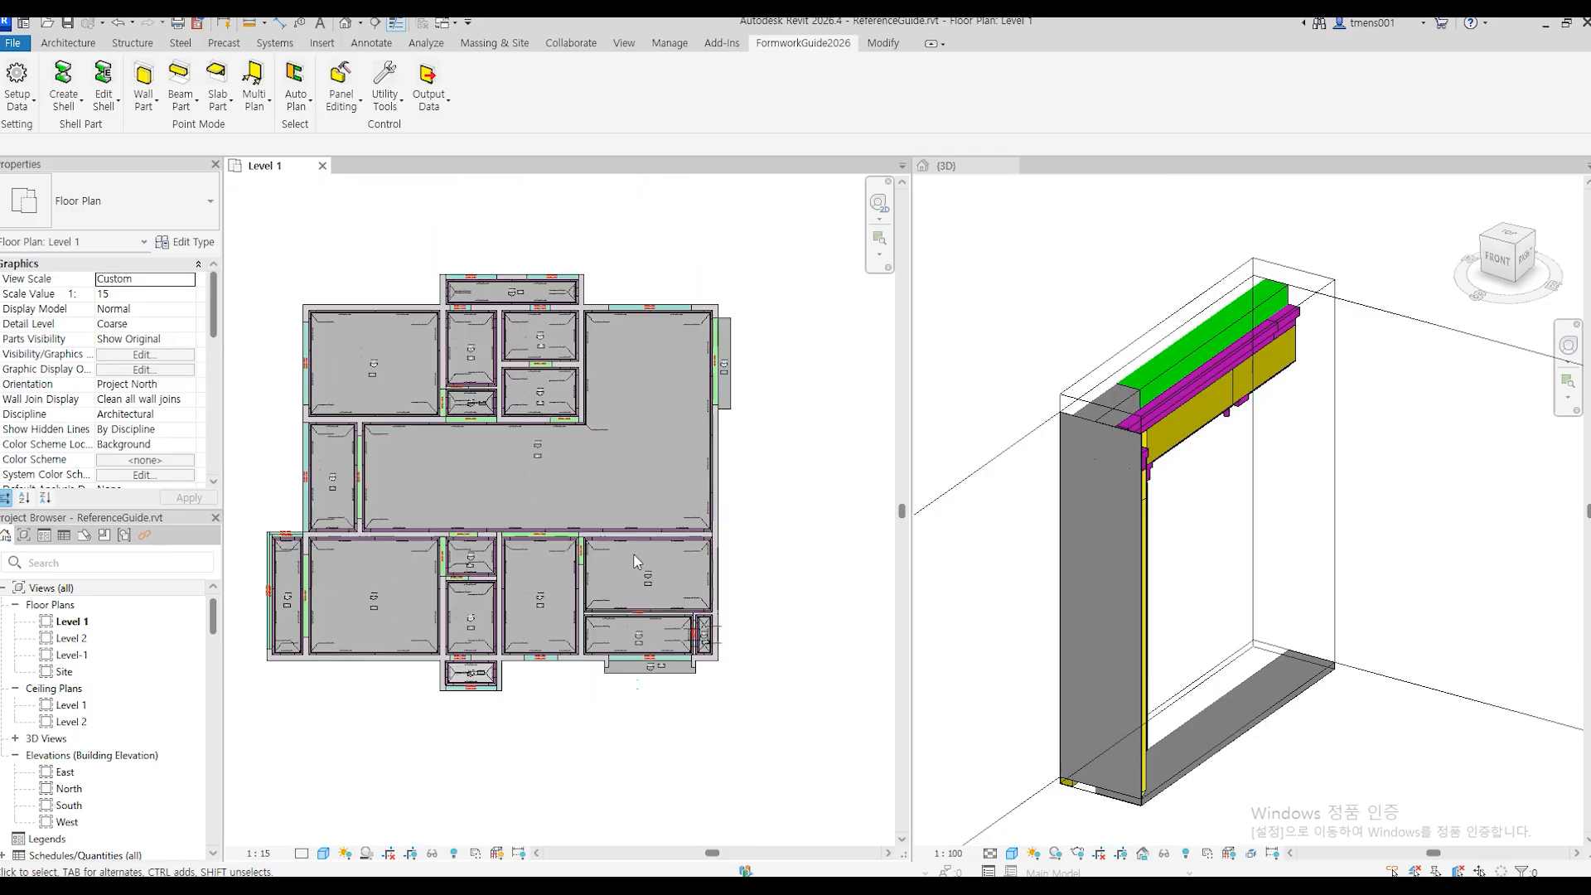
pyautogui.scroll(2, 730, 593)
pyautogui.click(1419, 595)
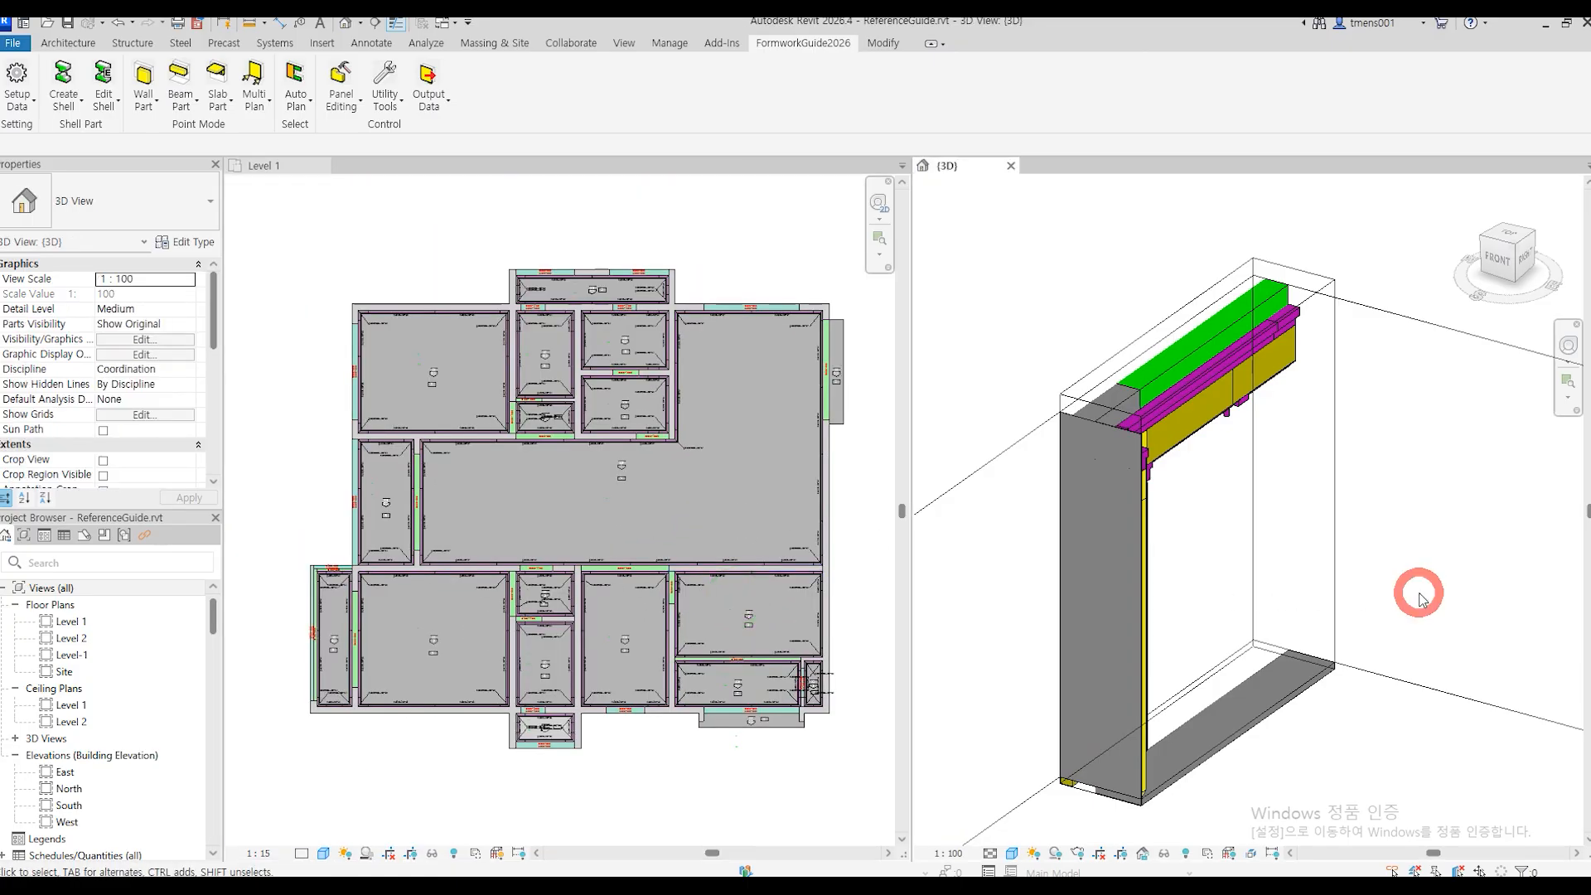
pyautogui.click(1312, 588)
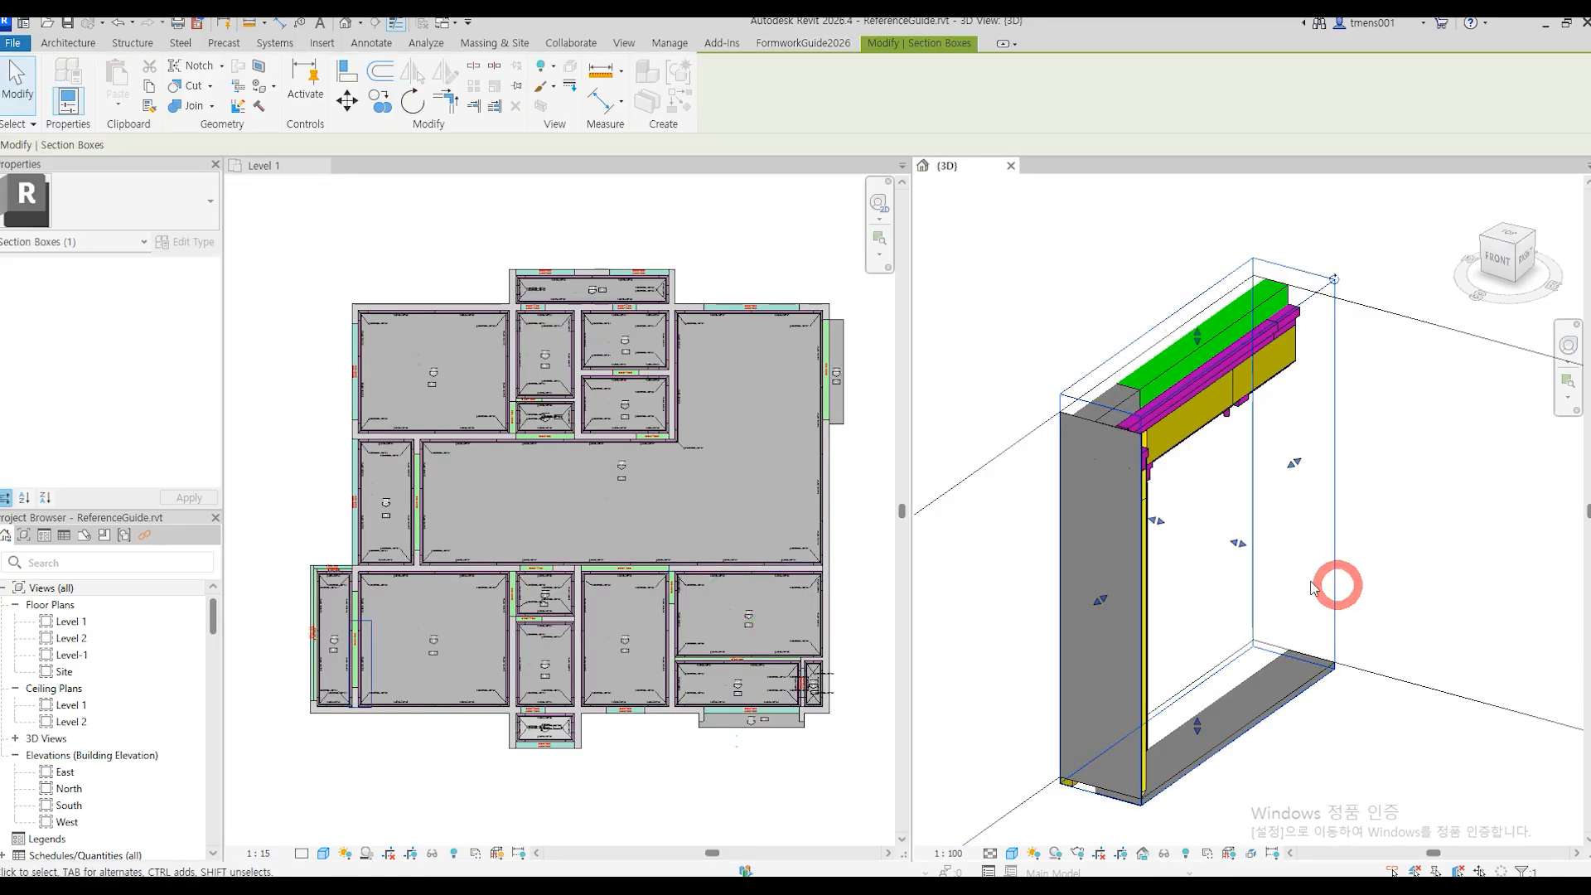
pyautogui.moveTo(1243, 545); pyautogui.dragTo(1403, 666)
pyautogui.scroll(-3, 1199, 617)
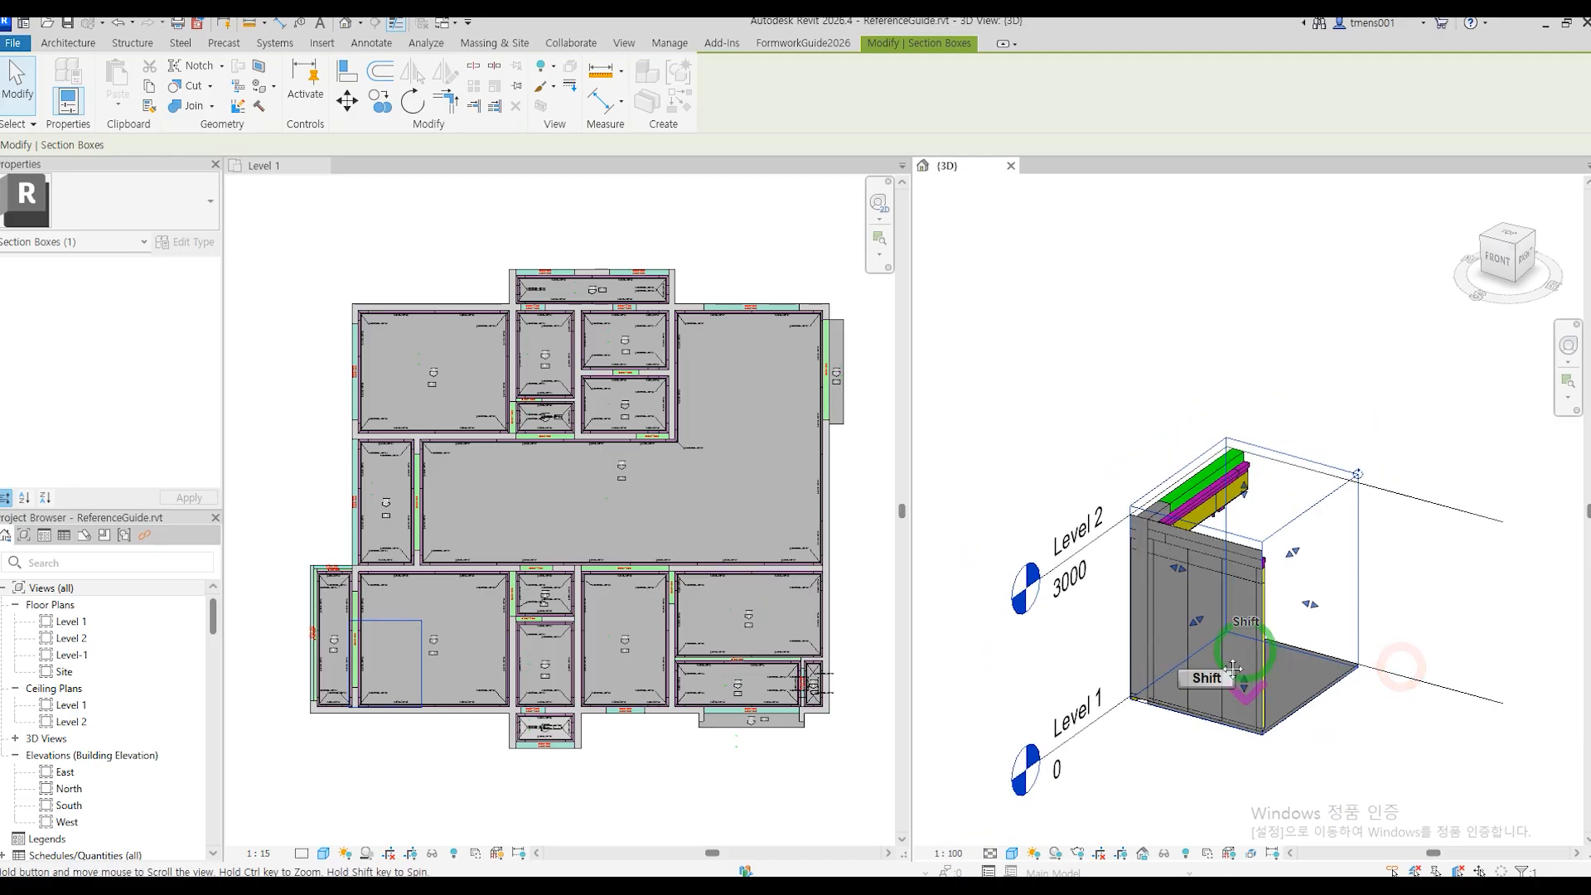
pyautogui.keyDown('shift'); pyautogui.moveTo(1319, 667); pyautogui.dragTo(1329, 632, button='middle'); pyautogui.keyUp('shift')
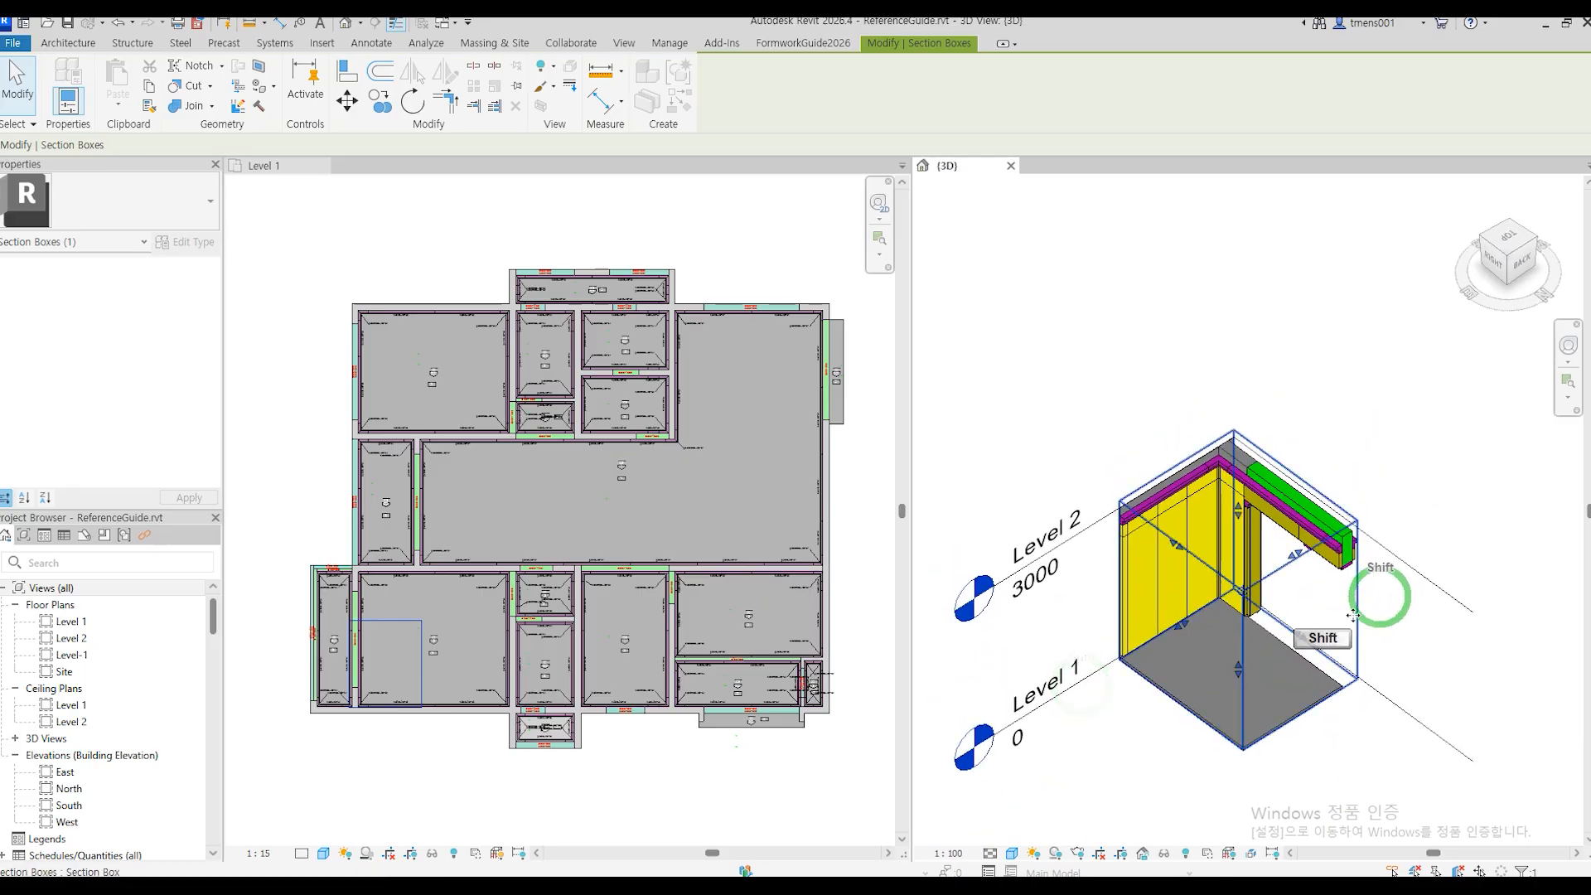
pyautogui.moveTo(1303, 636); pyautogui.dragTo(1419, 758)
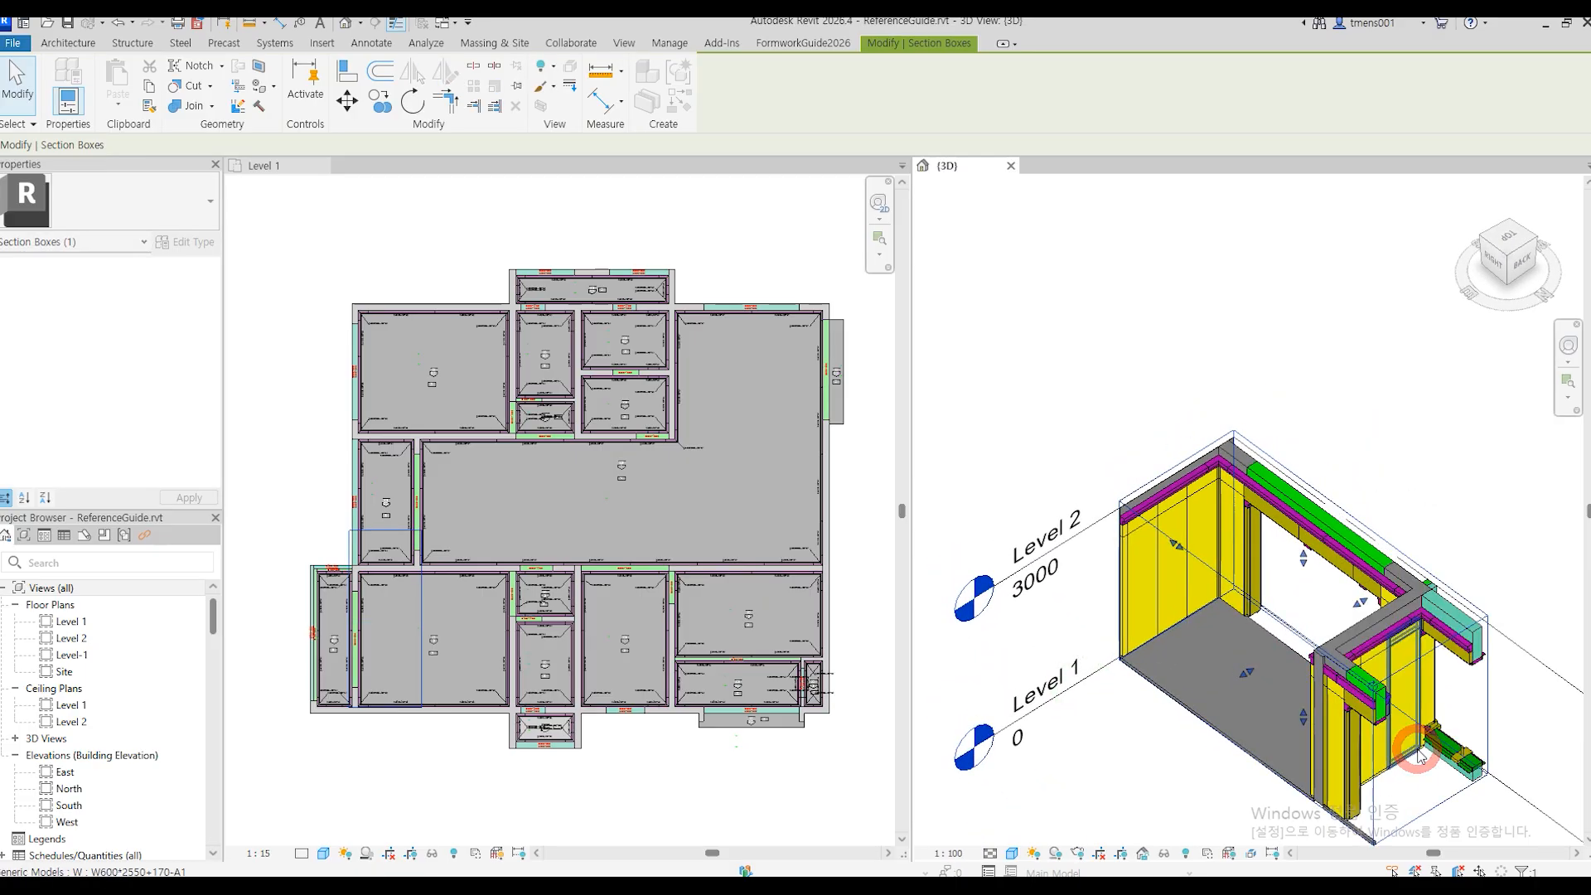
pyautogui.click(1140, 790)
pyautogui.keyDown('shift'); pyautogui.moveTo(1334, 791); pyautogui.dragTo(1394, 724, button='middle'); pyautogui.keyUp('shift')
pyautogui.scroll(3, 1463, 627)
pyautogui.scroll(-5, 1463, 626)
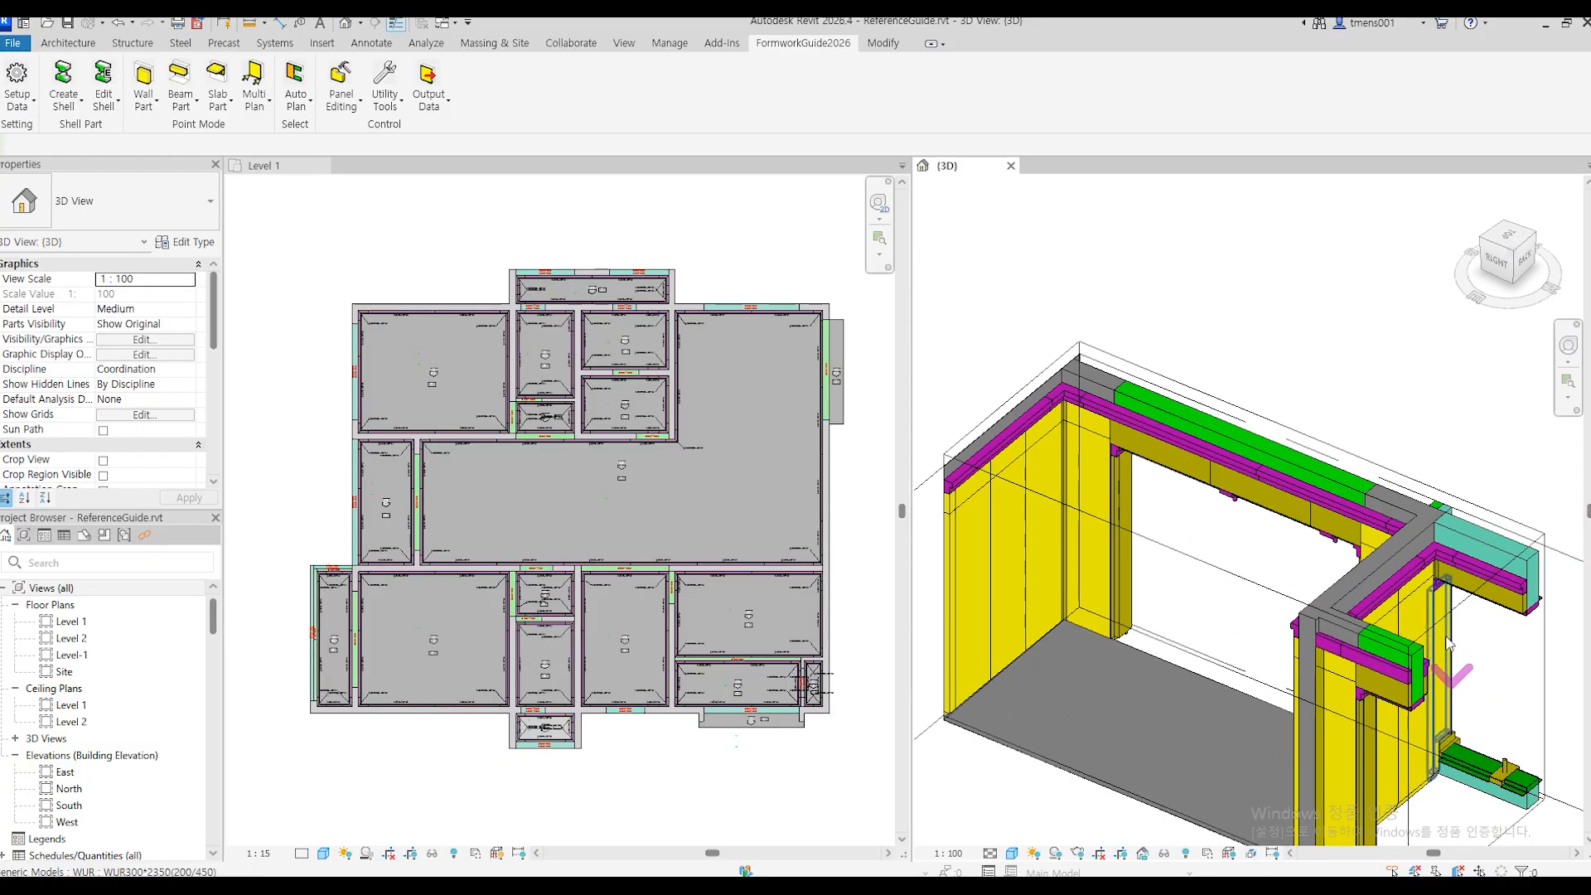
pyautogui.moveTo(1359, 580); pyautogui.dragTo(1333, 518, button='middle')
pyautogui.click(1107, 711)
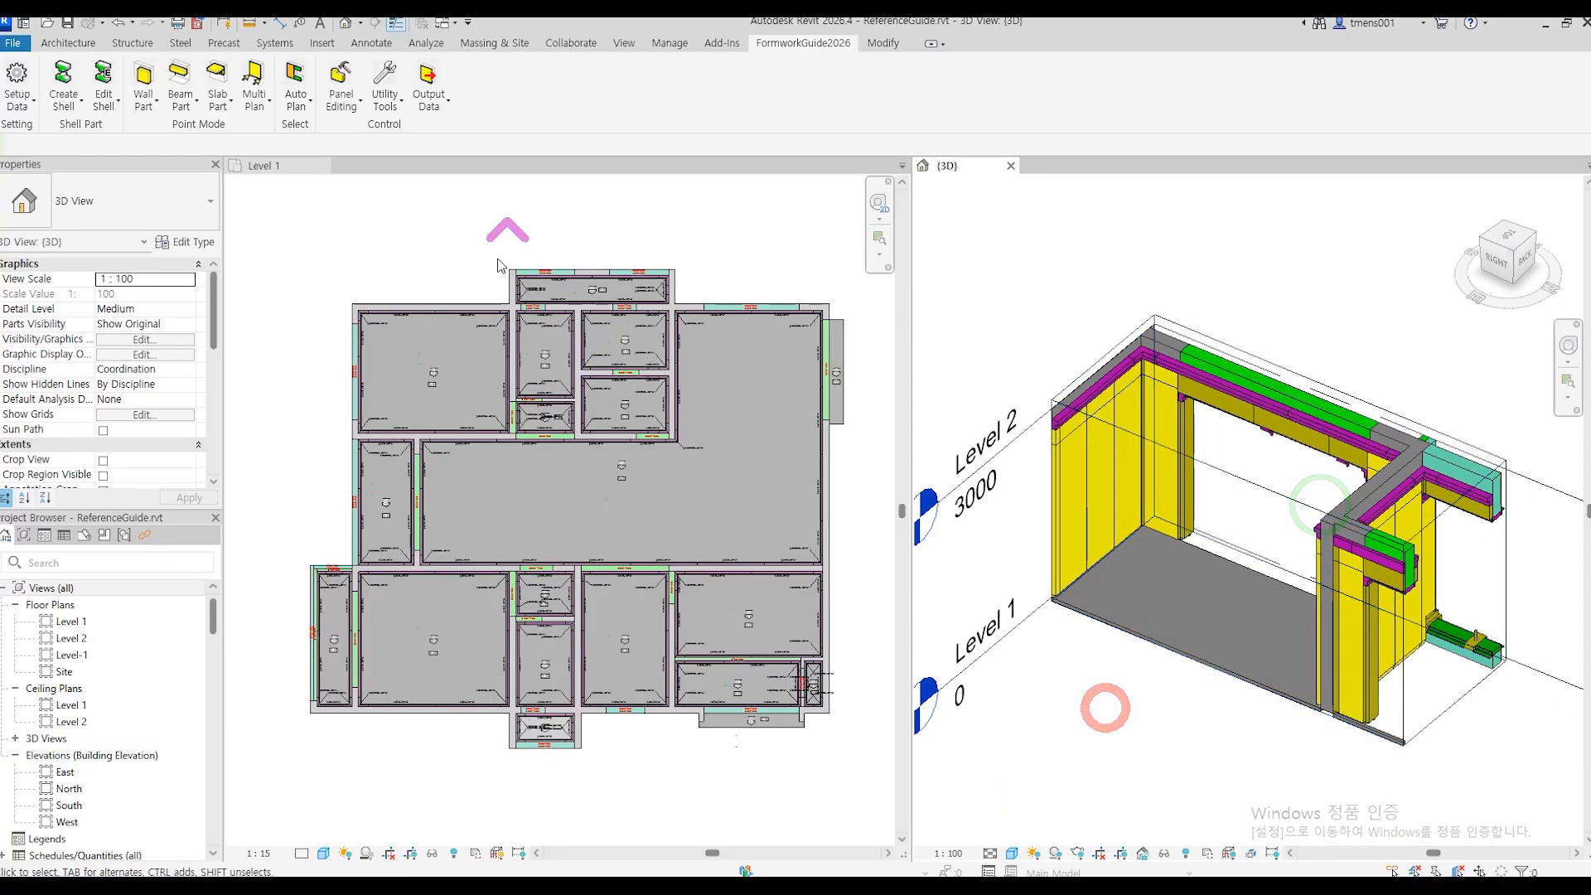